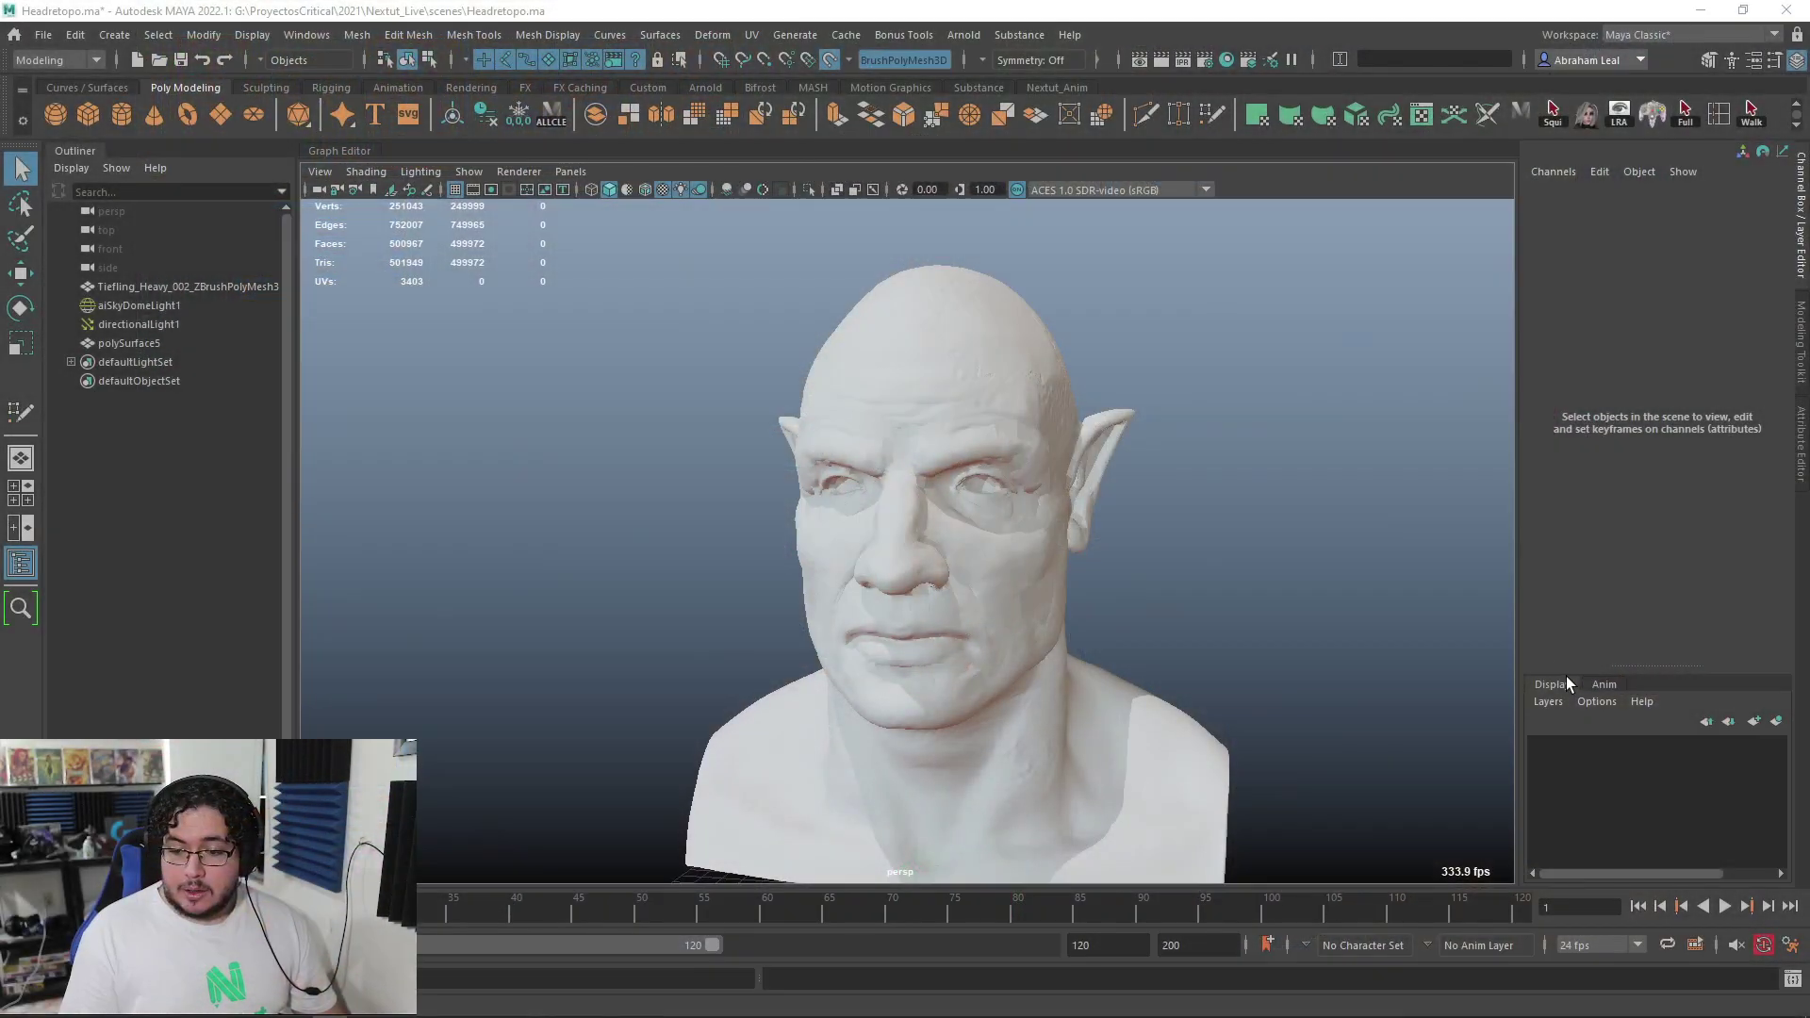
# Isolate the face retopology mesh and examine its coverage around the eyes, nose, mouth and ear, then compare it with the full sculpt
pyautogui.click(947, 499)
pyautogui.keyDown('alt'); pyautogui.moveTo(1056, 523); pyautogui.dragTo(1145, 360); pyautogui.keyUp('alt')
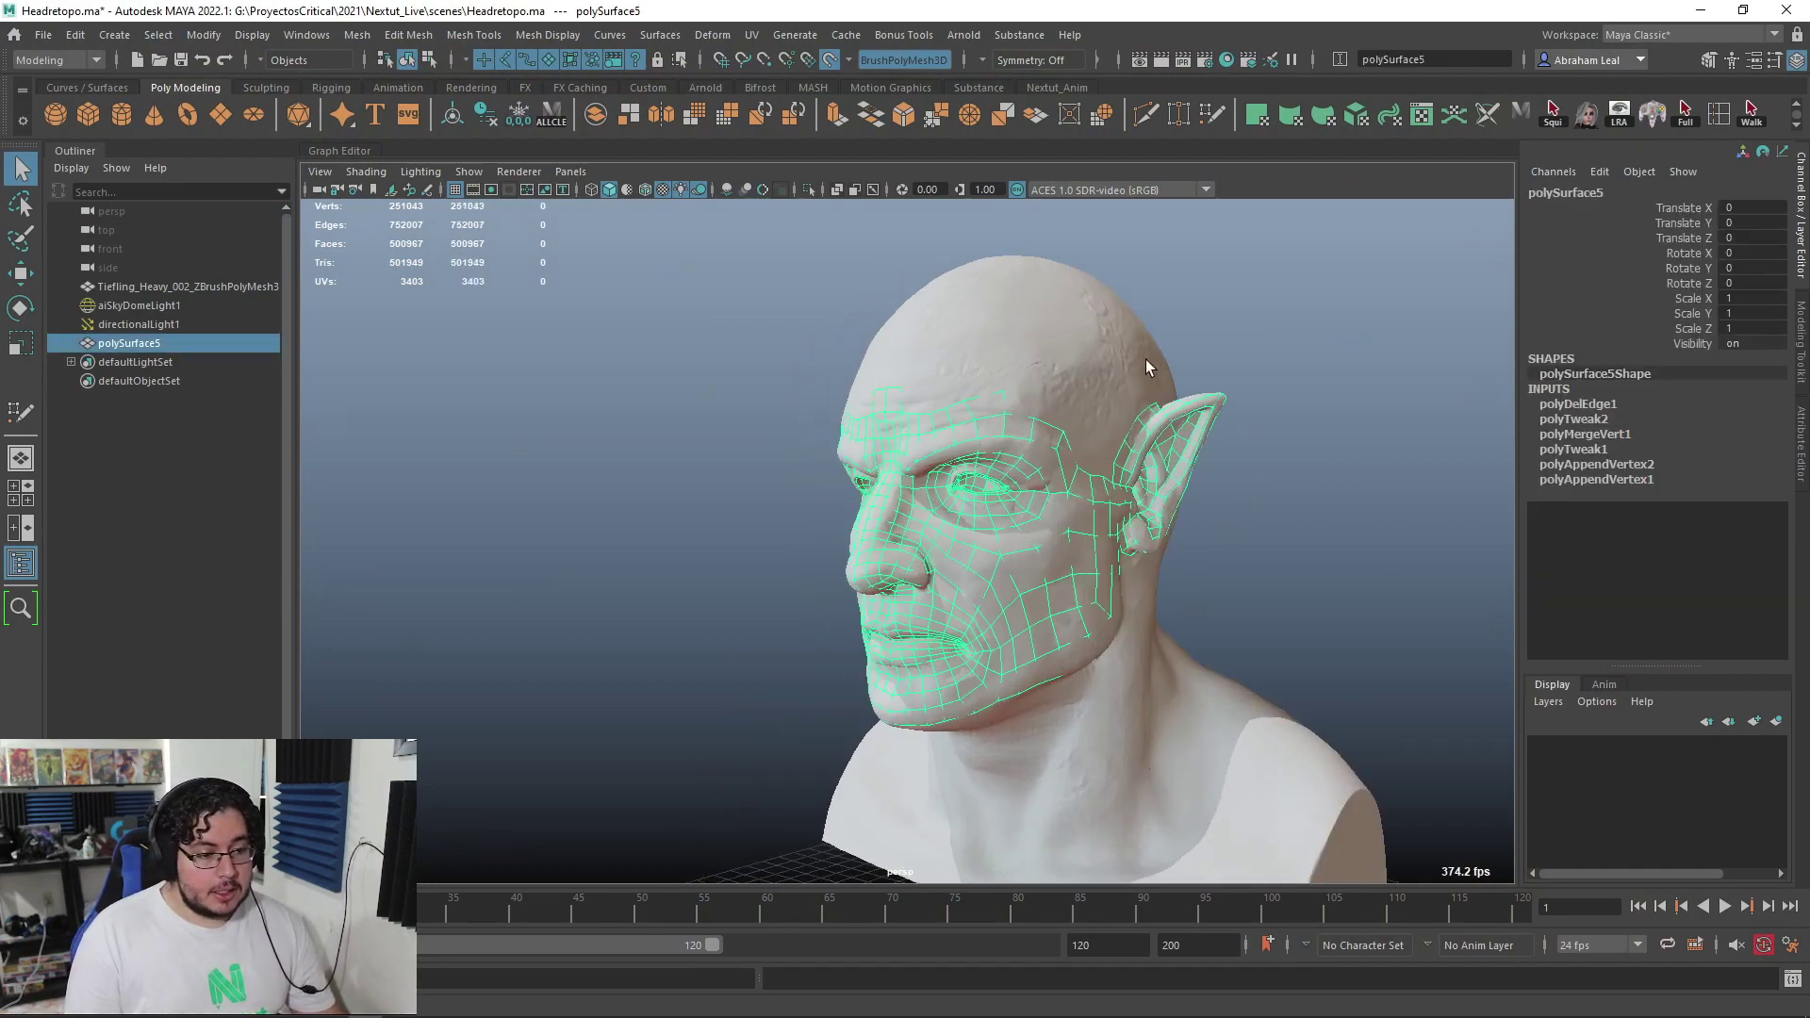
pyautogui.click(808, 190)
pyautogui.click(769, 315)
pyautogui.moveTo(791, 415)
pyautogui.keyDown('alt'); pyautogui.mouseDown()
pyautogui.moveTo(868, 441)
pyautogui.moveTo(822, 438)
pyautogui.mouseUp(); pyautogui.keyUp('alt')
pyautogui.keyDown('alt'); pyautogui.moveTo(822, 439); pyautogui.dragTo(989, 556, button='right'); pyautogui.keyUp('alt')
pyautogui.keyDown('alt'); pyautogui.moveTo(990, 556); pyautogui.dragTo(1014, 450); pyautogui.keyUp('alt')
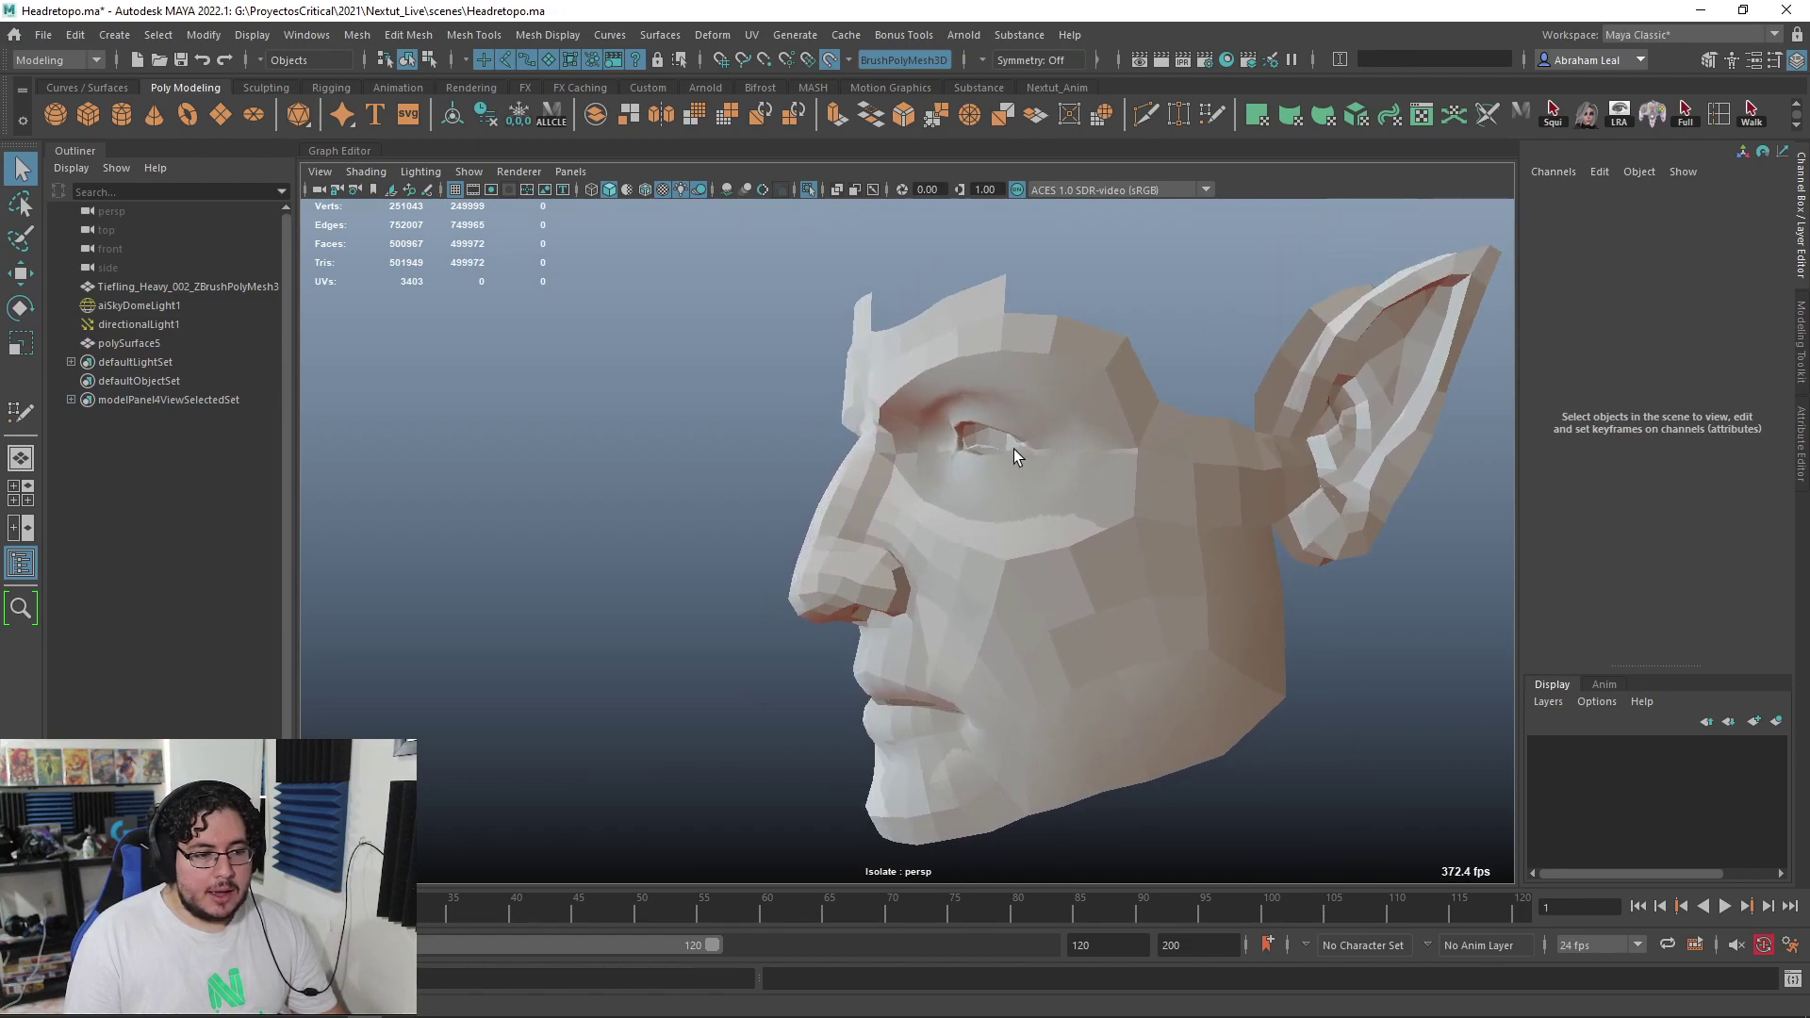
pyautogui.keyDown('alt'); pyautogui.moveTo(924, 635); pyautogui.dragTo(999, 698); pyautogui.keyUp('alt')
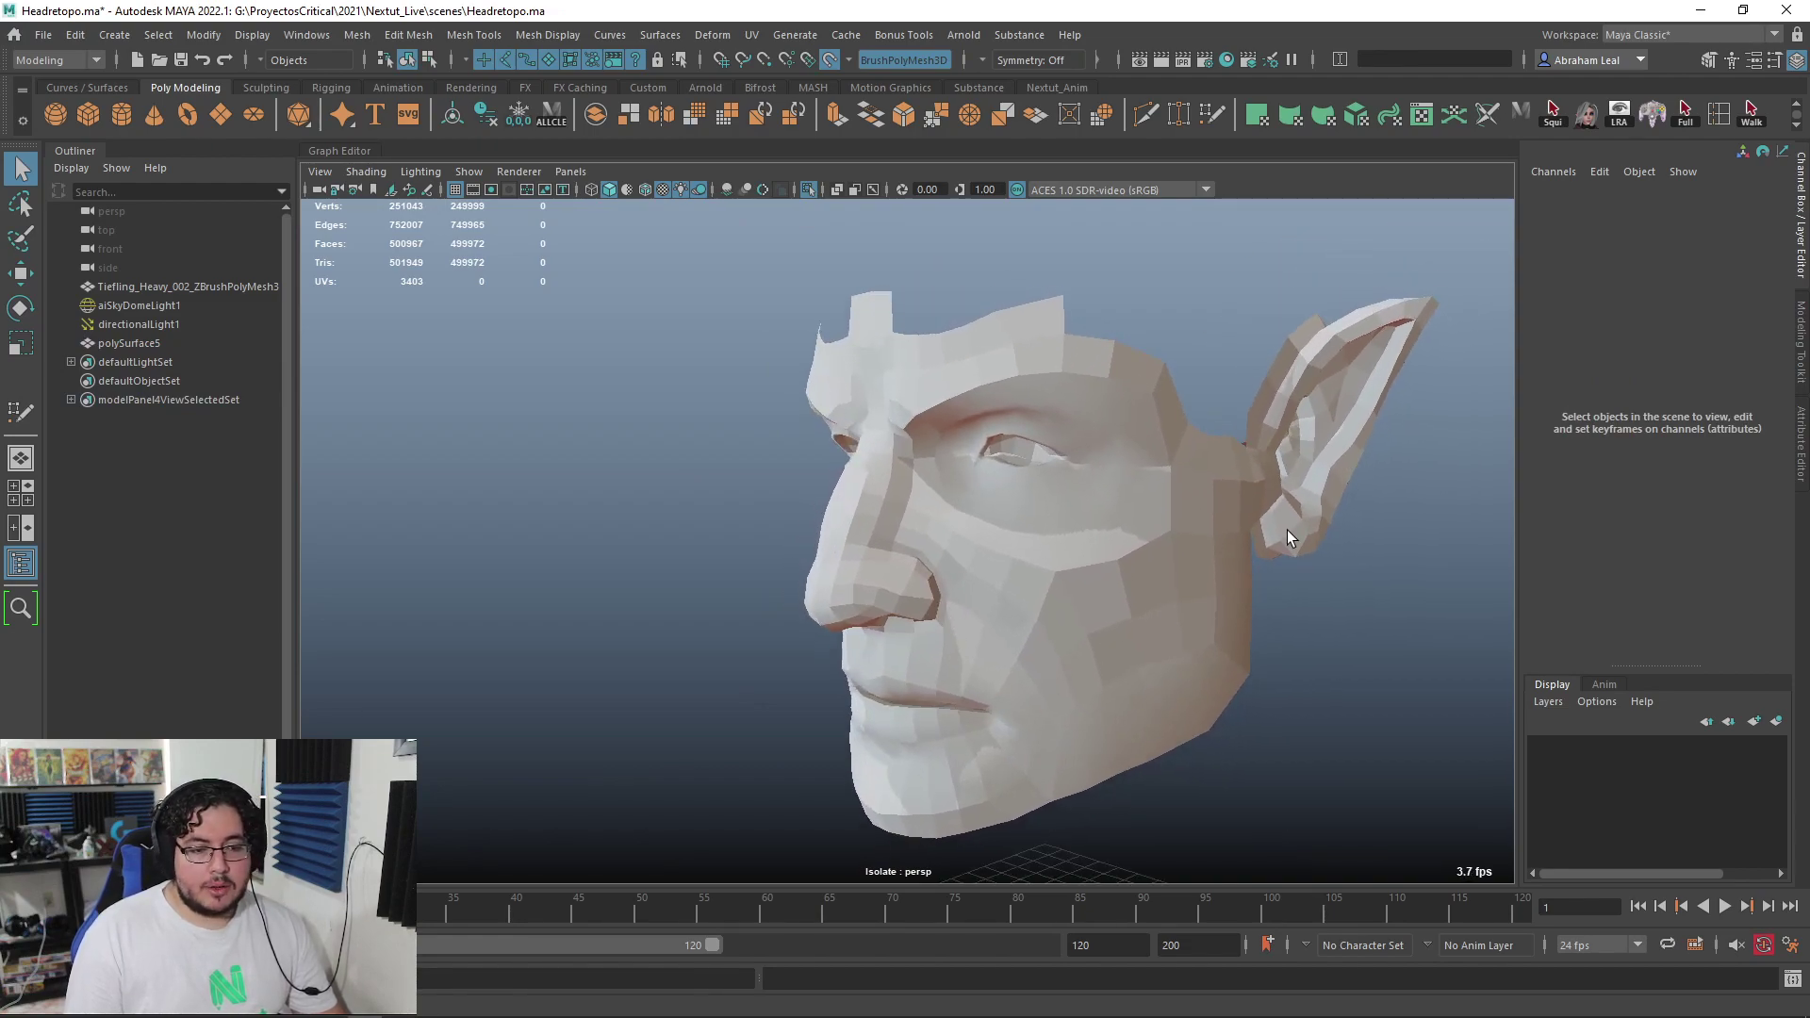
pyautogui.keyDown('alt'); pyautogui.moveTo(1287, 531); pyautogui.dragTo(1329, 554); pyautogui.keyUp('alt')
pyautogui.click(810, 188)
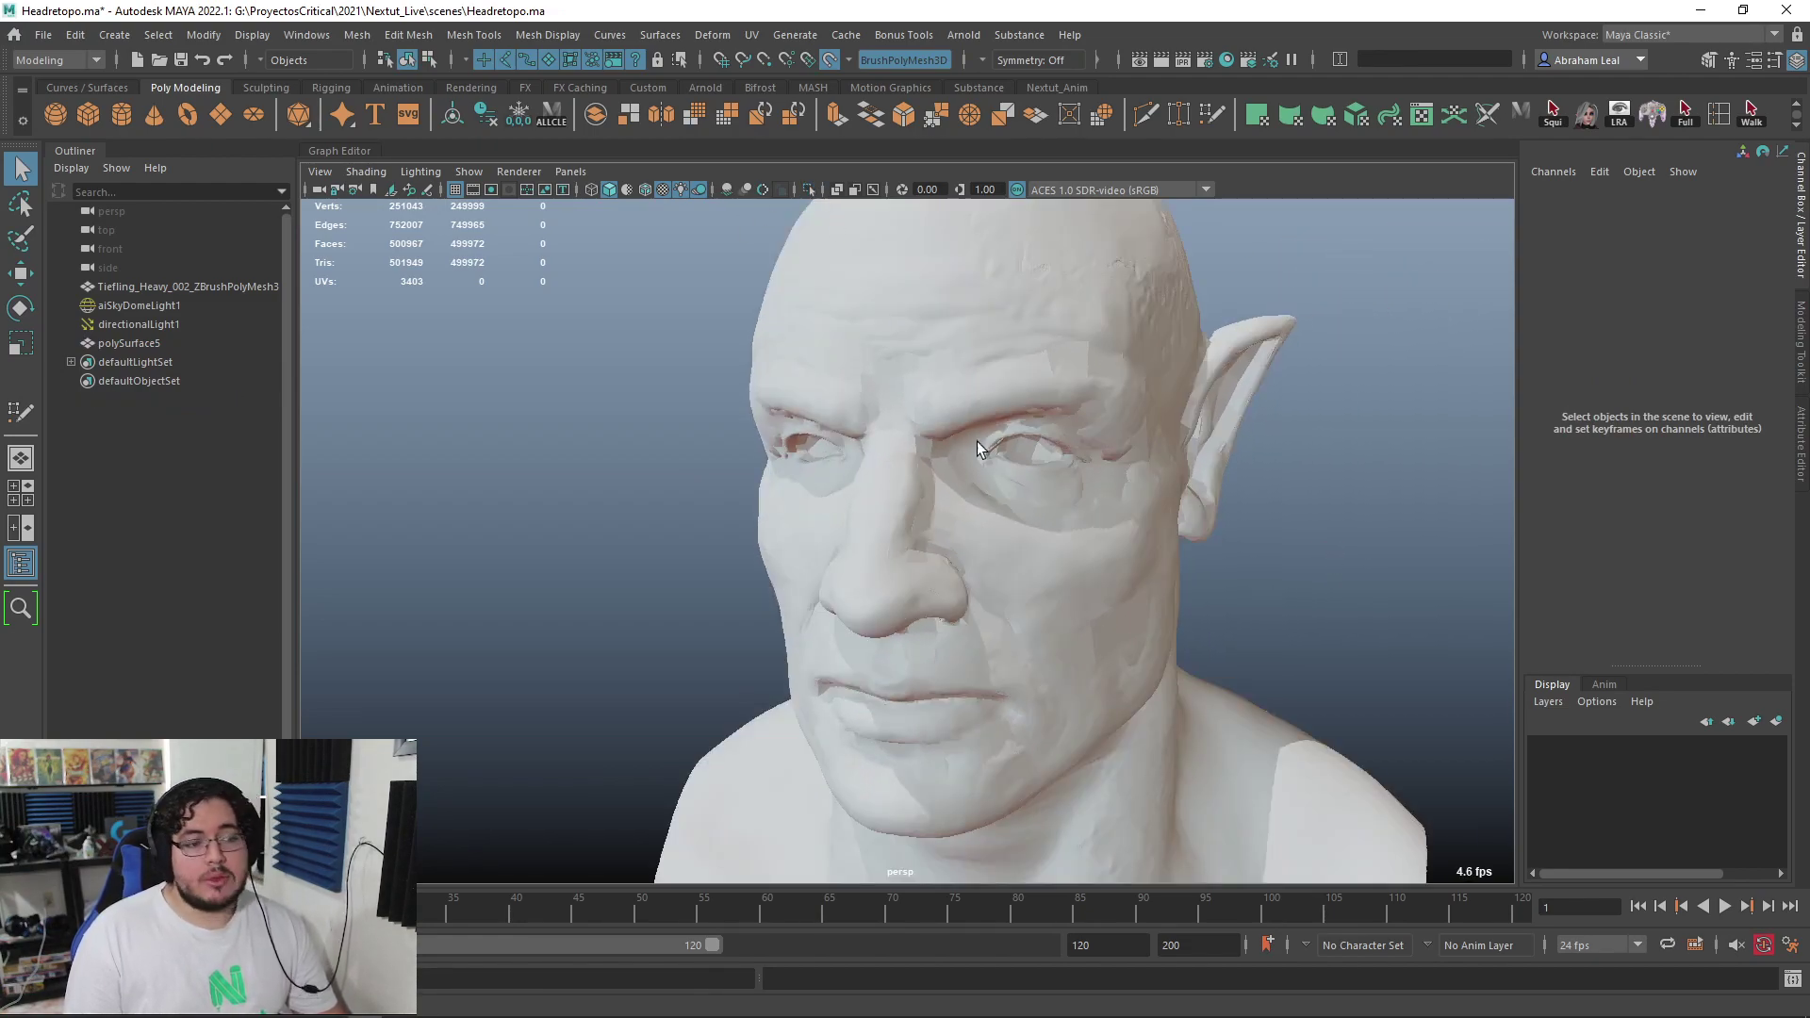
pyautogui.scroll(-6, 977, 441)
pyautogui.scroll(3, 959, 524)
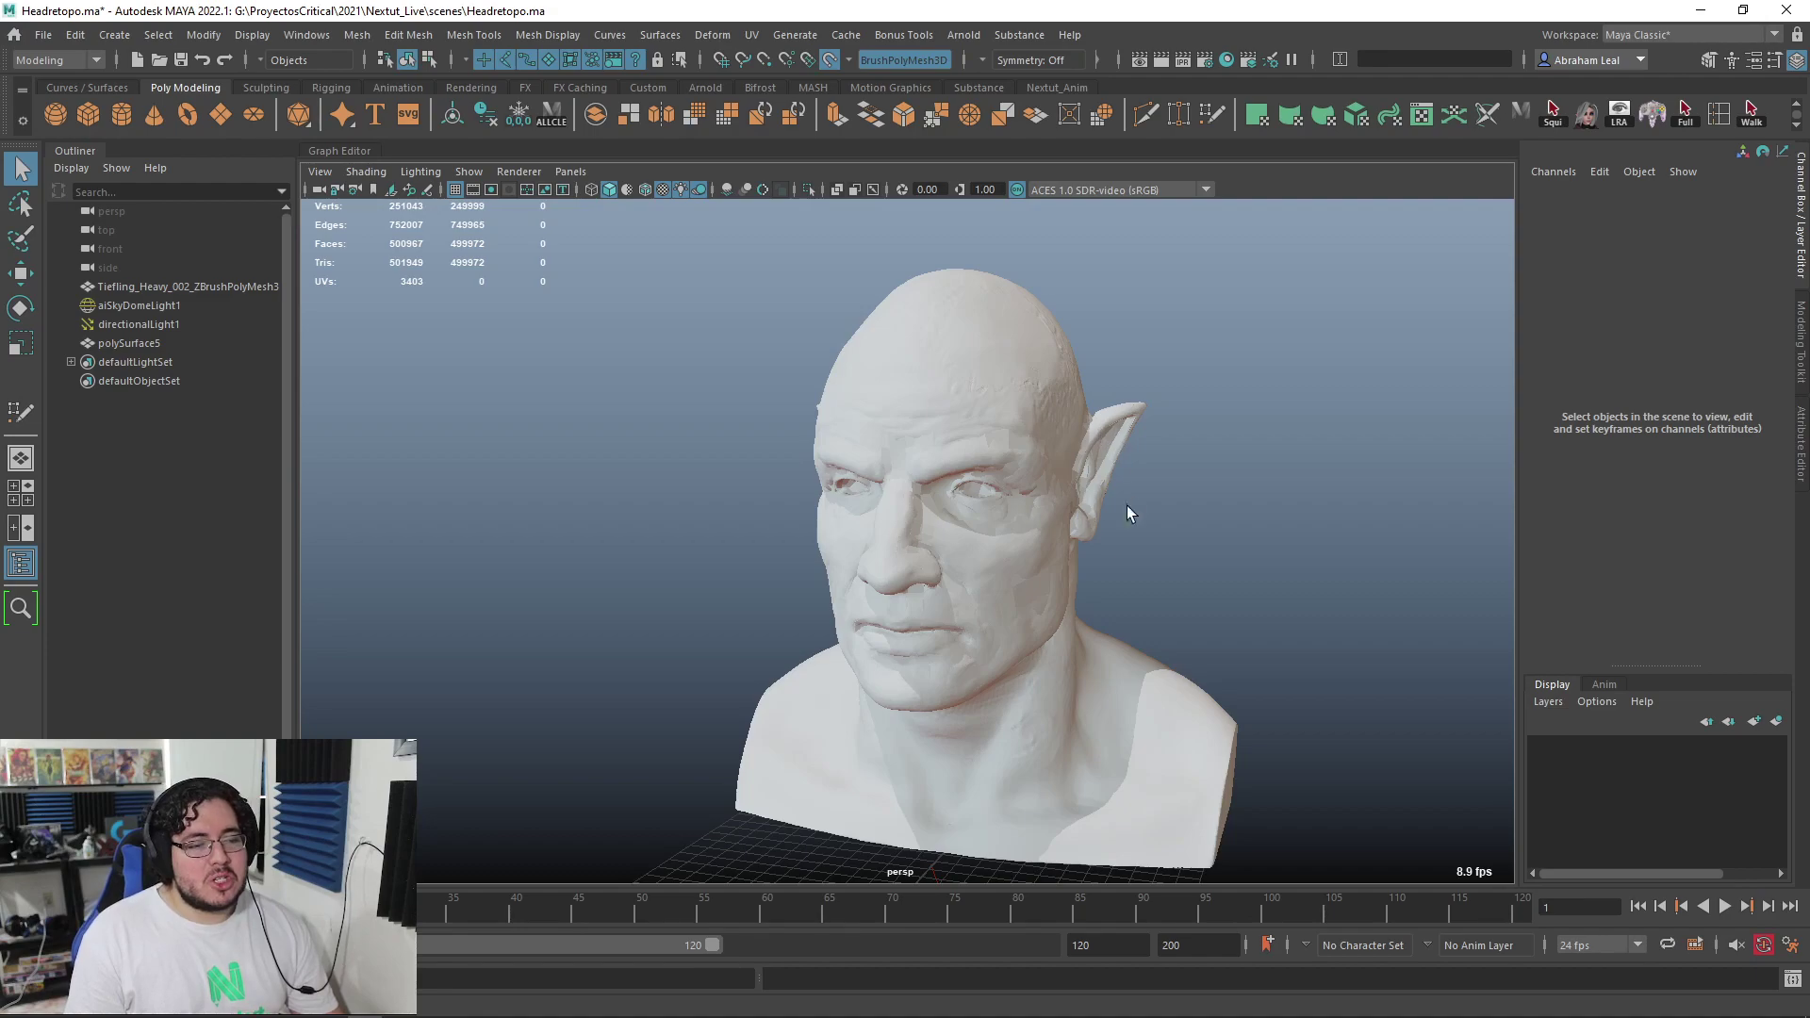
# Select the face retopology mesh and switch the viewport to plain shaded display
pyautogui.click(1021, 500)
pyautogui.keyDown('alt'); pyautogui.moveTo(1264, 537); pyautogui.dragTo(1201, 381); pyautogui.keyUp('alt')
pyautogui.press('5')
pyautogui.moveTo(750, 416)
pyautogui.keyDown('alt'); pyautogui.mouseDown()
pyautogui.moveTo(712, 415)
pyautogui.moveTo(712, 445)
pyautogui.mouseUp(); pyautogui.keyUp('alt')
pyautogui.keyDown('alt'); pyautogui.moveTo(713, 445); pyautogui.dragTo(681, 443, button='right'); pyautogui.keyUp('alt')
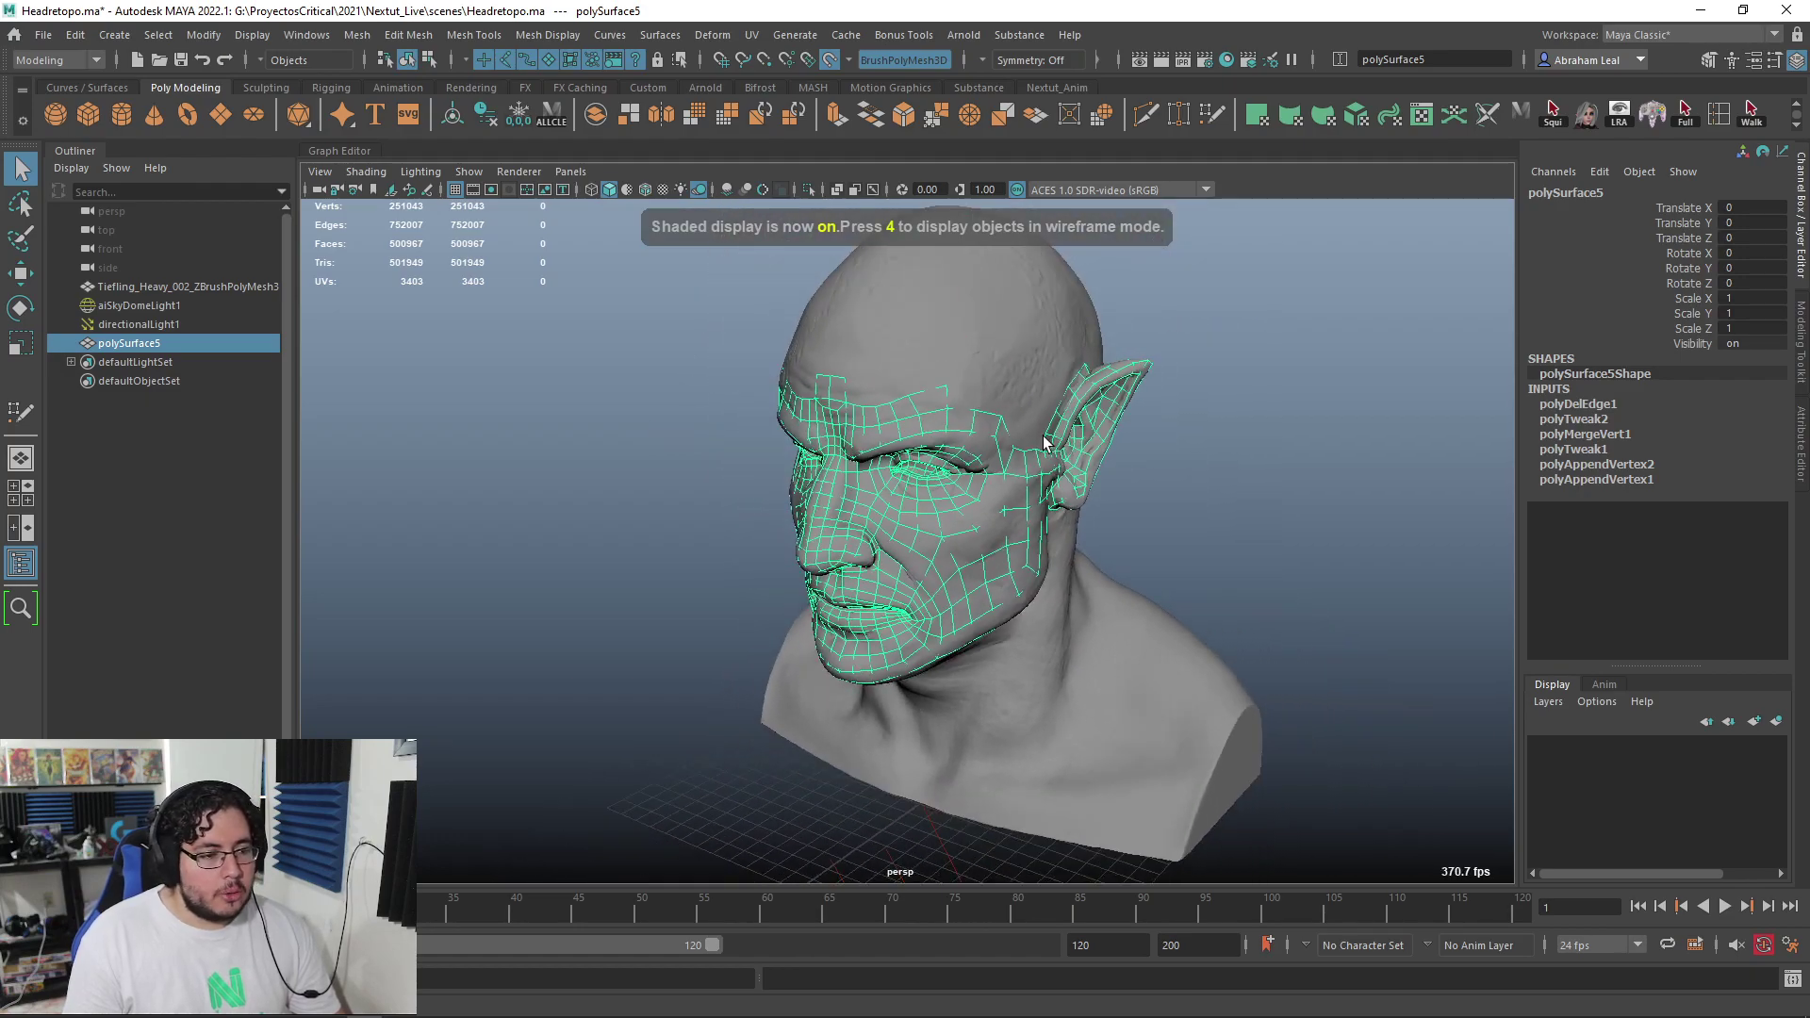
# Isolate the retopology mesh and, in the front view, delete all its faces on the character's right side of the centre line
pyautogui.keyDown('alt'); pyautogui.moveTo(1209, 404); pyautogui.dragTo(884, 224); pyautogui.keyUp('alt')
pyautogui.click(806, 189)
pyautogui.press('space')
pyautogui.moveTo(979, 310); pyautogui.dragTo(920, 476)
pyautogui.moveTo(919, 477); pyautogui.dragTo(919, 556, button='right')
pyautogui.moveTo(668, 293); pyautogui.dragTo(905, 806)
pyautogui.press('Delete')
pyautogui.press('F8')
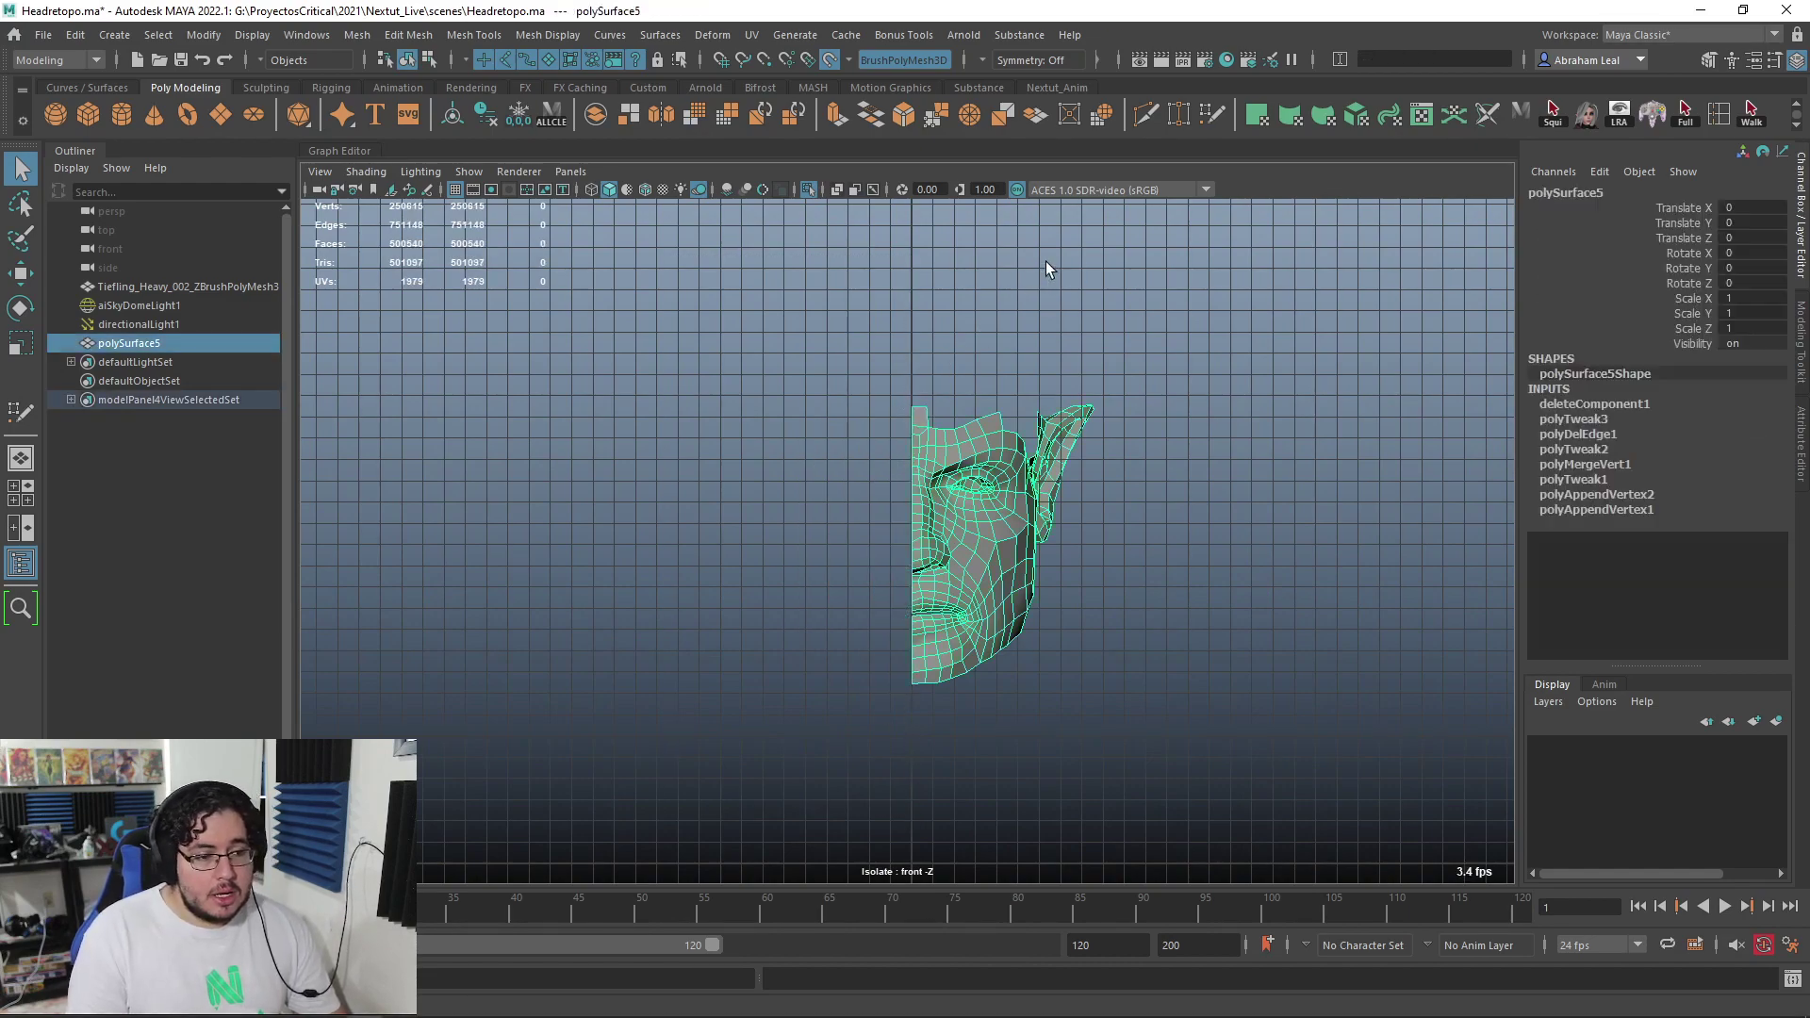
# Return to the perspective view with the sculpt shown again and activate Quad Draw on the remaining half-face mesh
pyautogui.press('space')
pyautogui.moveTo(987, 457); pyautogui.dragTo(987, 400)
pyautogui.scroll(3, 974, 511)
pyautogui.keyDown('alt'); pyautogui.moveTo(1073, 497); pyautogui.dragTo(962, 473); pyautogui.keyUp('alt')
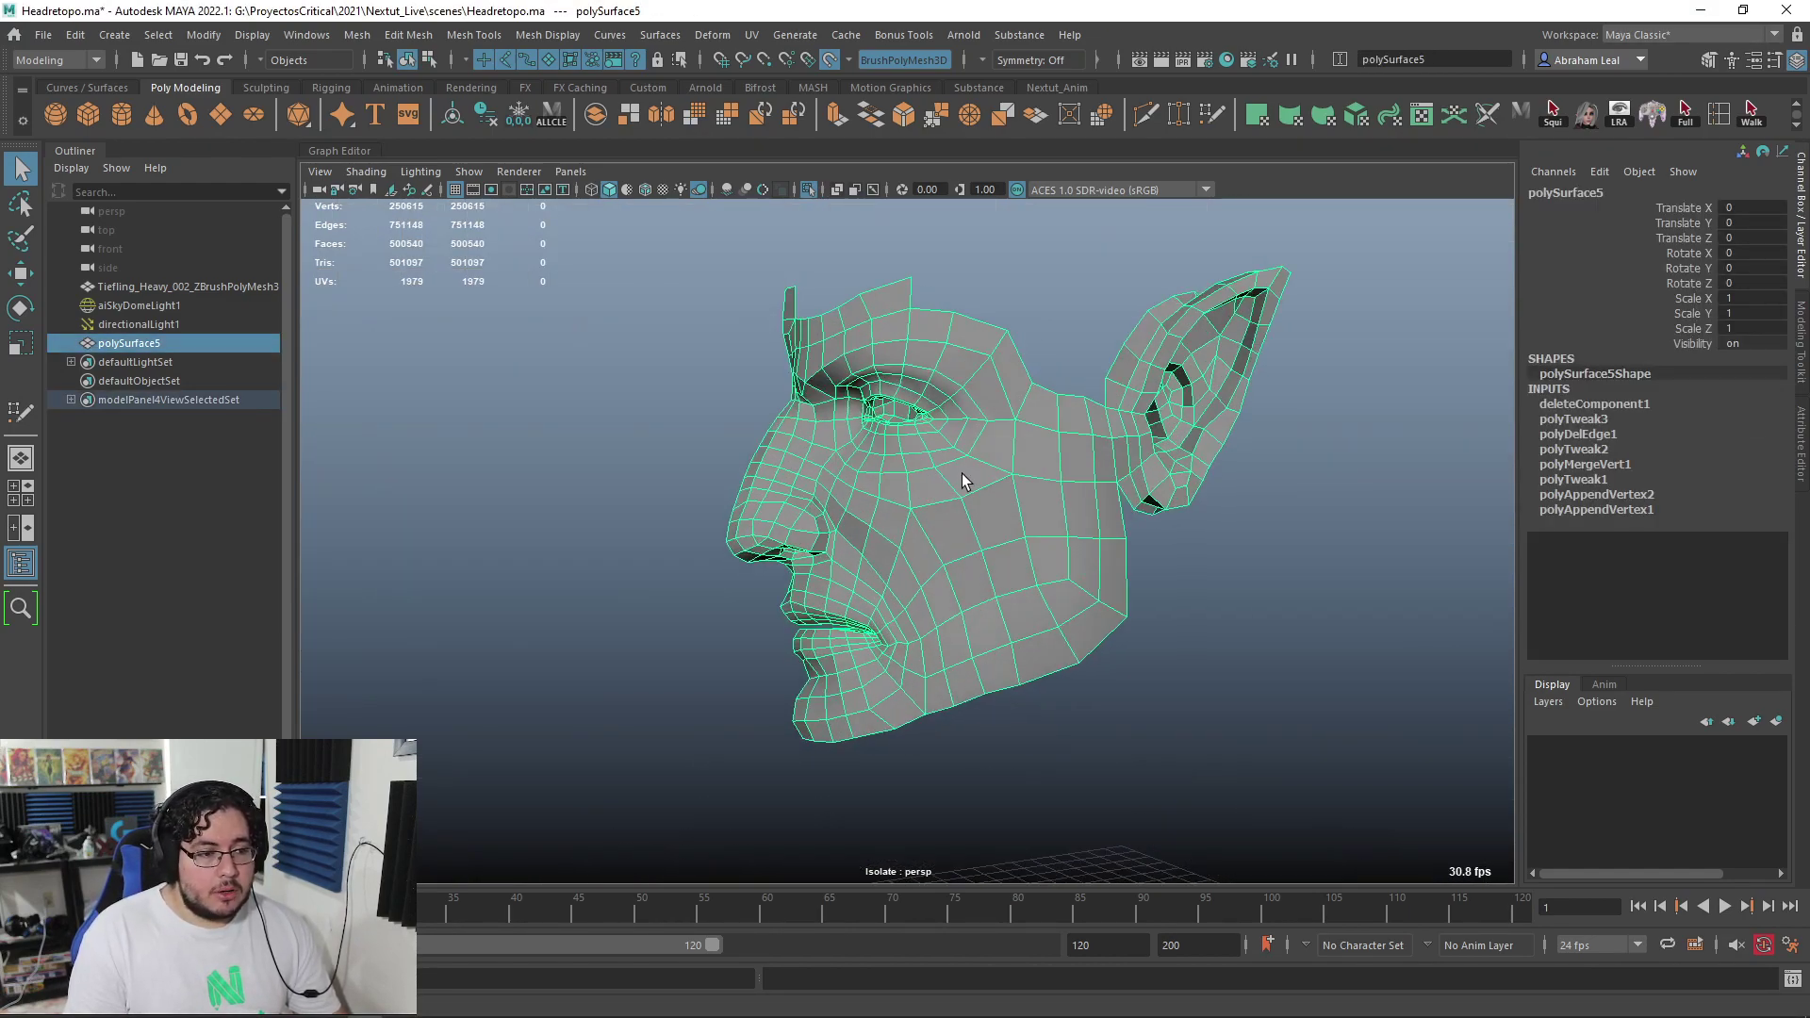
pyautogui.click(809, 190)
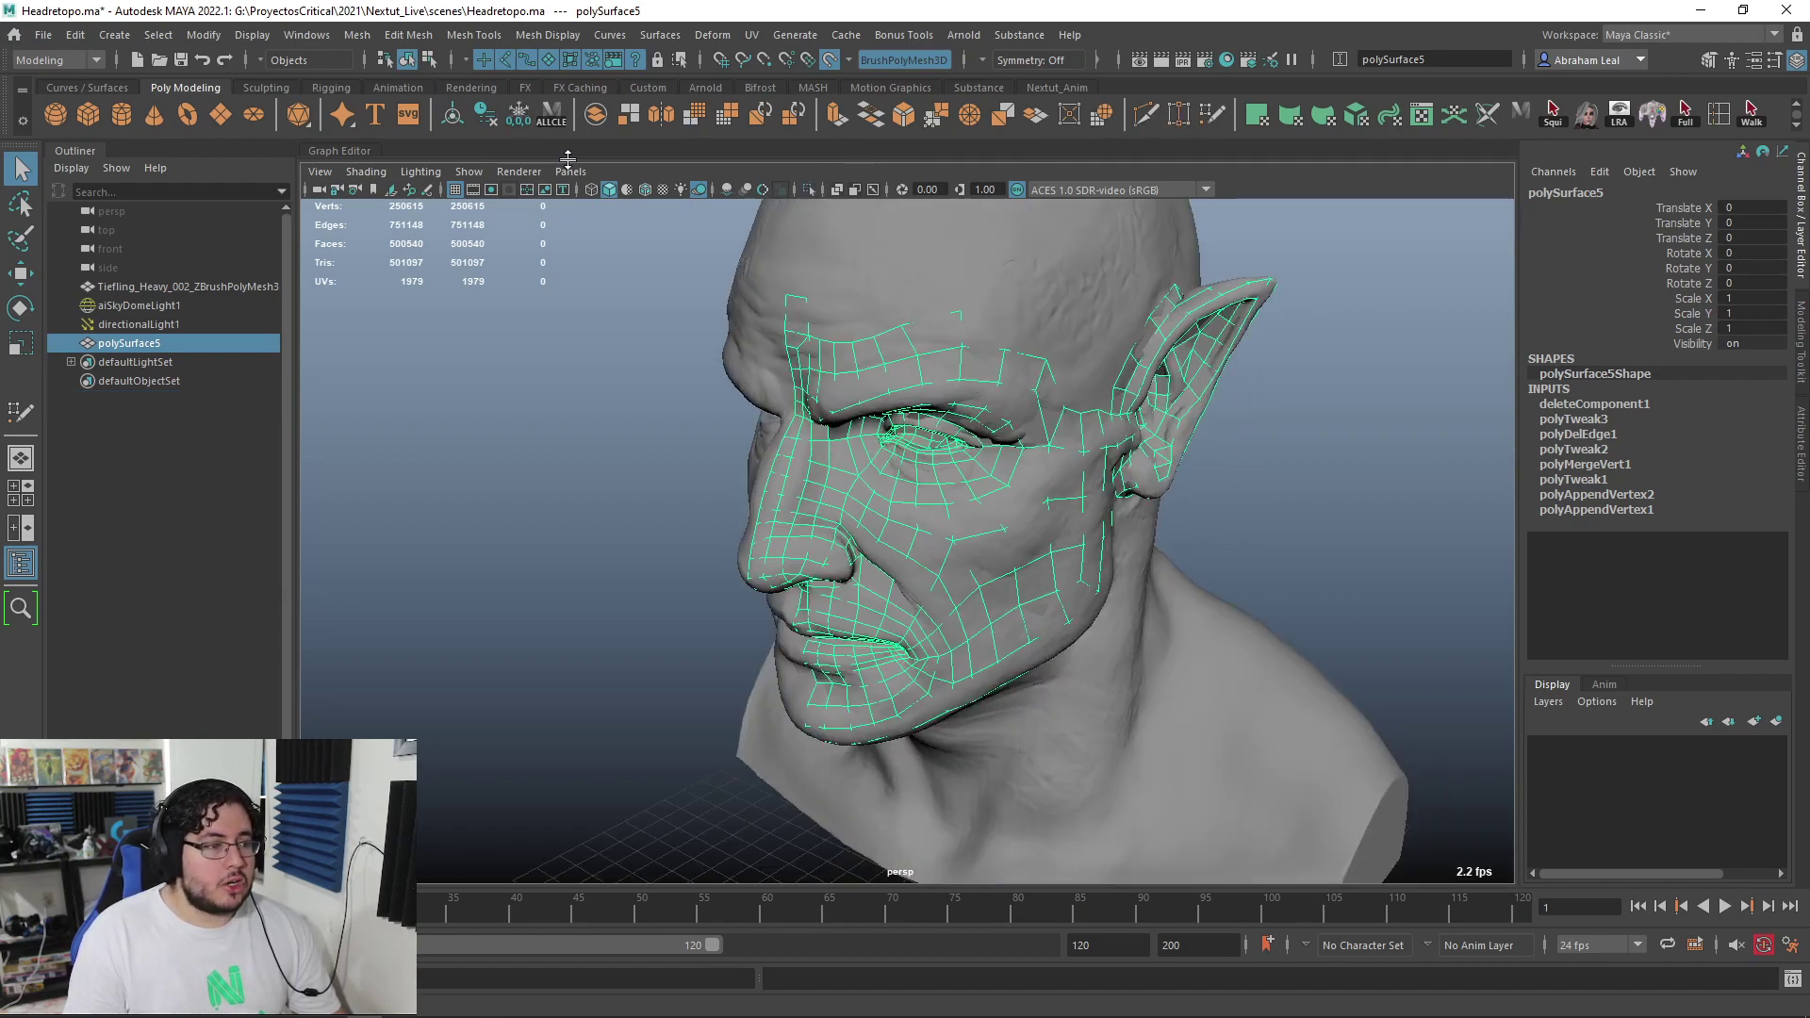
pyautogui.click(1211, 117)
pyautogui.moveTo(1151, 465)
pyautogui.keyDown('alt'); pyautogui.mouseDown()
pyautogui.moveTo(1099, 452)
pyautogui.moveTo(931, 477)
pyautogui.mouseUp(); pyautogui.keyUp('alt')
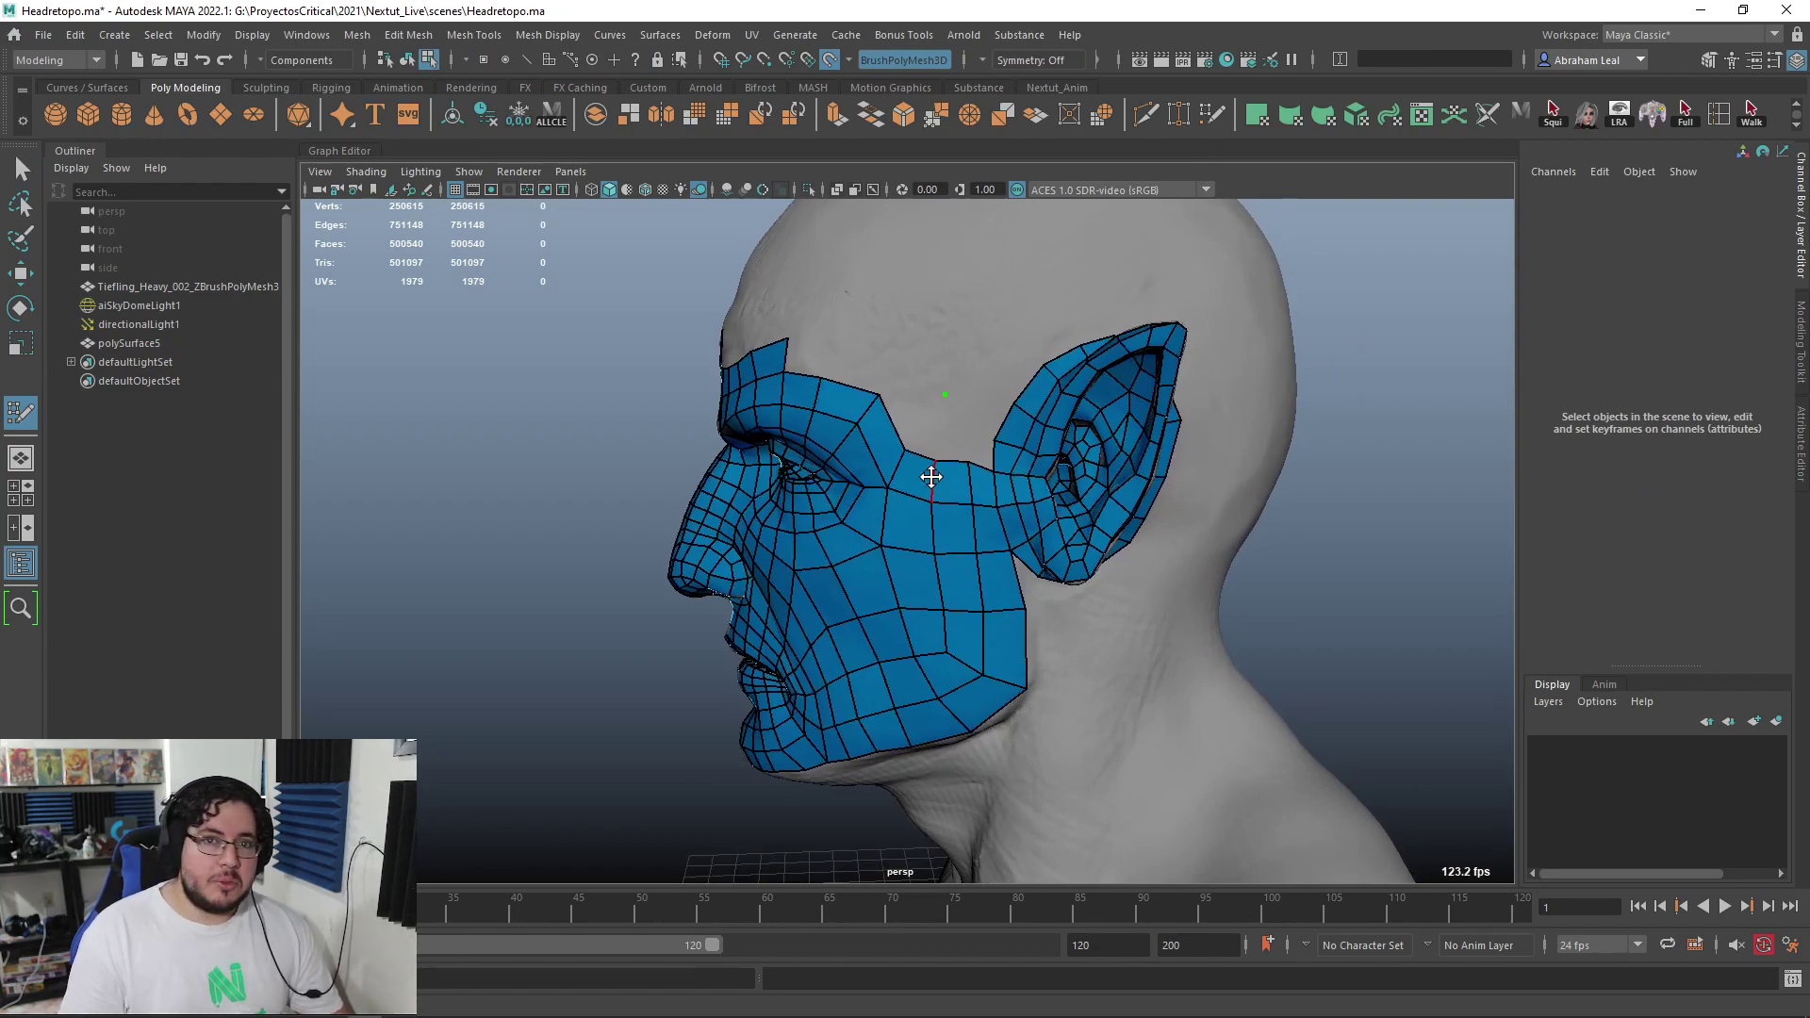
# Examine the half-face mesh's open borders along the forehead, temple, ear and jaw against the sculpted head and neck
pyautogui.keyDown('alt'); pyautogui.moveTo(769, 518); pyautogui.dragTo(832, 548); pyautogui.keyUp('alt')
pyautogui.scroll(-4, 858, 532)
pyautogui.scroll(4, 933, 502)
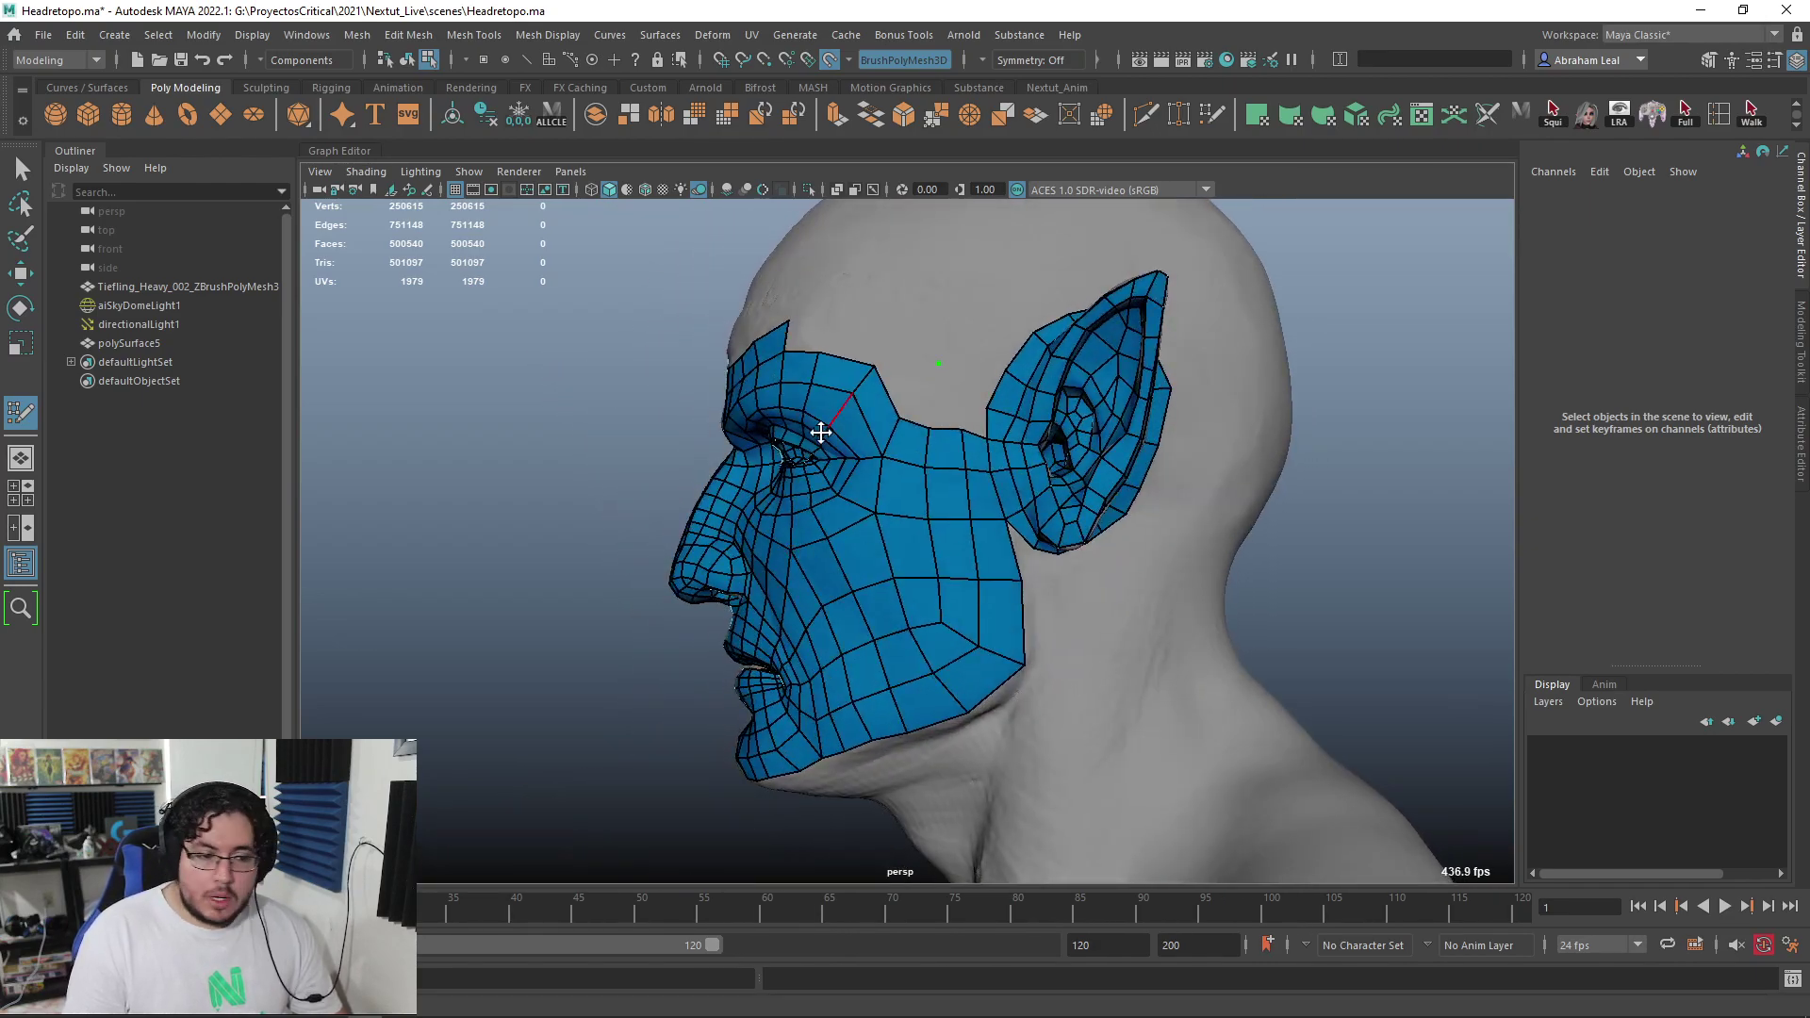
pyautogui.keyDown('alt'); pyautogui.moveTo(1023, 627); pyautogui.dragTo(1002, 379, button='middle'); pyautogui.keyUp('alt')
pyautogui.keyDown('alt'); pyautogui.moveTo(1189, 858); pyautogui.dragTo(1050, 619, button='right'); pyautogui.keyUp('alt')
pyautogui.keyDown('alt'); pyautogui.moveTo(1050, 618); pyautogui.dragTo(1131, 679); pyautogui.keyUp('alt')
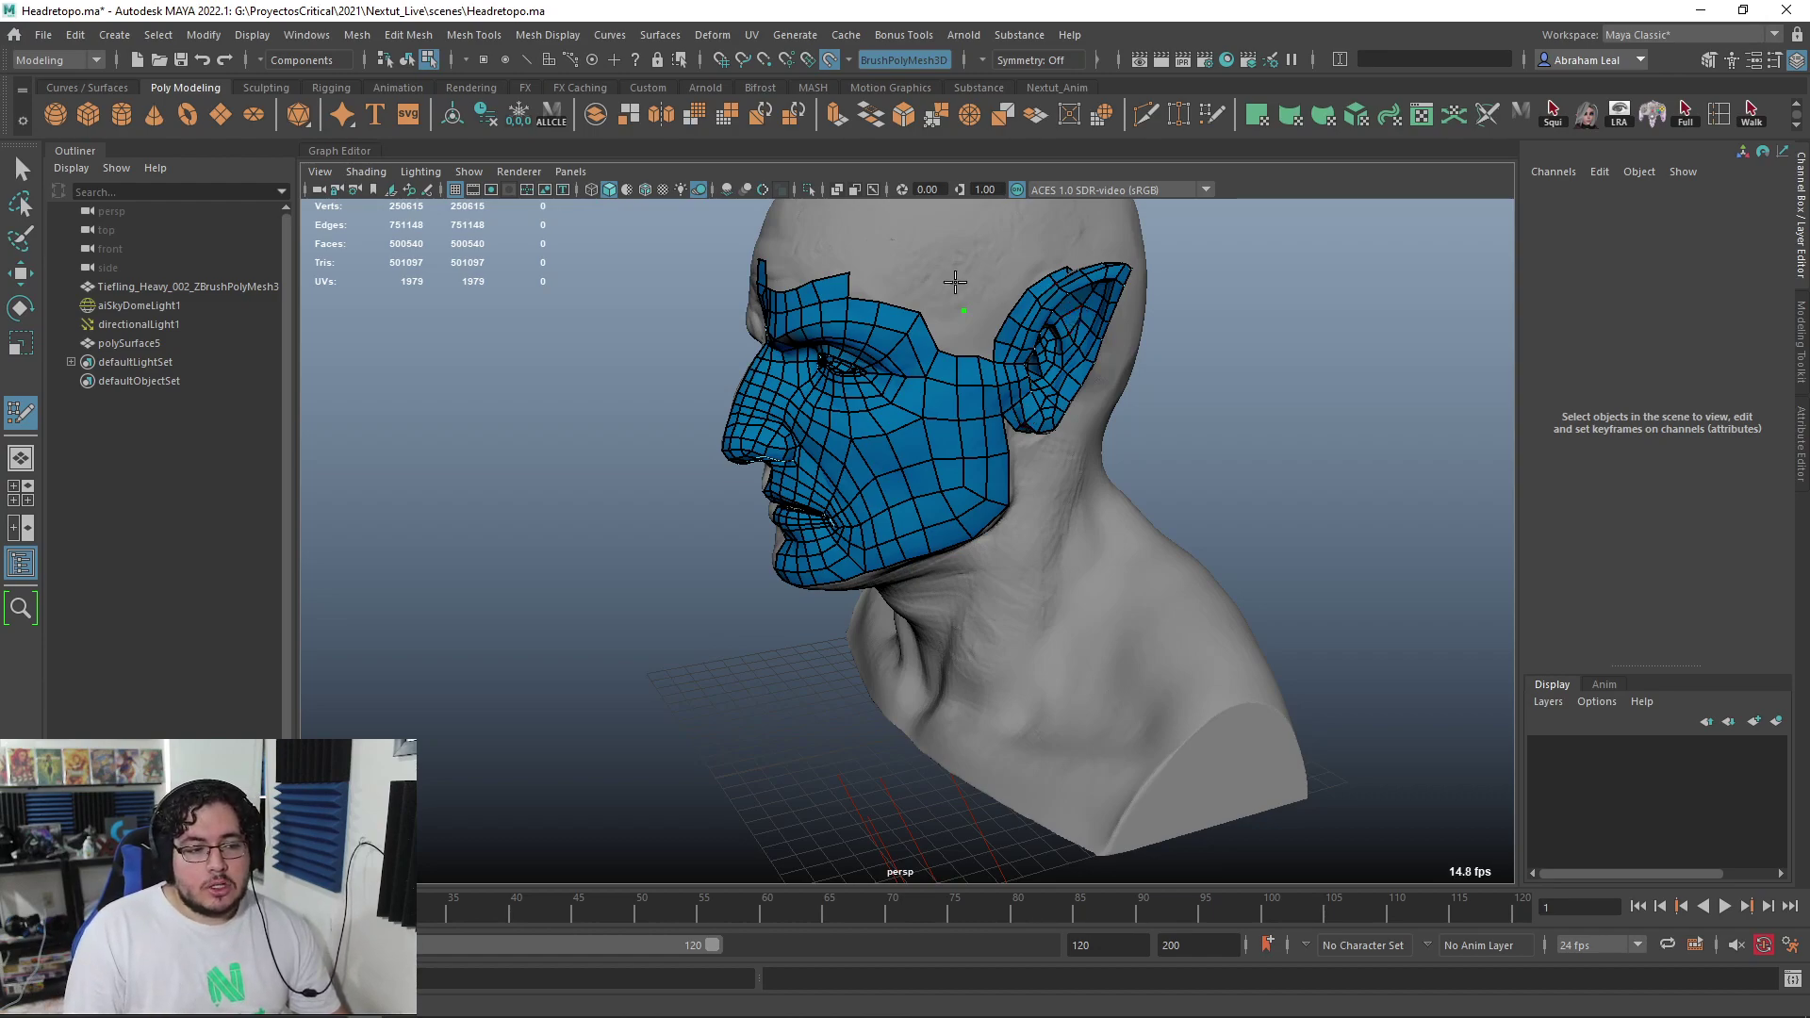
pyautogui.keyDown('alt'); pyautogui.moveTo(943, 371); pyautogui.dragTo(927, 494, button='middle'); pyautogui.keyUp('alt')
pyautogui.keyDown('alt'); pyautogui.moveTo(958, 461); pyautogui.dragTo(1070, 495); pyautogui.keyUp('alt')
pyautogui.keyDown('alt'); pyautogui.moveTo(1056, 519); pyautogui.dragTo(1144, 568, button='right'); pyautogui.keyUp('alt')
# Fill the notch in the mesh's upper forehead border above the brow with a quad and relax the surrounding vertices
pyautogui.keyDown('alt'); pyautogui.moveTo(919, 283); pyautogui.dragTo(909, 485, button='middle'); pyautogui.keyUp('alt')
pyautogui.keyDown('alt'); pyautogui.moveTo(909, 485); pyautogui.dragTo(974, 481, button='right'); pyautogui.keyUp('alt')
pyautogui.keyDown('alt'); pyautogui.moveTo(974, 480); pyautogui.dragTo(960, 480, button='middle'); pyautogui.keyUp('alt')
pyautogui.moveTo(909, 481); pyautogui.dragTo(923, 479)
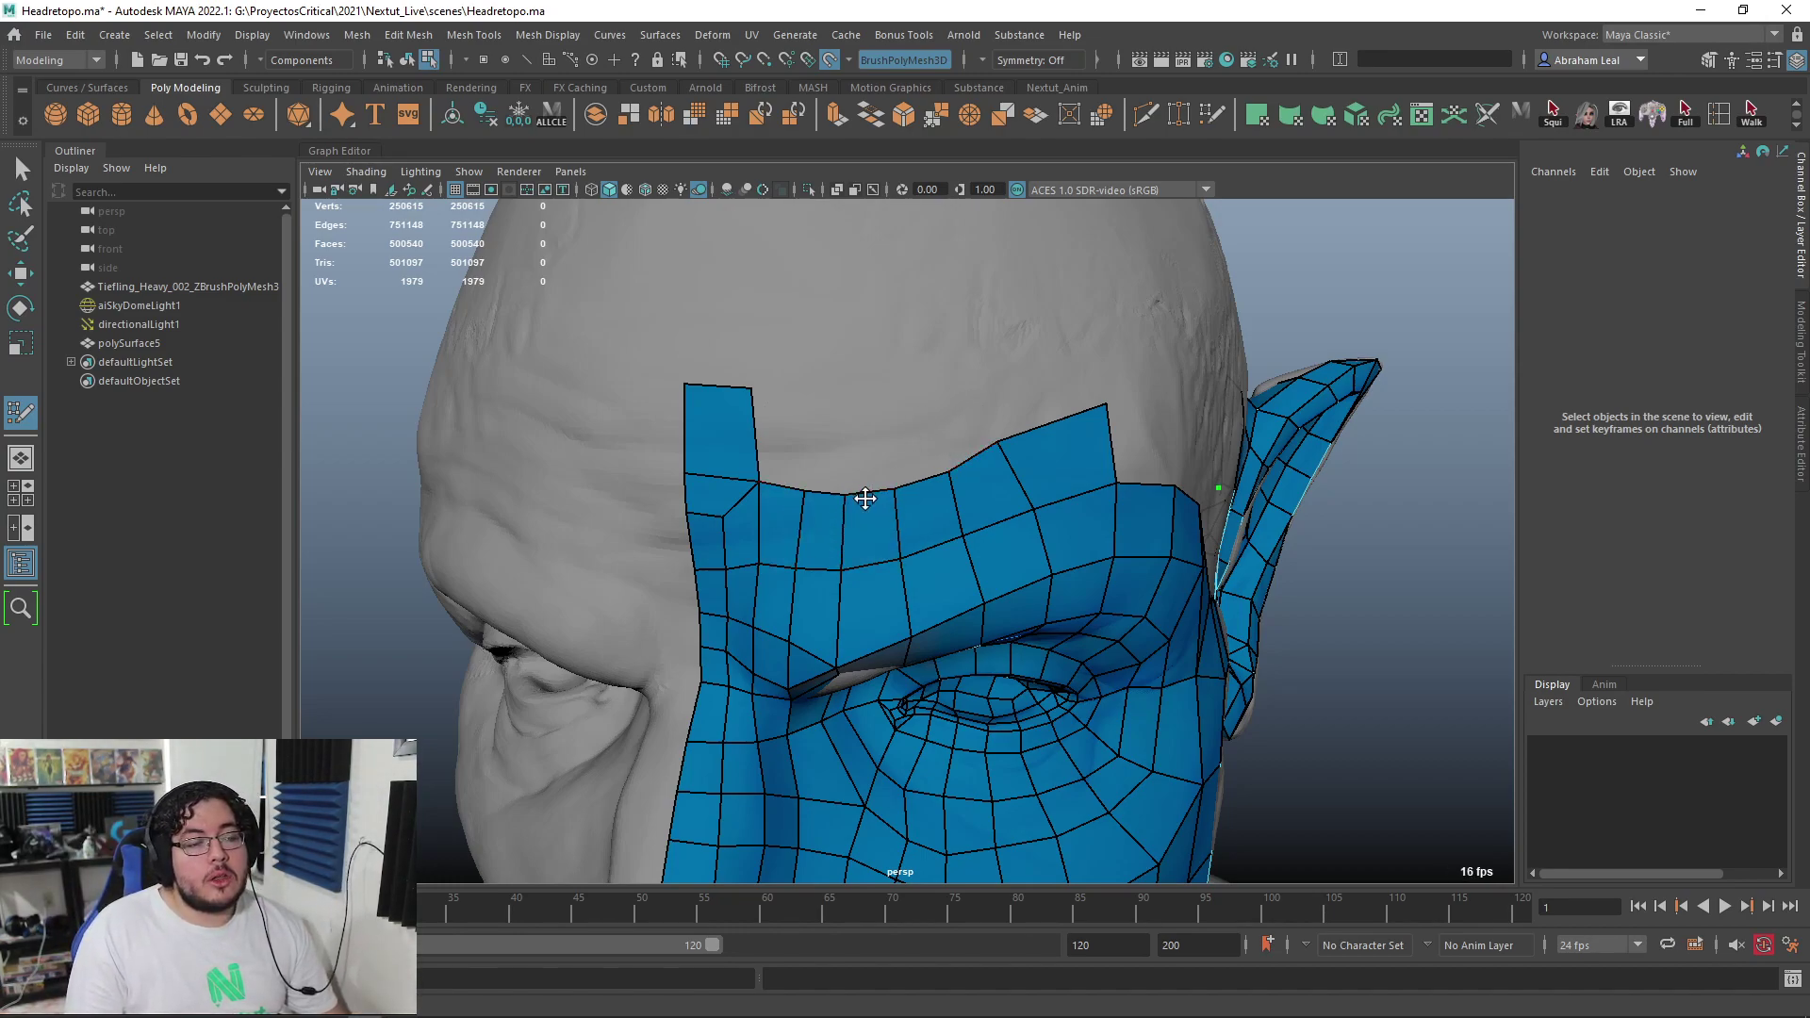
pyautogui.keyDown('shift'); pyautogui.click(868, 502); pyautogui.keyUp('shift')
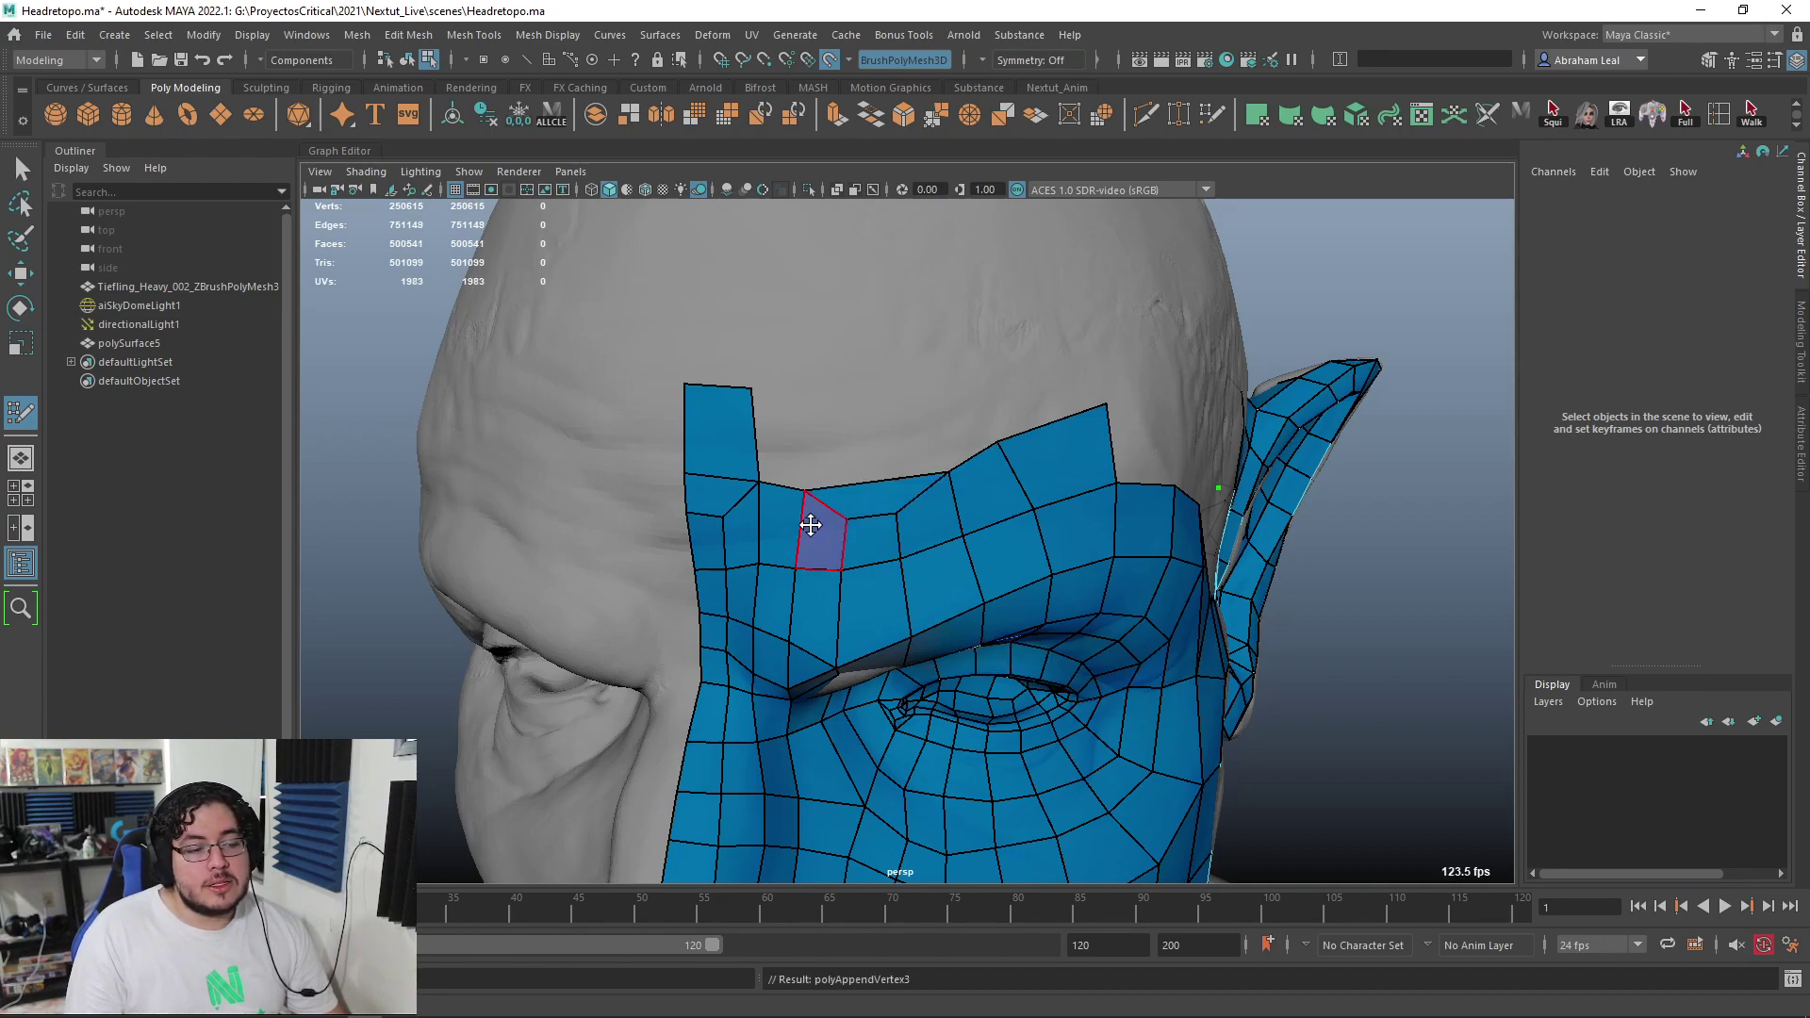
pyautogui.keyDown('ctrl'); pyautogui.keyDown('shift'); pyautogui.click(871, 514); pyautogui.keyUp('shift'); pyautogui.keyUp('ctrl')
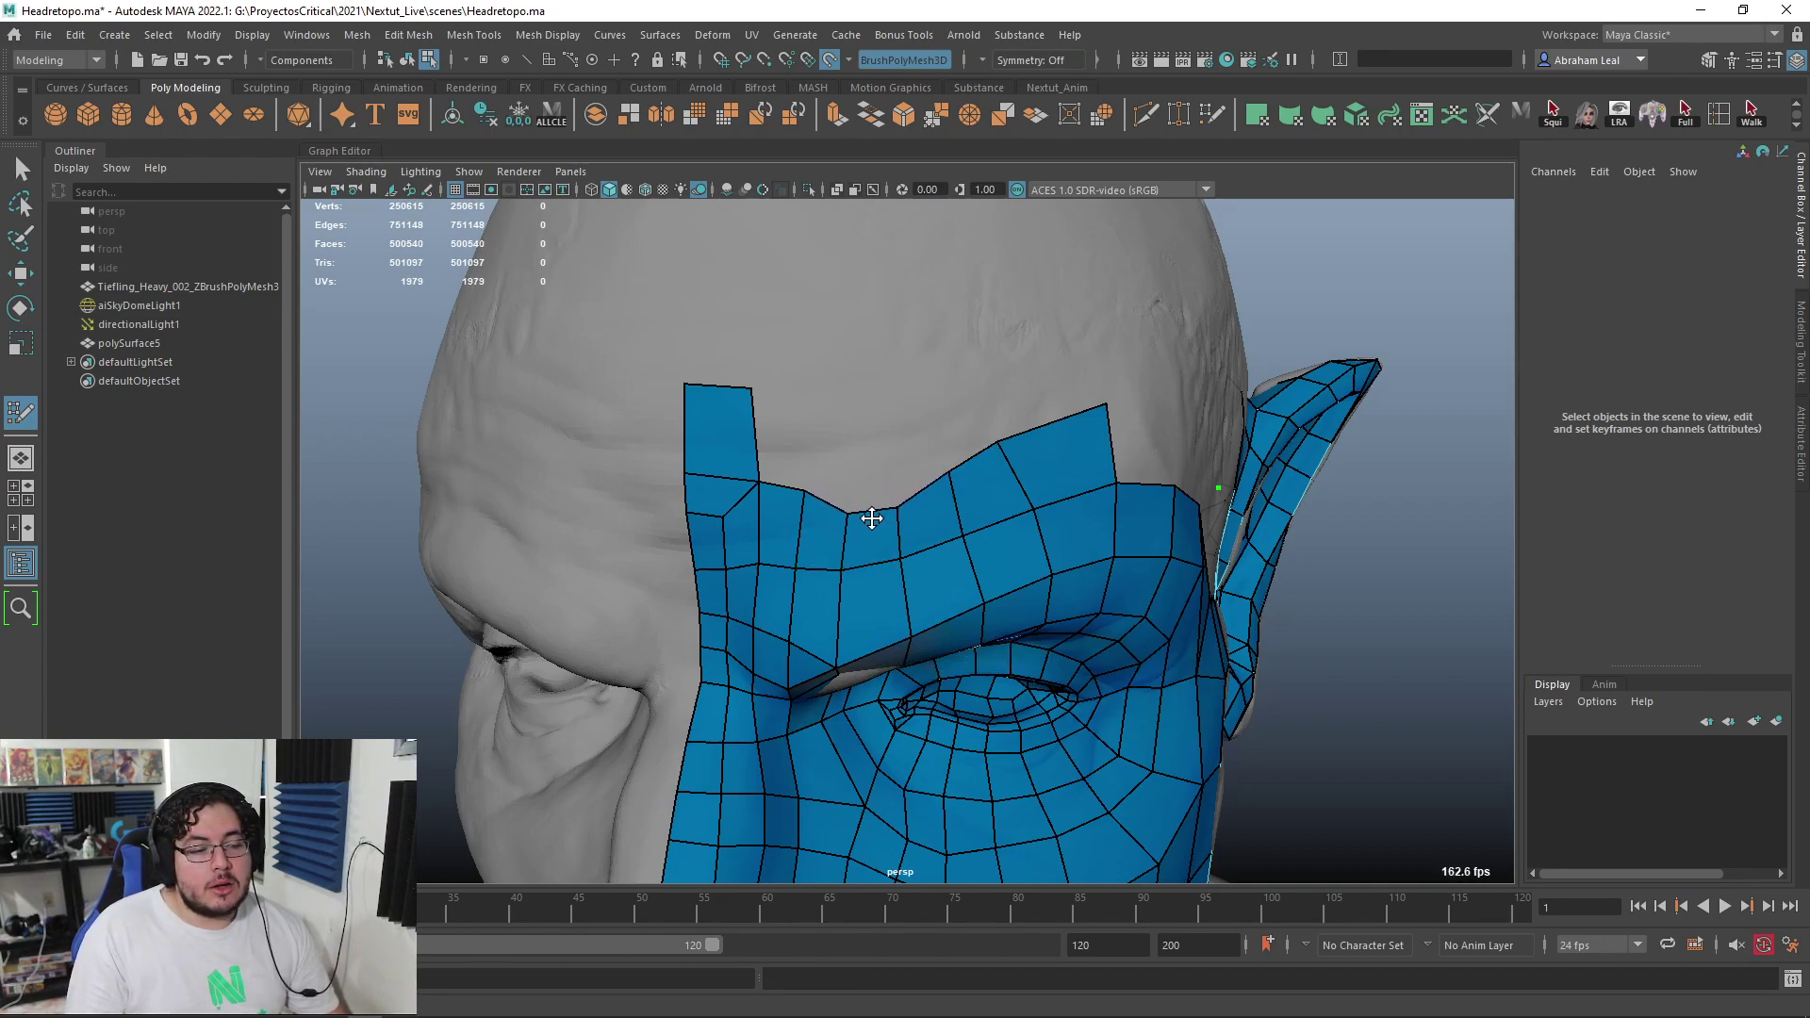
pyautogui.keyDown('shift'); pyautogui.click(871, 516); pyautogui.keyUp('shift')
pyautogui.moveTo(873, 528)
pyautogui.keyDown('shift'); pyautogui.mouseDown()
pyautogui.moveTo(857, 562)
pyautogui.moveTo(901, 538)
pyautogui.mouseUp(); pyautogui.keyUp('shift')
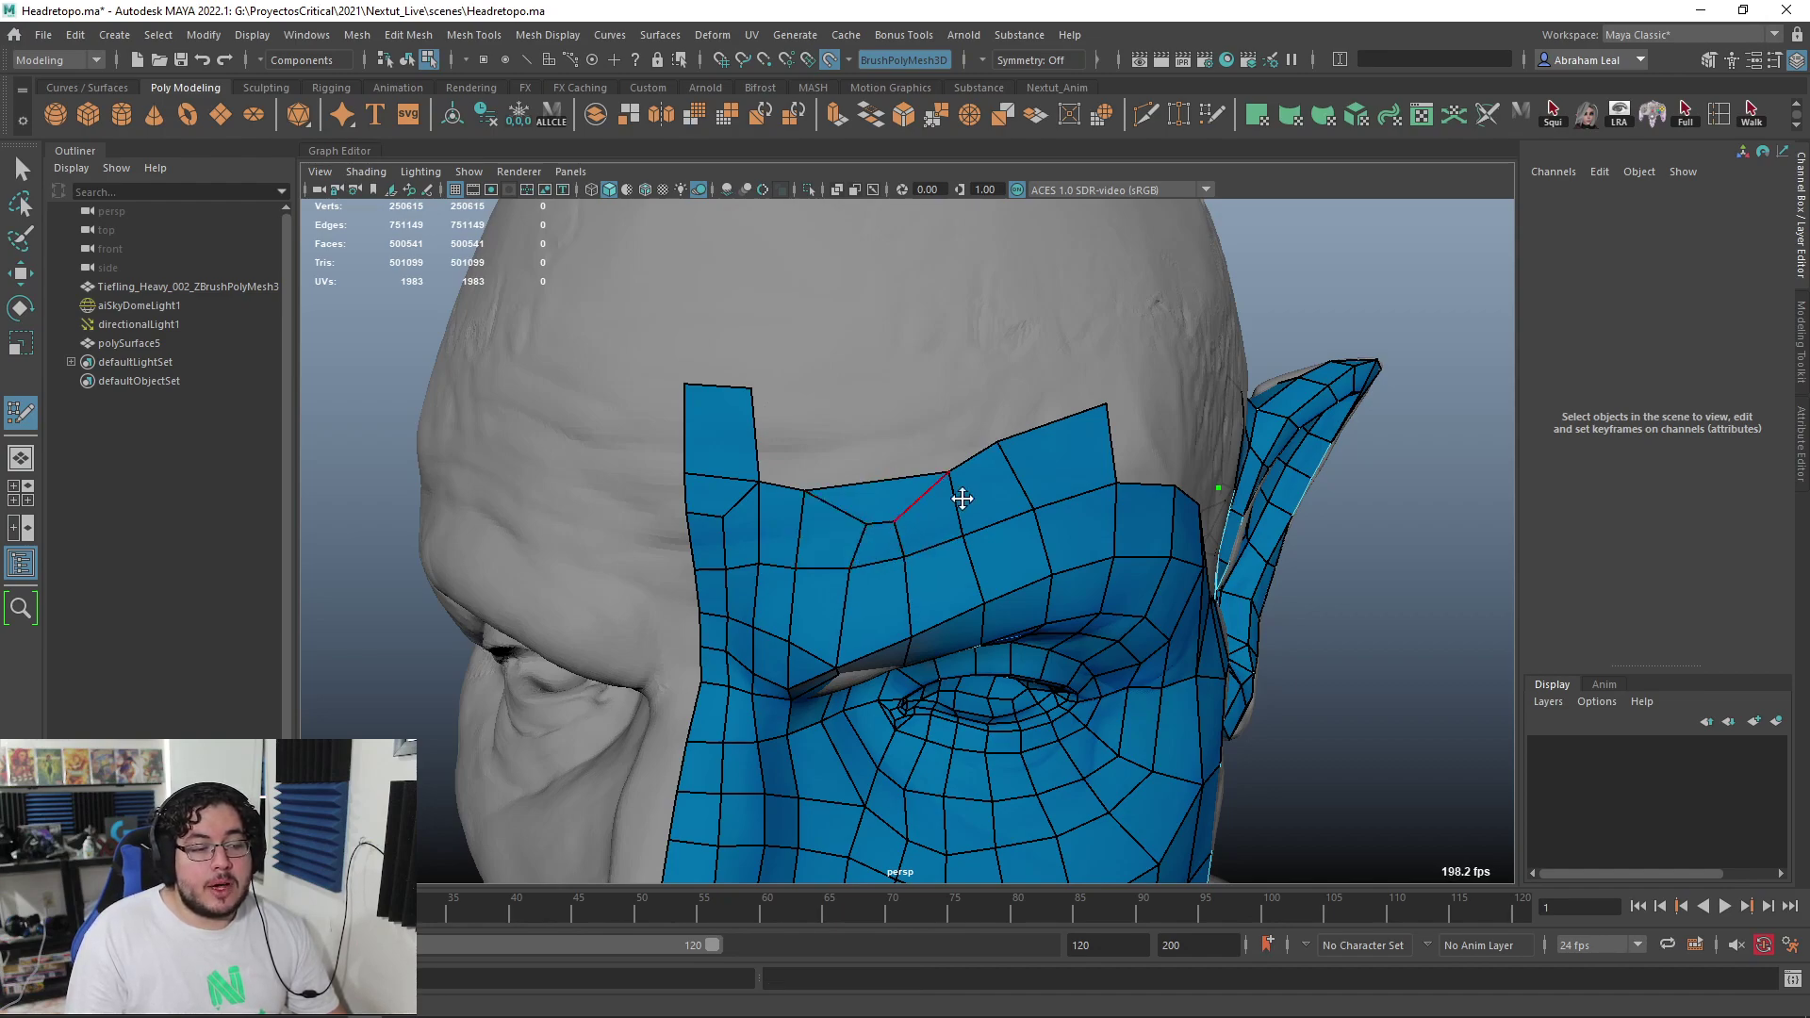
# Extend the narrow midline strip up the forehead with three new quads drawn on the sculpt
pyautogui.keyDown('alt'); pyautogui.moveTo(989, 437); pyautogui.dragTo(990, 271); pyautogui.keyUp('alt')
pyautogui.keyDown('alt'); pyautogui.moveTo(830, 384); pyautogui.dragTo(915, 397); pyautogui.keyUp('alt')
pyautogui.moveTo(884, 595)
pyautogui.keyDown('alt'); pyautogui.mouseDown()
pyautogui.moveTo(920, 502)
pyautogui.moveTo(891, 523)
pyautogui.mouseUp(); pyautogui.keyUp('alt')
pyautogui.scroll(2, 920, 499)
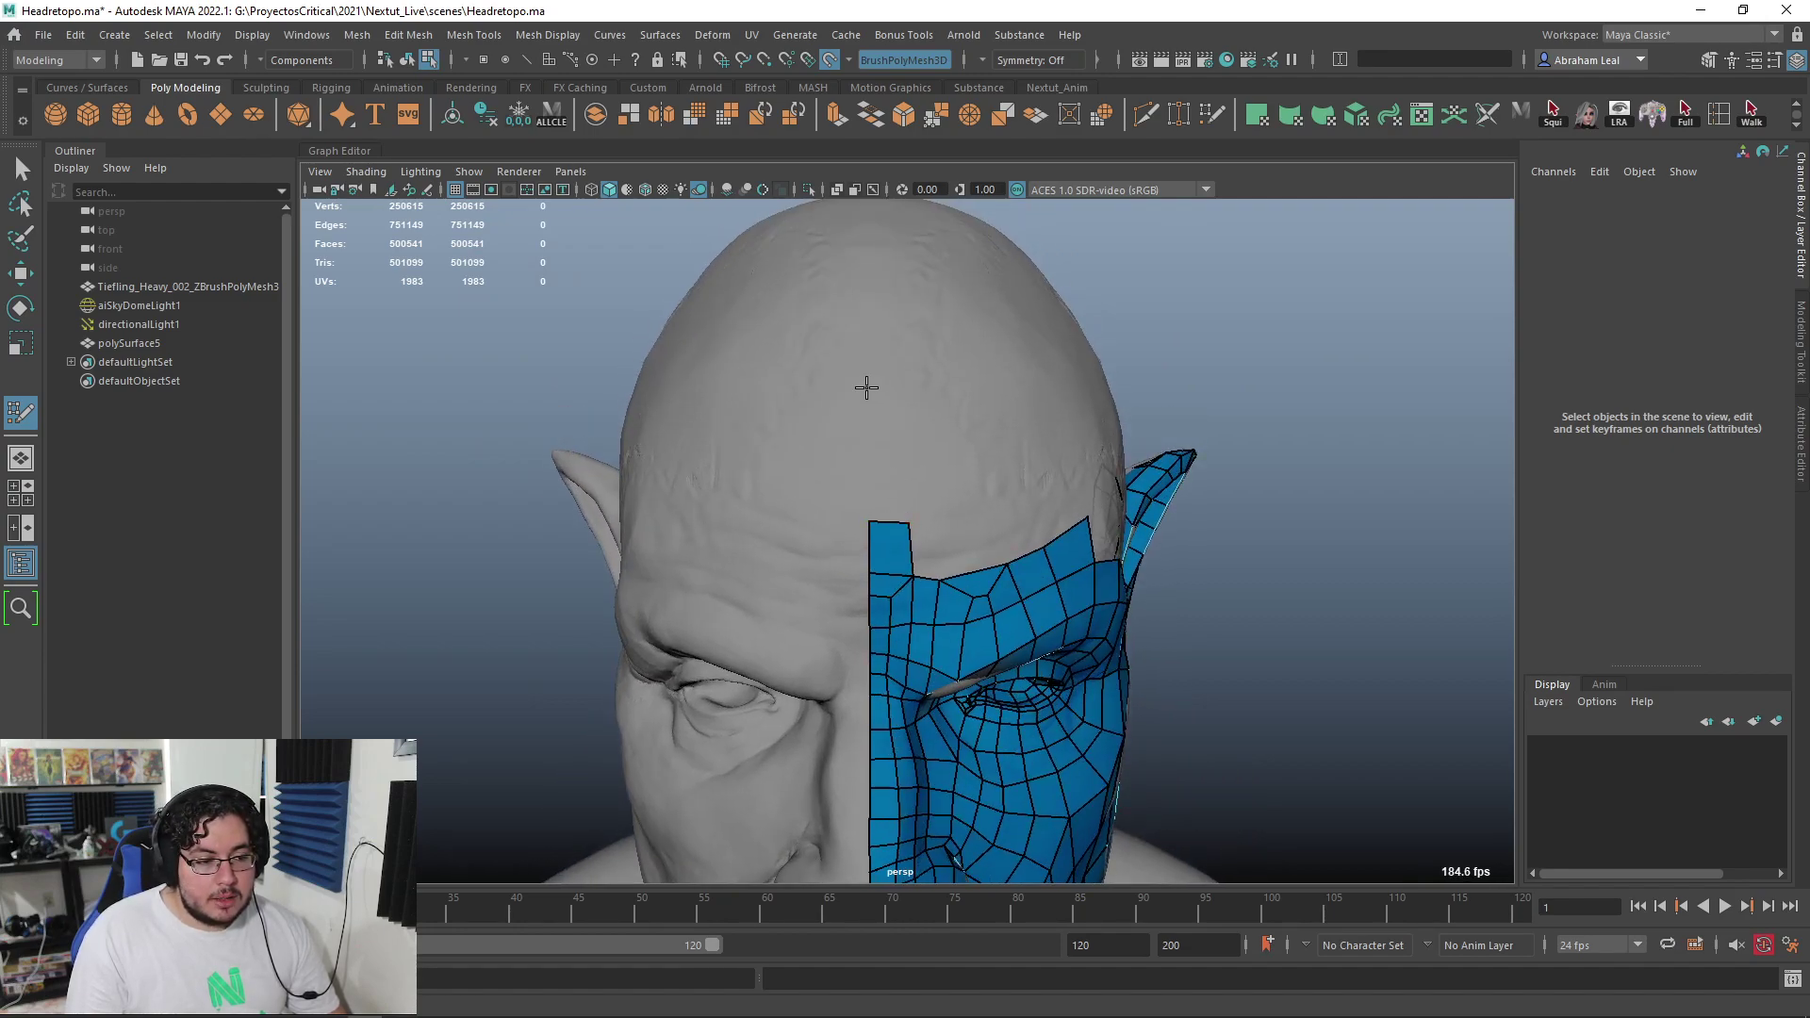
pyautogui.keyDown('shift'); pyautogui.click(900, 438); pyautogui.keyUp('shift')
pyautogui.keyDown('alt'); pyautogui.moveTo(913, 384); pyautogui.dragTo(920, 464); pyautogui.keyUp('alt')
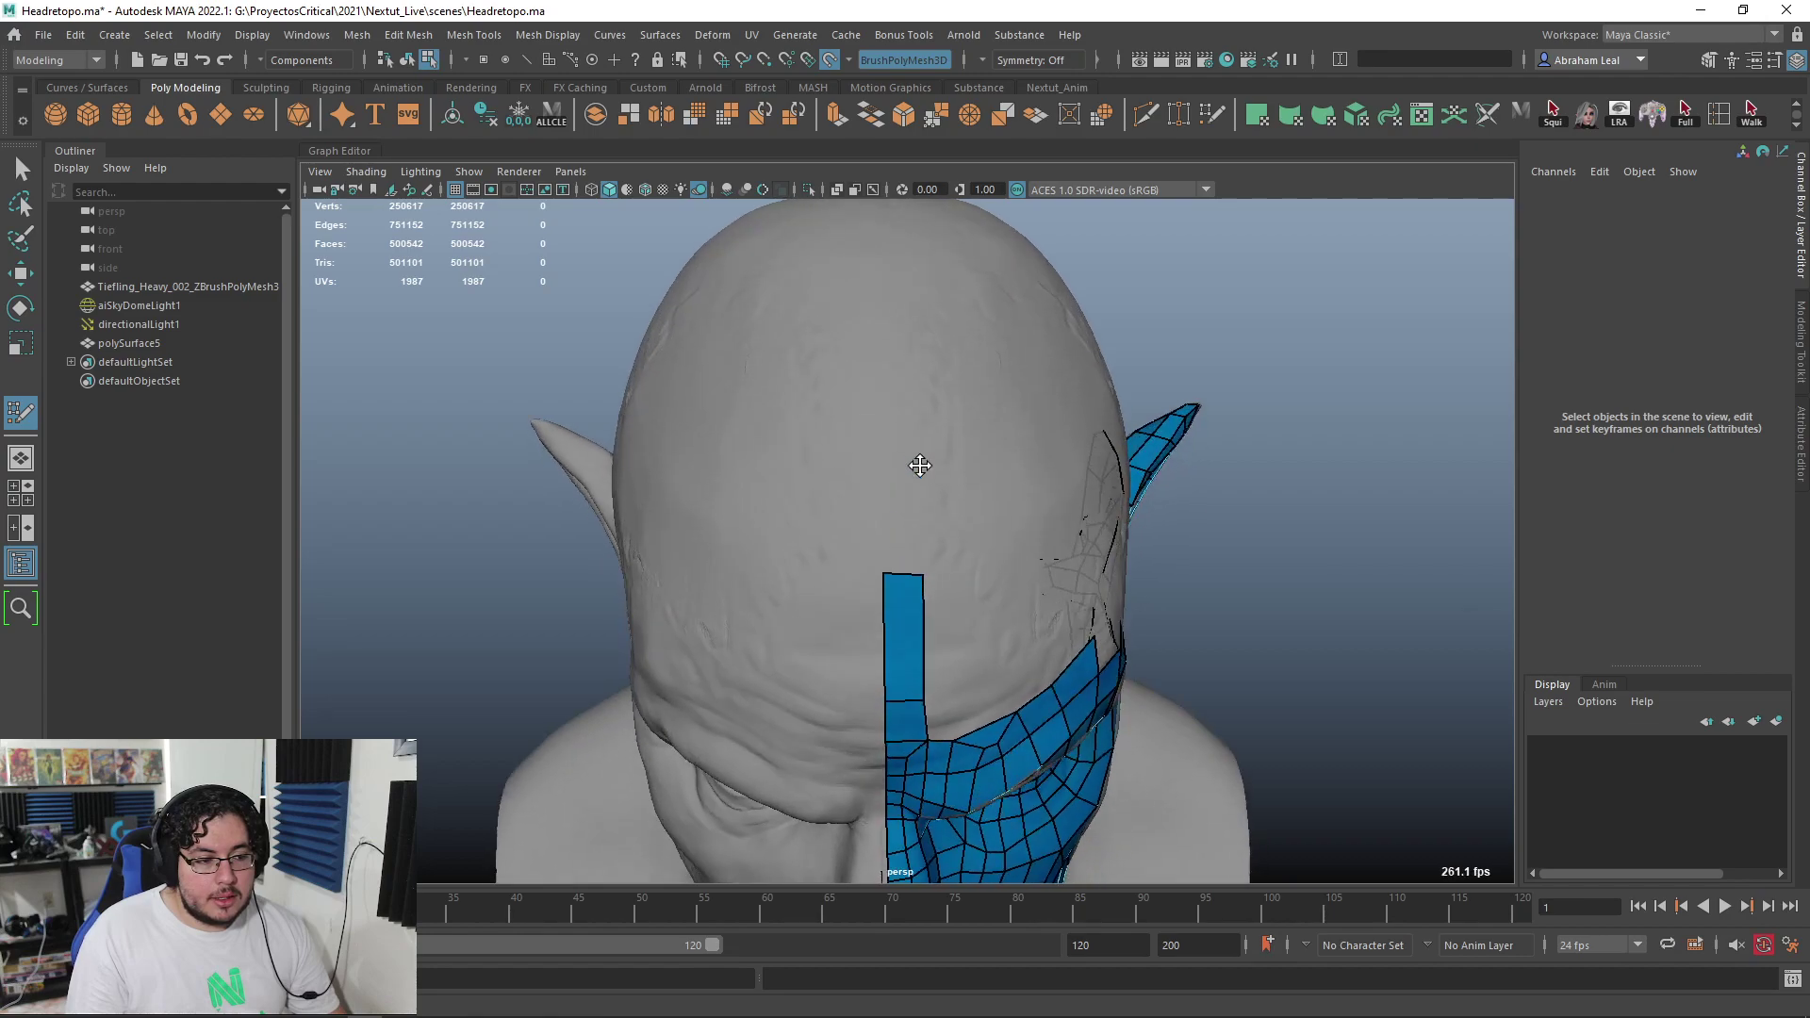
pyautogui.click(886, 406)
pyautogui.click(924, 411)
pyautogui.keyDown('shift'); pyautogui.click(914, 467); pyautogui.keyUp('shift')
pyautogui.keyDown('alt'); pyautogui.moveTo(909, 380); pyautogui.dragTo(888, 450, button='middle'); pyautogui.keyUp('alt')
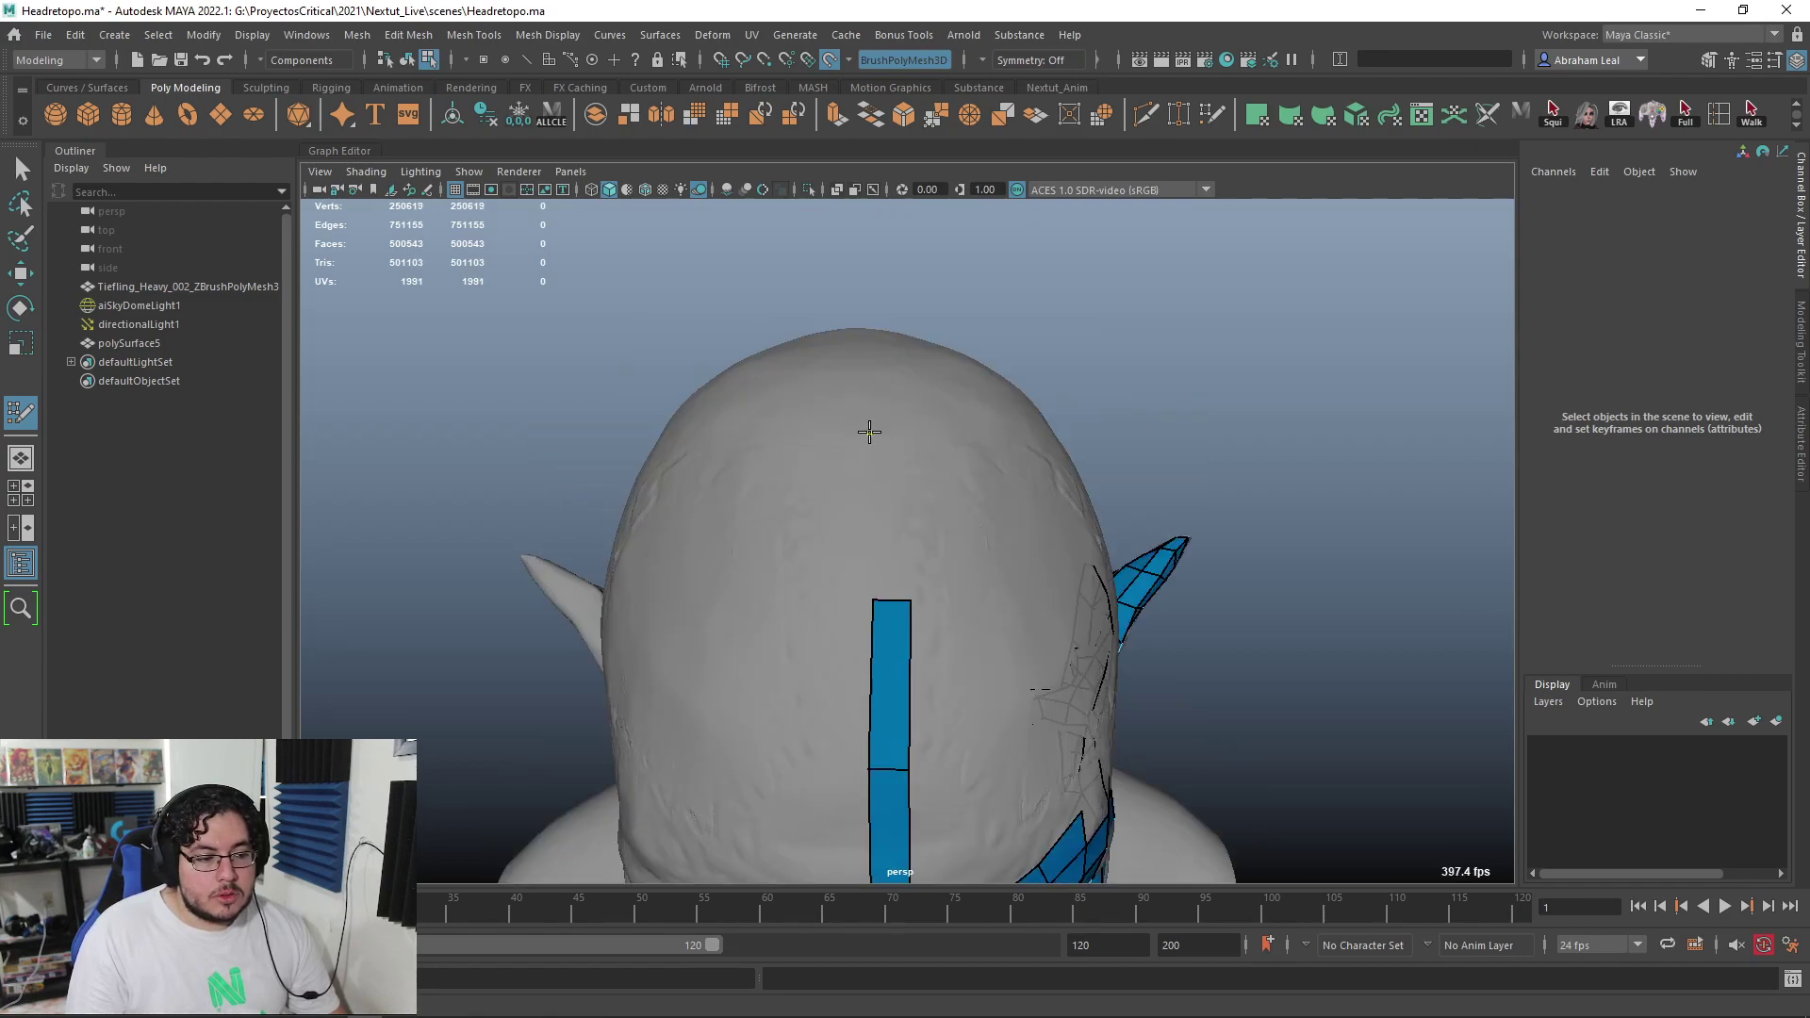
pyautogui.keyDown('shift'); pyautogui.click(897, 483); pyautogui.keyUp('shift')
# Continue the midline strip over the top of the head with three more quads
pyautogui.keyDown('alt'); pyautogui.moveTo(896, 557); pyautogui.dragTo(865, 475); pyautogui.keyUp('alt')
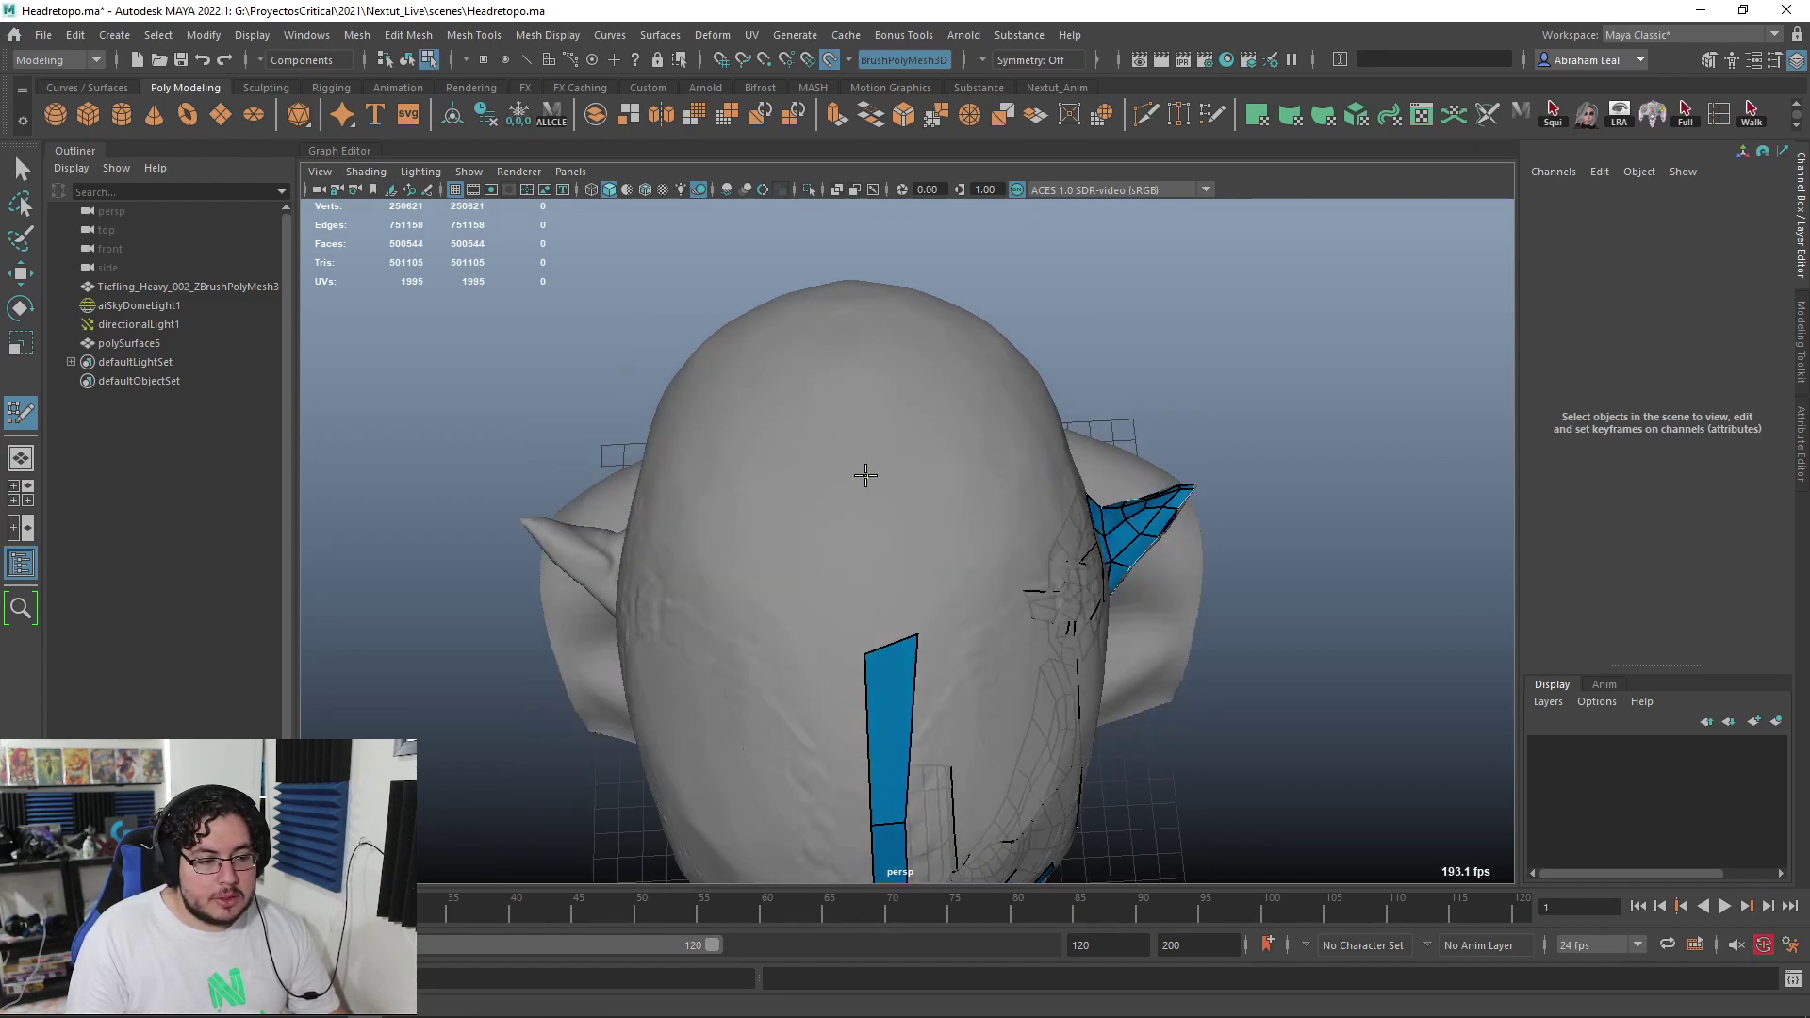
pyautogui.keyDown('shift'); pyautogui.click(889, 548); pyautogui.keyUp('shift')
pyautogui.keyDown('alt'); pyautogui.moveTo(889, 548); pyautogui.dragTo(876, 484); pyautogui.keyUp('alt')
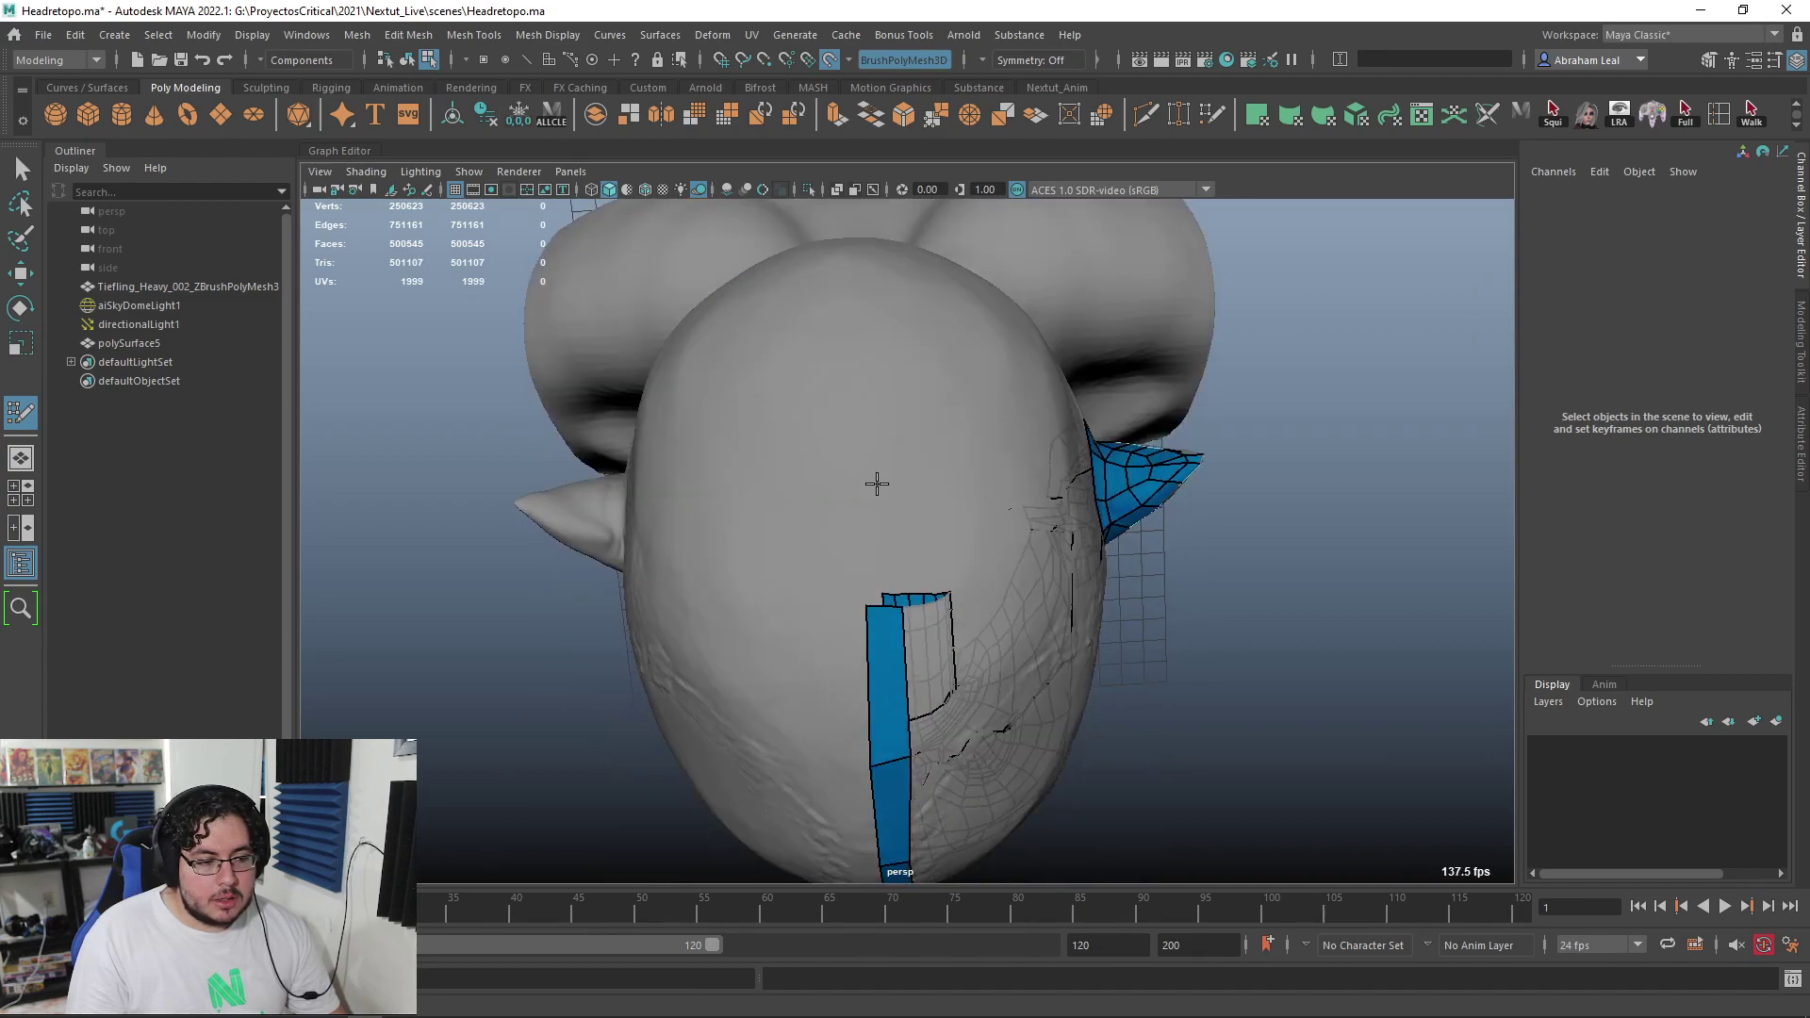
pyautogui.keyDown('shift'); pyautogui.click(873, 514); pyautogui.keyUp('shift')
pyautogui.keyDown('alt'); pyautogui.moveTo(881, 469); pyautogui.dragTo(877, 533, button='middle'); pyautogui.keyUp('alt')
pyautogui.click(836, 384)
pyautogui.click(874, 364)
pyautogui.keyDown('shift'); pyautogui.click(864, 420); pyautogui.keyUp('shift')
pyautogui.moveTo(914, 436)
pyautogui.keyDown('alt'); pyautogui.mouseDown()
pyautogui.moveTo(790, 486)
pyautogui.moveTo(614, 392)
pyautogui.moveTo(913, 420)
pyautogui.moveTo(904, 408)
pyautogui.mouseUp(); pyautogui.keyUp('alt')
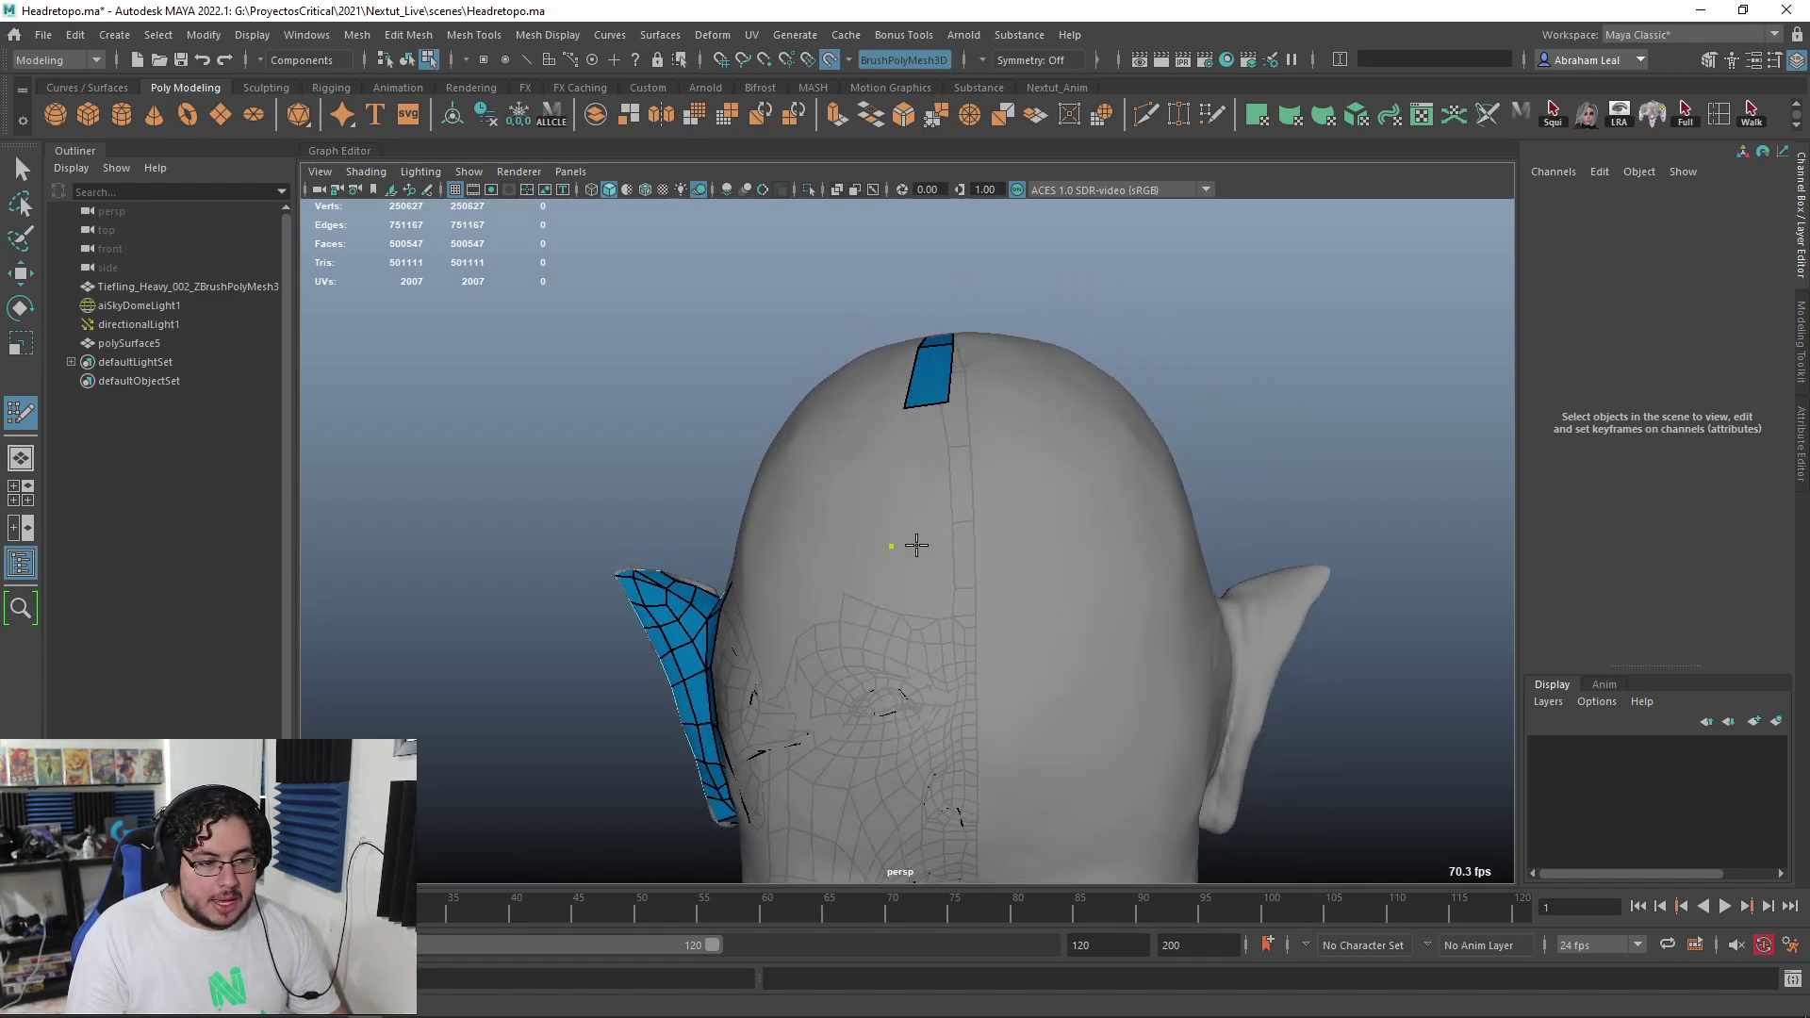
# Continue the midline strip down the back of the head to the nape with five more quads
pyautogui.keyDown('shift'); pyautogui.click(958, 559); pyautogui.keyUp('shift')
pyautogui.moveTo(957, 559)
pyautogui.keyDown('alt'); pyautogui.mouseDown()
pyautogui.moveTo(927, 540)
pyautogui.moveTo(975, 441)
pyautogui.mouseUp(); pyautogui.keyUp('alt')
pyautogui.keyDown('shift'); pyautogui.click(932, 482); pyautogui.keyUp('shift')
pyautogui.click(981, 510)
pyautogui.keyDown('shift'); pyautogui.click(971, 461); pyautogui.keyUp('shift')
pyautogui.moveTo(974, 569)
pyautogui.keyDown('alt'); pyautogui.mouseDown()
pyautogui.moveTo(962, 630)
pyautogui.moveTo(954, 526)
pyautogui.moveTo(1034, 598)
pyautogui.moveTo(999, 584)
pyautogui.moveTo(1018, 641)
pyautogui.moveTo(854, 690)
pyautogui.mouseUp(); pyautogui.keyUp('alt')
pyautogui.click(915, 653)
pyautogui.click(968, 652)
pyautogui.keyDown('shift'); pyautogui.click(942, 585); pyautogui.keyUp('shift')
pyautogui.keyDown('shift'); pyautogui.click(939, 567); pyautogui.keyUp('shift')
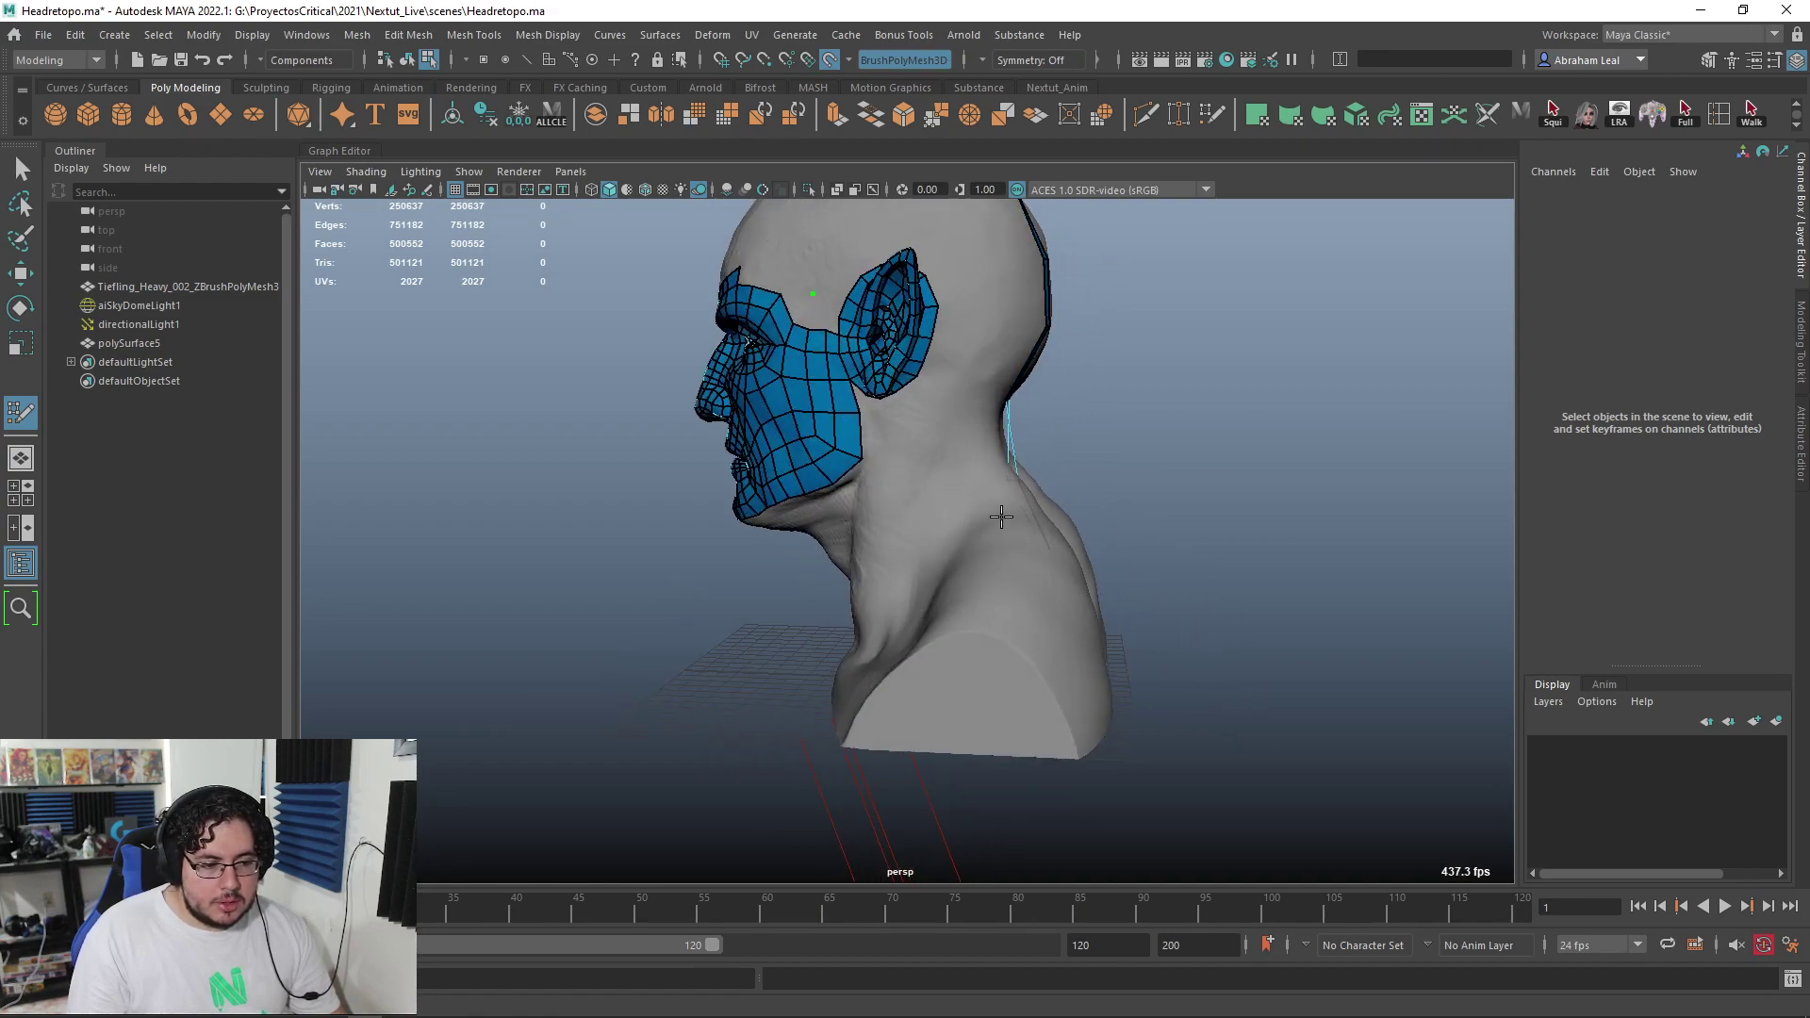
# Leave Quad Draw, select the retopology mesh in the front view and isolate it in wireframe display
pyautogui.moveTo(1033, 491)
pyautogui.keyDown('alt'); pyautogui.mouseDown()
pyautogui.moveTo(937, 546)
pyautogui.moveTo(942, 598)
pyautogui.moveTo(1002, 571)
pyautogui.mouseUp(); pyautogui.keyUp('alt')
pyautogui.press('q')
pyautogui.press('space')
pyautogui.scroll(-1, 971, 525)
pyautogui.moveTo(937, 481); pyautogui.dragTo(971, 428, button='right')
pyautogui.click(971, 428)
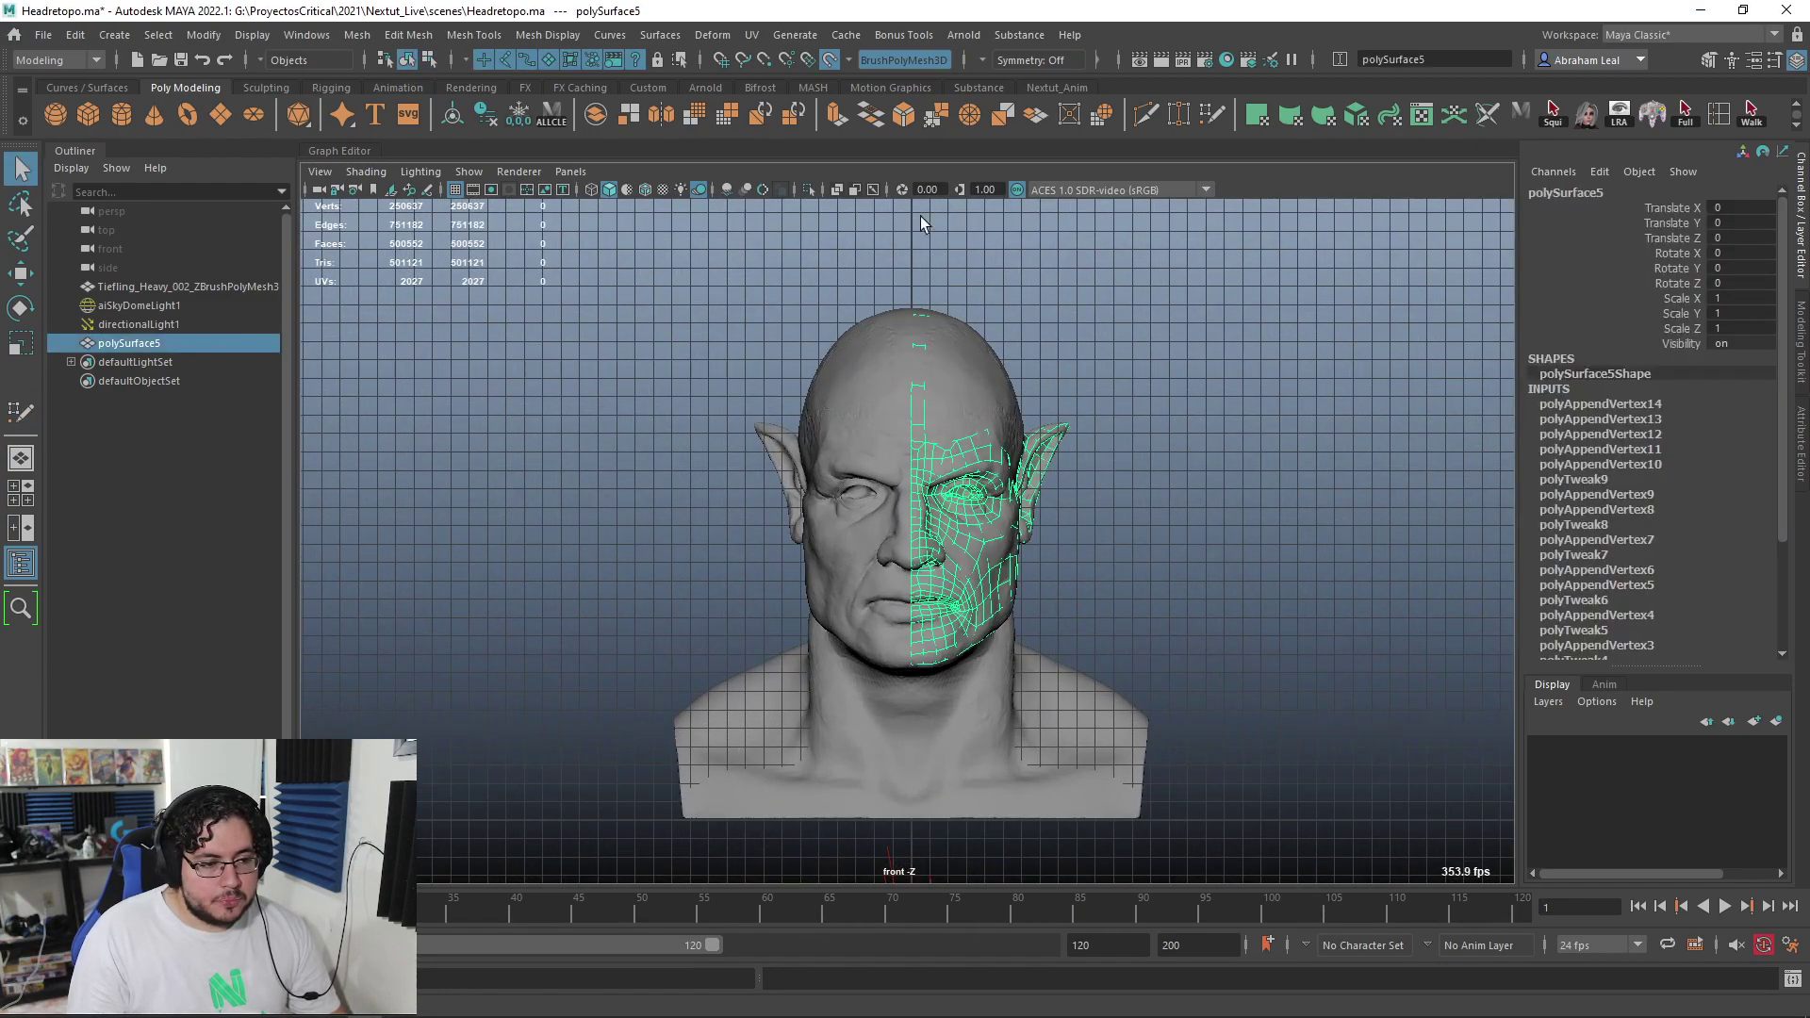
pyautogui.click(809, 190)
pyautogui.press('4')
pyautogui.click(941, 376)
# Select the vertices along the retopology mesh's centre line from the top view, including those on the back of the head strip
pyautogui.scroll(2, 953, 496)
pyautogui.press('space')
pyautogui.moveTo(950, 501); pyautogui.dragTo(879, 524)
pyautogui.press('space')
pyautogui.moveTo(908, 437); pyautogui.dragTo(853, 429, button='right')
pyautogui.moveTo(777, 312); pyautogui.dragTo(907, 850)
pyautogui.scroll(3, 911, 545)
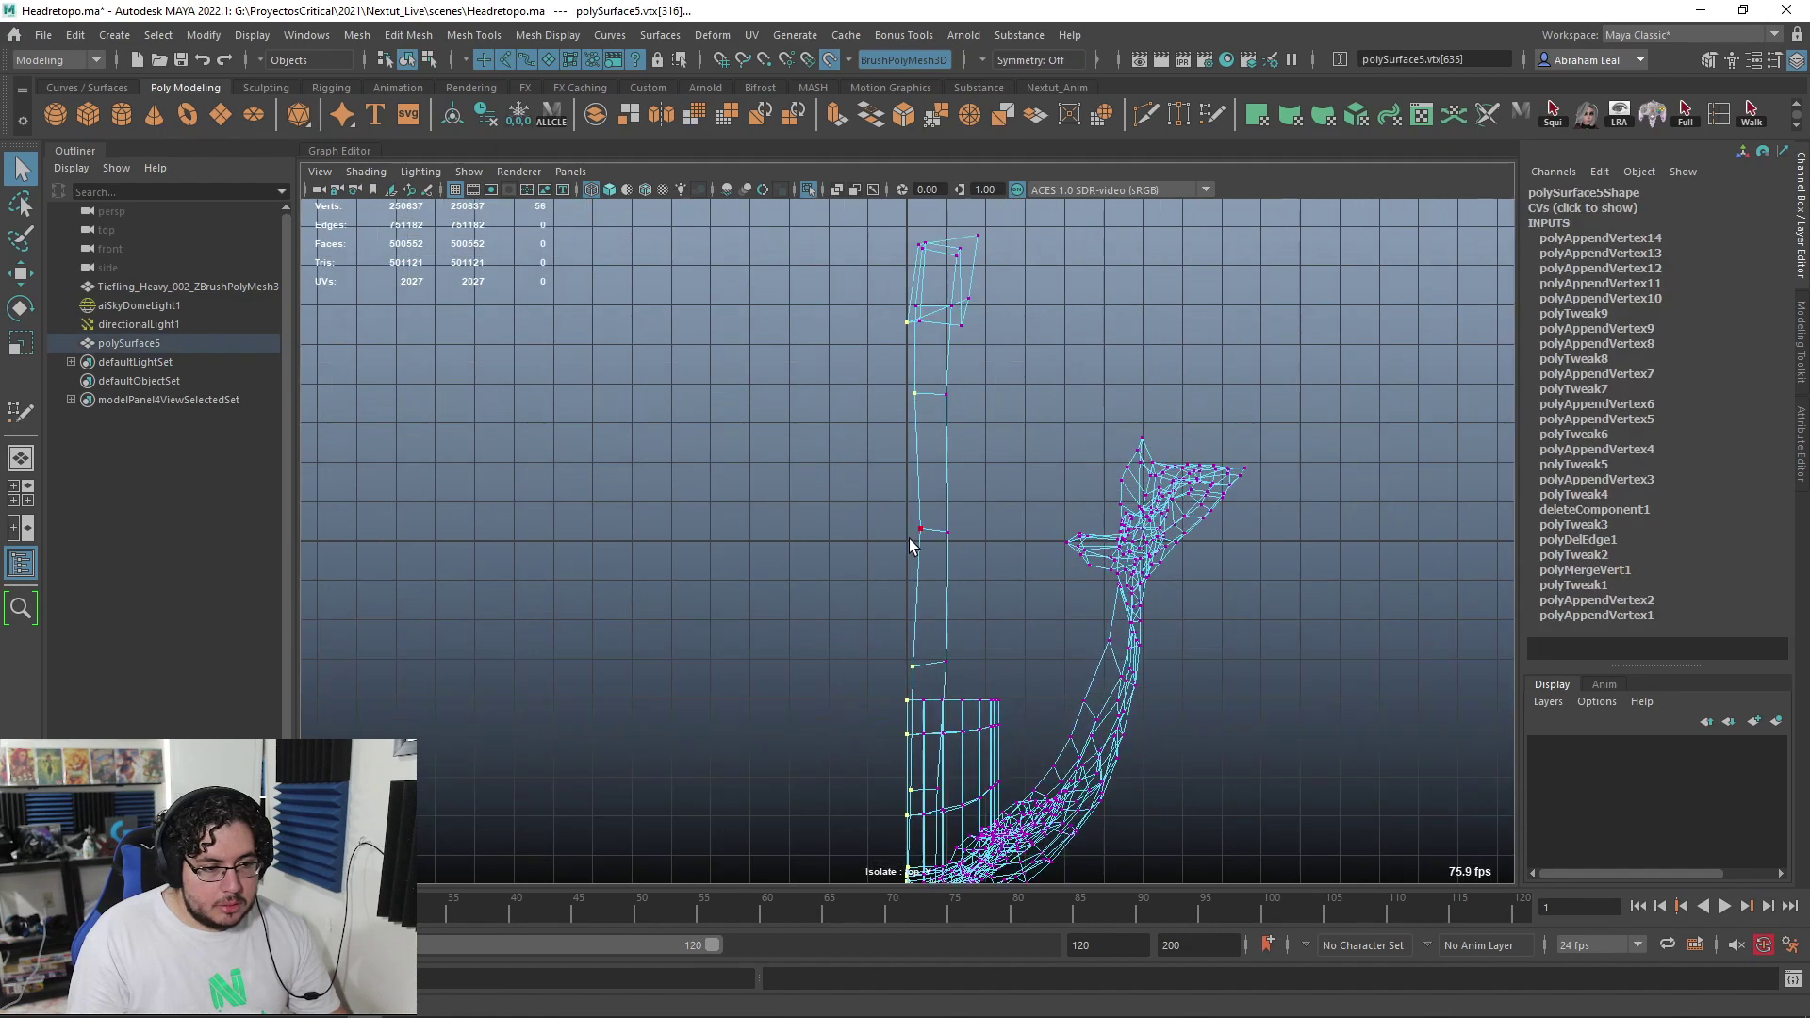
pyautogui.keyDown('shift'); pyautogui.click(933, 510); pyautogui.keyUp('shift')
pyautogui.keyDown('alt'); pyautogui.moveTo(928, 490); pyautogui.dragTo(932, 588, button='middle'); pyautogui.keyUp('alt')
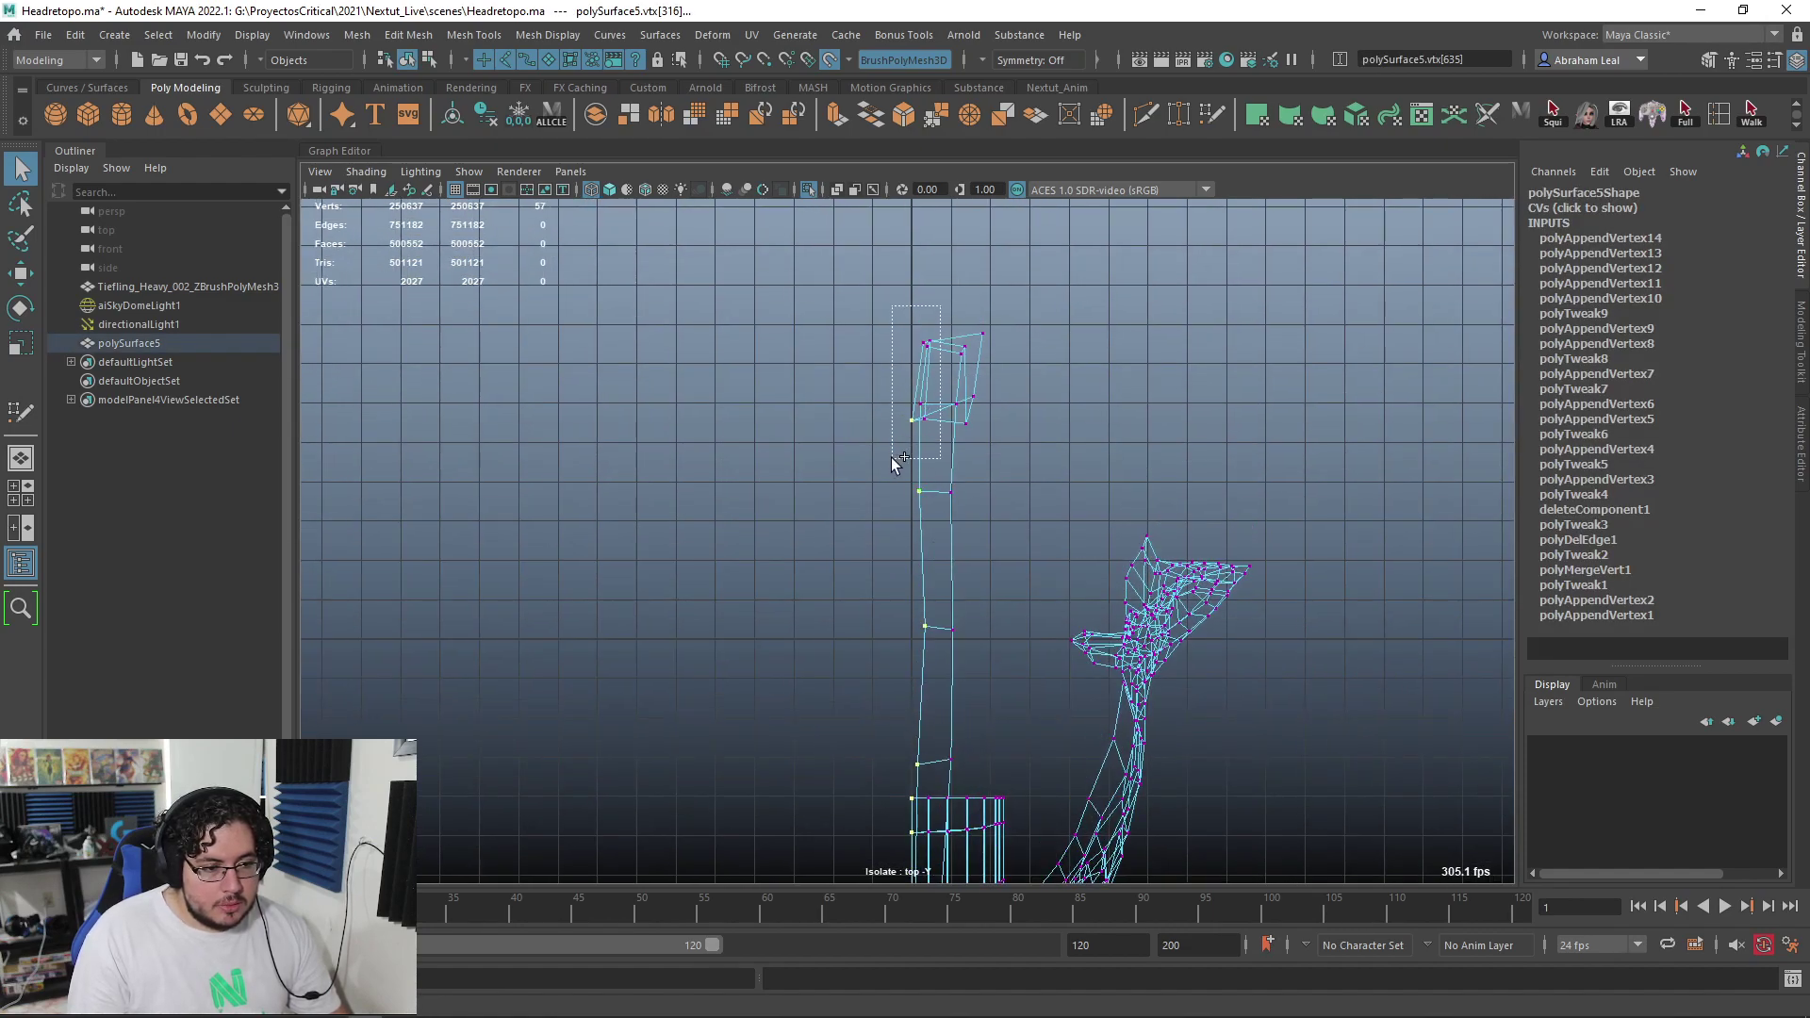
pyautogui.keyDown('shift'); pyautogui.moveTo(894, 460); pyautogui.dragTo(893, 460); pyautogui.keyUp('shift')
pyautogui.scroll(-4, 885, 325)
# Turn off the live surface so the selected midline vertices can be transformed freely
pyautogui.press('r')
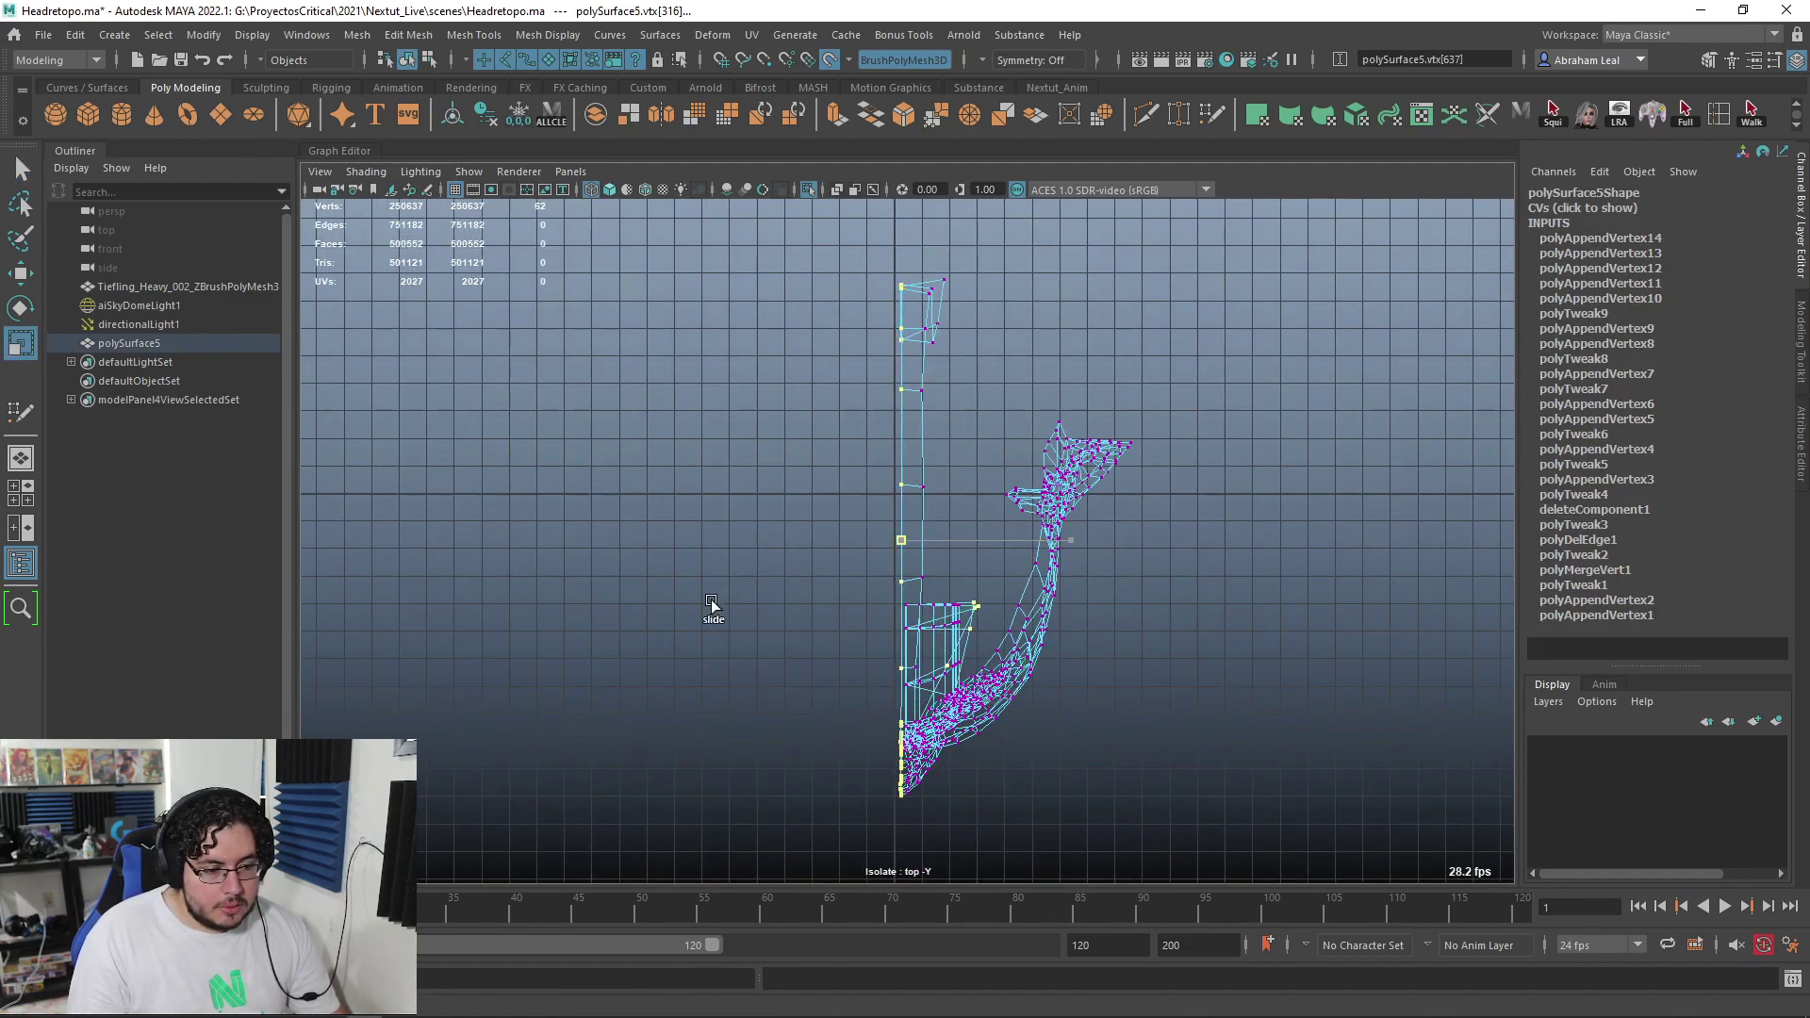
pyautogui.press('w')
pyautogui.click(829, 60)
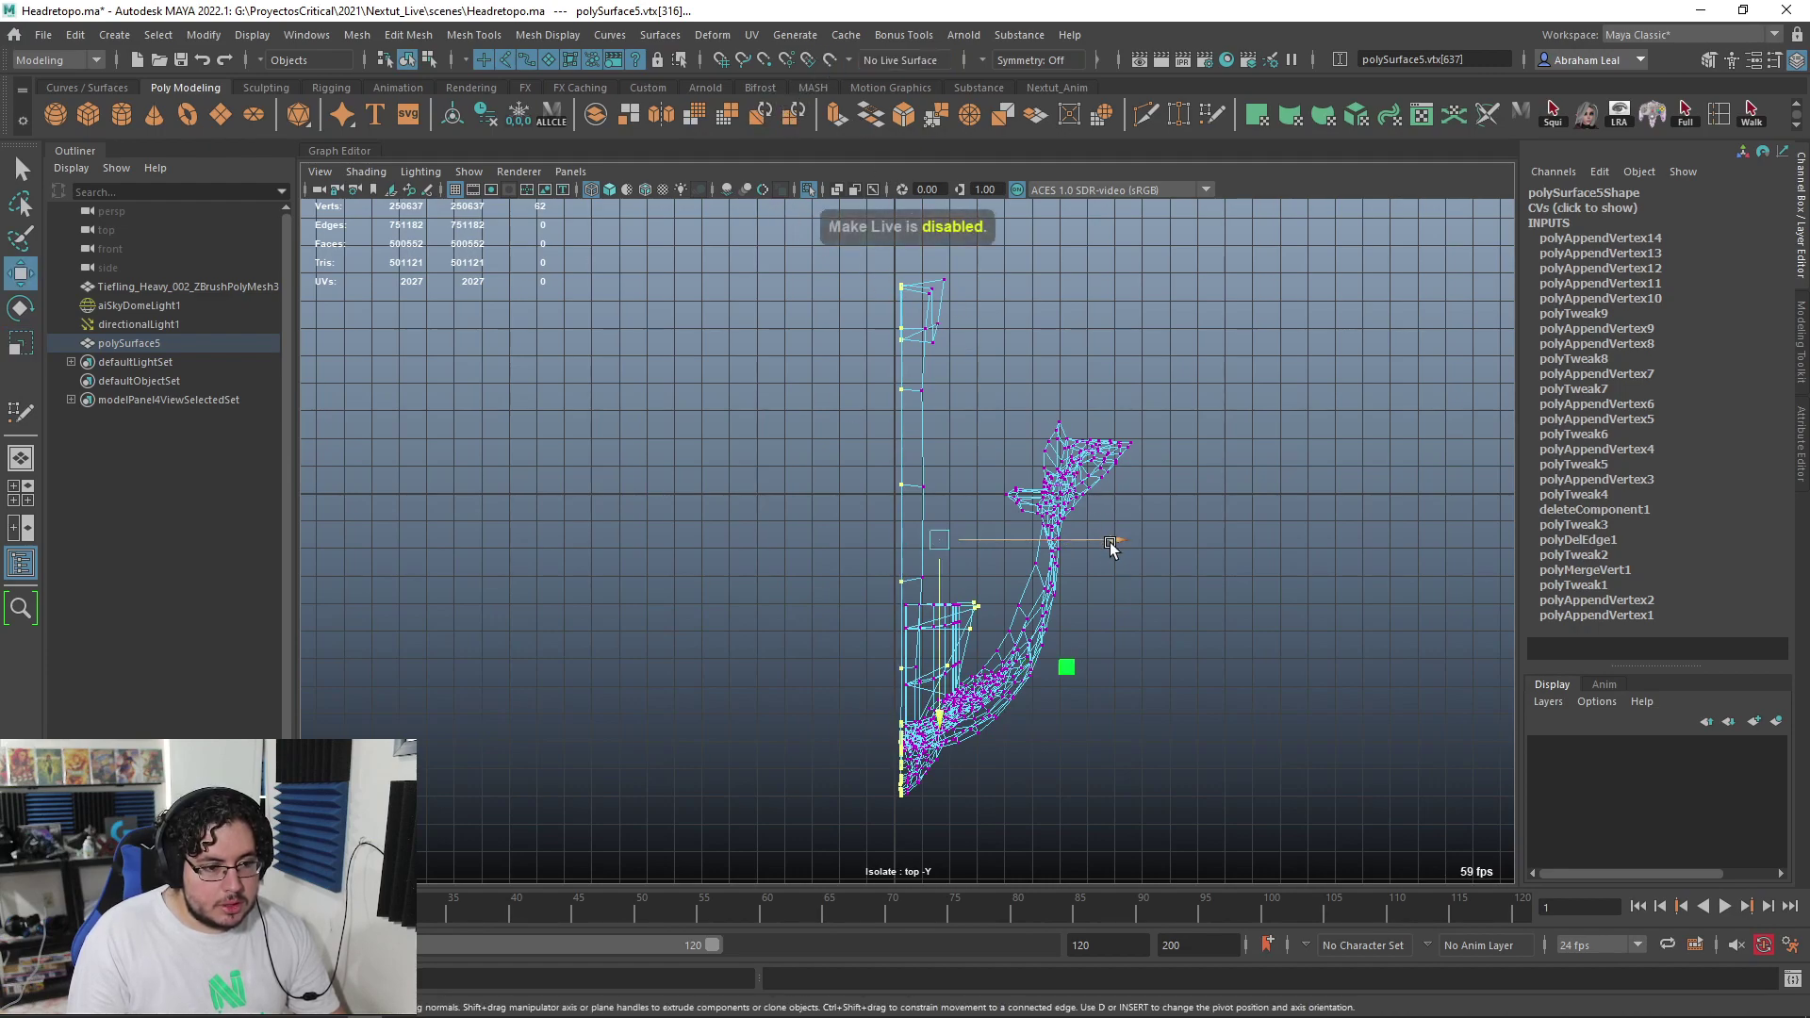
pyautogui.press('r')
pyautogui.moveTo(1110, 541); pyautogui.dragTo(999, 575)
pyautogui.hotkey('ctrl', 'z')
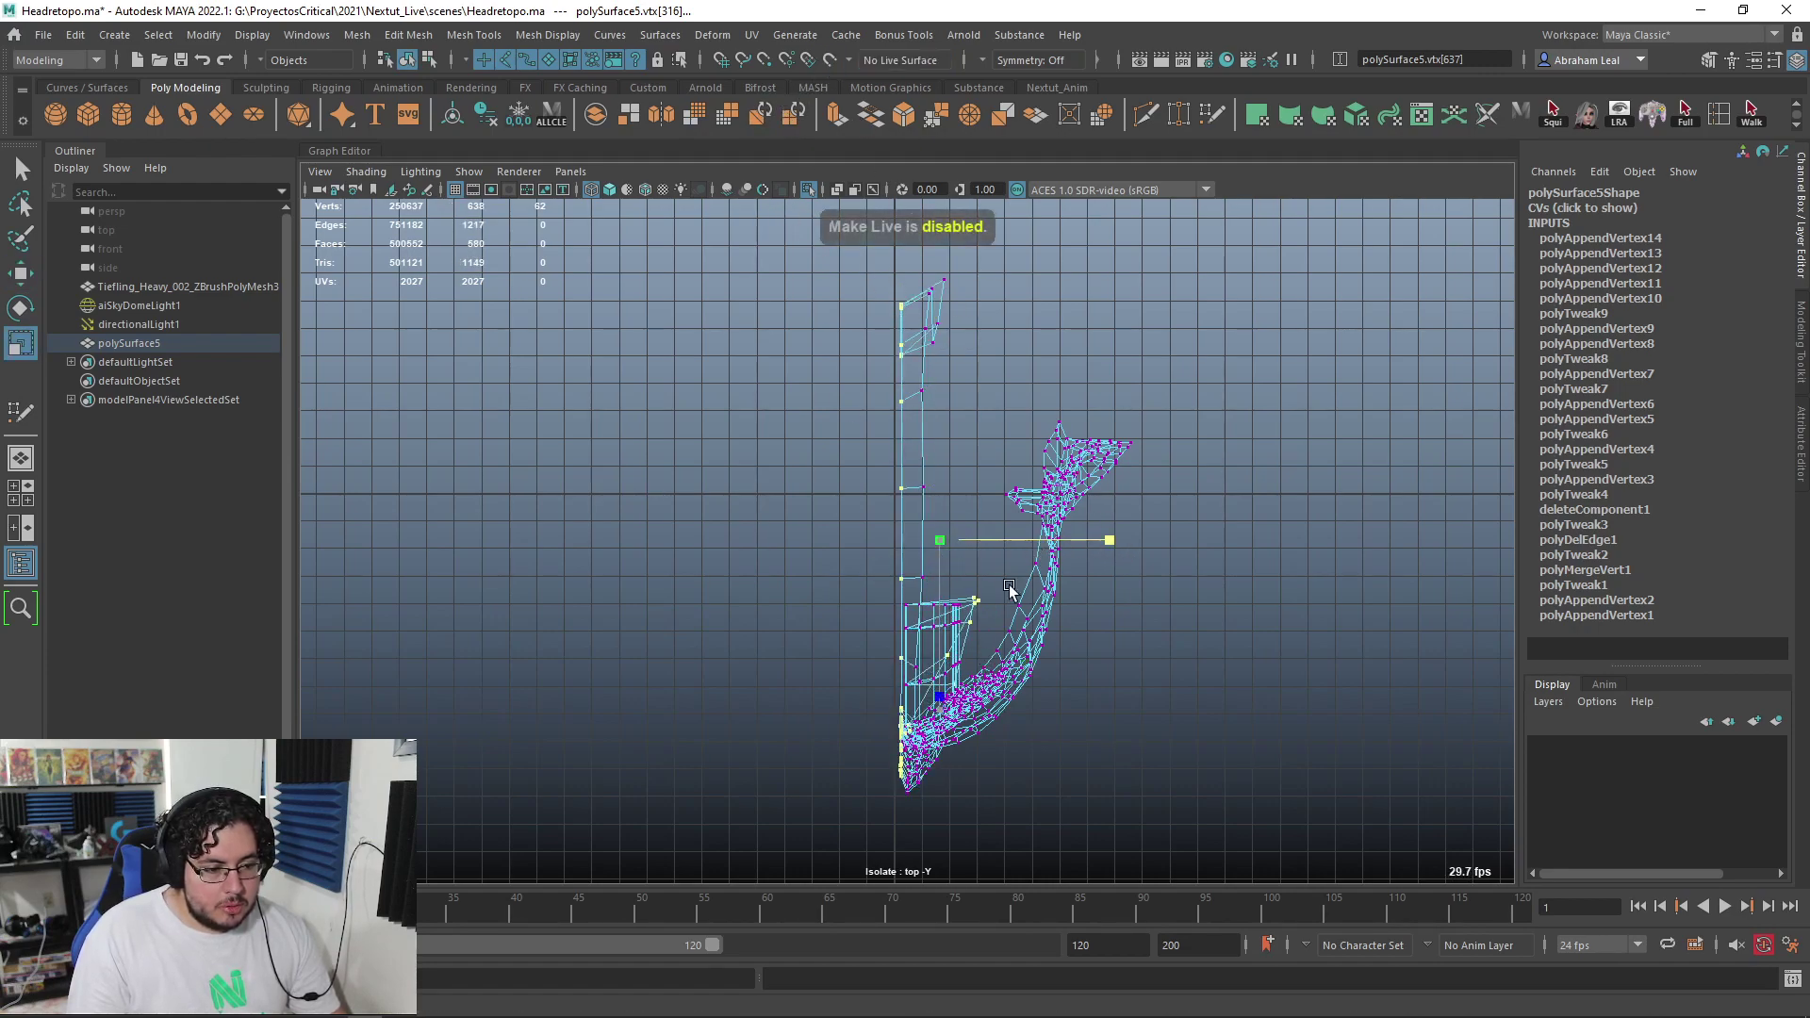
# Remove the stray off-centre vertices from the selection and scale the remaining midline vertices flat along X
pyautogui.press('q')
pyautogui.keyDown('ctrl'); pyautogui.moveTo(1032, 462); pyautogui.dragTo(929, 752); pyautogui.keyUp('ctrl')
pyautogui.press('r')
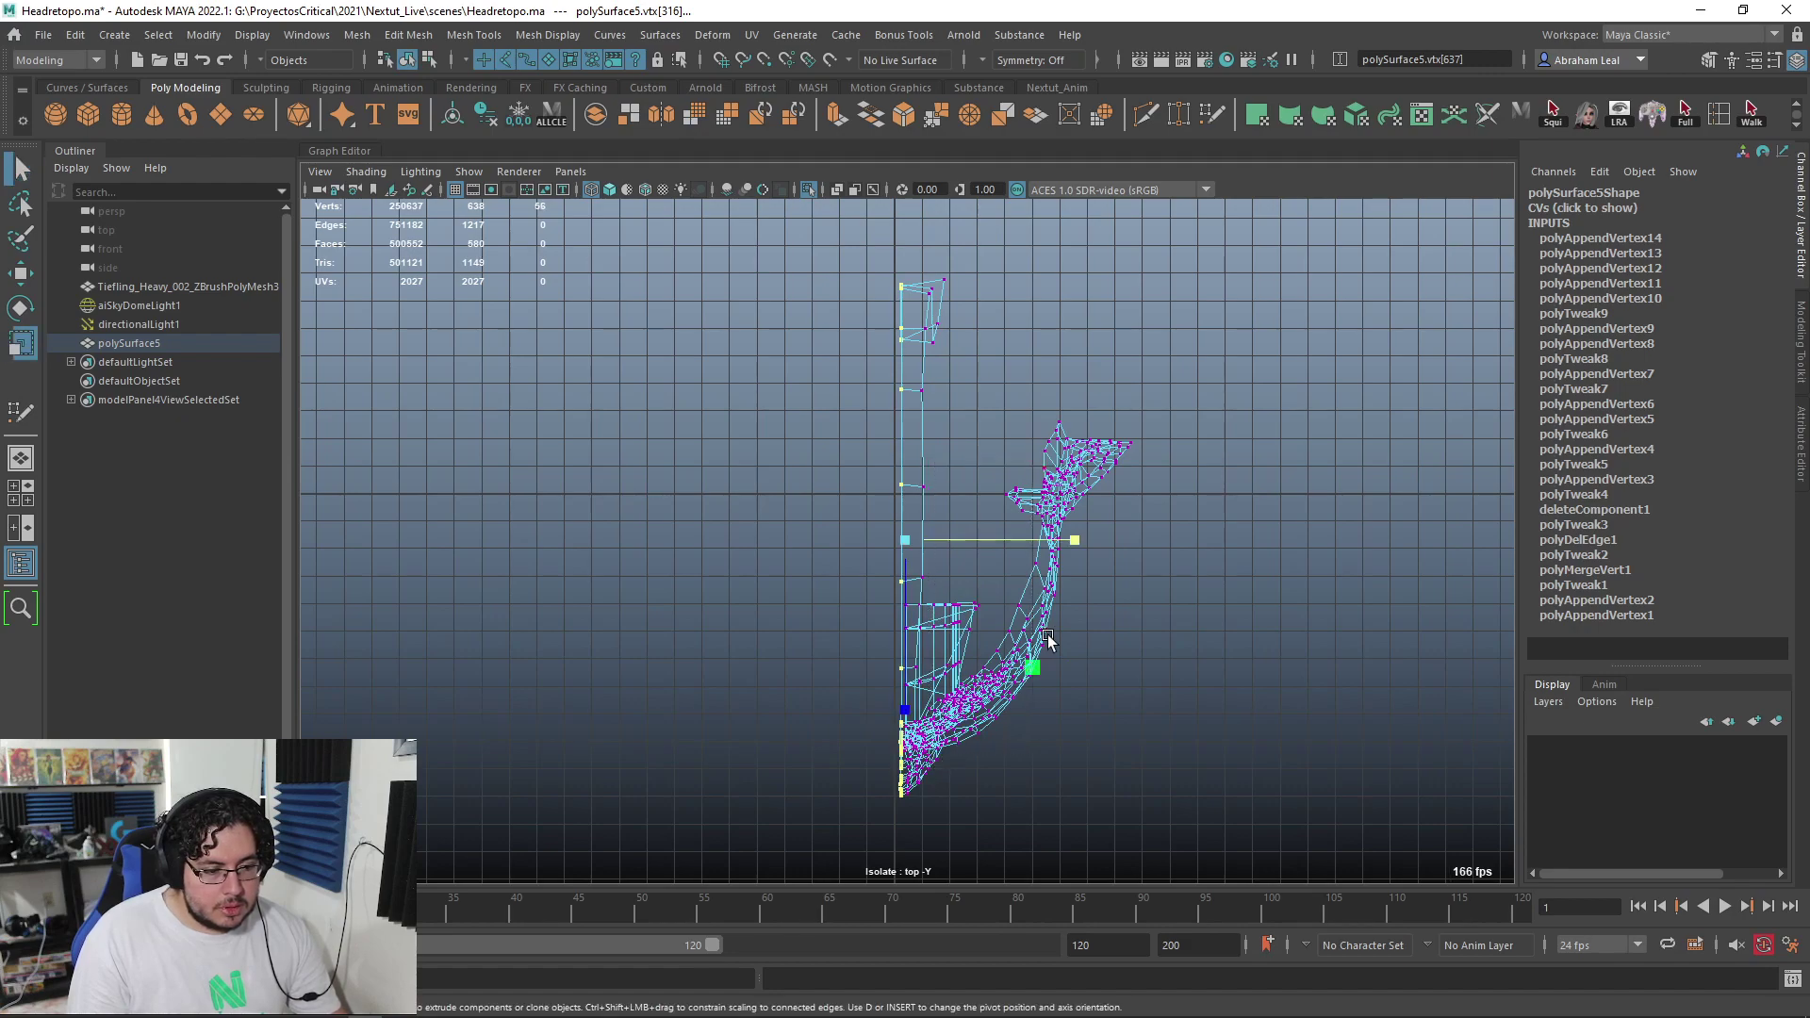
pyautogui.moveTo(1075, 541); pyautogui.dragTo(500, 626)
# Move the flattened midline vertices along X, snapping them to the grid's centre line
pyautogui.press('q')
pyautogui.press('x')
pyautogui.press('w')
pyautogui.press('x')
pyautogui.moveTo(1075, 542)
pyautogui.mouseDown()
pyautogui.moveTo(886, 546)
pyautogui.moveTo(1094, 611)
pyautogui.moveTo(1014, 561)
pyautogui.moveTo(1049, 586)
pyautogui.moveTo(1038, 527)
pyautogui.moveTo(925, 398)
pyautogui.moveTo(1093, 550)
pyautogui.moveTo(1027, 585)
pyautogui.moveTo(848, 589)
pyautogui.mouseUp()
# Switch back to shaded display in the perspective view and select the retopology mesh as an object
pyautogui.press('space')
pyautogui.press('6')
pyautogui.press('space')
pyautogui.scroll(-3, 1038, 528)
pyautogui.click(946, 371)
pyautogui.scroll(3, 946, 371)
pyautogui.click(839, 574)
pyautogui.keyDown('alt'); pyautogui.moveTo(954, 500); pyautogui.dragTo(908, 434); pyautogui.keyUp('alt')
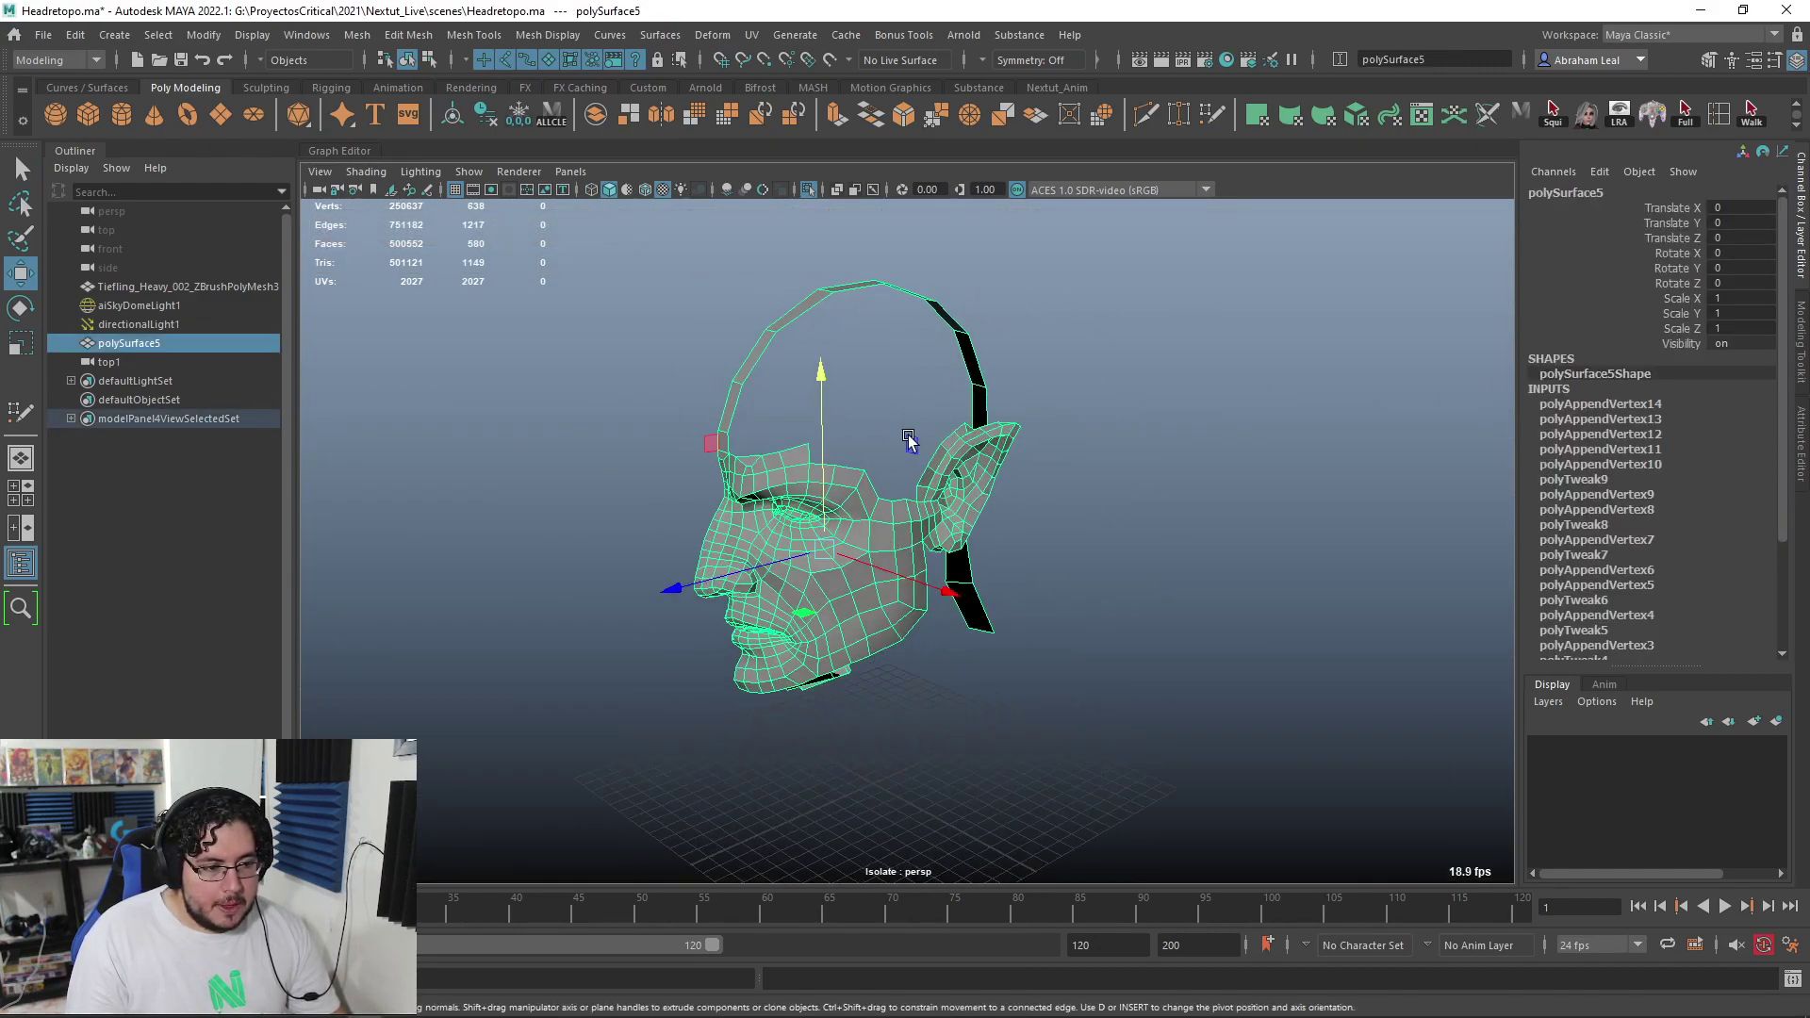
# Show the sculpt again, make Tiefling_Heavy_002_ZBrushPolyMesh3D live and reactivate Quad Draw on the retopology mesh
pyautogui.click(808, 190)
pyautogui.click(942, 352)
pyautogui.click(824, 60)
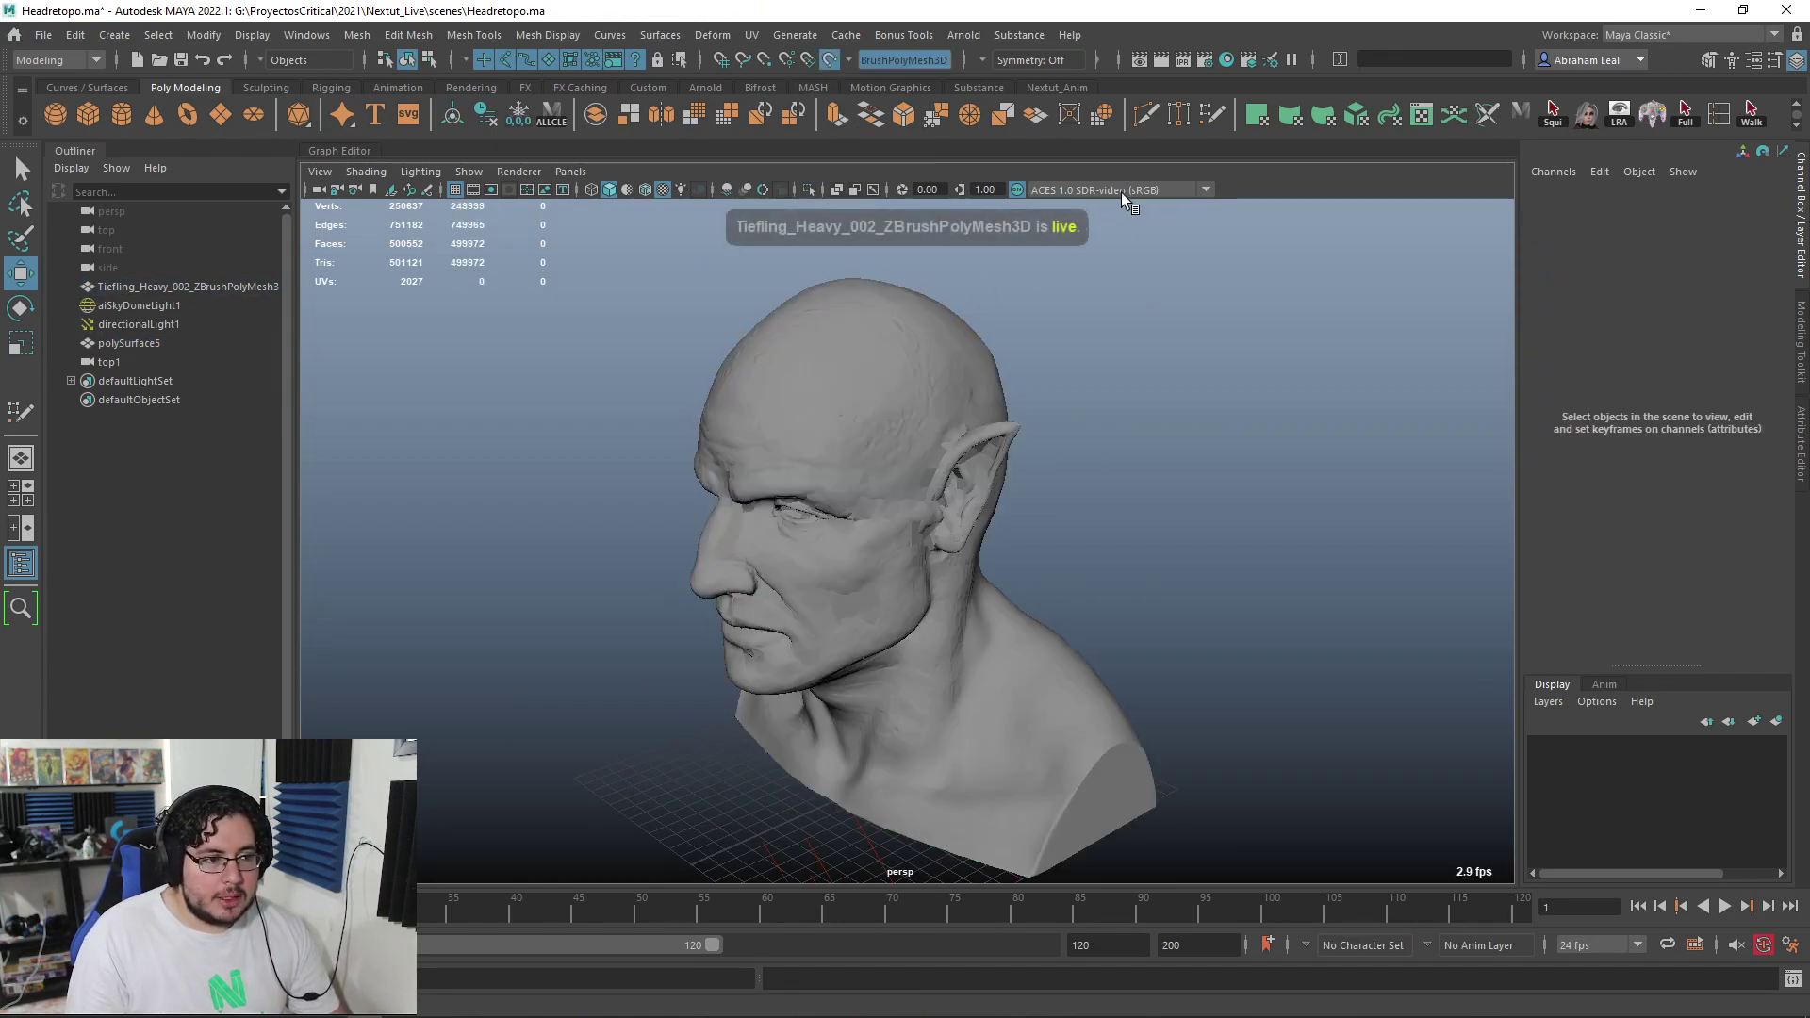
pyautogui.click(928, 528)
pyautogui.click(1214, 117)
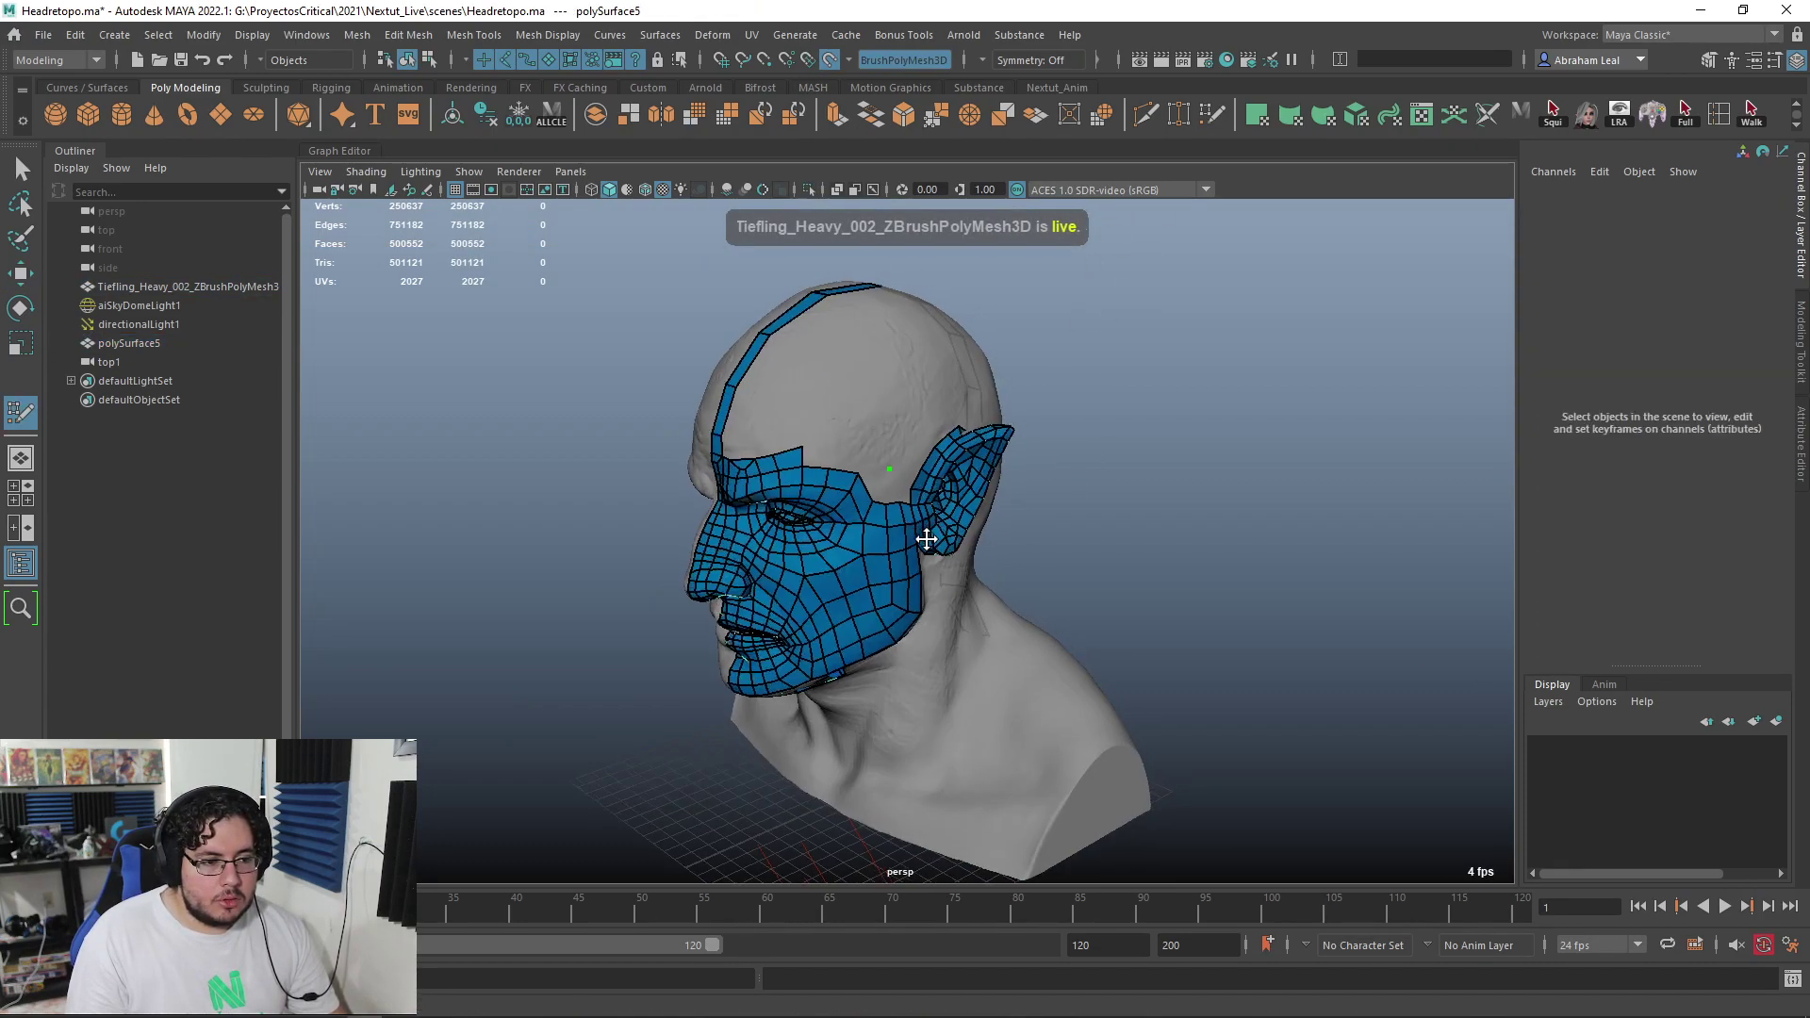
# Start a second strip with two quads rising from the brow up the forehead, parallel to the midline strip
pyautogui.keyDown('alt'); pyautogui.moveTo(926, 538); pyautogui.dragTo(921, 611, button='middle'); pyautogui.keyUp('alt')
pyautogui.keyDown('alt'); pyautogui.moveTo(921, 611); pyautogui.dragTo(1056, 613, button='right'); pyautogui.keyUp('alt')
pyautogui.moveTo(1055, 613)
pyautogui.keyDown('alt'); pyautogui.mouseDown()
pyautogui.moveTo(860, 525)
pyautogui.moveTo(937, 707)
pyautogui.moveTo(780, 578)
pyautogui.moveTo(847, 543)
pyautogui.moveTo(893, 557)
pyautogui.moveTo(845, 591)
pyautogui.moveTo(829, 634)
pyautogui.moveTo(793, 604)
pyautogui.mouseUp(); pyautogui.keyUp('alt')
pyautogui.click(831, 580)
pyautogui.keyDown('shift'); pyautogui.click(800, 612); pyautogui.keyUp('shift')
pyautogui.hotkey('ctrl', 'z')
pyautogui.keyDown('shift'); pyautogui.click(788, 602); pyautogui.keyUp('shift')
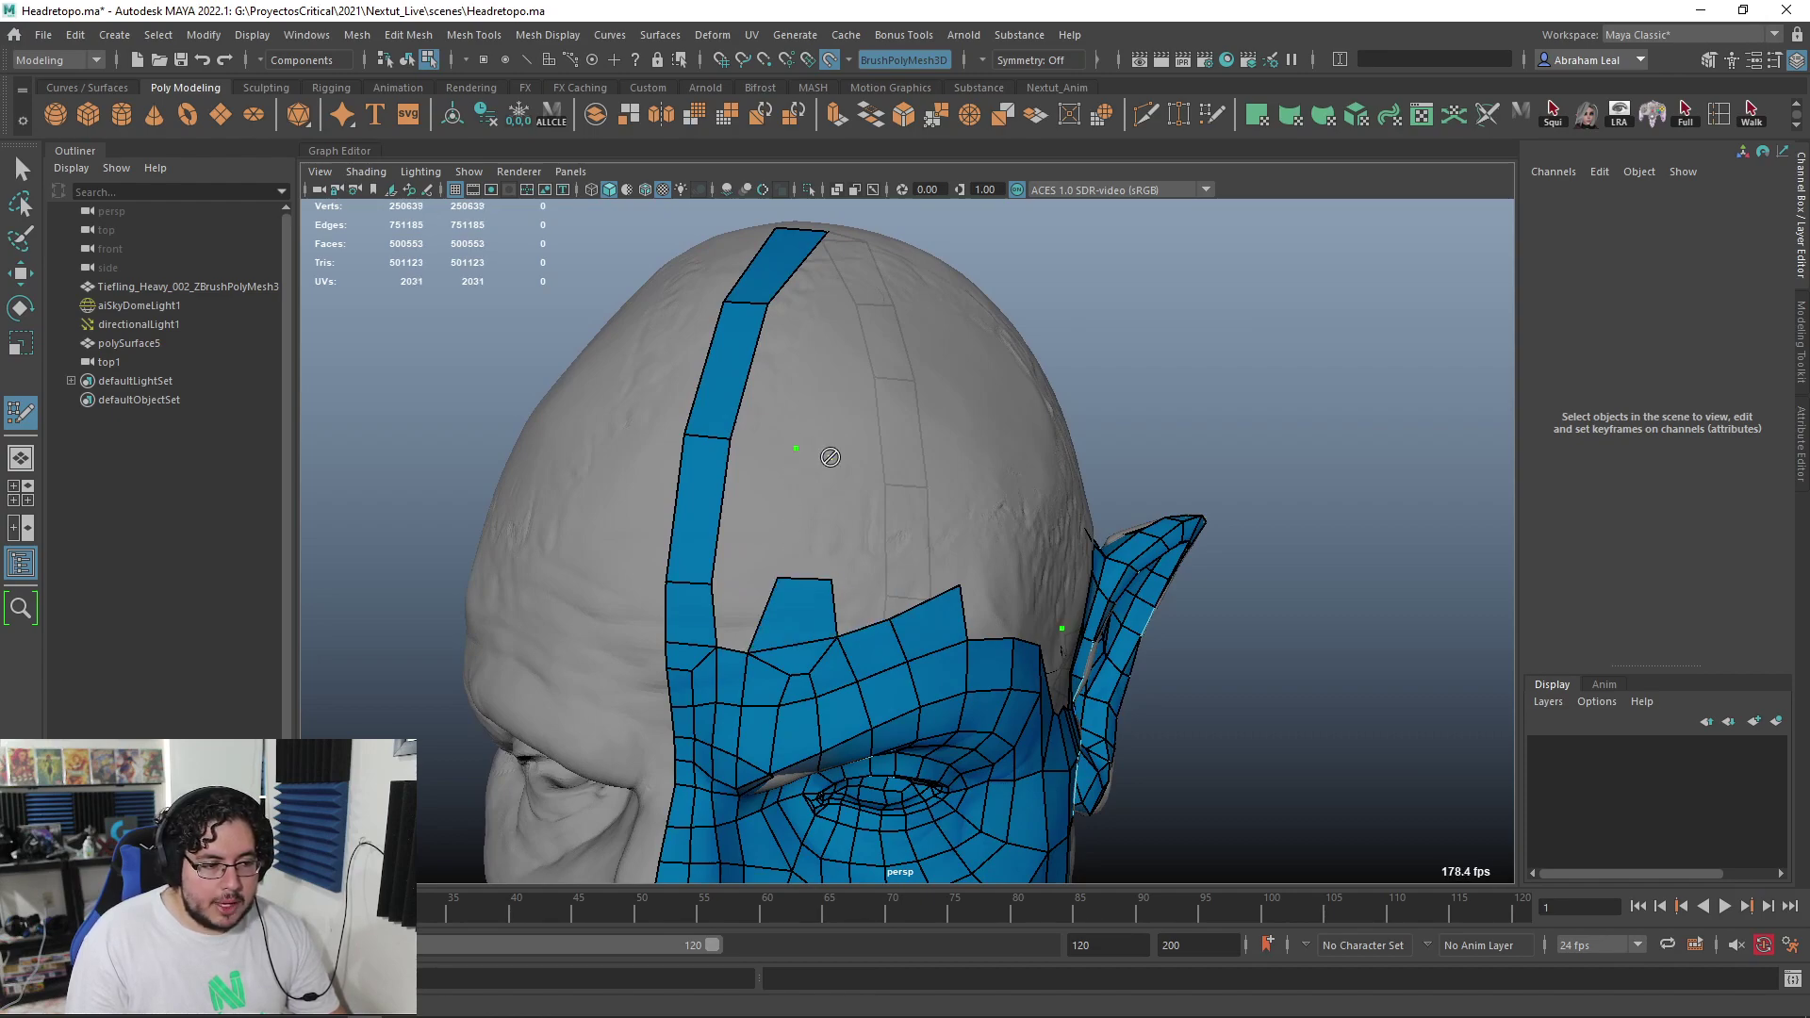
pyautogui.keyDown('shift'); pyautogui.click(808, 519); pyautogui.keyUp('shift')
# Extend the second strip with further quads up the forehead toward the crown, following the midline strip
pyautogui.click(820, 320)
pyautogui.click(853, 330)
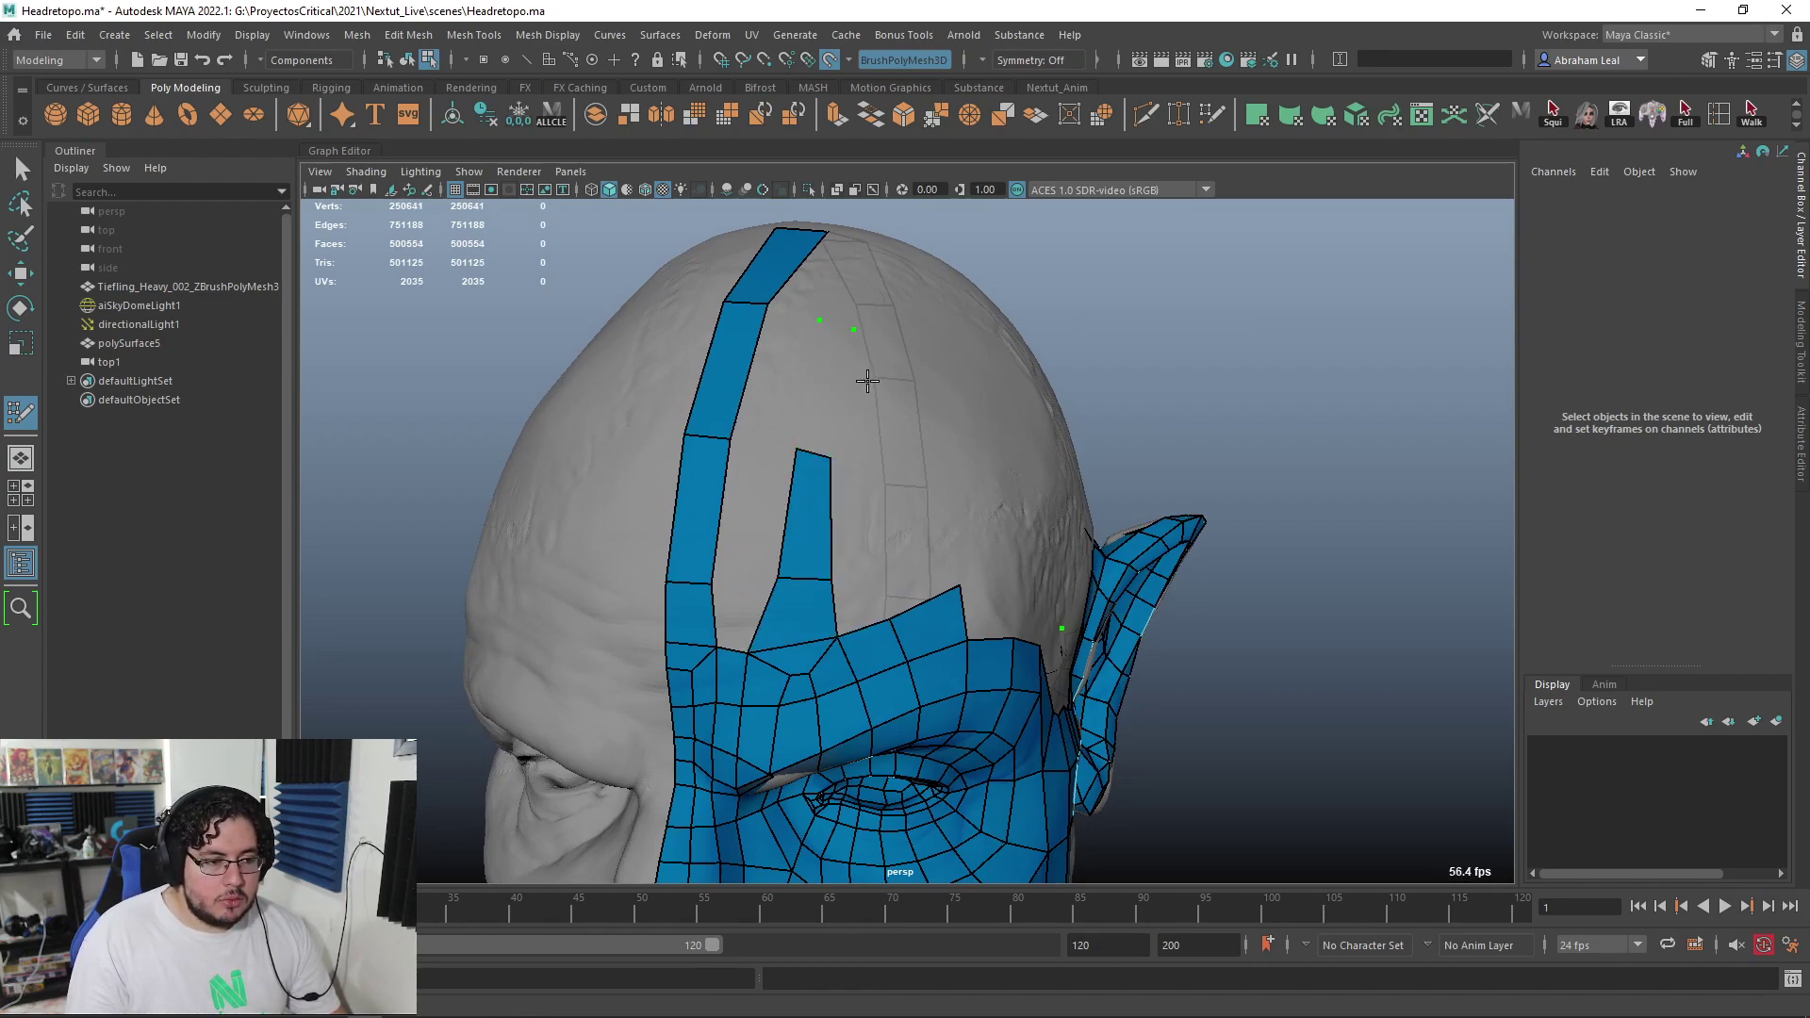
pyautogui.keyDown('shift'); pyautogui.click(868, 381); pyautogui.keyUp('shift')
pyautogui.keyDown('alt'); pyautogui.moveTo(867, 381); pyautogui.dragTo(841, 468); pyautogui.keyUp('alt')
pyautogui.keyDown('shift'); pyautogui.click(819, 552); pyautogui.keyUp('shift')
pyautogui.hotkey('ctrl', 'z')
pyautogui.keyDown('shift'); pyautogui.click(896, 381); pyautogui.keyUp('shift')
pyautogui.click(891, 329)
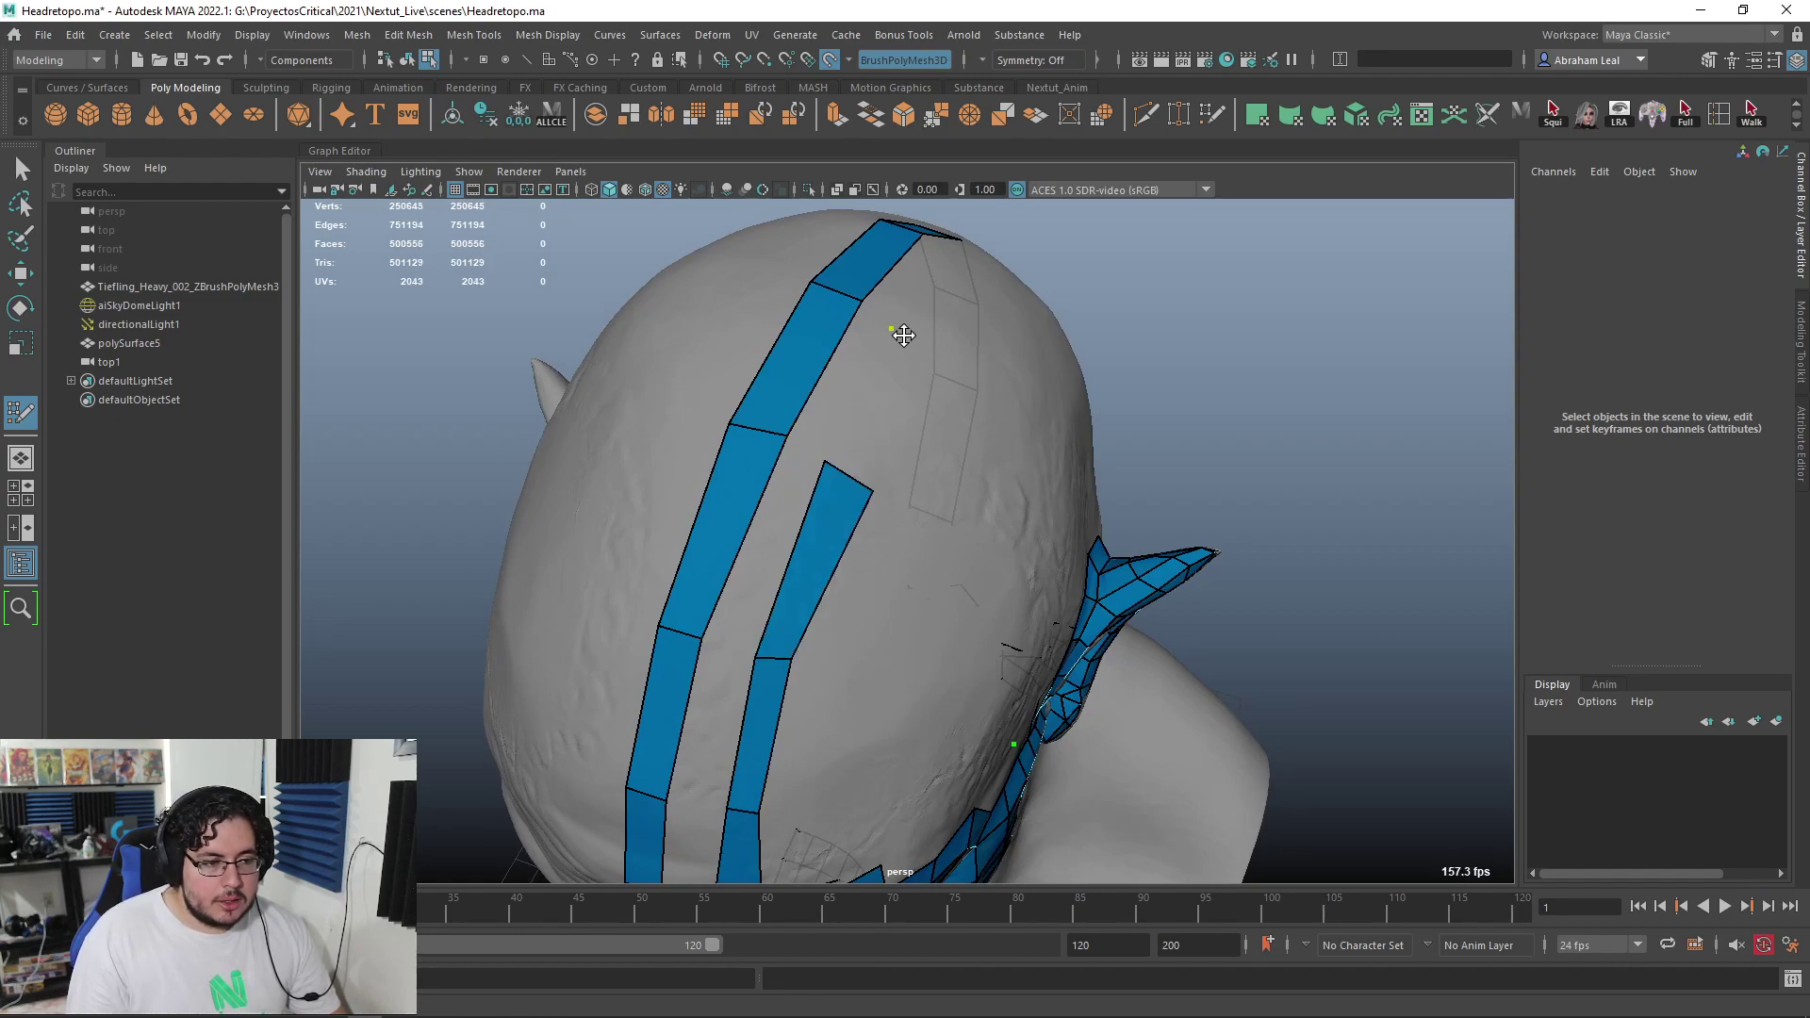
pyautogui.keyDown('shift'); pyautogui.click(894, 394); pyautogui.keyUp('shift')
# Continue the second strip over the crown and onto the upper back of the head
pyautogui.keyDown('alt'); pyautogui.moveTo(894, 394); pyautogui.dragTo(896, 433); pyautogui.keyUp('alt')
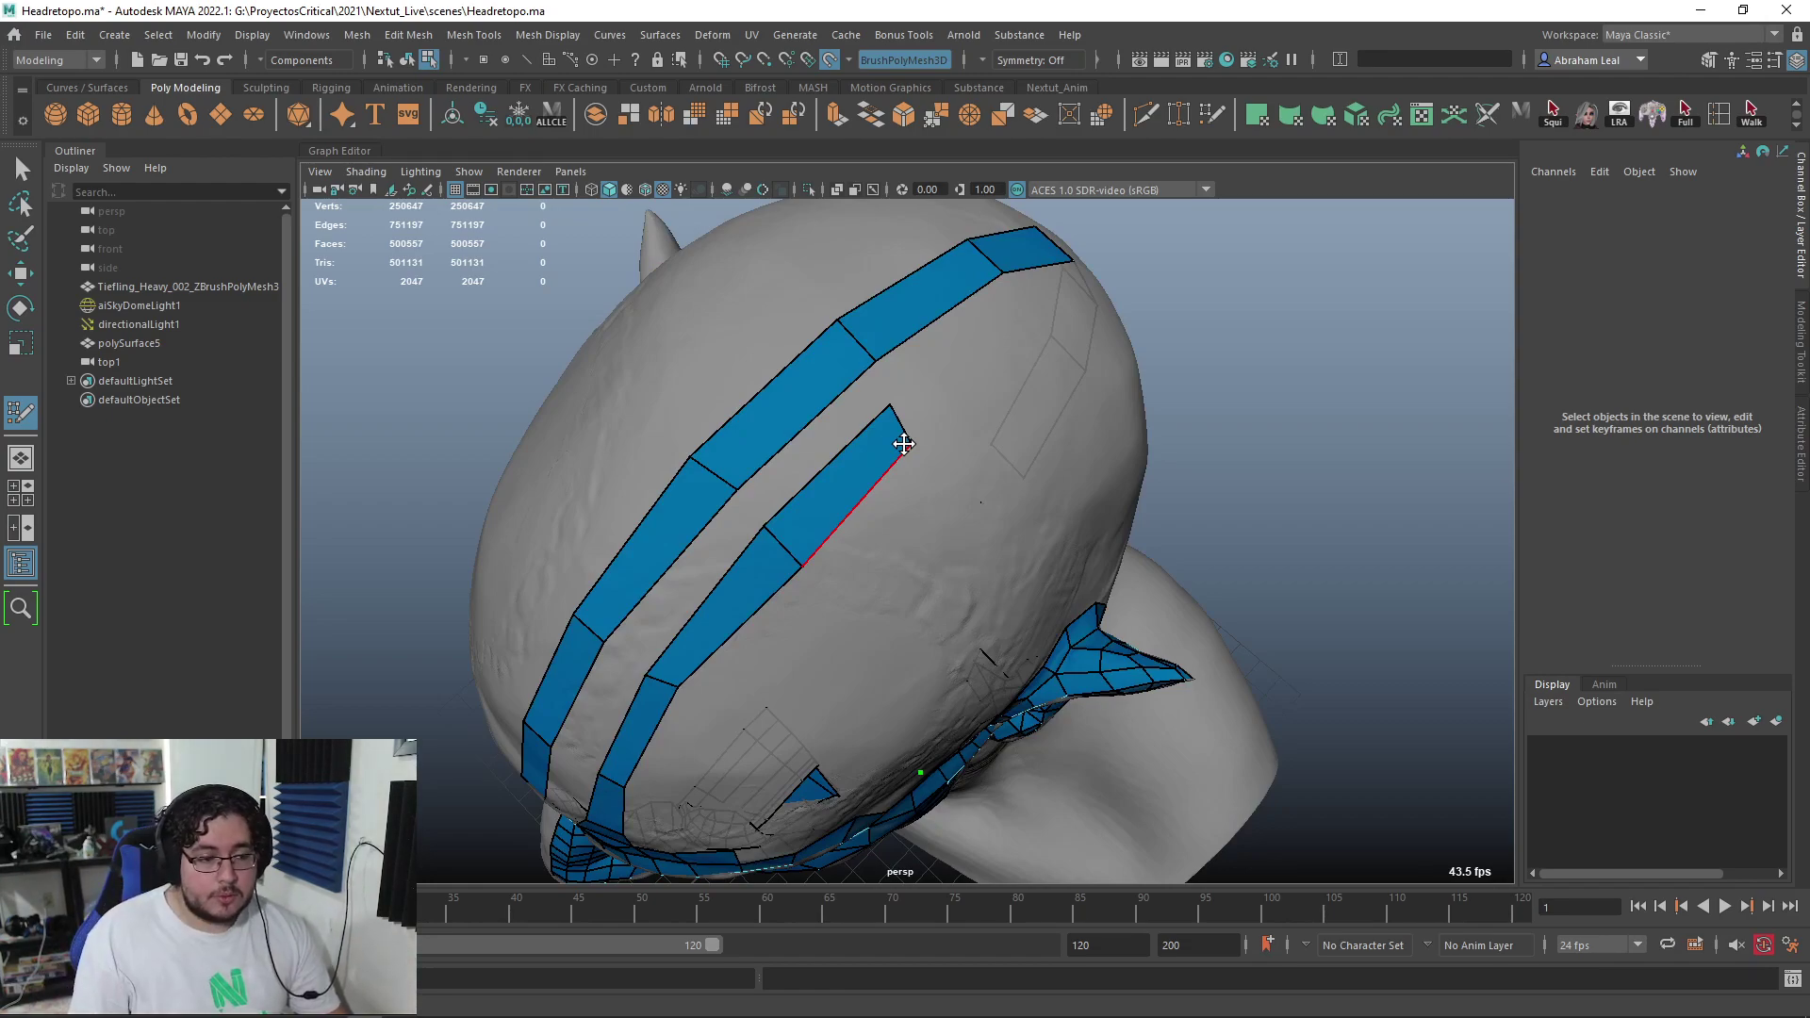
pyautogui.keyDown('alt'); pyautogui.moveTo(921, 449); pyautogui.dragTo(947, 437); pyautogui.keyUp('alt')
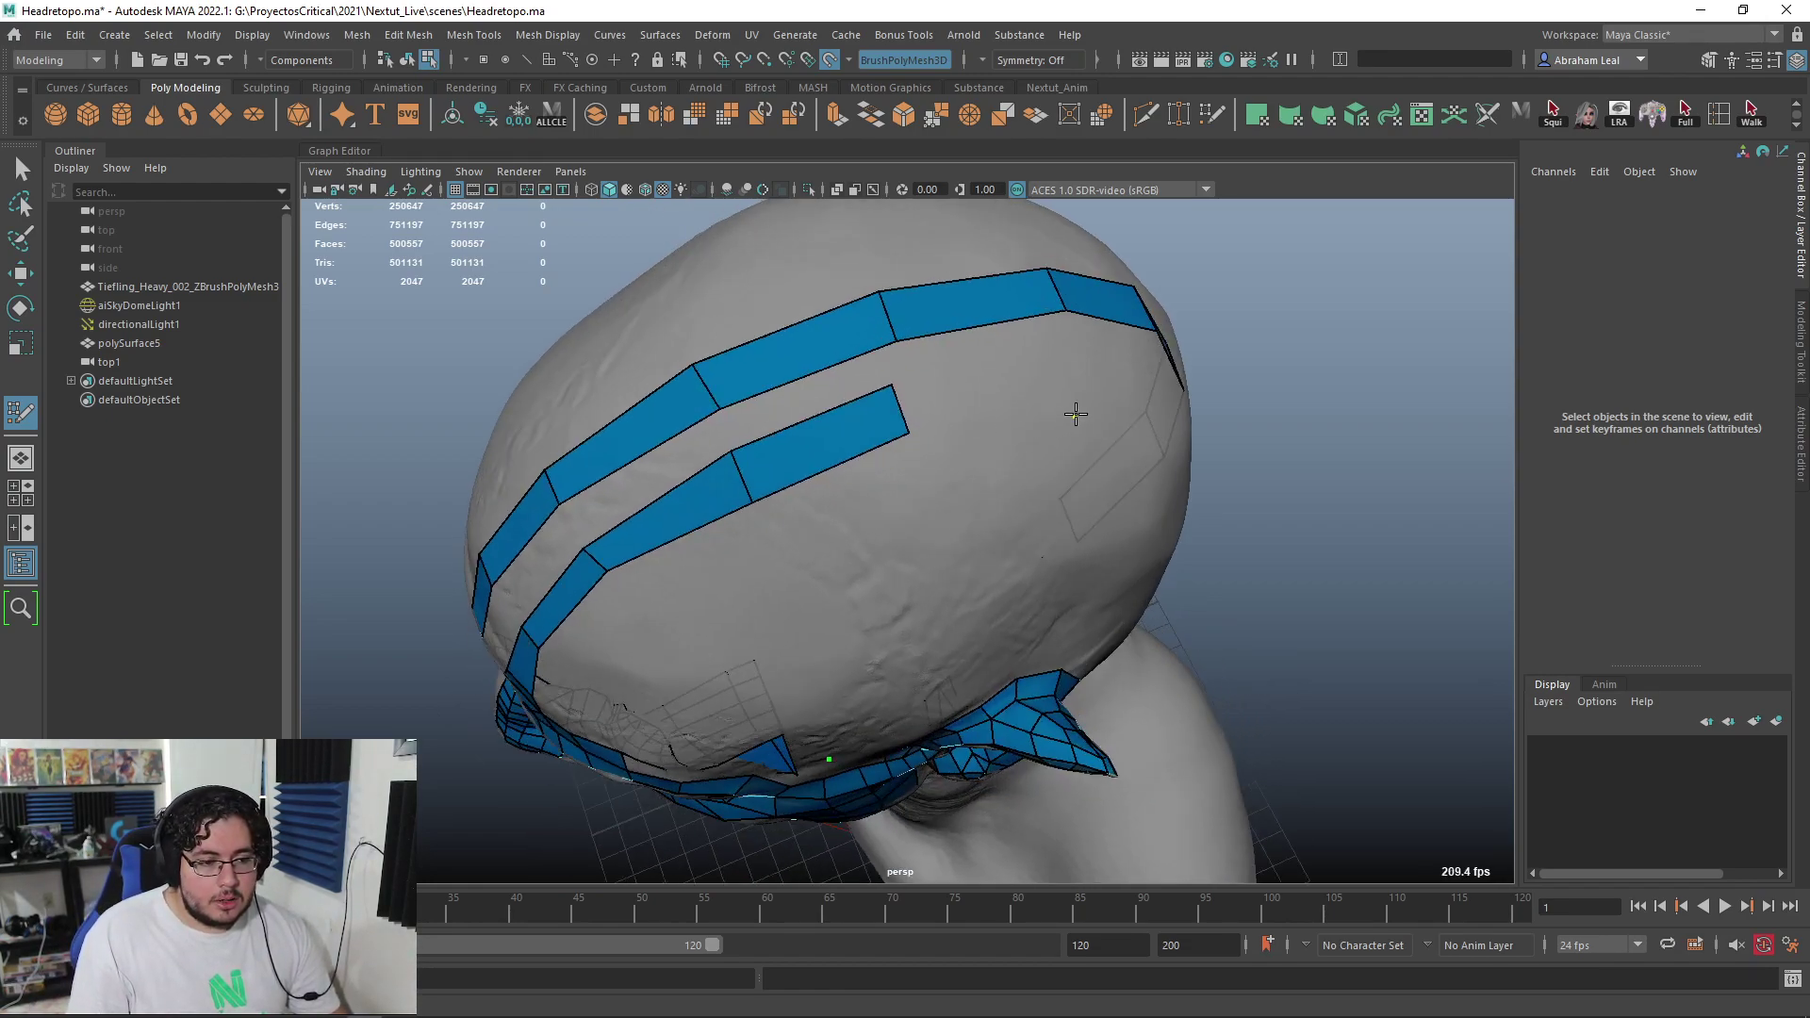
pyautogui.keyDown('shift'); pyautogui.click(1040, 371); pyautogui.keyUp('shift')
pyautogui.hotkey('ctrl', 'z')
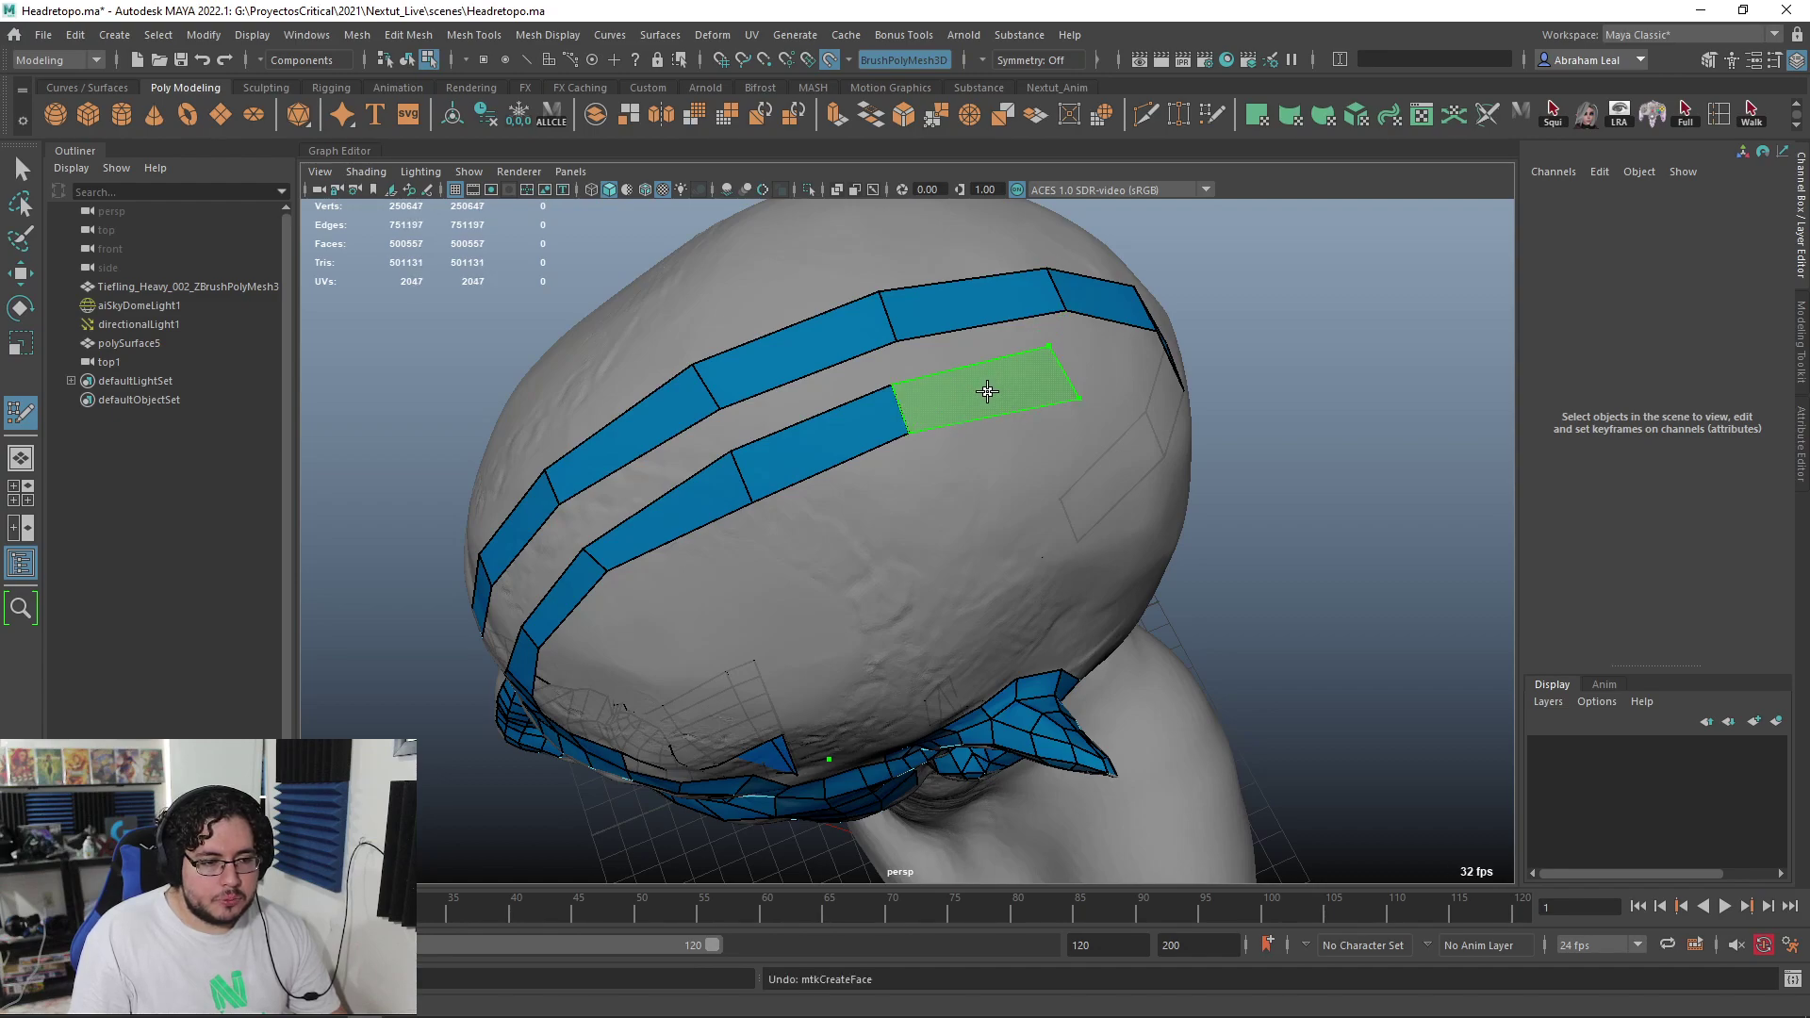
pyautogui.keyDown('shift'); pyautogui.click(1042, 371); pyautogui.keyUp('shift')
pyautogui.keyDown('alt'); pyautogui.moveTo(1056, 358); pyautogui.dragTo(968, 412); pyautogui.keyUp('alt')
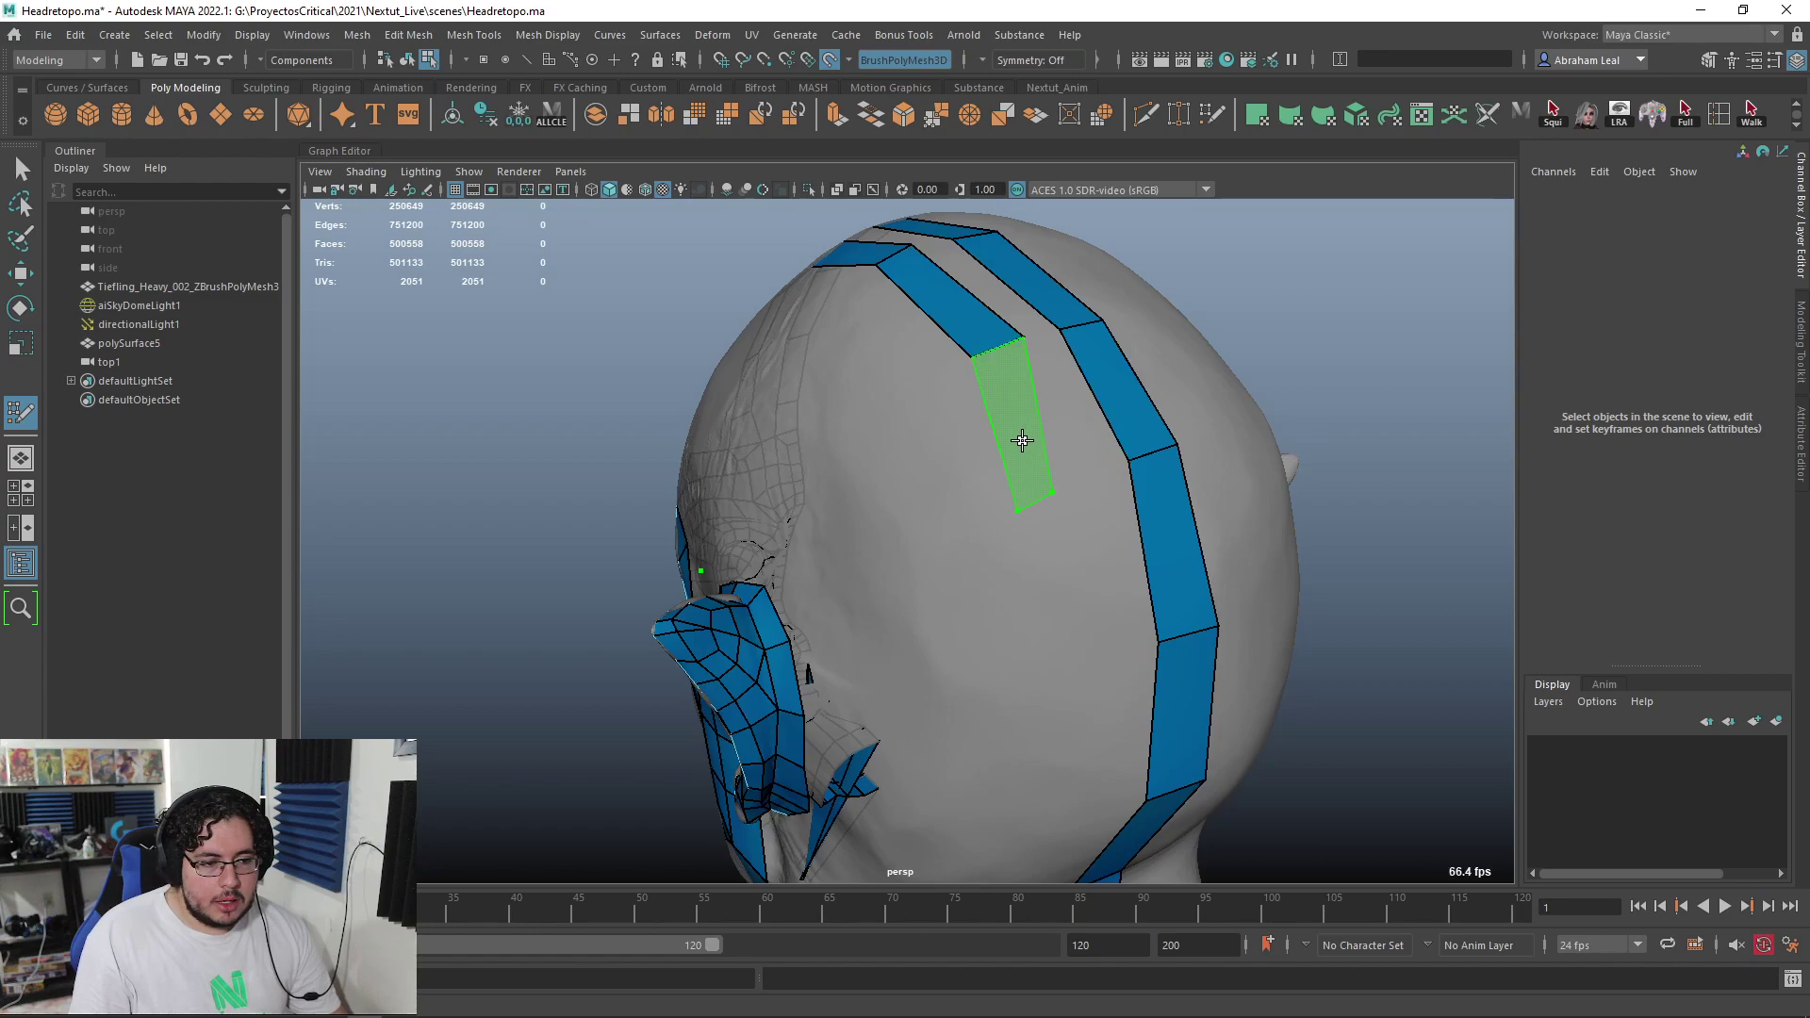
pyautogui.keyDown('shift'); pyautogui.click(1043, 477); pyautogui.keyUp('shift')
# Carry the second strip down the back of the skull to the nape, matching the spacing of the midline strip
pyautogui.moveTo(1071, 477)
pyautogui.keyDown('alt'); pyautogui.mouseDown()
pyautogui.moveTo(1042, 405)
pyautogui.moveTo(991, 463)
pyautogui.moveTo(1003, 560)
pyautogui.moveTo(970, 405)
pyautogui.mouseUp(); pyautogui.keyUp('alt')
pyautogui.keyDown('shift'); pyautogui.click(1014, 504); pyautogui.keyUp('shift')
pyautogui.keyDown('shift'); pyautogui.click(1029, 512); pyautogui.keyUp('shift')
pyautogui.keyDown('shift'); pyautogui.click(976, 514); pyautogui.keyUp('shift')
pyautogui.hotkey('ctrl', 'z')
pyautogui.keyDown('shift'); pyautogui.click(990, 470); pyautogui.keyUp('shift')
pyautogui.keyDown('alt'); pyautogui.moveTo(990, 470); pyautogui.dragTo(954, 610); pyautogui.keyUp('alt')
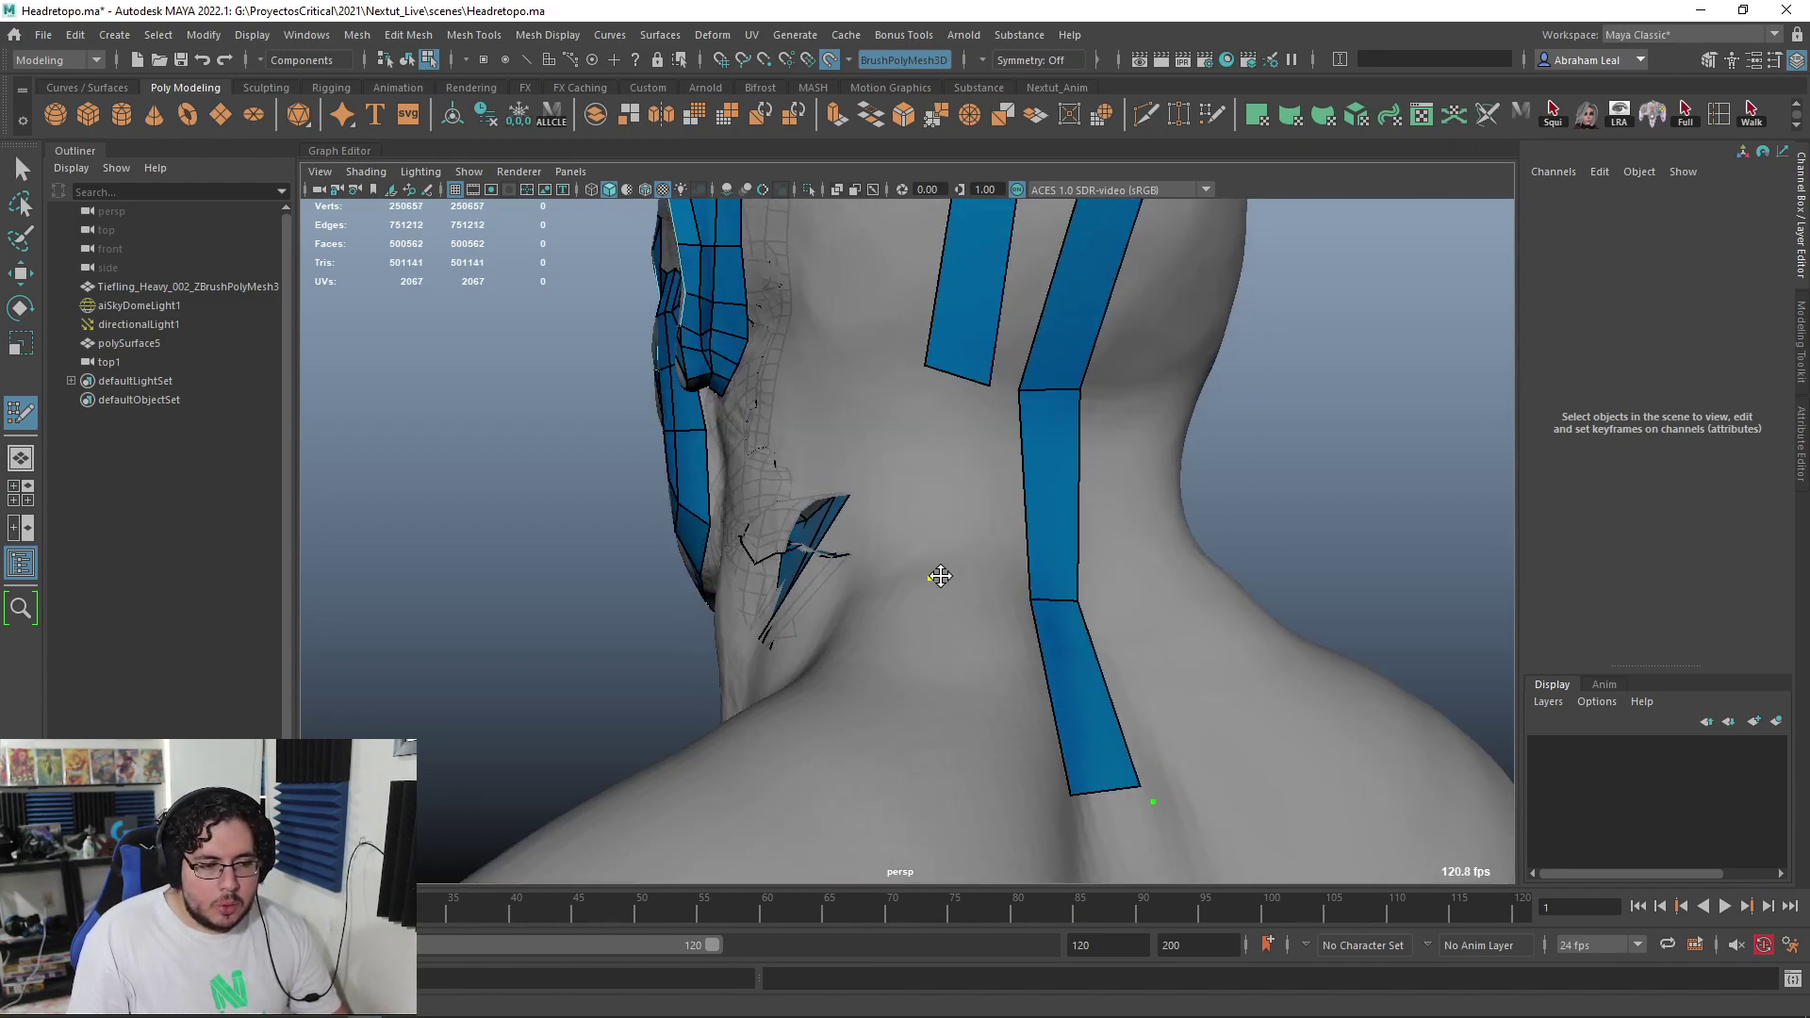
pyautogui.keyDown('shift'); pyautogui.click(953, 501); pyautogui.keyUp('shift')
pyautogui.hotkey('ctrl', 'z')
pyautogui.keyDown('shift'); pyautogui.click(929, 487); pyautogui.keyUp('shift')
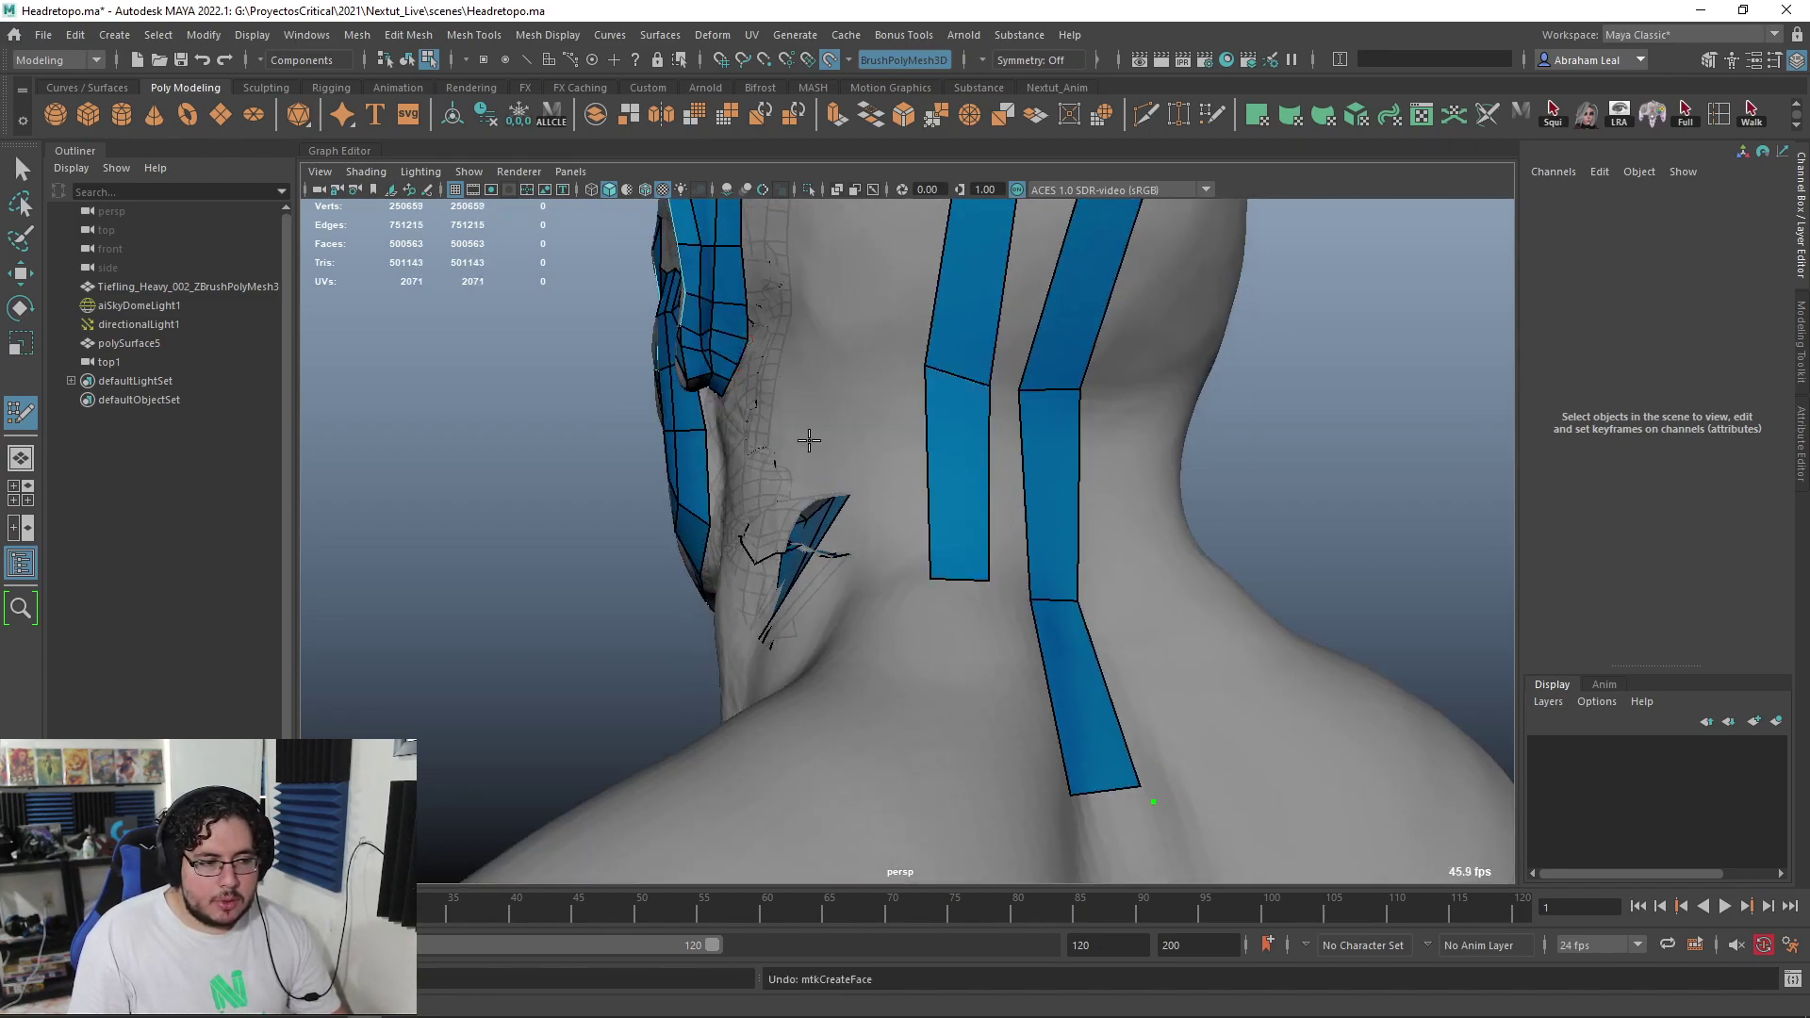
# Add one more quad to the lower end of the second strip, toward the base of the neck
pyautogui.keyDown('alt'); pyautogui.moveTo(809, 440); pyautogui.dragTo(905, 660, button='middle'); pyautogui.keyUp('alt')
pyautogui.keyDown('alt'); pyautogui.moveTo(808, 416); pyautogui.dragTo(892, 477); pyautogui.keyUp('alt')
pyautogui.keyDown('alt'); pyautogui.moveTo(892, 477); pyautogui.dragTo(799, 467, button='right'); pyautogui.keyUp('alt')
pyautogui.keyDown('alt'); pyautogui.moveTo(1068, 508); pyautogui.dragTo(876, 689); pyautogui.keyUp('alt')
pyautogui.click(912, 691)
pyautogui.keyDown('shift'); pyautogui.click(886, 626); pyautogui.keyUp('shift')
pyautogui.hotkey('ctrl', 'z')
pyautogui.keyDown('shift'); pyautogui.click(865, 638); pyautogui.keyUp('shift')
# Begin a new strip of quads above and behind the ear, curving down the side of the skull
pyautogui.keyDown('alt'); pyautogui.moveTo(897, 546); pyautogui.dragTo(913, 613); pyautogui.keyUp('alt')
pyautogui.keyDown('alt'); pyautogui.moveTo(913, 613); pyautogui.dragTo(971, 675, button='right'); pyautogui.keyUp('alt')
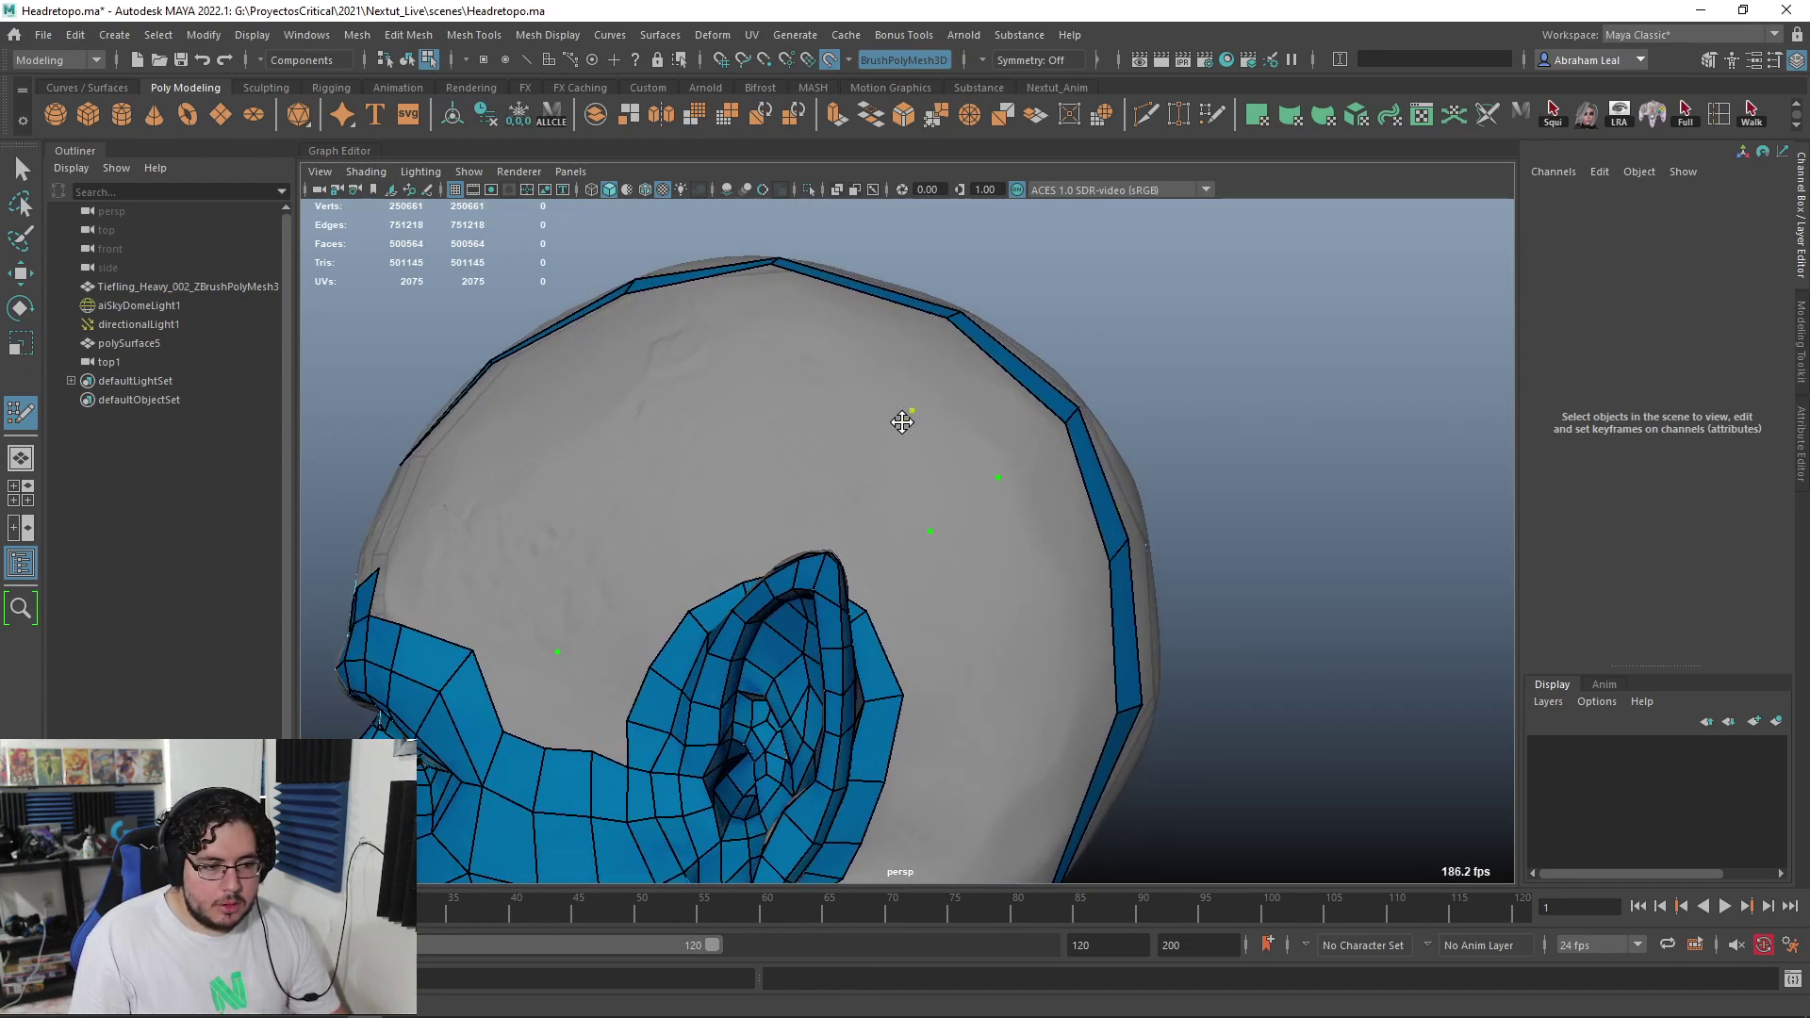
pyautogui.keyDown('shift'); pyautogui.click(970, 632); pyautogui.keyUp('shift')
pyautogui.click(963, 638)
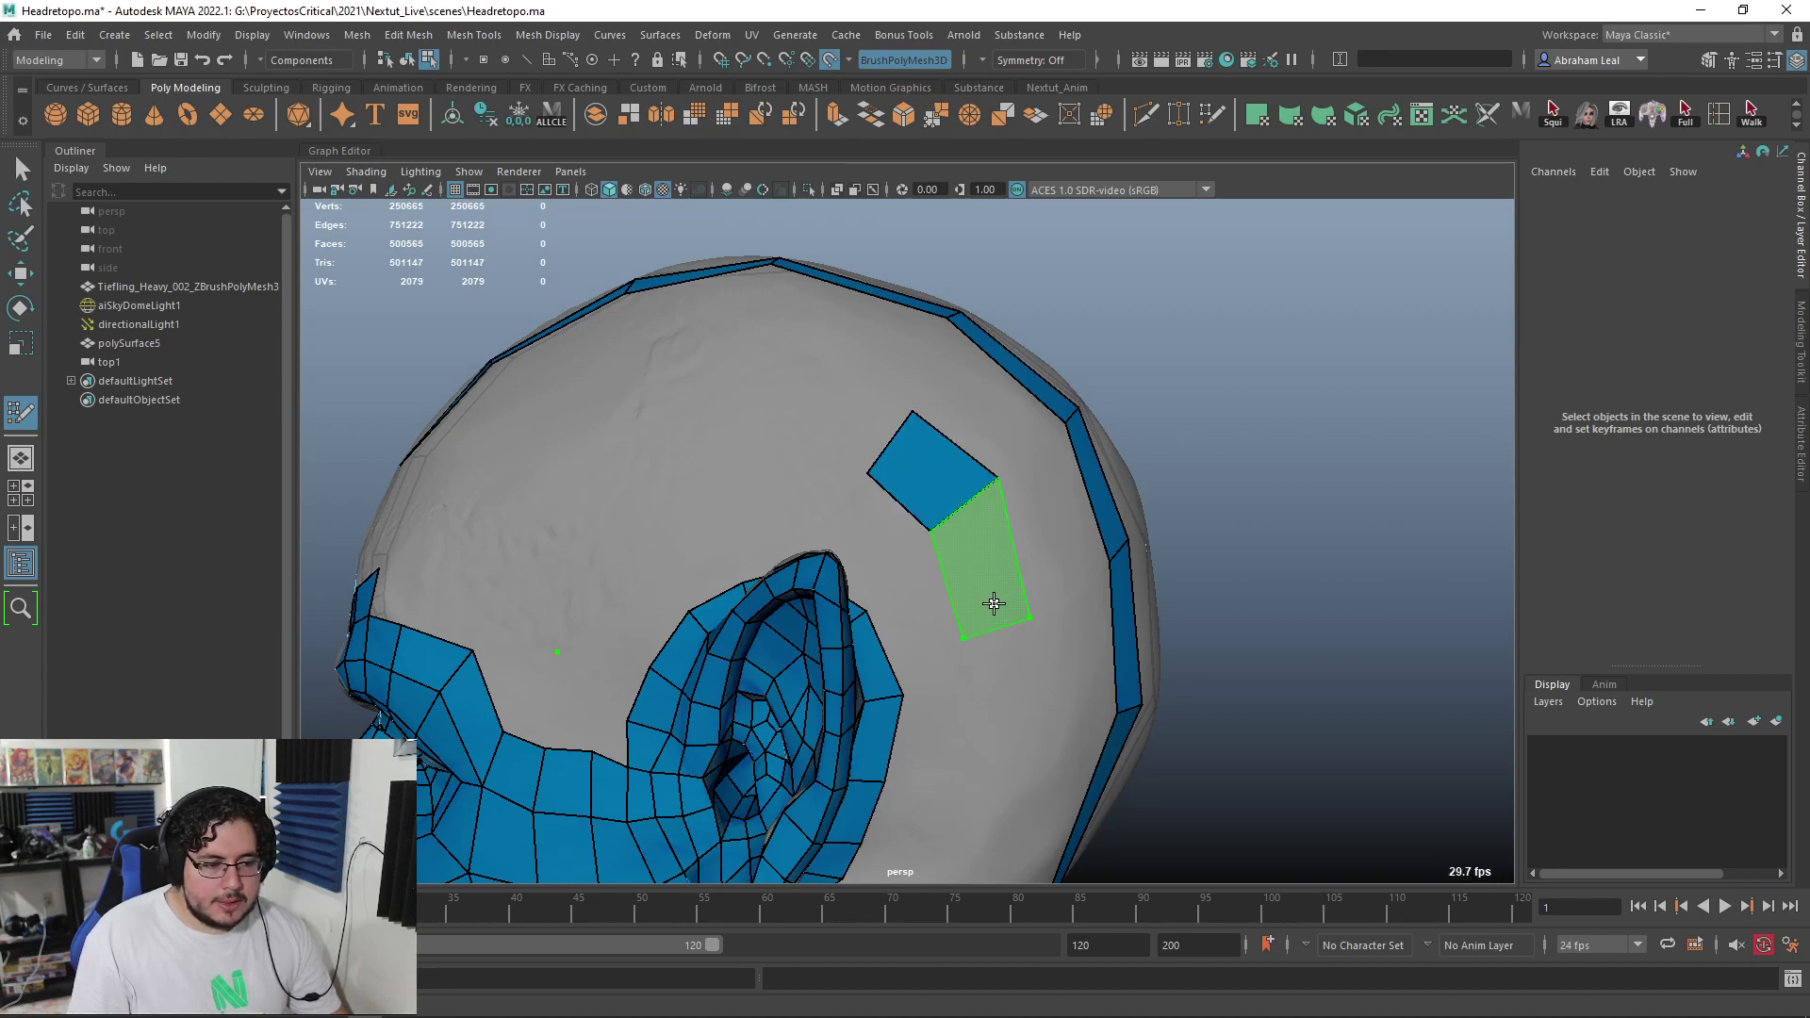
pyautogui.keyDown('shift'); pyautogui.click(993, 603); pyautogui.keyUp('shift')
pyautogui.keyDown('alt'); pyautogui.moveTo(994, 603); pyautogui.dragTo(976, 619); pyautogui.keyUp('alt')
pyautogui.keyDown('shift'); pyautogui.click(958, 553); pyautogui.keyUp('shift')
# Extend the strip behind the ear down the side of the neck with more quads
pyautogui.moveTo(957, 553)
pyautogui.keyDown('alt'); pyautogui.mouseDown()
pyautogui.moveTo(954, 529)
pyautogui.moveTo(881, 632)
pyautogui.mouseUp(); pyautogui.keyUp('alt')
pyautogui.keyDown('shift'); pyautogui.click(936, 561); pyautogui.keyUp('shift')
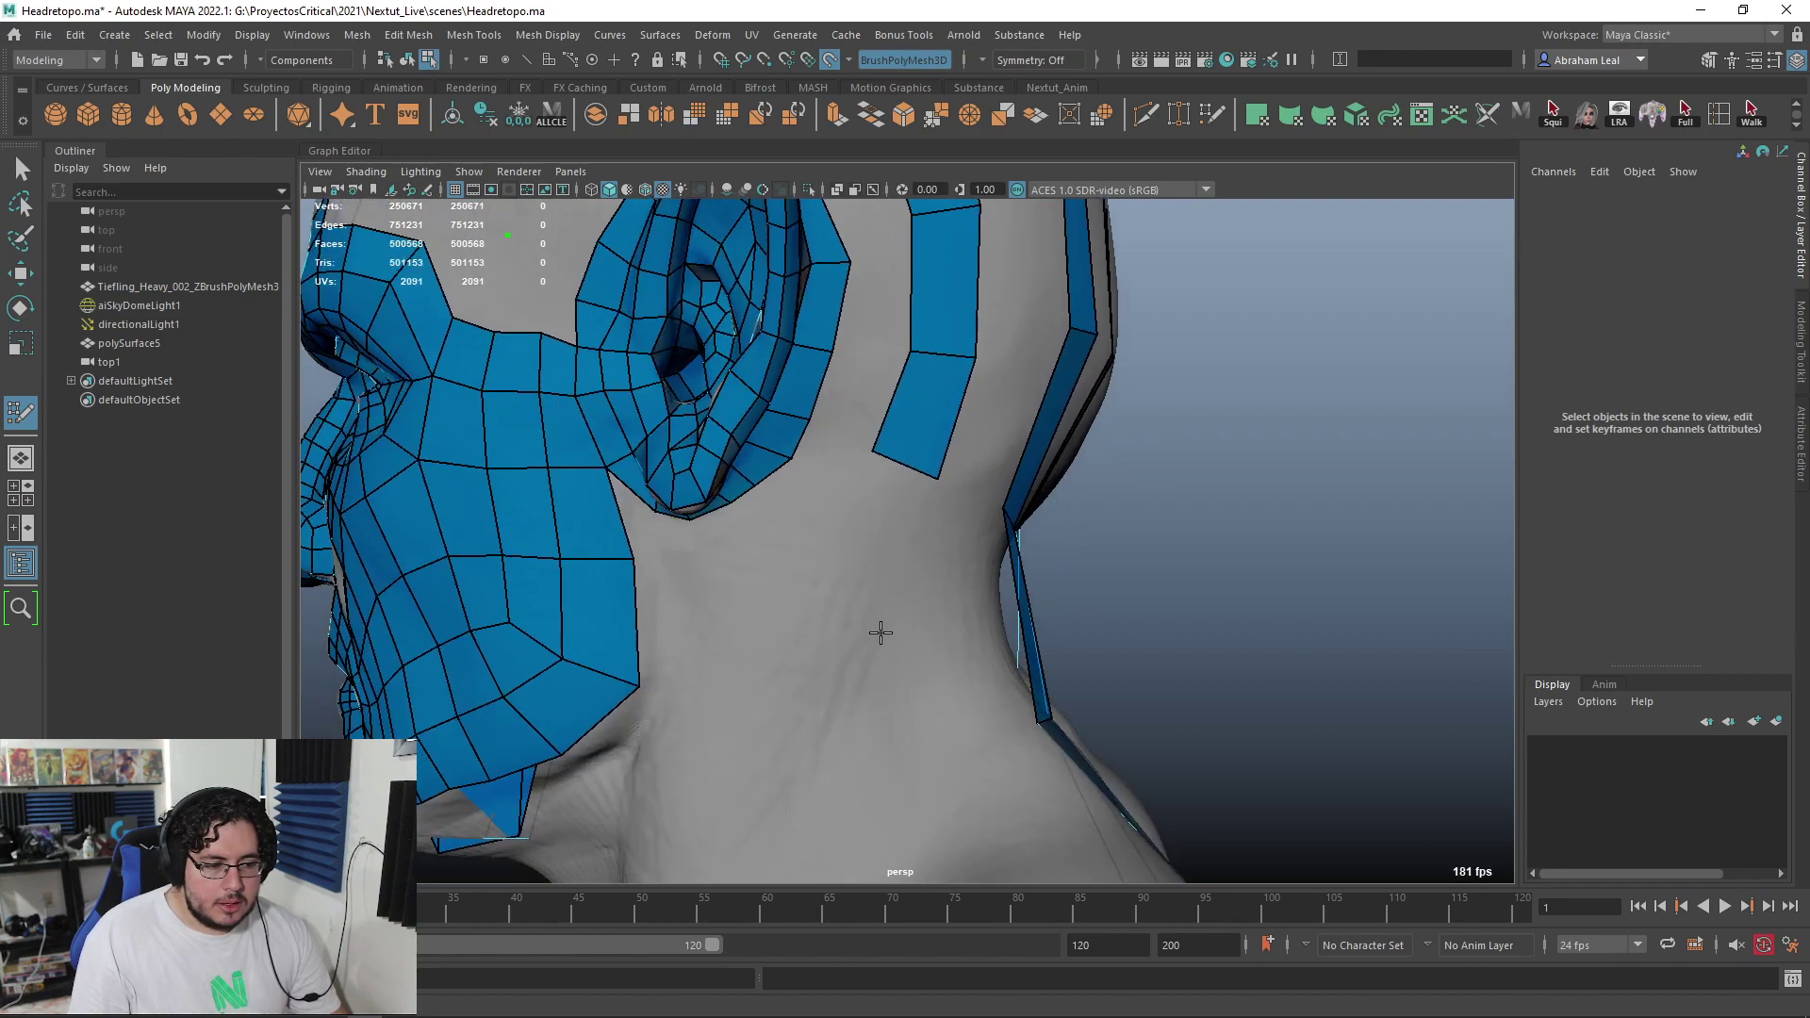
pyautogui.keyDown('shift'); pyautogui.click(921, 618); pyautogui.keyUp('shift')
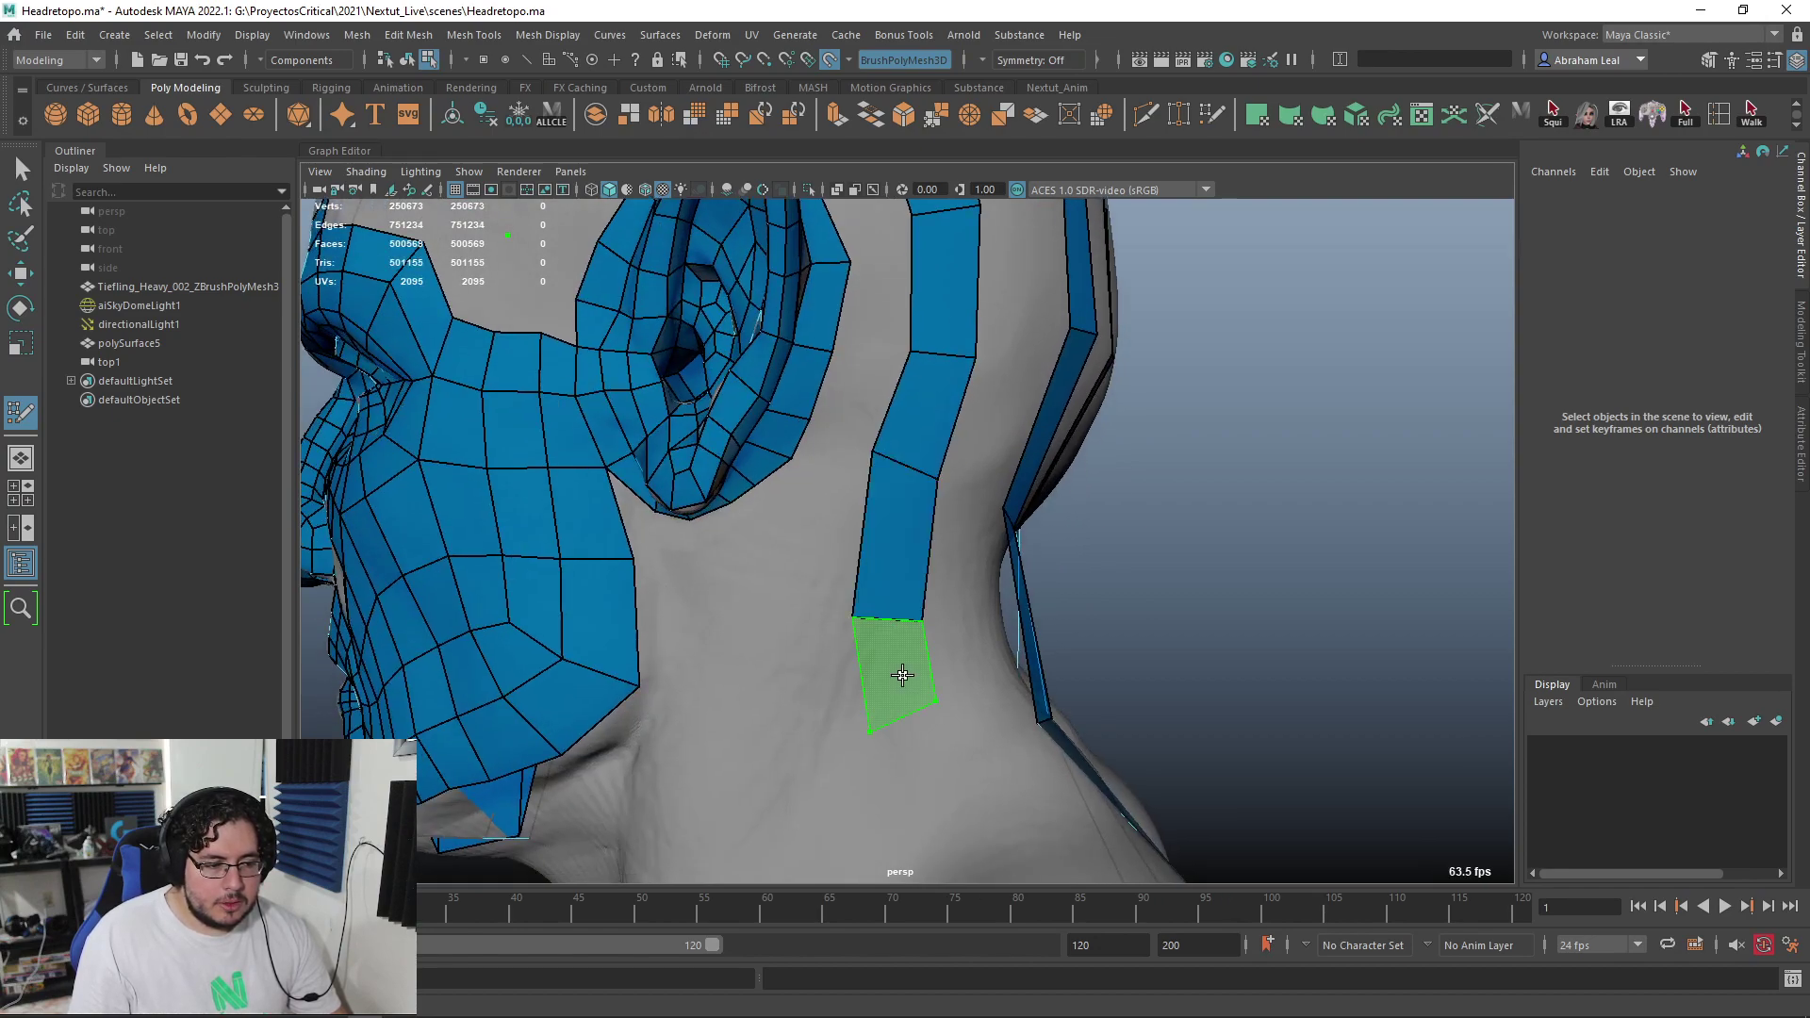
pyautogui.keyDown('shift'); pyautogui.click(902, 675); pyautogui.keyUp('shift')
# Connect the outer brow to the strip behind the ear with quads arching over the temple, and even out the arch's curve
pyautogui.scroll(-3, 921, 521)
pyautogui.keyDown('alt'); pyautogui.moveTo(895, 604); pyautogui.dragTo(890, 707, button='middle'); pyautogui.keyUp('alt')
pyautogui.keyDown('alt'); pyautogui.moveTo(852, 323); pyautogui.dragTo(937, 464, button='middle'); pyautogui.keyUp('alt')
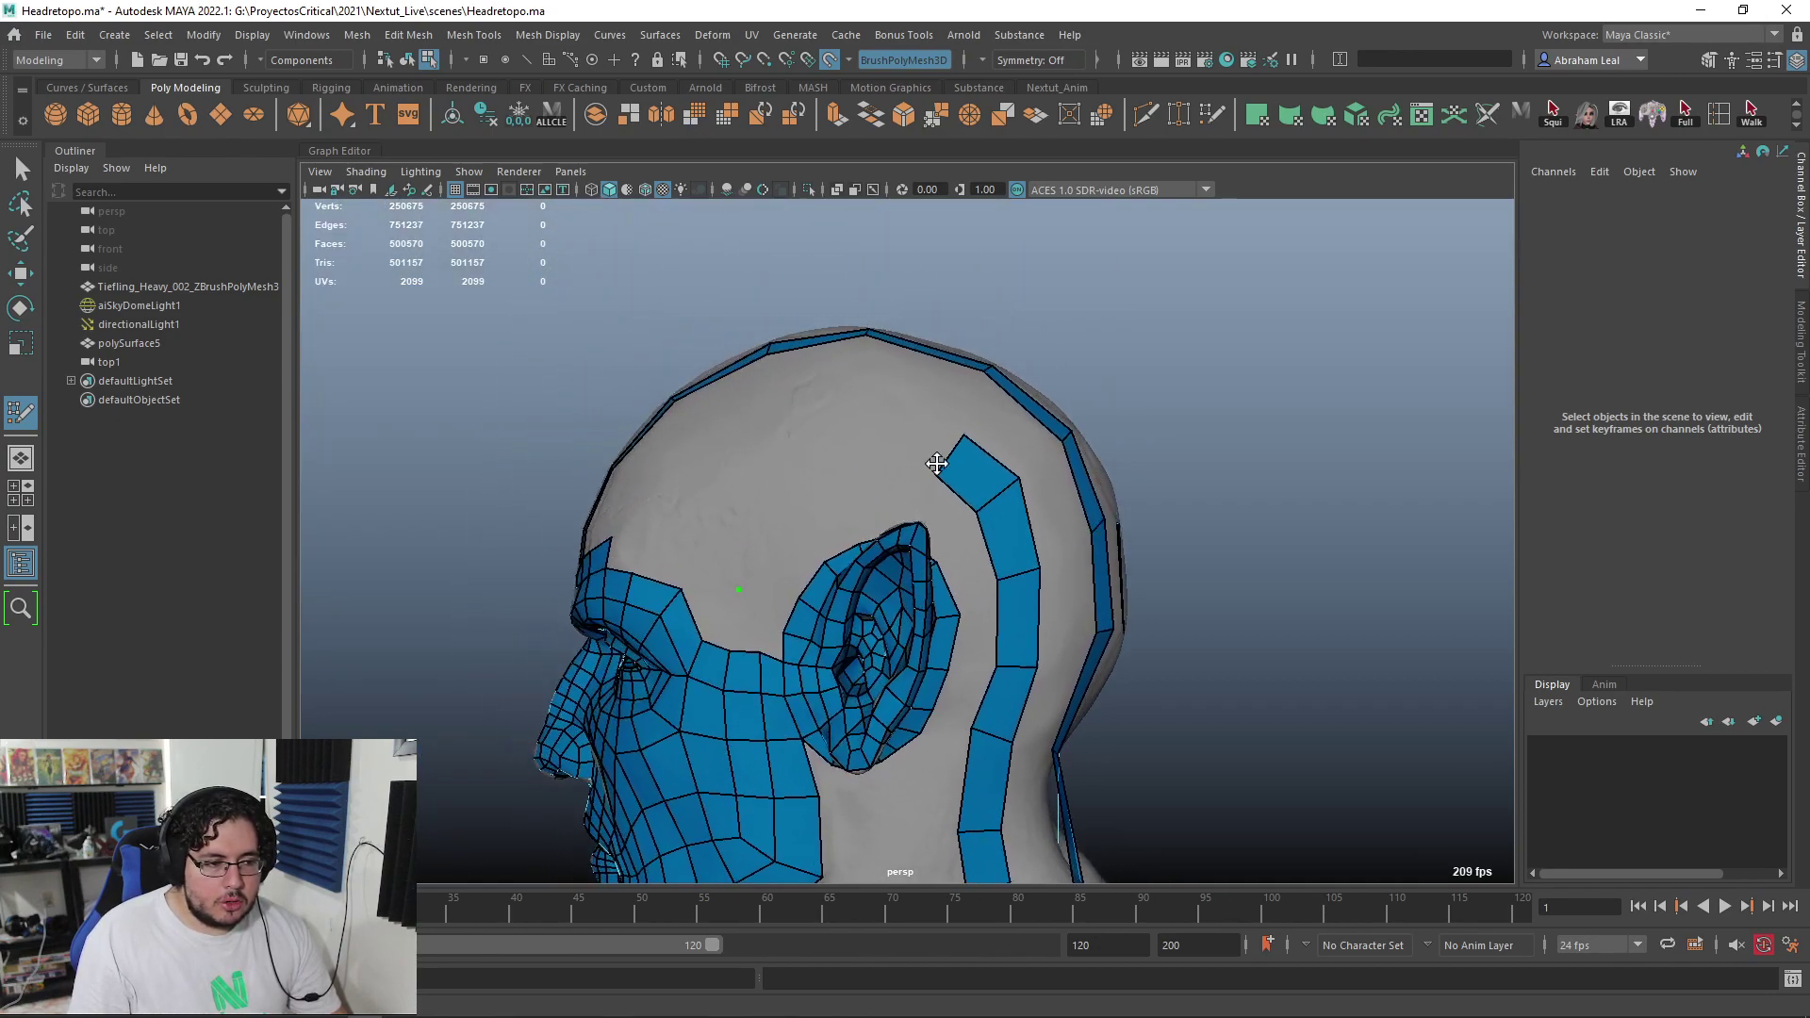
pyautogui.scroll(2, 937, 464)
pyautogui.keyDown('alt'); pyautogui.moveTo(822, 536); pyautogui.dragTo(950, 464, button='middle'); pyautogui.keyUp('alt')
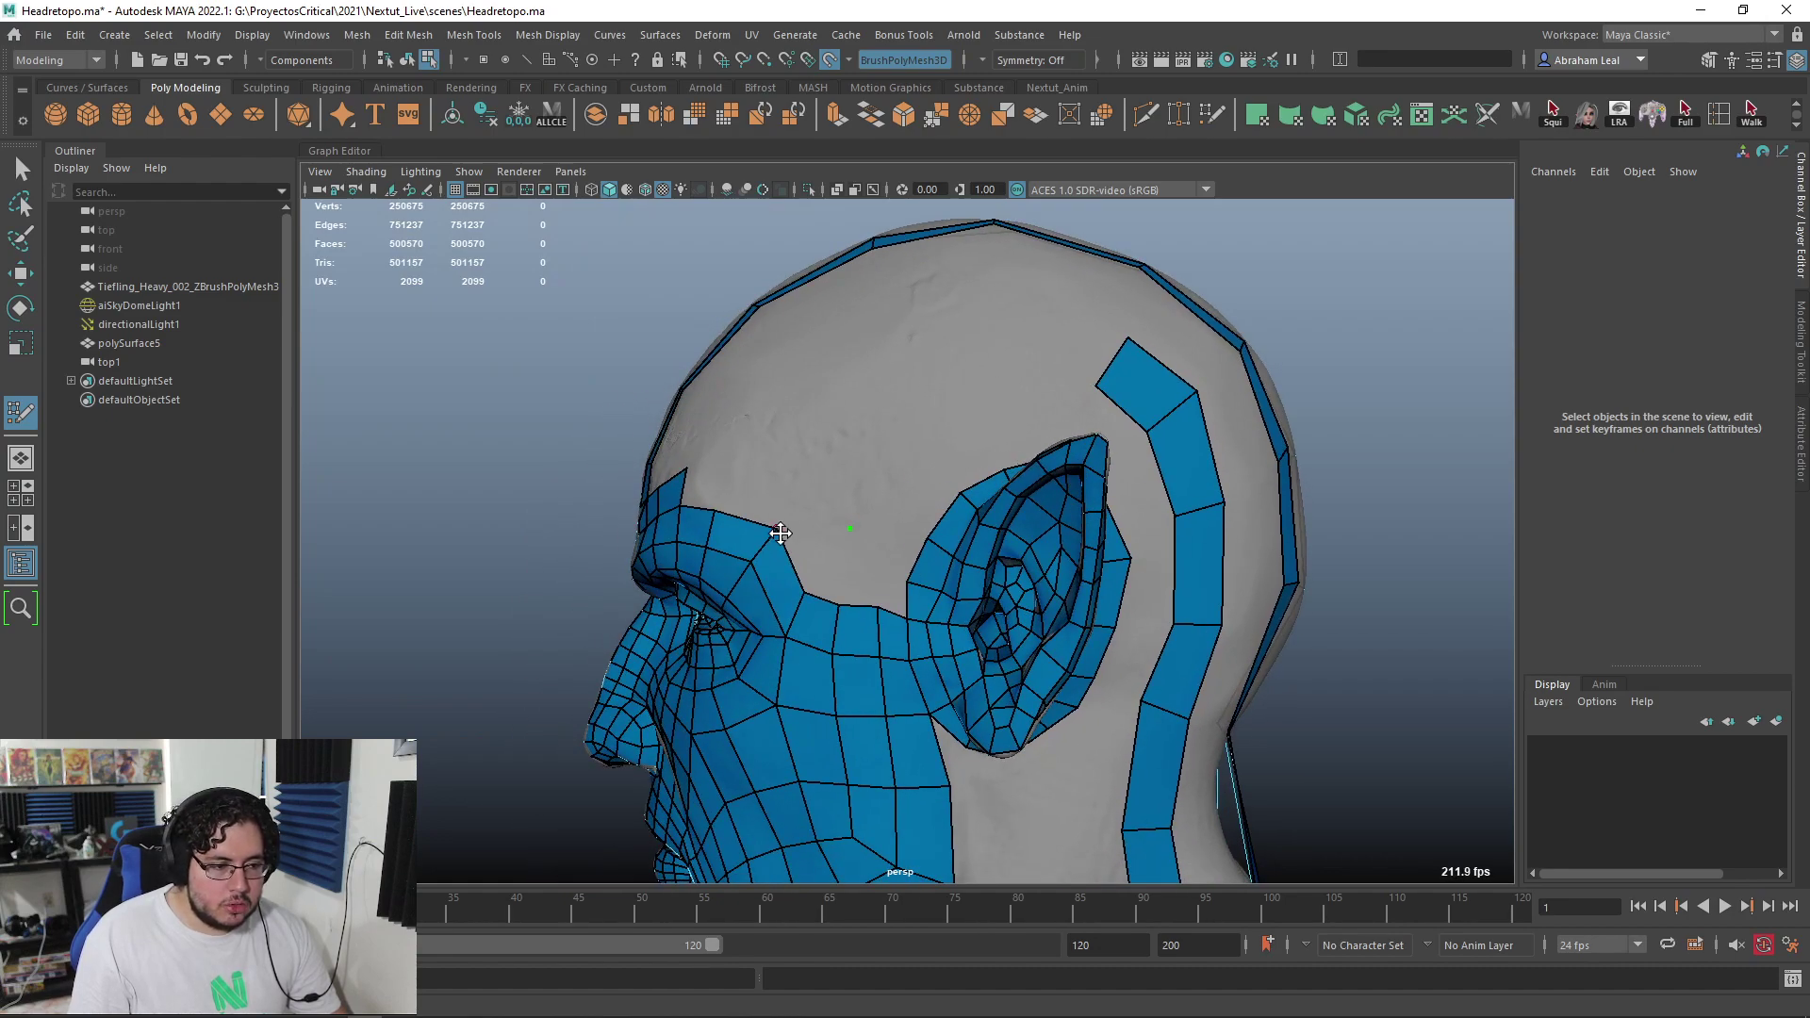
pyautogui.keyDown('alt'); pyautogui.moveTo(780, 533); pyautogui.dragTo(756, 579, button='middle'); pyautogui.keyUp('alt')
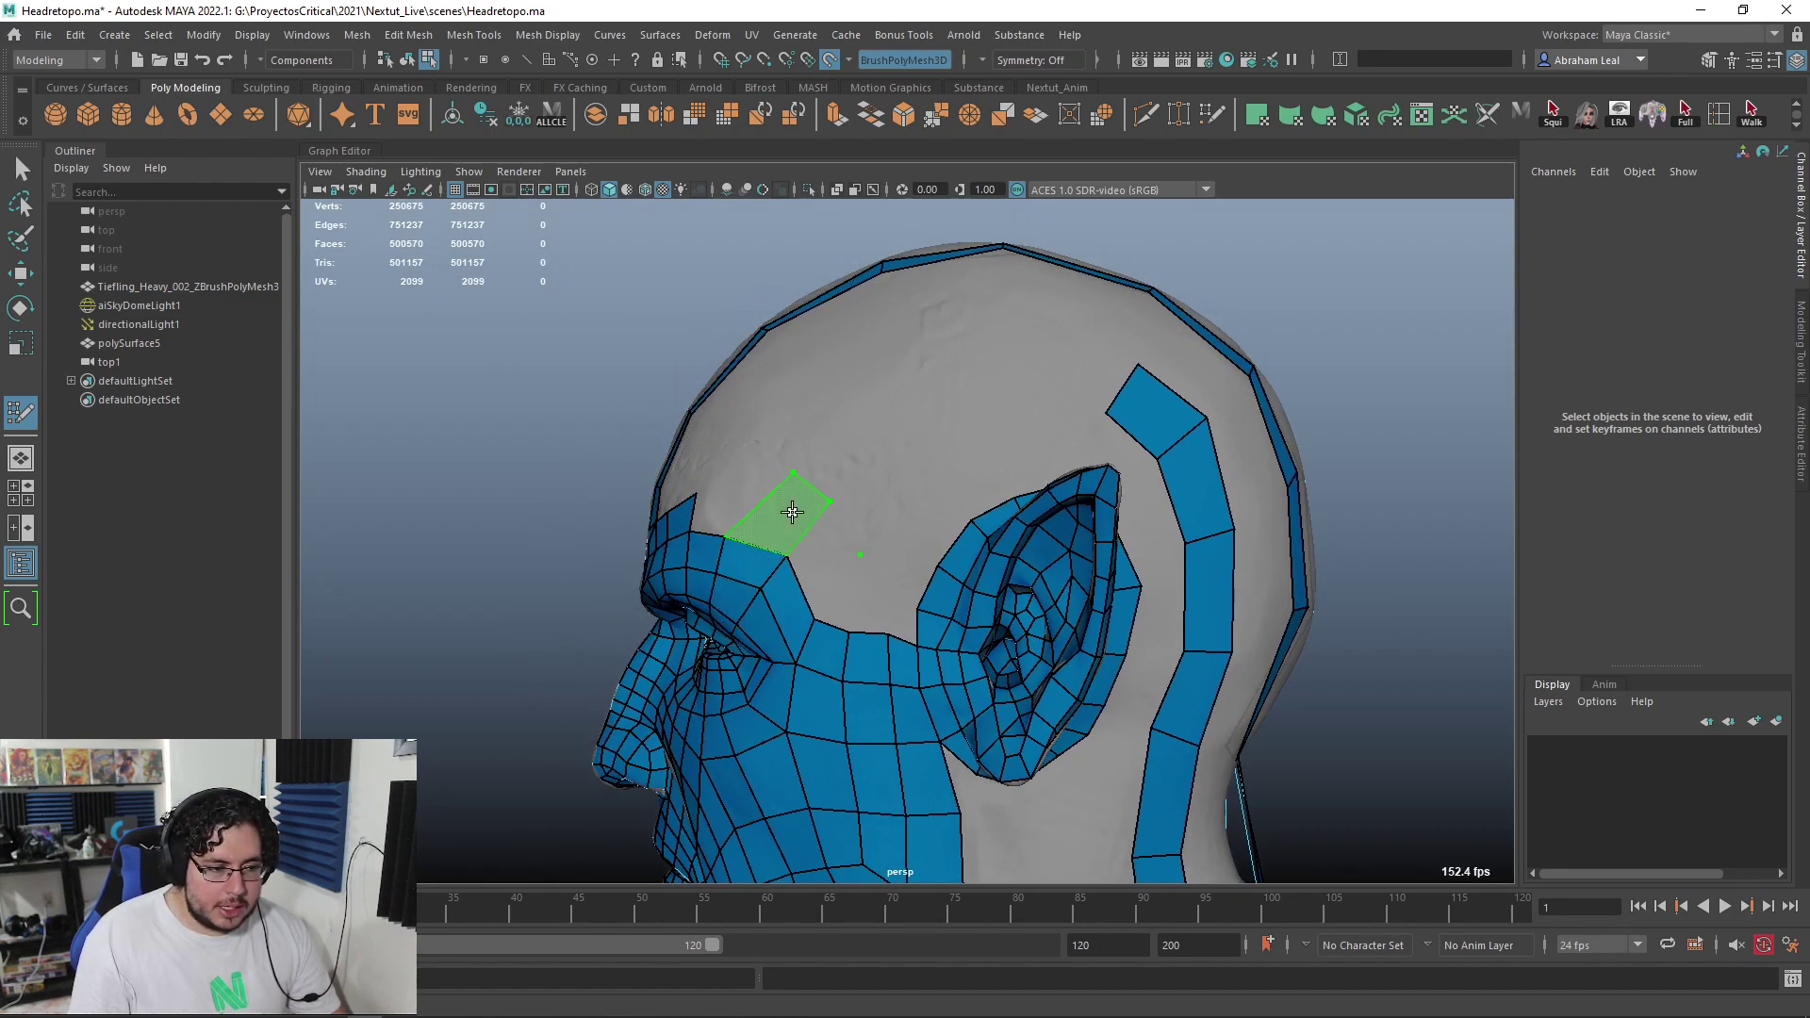
pyautogui.keyDown('shift'); pyautogui.click(791, 513); pyautogui.keyUp('shift')
pyautogui.keyDown('shift'); pyautogui.click(1008, 412); pyautogui.keyUp('shift')
pyautogui.click(1010, 412)
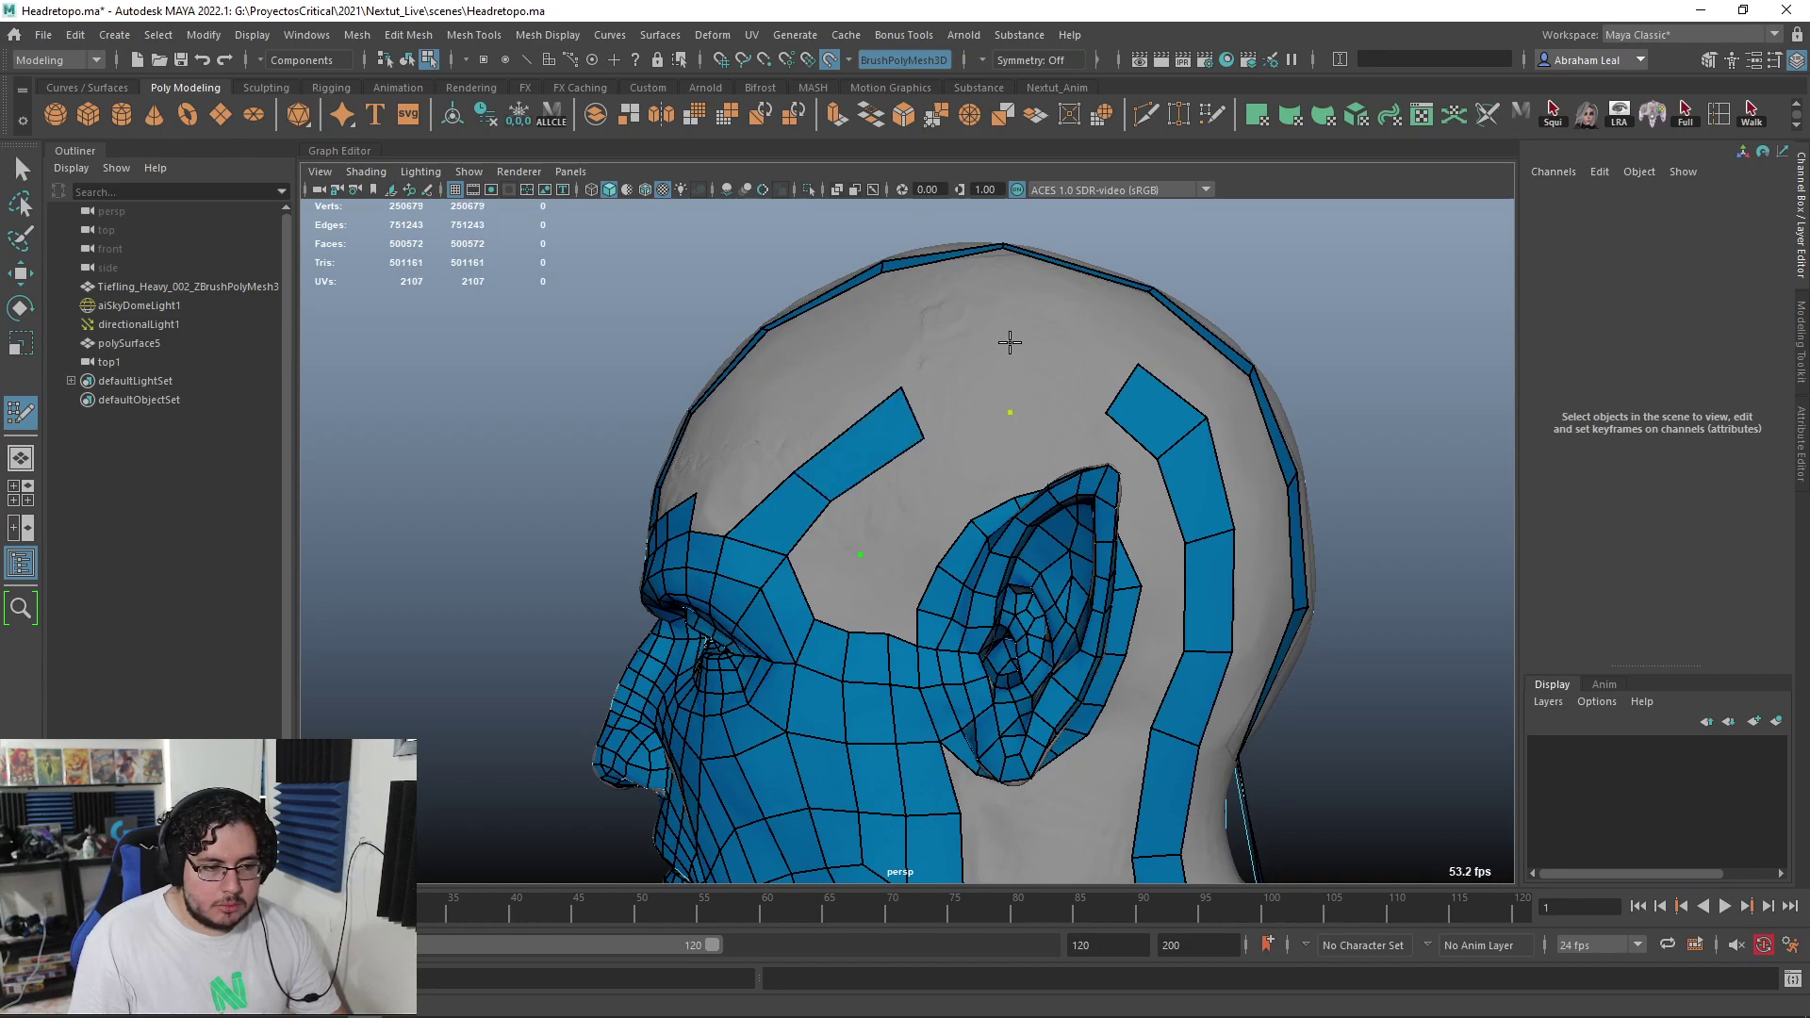
pyautogui.keyDown('shift'); pyautogui.click(996, 386); pyautogui.keyUp('shift')
pyautogui.keyDown('shift'); pyautogui.click(1059, 383); pyautogui.keyUp('shift')
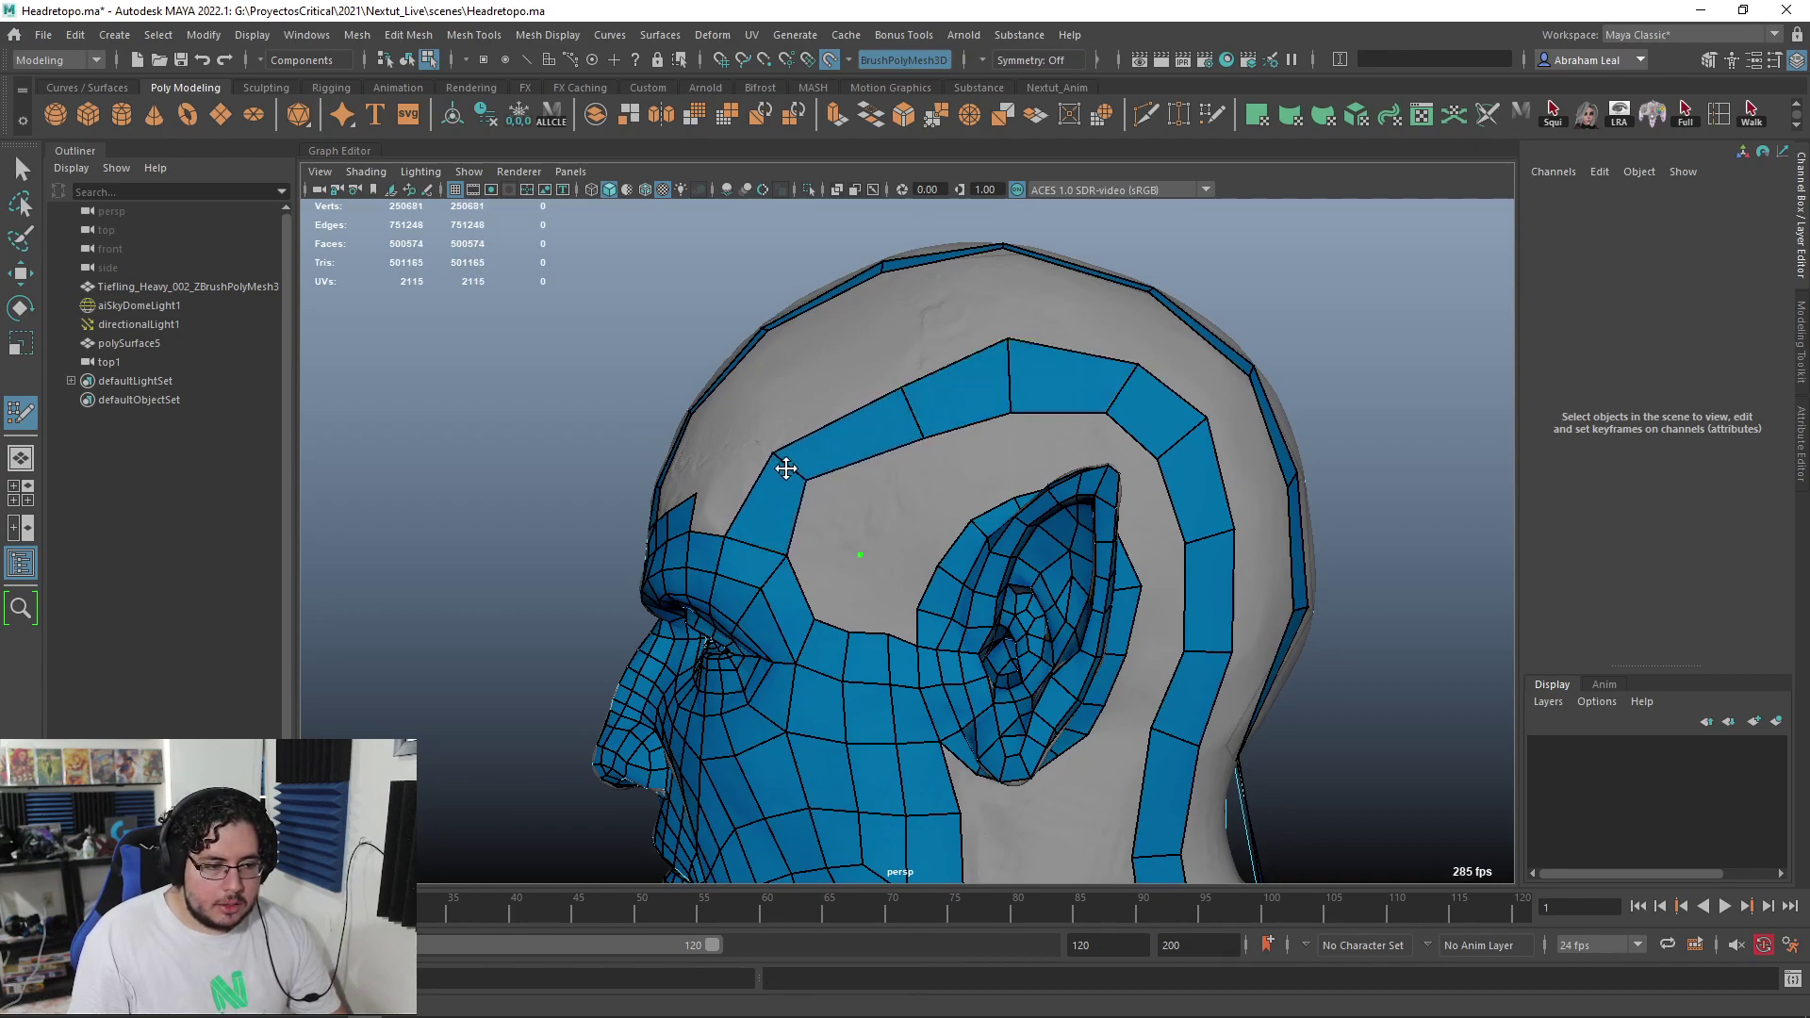
pyautogui.moveTo(911, 411); pyautogui.dragTo(890, 388)
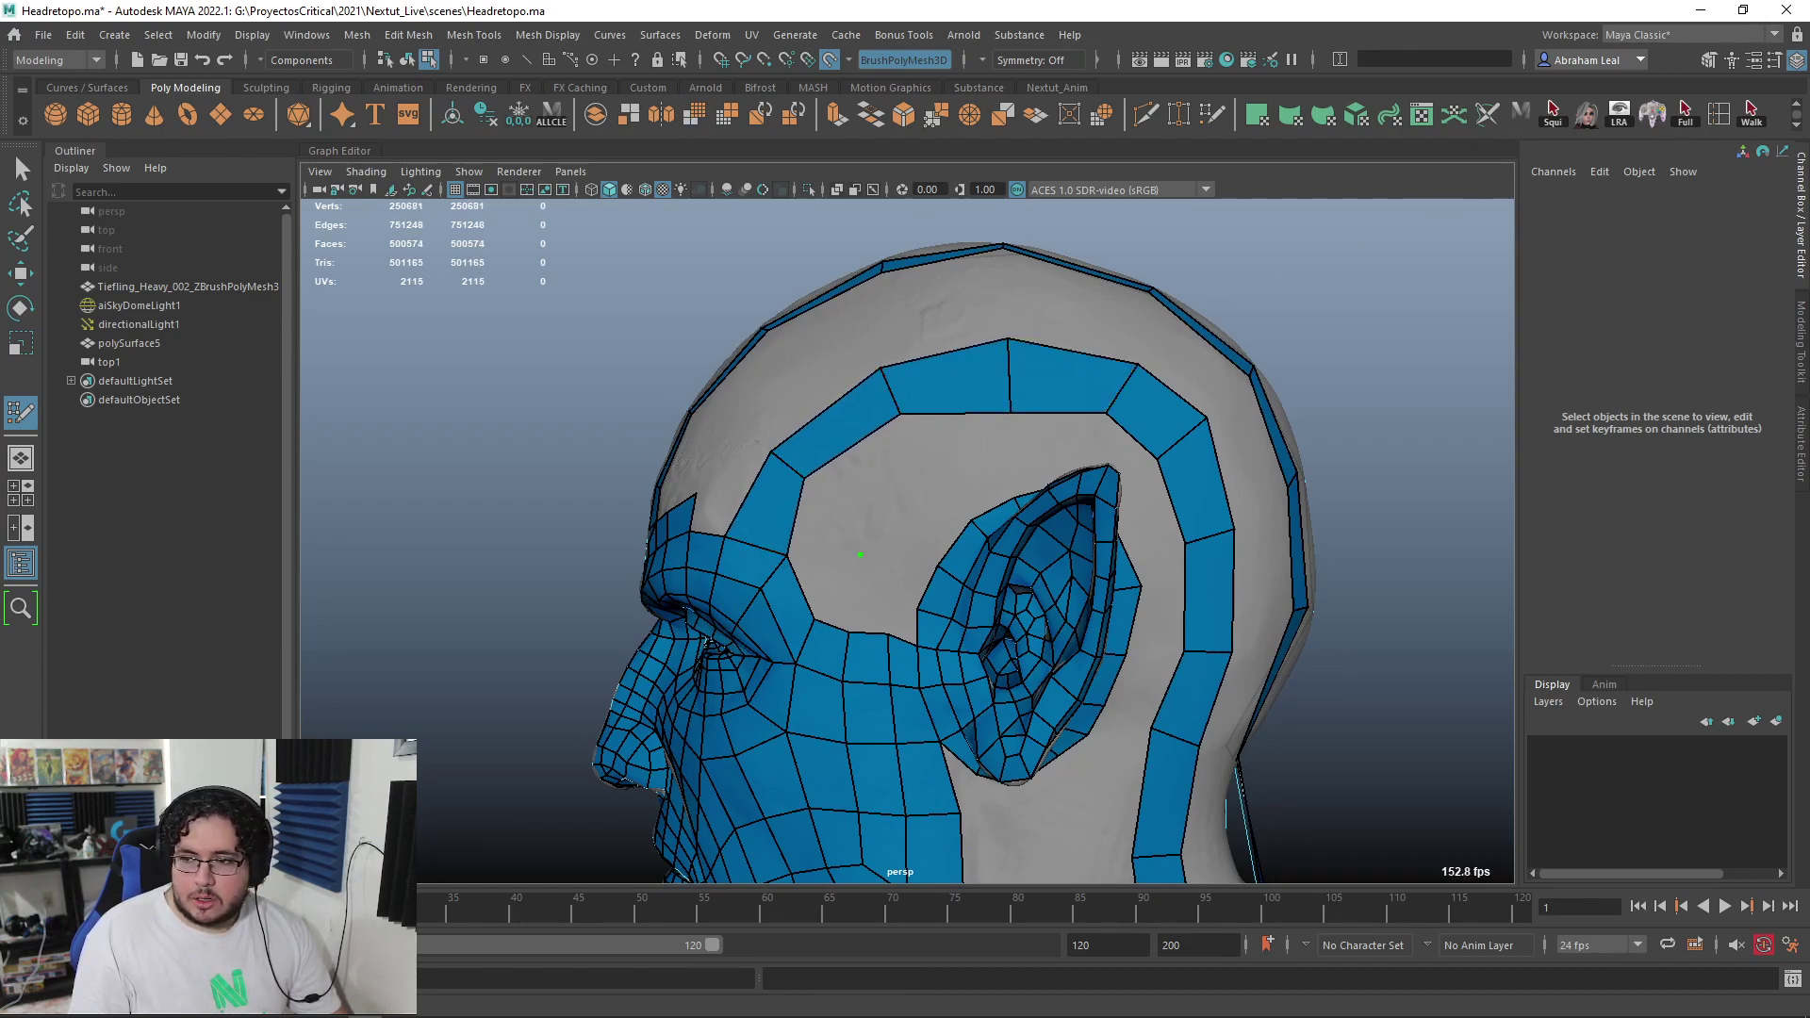
# Switch to Chrome and search Google Images for "nebula marvel"
pyautogui.moveTo(1809, 289); pyautogui.dragTo(1203, 12)
pyautogui.click(1193, 47)
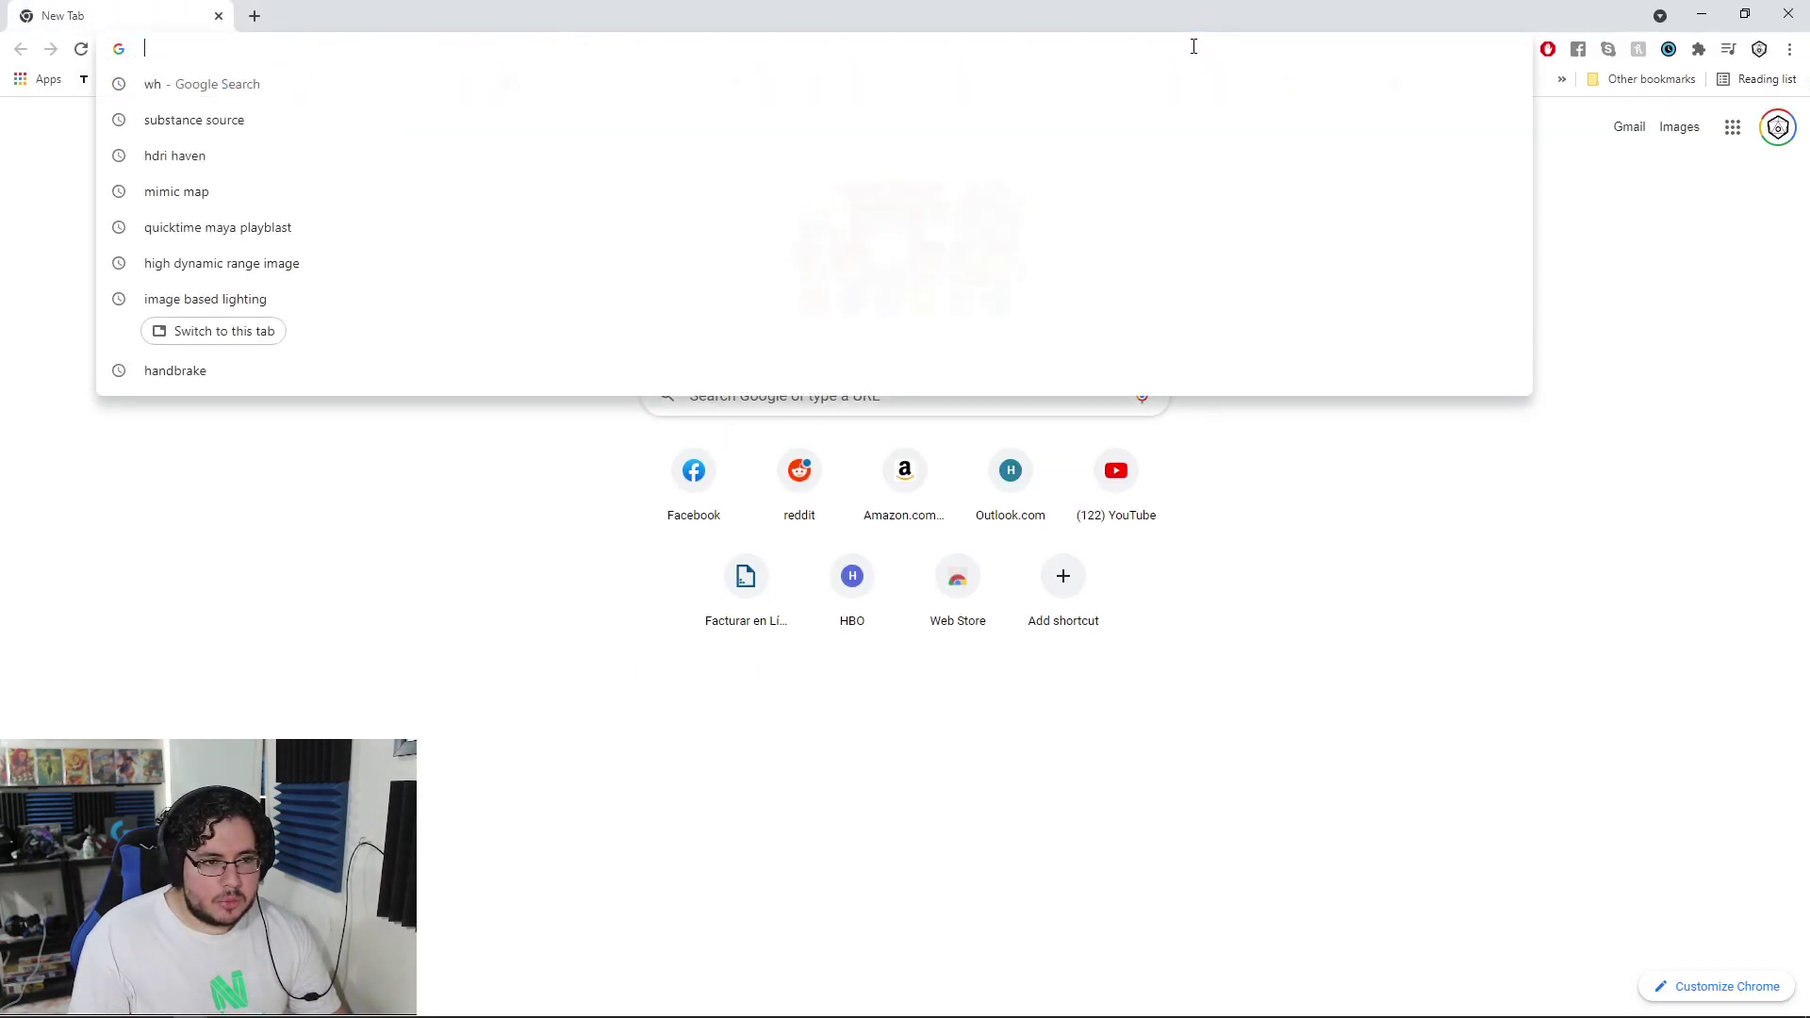
pyautogui.write('nebula marvel')
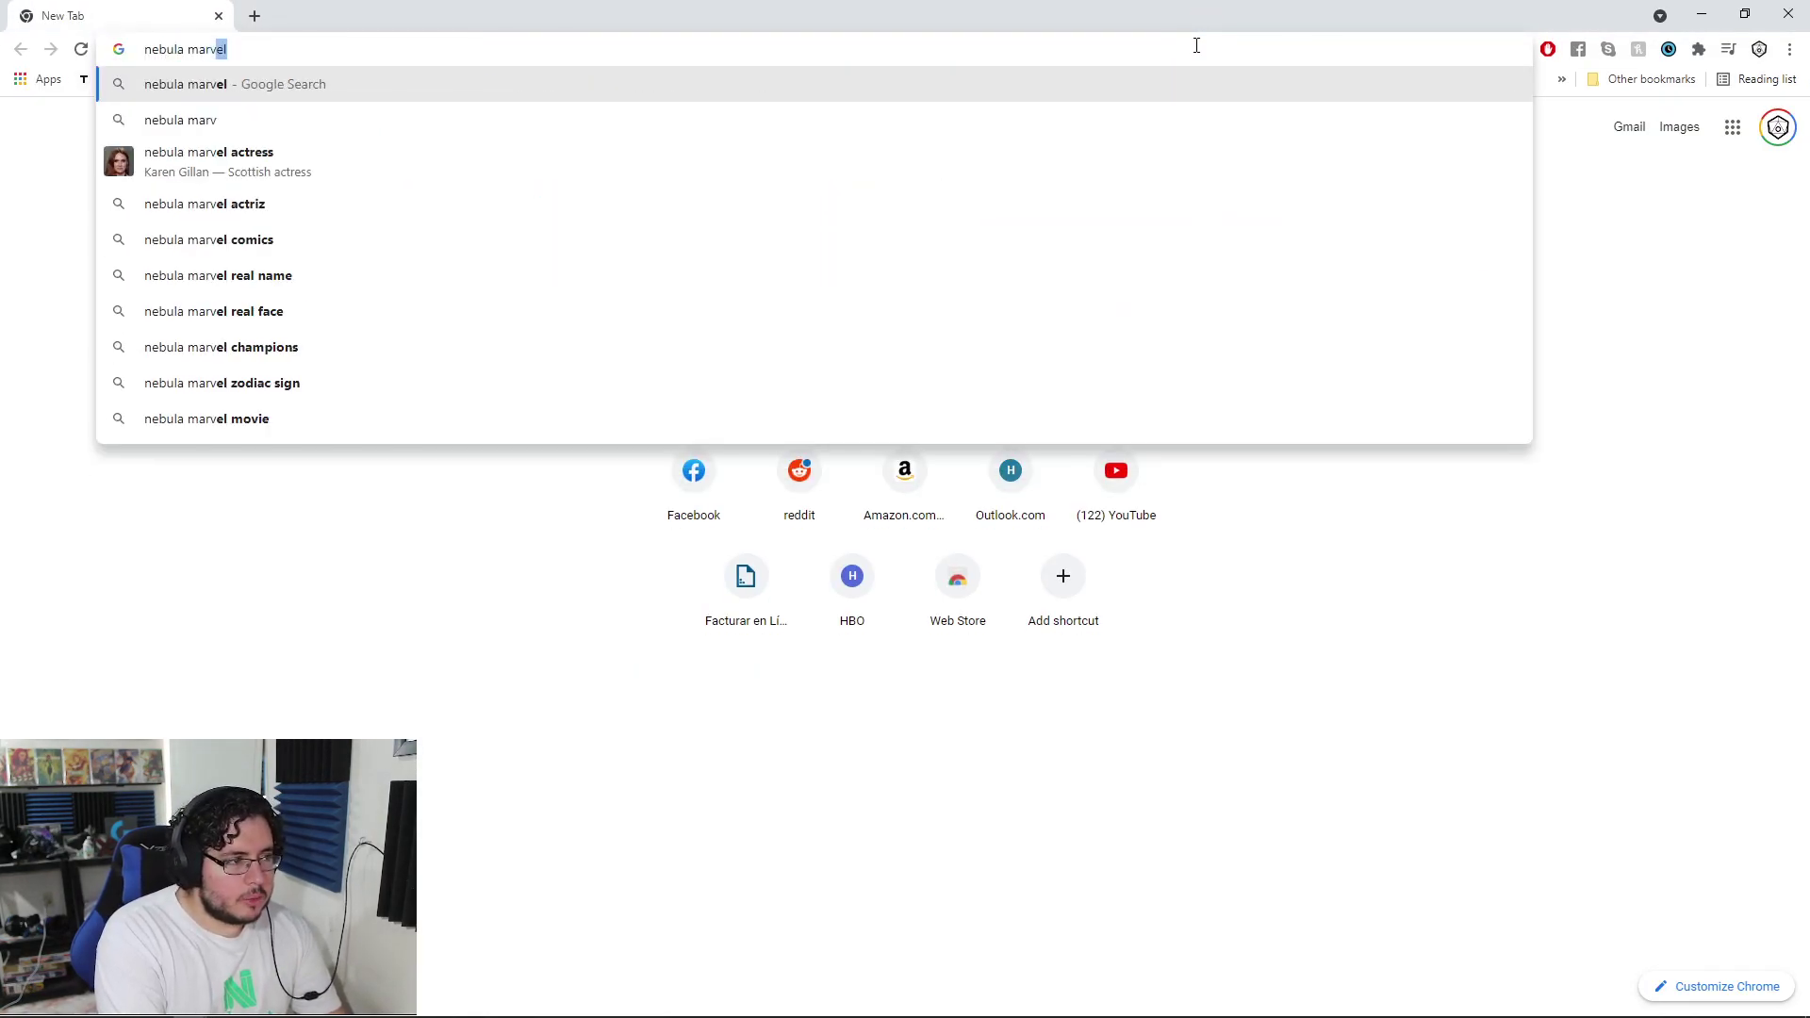
pyautogui.press('Return')
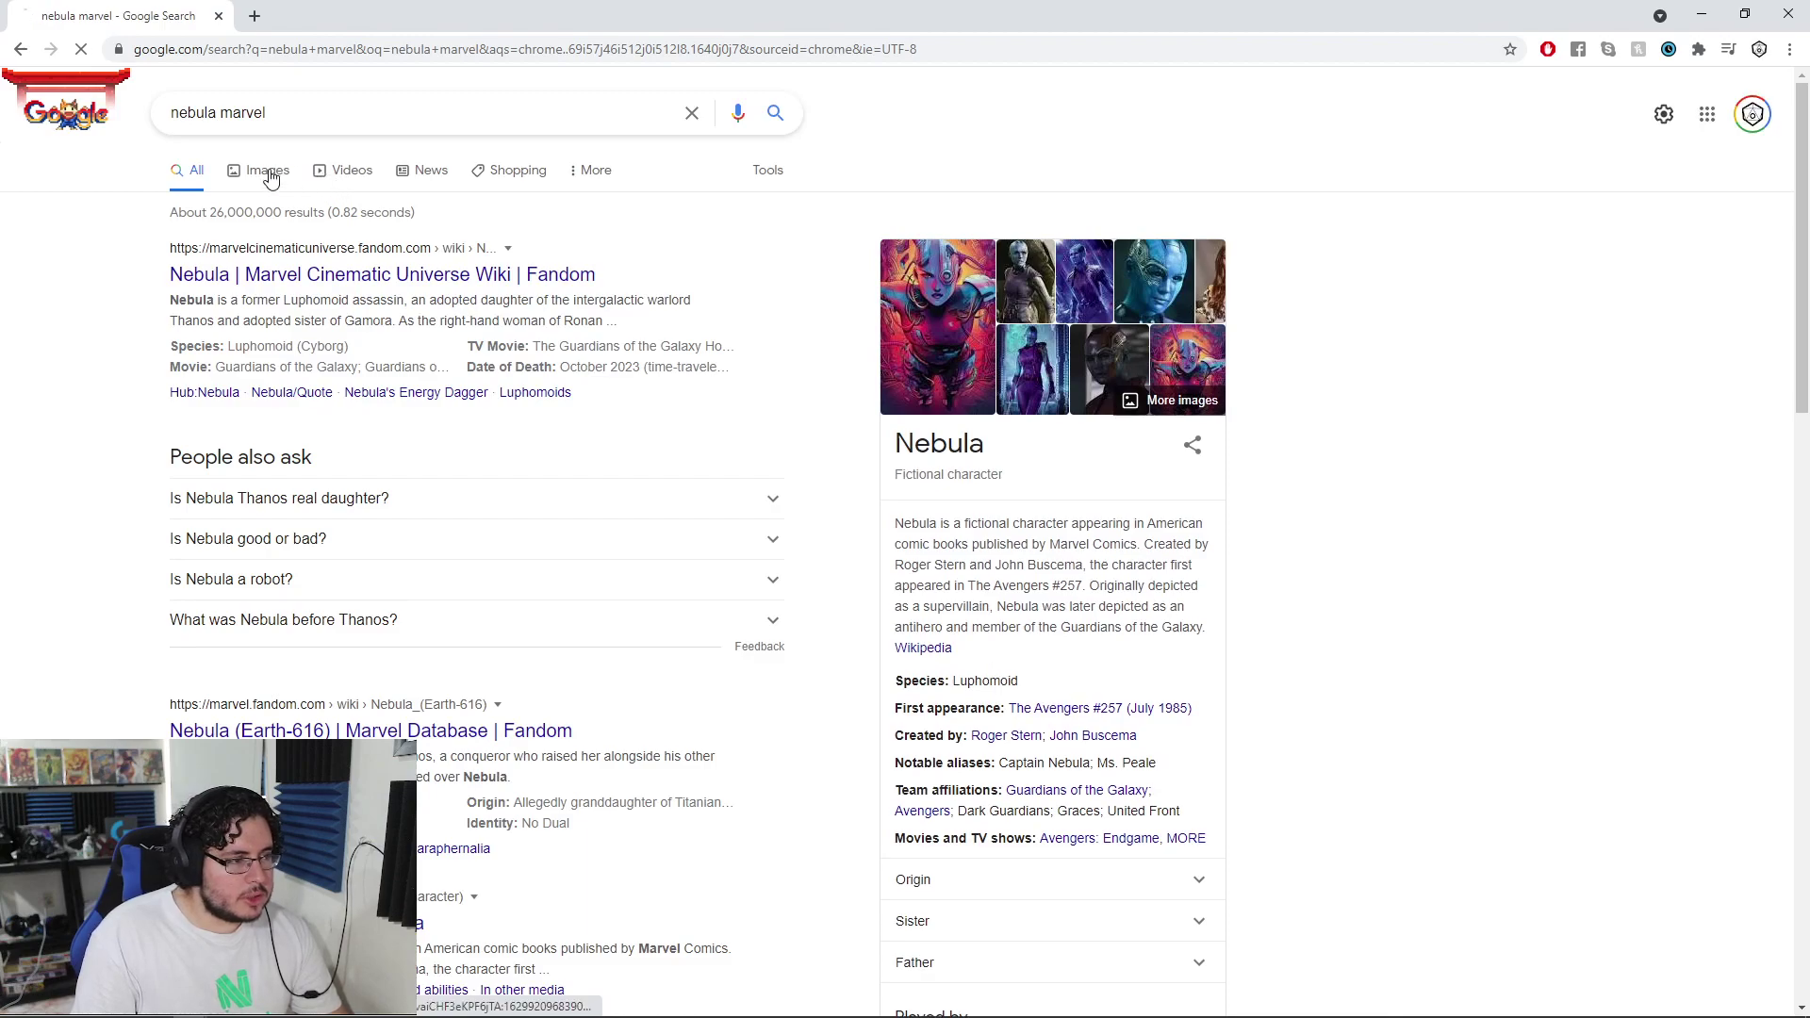
pyautogui.click(271, 174)
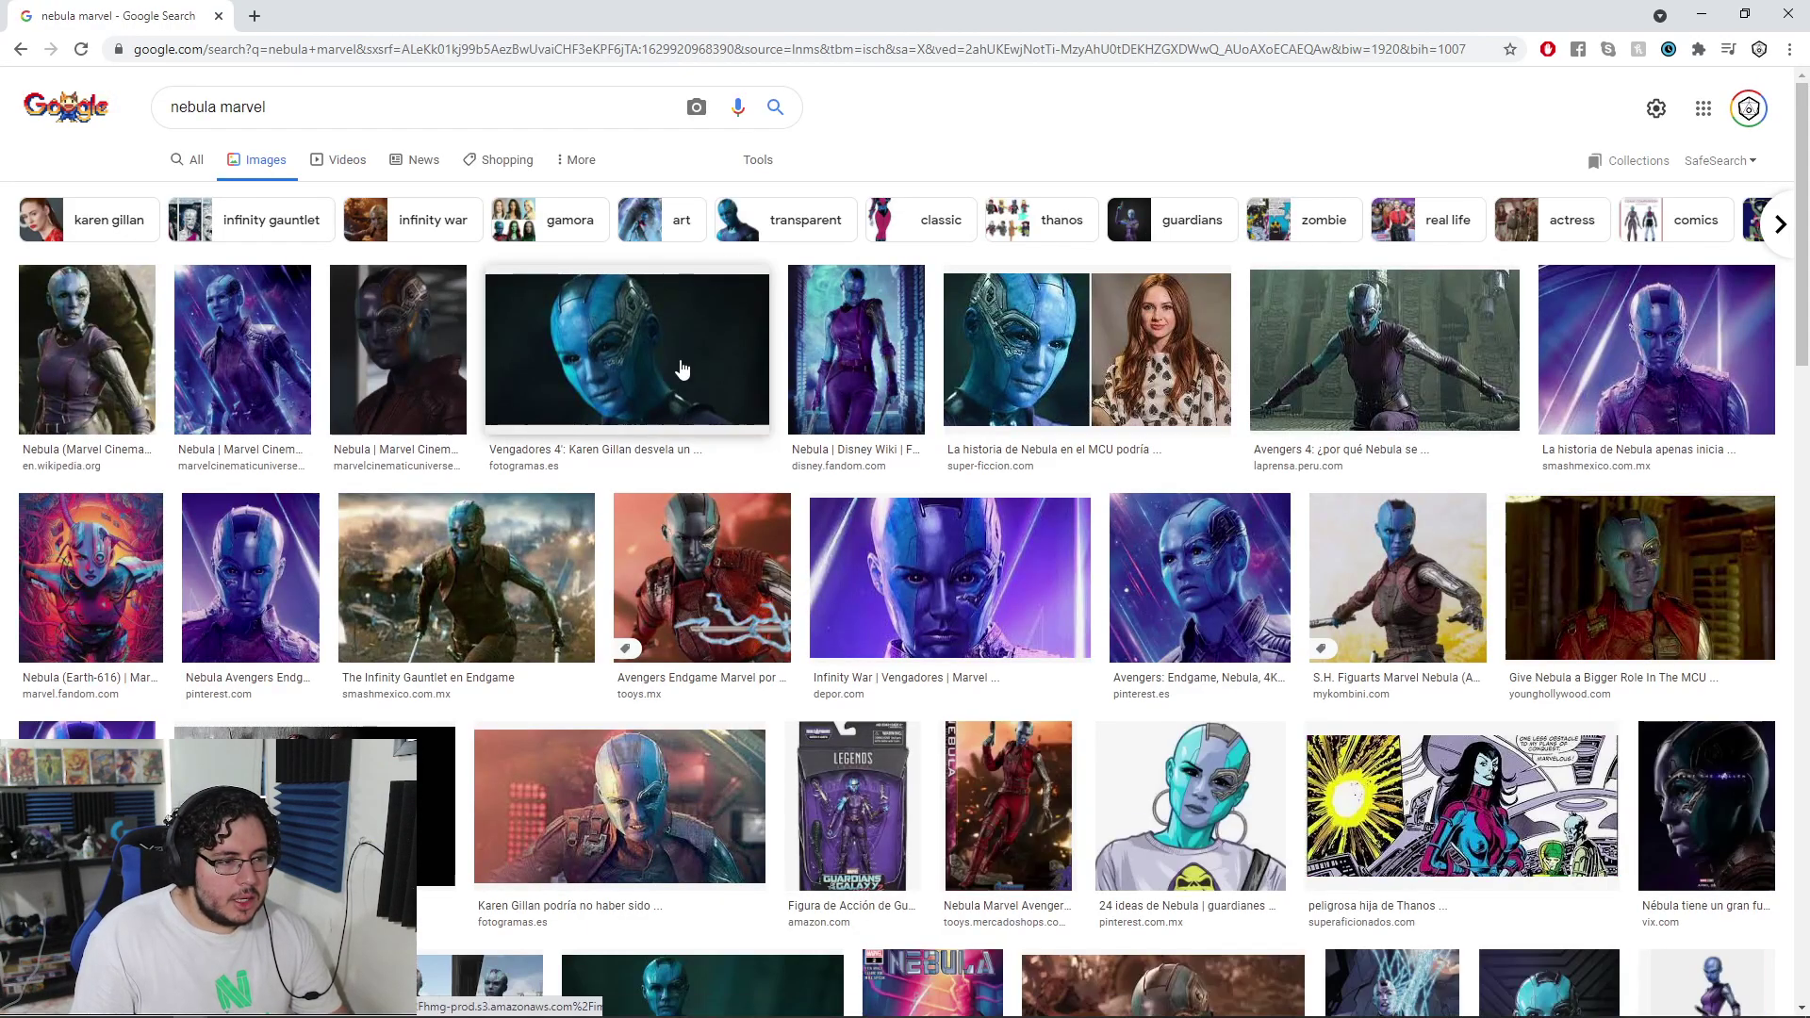
# Enlarge two Nebula portraits to study the panel lines on her head, and minimize the browser to return to Maya
pyautogui.click(679, 373)
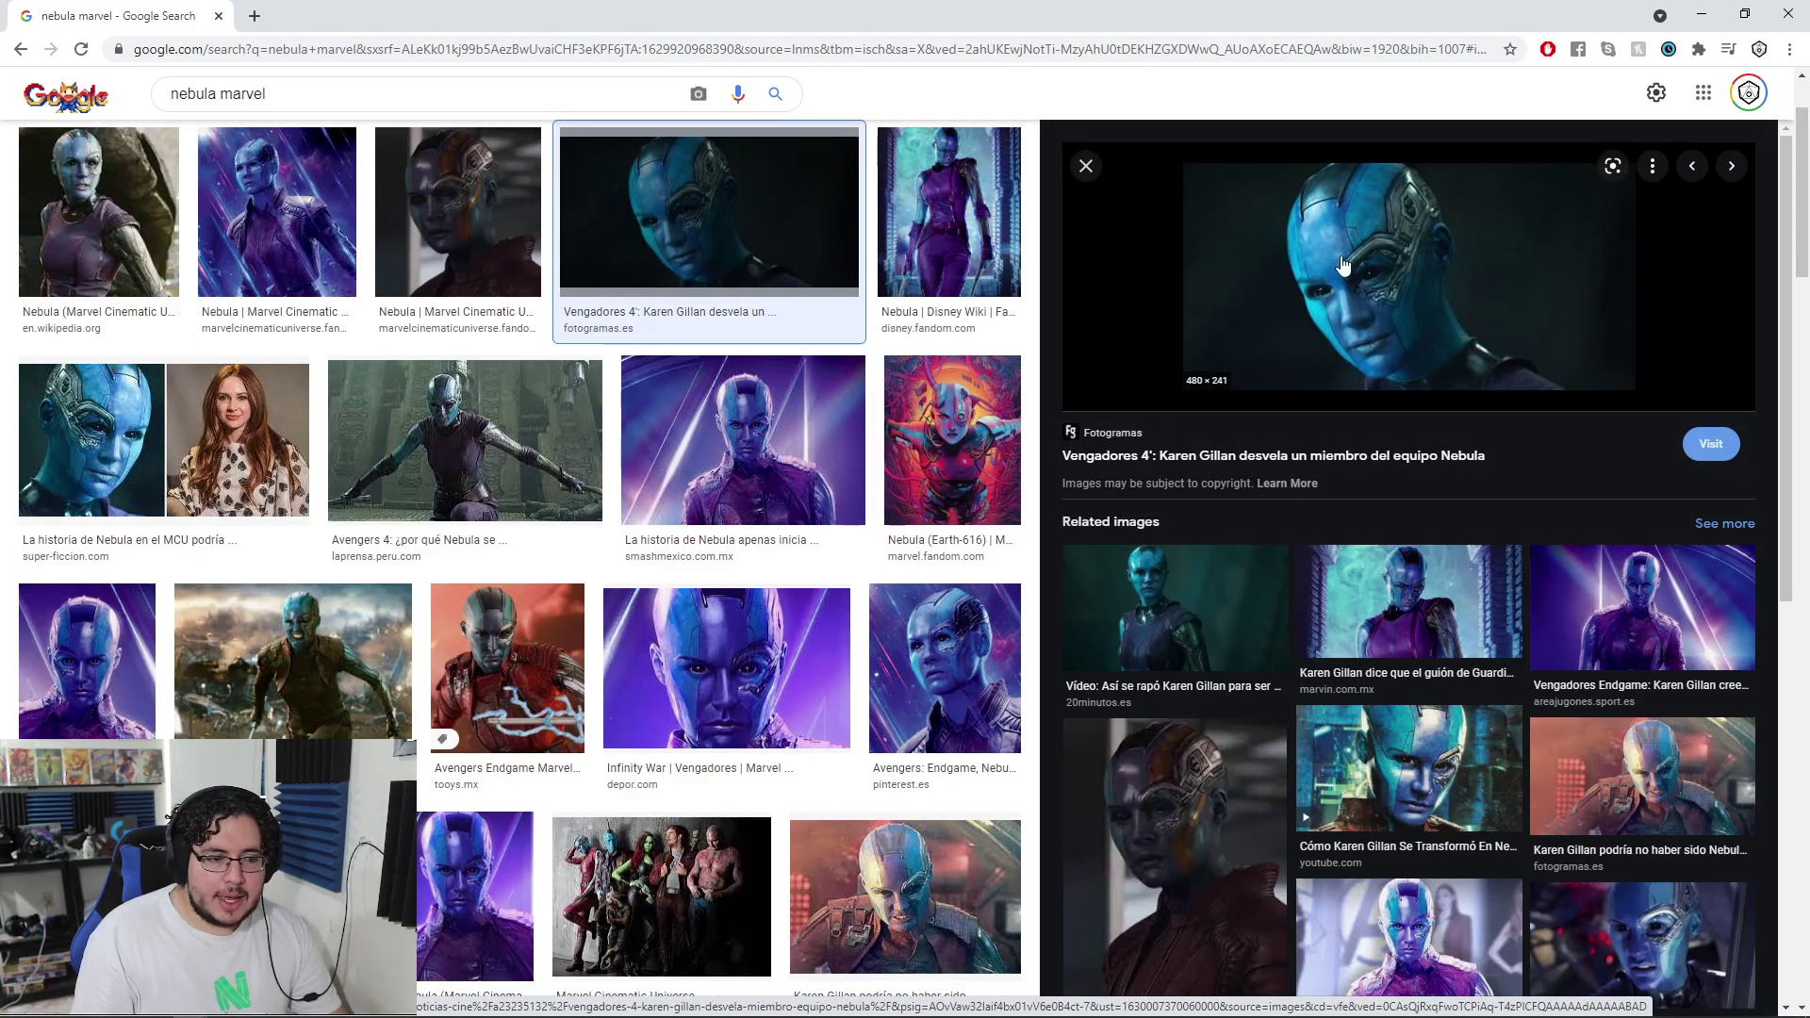
pyautogui.click(914, 660)
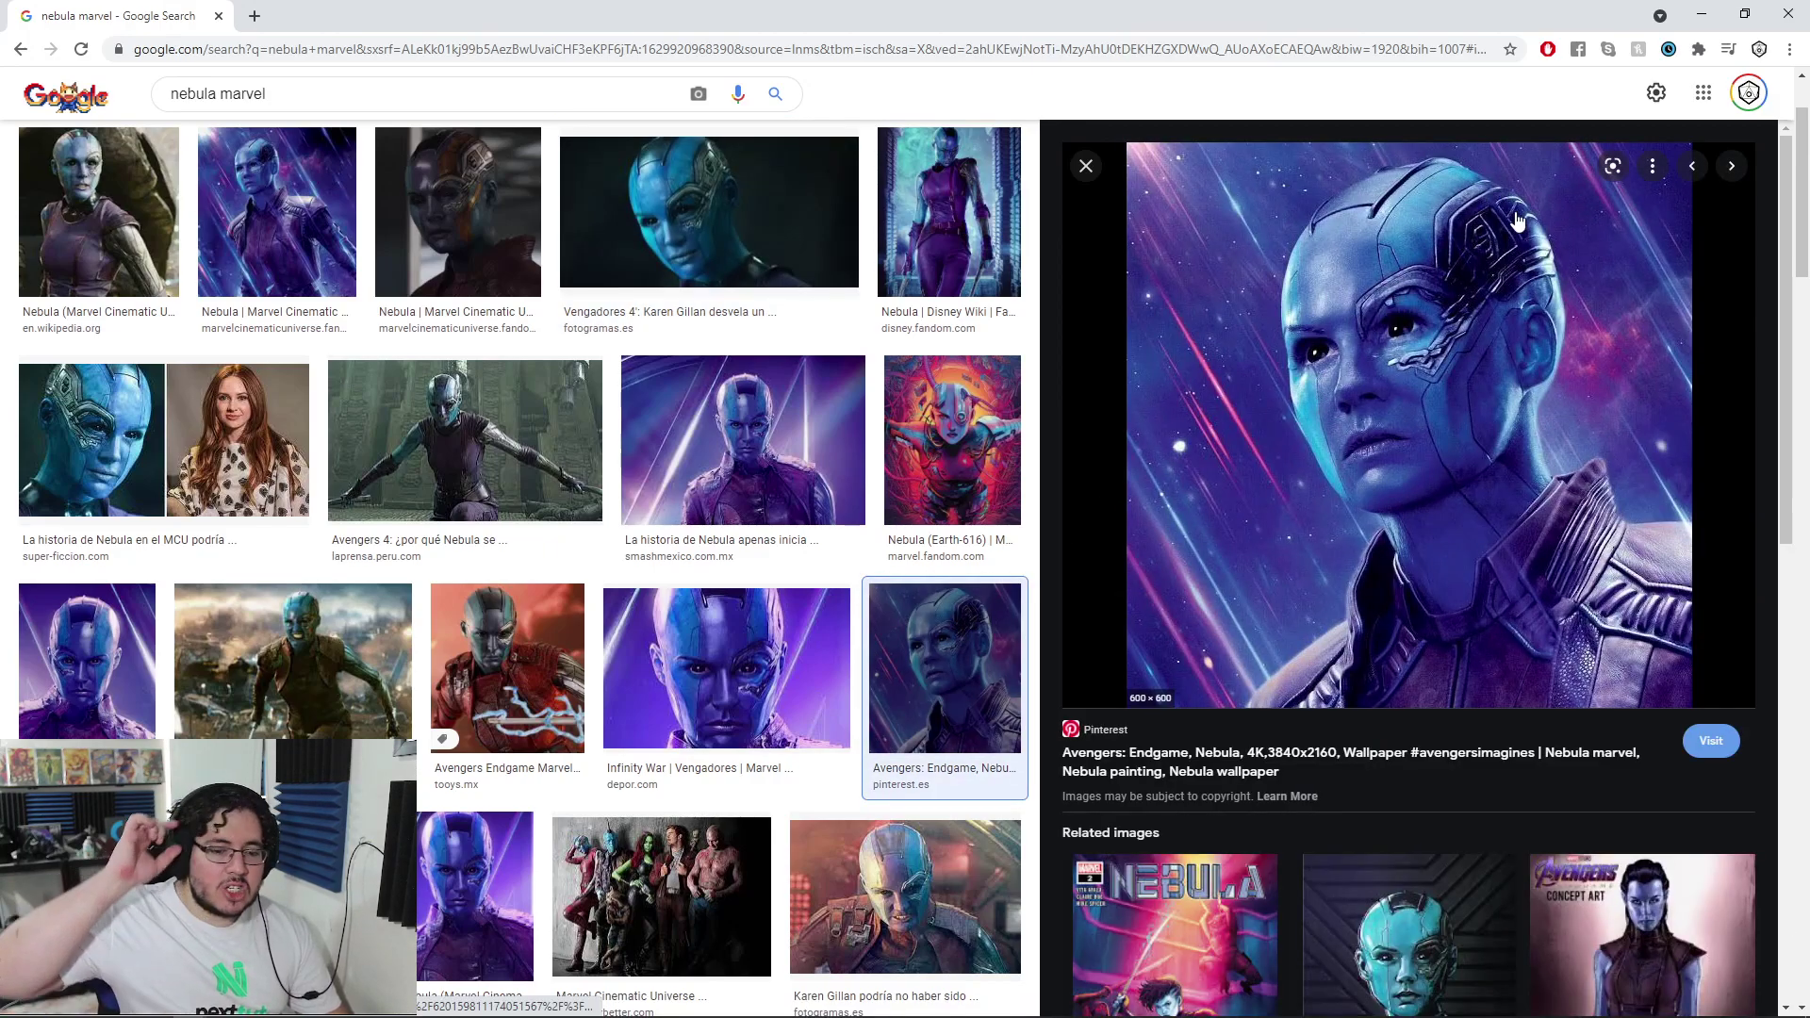
pyautogui.hotkey('alt', 'Tab')
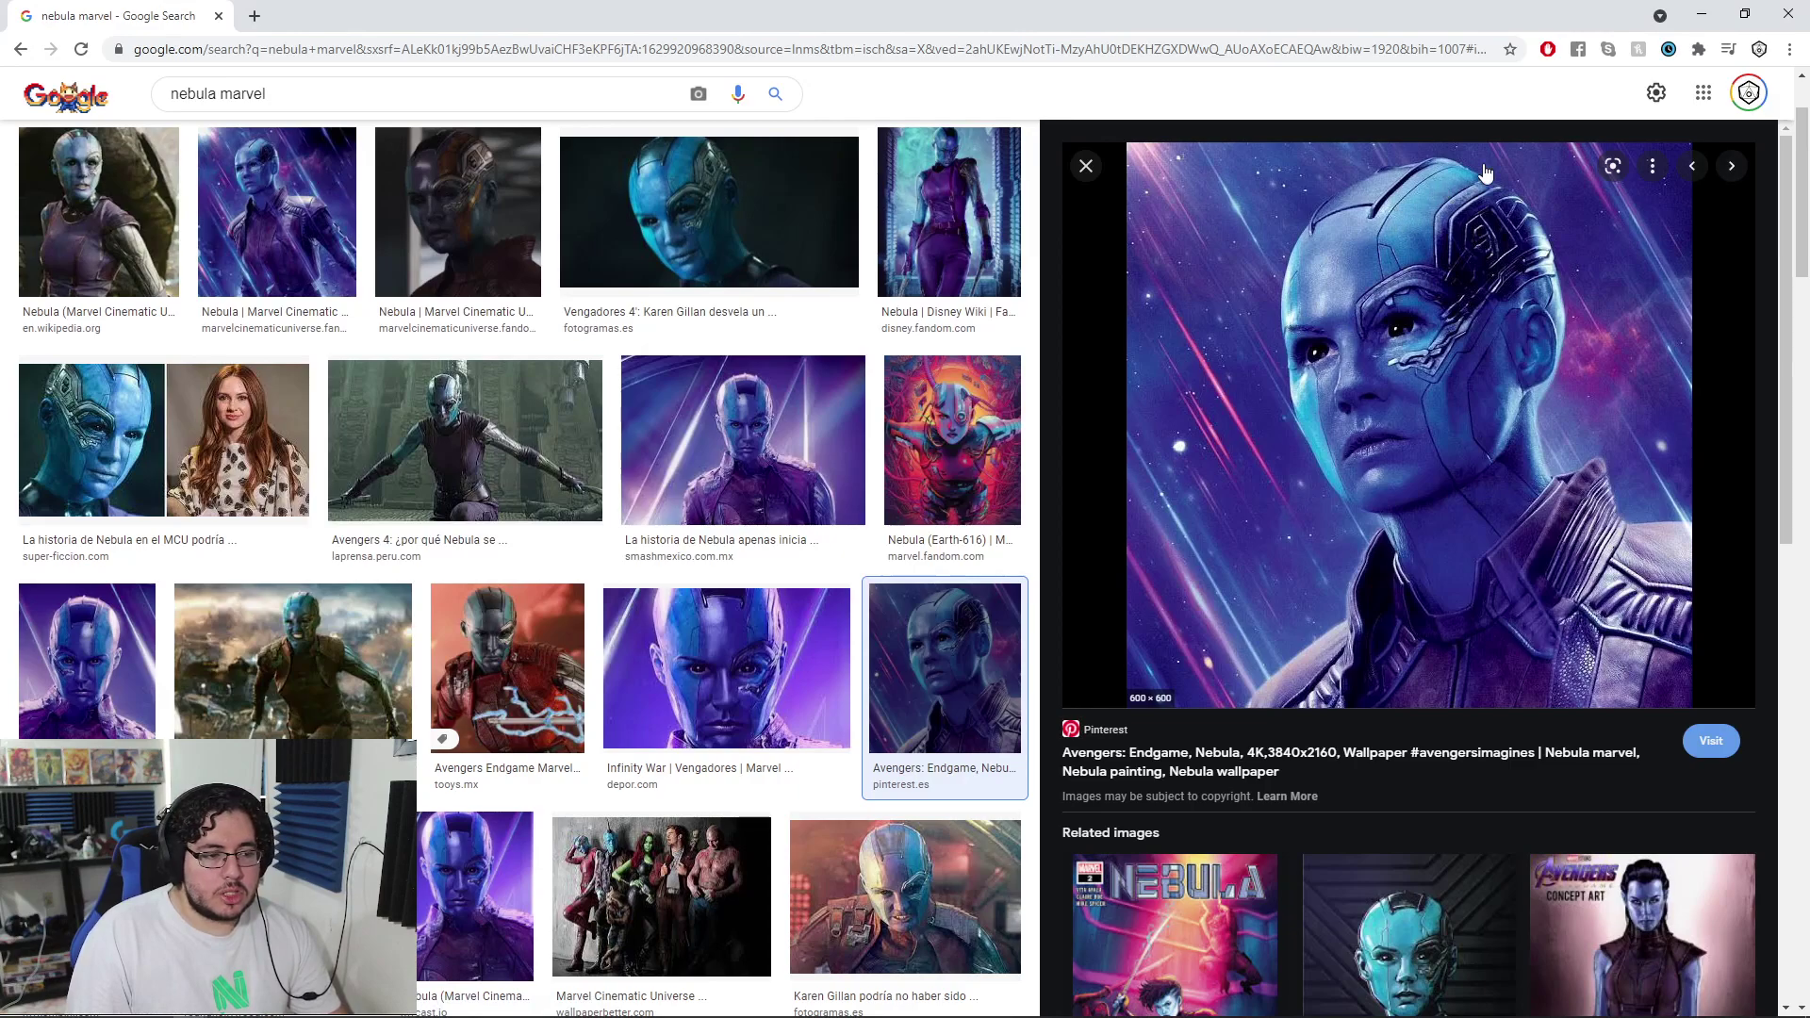
pyautogui.click(1700, 15)
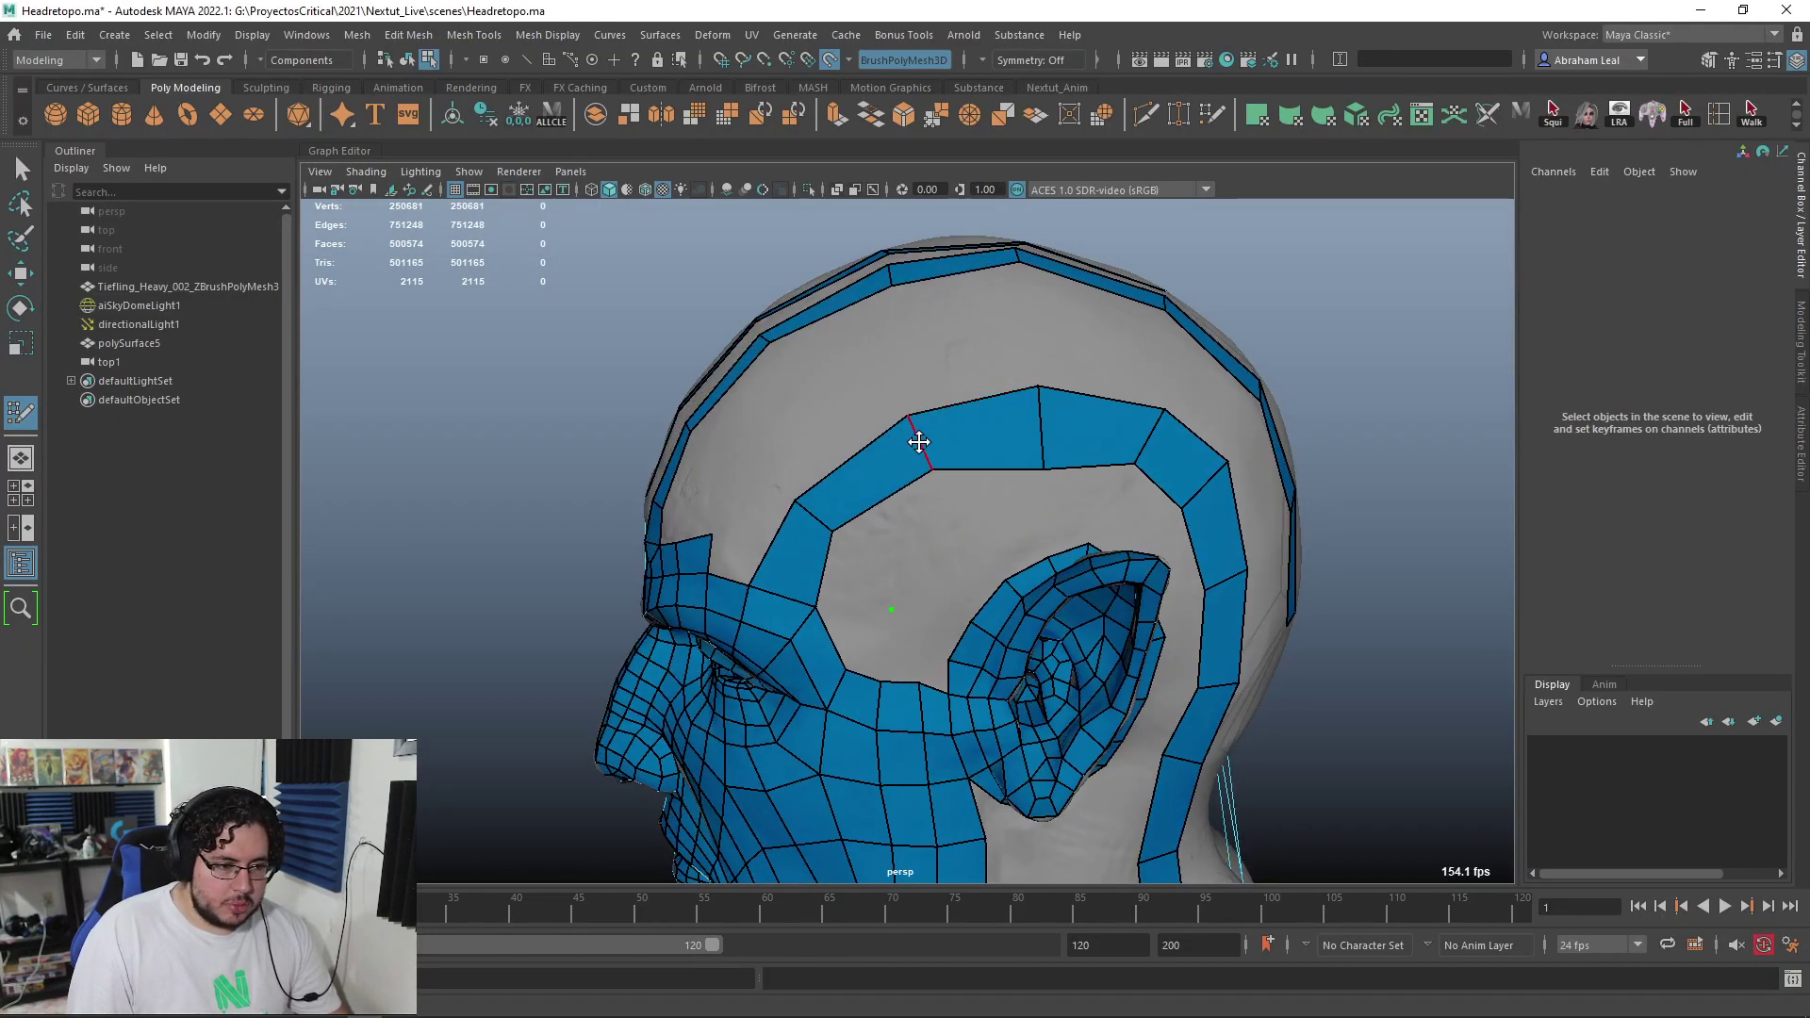
# Reposition the arch's vertices above the temple and insert an extra edge across the strip
pyautogui.moveTo(897, 434); pyautogui.dragTo(873, 448)
pyautogui.moveTo(795, 506); pyautogui.dragTo(823, 545)
pyautogui.moveTo(876, 446); pyautogui.dragTo(1036, 411)
pyautogui.keyDown('ctrl'); pyautogui.click(918, 420); pyautogui.keyUp('ctrl')
# Fill the gap between the midline strip and the second strip with quads from the brow up the forehead
pyautogui.keyDown('alt'); pyautogui.moveTo(935, 473); pyautogui.dragTo(1103, 549); pyautogui.keyUp('alt')
pyautogui.scroll(3, 1006, 521)
pyautogui.keyDown('alt'); pyautogui.moveTo(990, 522); pyautogui.dragTo(1022, 521); pyautogui.keyUp('alt')
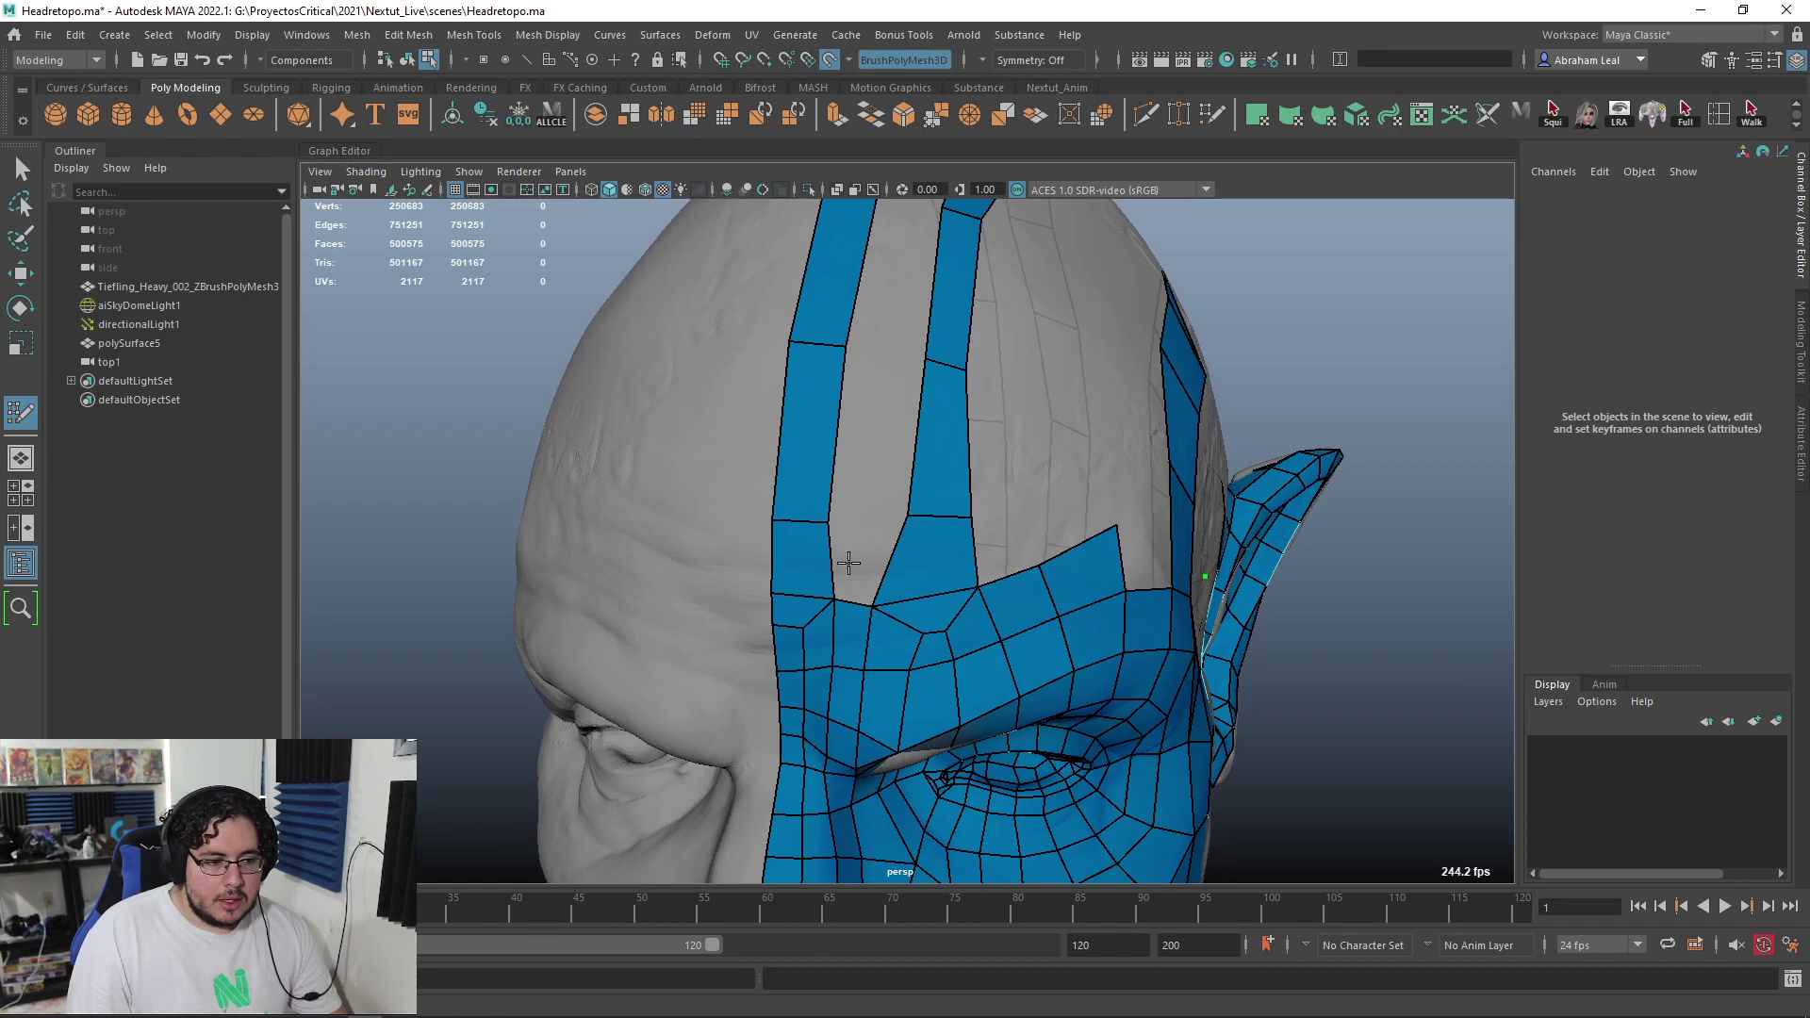
pyautogui.keyDown('shift'); pyautogui.click(857, 550); pyautogui.keyUp('shift')
pyautogui.keyDown('shift'); pyautogui.click(880, 449); pyautogui.keyUp('shift')
pyautogui.keyDown('alt'); pyautogui.moveTo(861, 501); pyautogui.dragTo(808, 435); pyautogui.keyUp('alt')
pyautogui.keyDown('shift'); pyautogui.click(842, 412); pyautogui.keyUp('shift')
pyautogui.keyDown('shift'); pyautogui.click(808, 438); pyautogui.keyUp('shift')
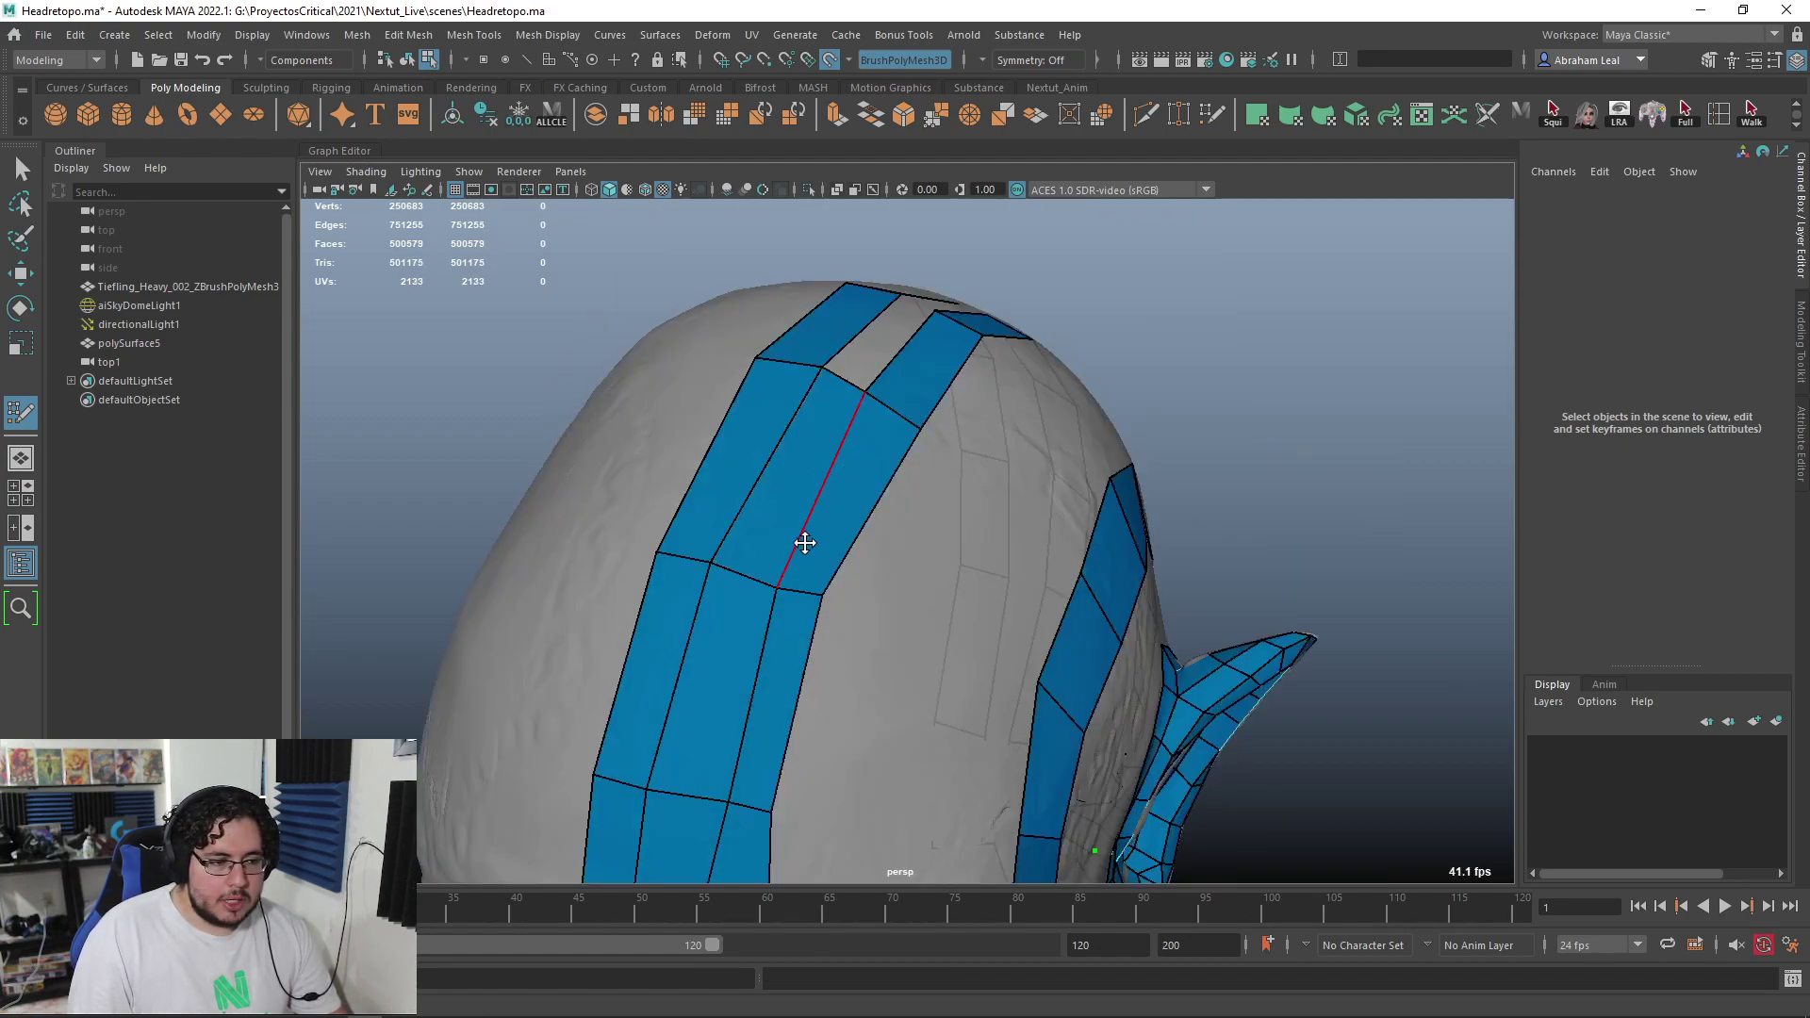
# Continue filling the gap between the two central strips over the crown and down the upper back of the head
pyautogui.keyDown('alt'); pyautogui.moveTo(808, 537); pyautogui.dragTo(871, 431); pyautogui.keyUp('alt')
pyautogui.keyDown('shift'); pyautogui.click(871, 430); pyautogui.keyUp('shift')
pyautogui.keyDown('shift'); pyautogui.click(967, 330); pyautogui.keyUp('shift')
pyautogui.moveTo(966, 330)
pyautogui.keyDown('alt'); pyautogui.mouseDown()
pyautogui.moveTo(1057, 376)
pyautogui.moveTo(882, 407)
pyautogui.moveTo(844, 377)
pyautogui.mouseUp(); pyautogui.keyUp('alt')
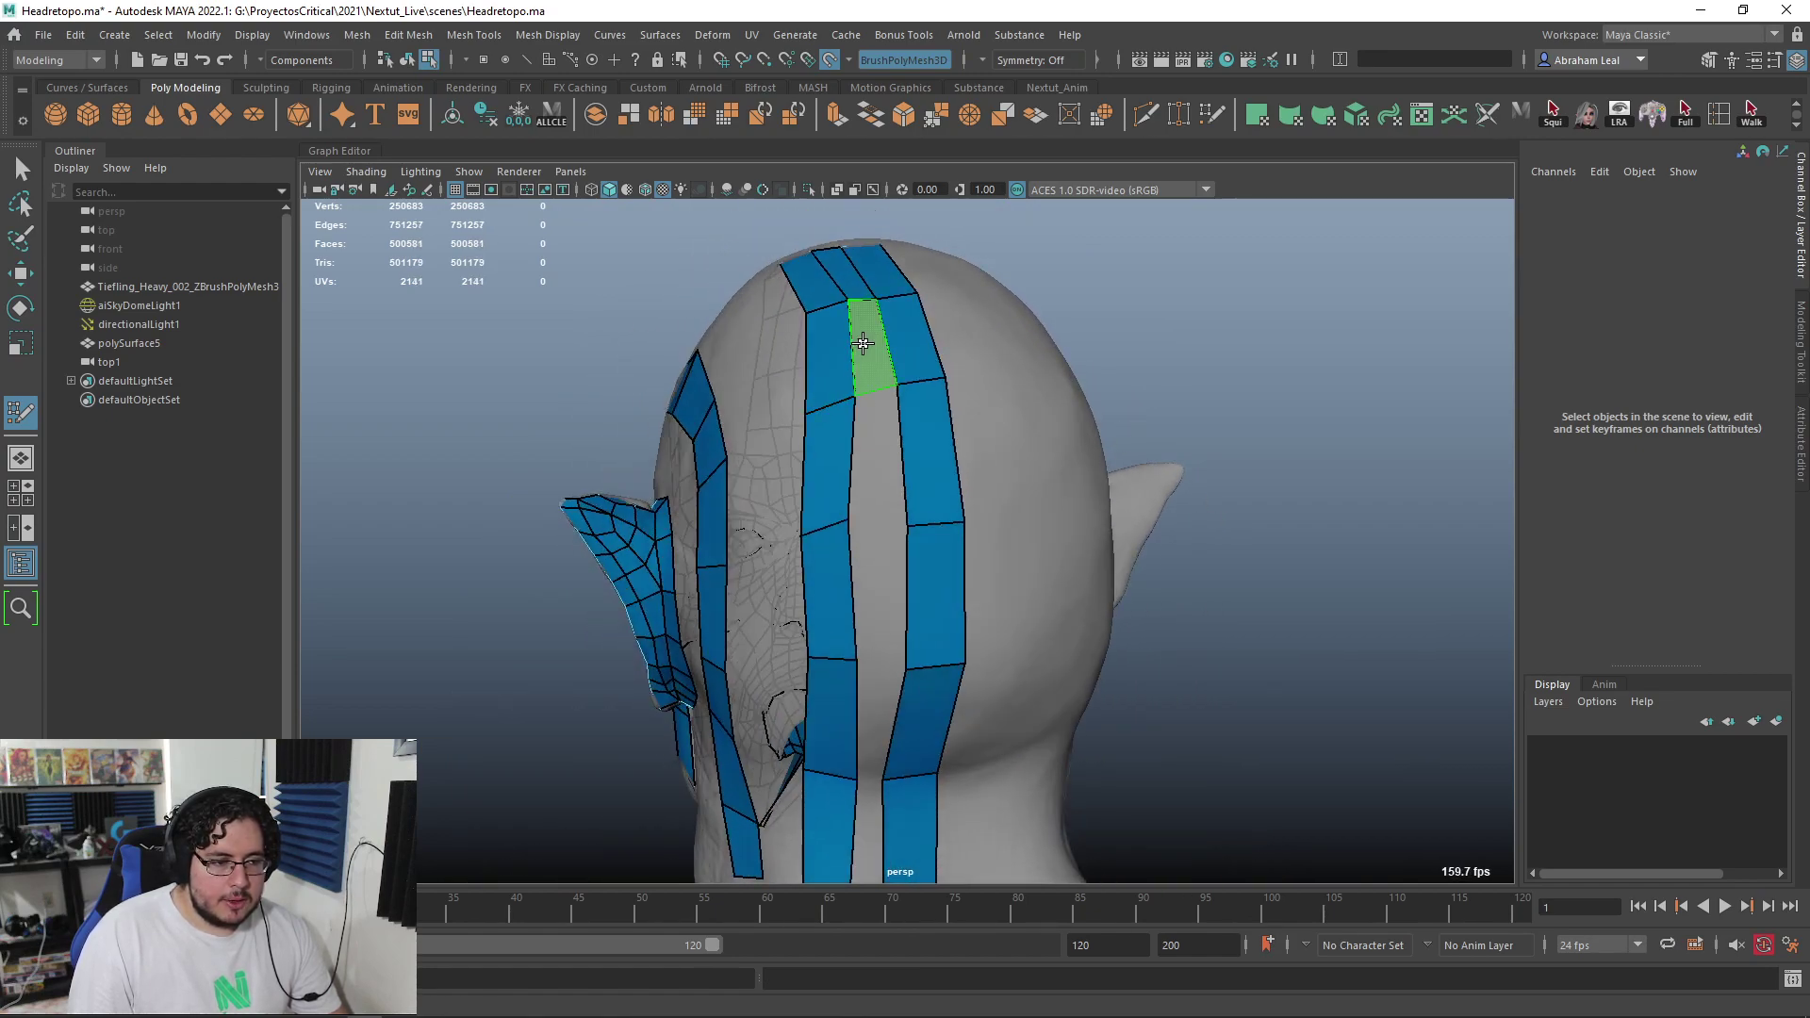
pyautogui.keyDown('shift'); pyautogui.click(865, 344); pyautogui.keyUp('shift')
pyautogui.keyDown('shift'); pyautogui.click(880, 451); pyautogui.keyUp('shift')
# Fill the remaining gap between the two central strips from the lower back of the skull down the nape
pyautogui.keyDown('alt'); pyautogui.moveTo(905, 581); pyautogui.dragTo(869, 352, button='middle'); pyautogui.keyUp('alt')
pyautogui.keyDown('shift'); pyautogui.click(849, 352); pyautogui.keyUp('shift')
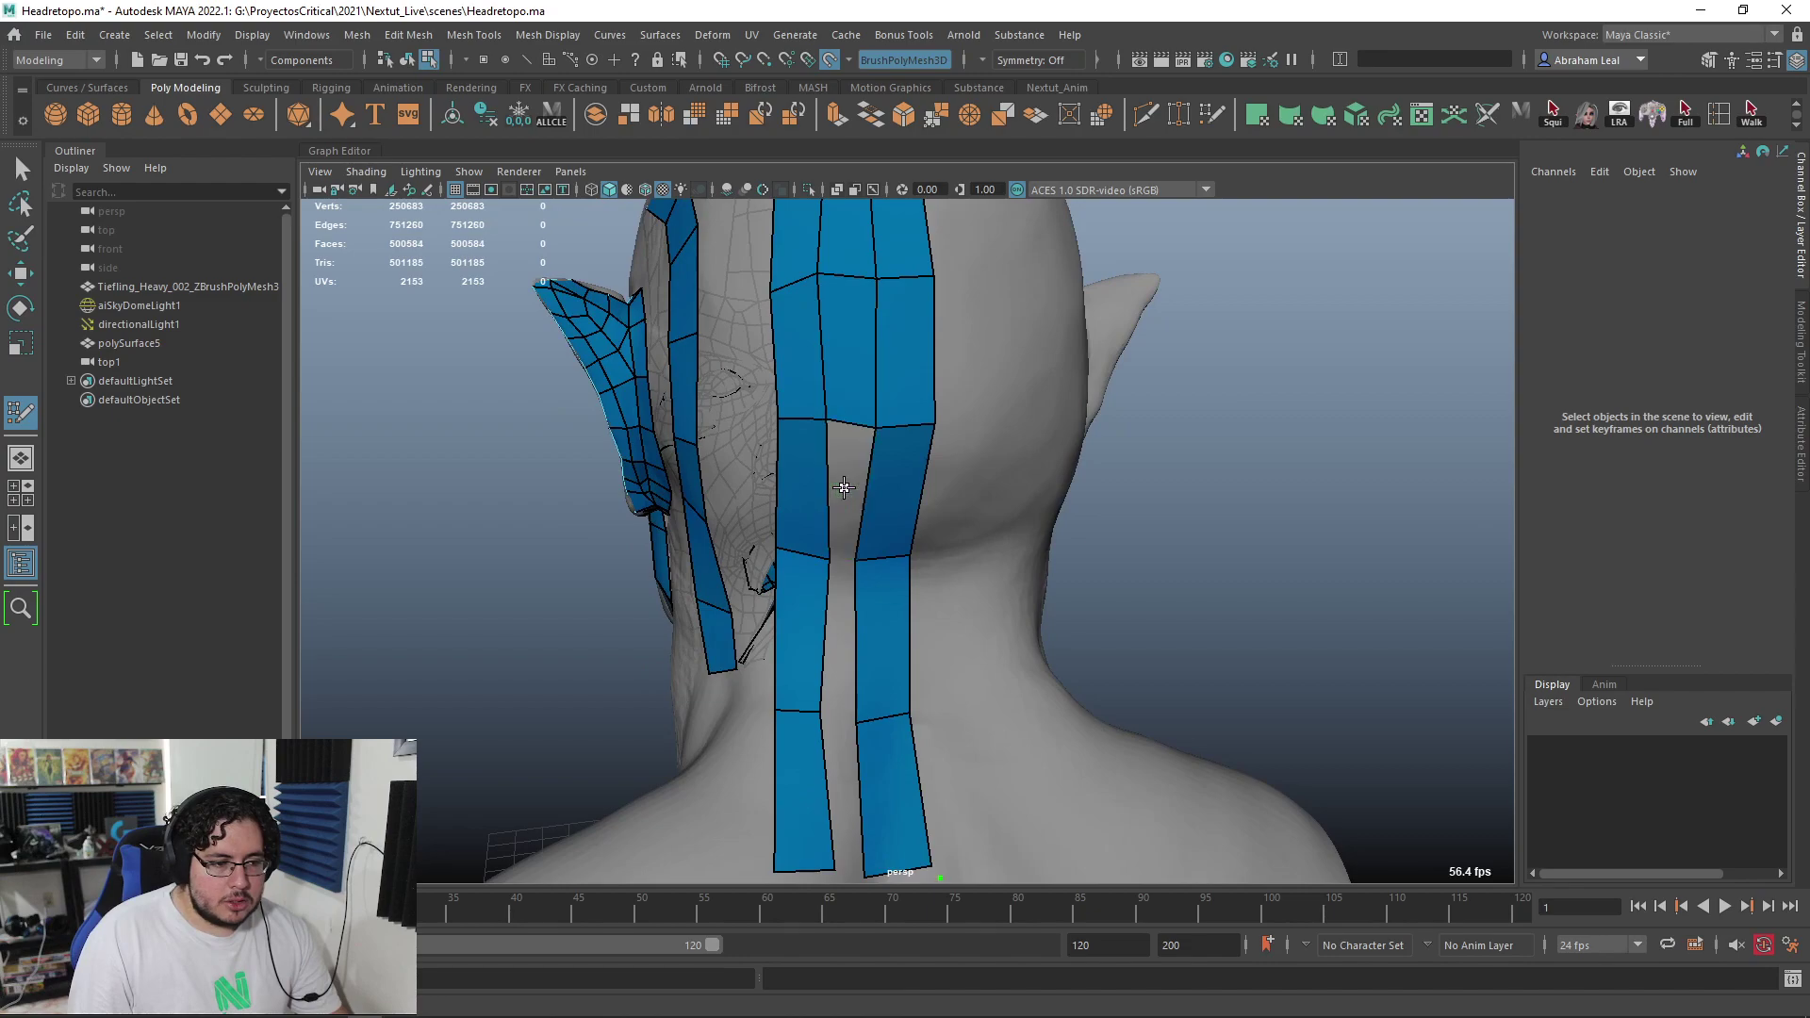
pyautogui.keyDown('alt'); pyautogui.moveTo(860, 711); pyautogui.dragTo(881, 473, button='middle'); pyautogui.keyUp('alt')
pyautogui.keyDown('shift'); pyautogui.click(857, 405); pyautogui.keyUp('shift')
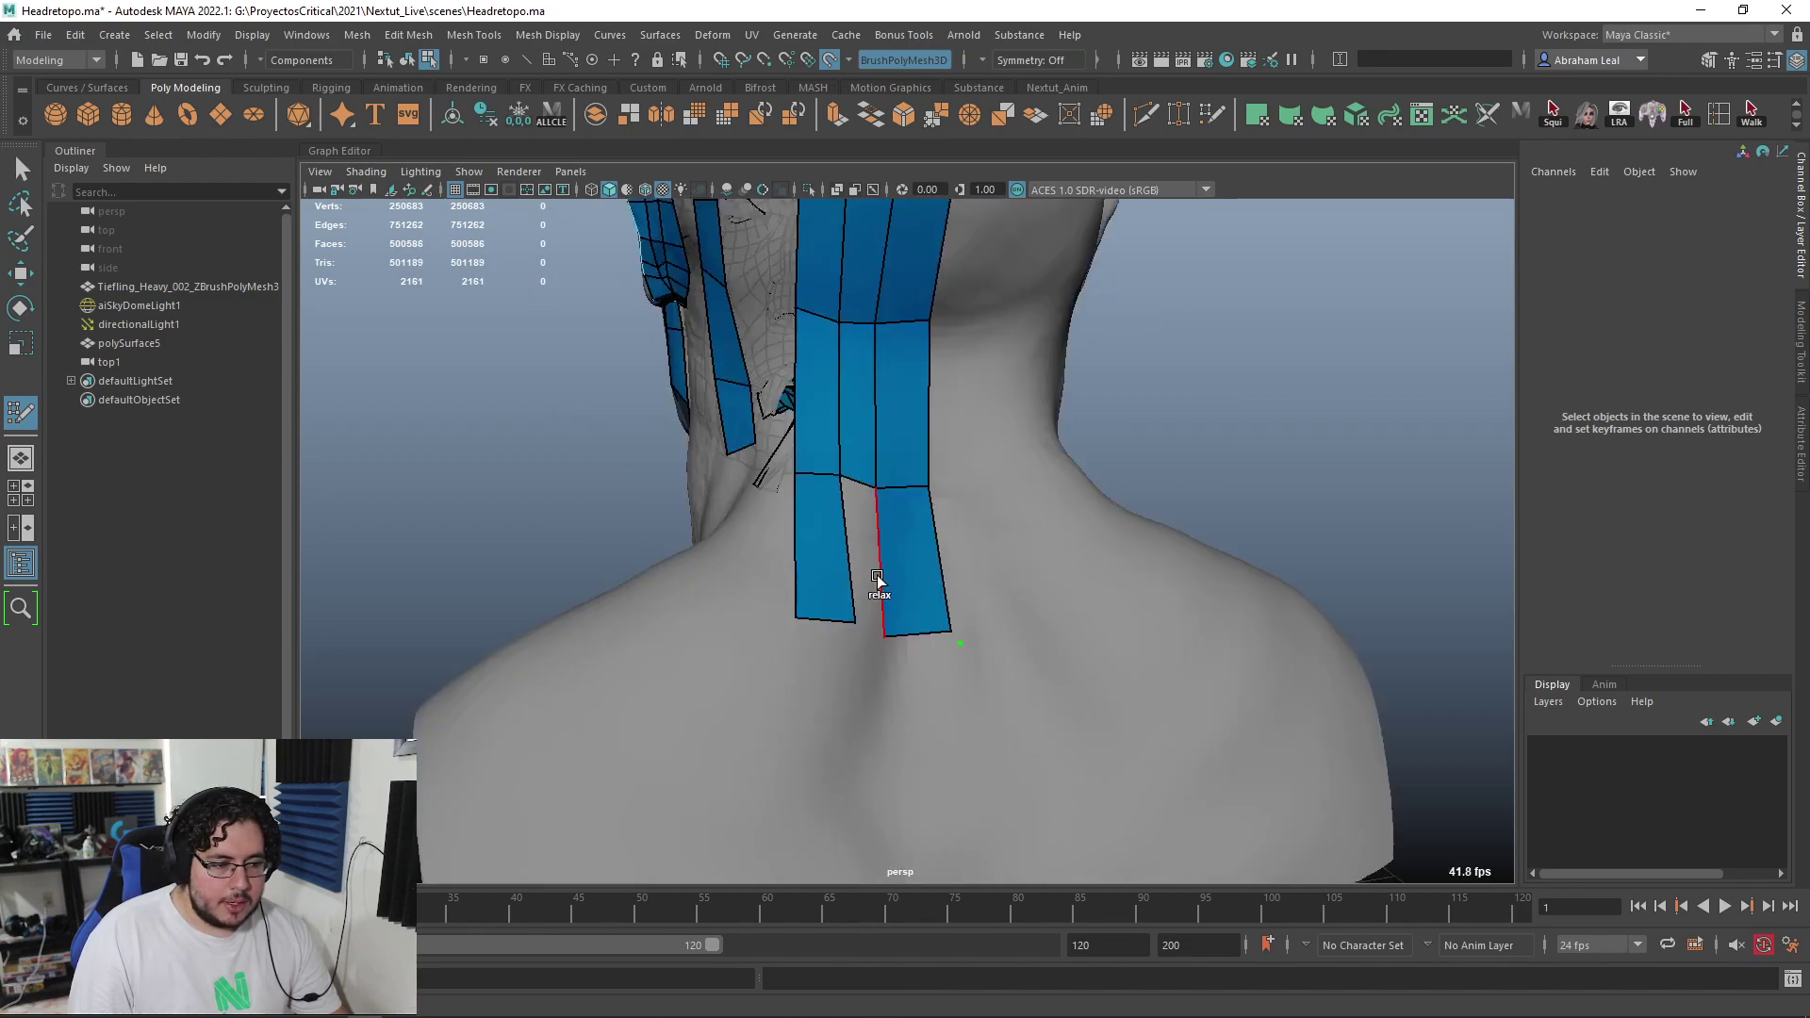
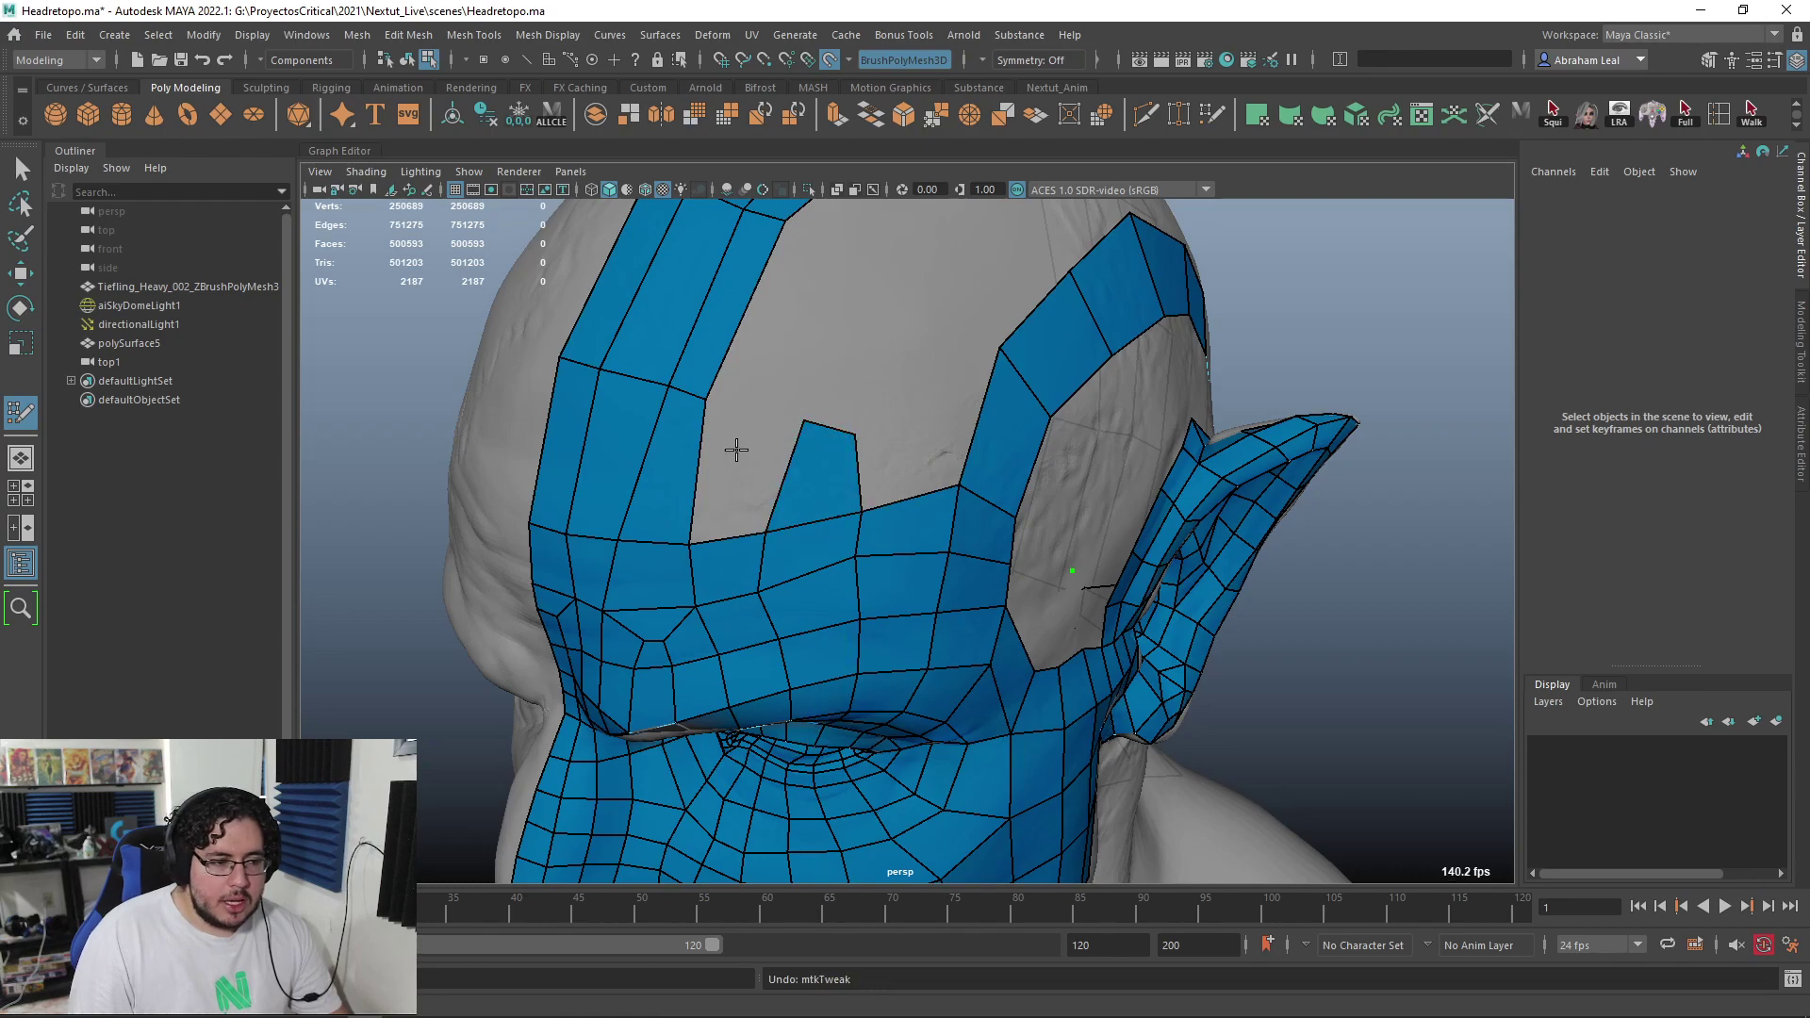
# Add two quads beside the central strips on the upper forehead and shift the vertices below them to even the spacing
pyautogui.keyDown('alt'); pyautogui.moveTo(828, 396); pyautogui.dragTo(799, 417); pyautogui.keyUp('alt')
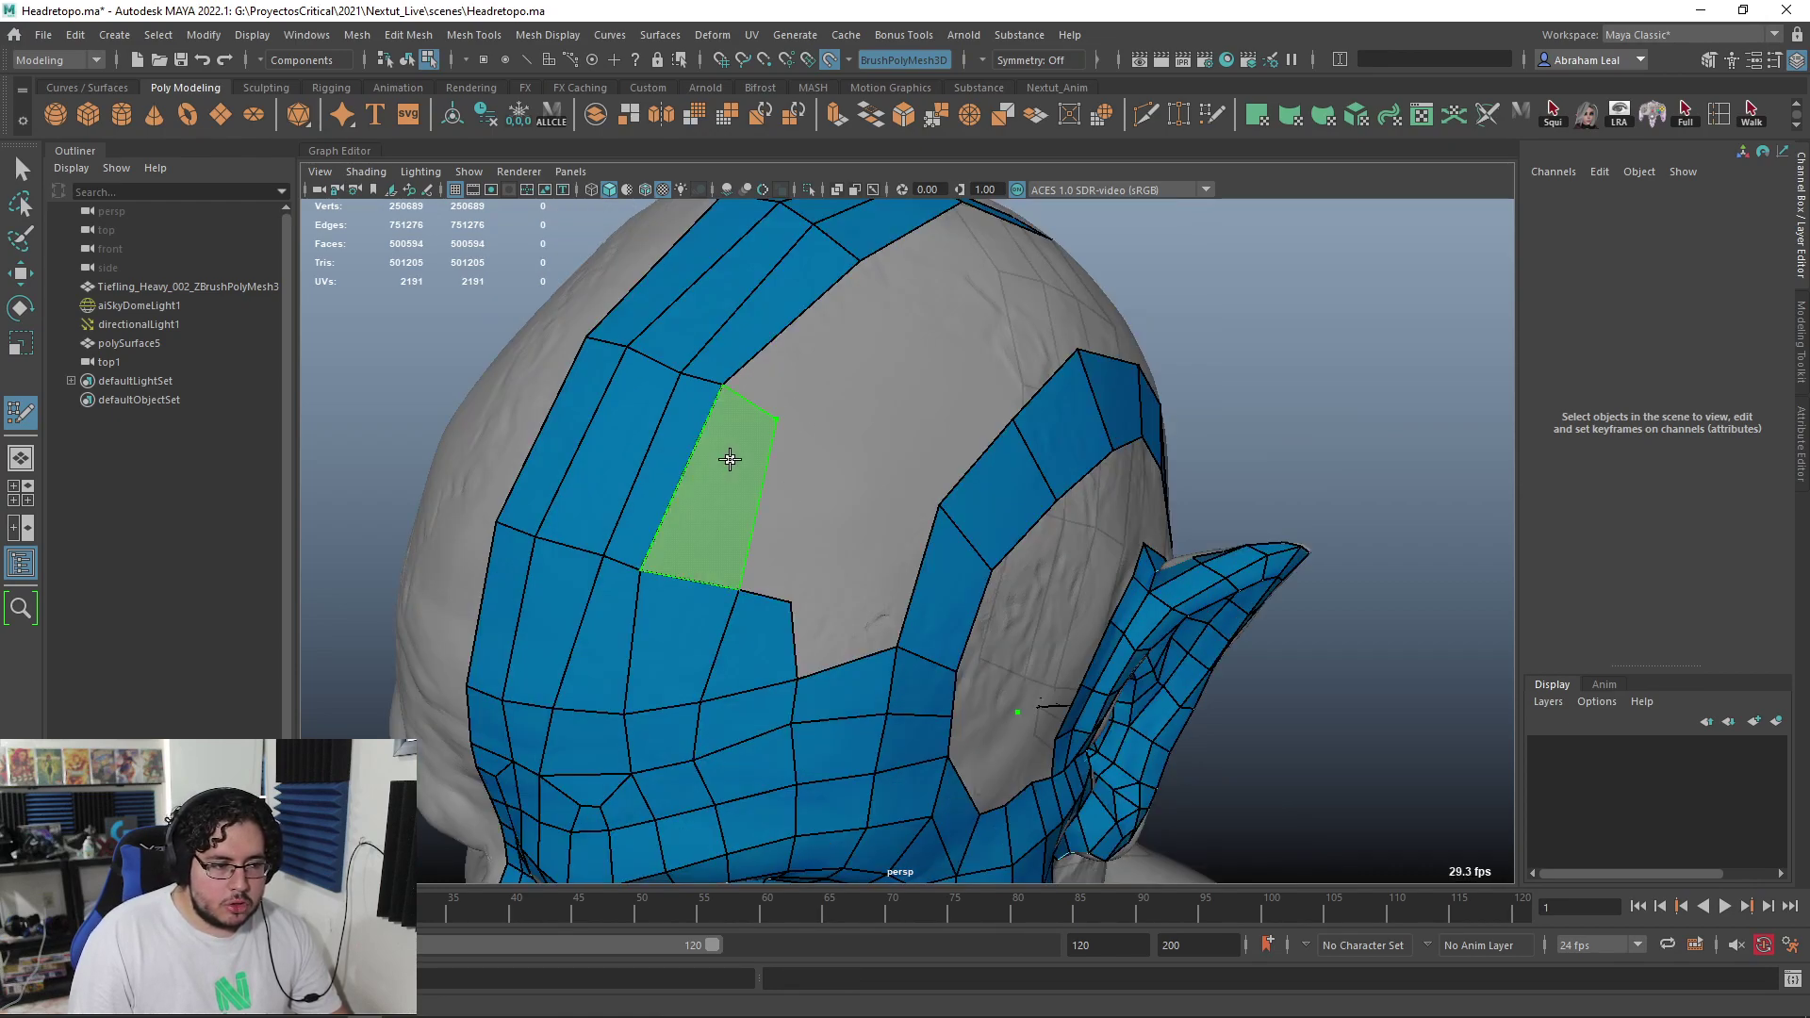
pyautogui.keyDown('shift'); pyautogui.click(730, 459); pyautogui.keyUp('shift')
pyautogui.moveTo(740, 591)
pyautogui.mouseDown()
pyautogui.moveTo(719, 584)
pyautogui.moveTo(800, 583)
pyautogui.mouseUp()
pyautogui.keyDown('shift'); pyautogui.click(790, 517); pyautogui.keyUp('shift')
pyautogui.hotkey('ctrl', 'z')
pyautogui.hotkey('ctrl', 'z')
pyautogui.keyDown('shift'); pyautogui.click(775, 498); pyautogui.keyUp('shift')
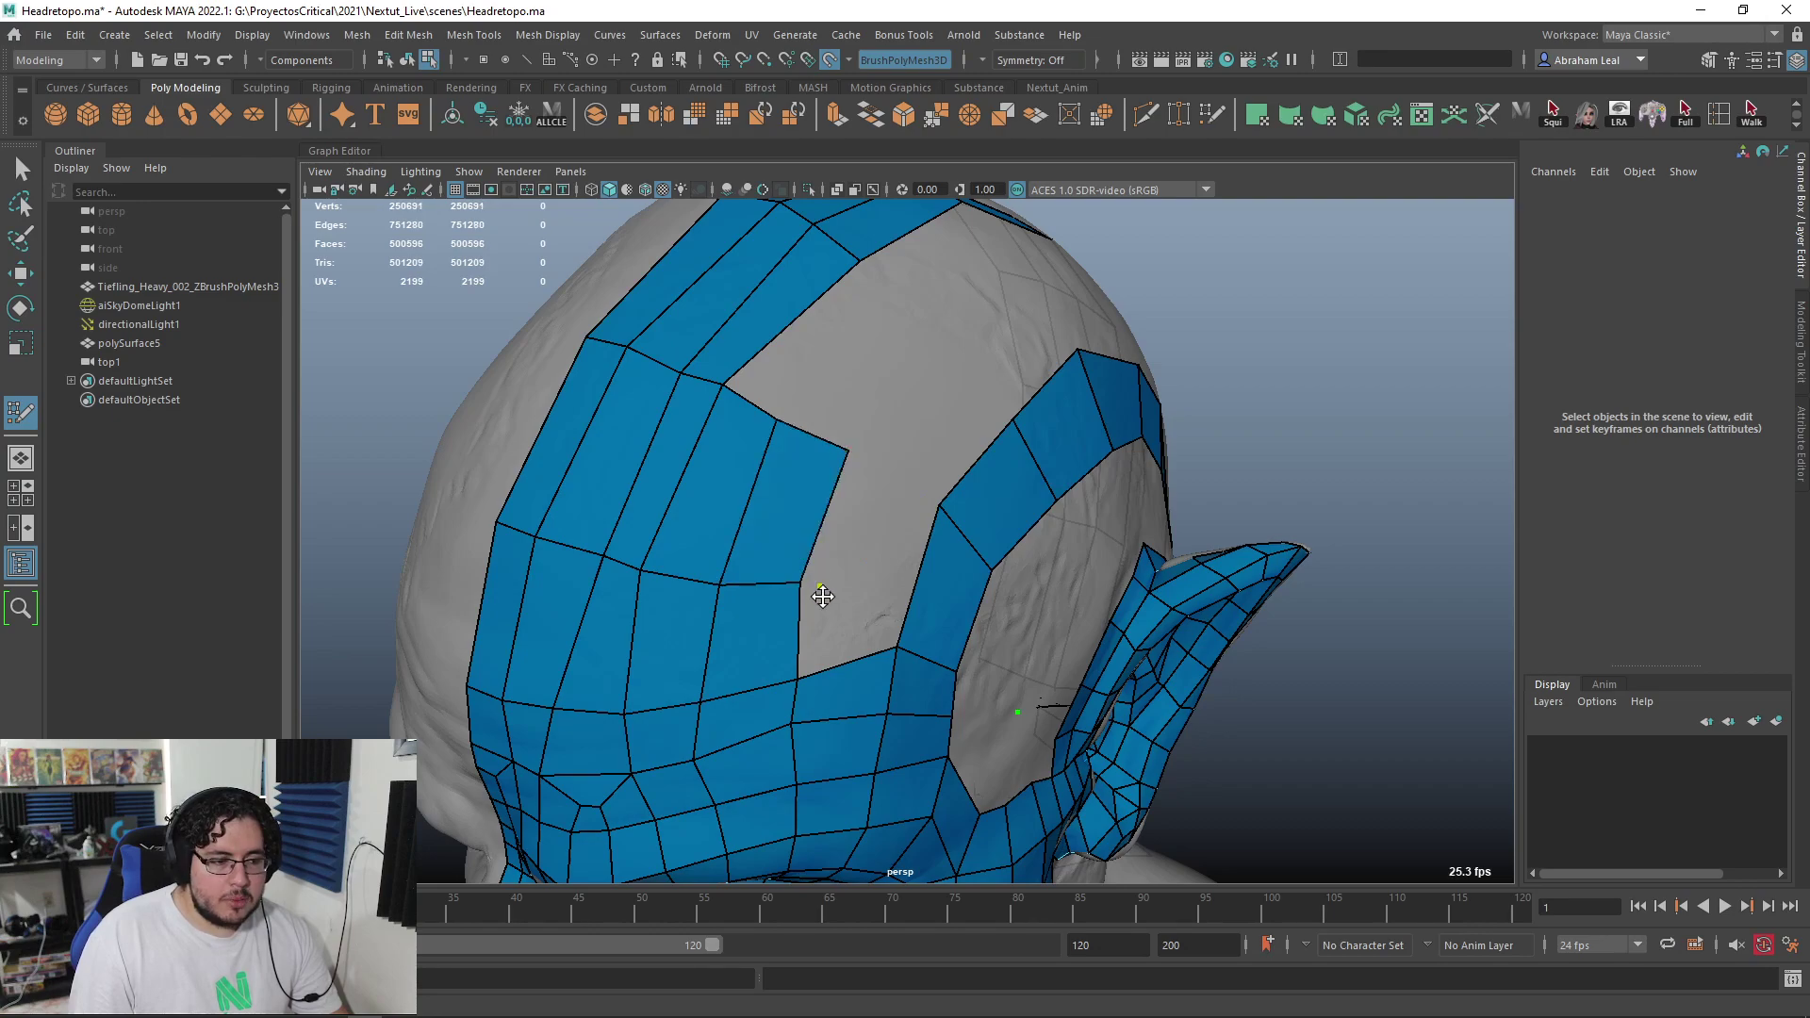
# Fill the side forehead gap between the central patch and the arching strip with quads and insert an edge loop through it
pyautogui.keyDown('alt'); pyautogui.moveTo(939, 349); pyautogui.dragTo(691, 477); pyautogui.keyUp('alt')
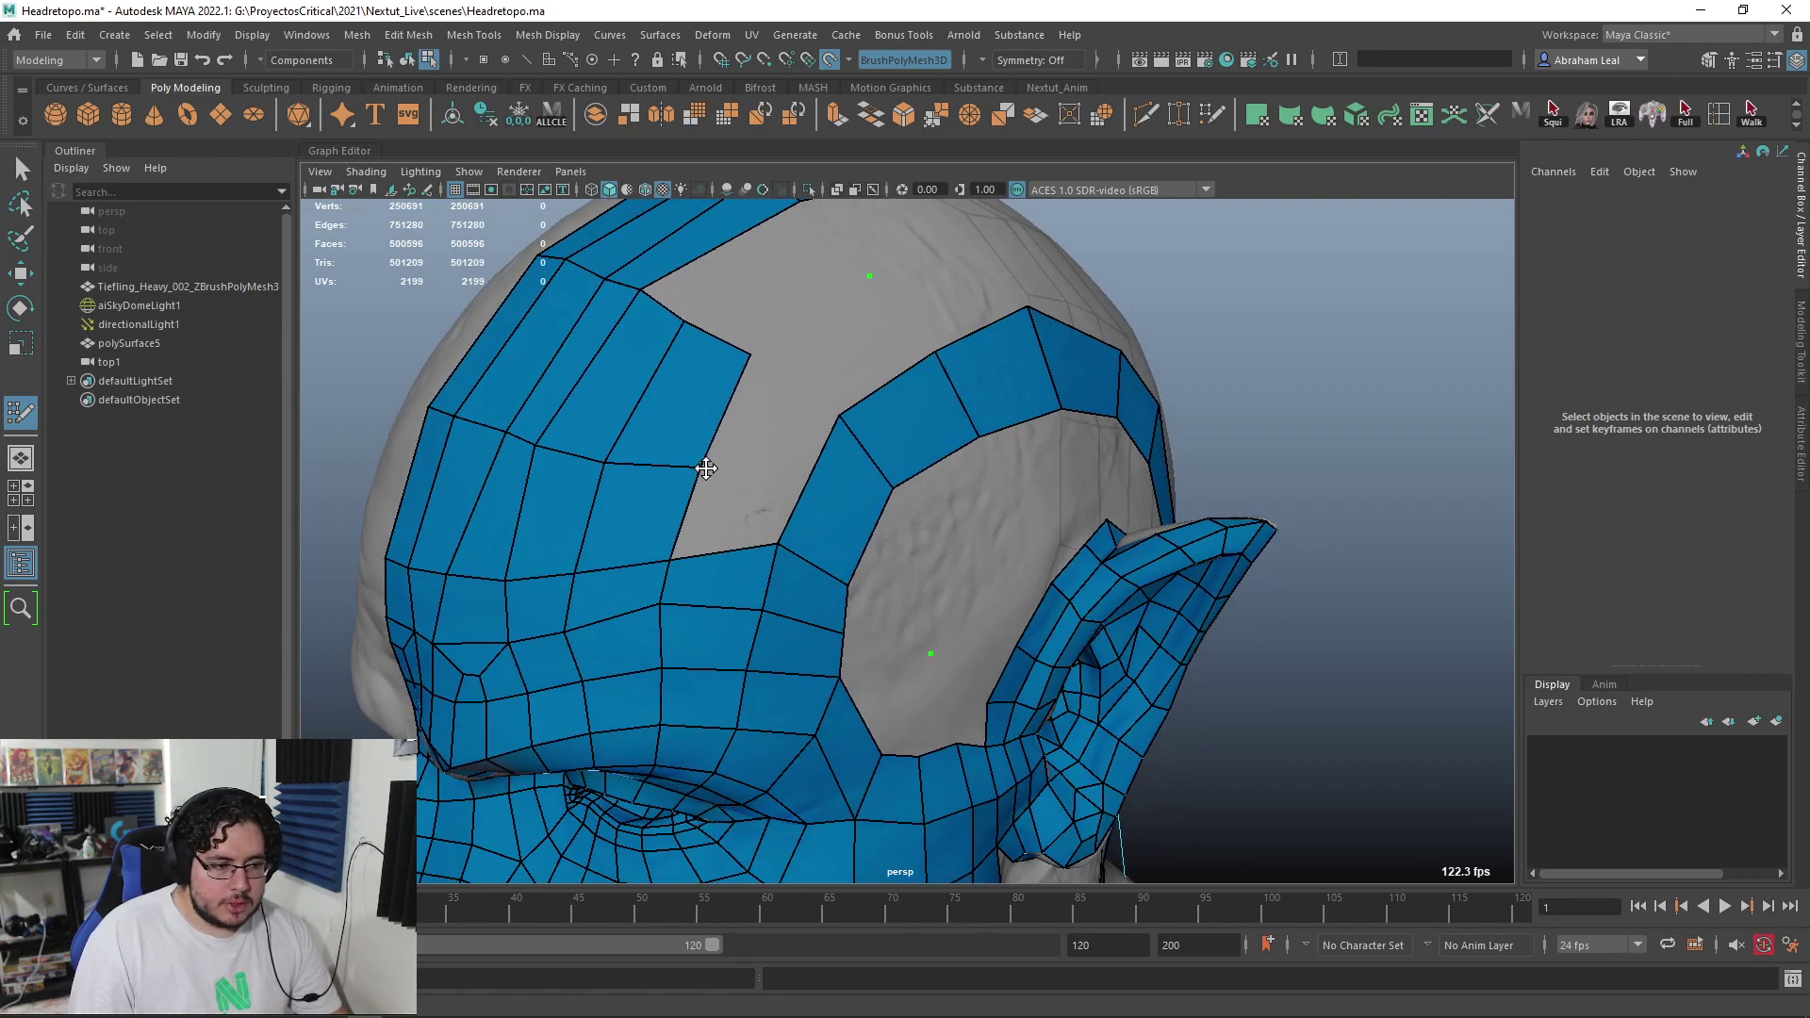
pyautogui.scroll(3, 665, 483)
pyautogui.keyDown('alt'); pyautogui.moveTo(666, 483); pyautogui.dragTo(800, 529, button='middle'); pyautogui.keyUp('alt')
pyautogui.keyDown('alt'); pyautogui.moveTo(800, 529); pyautogui.dragTo(822, 516); pyautogui.keyUp('alt')
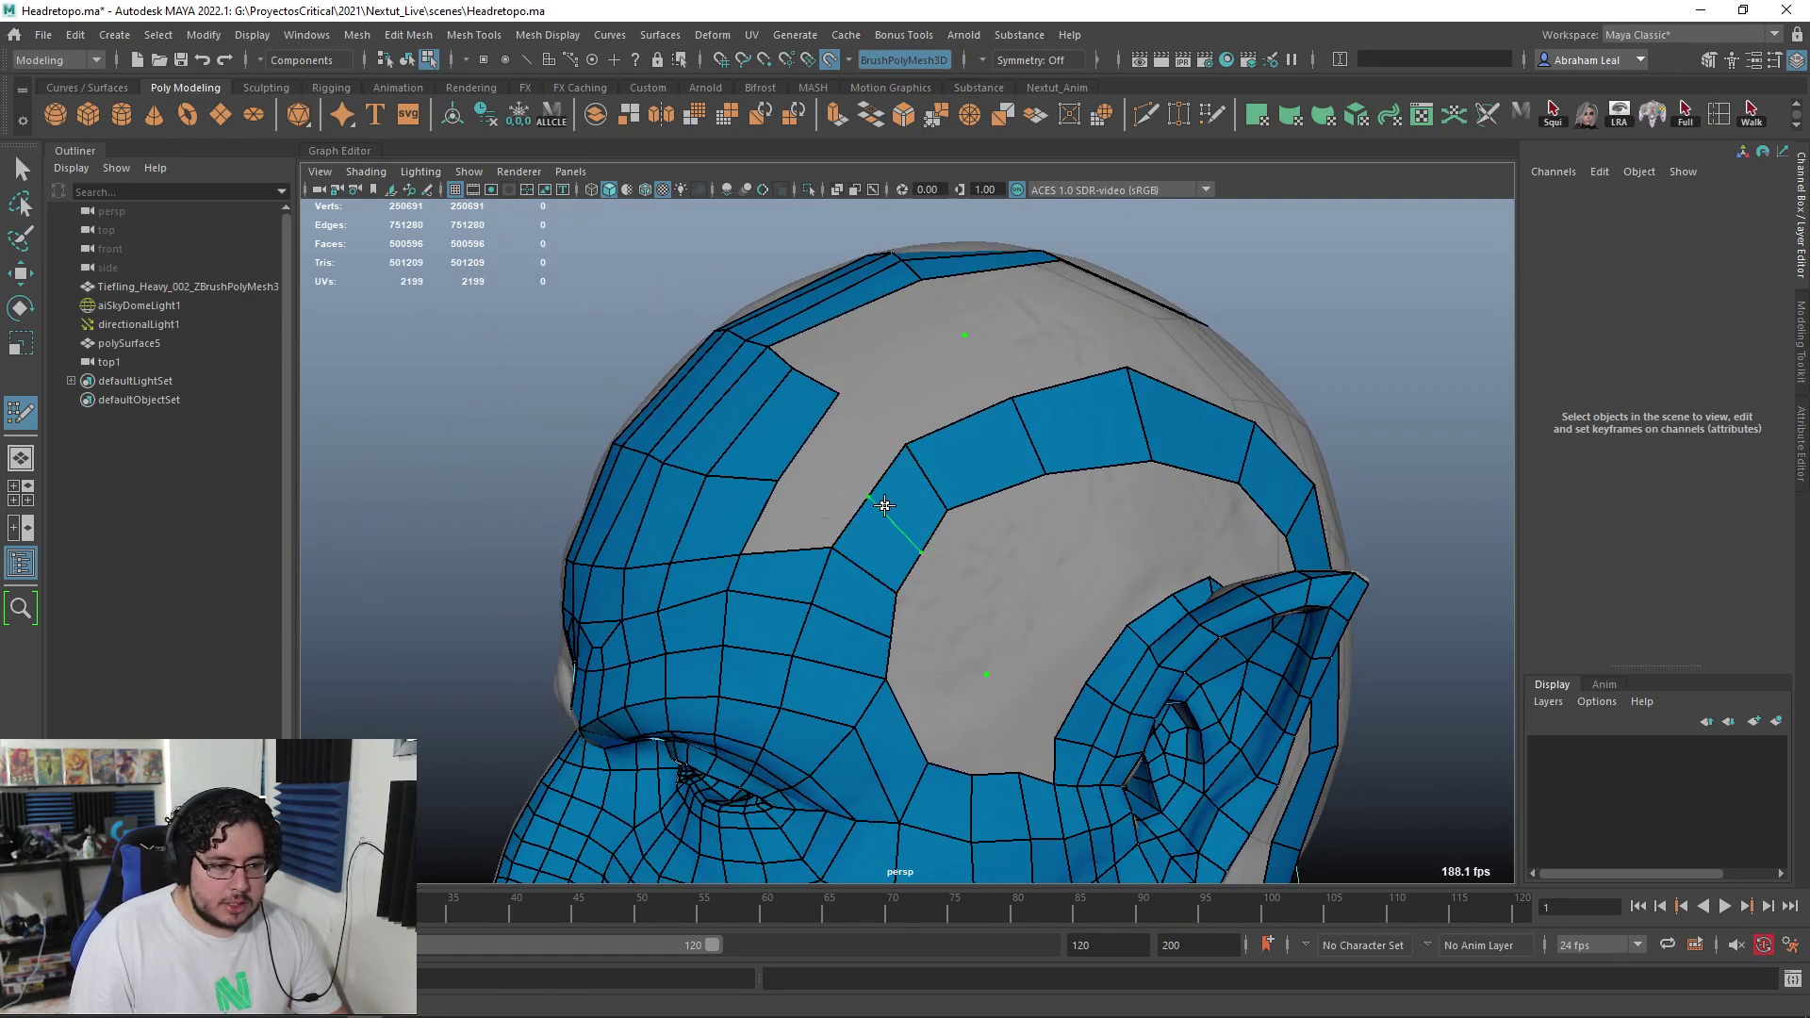
pyautogui.keyDown('shift'); pyautogui.click(853, 453); pyautogui.keyUp('shift')
pyautogui.keyDown('shift'); pyautogui.click(886, 483); pyautogui.keyUp('shift')
pyautogui.moveTo(889, 485)
pyautogui.keyDown('alt'); pyautogui.mouseDown()
pyautogui.moveTo(978, 493)
pyautogui.moveTo(778, 483)
pyautogui.moveTo(703, 501)
pyautogui.moveTo(709, 455)
pyautogui.moveTo(807, 647)
pyautogui.moveTo(879, 577)
pyautogui.mouseUp(); pyautogui.keyUp('alt')
pyautogui.keyDown('ctrl'); pyautogui.click(771, 477); pyautogui.keyUp('ctrl')
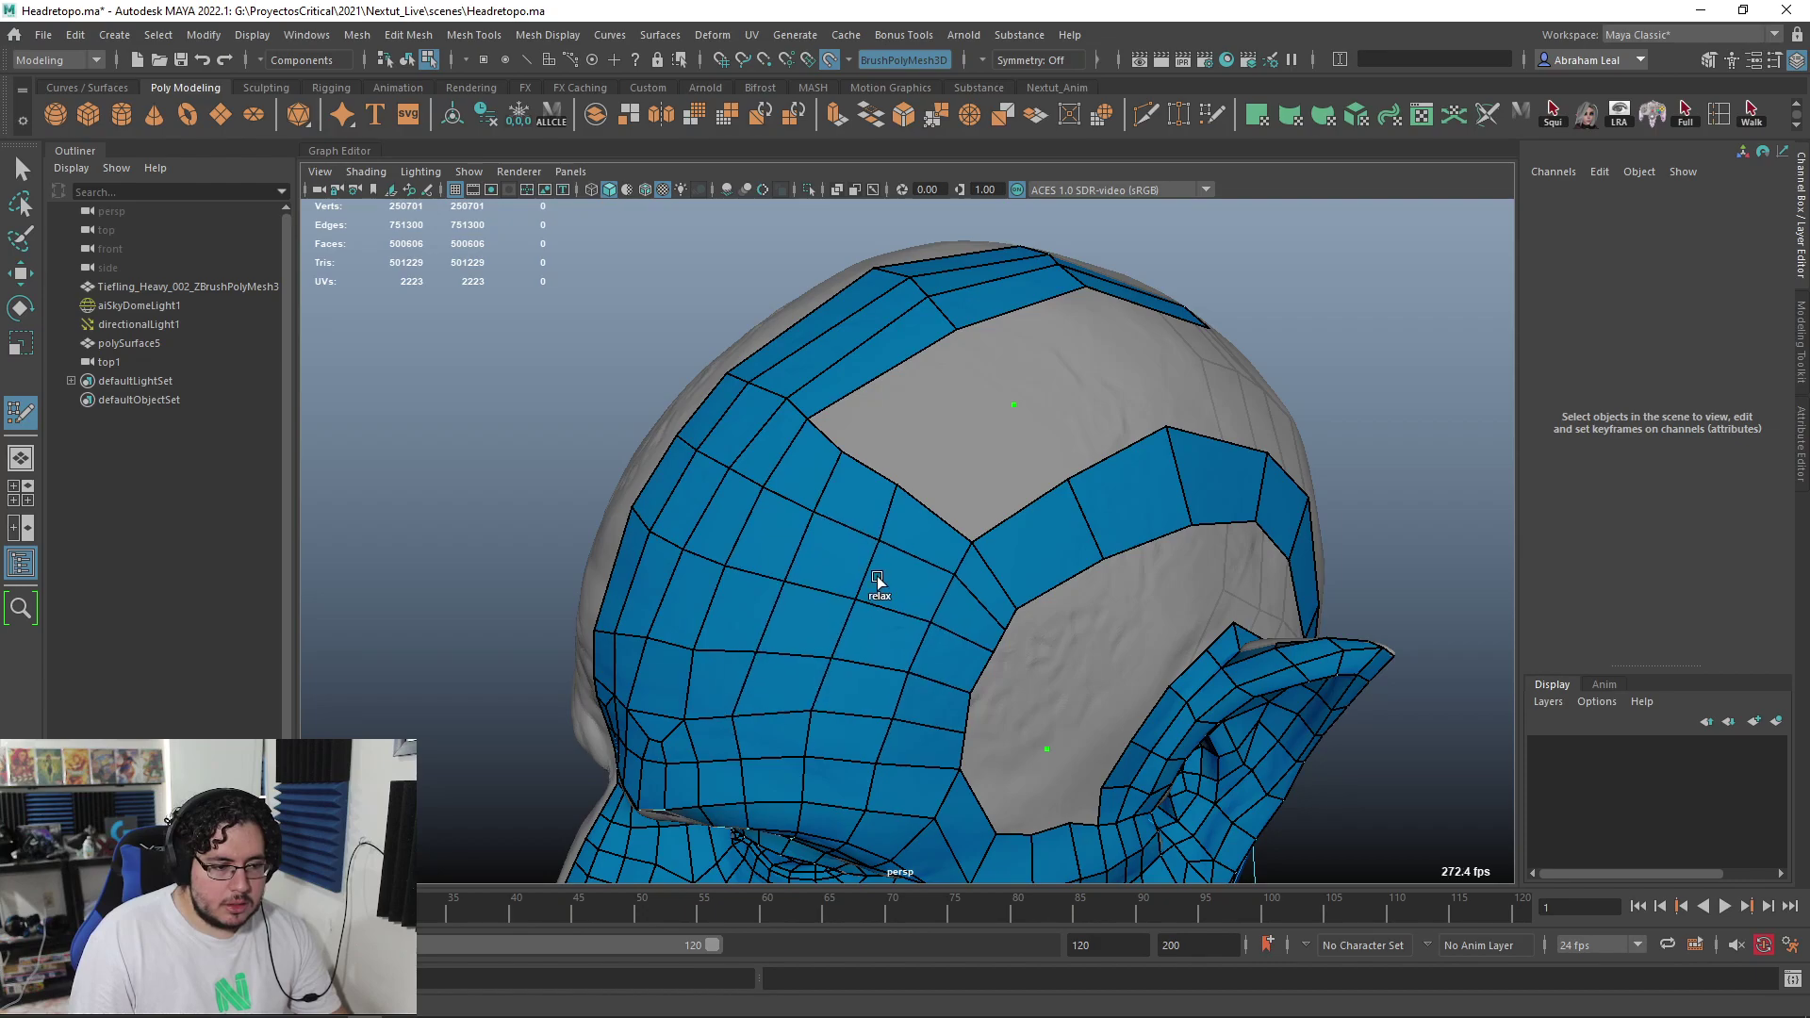
# Insert further edge loops across the side forehead and the central strips to even out the quad density
pyautogui.moveTo(869, 643)
pyautogui.keyDown('alt'); pyautogui.mouseDown()
pyautogui.moveTo(981, 513)
pyautogui.moveTo(707, 569)
pyautogui.moveTo(771, 581)
pyautogui.moveTo(884, 545)
pyautogui.moveTo(976, 566)
pyautogui.mouseUp(); pyautogui.keyUp('alt')
pyautogui.moveTo(976, 565)
pyautogui.keyDown('alt'); pyautogui.mouseDown()
pyautogui.moveTo(880, 549)
pyautogui.moveTo(817, 578)
pyautogui.mouseUp(); pyautogui.keyUp('alt')
pyautogui.keyDown('alt'); pyautogui.moveTo(864, 443); pyautogui.dragTo(812, 516); pyautogui.keyUp('alt')
pyautogui.keyDown('ctrl'); pyautogui.click(784, 490); pyautogui.keyUp('ctrl')
pyautogui.keyDown('ctrl'); pyautogui.click(920, 426); pyautogui.keyUp('ctrl')
pyautogui.moveTo(920, 426)
pyautogui.keyDown('alt'); pyautogui.mouseDown()
pyautogui.moveTo(1071, 501)
pyautogui.moveTo(978, 517)
pyautogui.moveTo(952, 407)
pyautogui.moveTo(914, 388)
pyautogui.moveTo(1006, 432)
pyautogui.moveTo(1018, 521)
pyautogui.mouseUp(); pyautogui.keyUp('alt')
pyautogui.keyDown('ctrl'); pyautogui.keyDown('shift'); pyautogui.click(871, 410); pyautogui.keyUp('shift'); pyautogui.keyUp('ctrl')
pyautogui.keyDown('ctrl'); pyautogui.click(871, 410); pyautogui.keyUp('ctrl')
# Relax the side forehead topology and add the first quads to the crown gap beside the central strips
pyautogui.moveTo(990, 587)
pyautogui.keyDown('shift'); pyautogui.mouseDown()
pyautogui.moveTo(1079, 603)
pyautogui.moveTo(801, 594)
pyautogui.moveTo(990, 675)
pyautogui.moveTo(1151, 691)
pyautogui.moveTo(1133, 698)
pyautogui.mouseUp(); pyautogui.keyUp('shift')
pyautogui.moveTo(876, 669); pyautogui.dragTo(889, 673)
pyautogui.moveTo(779, 664)
pyautogui.keyDown('alt'); pyautogui.mouseDown()
pyautogui.moveTo(1043, 578)
pyautogui.moveTo(813, 619)
pyautogui.mouseUp(); pyautogui.keyUp('alt')
pyautogui.click(928, 547)
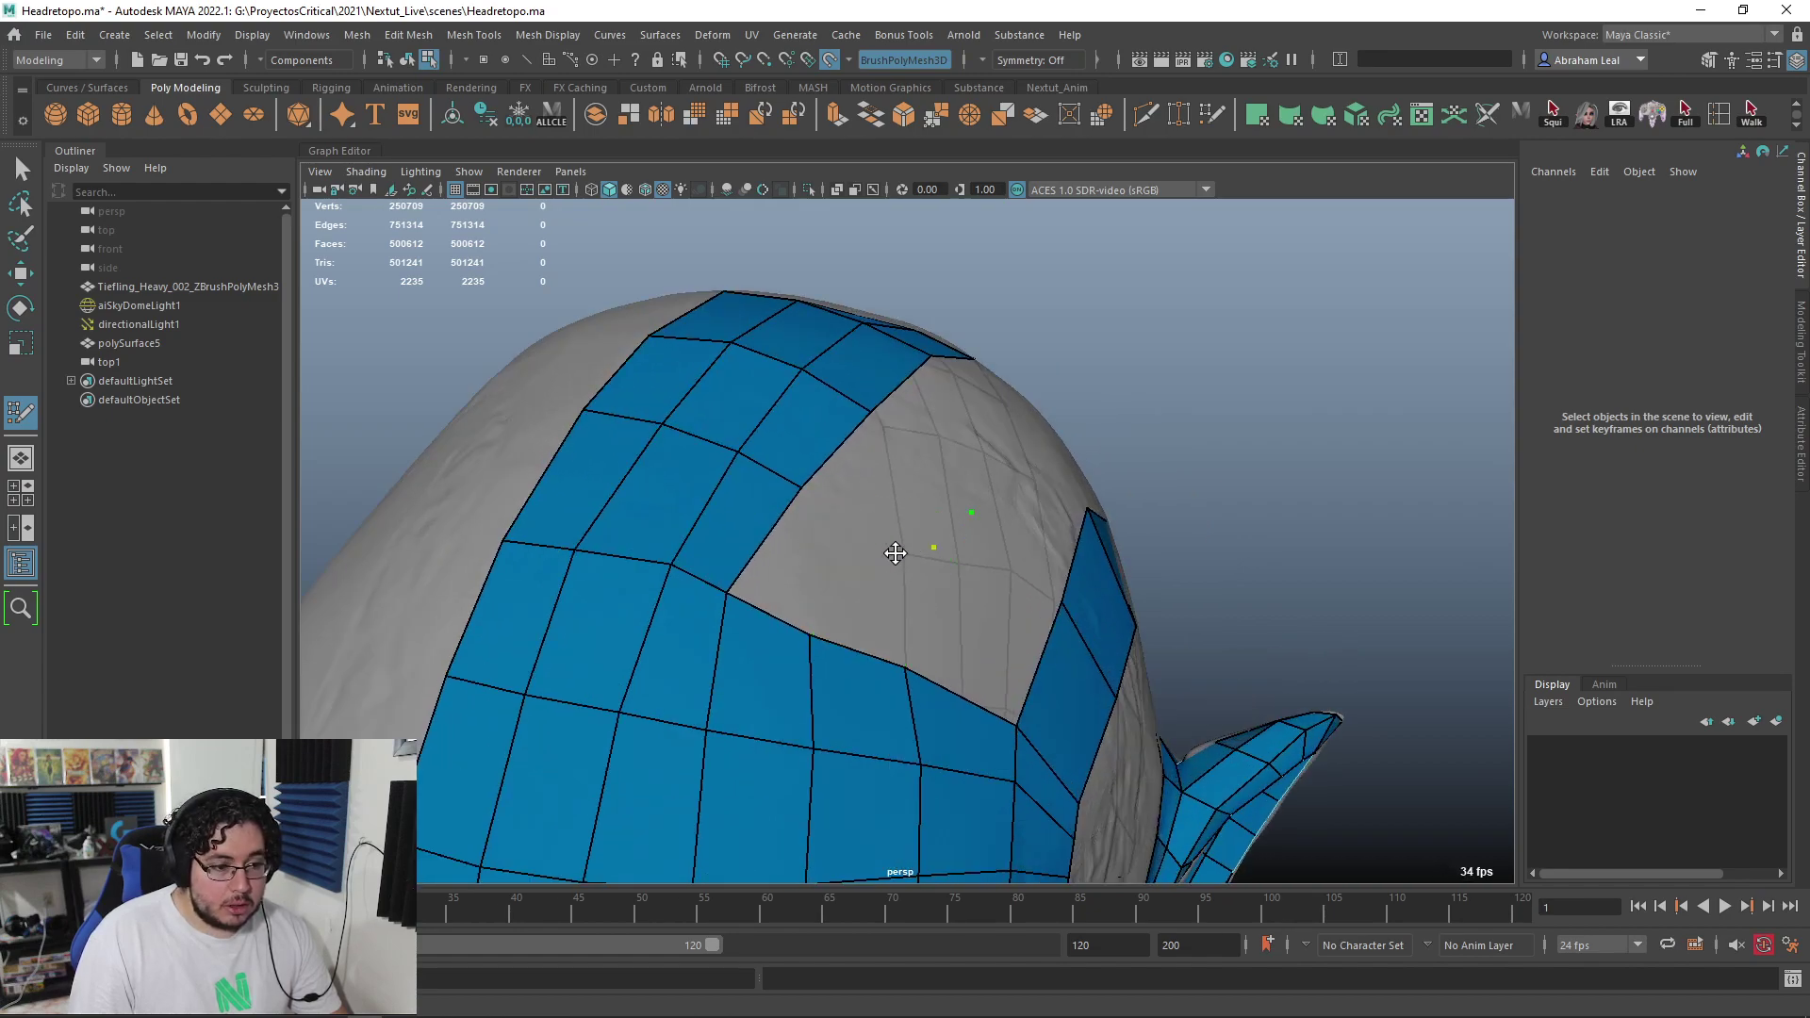
pyautogui.keyDown('shift'); pyautogui.click(837, 575); pyautogui.keyUp('shift')
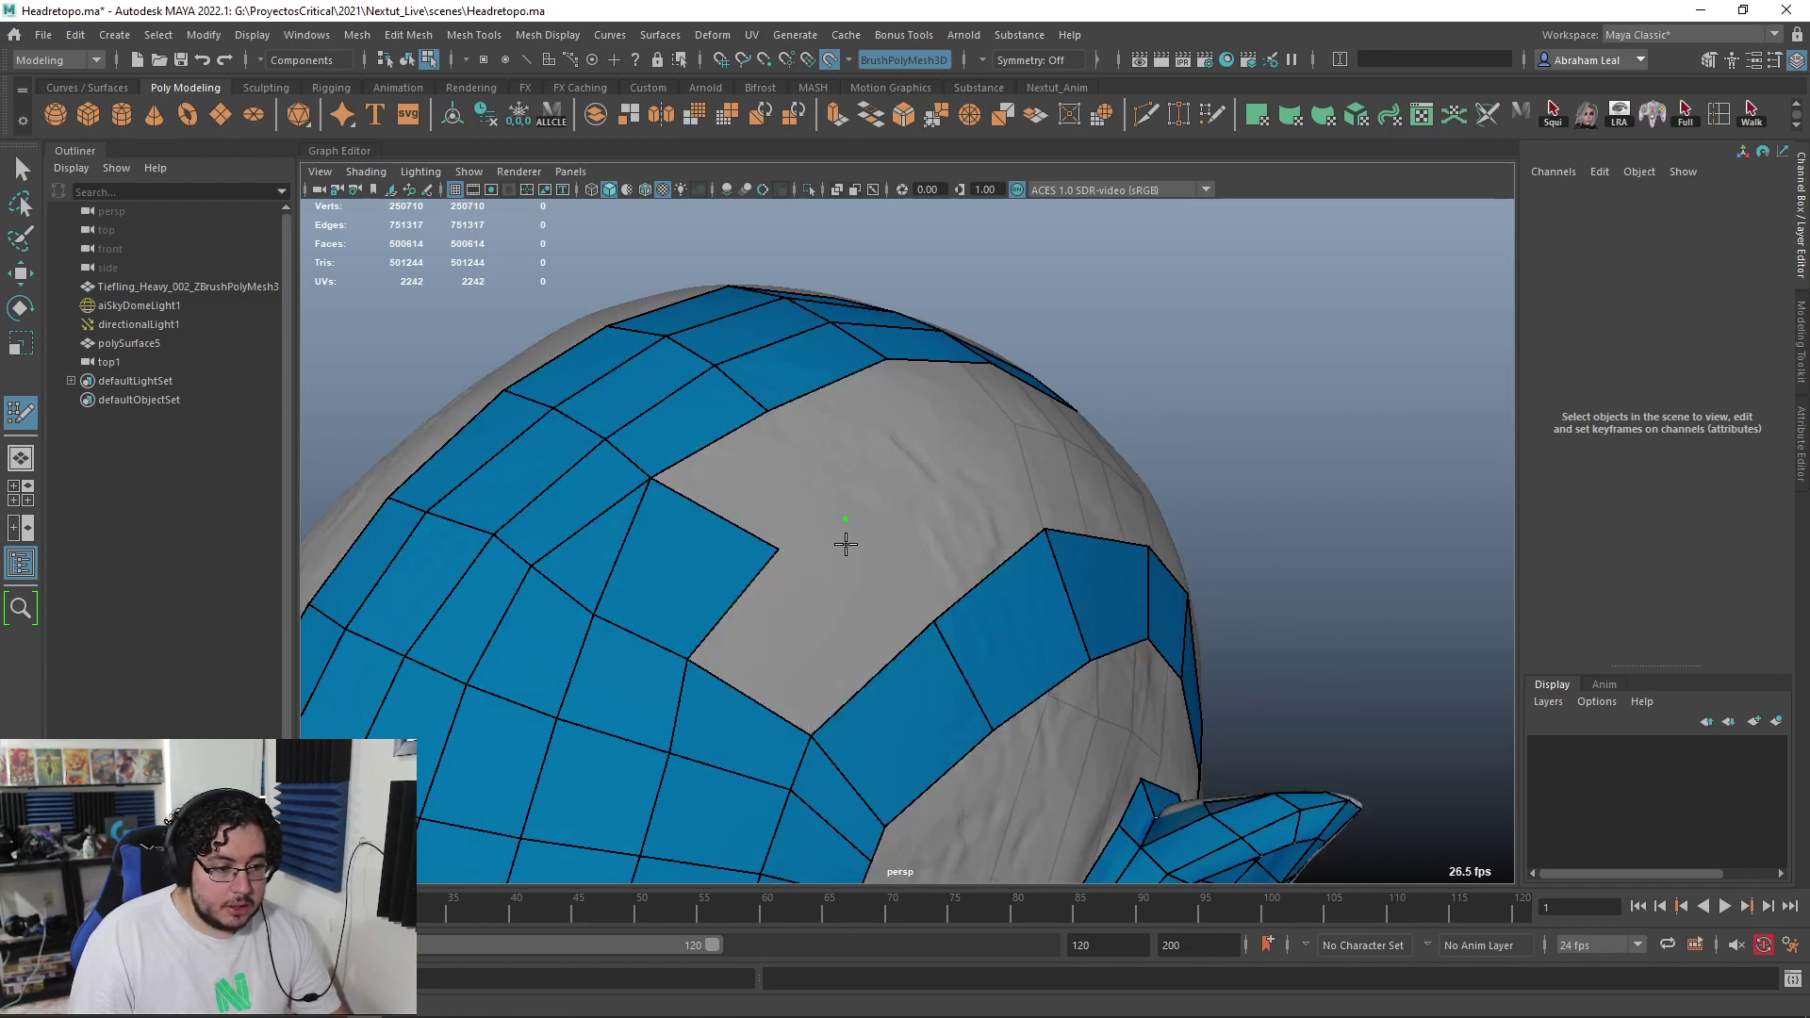
pyautogui.keyDown('shift'); pyautogui.click(848, 541); pyautogui.keyUp('shift')
pyautogui.moveTo(843, 523)
pyautogui.mouseDown()
pyautogui.moveTo(935, 620)
pyautogui.moveTo(659, 683)
pyautogui.moveTo(691, 671)
pyautogui.moveTo(656, 654)
pyautogui.moveTo(777, 754)
pyautogui.moveTo(752, 625)
pyautogui.moveTo(879, 492)
pyautogui.mouseUp()
pyautogui.keyDown('shift'); pyautogui.click(787, 569); pyautogui.keyUp('shift')
pyautogui.hotkey('ctrl', 'z')
pyautogui.keyDown('shift'); pyautogui.click(822, 583); pyautogui.keyUp('shift')
pyautogui.moveTo(685, 572); pyautogui.dragTo(603, 537)
pyautogui.keyDown('shift'); pyautogui.click(779, 501); pyautogui.keyUp('shift')
pyautogui.keyDown('shift'); pyautogui.click(683, 510); pyautogui.keyUp('shift')
pyautogui.keyDown('alt'); pyautogui.moveTo(602, 537); pyautogui.dragTo(779, 520, button='right'); pyautogui.keyUp('alt')
pyautogui.moveTo(780, 520)
pyautogui.keyDown('alt'); pyautogui.mouseDown()
pyautogui.moveTo(853, 524)
pyautogui.moveTo(832, 477)
pyautogui.moveTo(994, 594)
pyautogui.mouseUp(); pyautogui.keyUp('alt')
pyautogui.hotkey('ctrl', 'z')
pyautogui.hotkey('ctrl', 'z')
pyautogui.hotkey('ctrl', 'z')
pyautogui.hotkey('ctrl', 'z')
pyautogui.hotkey('ctrl', 'z')
pyautogui.hotkey('ctrl', 'z')
# Fill the front of the crown gap with quads between the central strips and the arching strip, shifting vertices for even spacing
pyautogui.keyDown('shift'); pyautogui.click(727, 527); pyautogui.keyUp('shift')
pyautogui.click(912, 459)
pyautogui.keyDown('shift'); pyautogui.click(896, 452); pyautogui.keyUp('shift')
pyautogui.moveTo(905, 433); pyautogui.dragTo(900, 405)
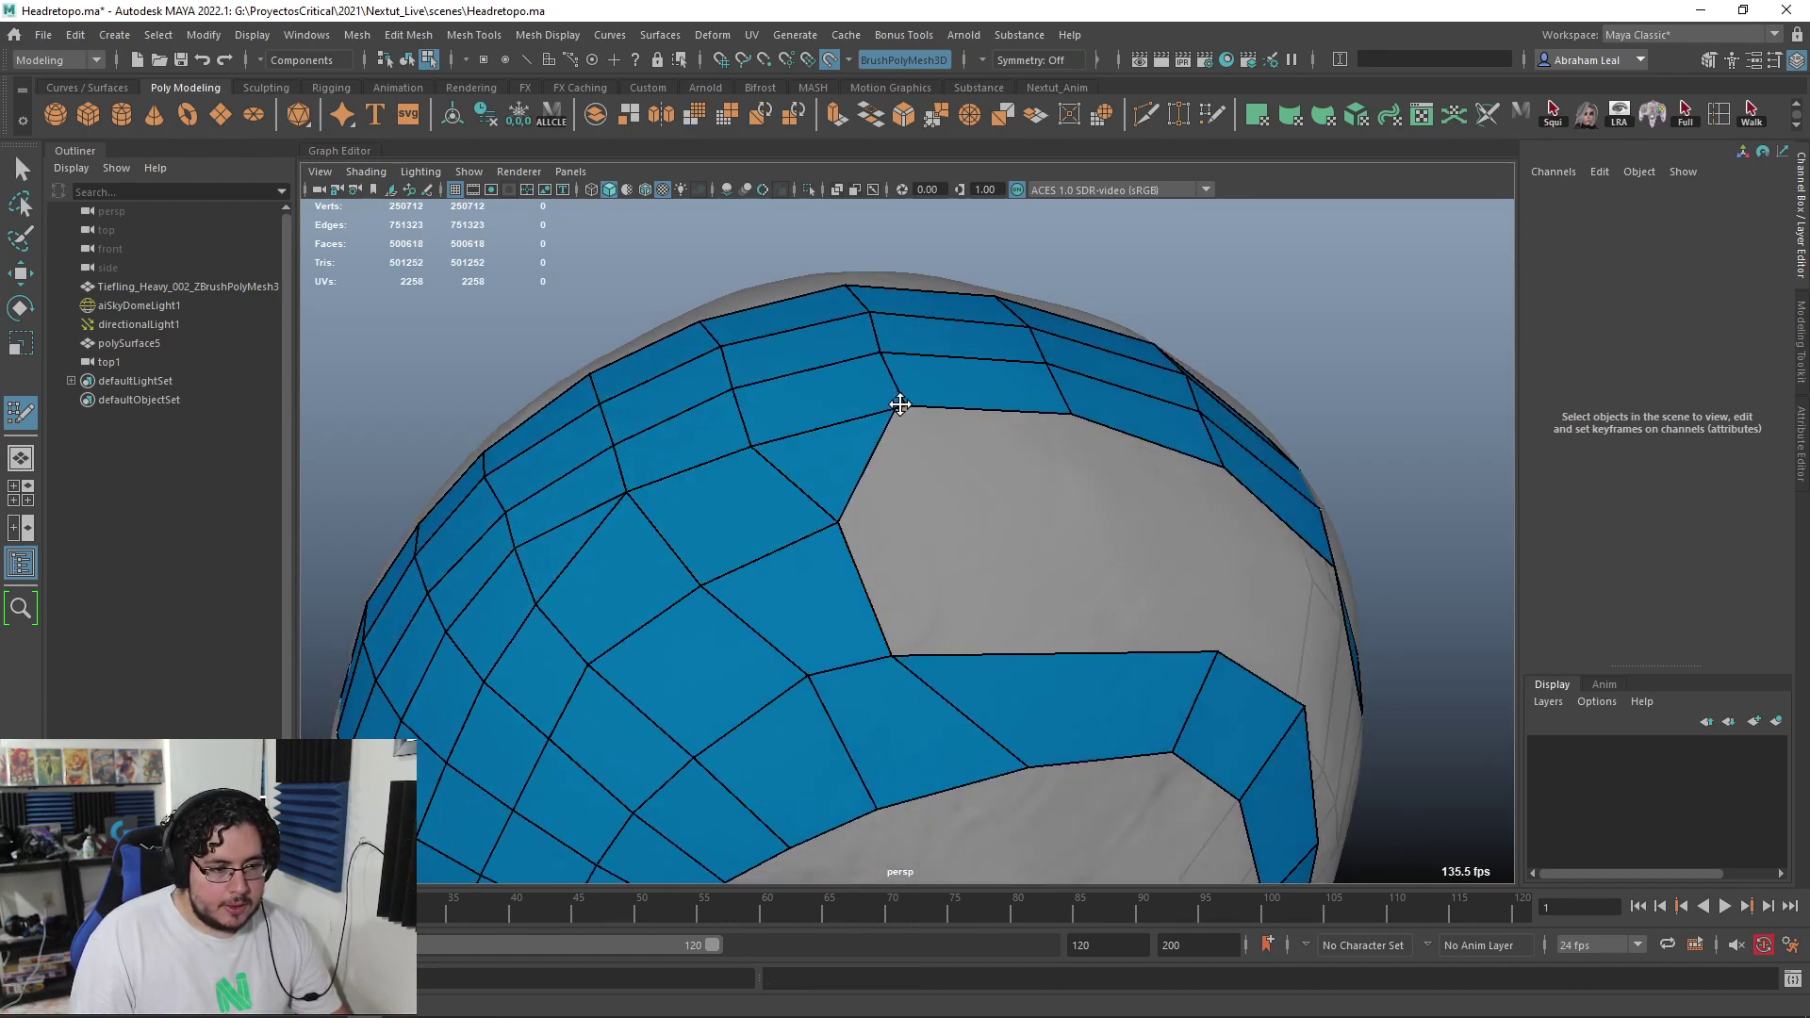
pyautogui.moveTo(889, 657); pyautogui.dragTo(926, 627)
pyautogui.moveTo(846, 749); pyautogui.dragTo(882, 495)
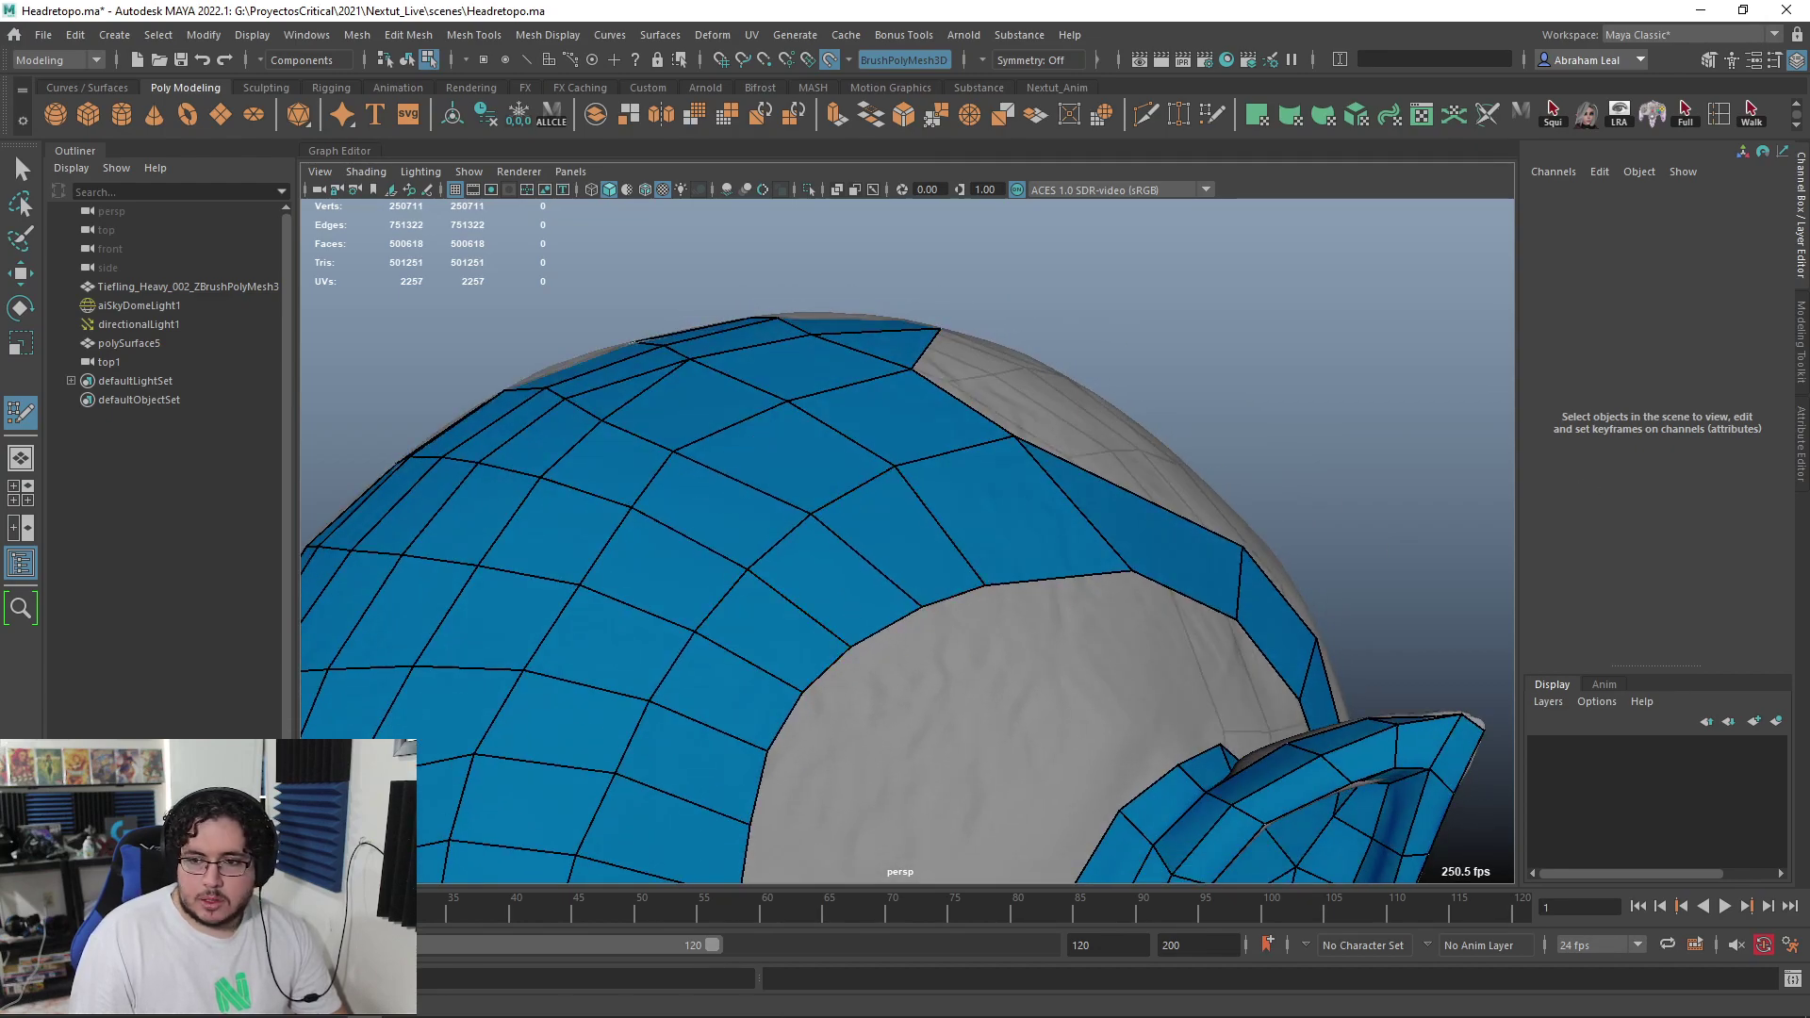
# Fill a column of quads along the front edge of the temple gap, from the cheek up to the arching strip
pyautogui.moveTo(1167, 545)
pyautogui.keyDown('alt'); pyautogui.mouseDown()
pyautogui.moveTo(989, 477)
pyautogui.moveTo(815, 494)
pyautogui.moveTo(885, 448)
pyautogui.moveTo(912, 345)
pyautogui.moveTo(808, 454)
pyautogui.moveTo(840, 468)
pyautogui.moveTo(804, 533)
pyautogui.mouseUp(); pyautogui.keyUp('alt')
pyautogui.scroll(4, 804, 534)
pyautogui.moveTo(725, 465); pyautogui.dragTo(731, 487)
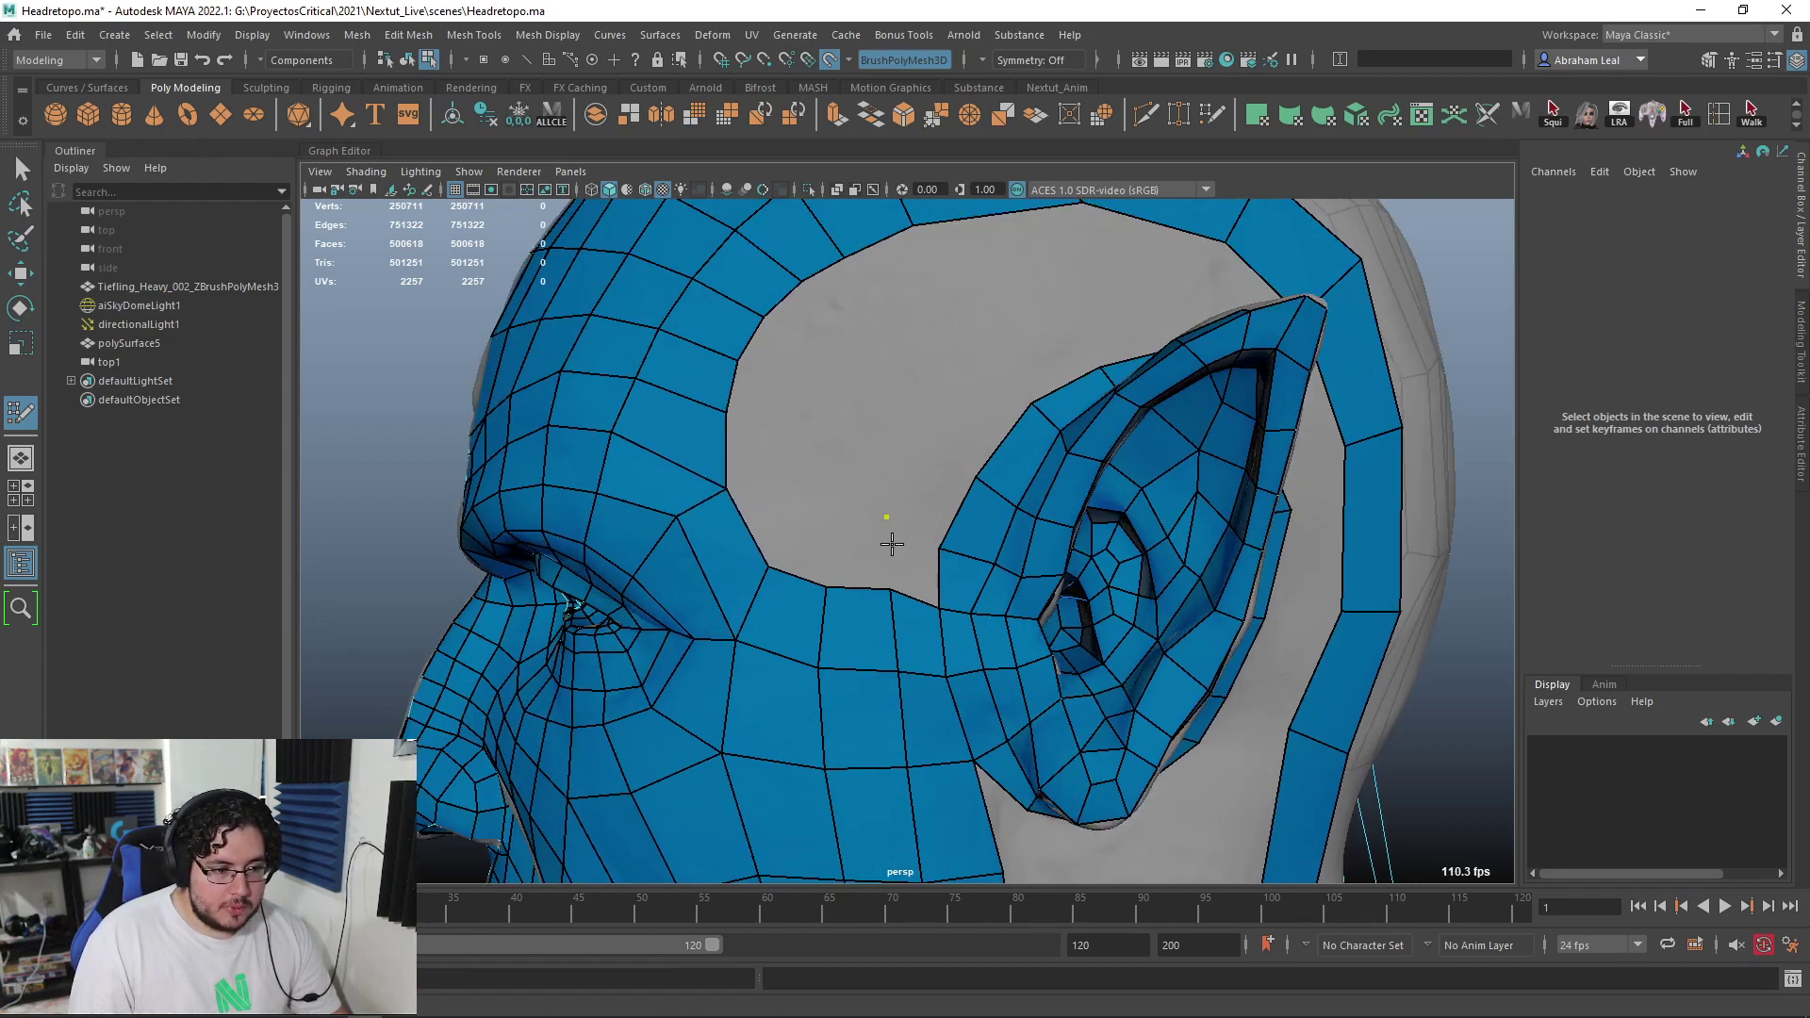
pyautogui.keyDown('shift'); pyautogui.click(857, 531); pyautogui.keyUp('shift')
pyautogui.keyDown('shift'); pyautogui.click(832, 559); pyautogui.keyUp('shift')
pyautogui.keyDown('shift'); pyautogui.click(813, 559); pyautogui.keyUp('shift')
pyautogui.moveTo(828, 570); pyautogui.dragTo(816, 512)
pyautogui.keyDown('shift'); pyautogui.click(815, 409); pyautogui.keyUp('shift')
pyautogui.moveTo(816, 421)
pyautogui.keyDown('alt'); pyautogui.mouseDown()
pyautogui.moveTo(816, 537)
pyautogui.moveTo(732, 503)
pyautogui.moveTo(752, 479)
pyautogui.mouseUp(); pyautogui.keyUp('alt')
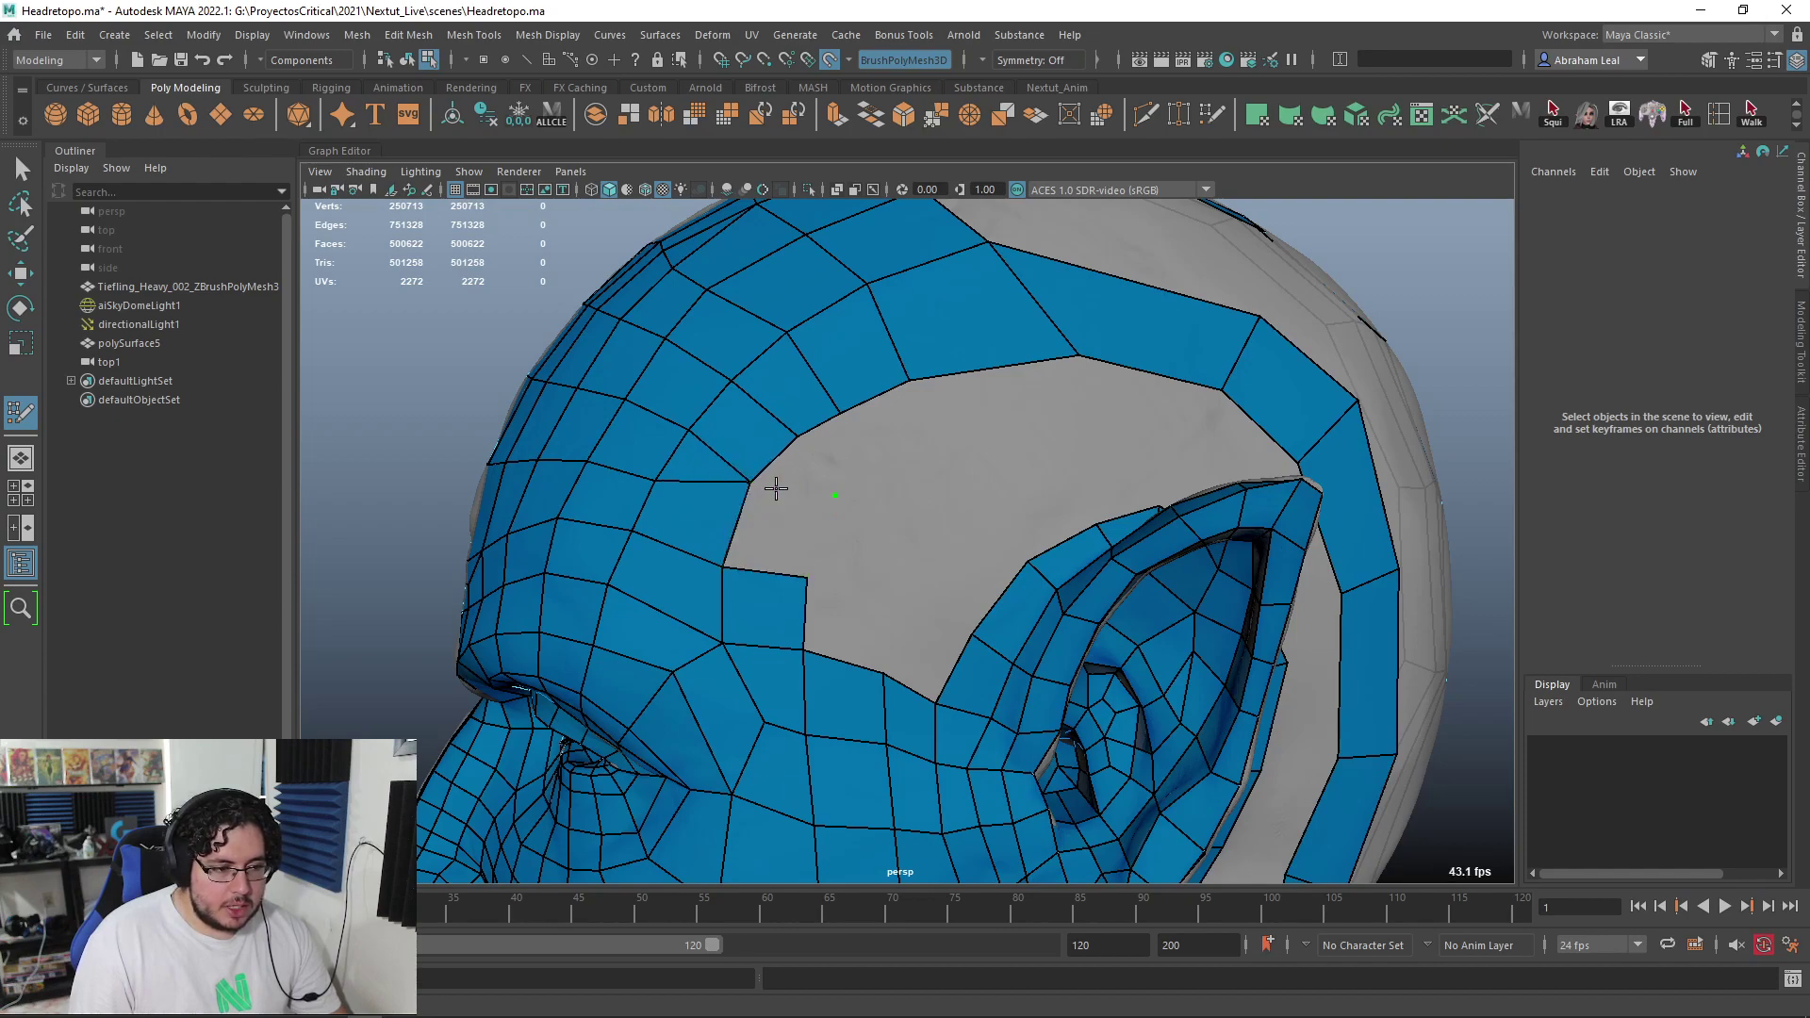
pyautogui.keyDown('shift'); pyautogui.click(775, 495); pyautogui.keyUp('shift')
pyautogui.keyDown('shift'); pyautogui.click(826, 429); pyautogui.keyUp('shift')
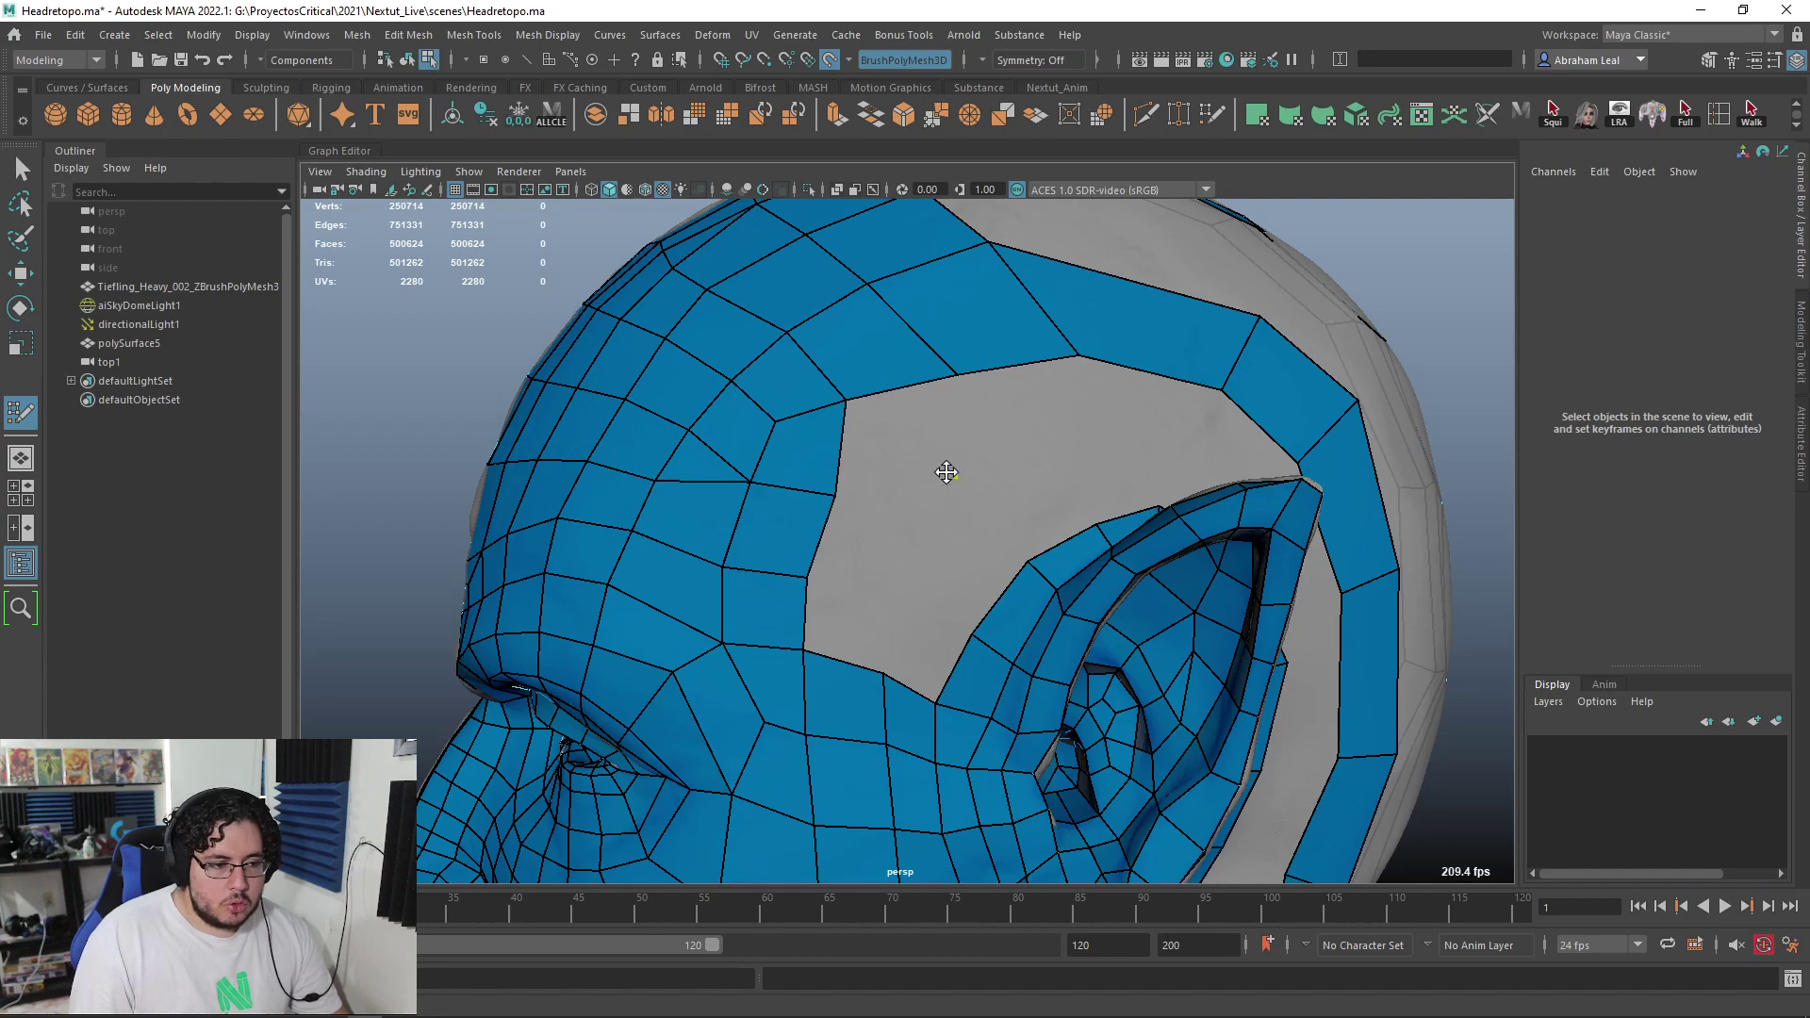
# Extend a row of two quads along the underside of the arching strip toward the area above the ear
pyautogui.keyDown('shift'); pyautogui.click(1036, 455); pyautogui.keyUp('shift')
pyautogui.keyDown('alt'); pyautogui.moveTo(1036, 455); pyautogui.dragTo(1038, 473); pyautogui.keyUp('alt')
pyautogui.keyDown('shift'); pyautogui.click(932, 487); pyautogui.keyUp('shift')
pyautogui.hotkey('ctrl', 'z')
pyautogui.keyDown('shift'); pyautogui.click(930, 483); pyautogui.keyUp('shift')
pyautogui.moveTo(929, 484)
pyautogui.keyDown('alt'); pyautogui.mouseDown()
pyautogui.moveTo(767, 465)
pyautogui.moveTo(966, 570)
pyautogui.moveTo(707, 428)
pyautogui.mouseUp(); pyautogui.keyUp('alt')
pyautogui.moveTo(852, 456)
pyautogui.keyDown('alt'); pyautogui.mouseDown()
pyautogui.moveTo(799, 507)
pyautogui.moveTo(934, 544)
pyautogui.mouseUp(); pyautogui.keyUp('alt')
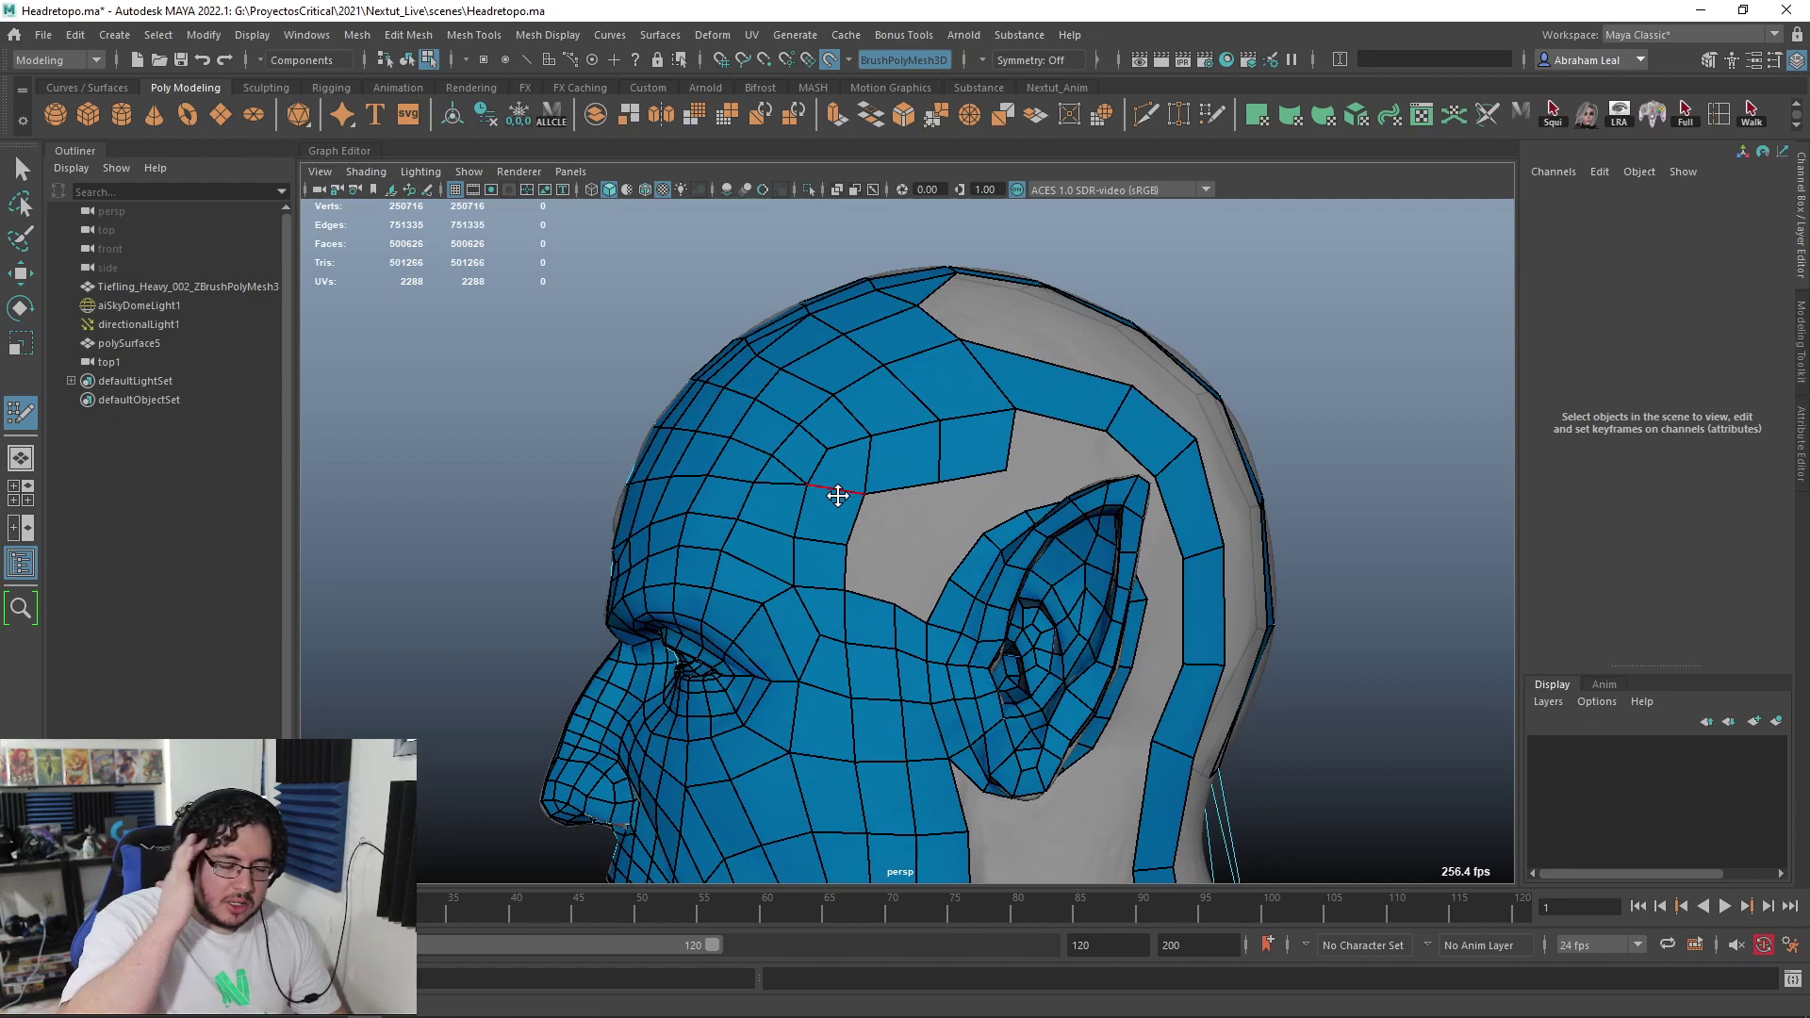
# Fill the rest of the temple gap up to the front of the ear with quads and move the upper corner vertex backward
pyautogui.keyDown('alt'); pyautogui.moveTo(838, 496); pyautogui.dragTo(950, 524, button='right'); pyautogui.keyUp('alt')
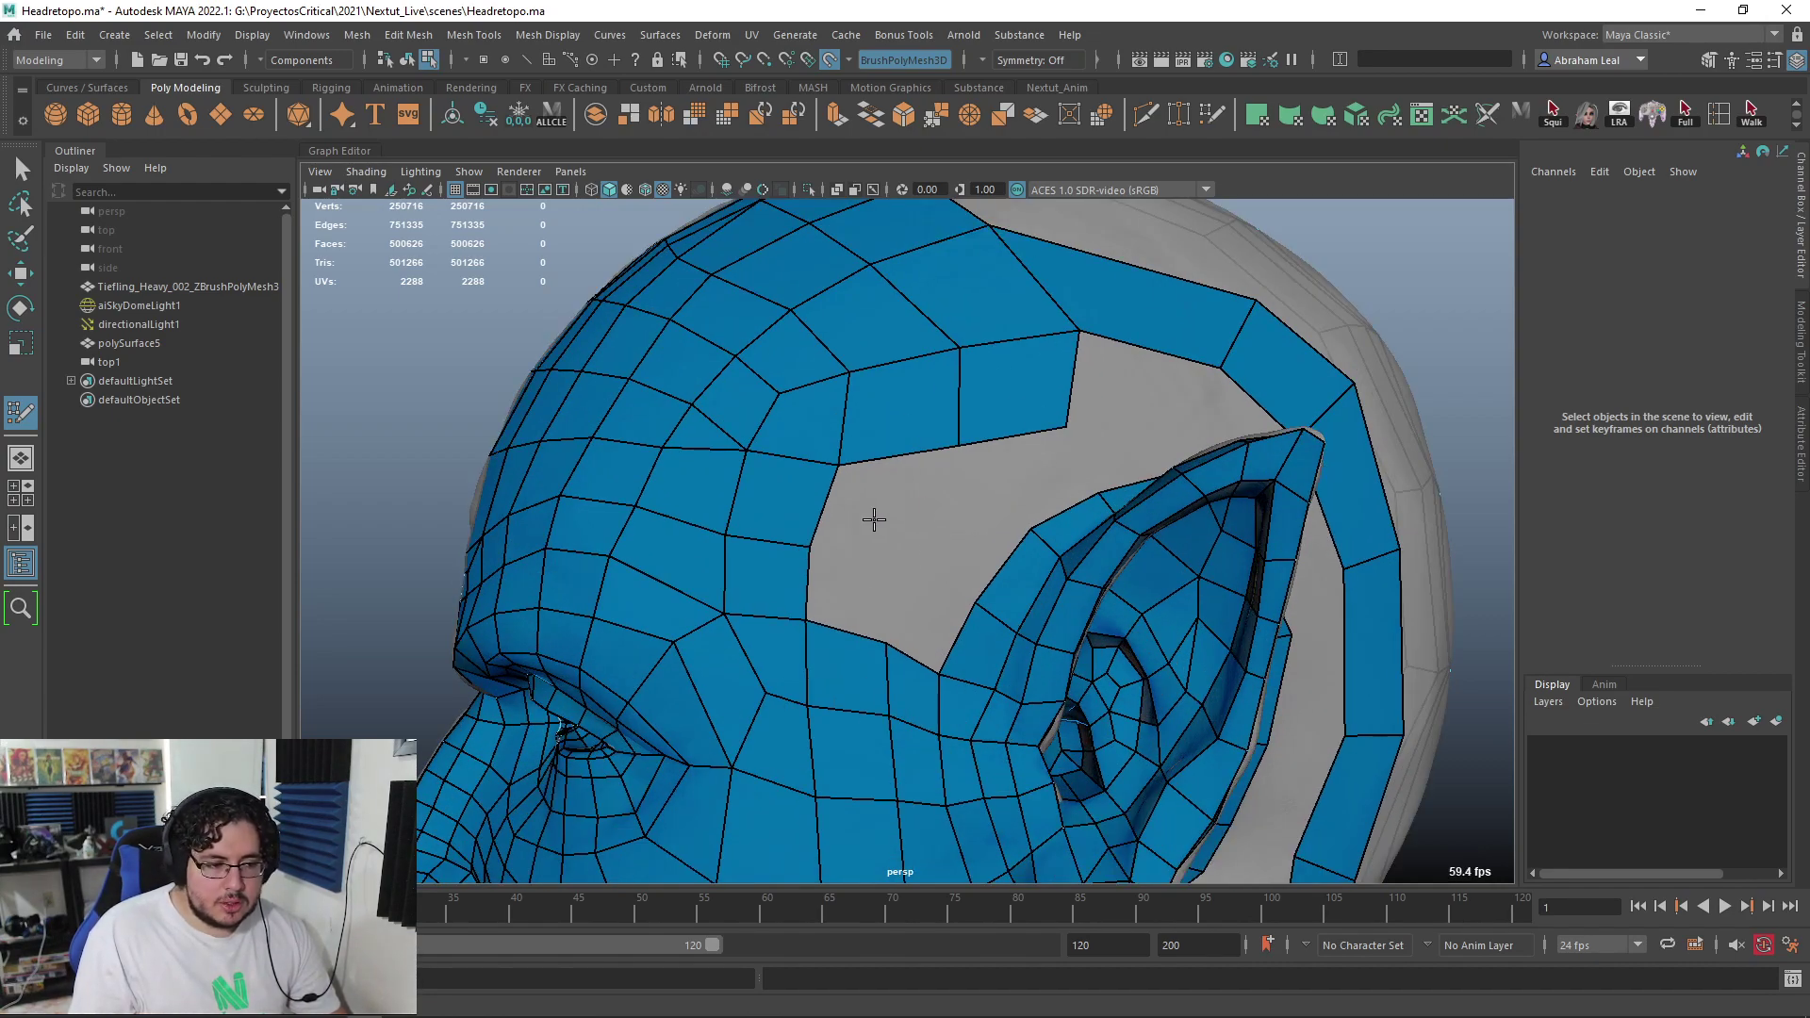
pyautogui.keyDown('alt'); pyautogui.moveTo(872, 521); pyautogui.dragTo(915, 517); pyautogui.keyUp('alt')
pyautogui.keyDown('shift'); pyautogui.click(858, 502); pyautogui.keyUp('shift')
pyautogui.hotkey('ctrl', 'z')
pyautogui.keyDown('shift'); pyautogui.click(888, 500); pyautogui.keyUp('shift')
pyautogui.keyDown('shift'); pyautogui.click(863, 570); pyautogui.keyUp('shift')
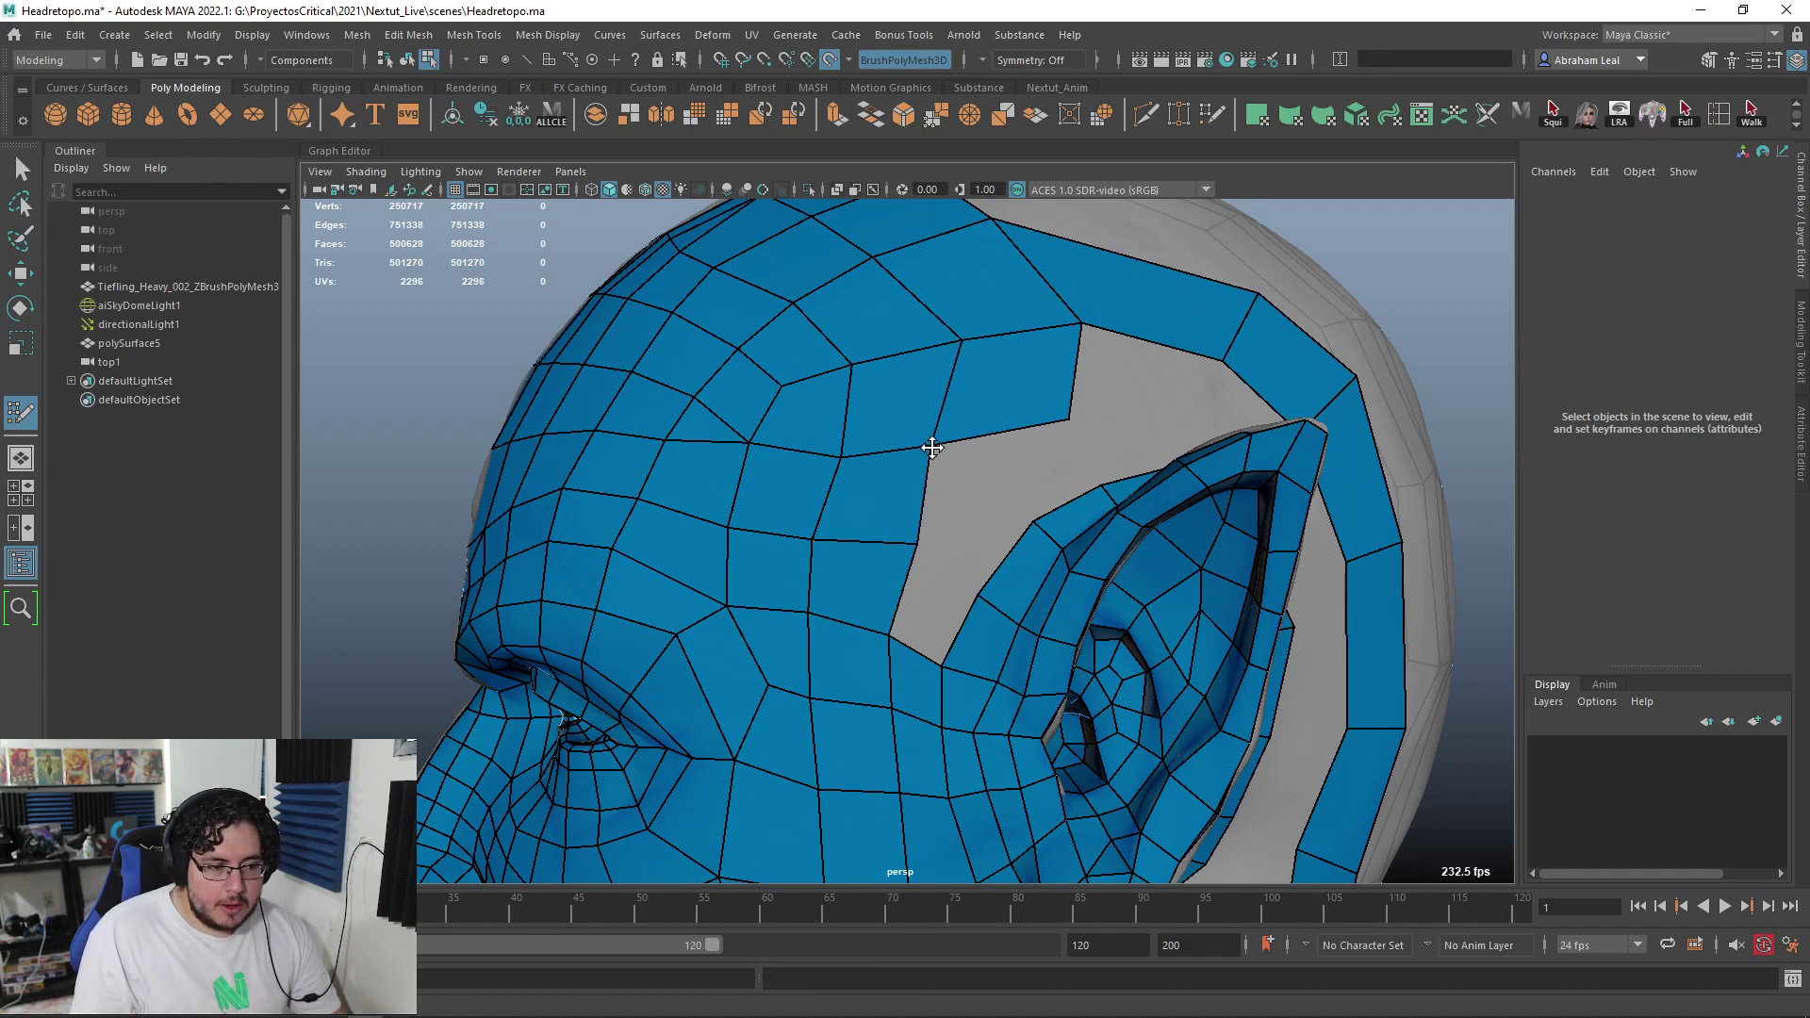
pyautogui.keyDown('shift'); pyautogui.click(924, 610); pyautogui.keyUp('shift')
pyautogui.keyDown('shift'); pyautogui.click(951, 471); pyautogui.keyUp('shift')
pyautogui.moveTo(933, 444); pyautogui.dragTo(958, 461)
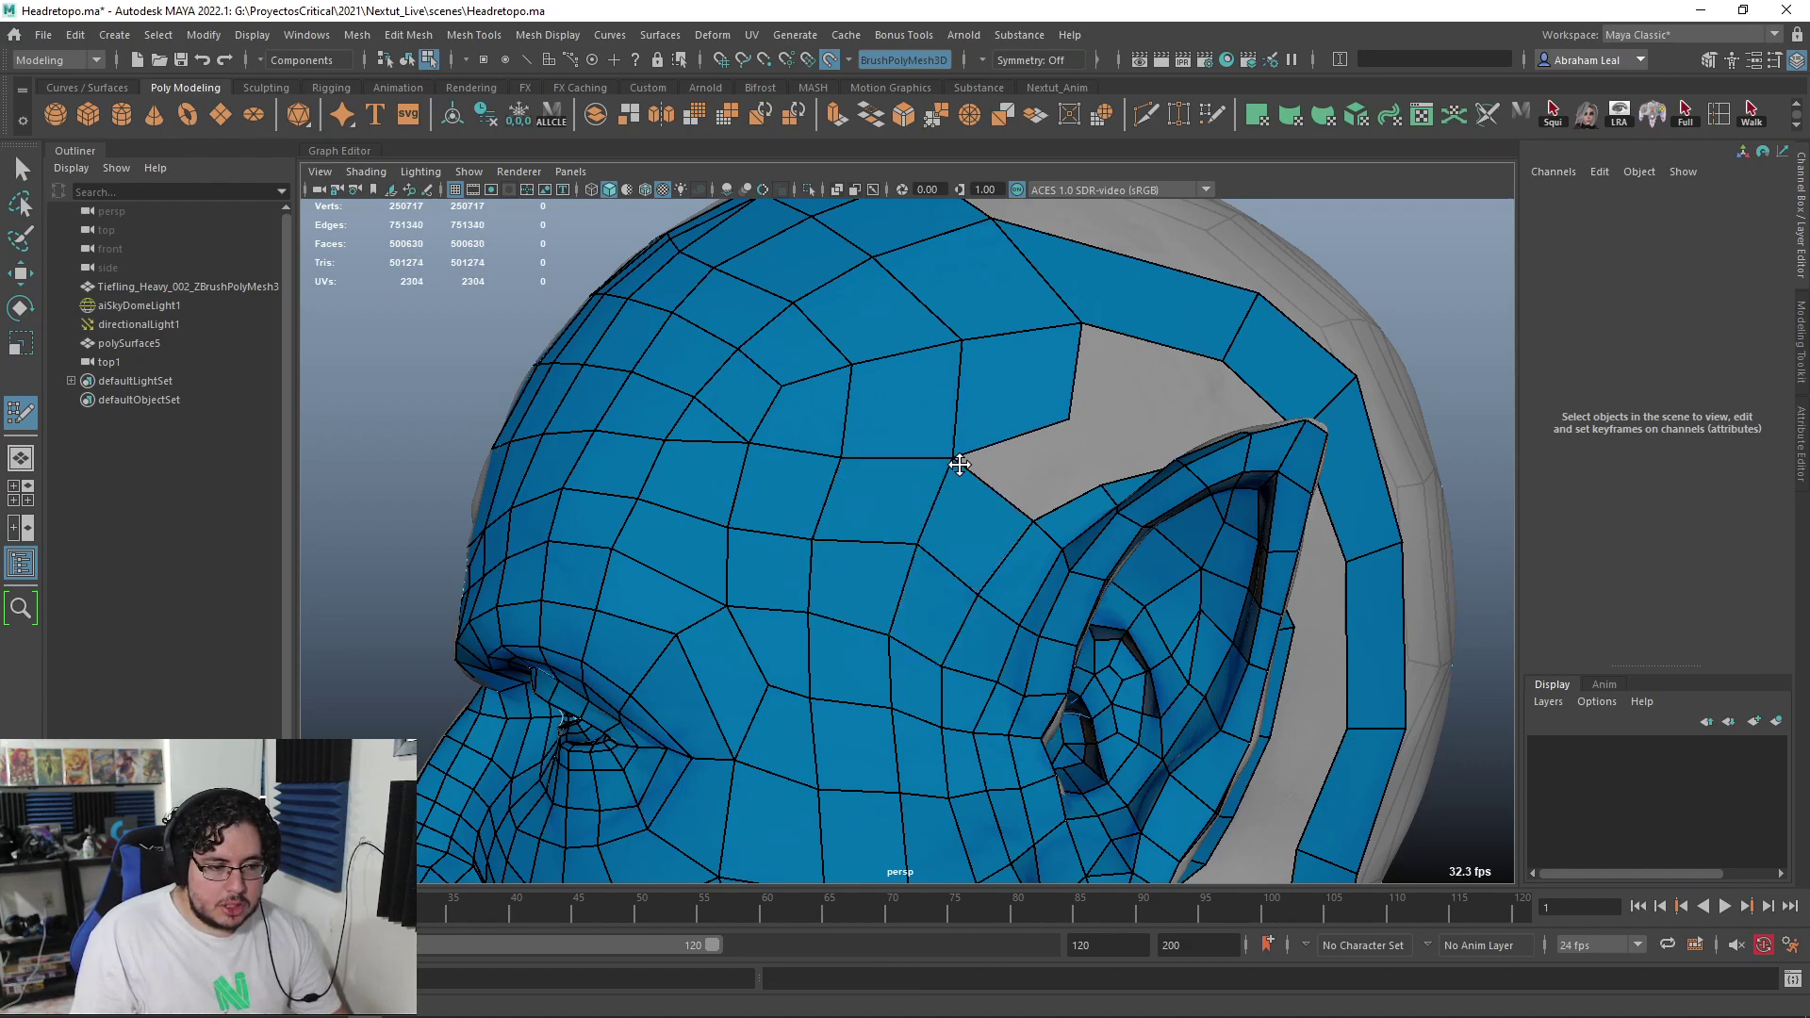
# Fill the gap between the arching strip and the top of the ear with quads
pyautogui.keyDown('alt'); pyautogui.moveTo(1063, 466); pyautogui.dragTo(986, 541, button='middle'); pyautogui.keyUp('alt')
pyautogui.keyDown('shift'); pyautogui.click(994, 521); pyautogui.keyUp('shift')
pyautogui.keyDown('alt'); pyautogui.moveTo(993, 522); pyautogui.dragTo(969, 577); pyautogui.keyUp('alt')
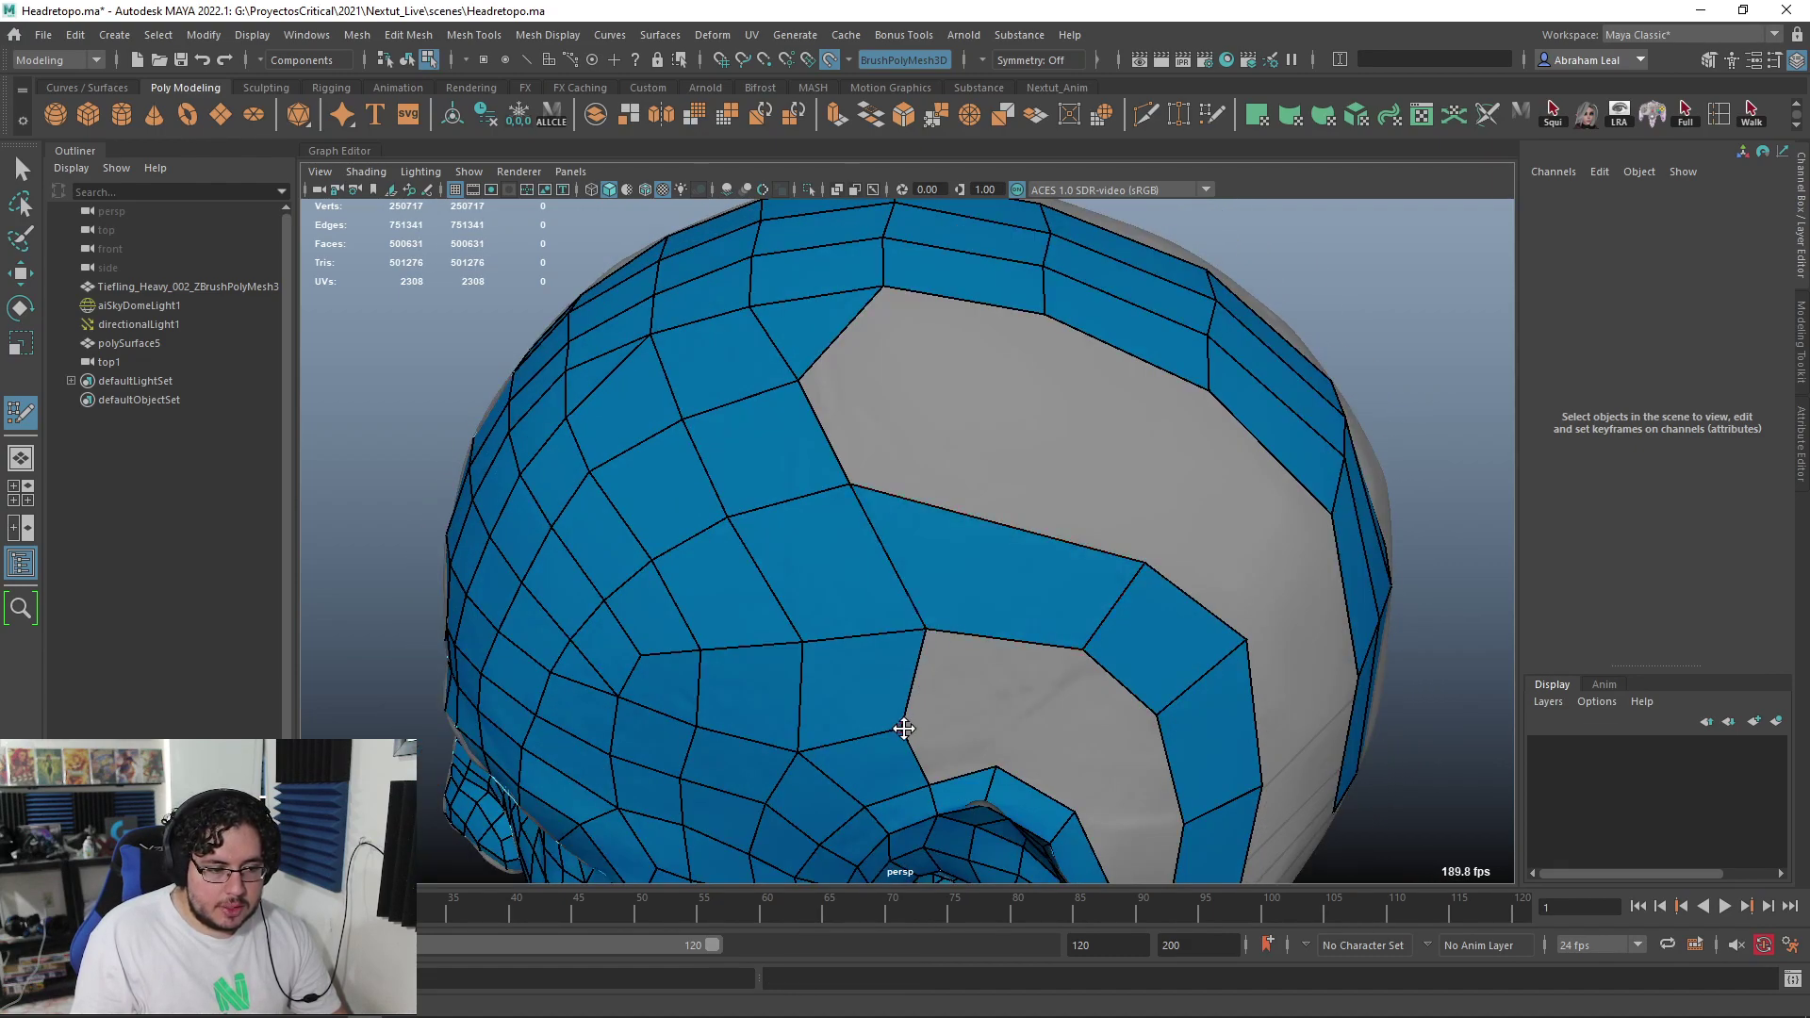
pyautogui.keyDown('alt'); pyautogui.moveTo(977, 687); pyautogui.dragTo(944, 652); pyautogui.keyUp('alt')
pyautogui.keyDown('shift'); pyautogui.click(928, 584); pyautogui.keyUp('shift')
pyautogui.moveTo(921, 546)
pyautogui.keyDown('alt'); pyautogui.mouseDown()
pyautogui.moveTo(905, 590)
pyautogui.moveTo(893, 539)
pyautogui.mouseUp(); pyautogui.keyUp('alt')
pyautogui.keyDown('shift'); pyautogui.click(846, 552); pyautogui.keyUp('shift')
# Fill the gap behind the upper ear with quads and lower the neighbouring vertex on the outer strip
pyautogui.keyDown('shift'); pyautogui.click(933, 586); pyautogui.keyUp('shift')
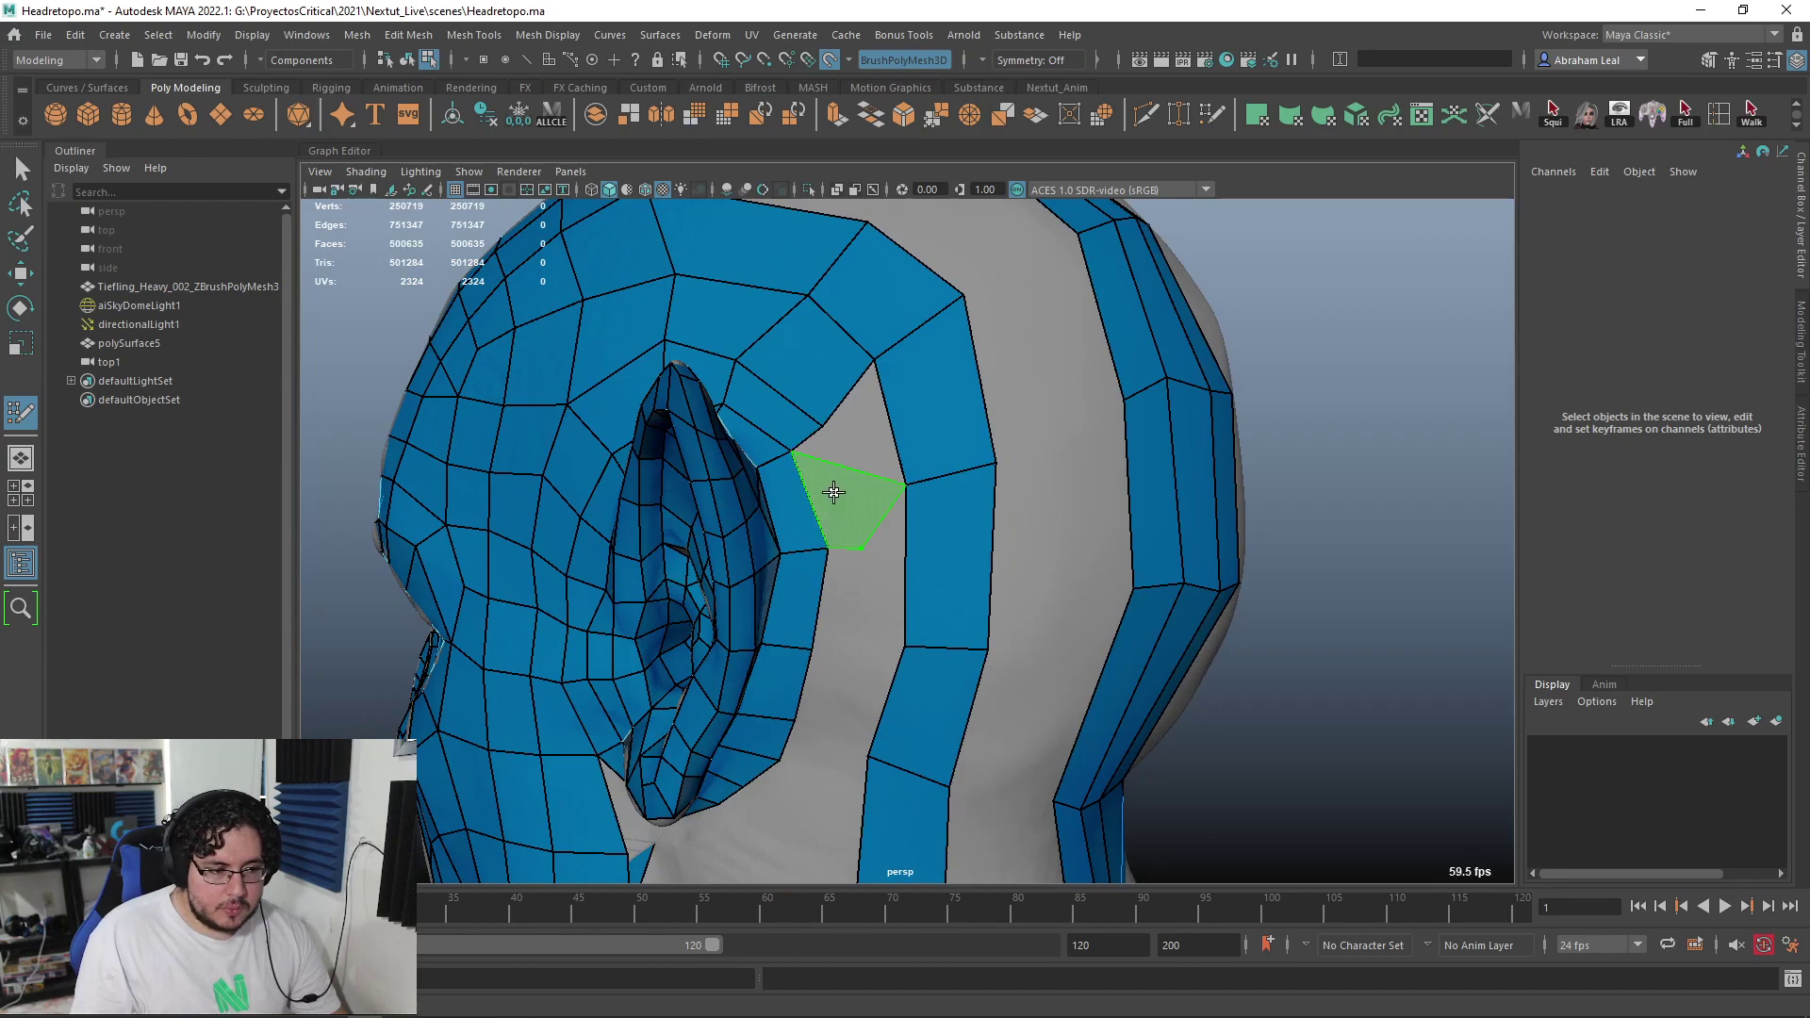
pyautogui.hotkey('ctrl', 'z')
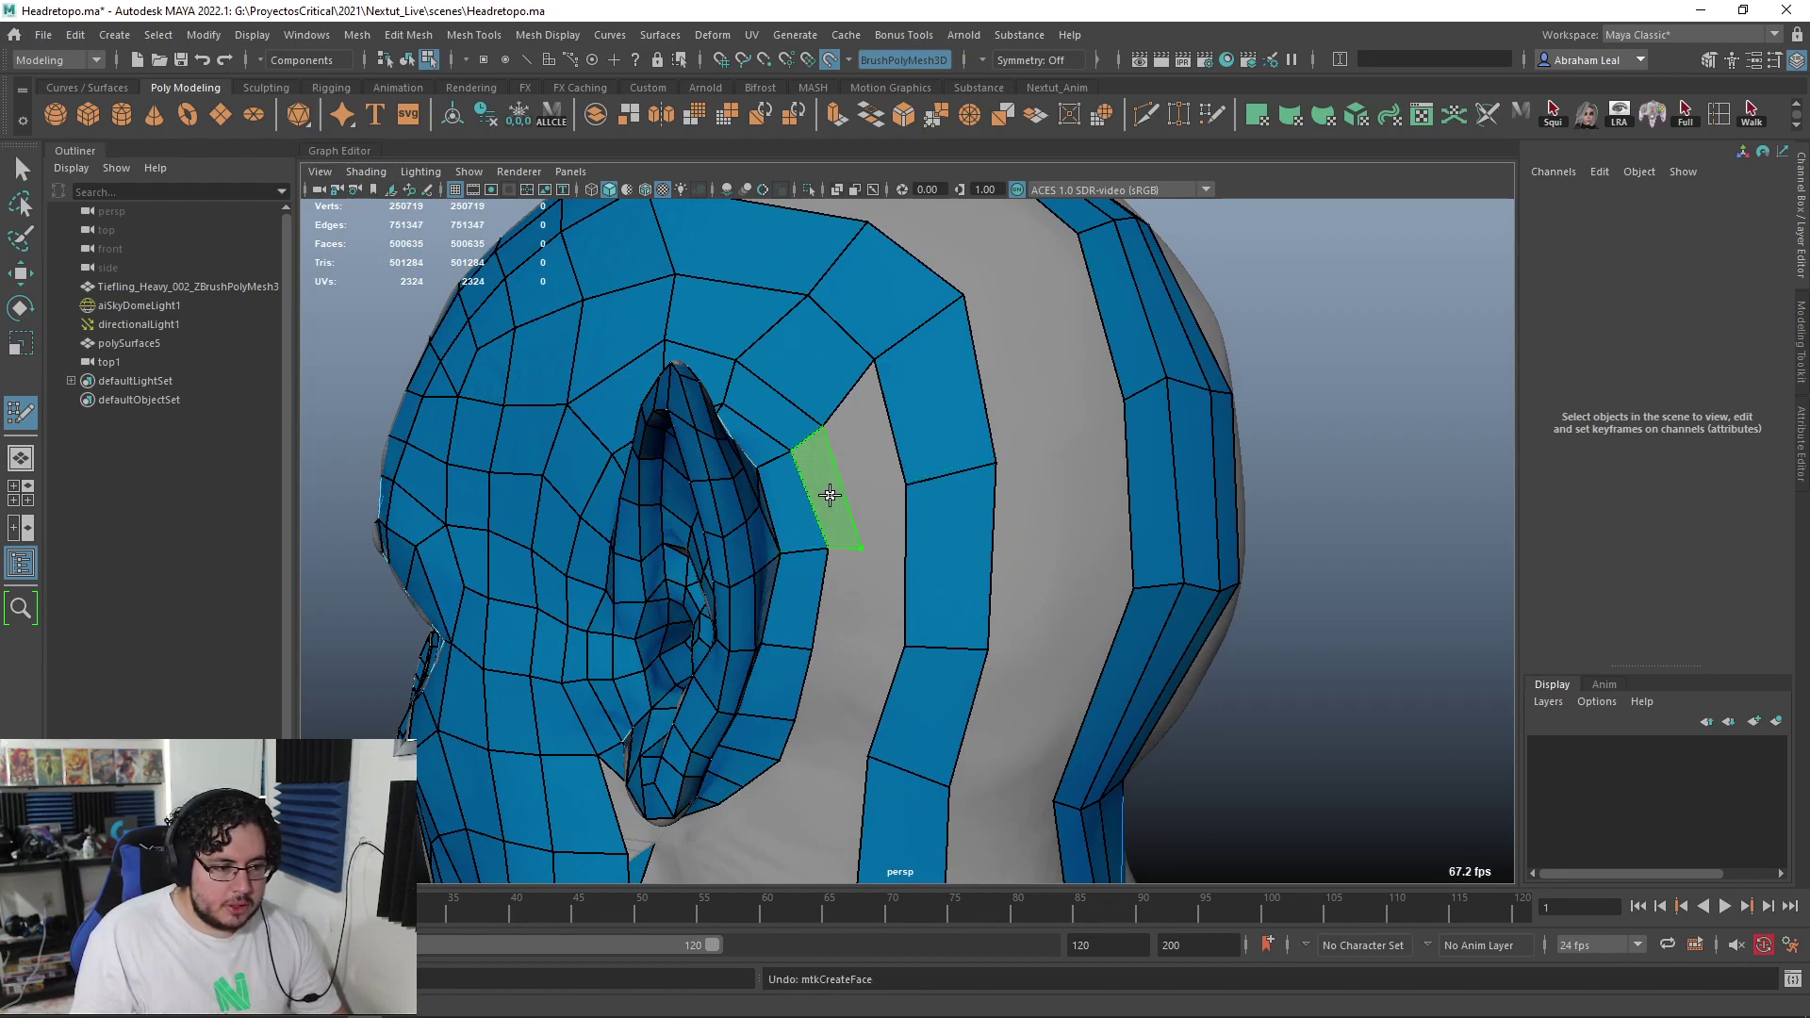
pyautogui.keyDown('shift'); pyautogui.click(830, 495); pyautogui.keyUp('shift')
pyautogui.keyDown('shift'); pyautogui.click(876, 452); pyautogui.keyUp('shift')
pyautogui.moveTo(906, 484); pyautogui.dragTo(915, 528)
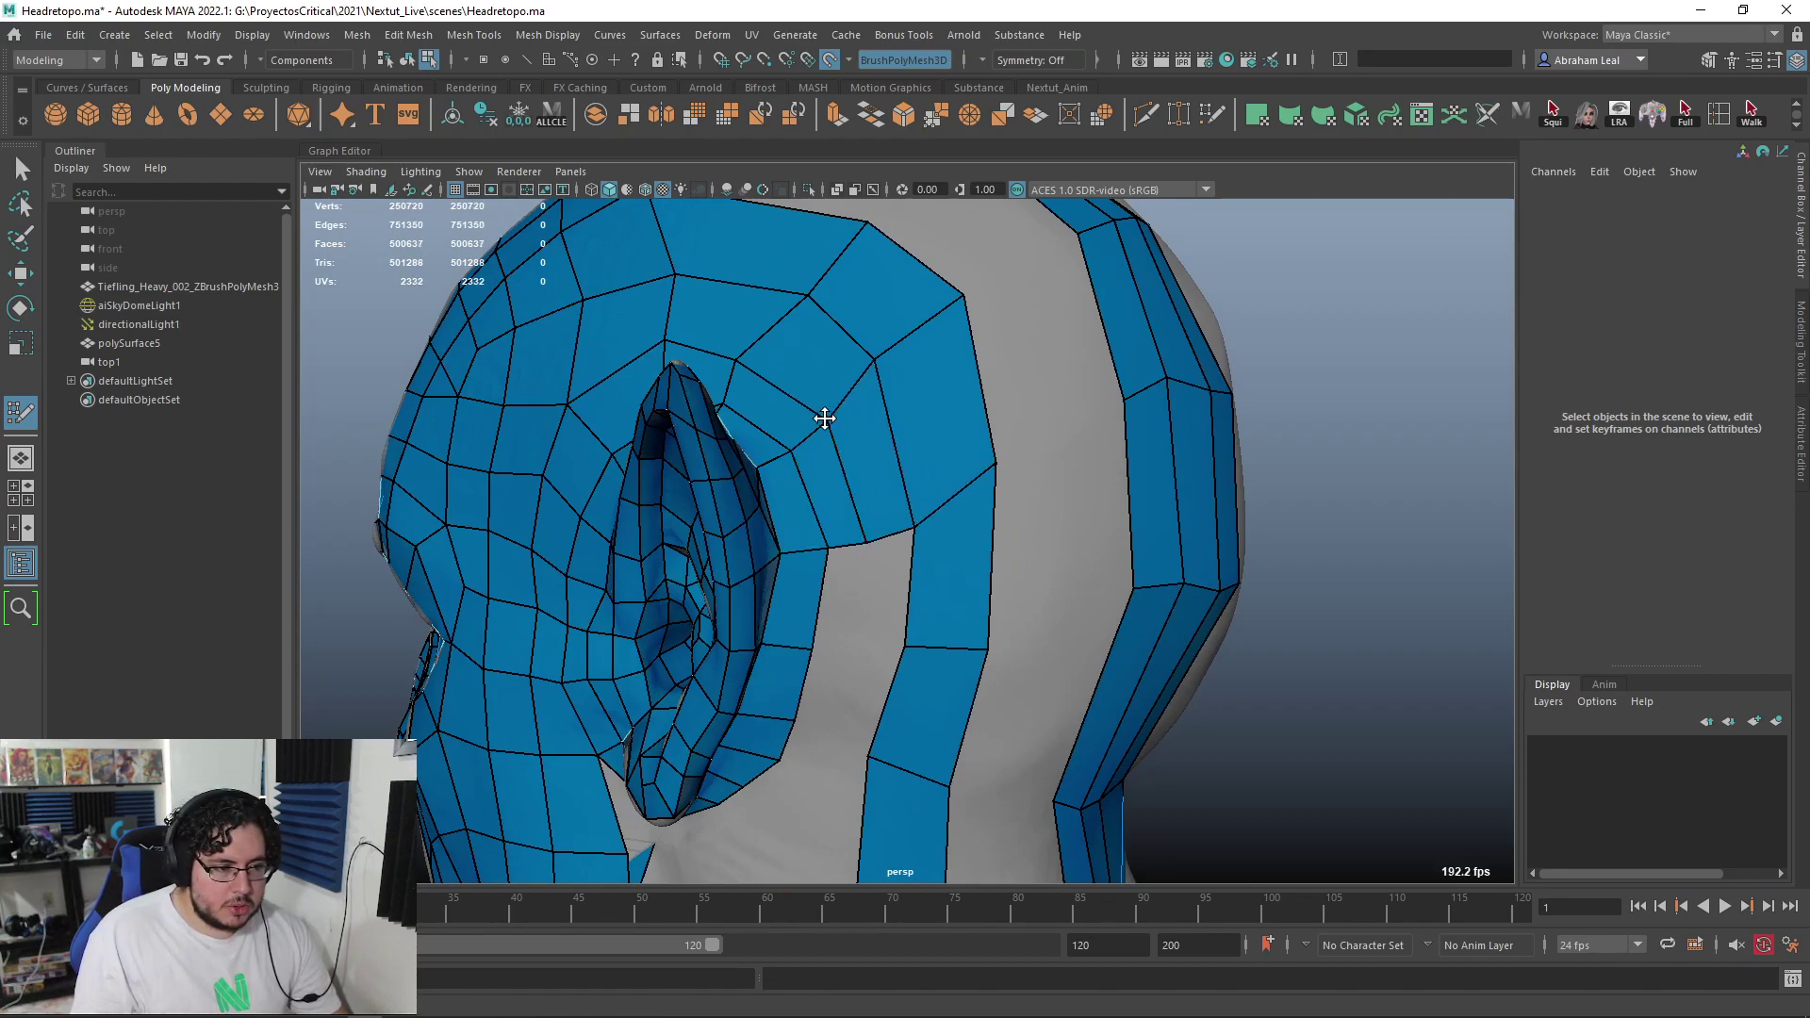
# Replace the long face of the arching strip above the ear with a new quad and bridge the strip to the central strips
pyautogui.moveTo(690, 269)
pyautogui.keyDown('alt'); pyautogui.mouseDown()
pyautogui.moveTo(780, 283)
pyautogui.moveTo(821, 421)
pyautogui.moveTo(861, 472)
pyautogui.moveTo(863, 559)
pyautogui.mouseUp(); pyautogui.keyUp('alt')
pyautogui.keyDown('ctrl'); pyautogui.keyDown('shift'); pyautogui.click(862, 559); pyautogui.keyUp('shift'); pyautogui.keyUp('ctrl')
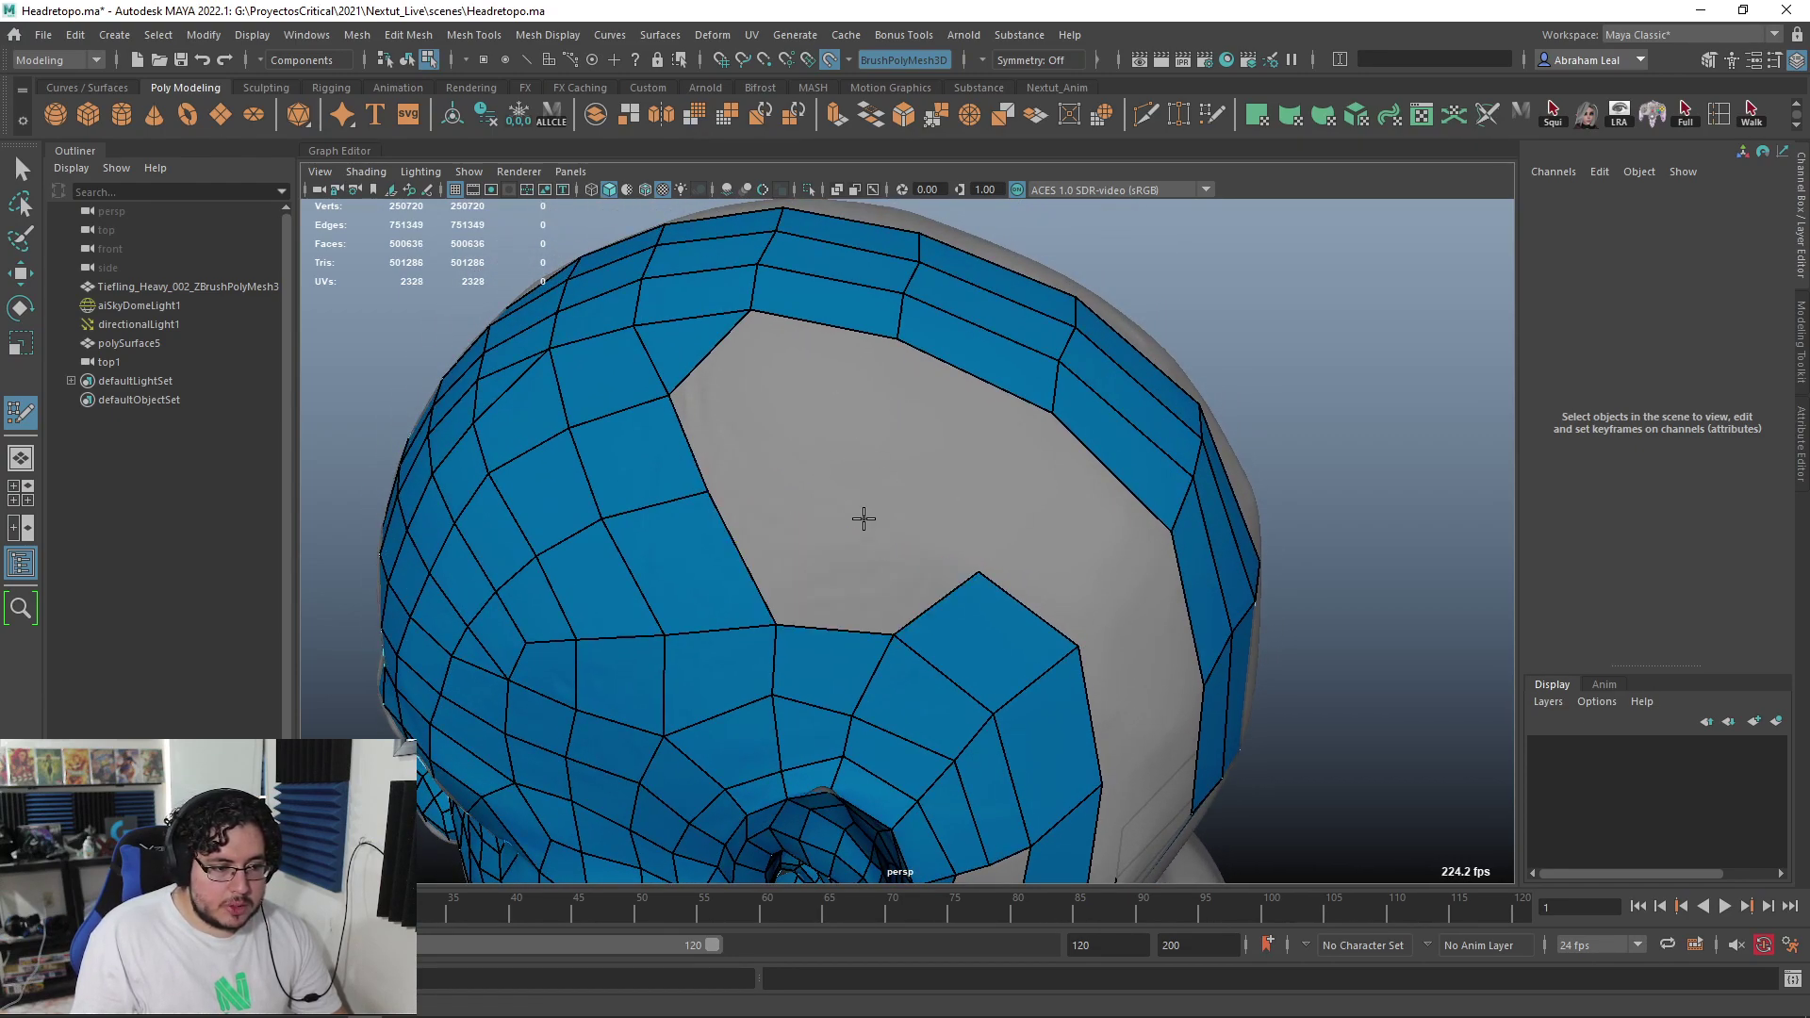
pyautogui.keyDown('shift'); pyautogui.click(895, 552); pyautogui.keyUp('shift')
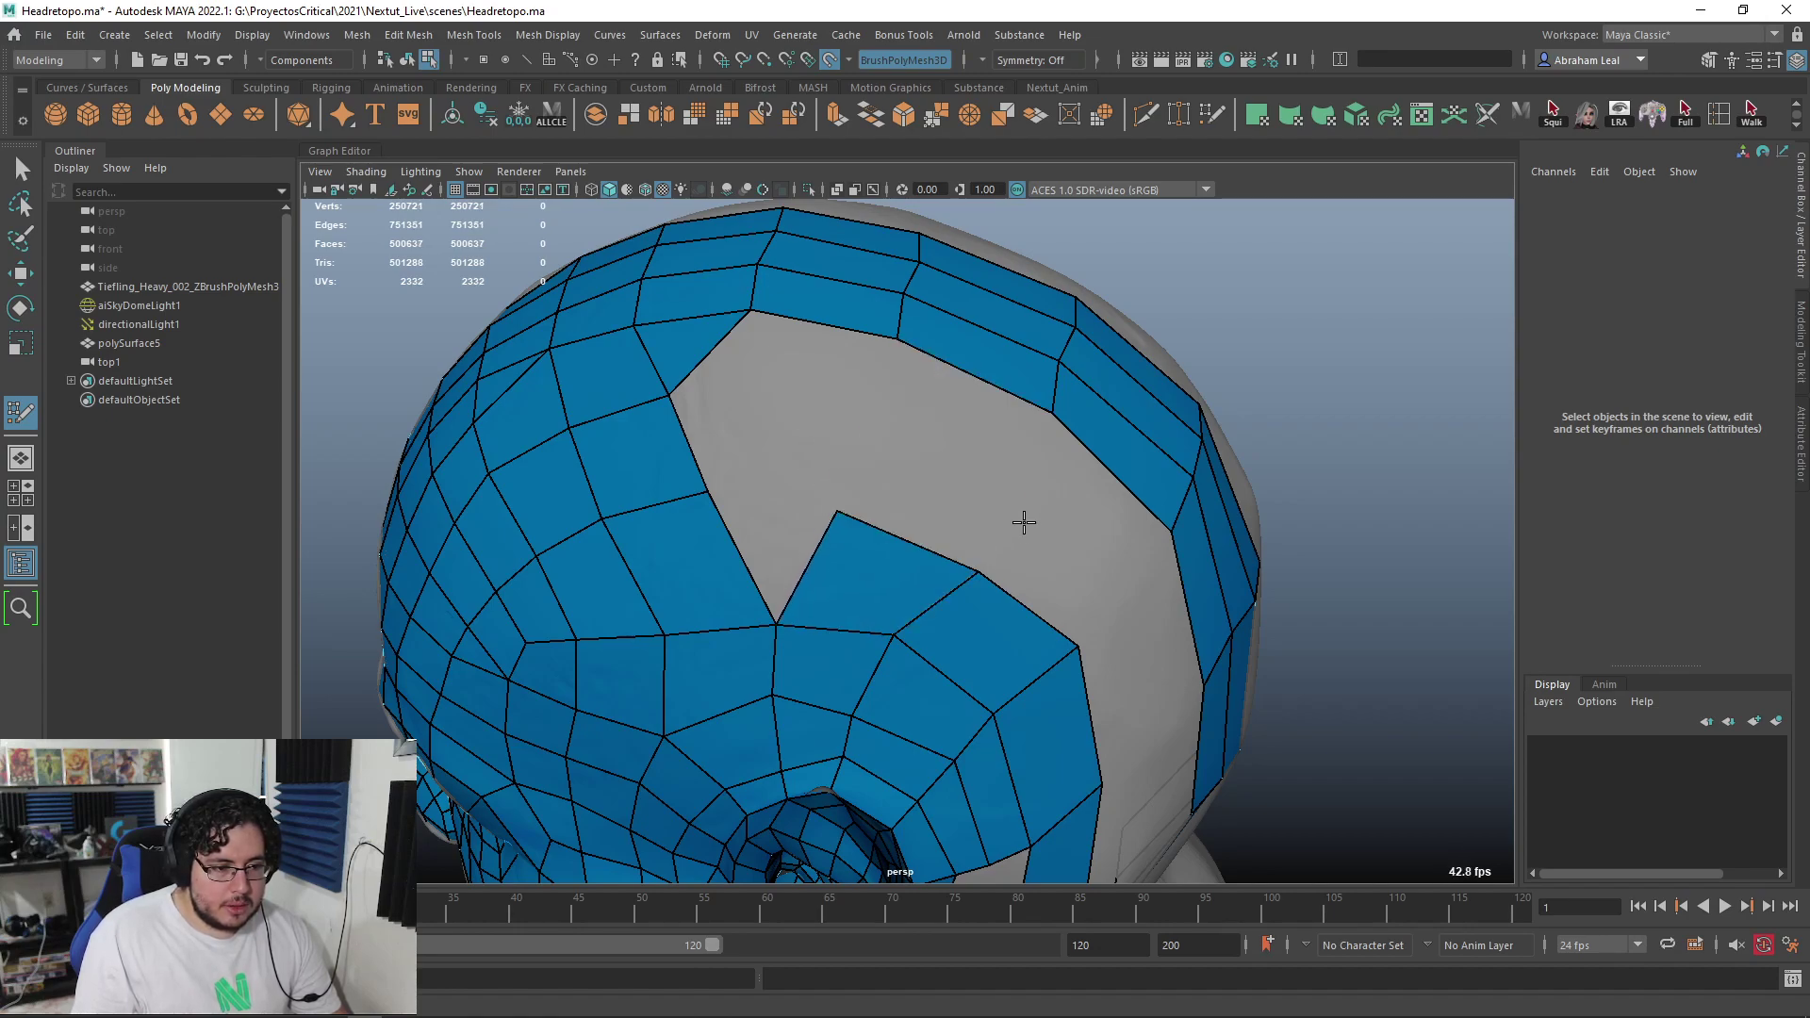
pyautogui.keyDown('shift'); pyautogui.click(1018, 515); pyautogui.keyUp('shift')
pyautogui.keyDown('shift'); pyautogui.click(1034, 529); pyautogui.keyUp('shift')
pyautogui.keyDown('alt'); pyautogui.moveTo(942, 497); pyautogui.dragTo(816, 527); pyautogui.keyUp('alt')
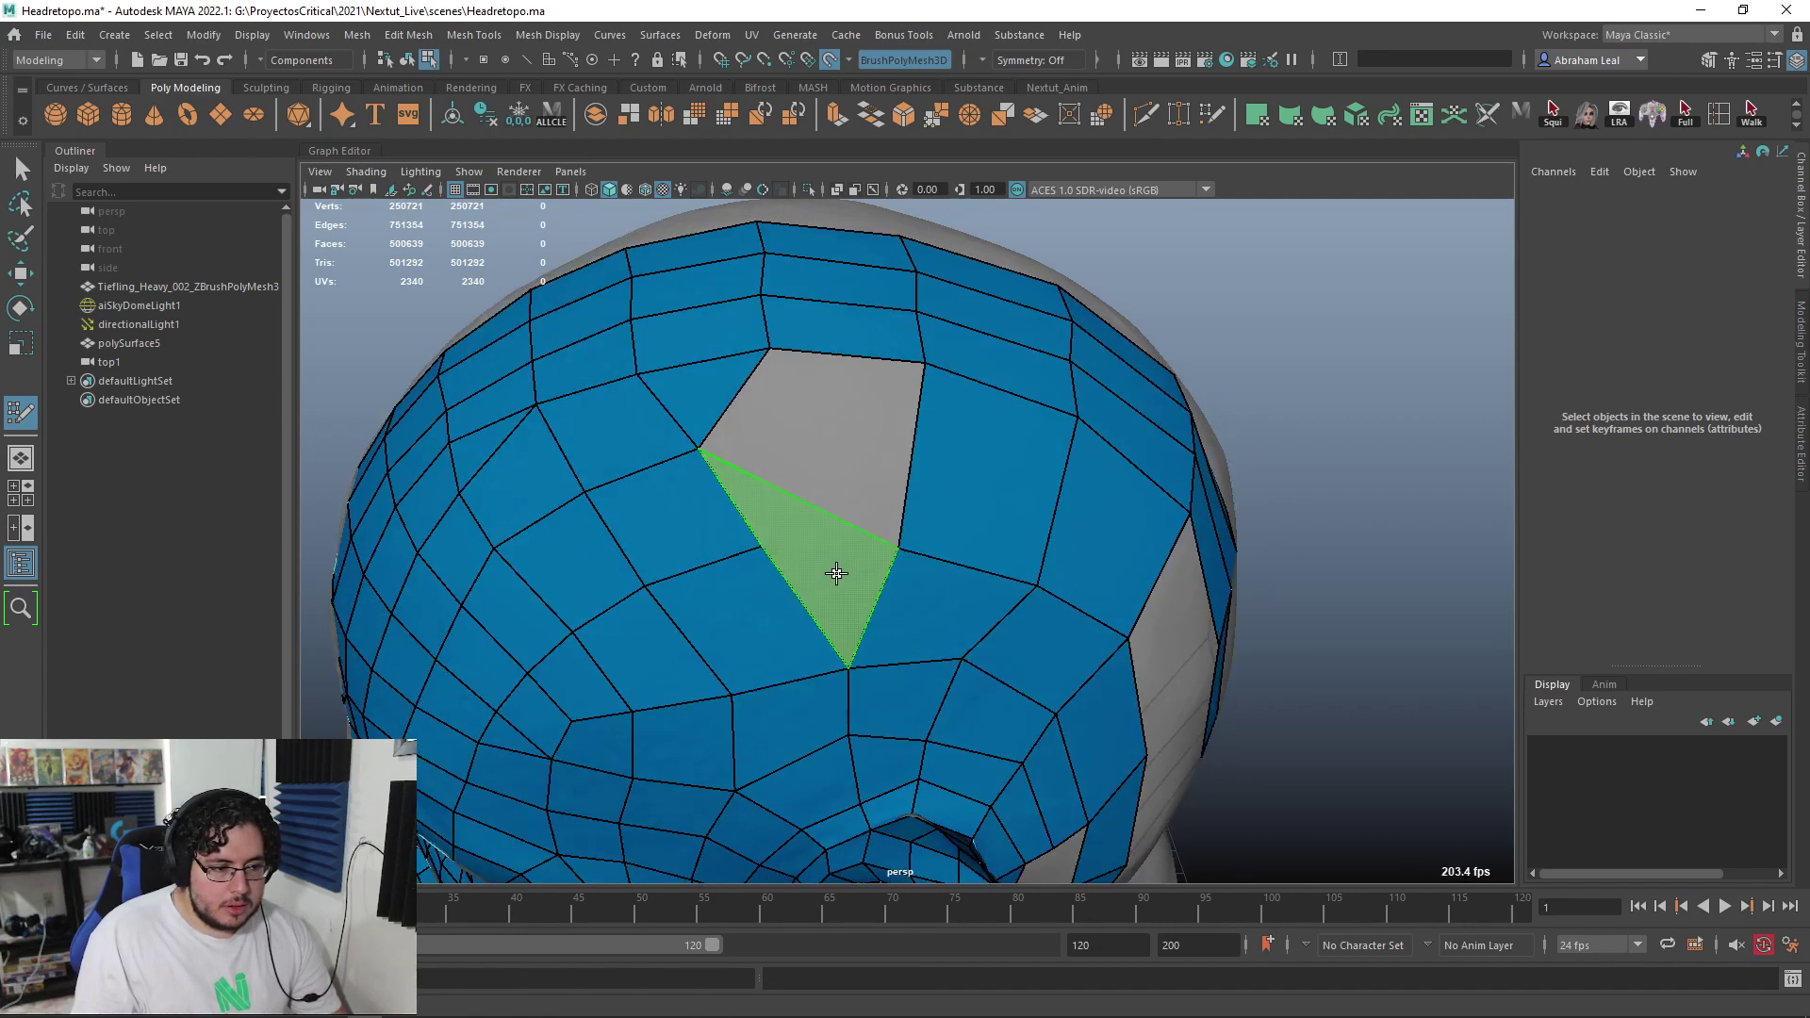
# Fill the remaining holes on the side of the crown with quads and relax the surrounding topology
pyautogui.keyDown('shift'); pyautogui.click(798, 508); pyautogui.keyUp('shift')
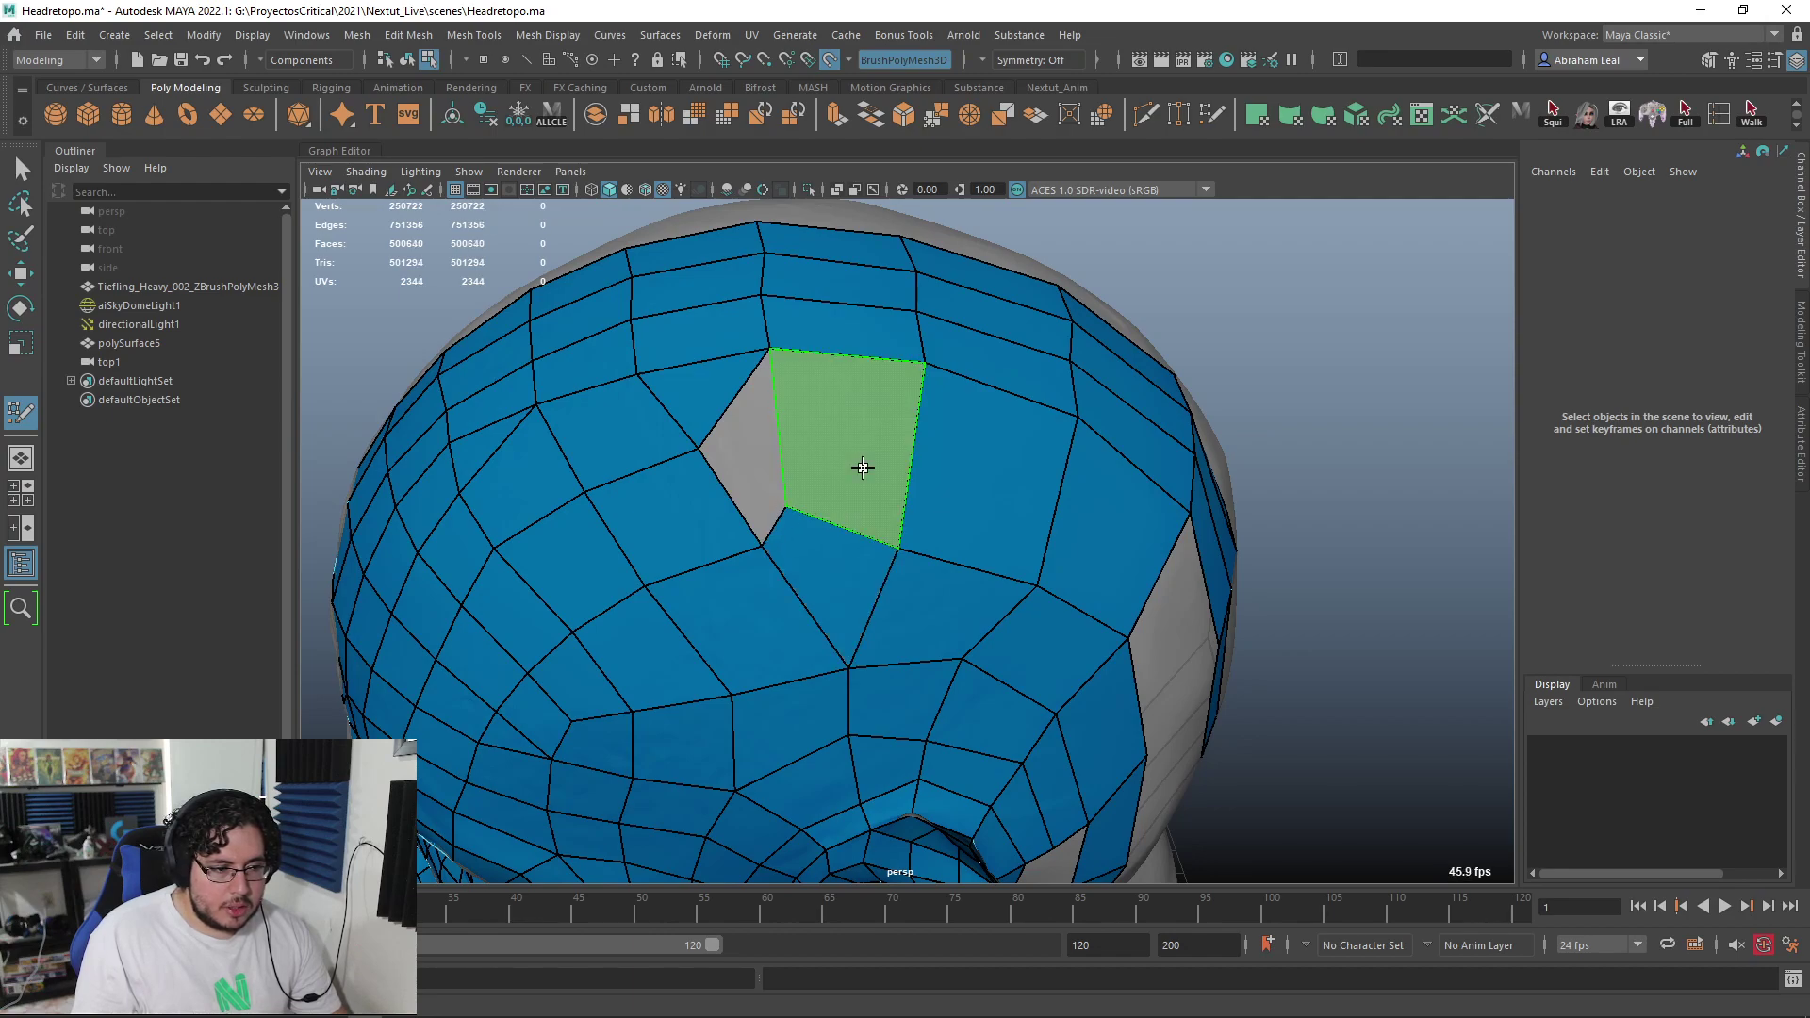
pyautogui.keyDown('shift'); pyautogui.click(757, 462); pyautogui.keyUp('shift')
pyautogui.keyDown('shift'); pyautogui.click(768, 490); pyautogui.keyUp('shift')
pyautogui.moveTo(864, 493)
pyautogui.keyDown('shift'); pyautogui.mouseDown()
pyautogui.moveTo(772, 497)
pyautogui.moveTo(778, 478)
pyautogui.moveTo(965, 444)
pyautogui.mouseUp(); pyautogui.keyUp('shift')
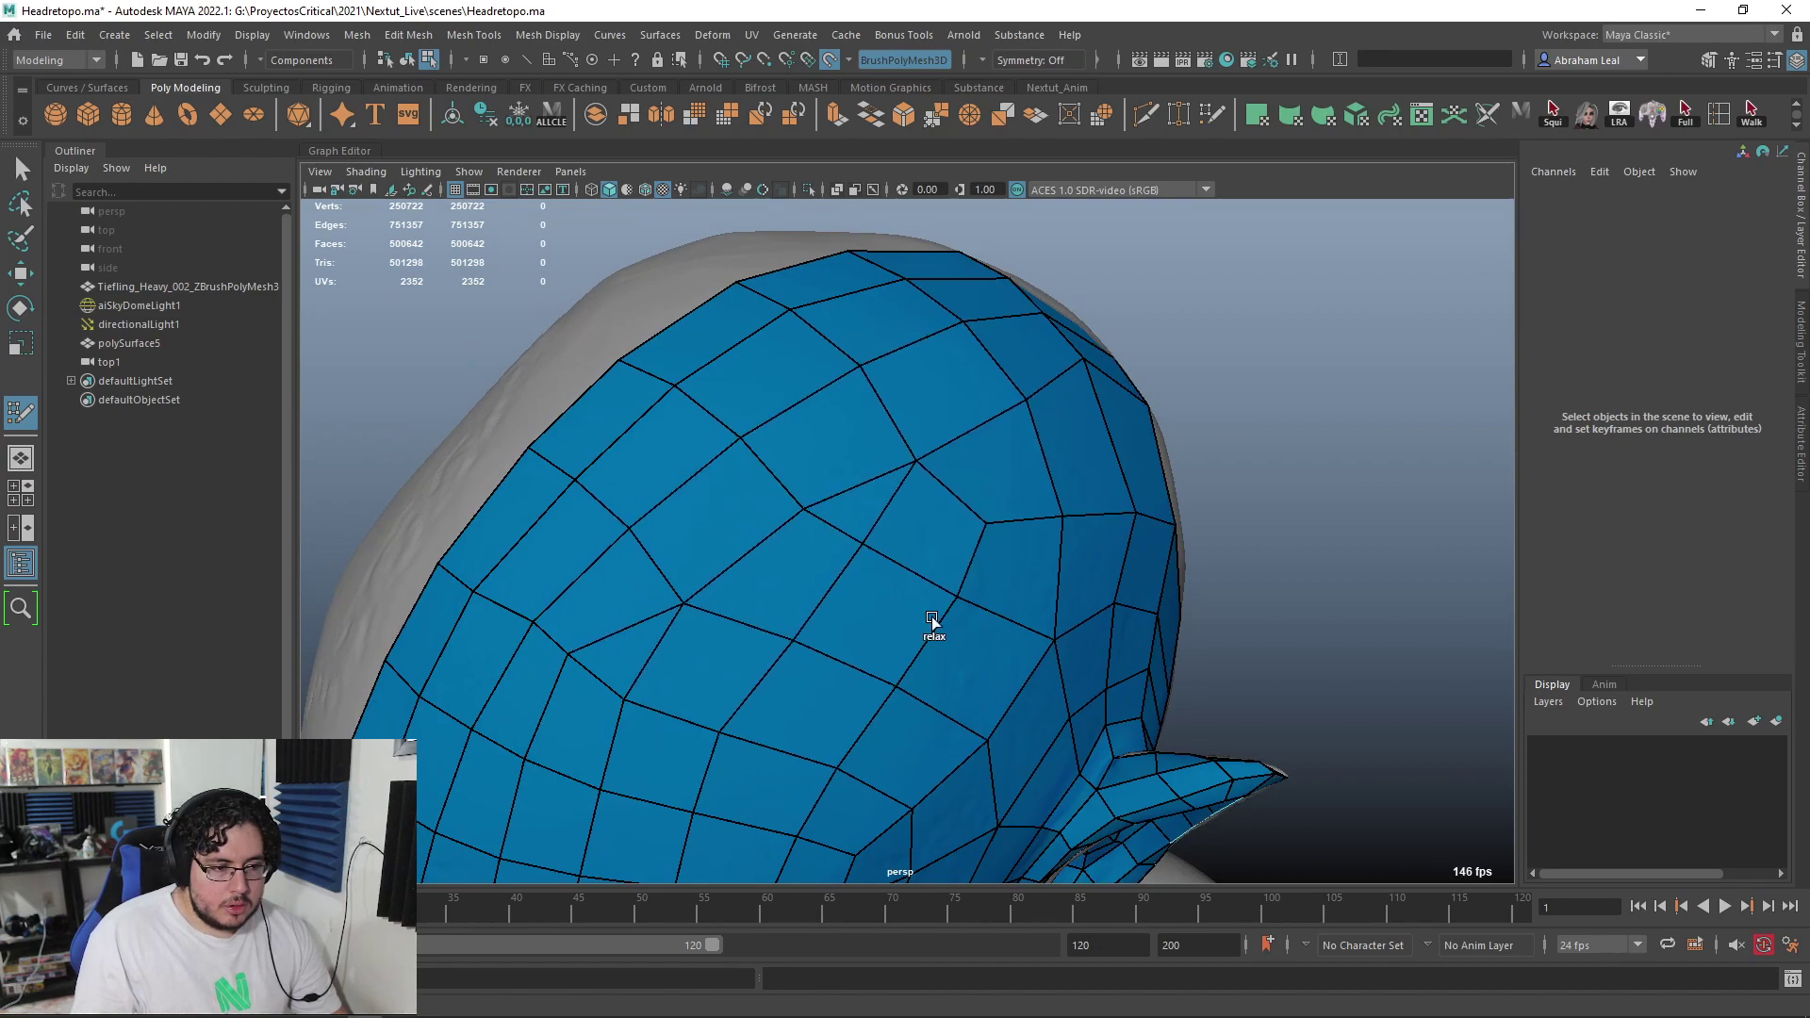
# Fill the gap between the behind-ear strip and the central strips down to the nape, with an edge loop across the neck
pyautogui.keyDown('alt'); pyautogui.moveTo(877, 638); pyautogui.dragTo(823, 553); pyautogui.keyUp('alt')
pyautogui.moveTo(861, 453)
pyautogui.keyDown('alt'); pyautogui.mouseDown()
pyautogui.moveTo(820, 477)
pyautogui.moveTo(933, 482)
pyautogui.moveTo(949, 425)
pyautogui.moveTo(889, 540)
pyautogui.mouseUp(); pyautogui.keyUp('alt')
pyautogui.keyDown('shift'); pyautogui.click(897, 587); pyautogui.keyUp('shift')
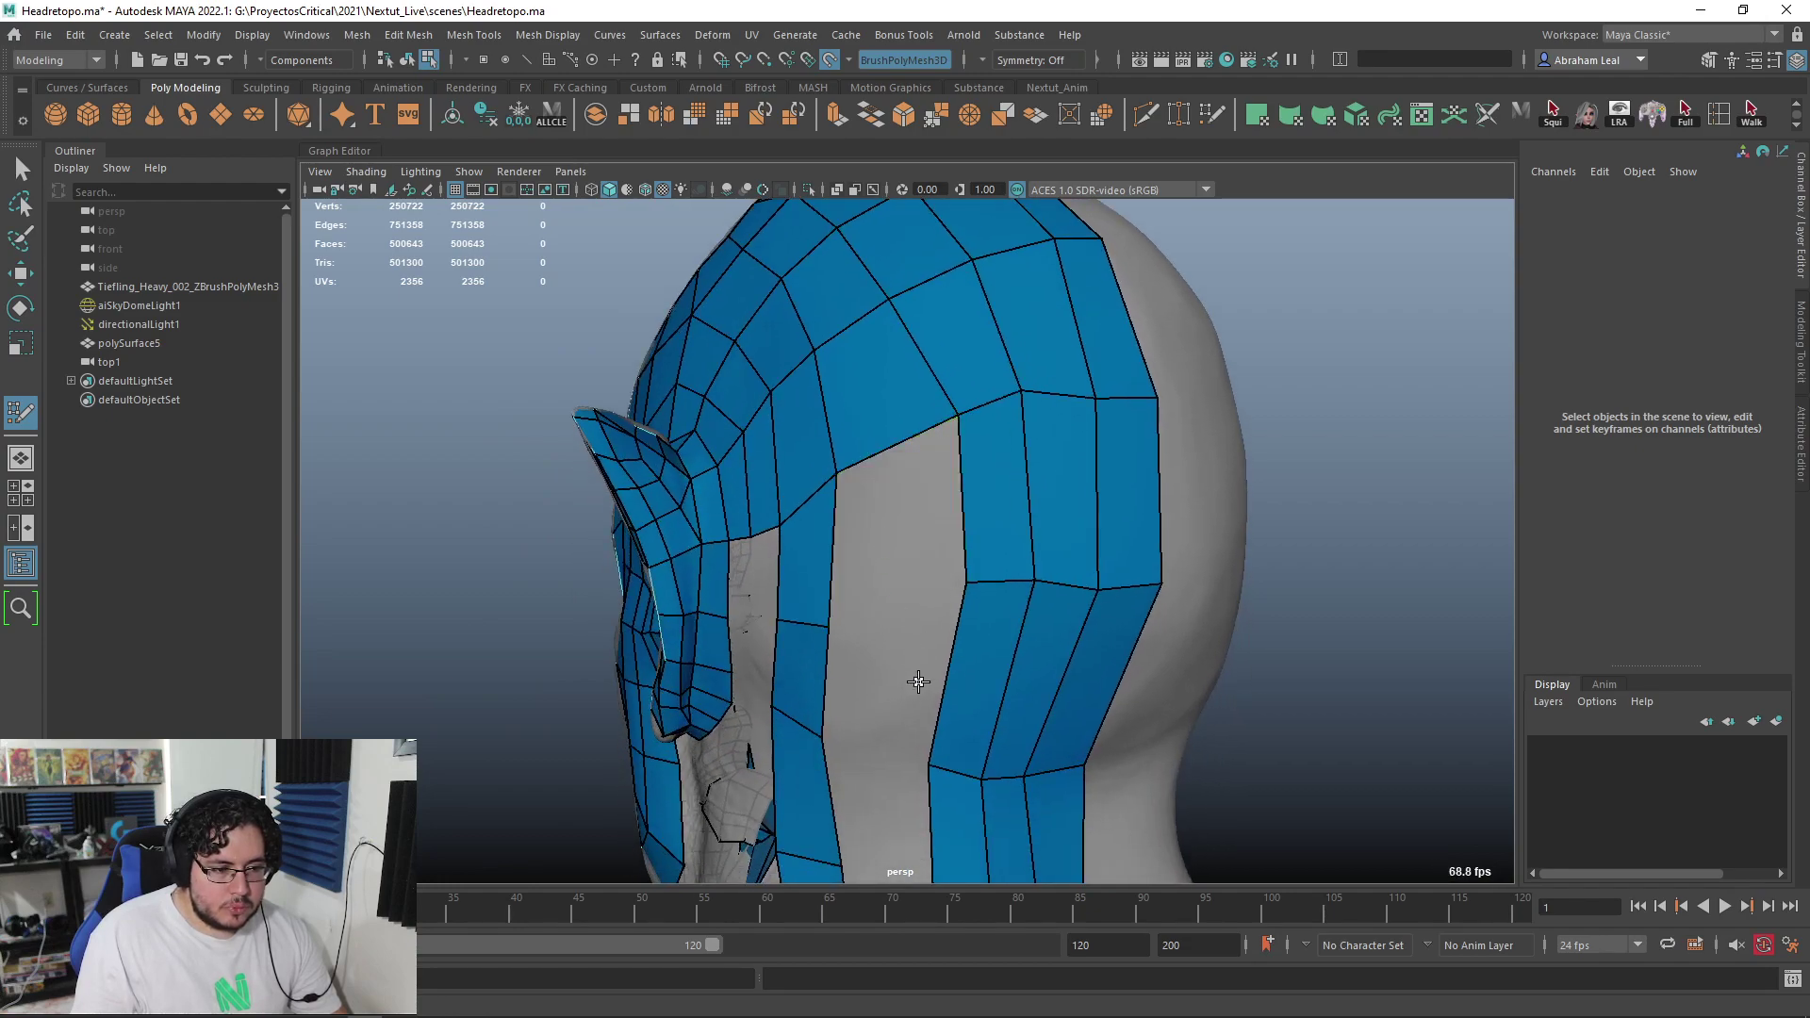
pyautogui.keyDown('shift'); pyautogui.click(918, 681); pyautogui.keyUp('shift')
pyautogui.keyDown('alt'); pyautogui.moveTo(918, 680); pyautogui.dragTo(960, 528); pyautogui.keyUp('alt')
pyautogui.hotkey('ctrl', 'z')
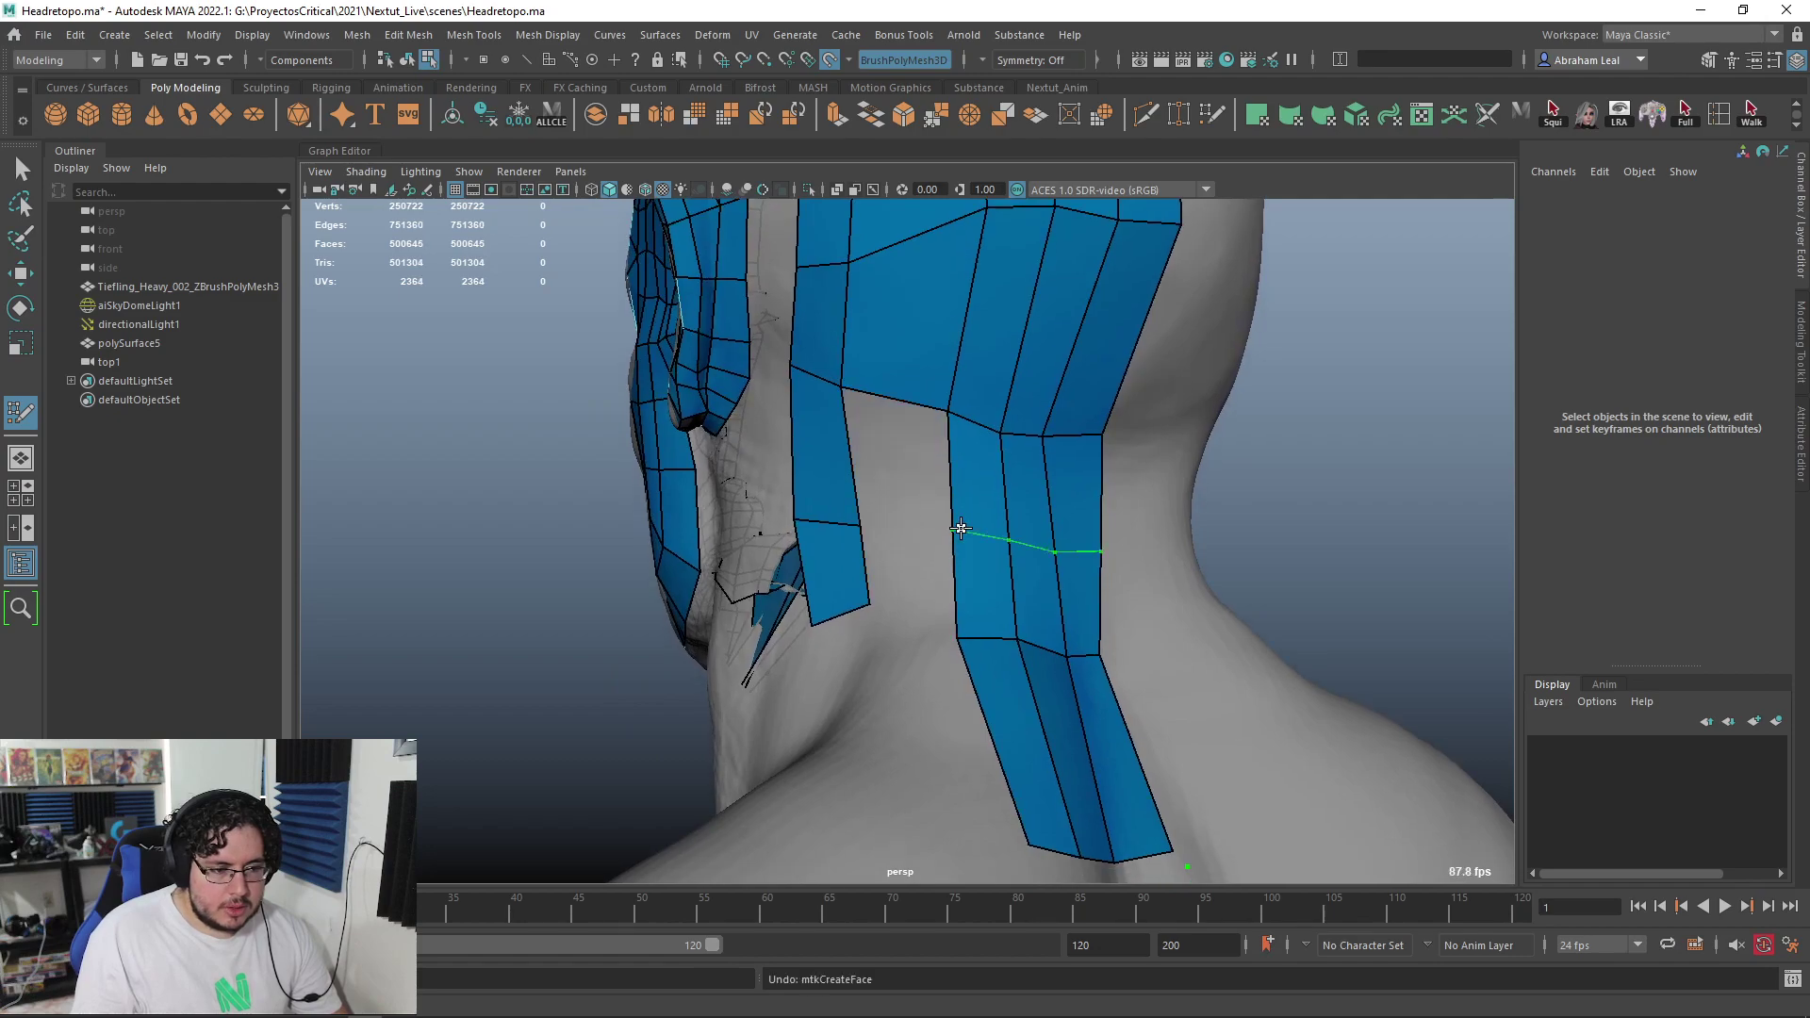
pyautogui.keyDown('ctrl'); pyautogui.click(961, 528); pyautogui.keyUp('ctrl')
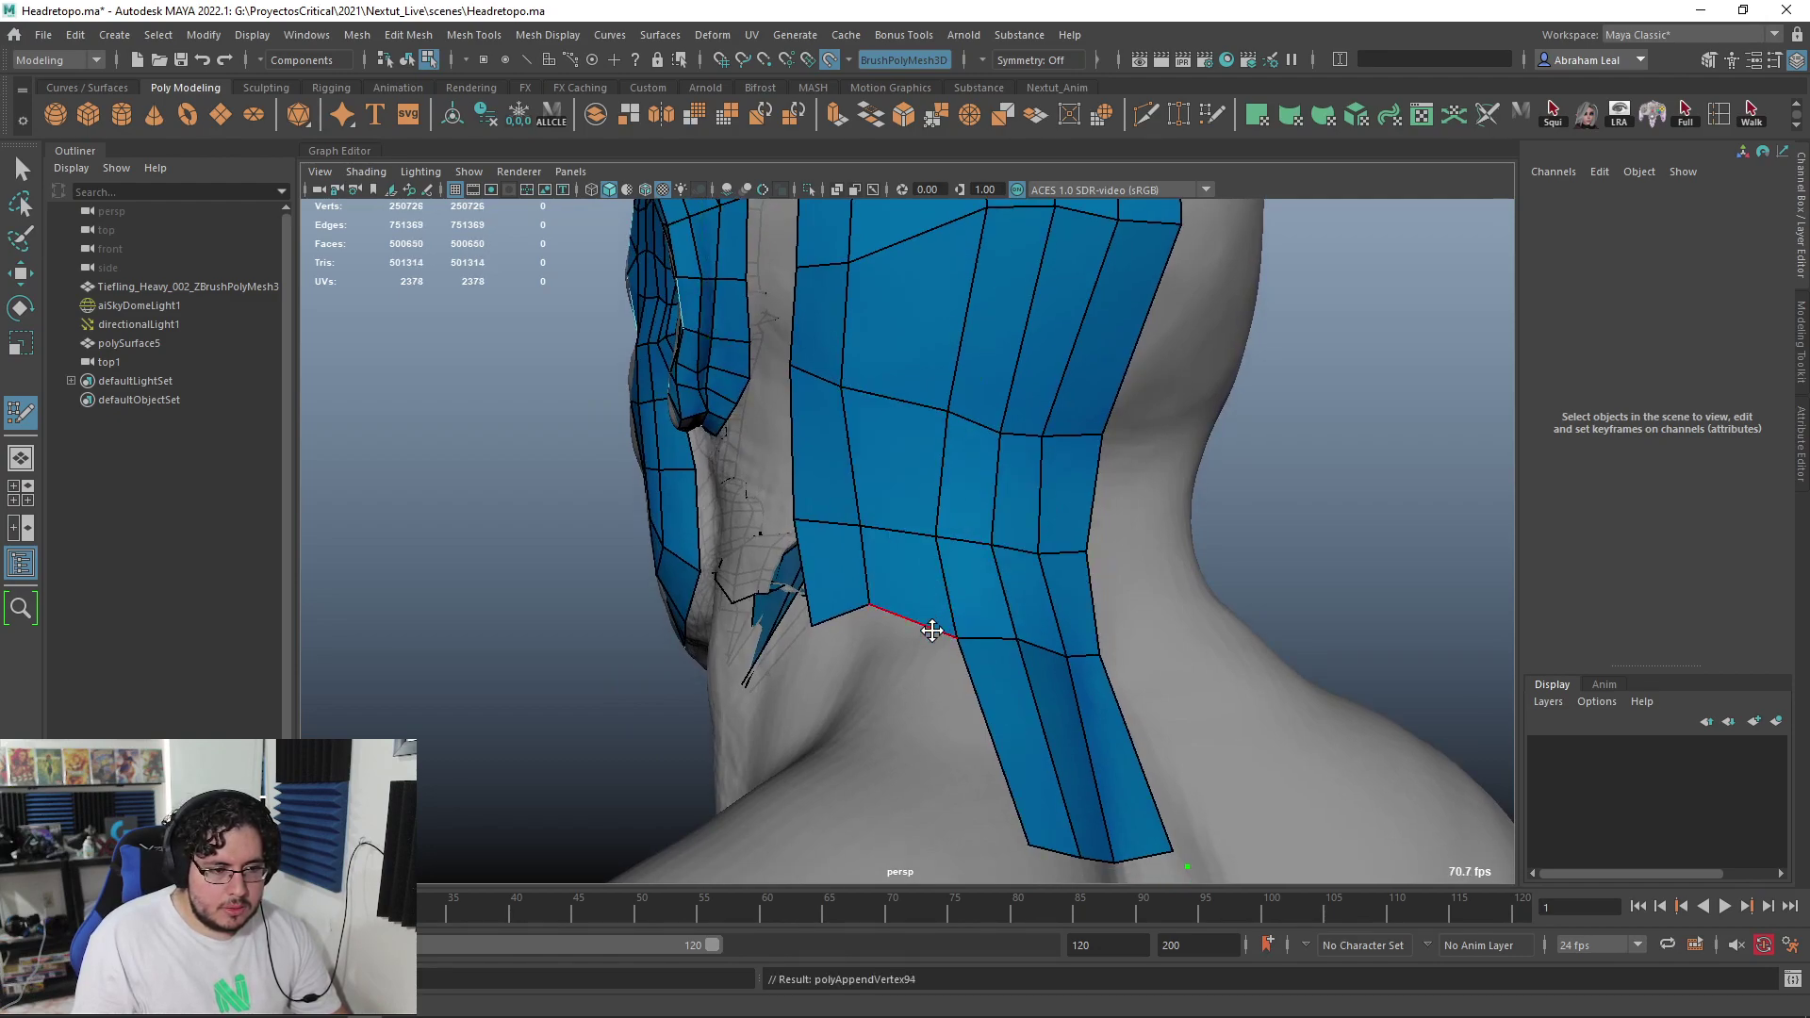
pyautogui.keyDown('alt'); pyautogui.moveTo(932, 620); pyautogui.dragTo(917, 456); pyautogui.keyUp('alt')
pyautogui.moveTo(1015, 487)
pyautogui.keyDown('shift'); pyautogui.mouseDown()
pyautogui.moveTo(1002, 387)
pyautogui.moveTo(952, 368)
pyautogui.mouseUp(); pyautogui.keyUp('shift')
# Fill the narrow gap between the back of the ear and the behind-ear strip with quads down toward the earlobe
pyautogui.scroll(5, 924, 525)
pyautogui.keyDown('alt'); pyautogui.moveTo(925, 525); pyautogui.dragTo(974, 501); pyautogui.keyUp('alt')
pyautogui.scroll(2, 969, 481)
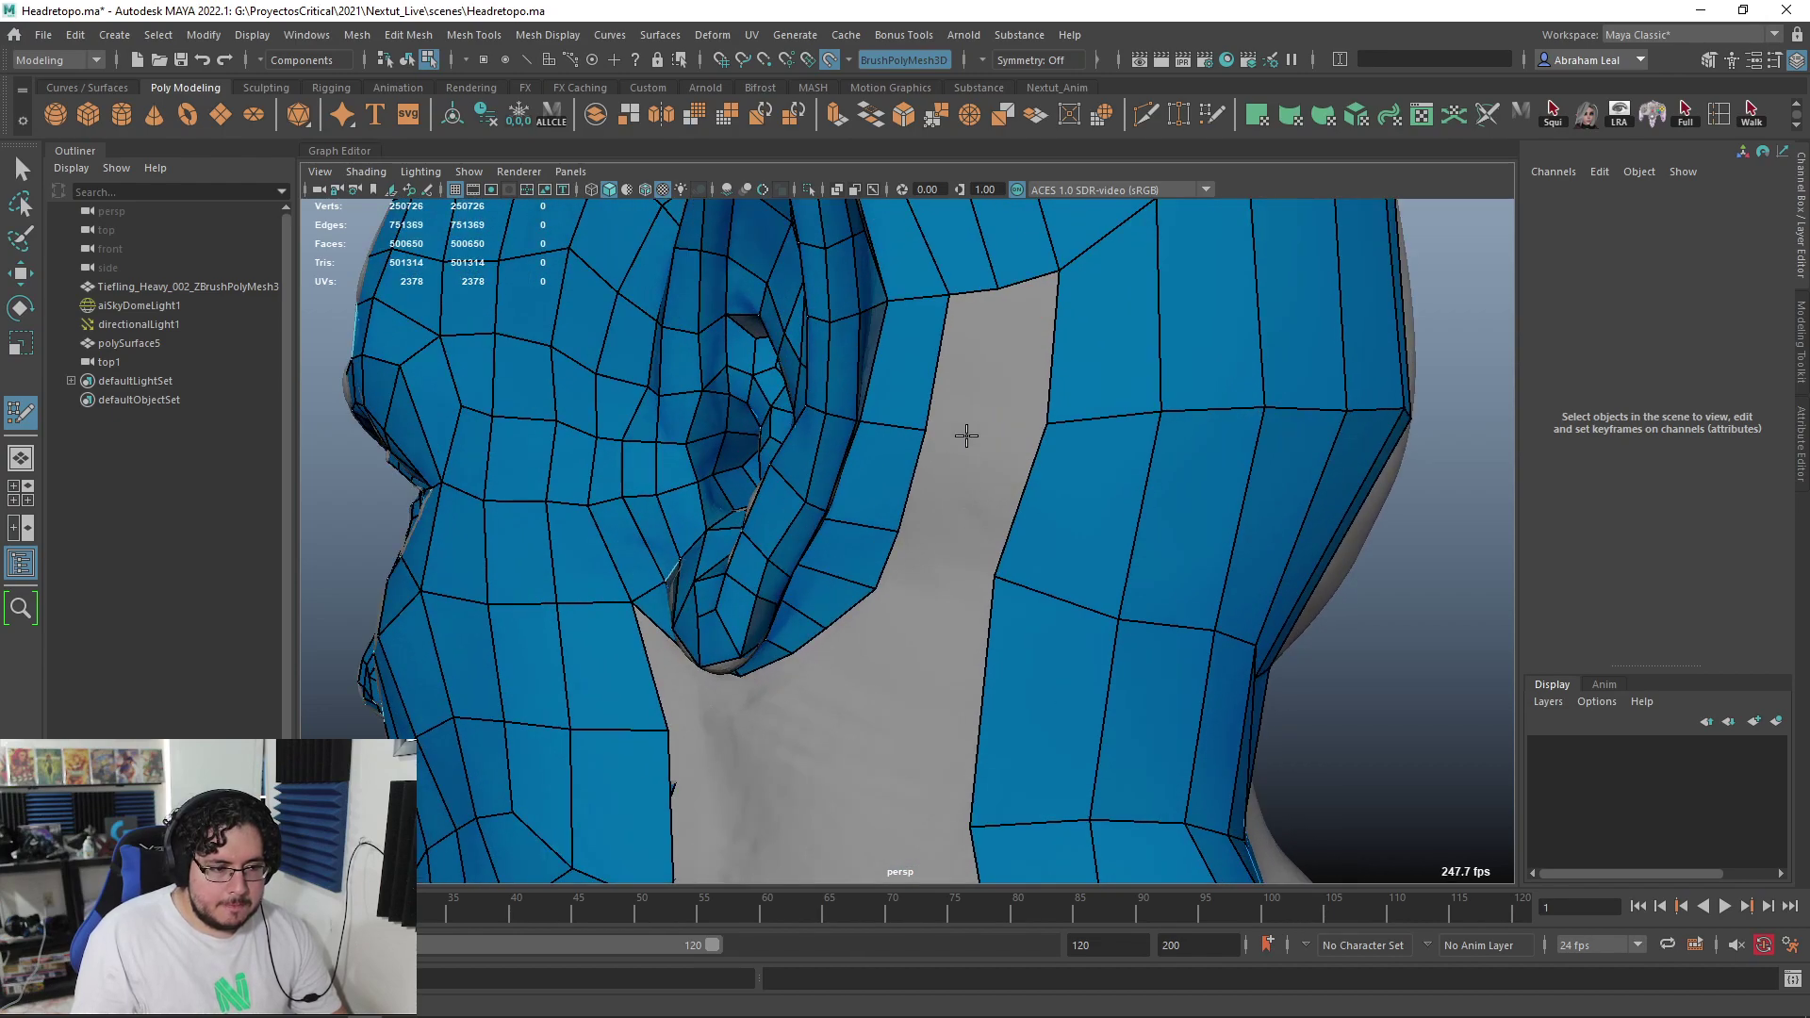
pyautogui.keyDown('shift'); pyautogui.click(955, 368); pyautogui.keyUp('shift')
pyautogui.keyDown('shift'); pyautogui.click(1022, 371); pyautogui.keyUp('shift')
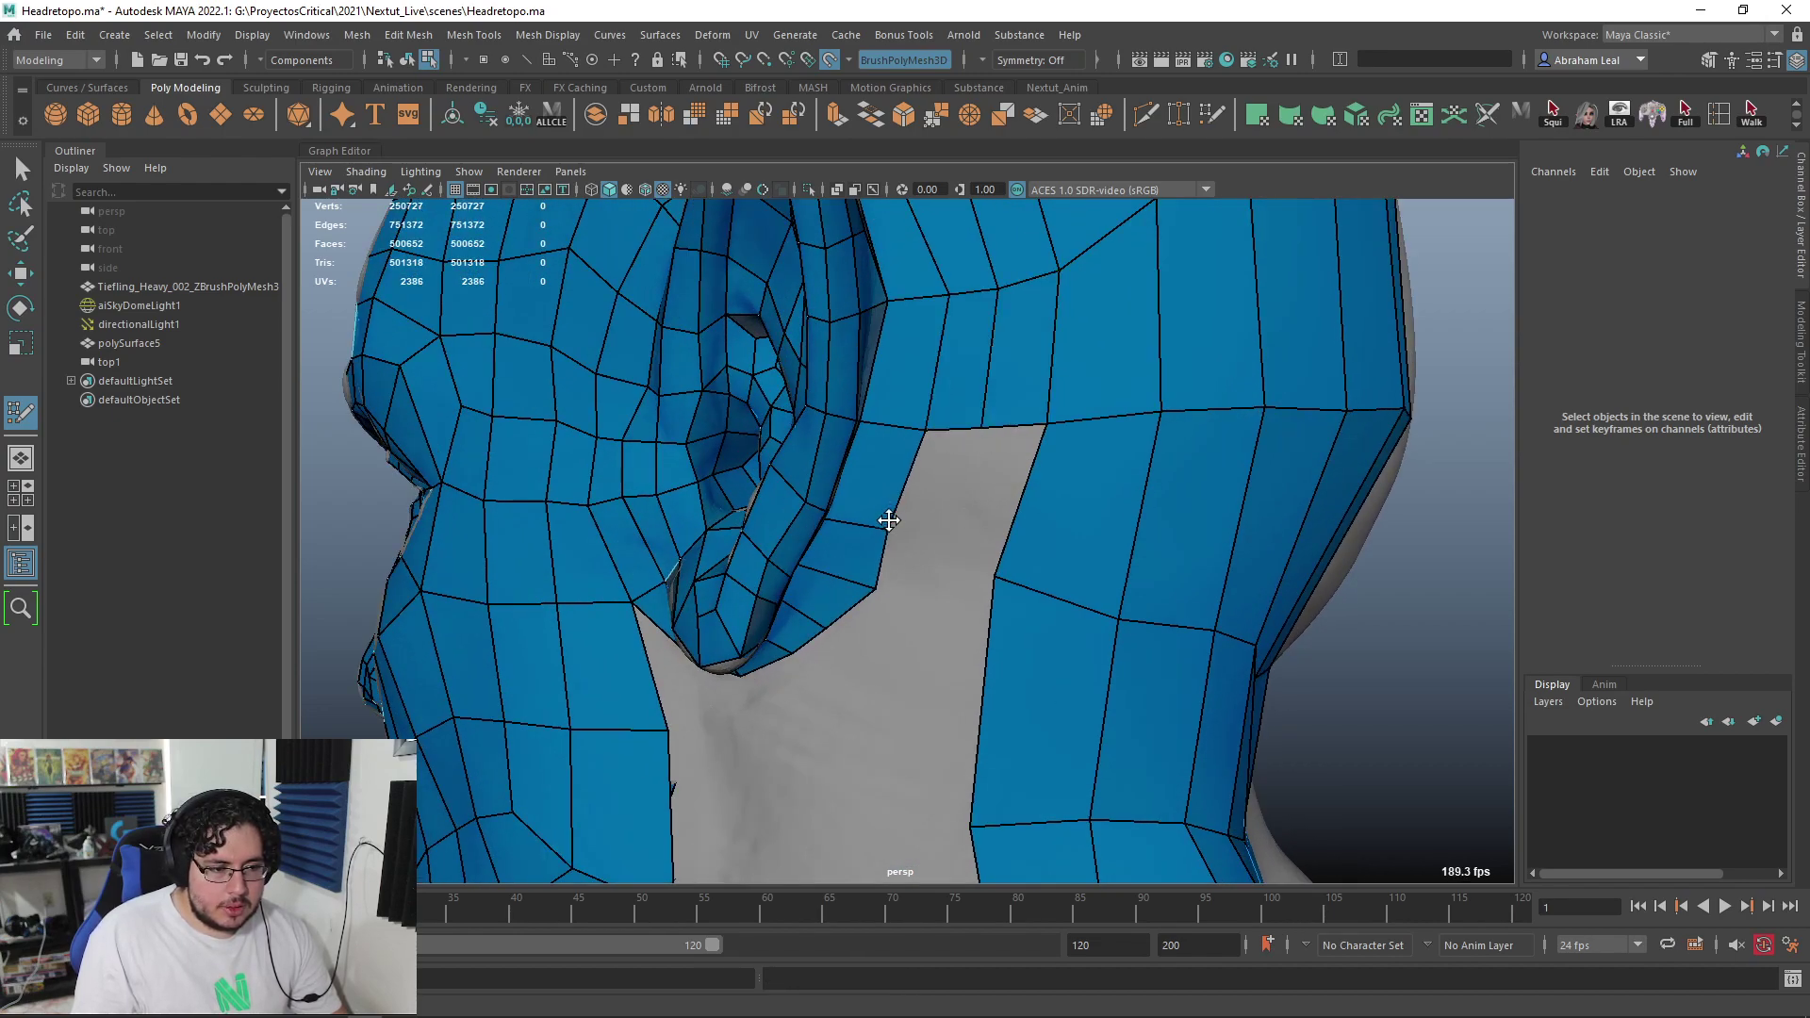
pyautogui.keyDown('shift'); pyautogui.click(944, 518); pyautogui.keyUp('shift')
pyautogui.keyDown('shift'); pyautogui.click(986, 481); pyautogui.keyUp('shift')
# Add a row of quads under the earlobe from the rear jaw edge to behind the ear
pyautogui.keyDown('alt'); pyautogui.moveTo(986, 481); pyautogui.dragTo(995, 461); pyautogui.keyUp('alt')
pyautogui.keyDown('alt'); pyautogui.moveTo(995, 461); pyautogui.dragTo(972, 555, button='middle'); pyautogui.keyUp('alt')
pyautogui.scroll(2, 972, 555)
pyautogui.keyDown('alt'); pyautogui.moveTo(972, 555); pyautogui.dragTo(769, 592); pyautogui.keyUp('alt')
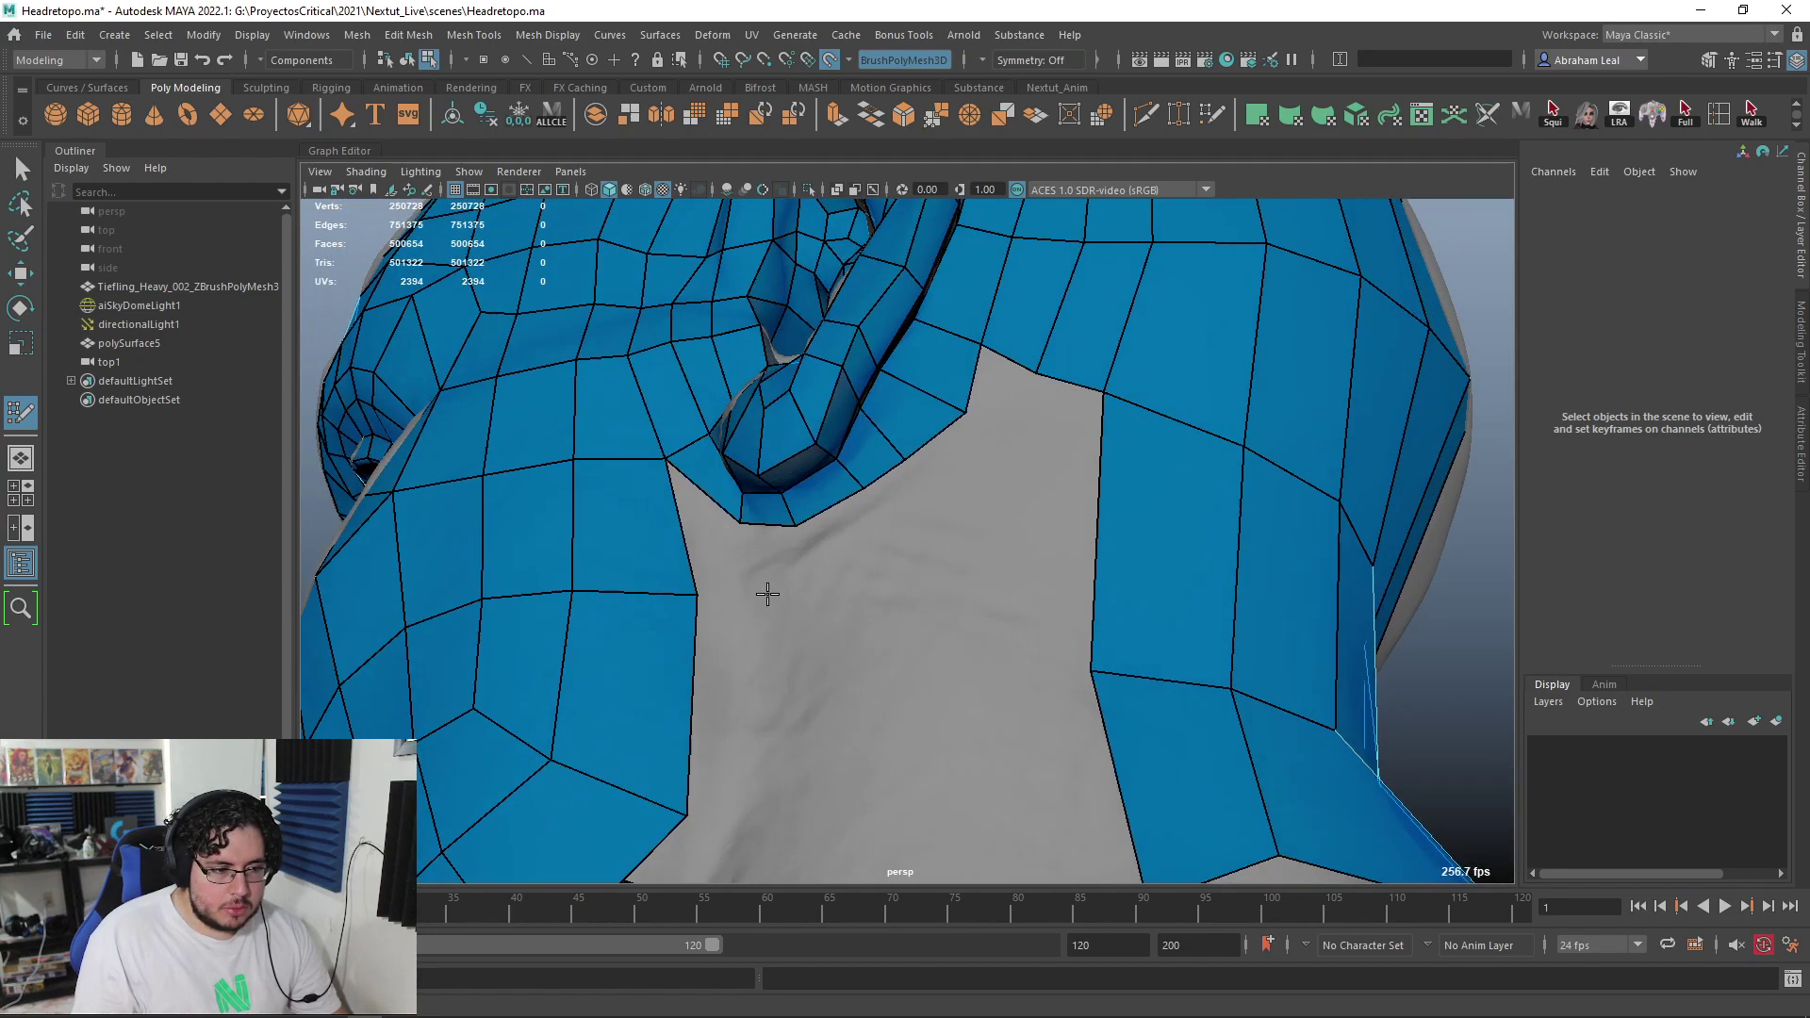
pyautogui.keyDown('shift'); pyautogui.click(752, 571); pyautogui.keyUp('shift')
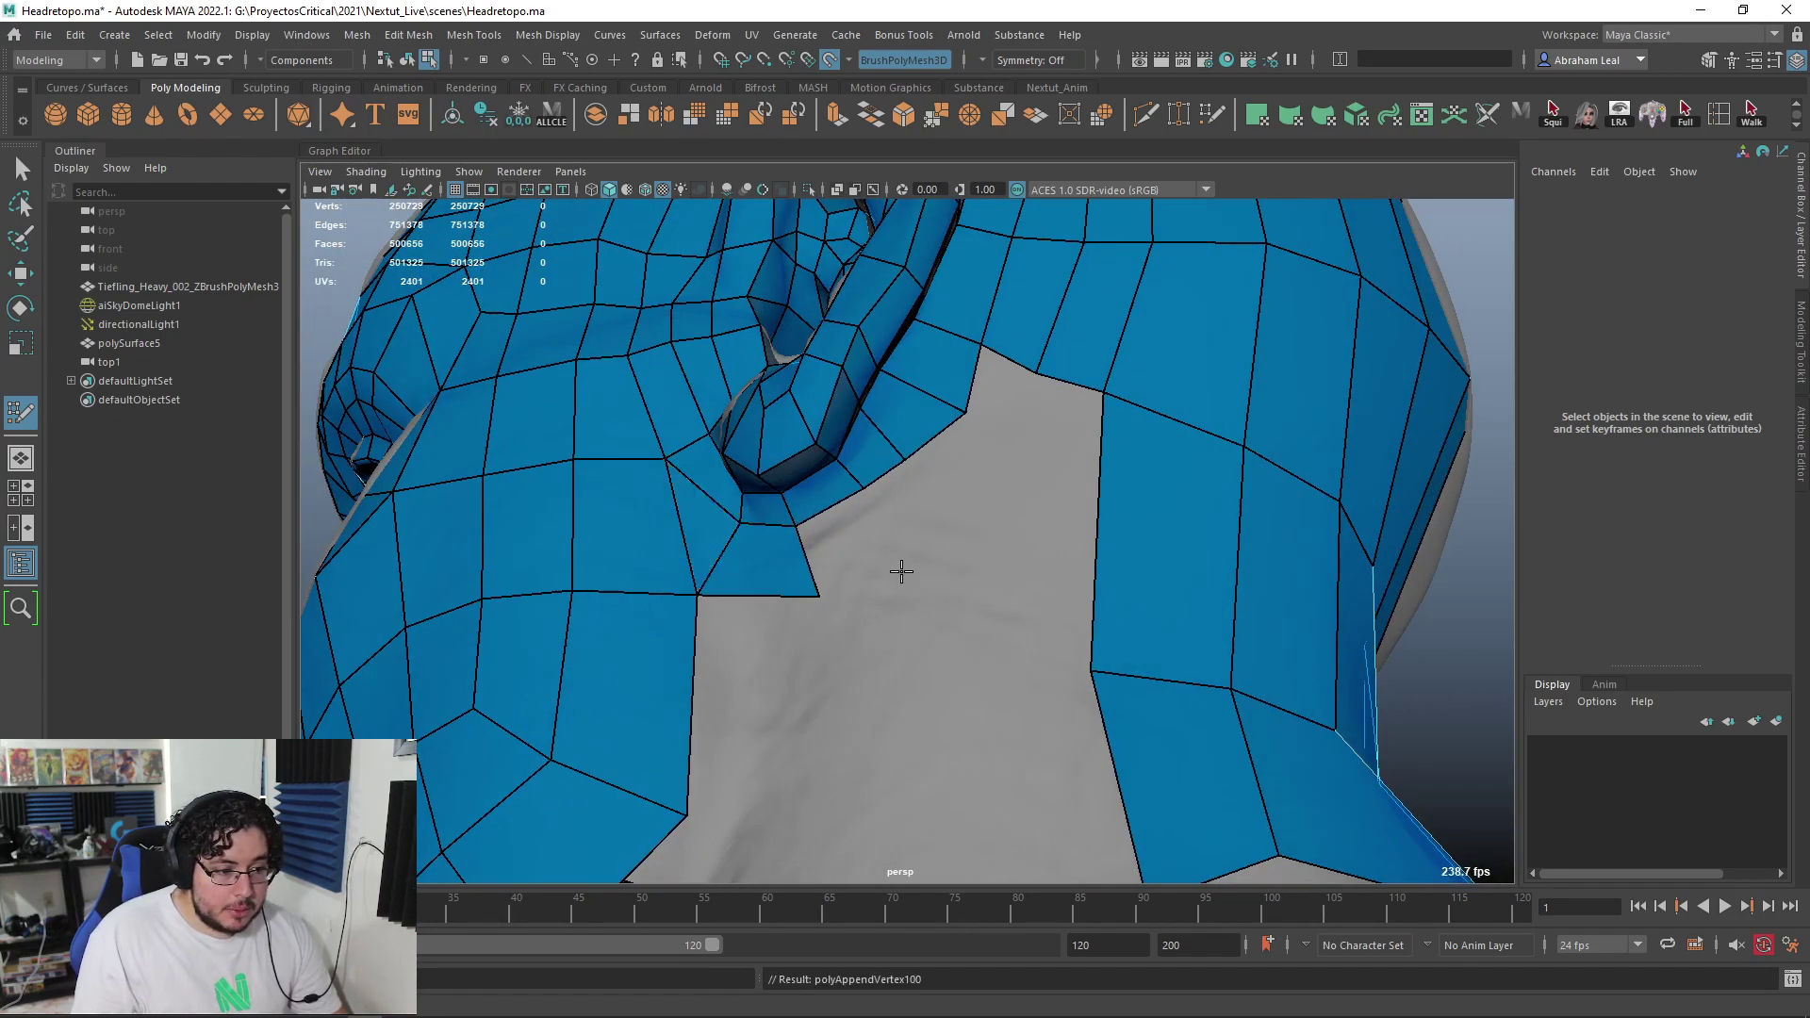
pyautogui.keyDown('shift'); pyautogui.click(846, 559); pyautogui.keyUp('shift')
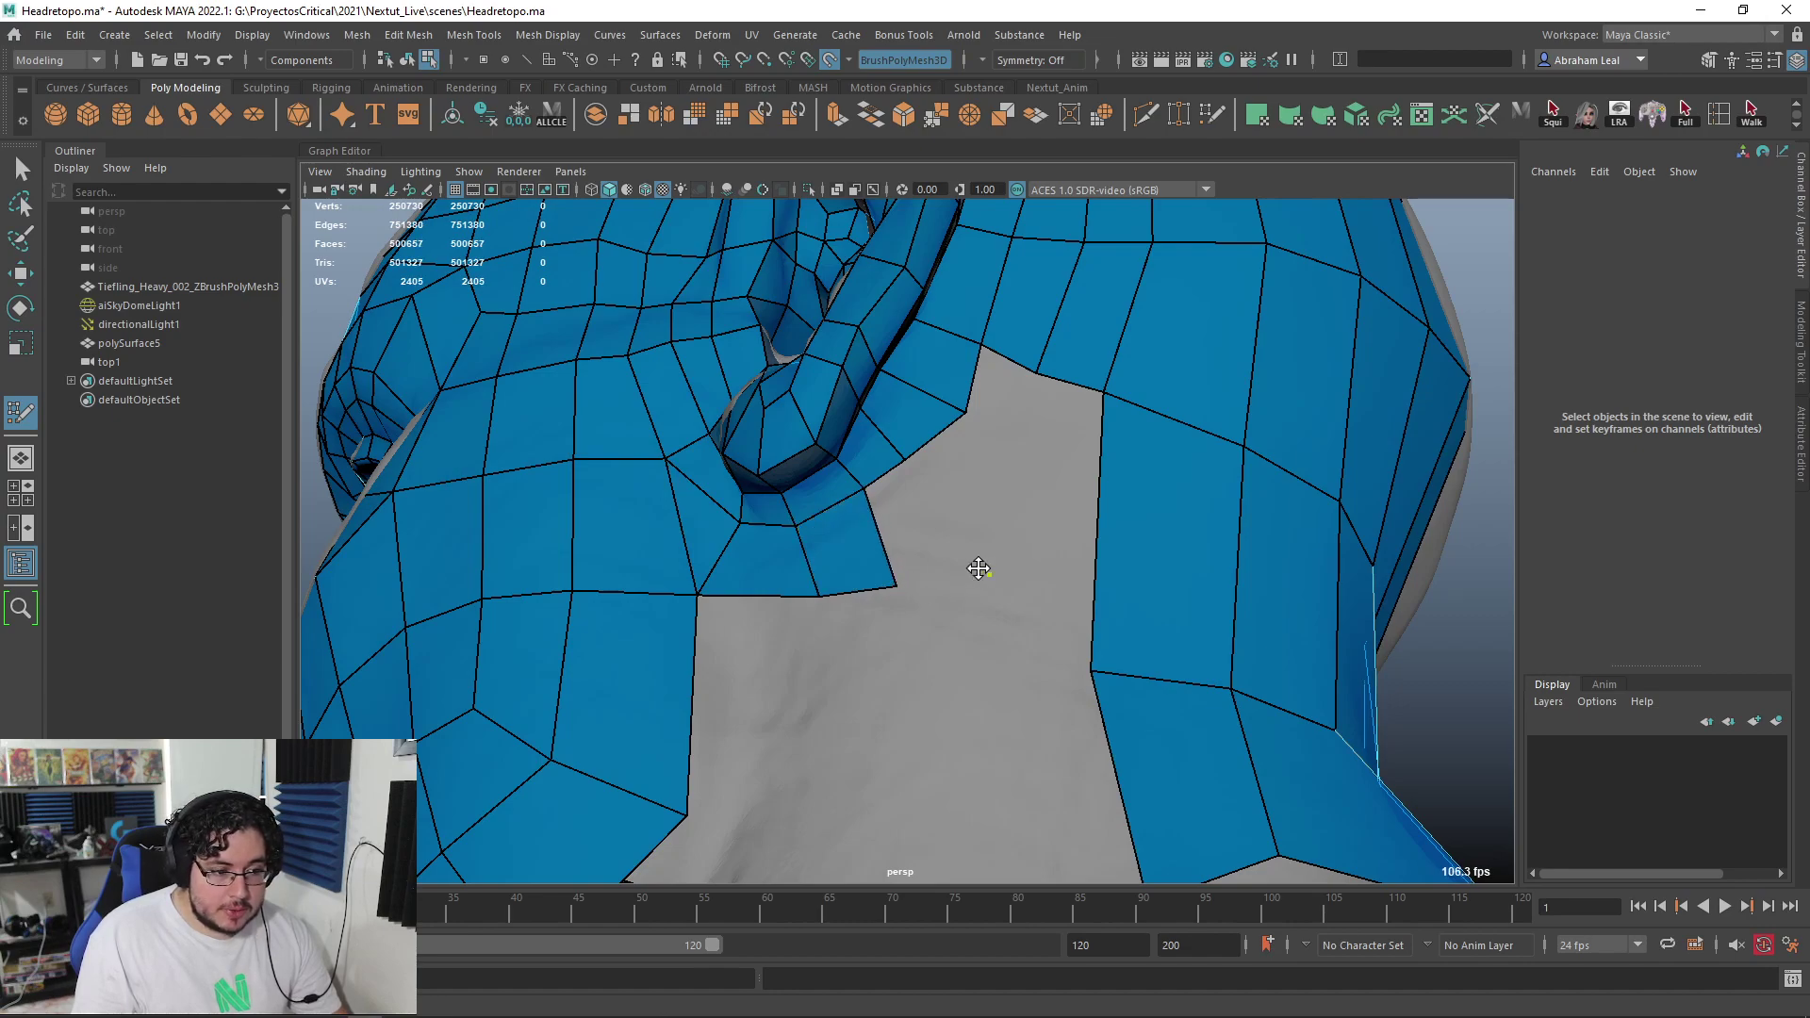
pyautogui.keyDown('shift'); pyautogui.click(976, 523); pyautogui.keyUp('shift')
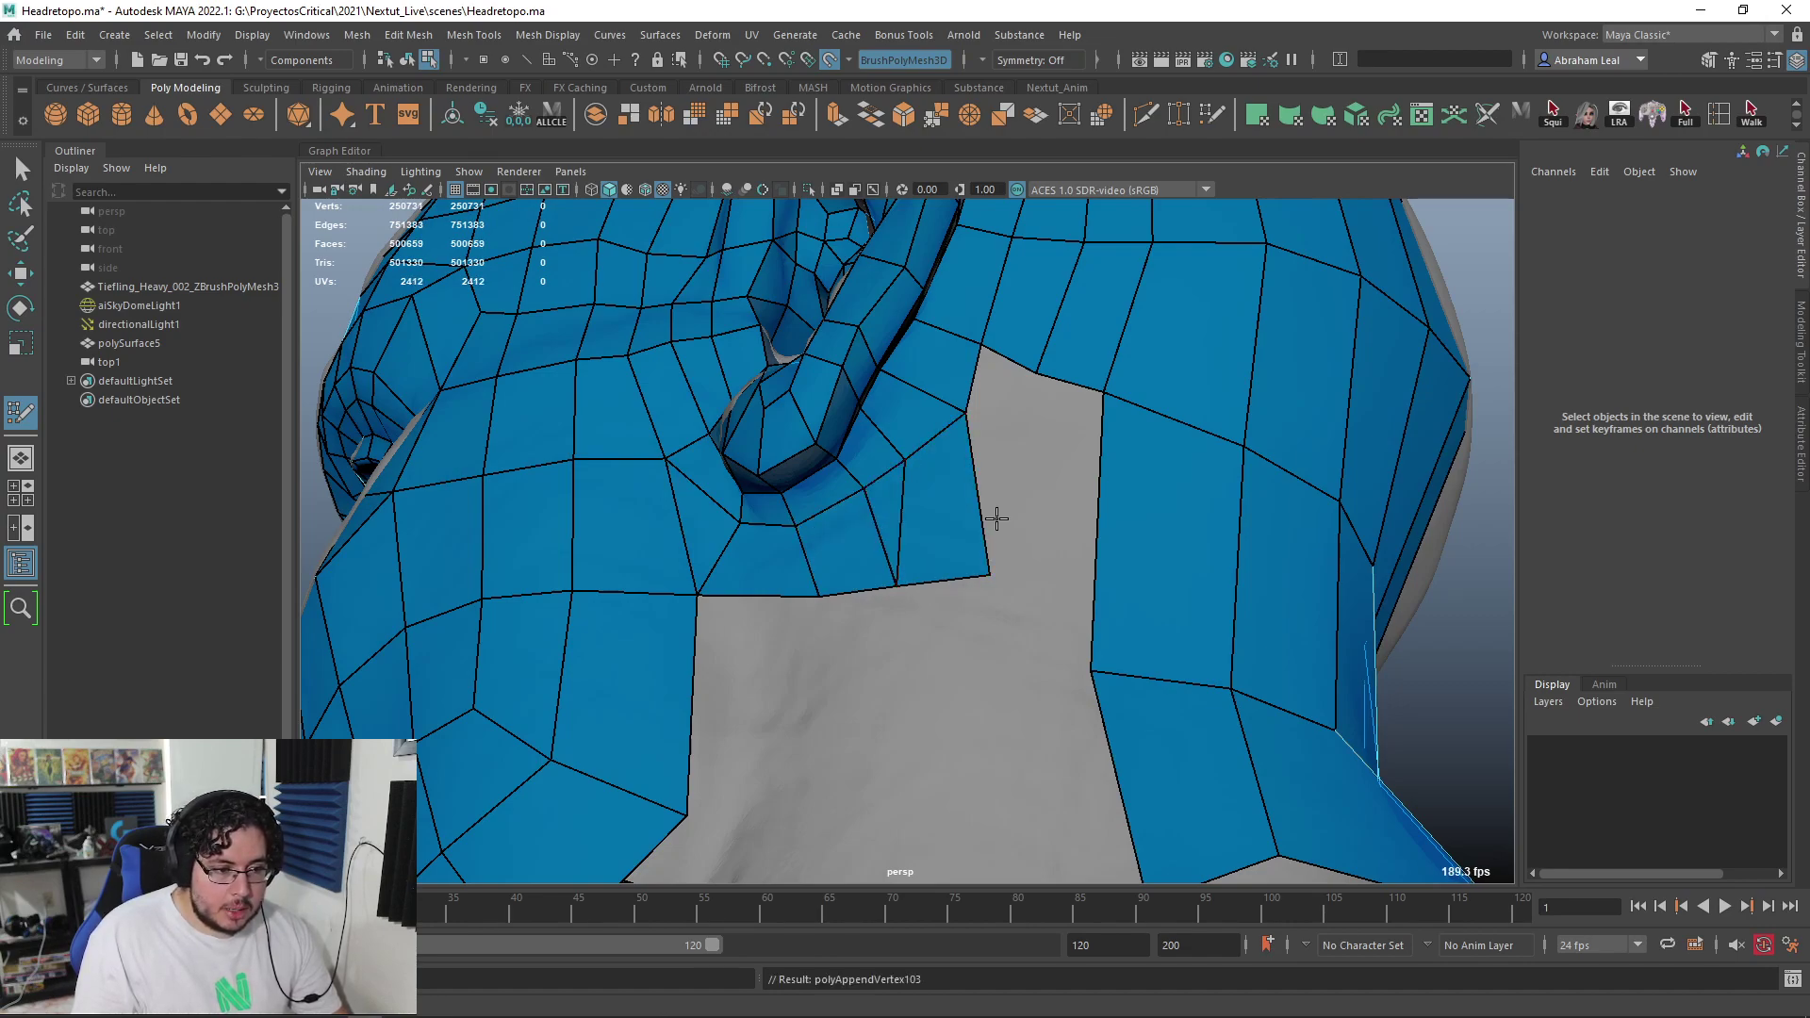
# Insert an edge loop across the back neck strips, then add quads behind the earlobe and adjust their vertices
pyautogui.keyDown('alt'); pyautogui.moveTo(990, 517); pyautogui.dragTo(1007, 563); pyautogui.keyUp('alt')
pyautogui.keyDown('ctrl'); pyautogui.click(1075, 566); pyautogui.keyUp('ctrl')
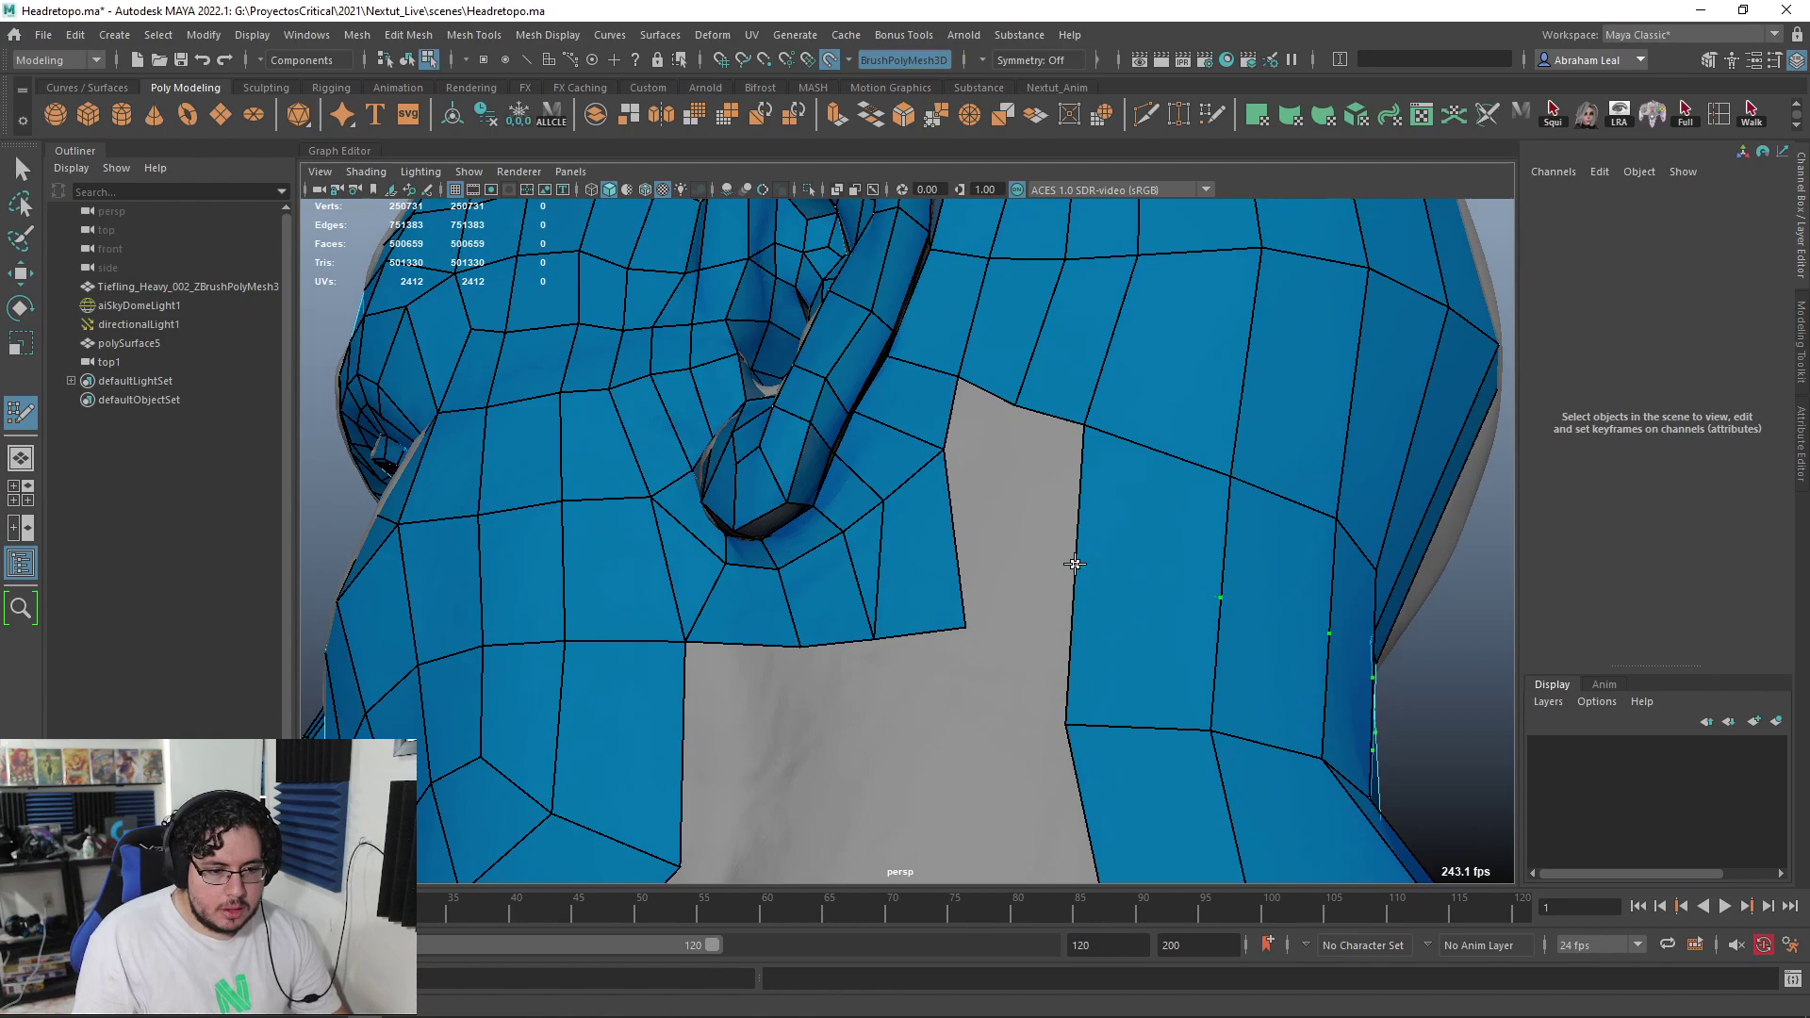
pyautogui.keyDown('shift'); pyautogui.click(1033, 468); pyautogui.keyUp('shift')
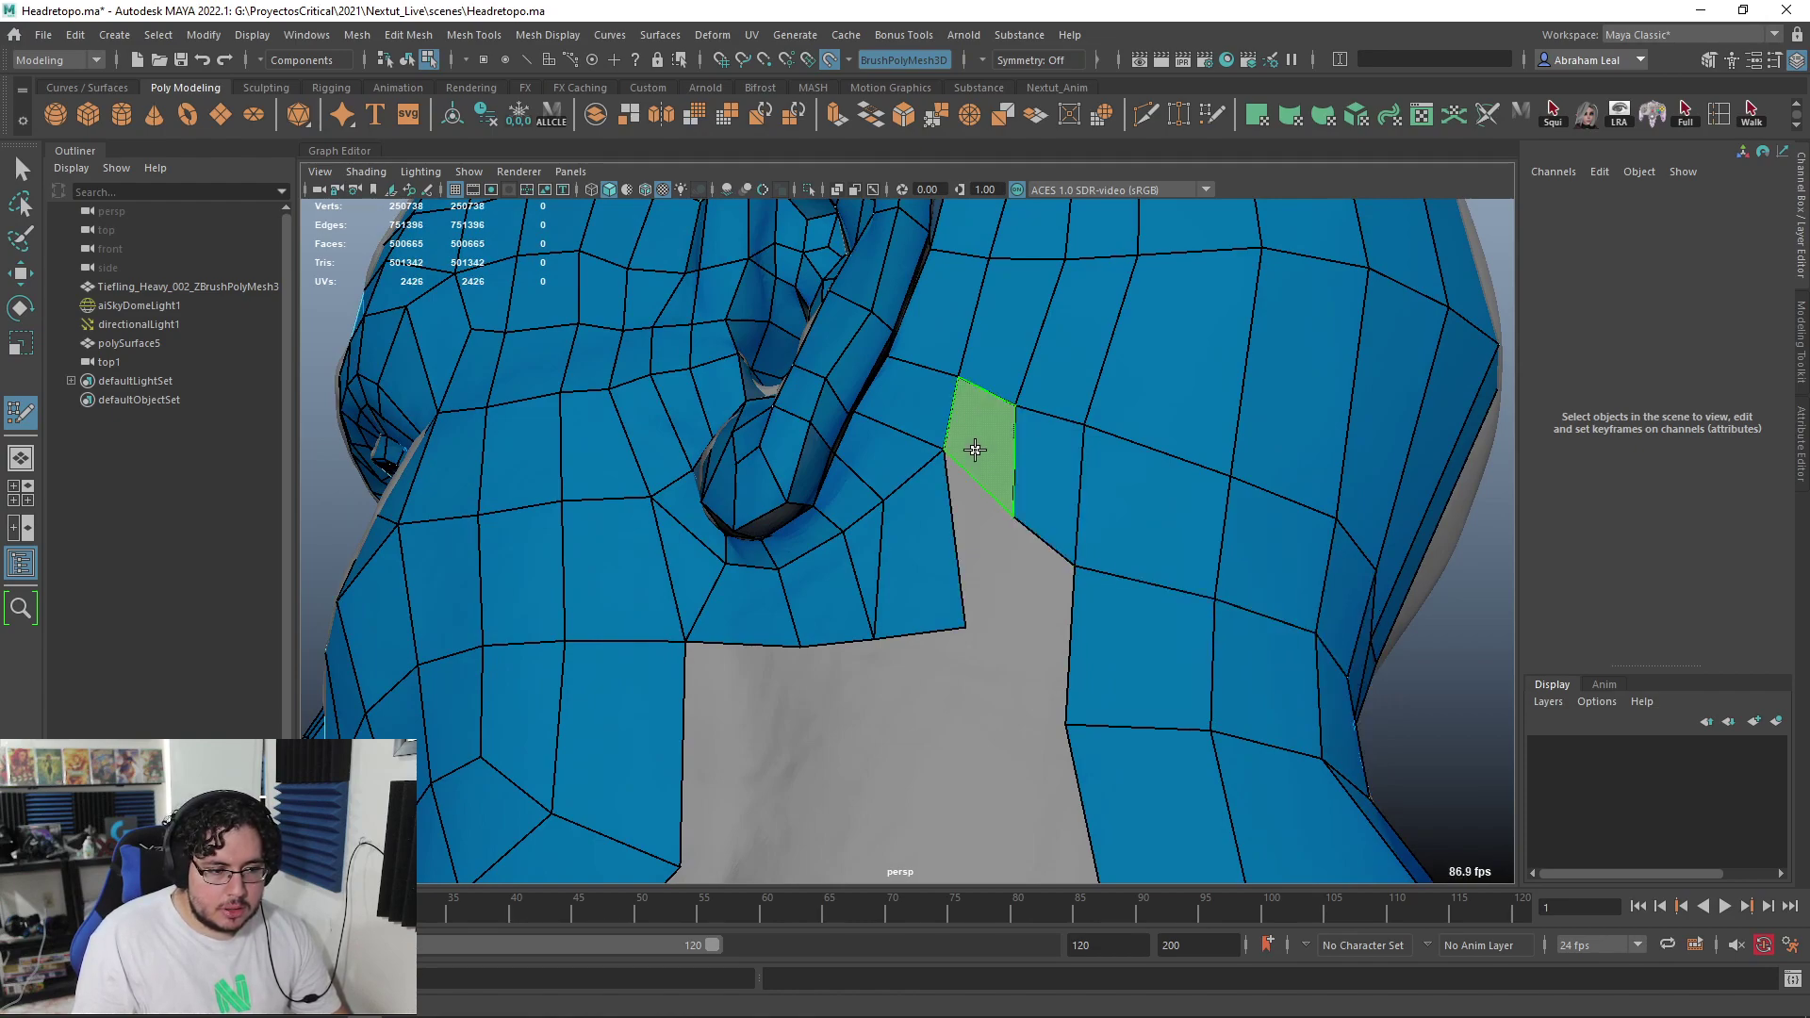
pyautogui.keyDown('shift'); pyautogui.click(975, 451); pyautogui.keyUp('shift')
pyautogui.moveTo(1012, 518); pyautogui.dragTo(1020, 506)
pyautogui.moveTo(962, 615); pyautogui.dragTo(955, 618)
pyautogui.moveTo(940, 456)
pyautogui.mouseDown()
pyautogui.moveTo(945, 510)
pyautogui.moveTo(963, 483)
pyautogui.moveTo(841, 534)
pyautogui.moveTo(666, 550)
pyautogui.mouseUp()
pyautogui.keyDown('alt'); pyautogui.moveTo(733, 566); pyautogui.dragTo(809, 526, button='middle'); pyautogui.keyUp('alt')
pyautogui.keyDown('alt'); pyautogui.moveTo(809, 526); pyautogui.dragTo(755, 438); pyautogui.keyUp('alt')
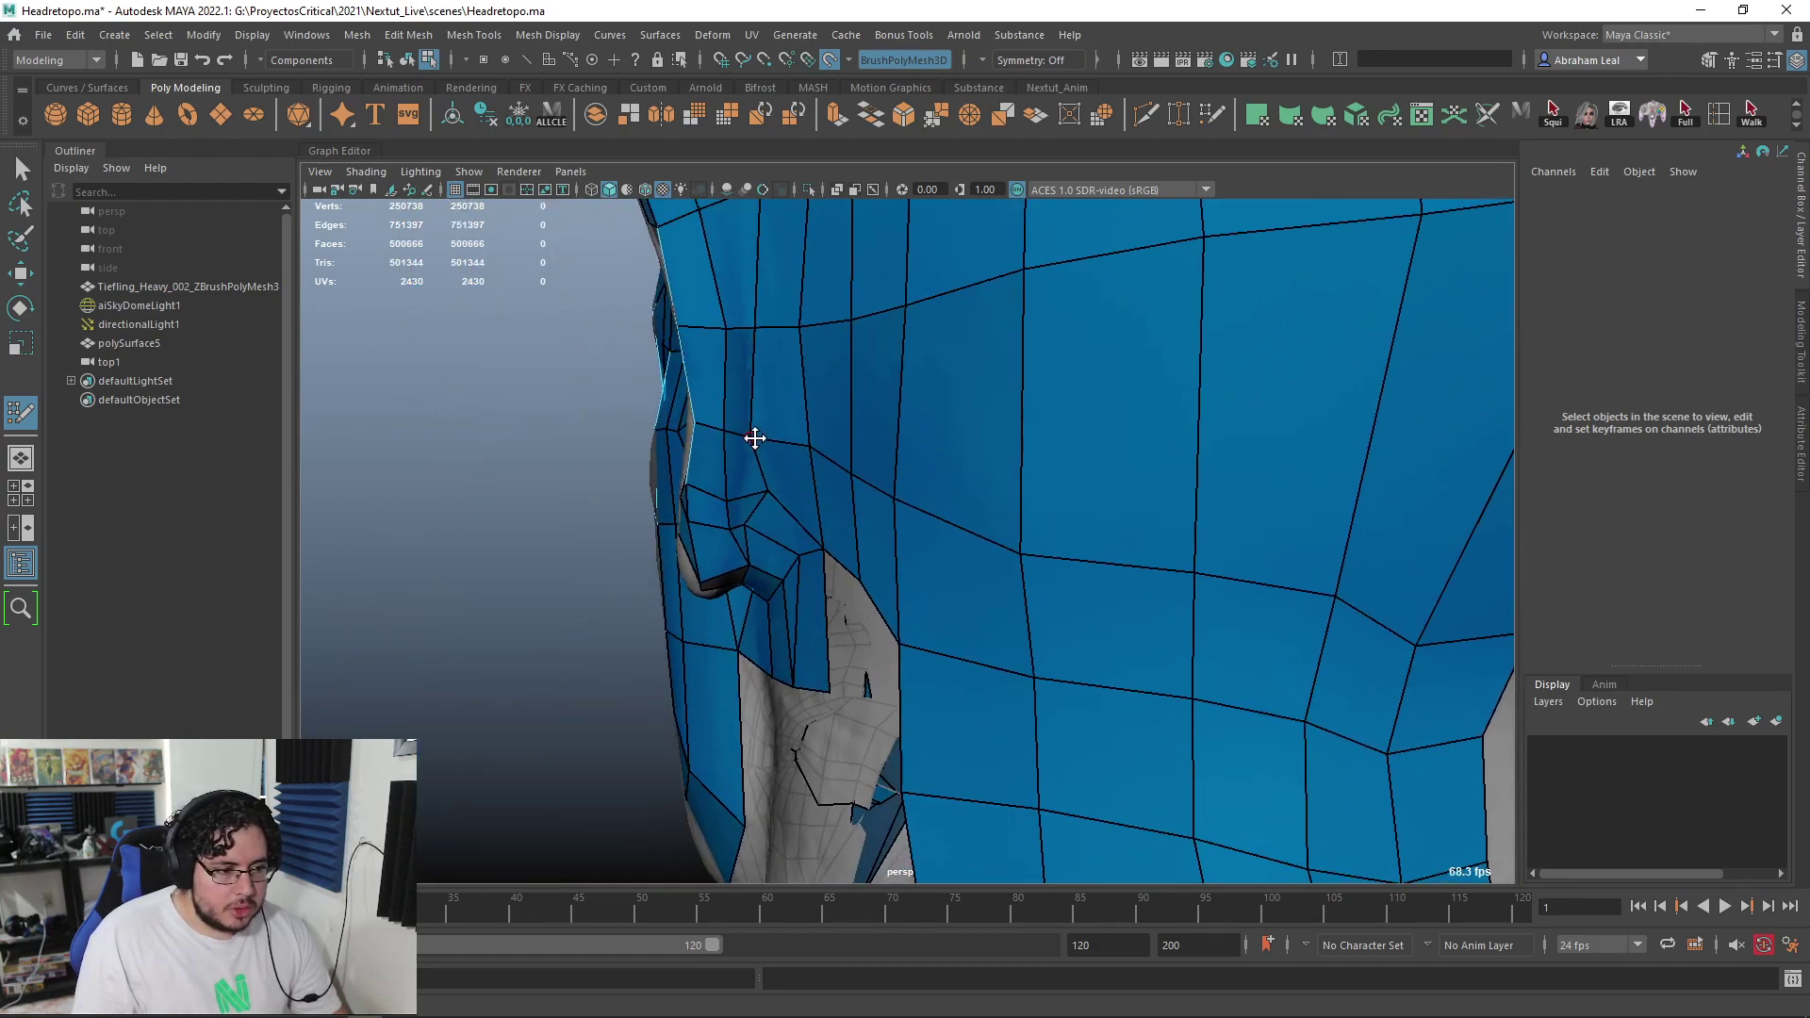
# Fill the open gap behind the earlobe with quads and move the loose lower vertex onto the back neck strip
pyautogui.keyDown('alt'); pyautogui.moveTo(826, 540); pyautogui.dragTo(957, 524); pyautogui.keyUp('alt')
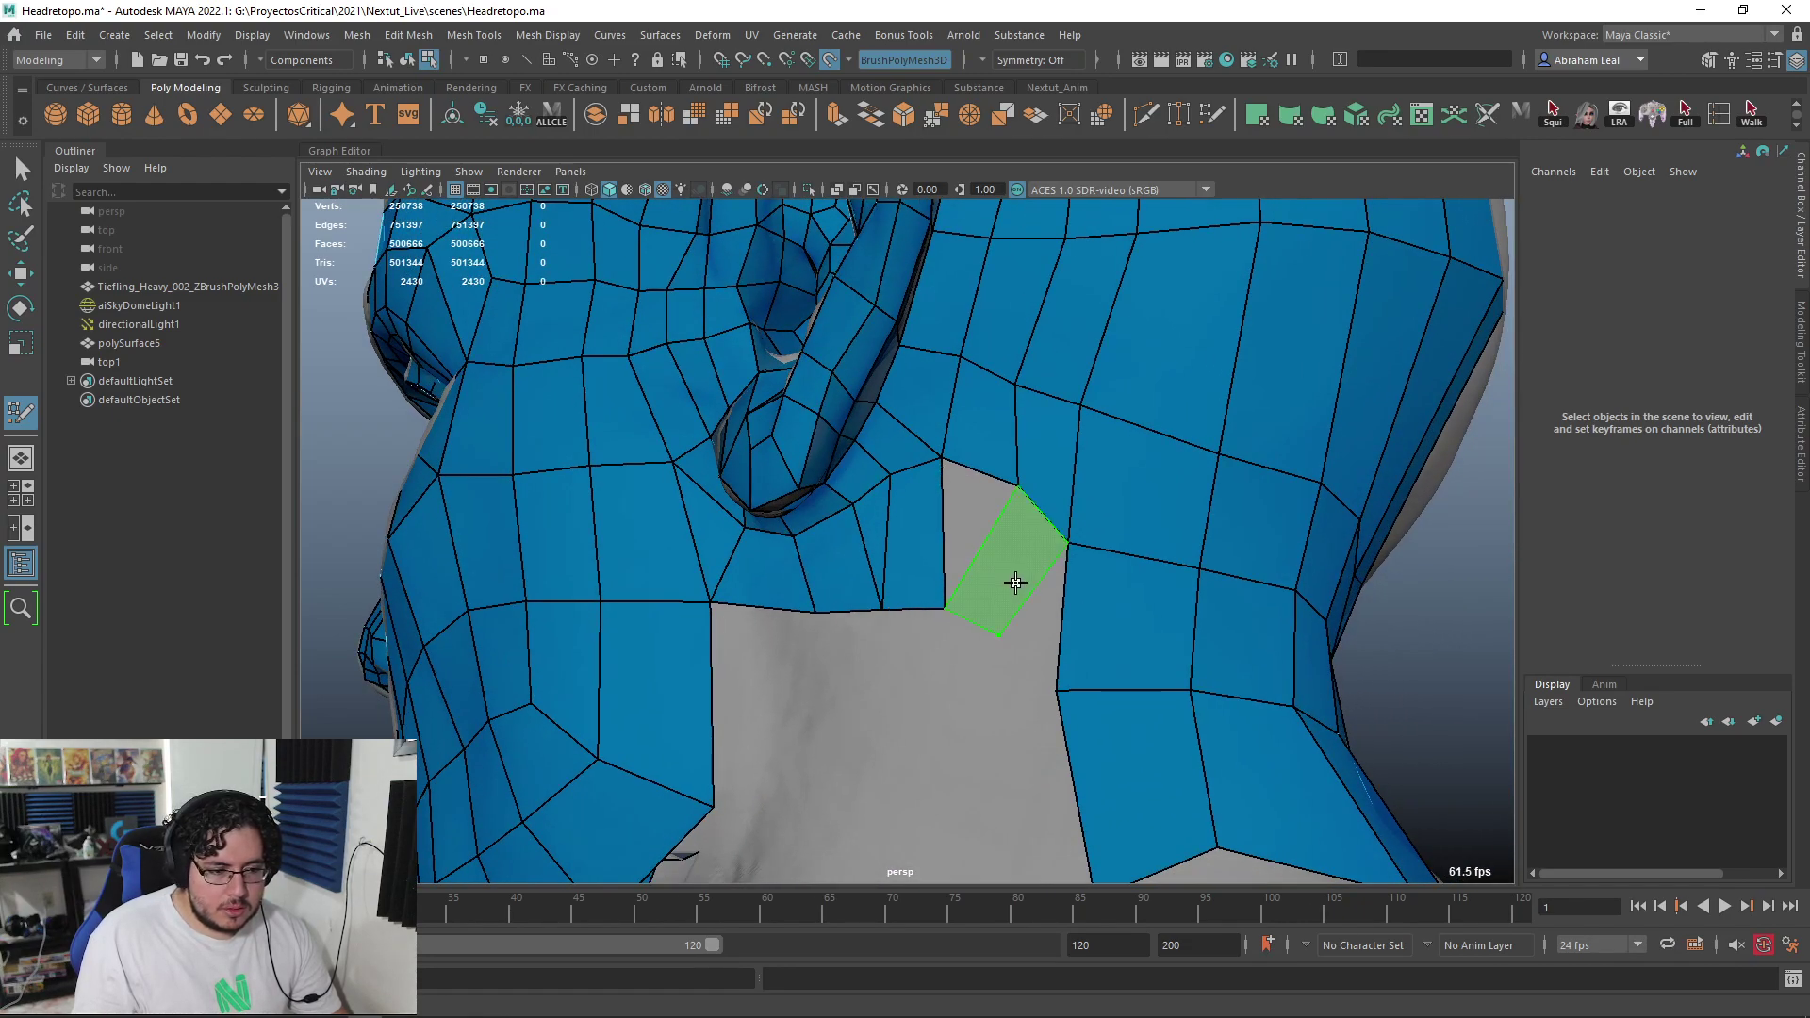
pyautogui.hotkey('ctrl', 'z')
pyautogui.keyDown('shift'); pyautogui.click(1010, 579); pyautogui.keyUp('shift')
pyautogui.moveTo(998, 634); pyautogui.dragTo(1091, 646)
pyautogui.keyDown('shift'); pyautogui.click(954, 513); pyautogui.keyUp('shift')
pyautogui.keyDown('alt'); pyautogui.moveTo(886, 579); pyautogui.dragTo(1014, 563); pyautogui.keyUp('alt')
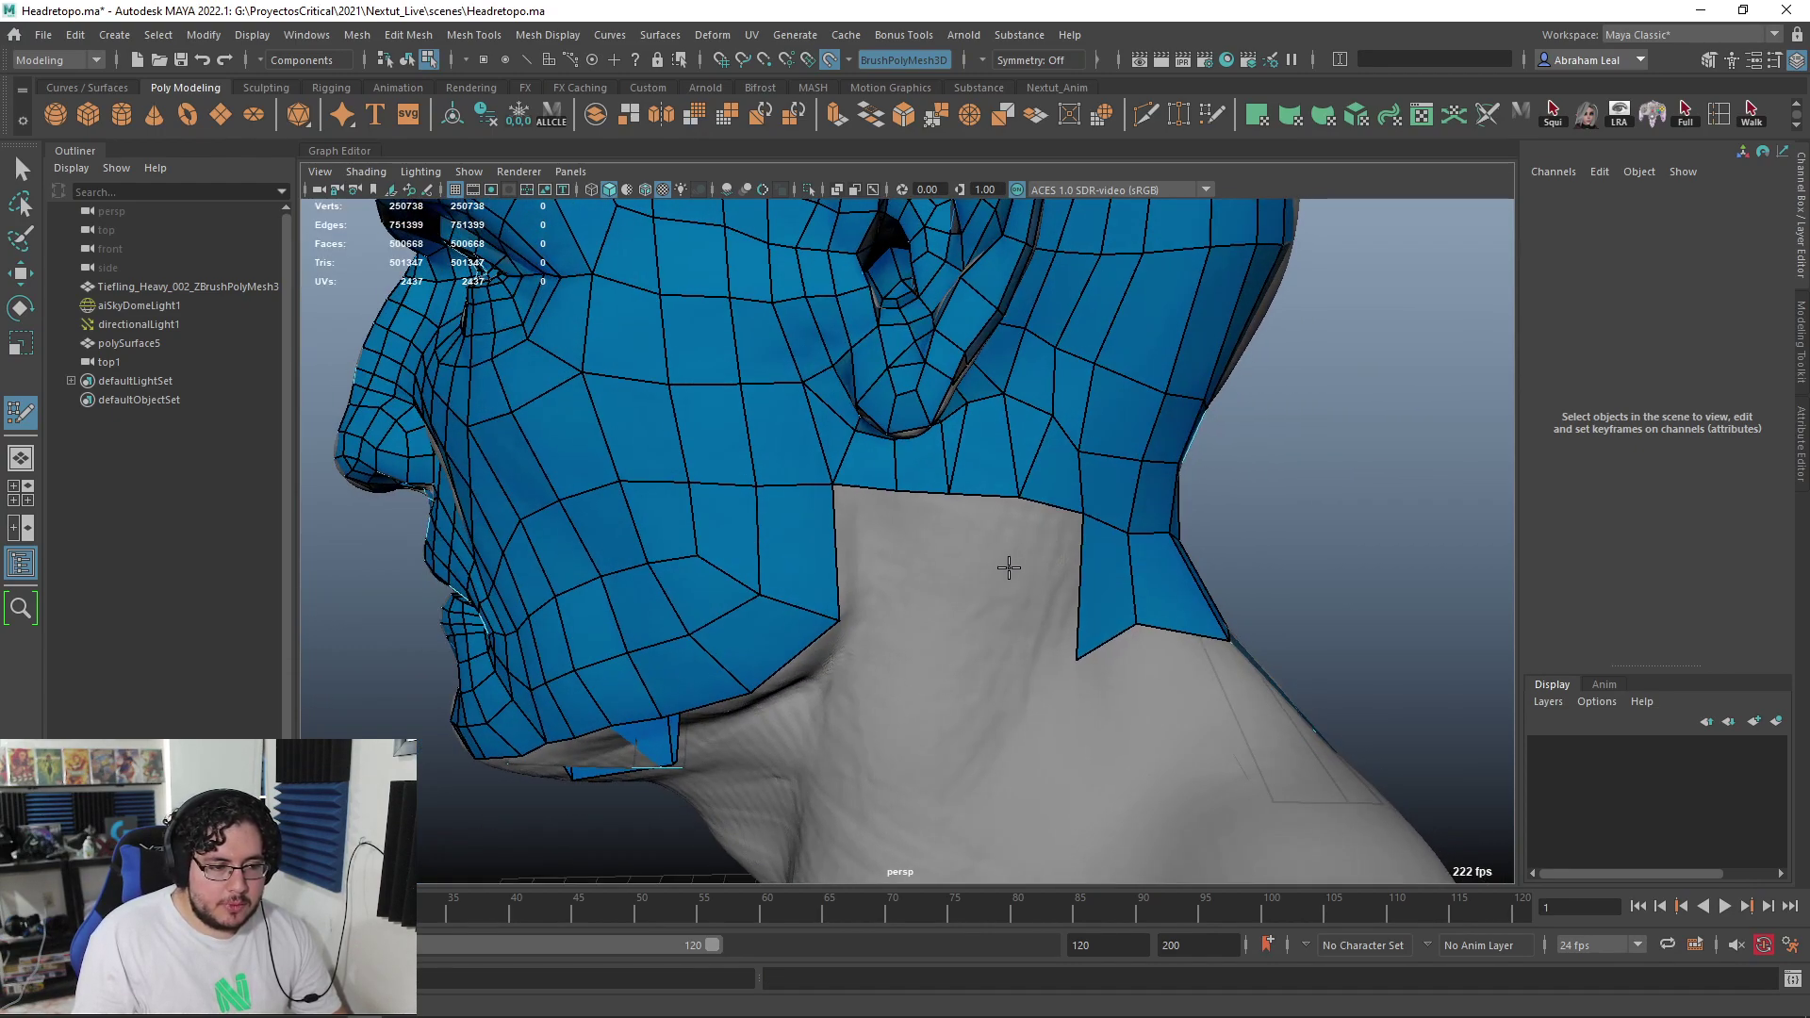
# Fill the row below the ear with quads, joining the rear jaw edge to the back neck strip
pyautogui.keyDown('shift'); pyautogui.click(920, 597); pyautogui.keyUp('shift')
pyautogui.keyDown('alt'); pyautogui.moveTo(920, 598); pyautogui.dragTo(919, 615); pyautogui.keyUp('alt')
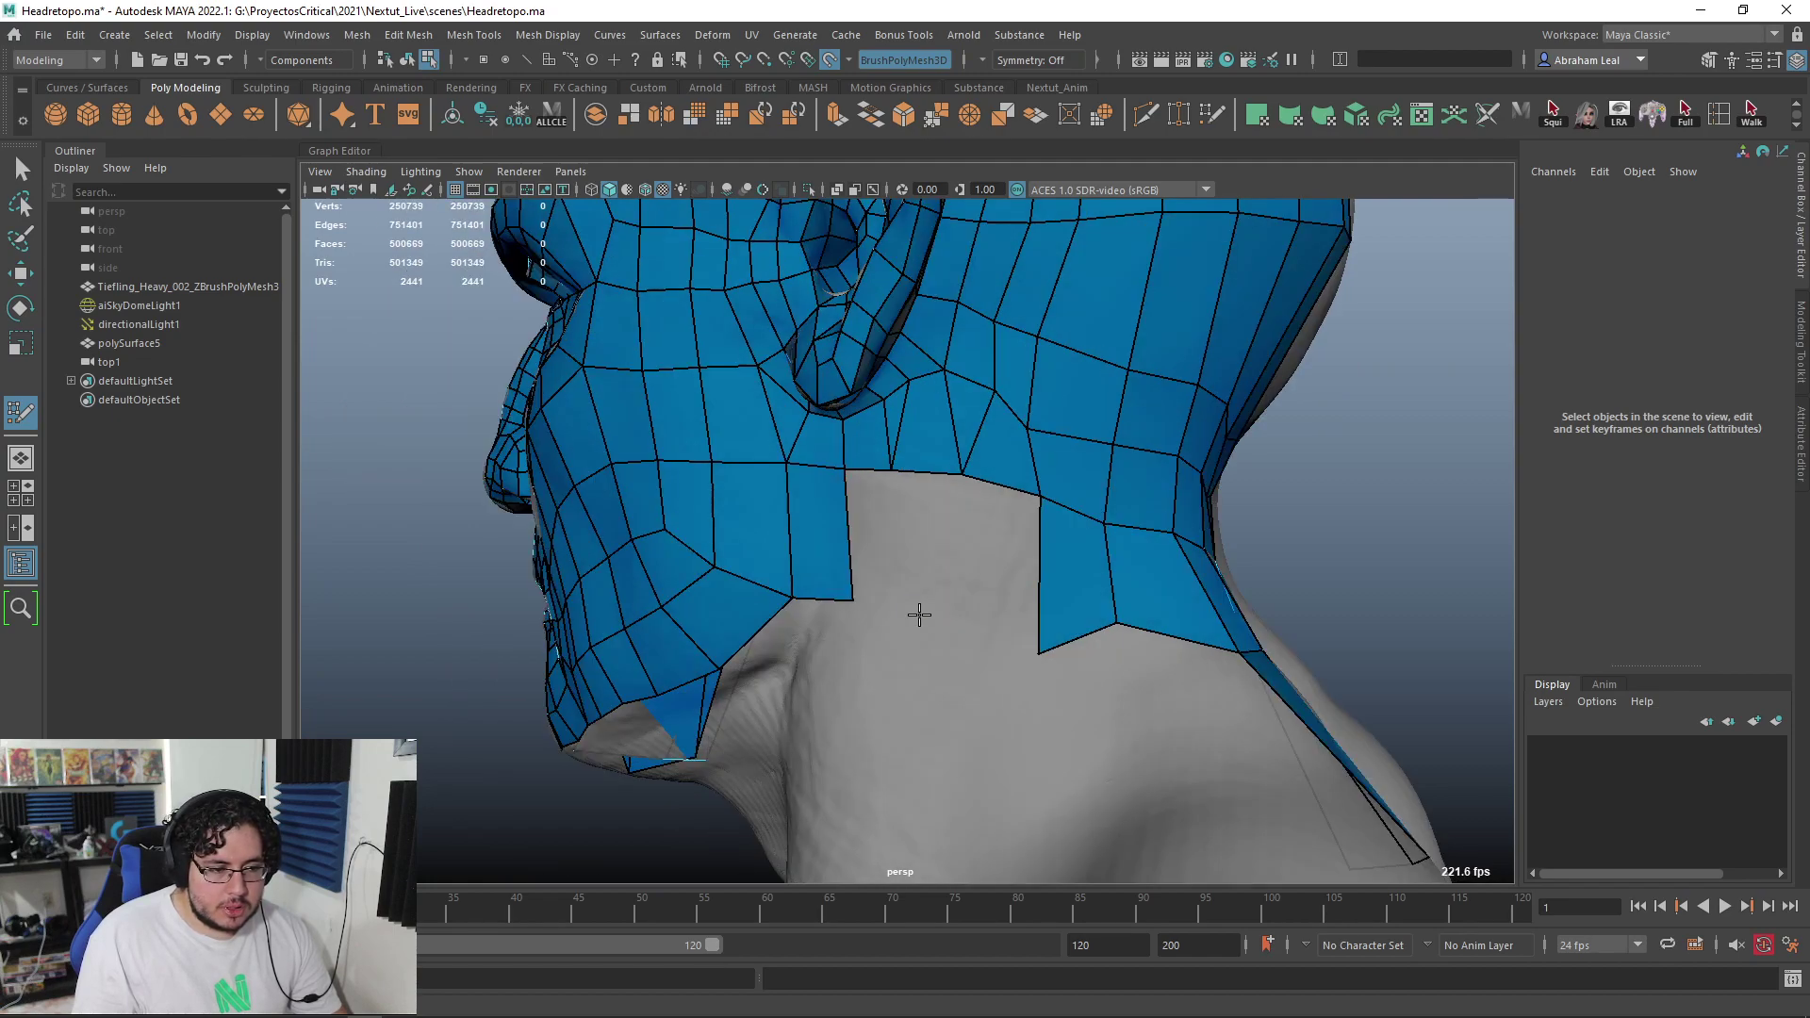
pyautogui.keyDown('shift'); pyautogui.click(874, 563); pyautogui.keyUp('shift')
pyautogui.keyDown('shift'); pyautogui.click(933, 559); pyautogui.keyUp('shift')
pyautogui.keyDown('shift'); pyautogui.click(1025, 593); pyautogui.keyUp('shift')
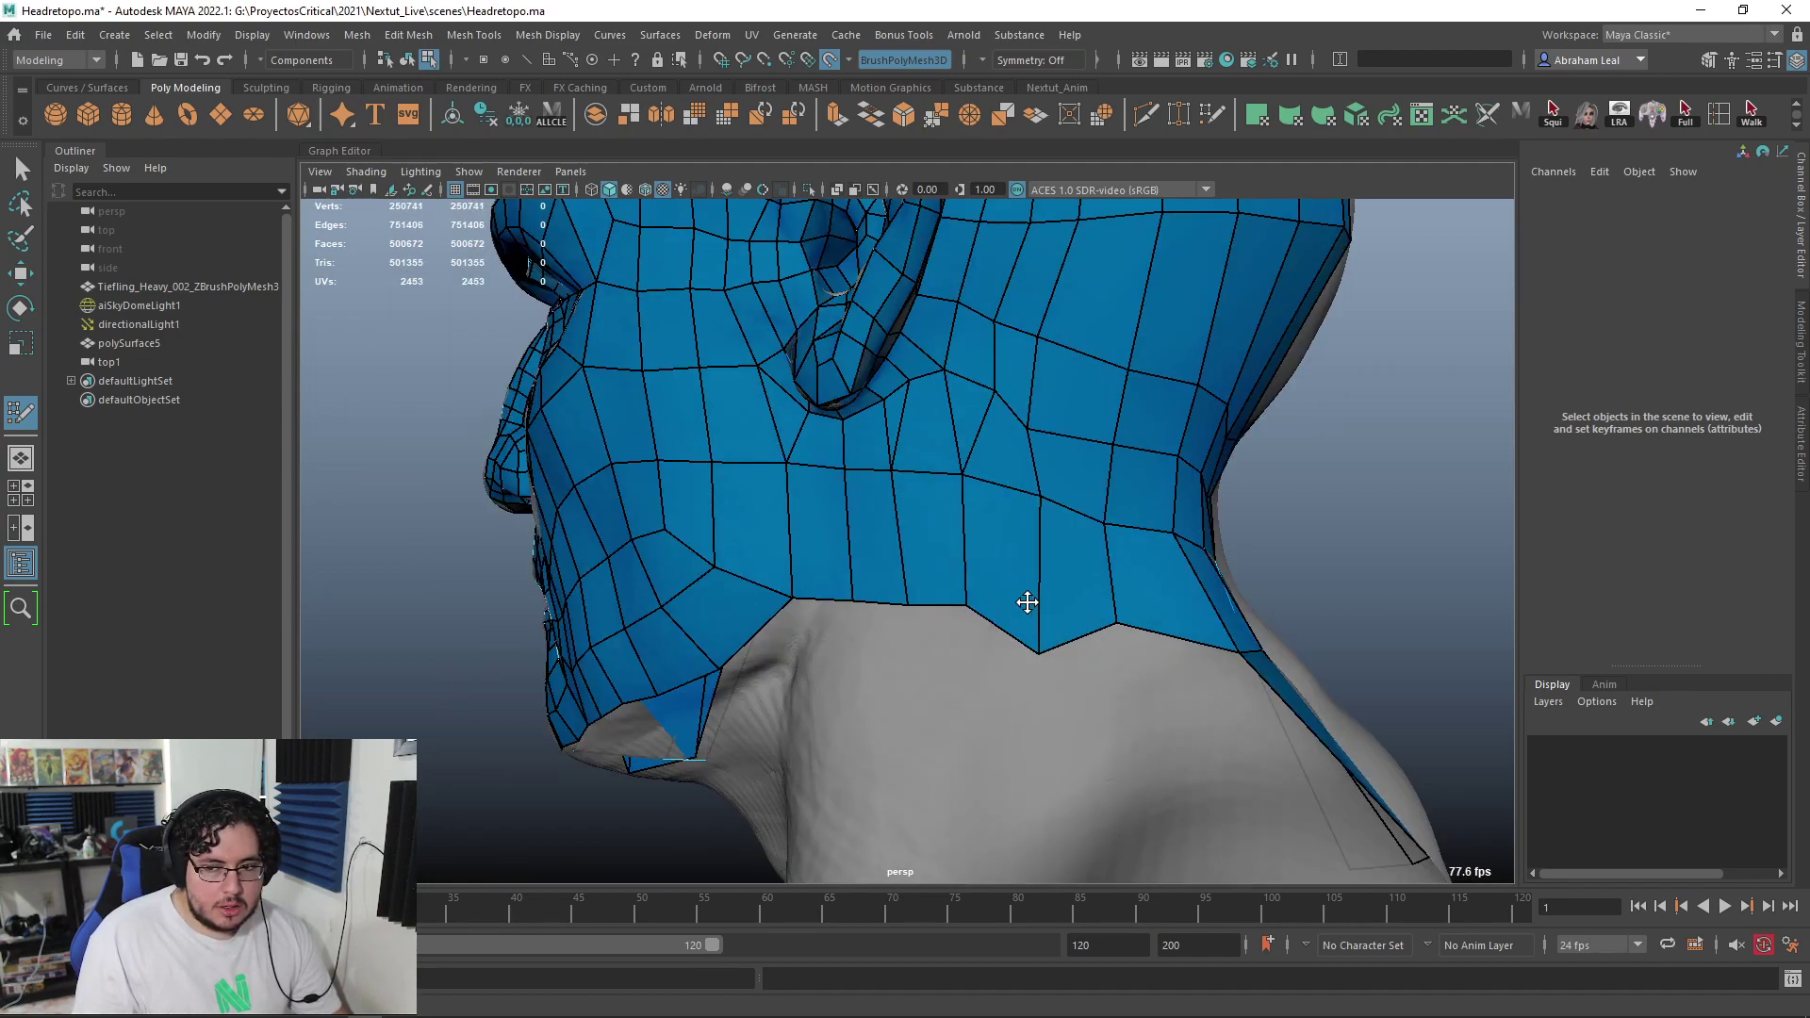
pyautogui.moveTo(1059, 606)
pyautogui.keyDown('alt'); pyautogui.mouseDown()
pyautogui.moveTo(950, 868)
pyautogui.moveTo(1014, 584)
pyautogui.mouseUp(); pyautogui.keyUp('alt')
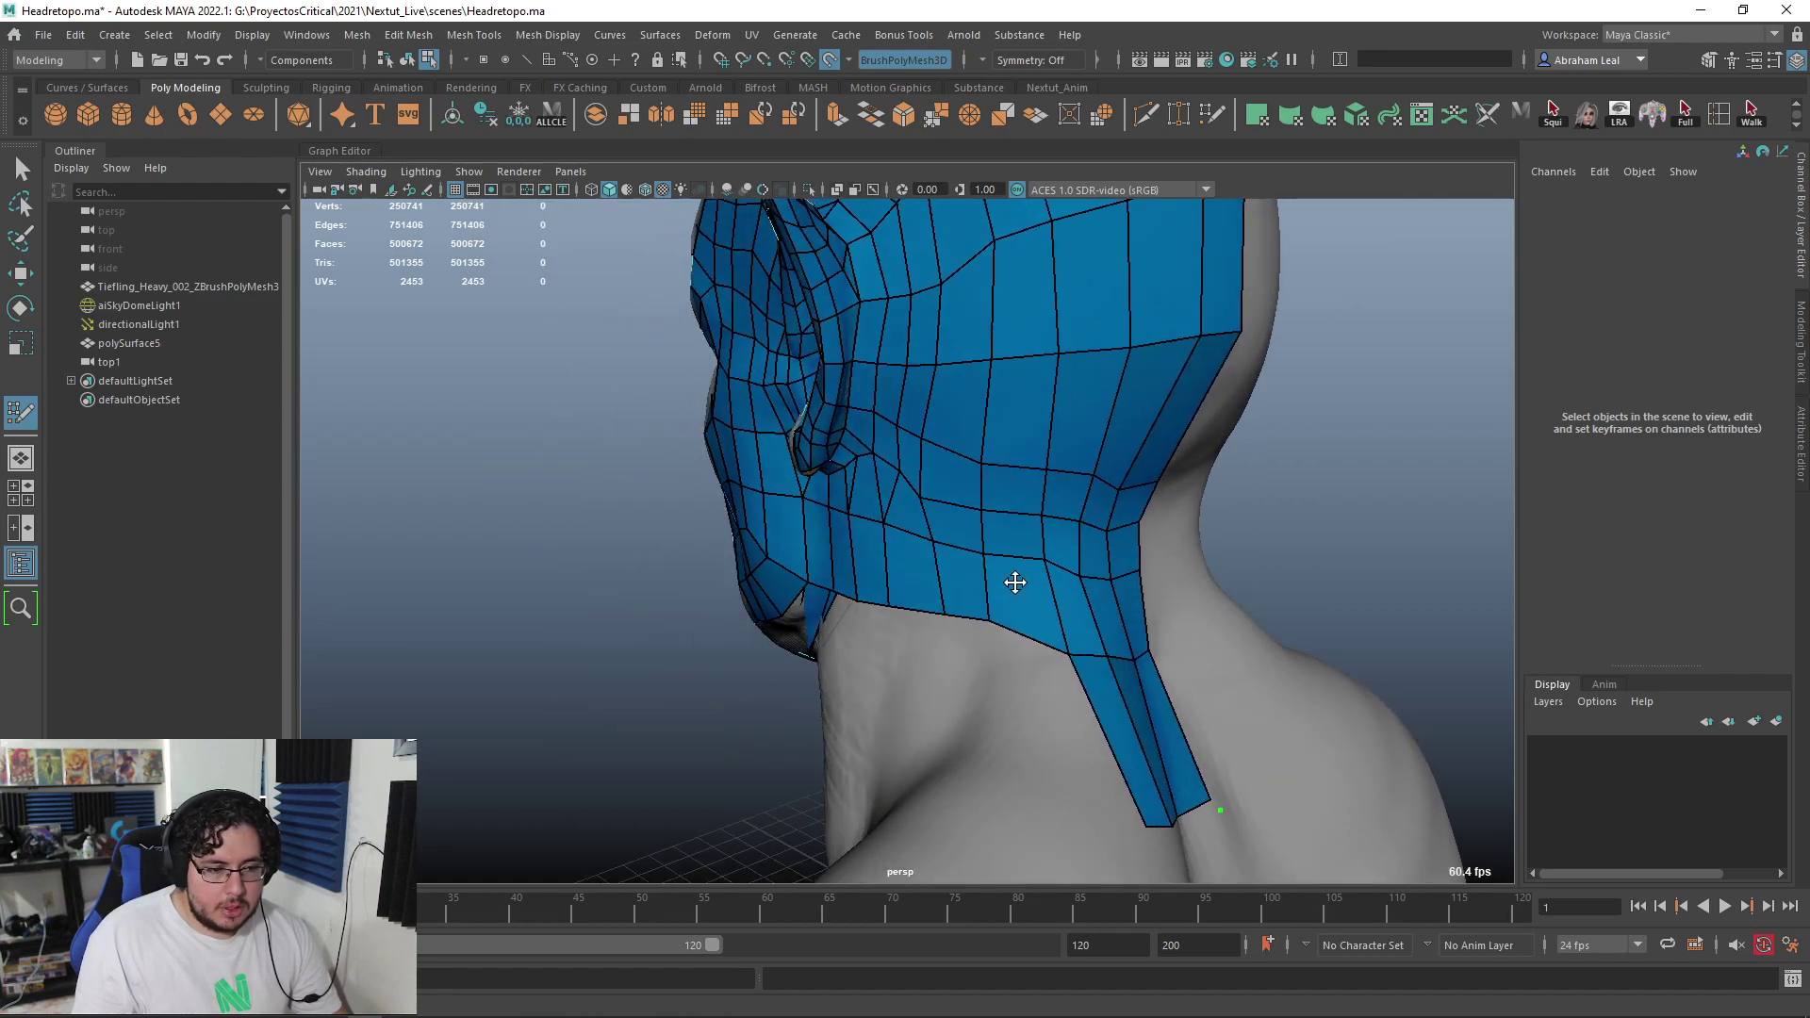
# Relax the quads behind the ear and across the back of the neck to even out their spacing
pyautogui.keyDown('alt'); pyautogui.moveTo(1071, 517); pyautogui.dragTo(1092, 566); pyautogui.keyUp('alt')
pyautogui.keyDown('alt'); pyautogui.moveTo(1117, 555); pyautogui.dragTo(1133, 435); pyautogui.keyUp('alt')
pyautogui.moveTo(960, 493)
pyautogui.mouseDown()
pyautogui.moveTo(964, 440)
pyautogui.moveTo(1010, 392)
pyautogui.moveTo(1059, 480)
pyautogui.moveTo(1139, 295)
pyautogui.moveTo(1146, 354)
pyautogui.moveTo(1115, 424)
pyautogui.moveTo(1127, 574)
pyautogui.moveTo(1124, 544)
pyautogui.mouseUp()
pyautogui.moveTo(1011, 608)
pyautogui.keyDown('shift'); pyautogui.mouseDown()
pyautogui.moveTo(970, 635)
pyautogui.moveTo(909, 586)
pyautogui.moveTo(1065, 735)
pyautogui.moveTo(1068, 603)
pyautogui.moveTo(1030, 687)
pyautogui.mouseUp(); pyautogui.keyUp('shift')
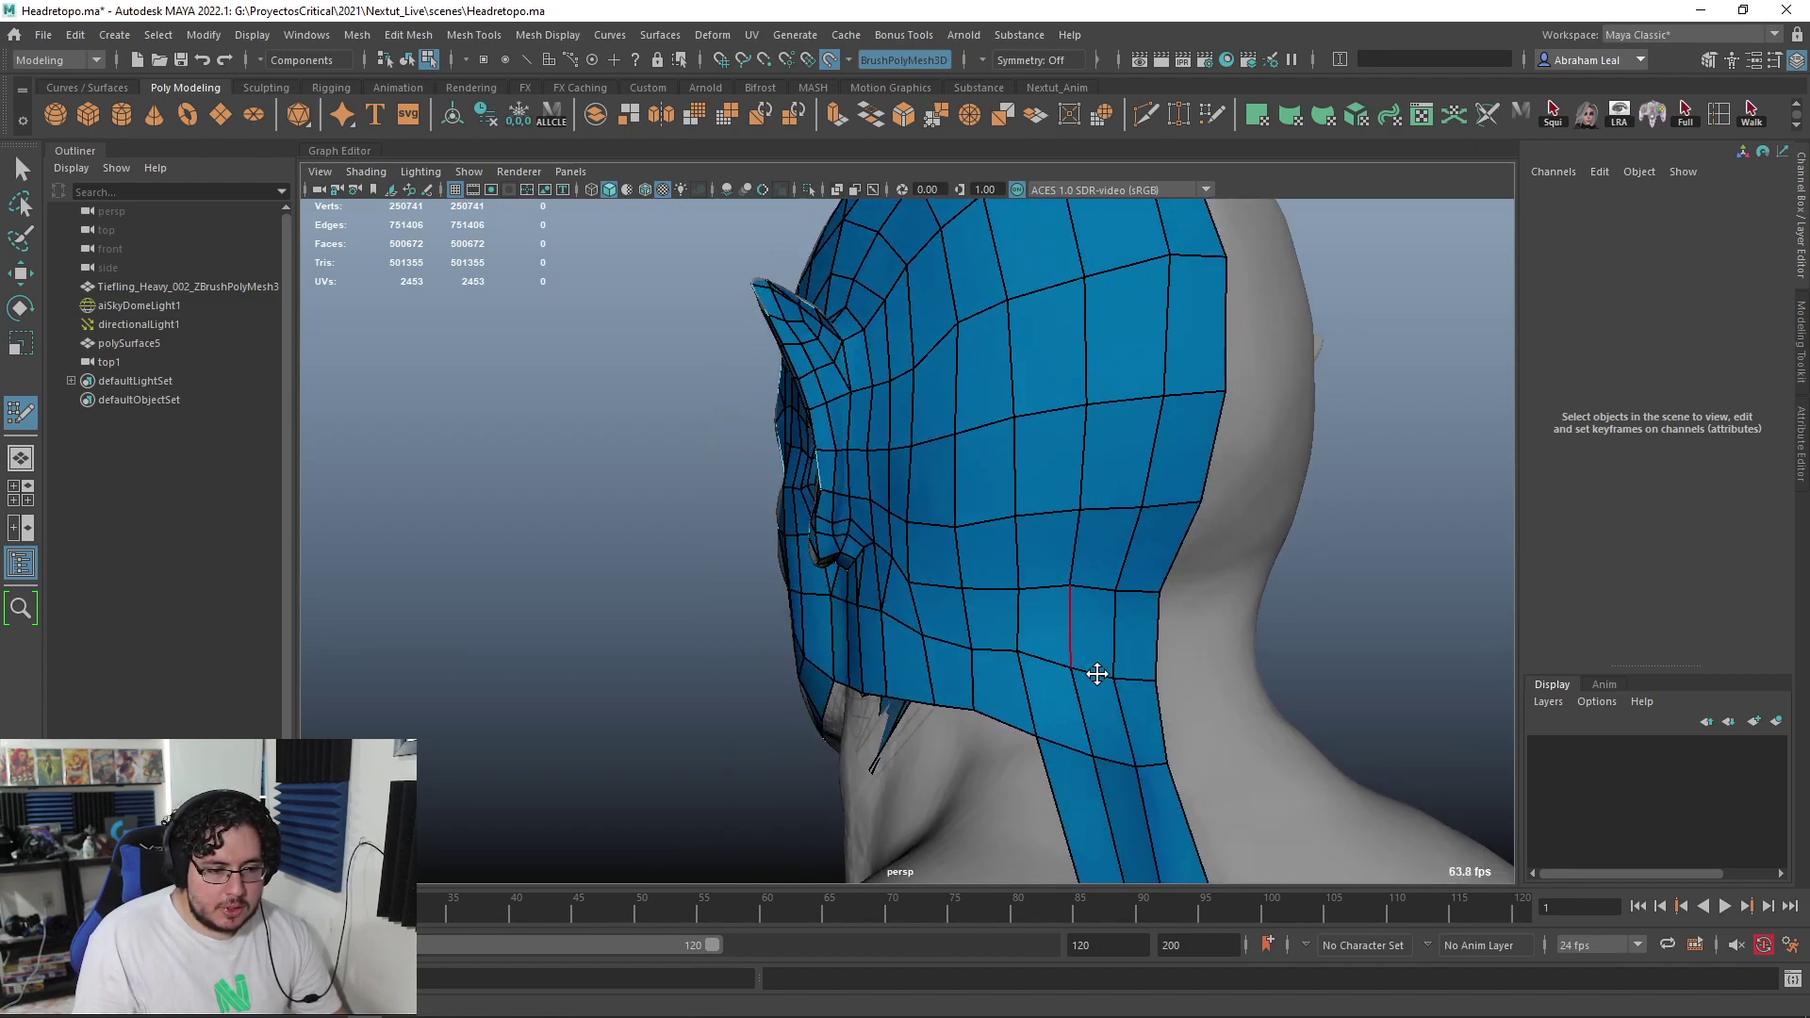
pyautogui.keyDown('alt'); pyautogui.moveTo(1143, 657); pyautogui.dragTo(1160, 528); pyautogui.keyUp('alt')
pyautogui.keyDown('alt'); pyautogui.moveTo(942, 646); pyautogui.dragTo(960, 590); pyautogui.keyUp('alt')
# Isolate the retopology mesh and delete the stray faces inside the head
pyautogui.press('q')
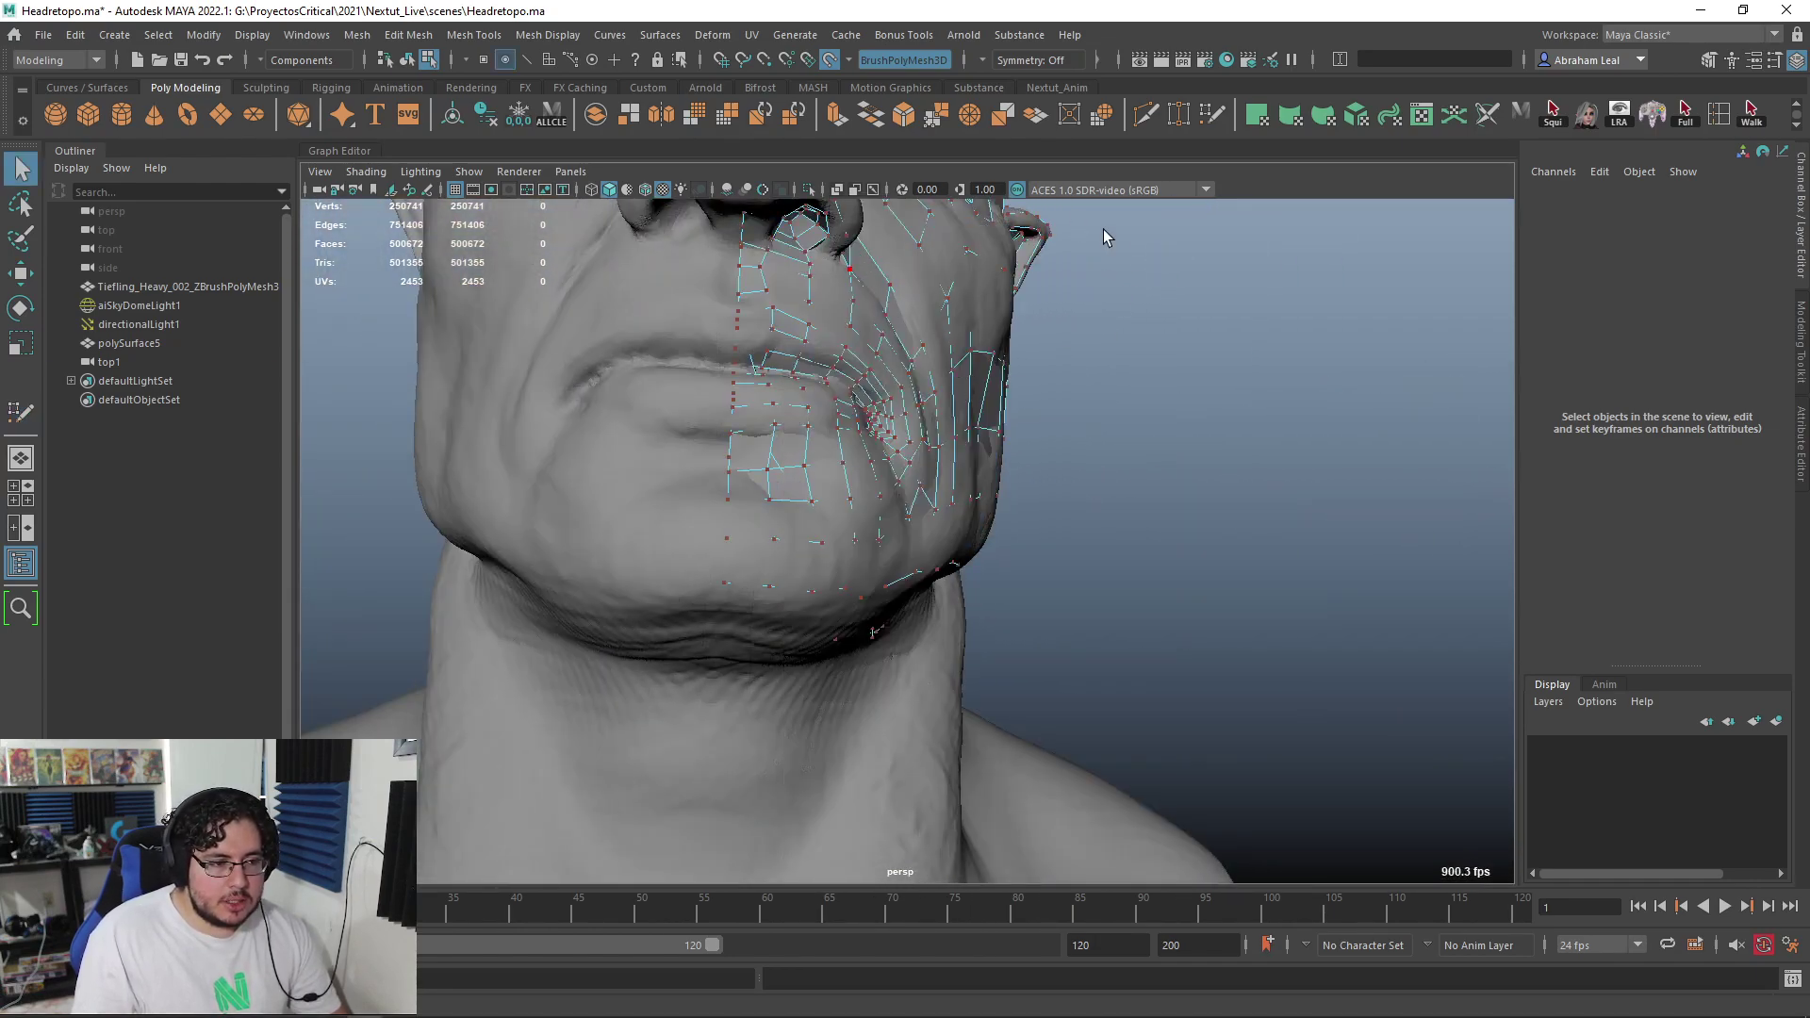
pyautogui.press('F8')
pyautogui.click(809, 189)
pyautogui.keyDown('alt'); pyautogui.moveTo(845, 379); pyautogui.dragTo(986, 552); pyautogui.keyUp('alt')
pyautogui.scroll(3, 1112, 552)
pyautogui.scroll(3, 986, 551)
pyautogui.moveTo(990, 479); pyautogui.dragTo(994, 538, button='right')
pyautogui.click(976, 500)
pyautogui.keyDown('shift'); pyautogui.doubleClick(965, 470); pyautogui.keyUp('shift')
pyautogui.press('Delete')
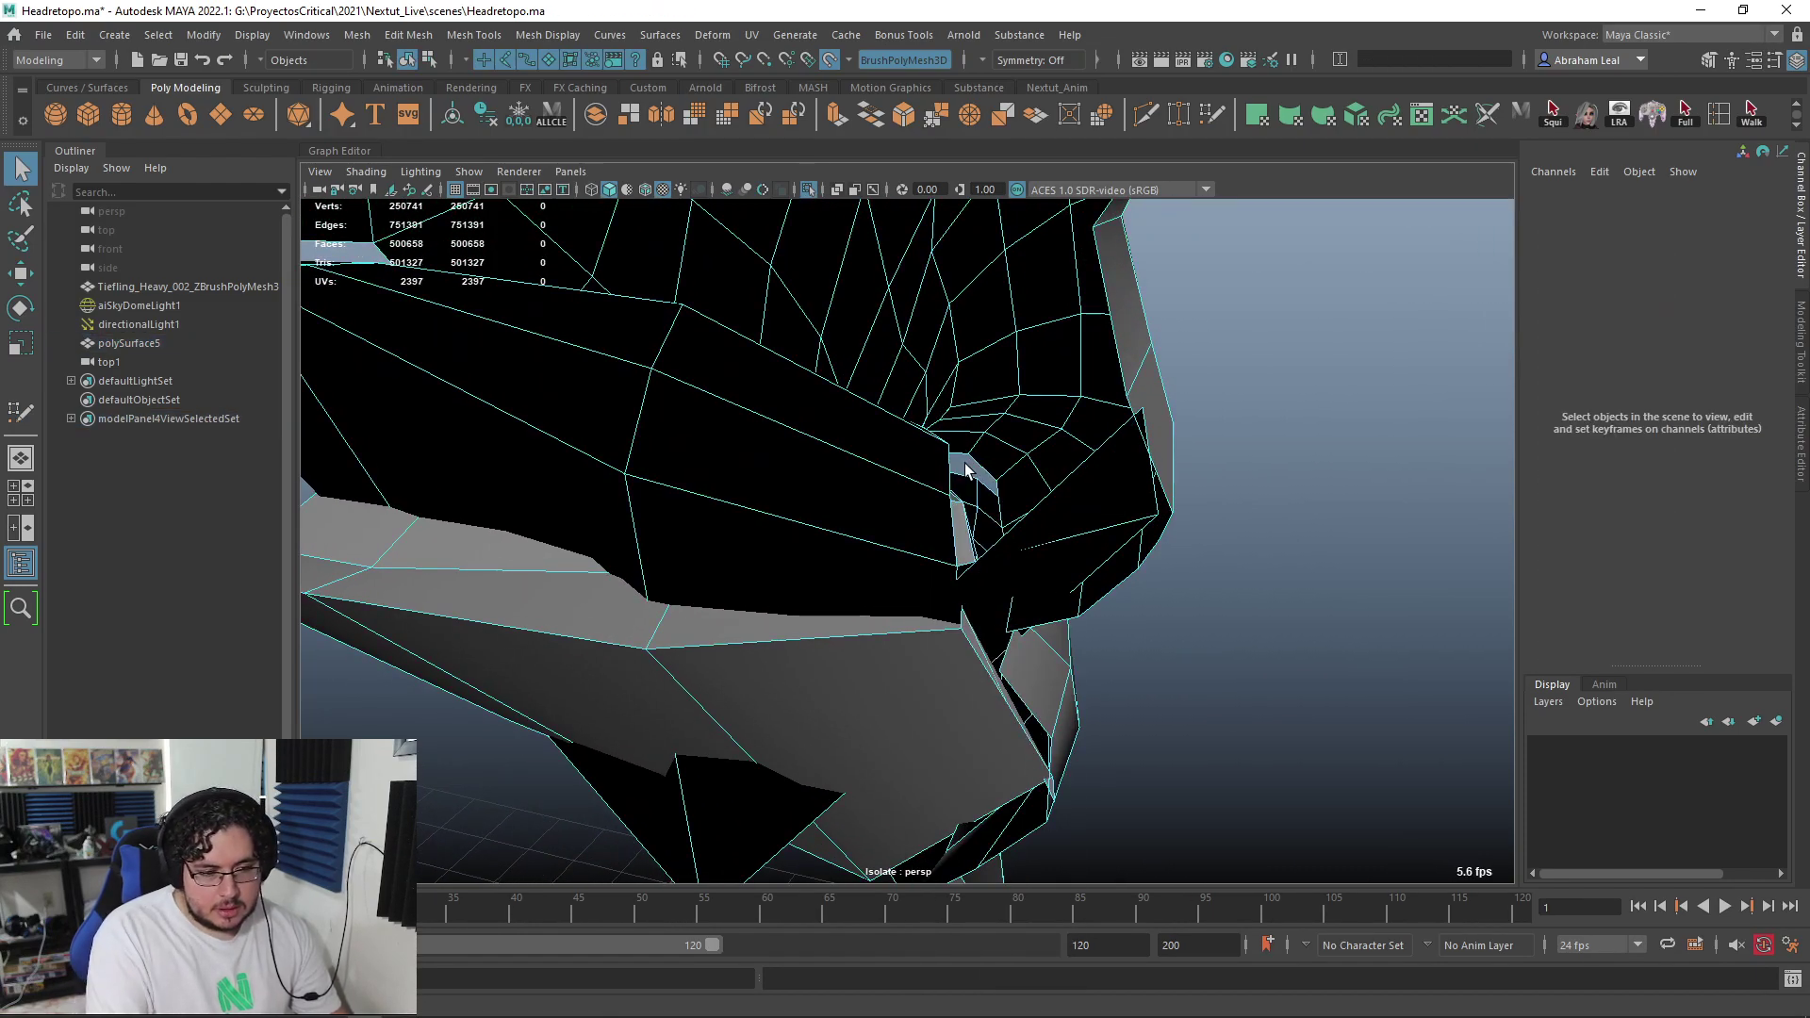
pyautogui.doubleClick(938, 514)
pyautogui.press('Delete')
# Return the cleaned mesh to object selection and end isolation to show the sculpt again
pyautogui.keyDown('alt'); pyautogui.moveTo(1216, 514); pyautogui.dragTo(905, 444); pyautogui.keyUp('alt')
pyautogui.keyDown('alt'); pyautogui.moveTo(1122, 396); pyautogui.dragTo(986, 450); pyautogui.keyUp('alt')
pyautogui.moveTo(912, 434); pyautogui.dragTo(986, 375, button='right')
pyautogui.scroll(-3, 1191, 581)
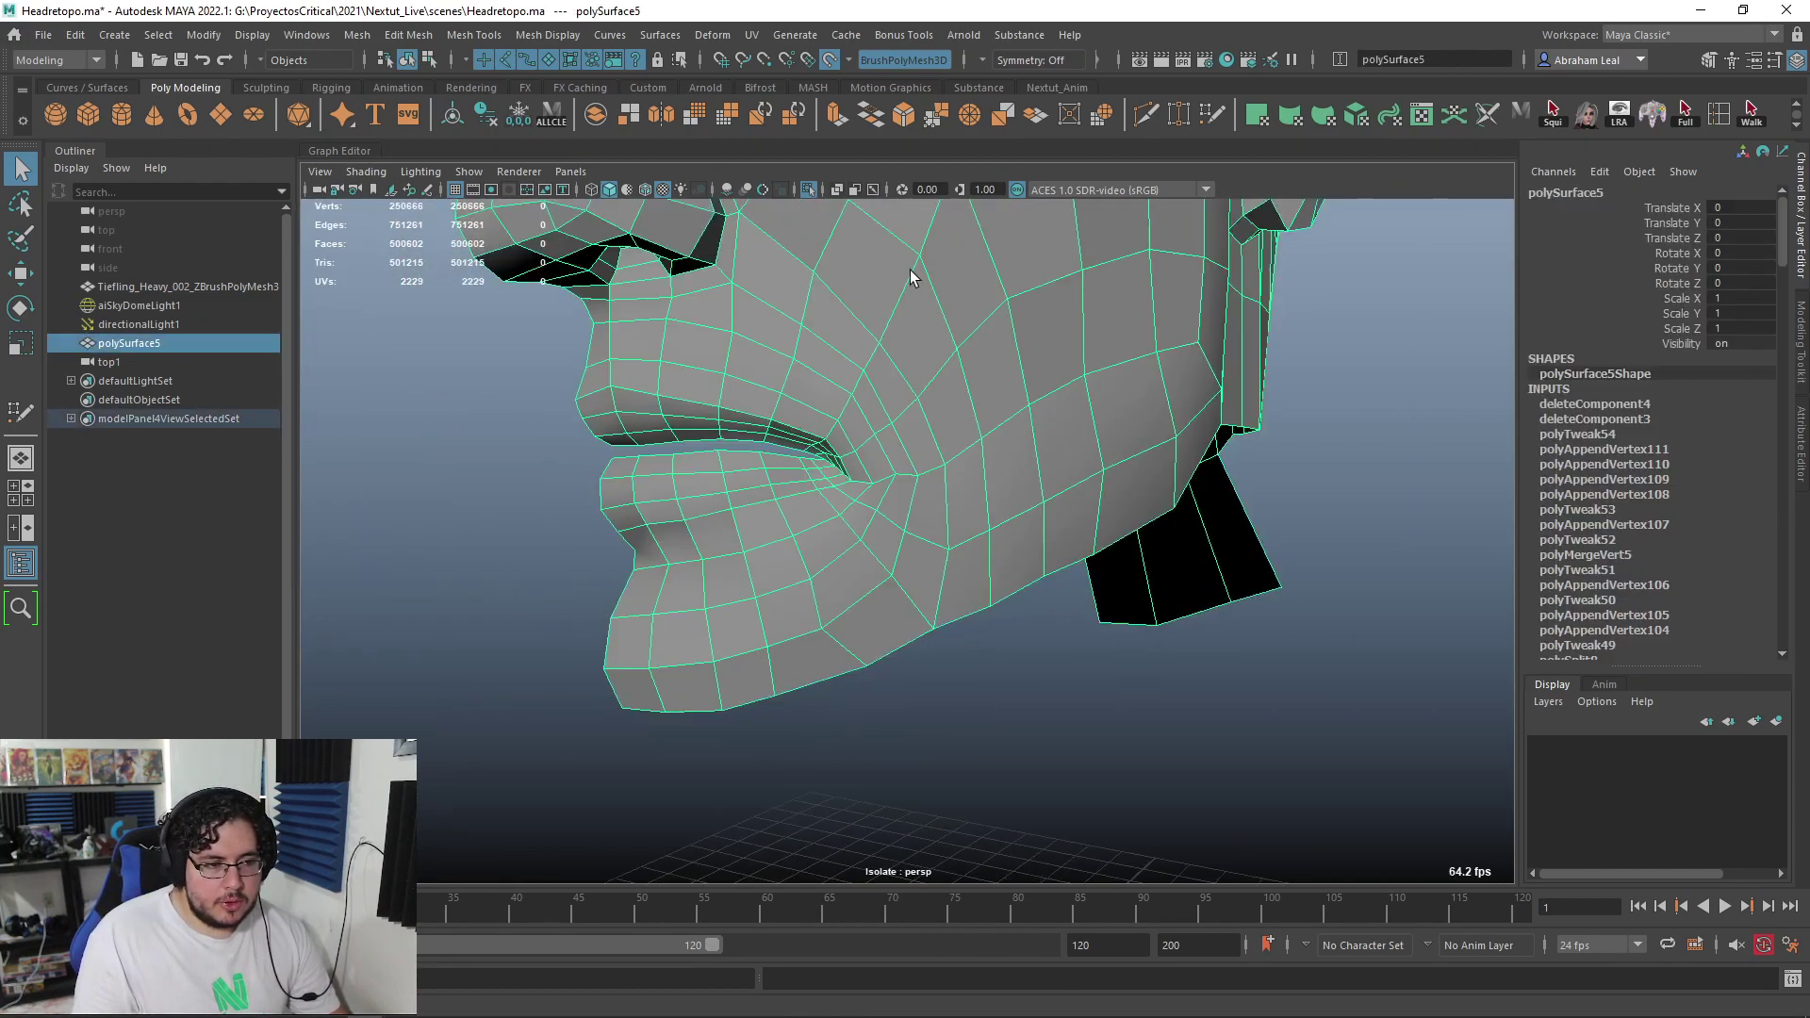
pyautogui.click(809, 190)
pyautogui.scroll(-4, 1077, 529)
pyautogui.keyDown('alt'); pyautogui.moveTo(1235, 490); pyautogui.dragTo(1155, 473); pyautogui.keyUp('alt')
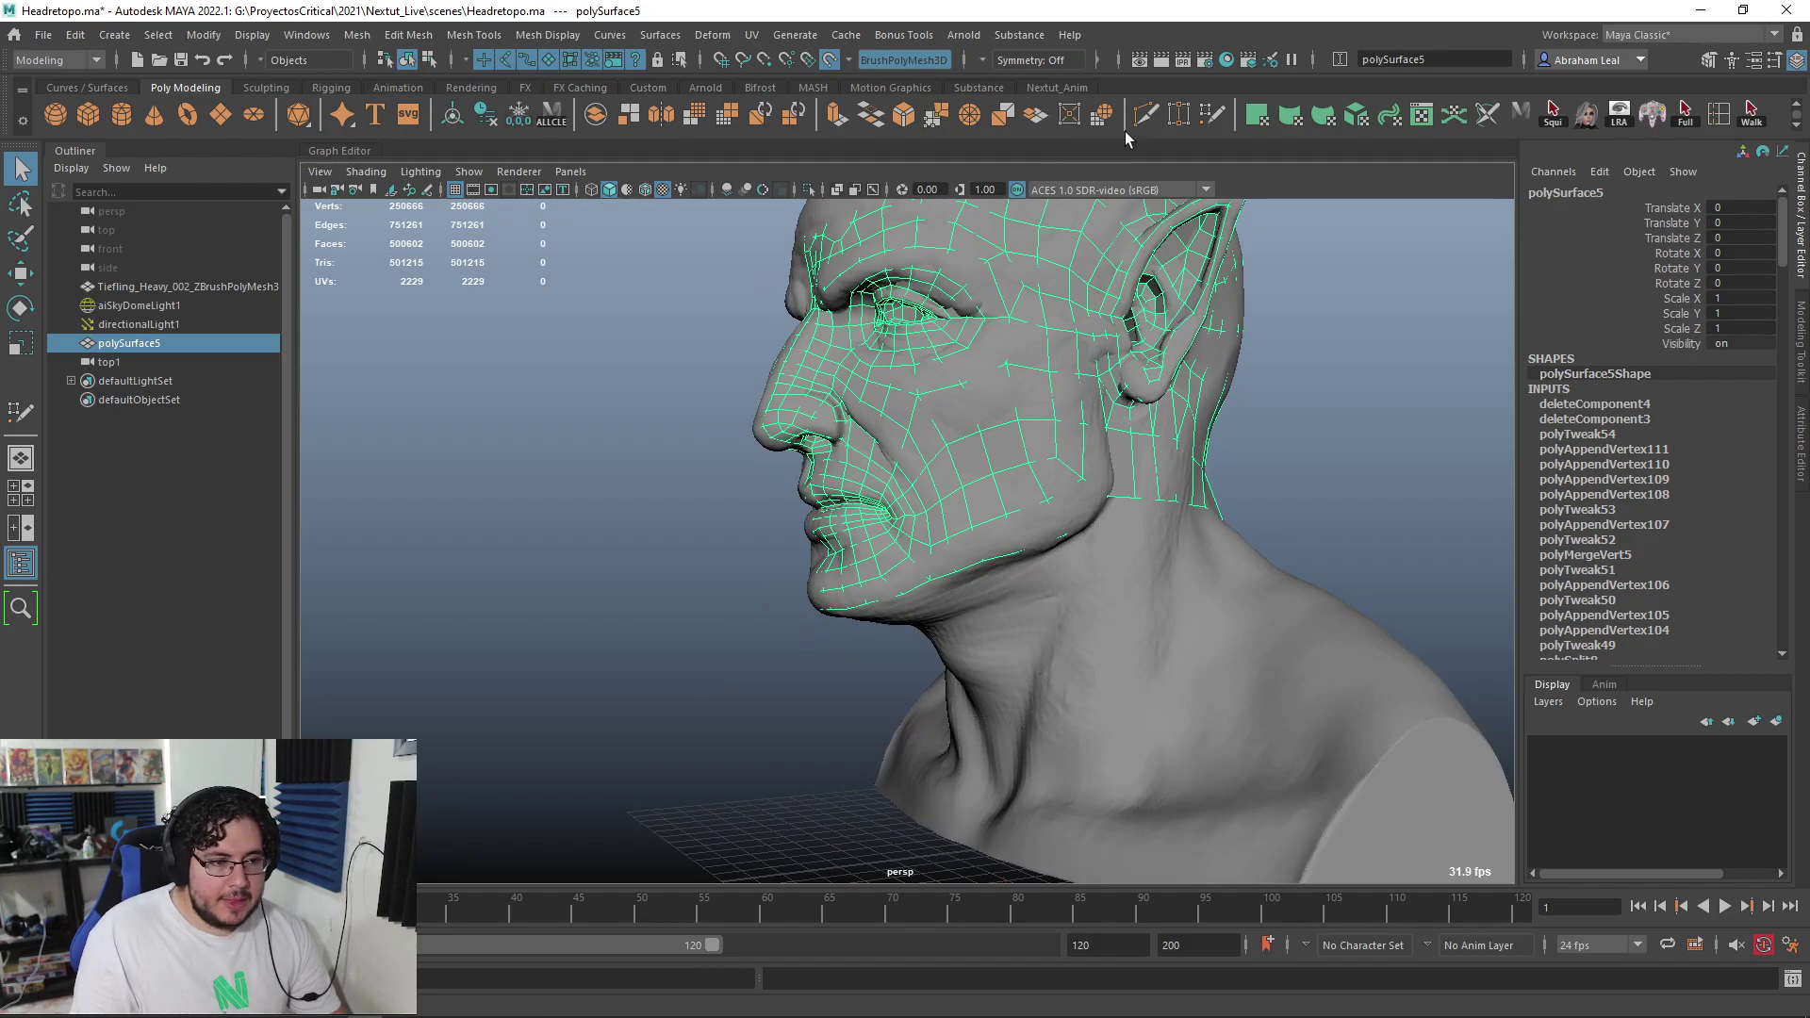
# Review the topology of the skull and face over the sculpt and in isolation, undoing the accidental vertex tweak
pyautogui.click(1210, 115)
pyautogui.moveTo(952, 580)
pyautogui.keyDown('alt'); pyautogui.mouseDown()
pyautogui.moveTo(1135, 534)
pyautogui.moveTo(917, 586)
pyautogui.moveTo(835, 580)
pyautogui.mouseUp(); pyautogui.keyUp('alt')
pyautogui.scroll(-4, 917, 585)
pyautogui.moveTo(991, 452)
pyautogui.keyDown('alt'); pyautogui.mouseDown()
pyautogui.moveTo(937, 453)
pyautogui.moveTo(913, 396)
pyautogui.moveTo(953, 314)
pyautogui.moveTo(1050, 525)
pyautogui.moveTo(994, 396)
pyautogui.moveTo(981, 448)
pyautogui.moveTo(978, 420)
pyautogui.moveTo(1030, 396)
pyautogui.mouseUp(); pyautogui.keyUp('alt')
pyautogui.hotkey('ctrl', 'z')
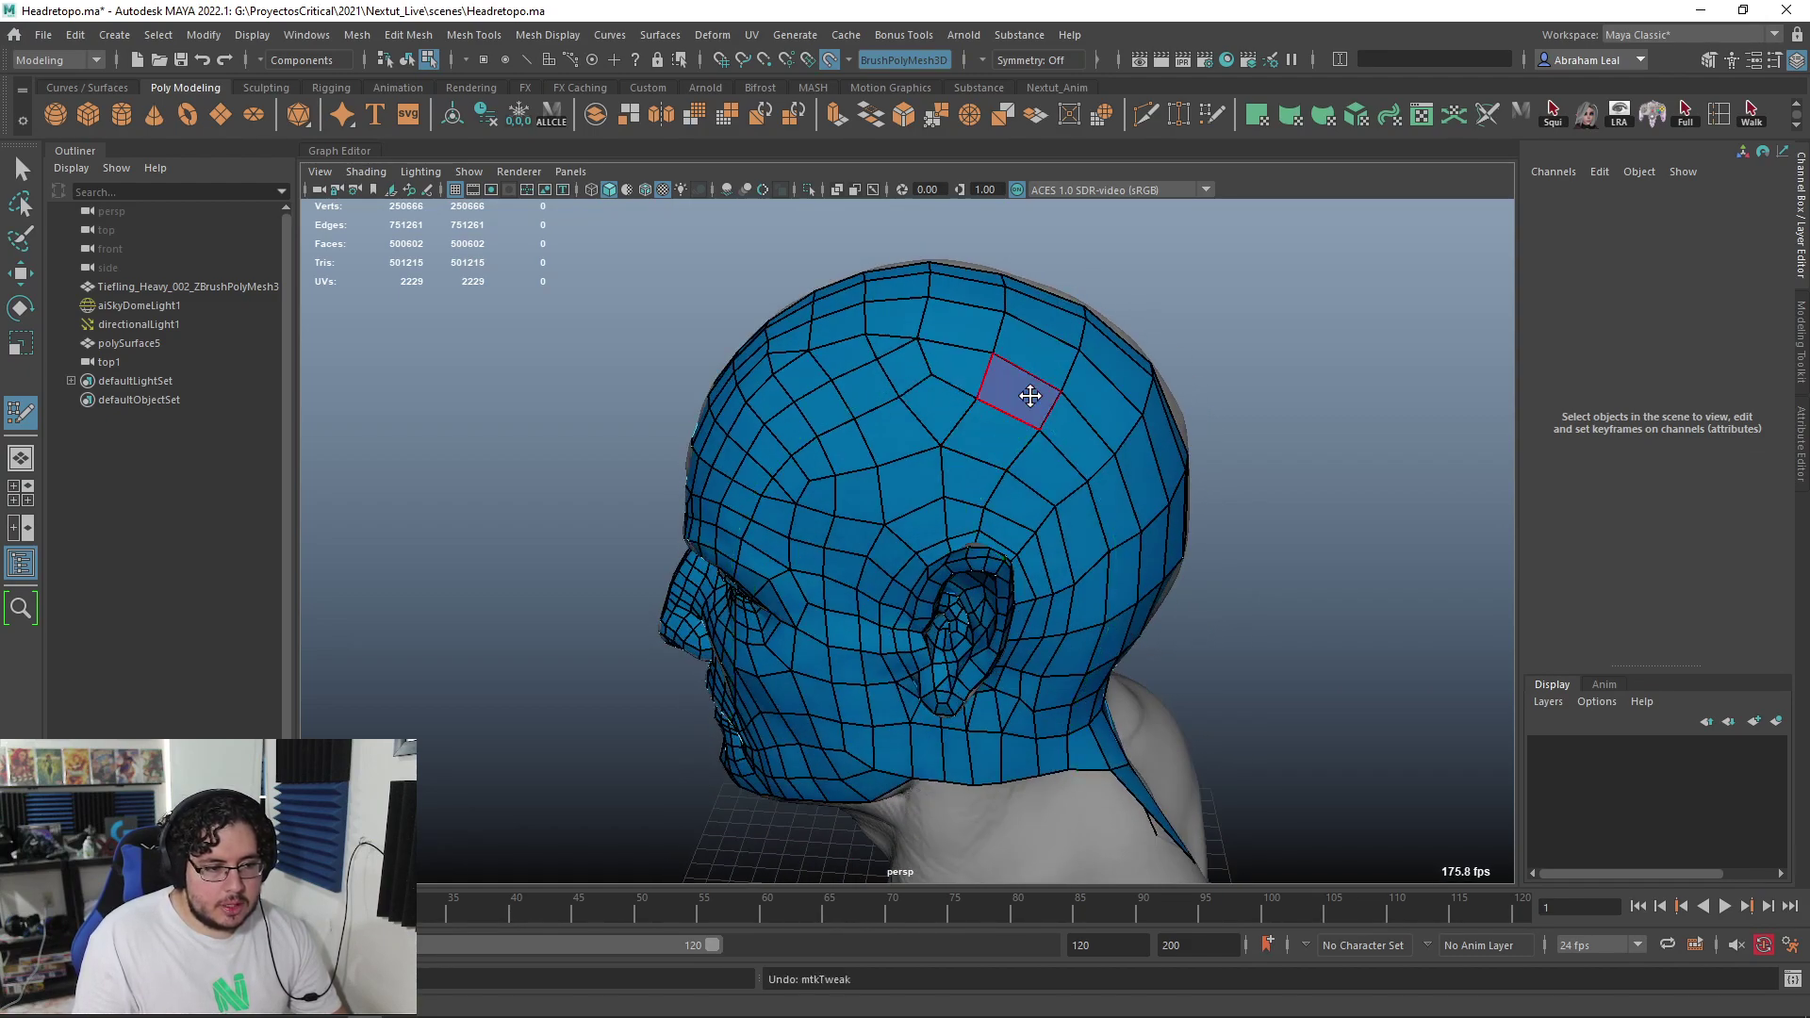
pyautogui.keyDown('alt'); pyautogui.moveTo(970, 453); pyautogui.dragTo(1155, 425); pyautogui.keyUp('alt')
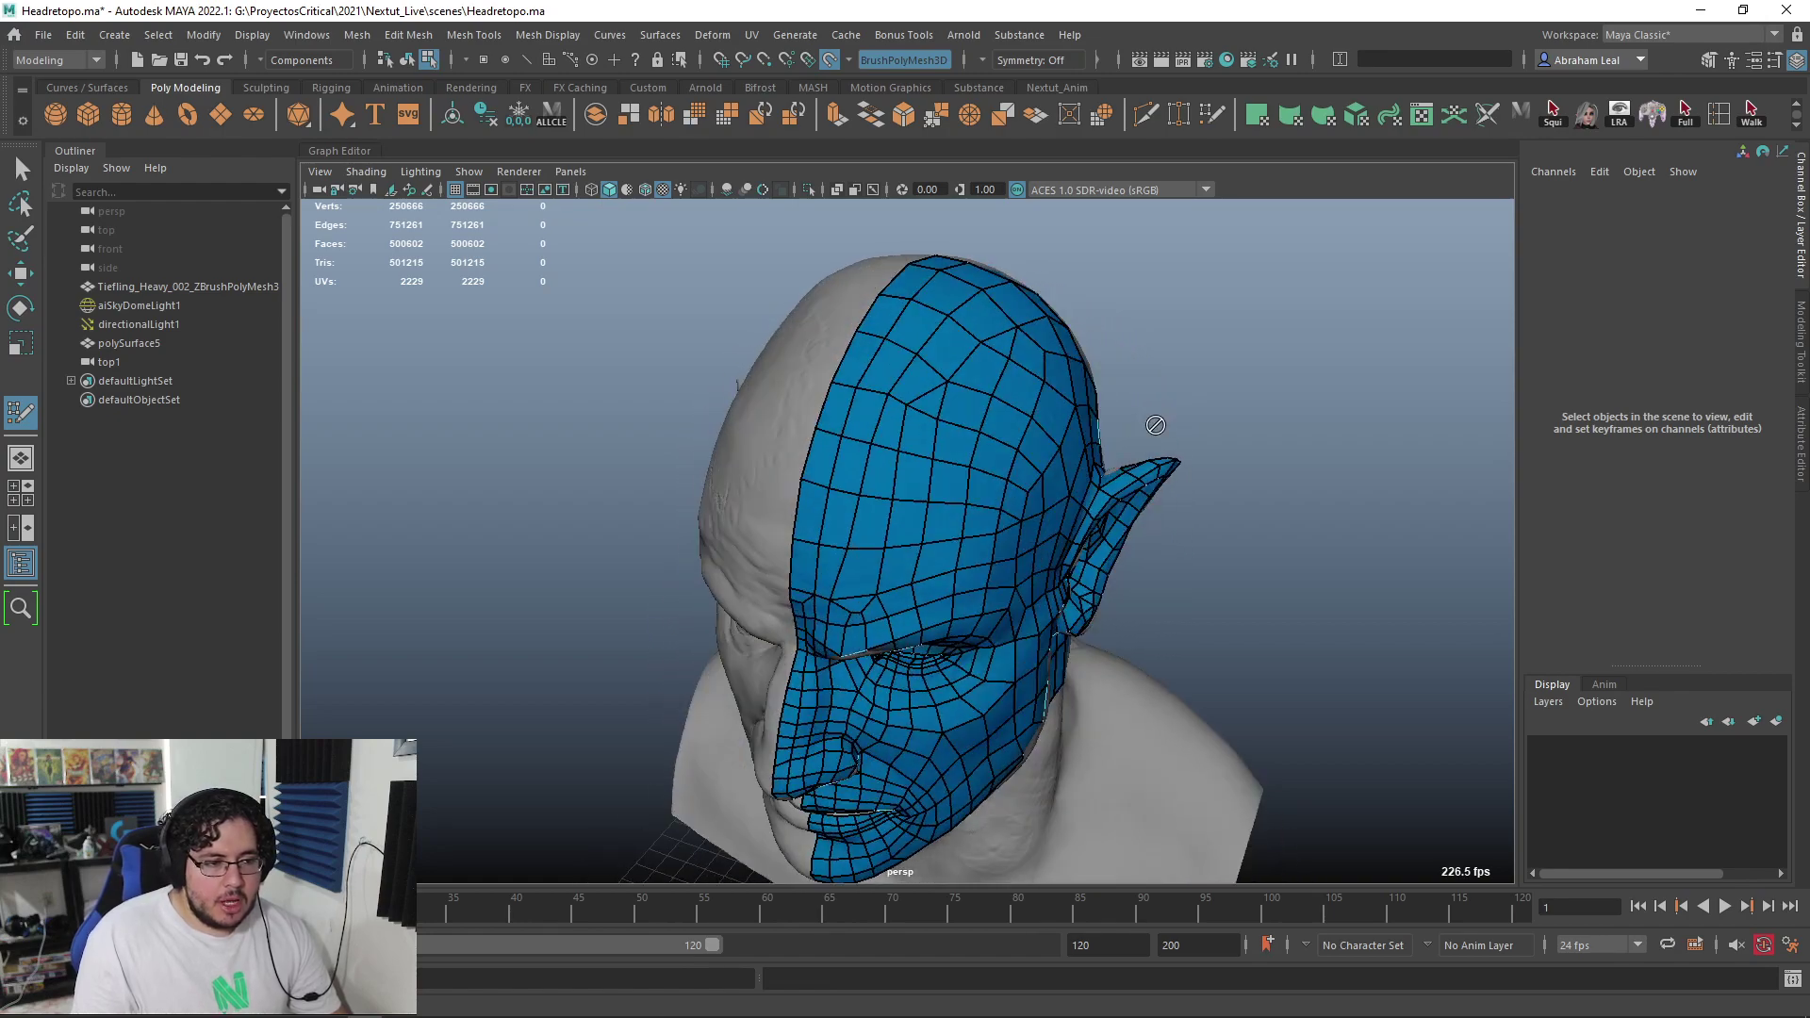
pyautogui.press('q')
pyautogui.press('F8')
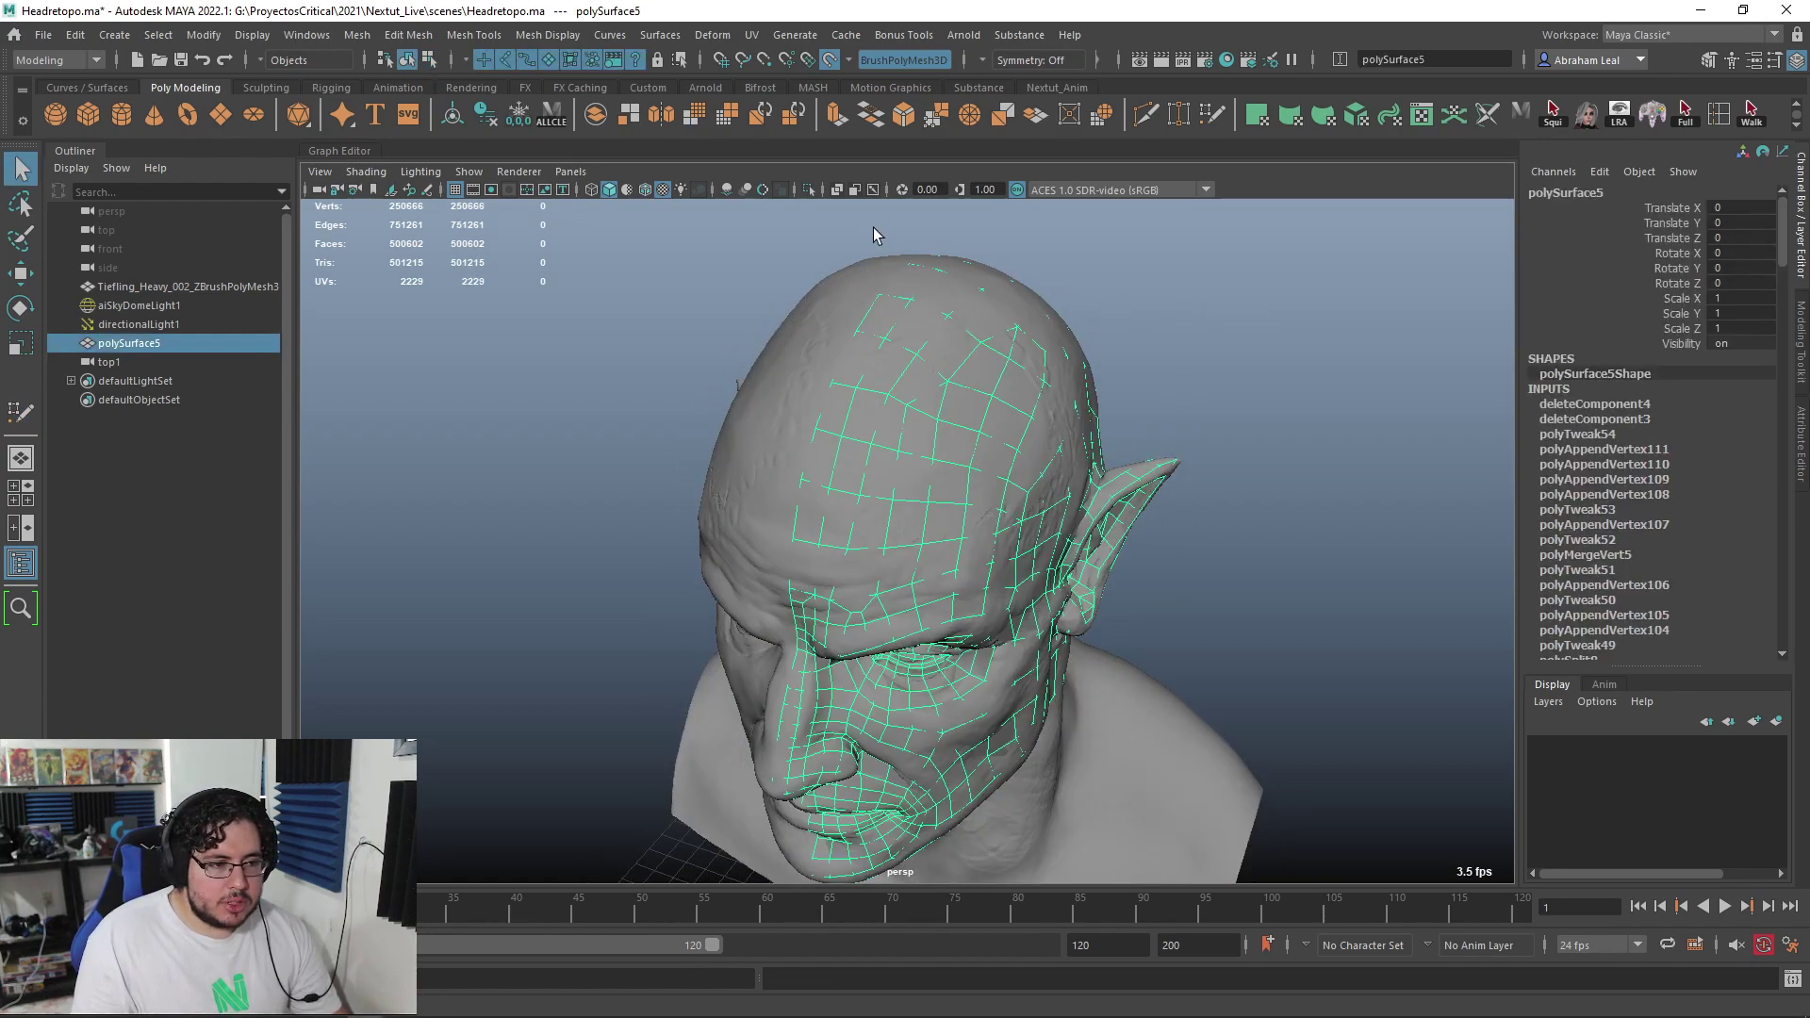
pyautogui.click(810, 188)
pyautogui.click(1253, 263)
pyautogui.moveTo(1254, 263)
pyautogui.keyDown('alt'); pyautogui.mouseDown()
pyautogui.moveTo(1273, 271)
pyautogui.moveTo(997, 269)
pyautogui.moveTo(1236, 271)
pyautogui.mouseUp(); pyautogui.keyUp('alt')
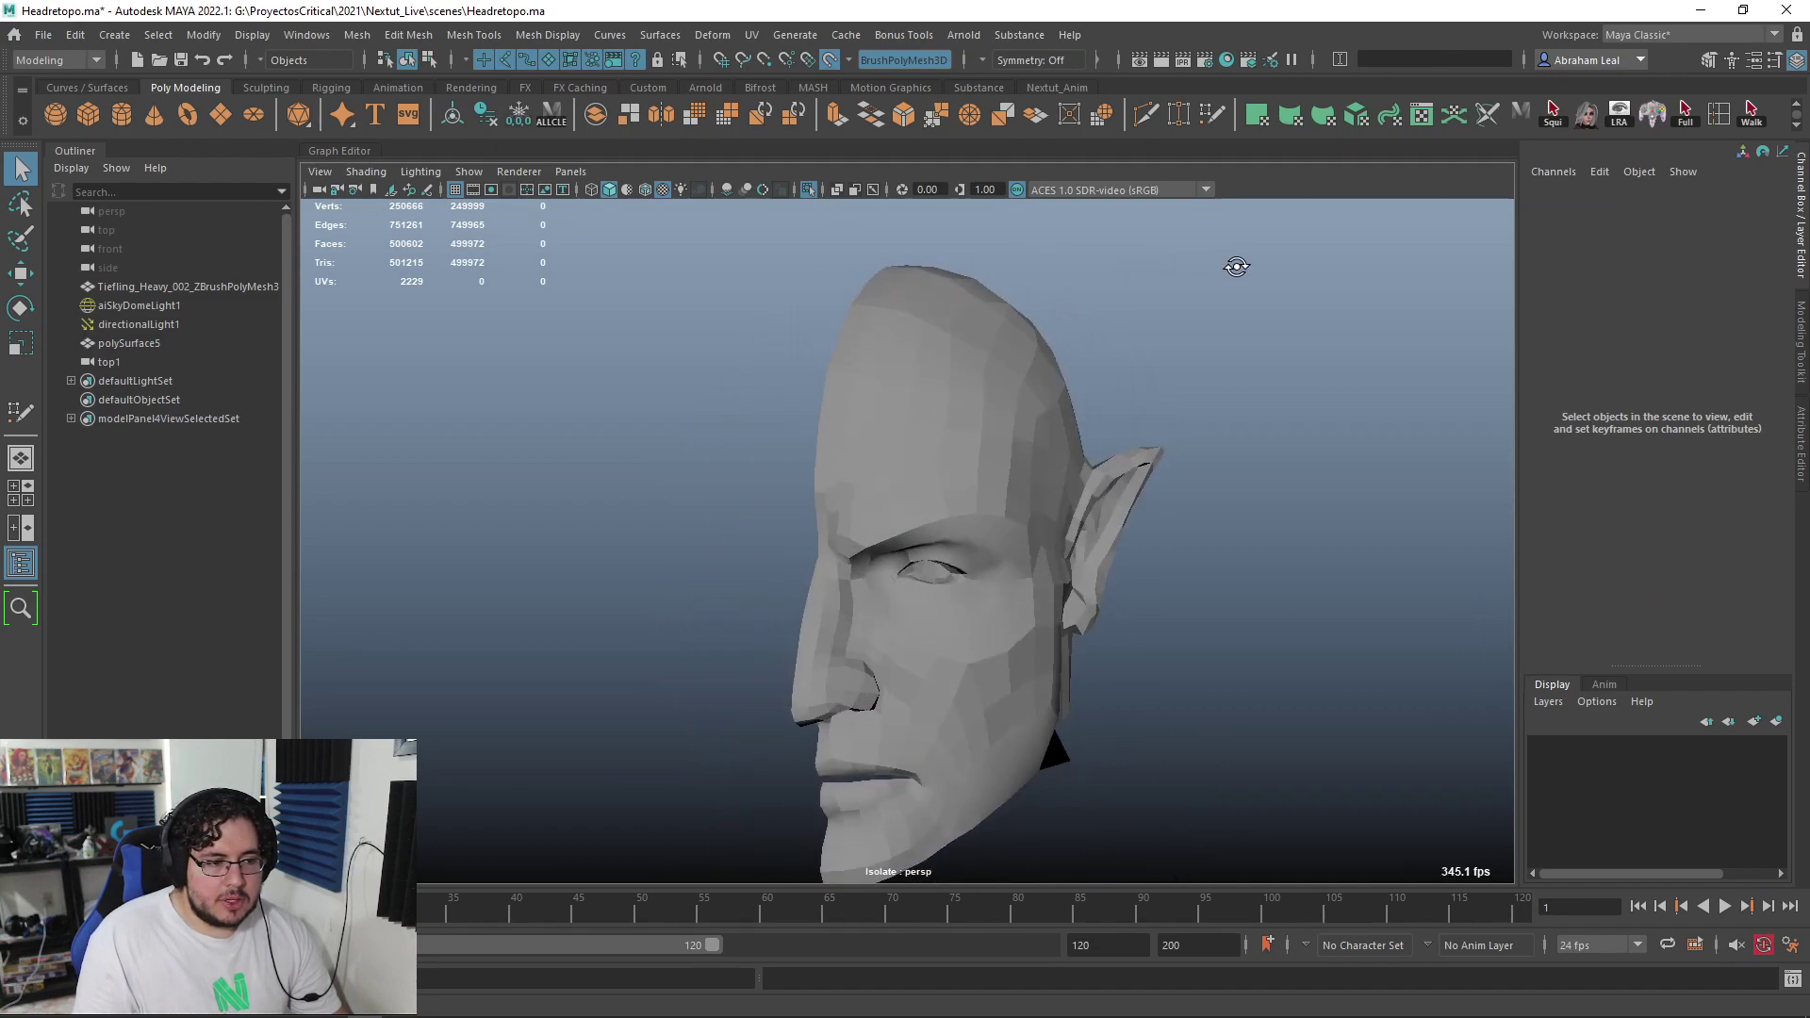
pyautogui.click(1014, 371)
pyautogui.click(358, 34)
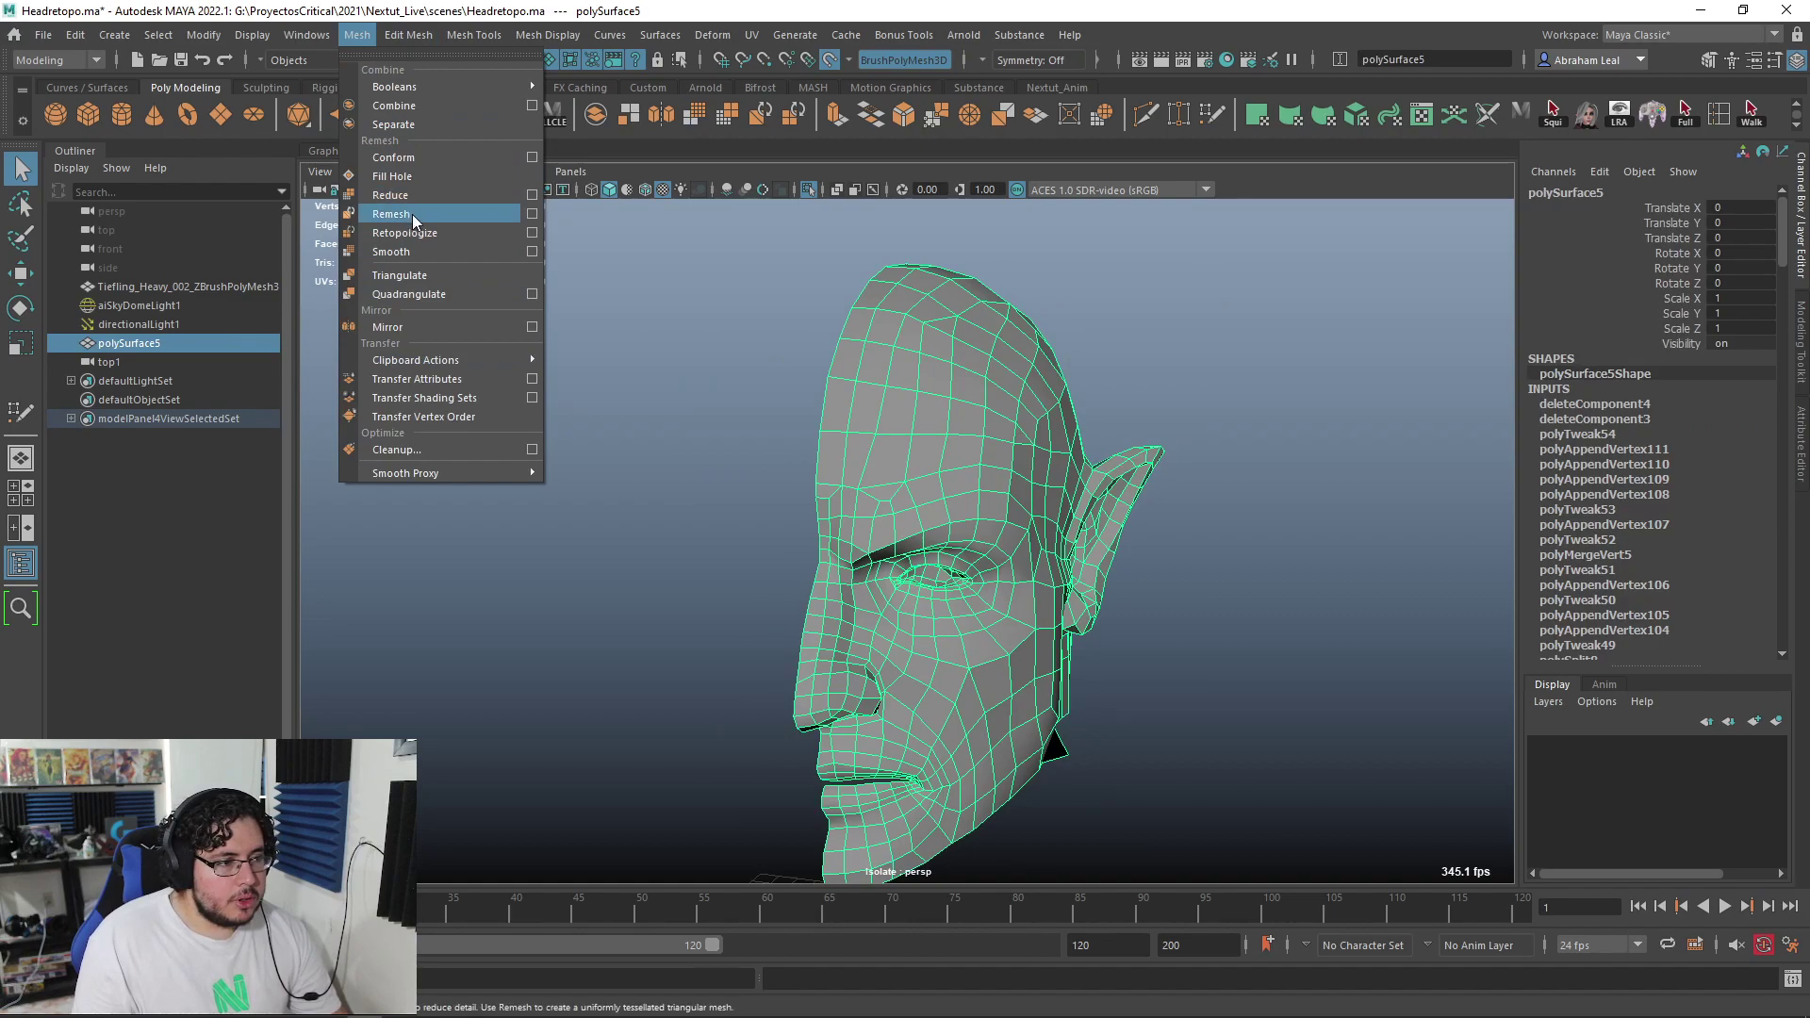
pyautogui.moveTo(396, 43)
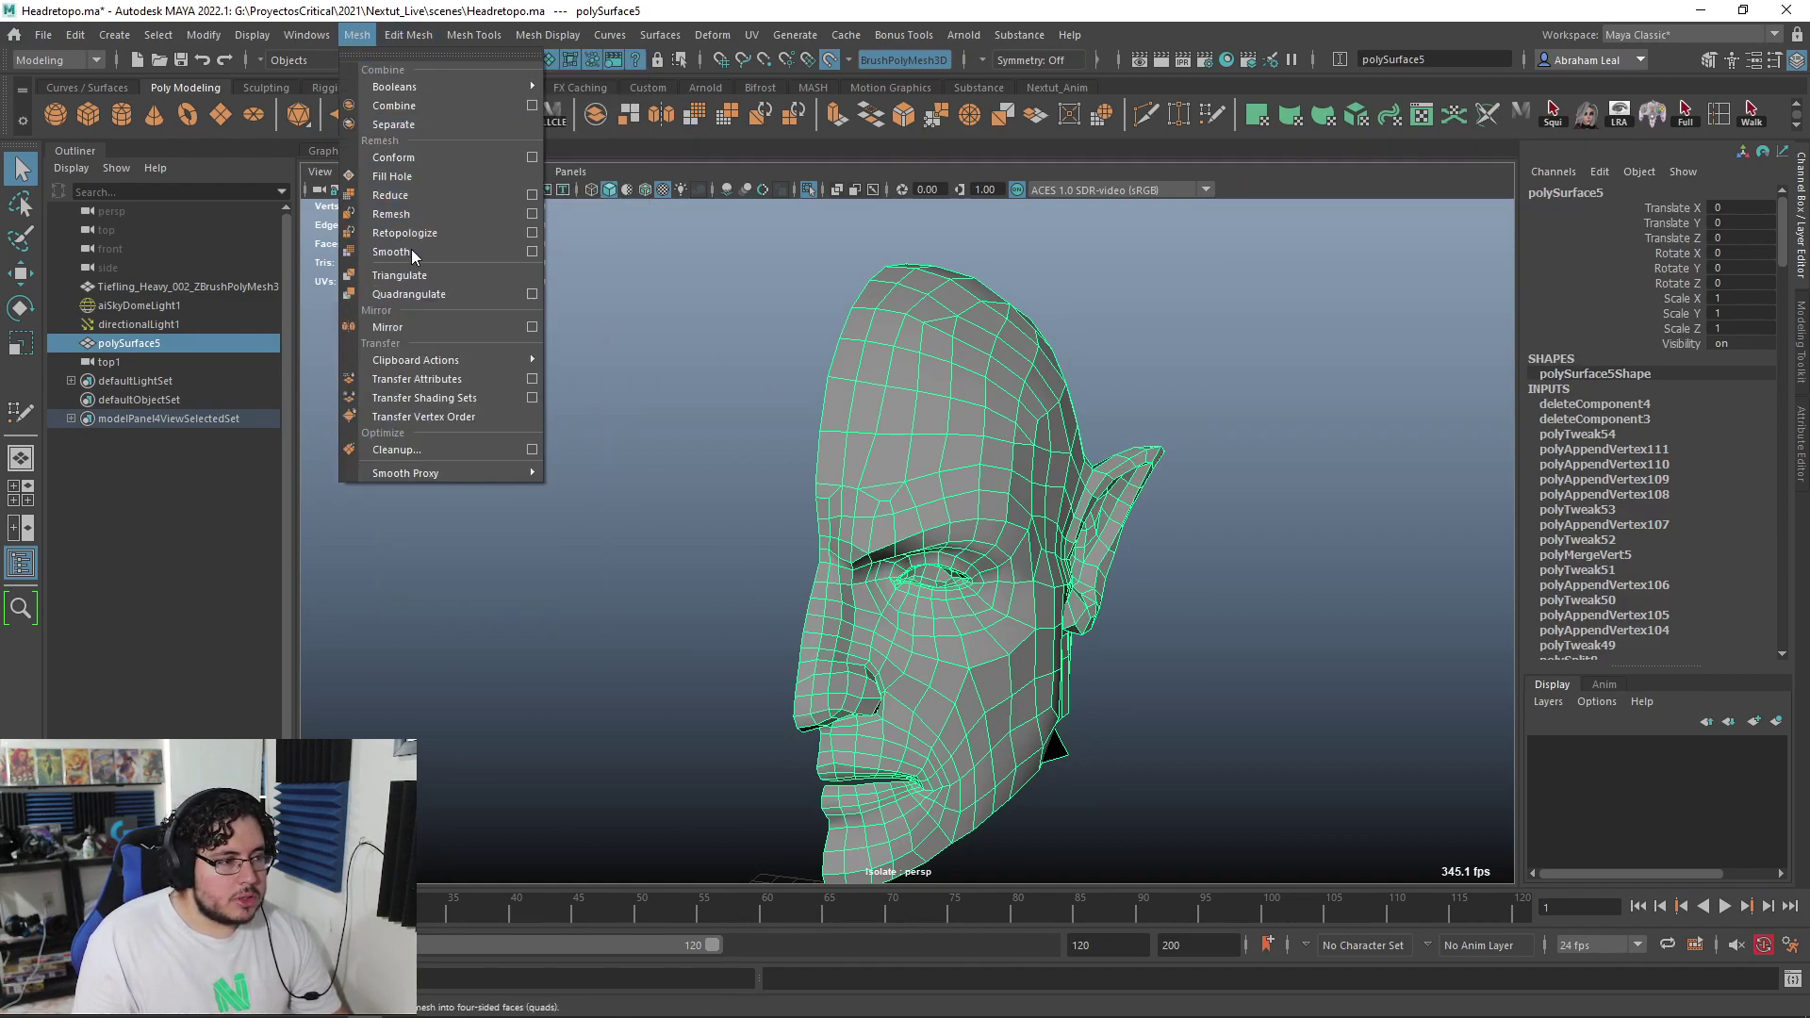
pyautogui.click(400, 256)
pyautogui.click(709, 348)
pyautogui.keyDown('alt'); pyautogui.moveTo(709, 348); pyautogui.dragTo(806, 332); pyautogui.keyUp('alt')
pyautogui.hotkey('ctrl', 'z')
pyautogui.hotkey('ctrl', 'z')
# Reselect the half-head mesh, end isolation and resume Quad Draw over the sculpt
pyautogui.click(1196, 461)
pyautogui.click(1014, 444)
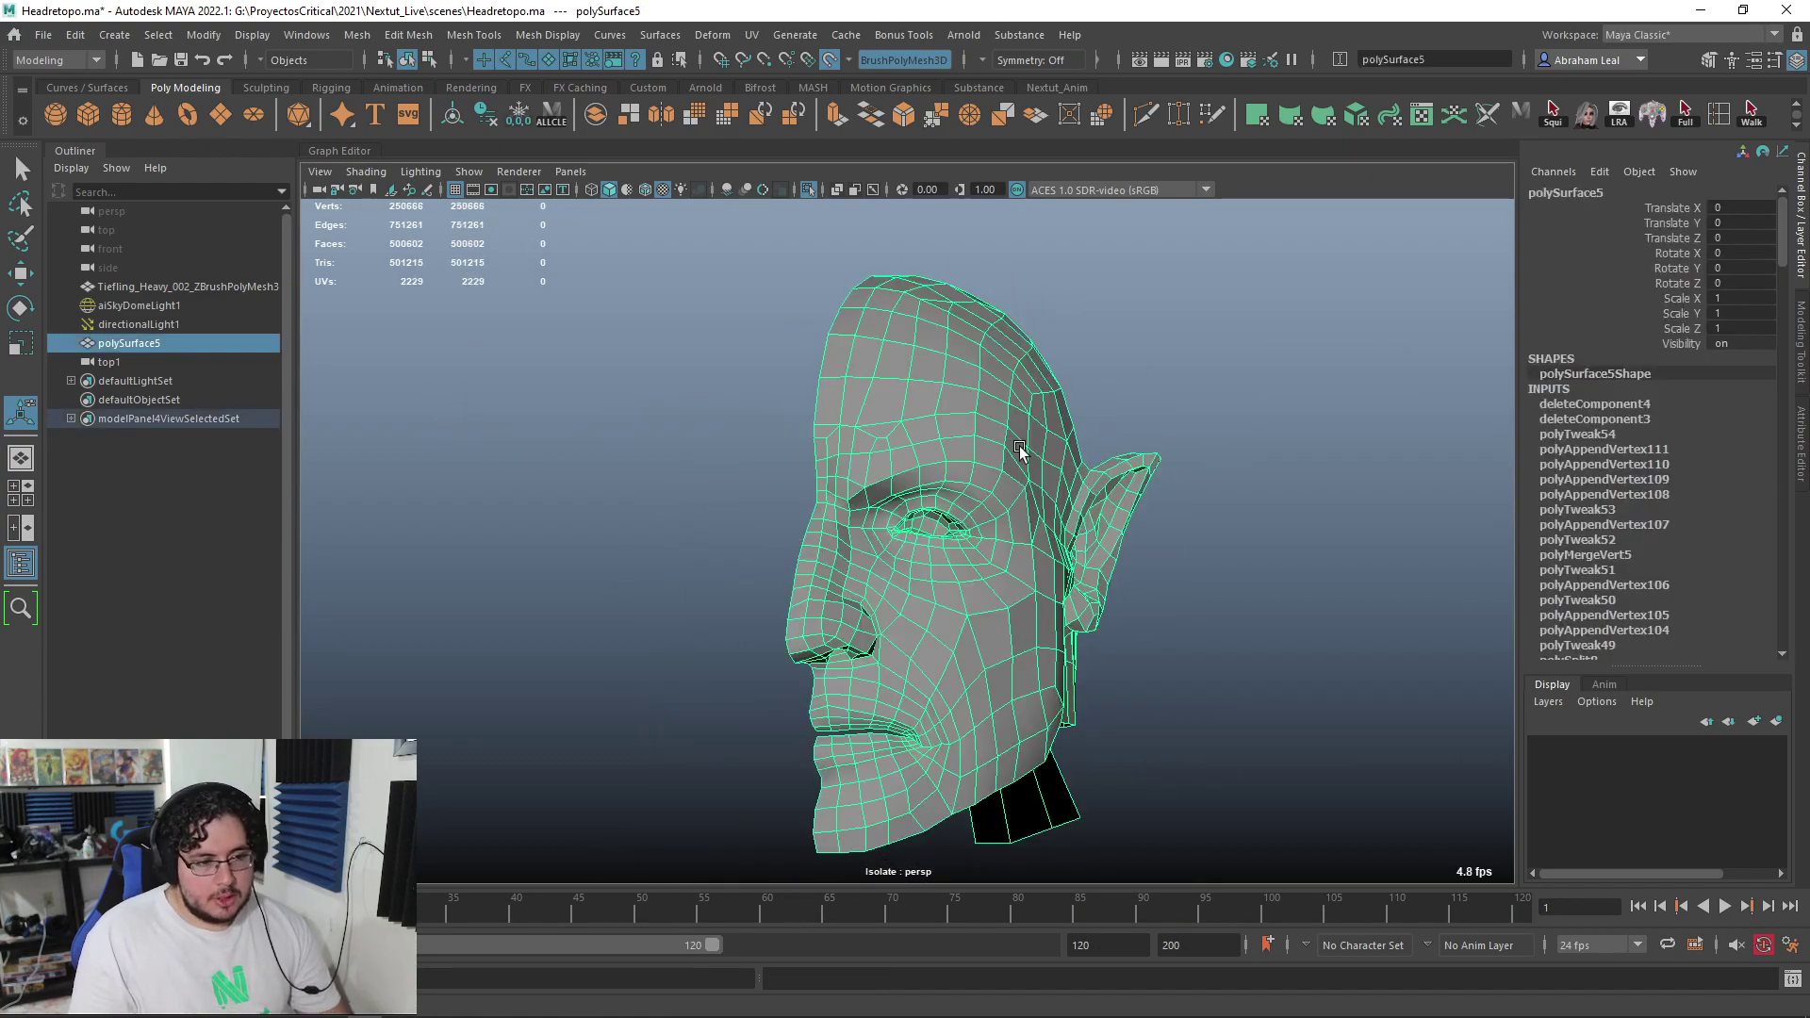
pyautogui.keyDown('alt'); pyautogui.moveTo(1120, 488); pyautogui.dragTo(1013, 523); pyautogui.keyUp('alt')
pyautogui.scroll(-2, 1074, 528)
pyautogui.keyDown('alt'); pyautogui.moveTo(1126, 665); pyautogui.dragTo(1084, 522, button='middle'); pyautogui.keyUp('alt')
pyautogui.scroll(4, 1055, 490)
pyautogui.keyDown('alt'); pyautogui.moveTo(1029, 462); pyautogui.dragTo(1048, 381, button='middle'); pyautogui.keyUp('alt')
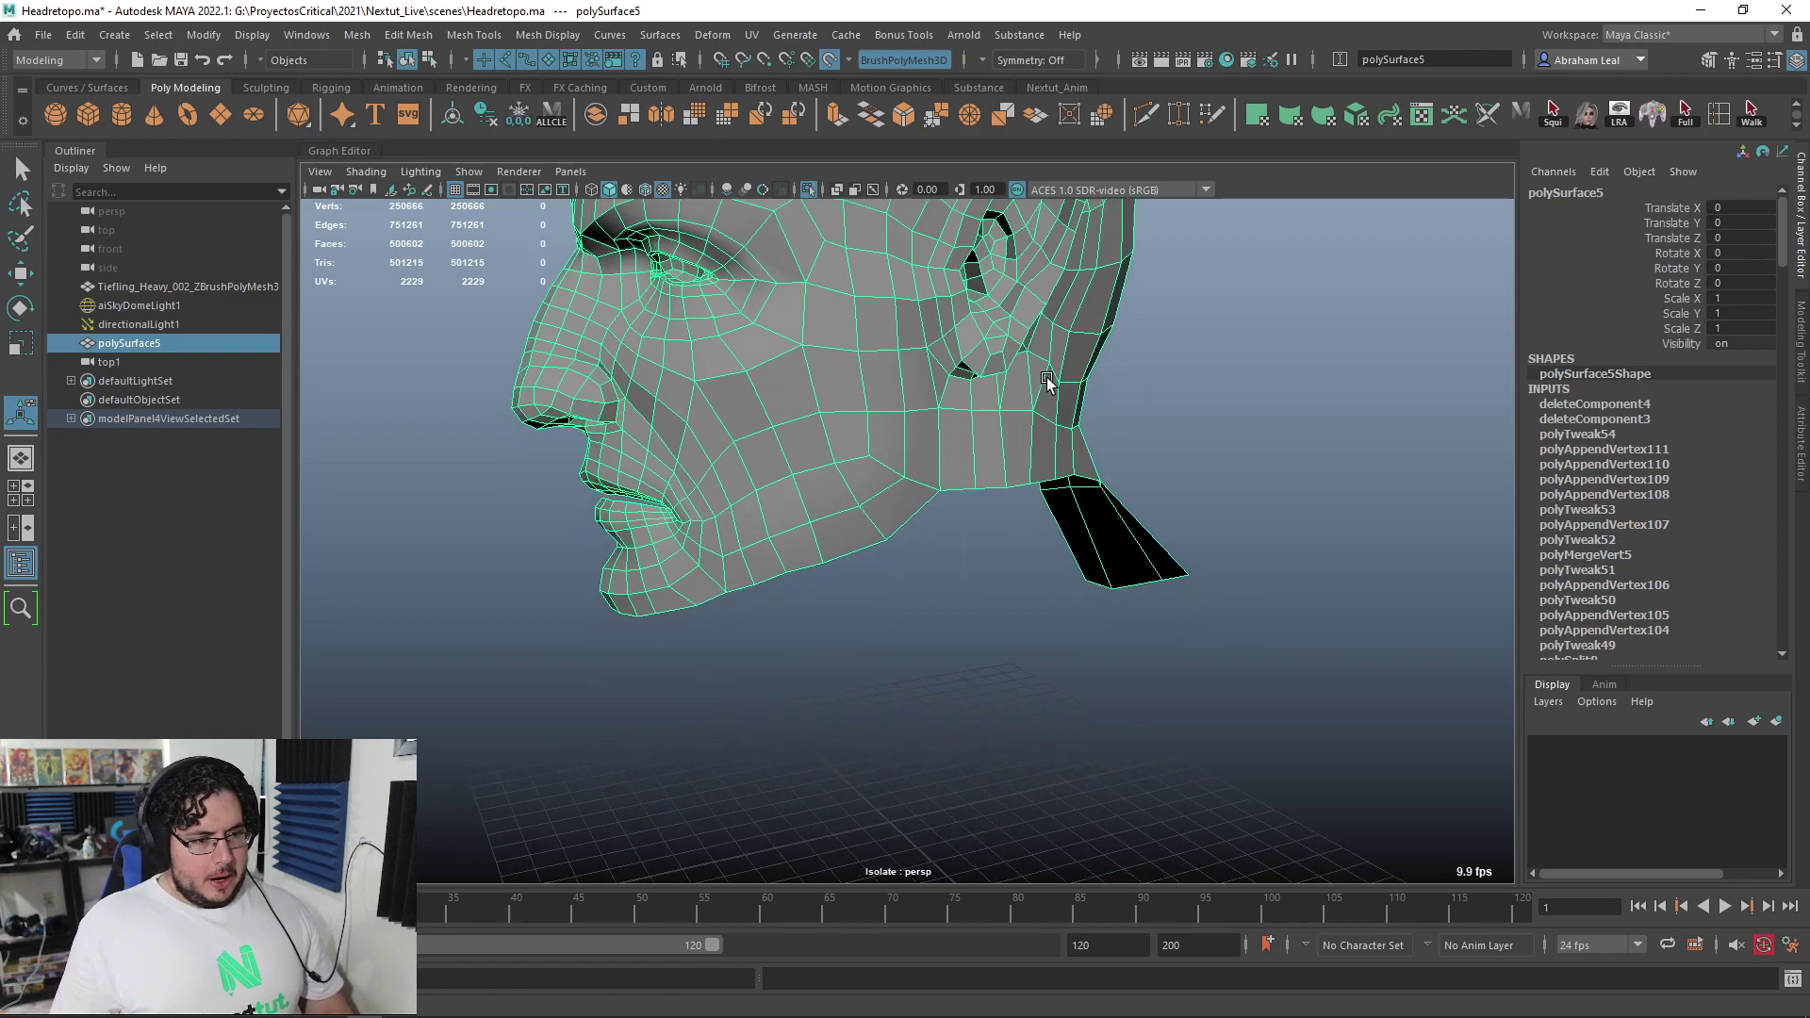
pyautogui.click(810, 189)
pyautogui.click(1213, 114)
# Add a quad under the chin beside the midline, extending back from the lower jaw edge
pyautogui.scroll(3, 970, 384)
pyautogui.keyDown('alt'); pyautogui.moveTo(735, 523); pyautogui.dragTo(802, 490); pyautogui.keyUp('alt')
pyautogui.keyDown('alt'); pyautogui.moveTo(801, 490); pyautogui.dragTo(802, 462, button='middle'); pyautogui.keyUp('alt')
pyautogui.keyDown('alt'); pyautogui.moveTo(801, 461); pyautogui.dragTo(850, 383); pyautogui.keyUp('alt')
pyautogui.click(883, 427)
pyautogui.click(919, 422)
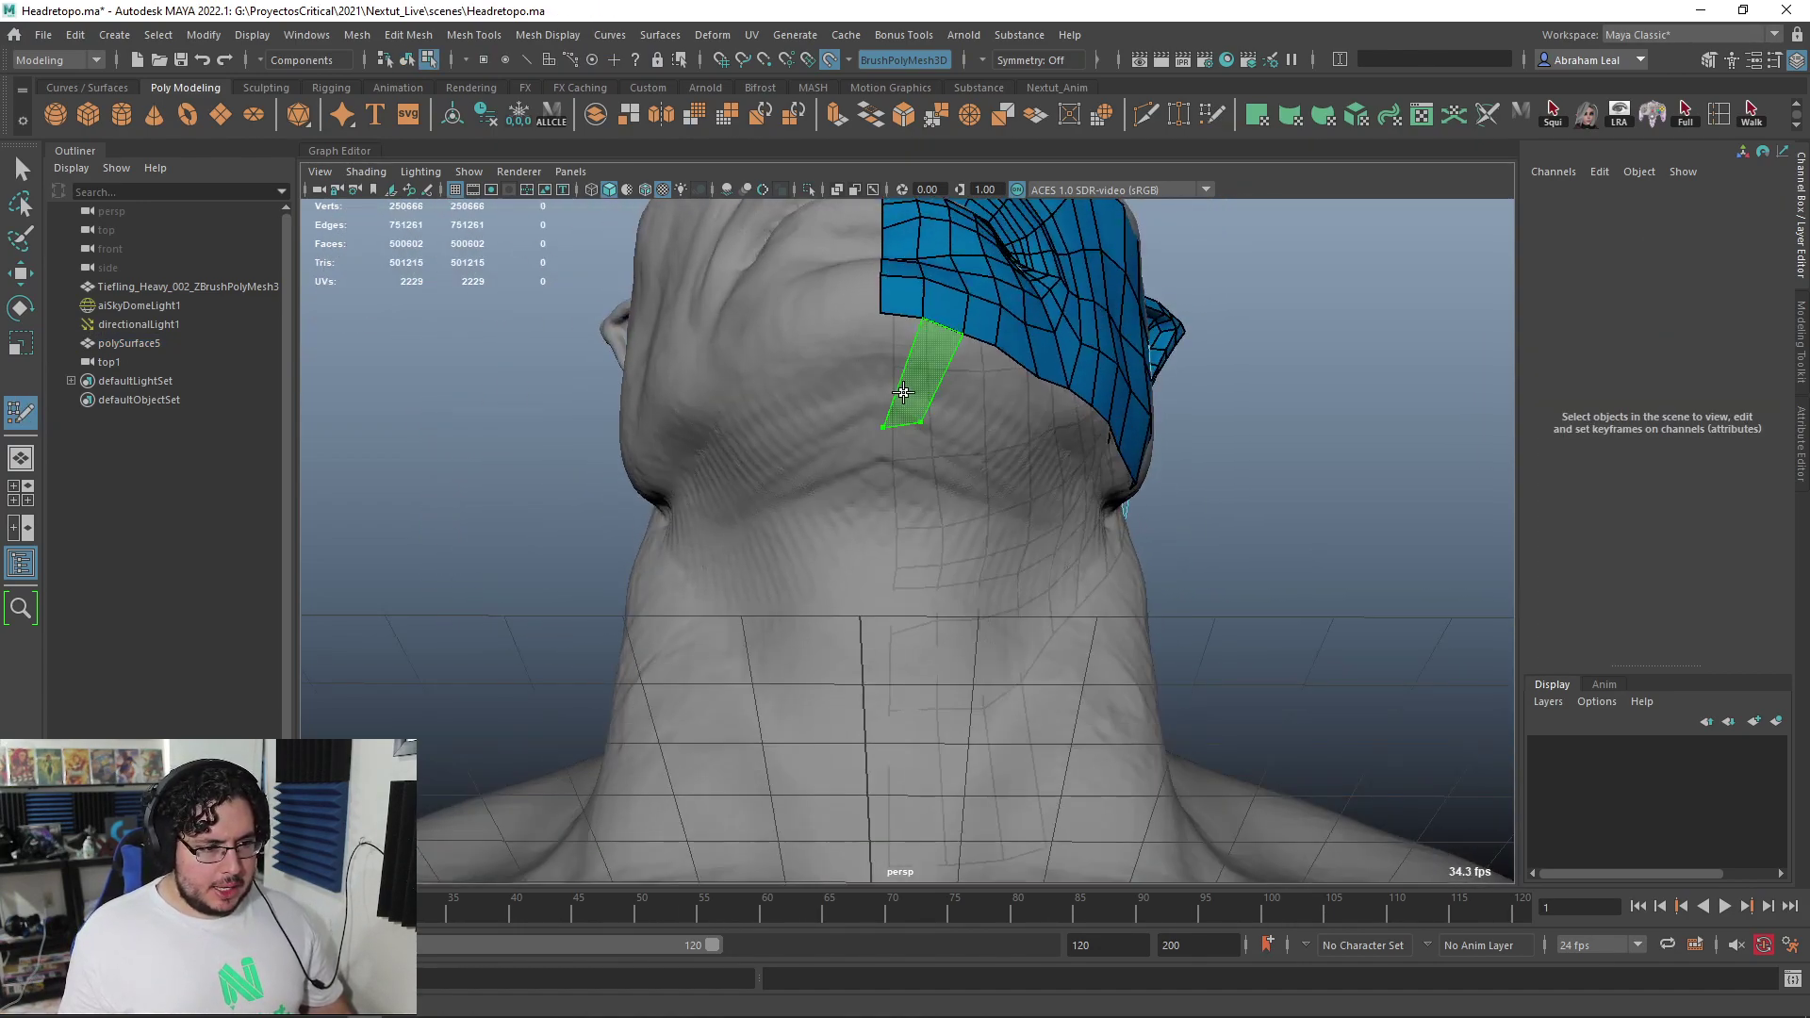
pyautogui.keyDown('shift'); pyautogui.click(897, 382); pyautogui.keyUp('shift')
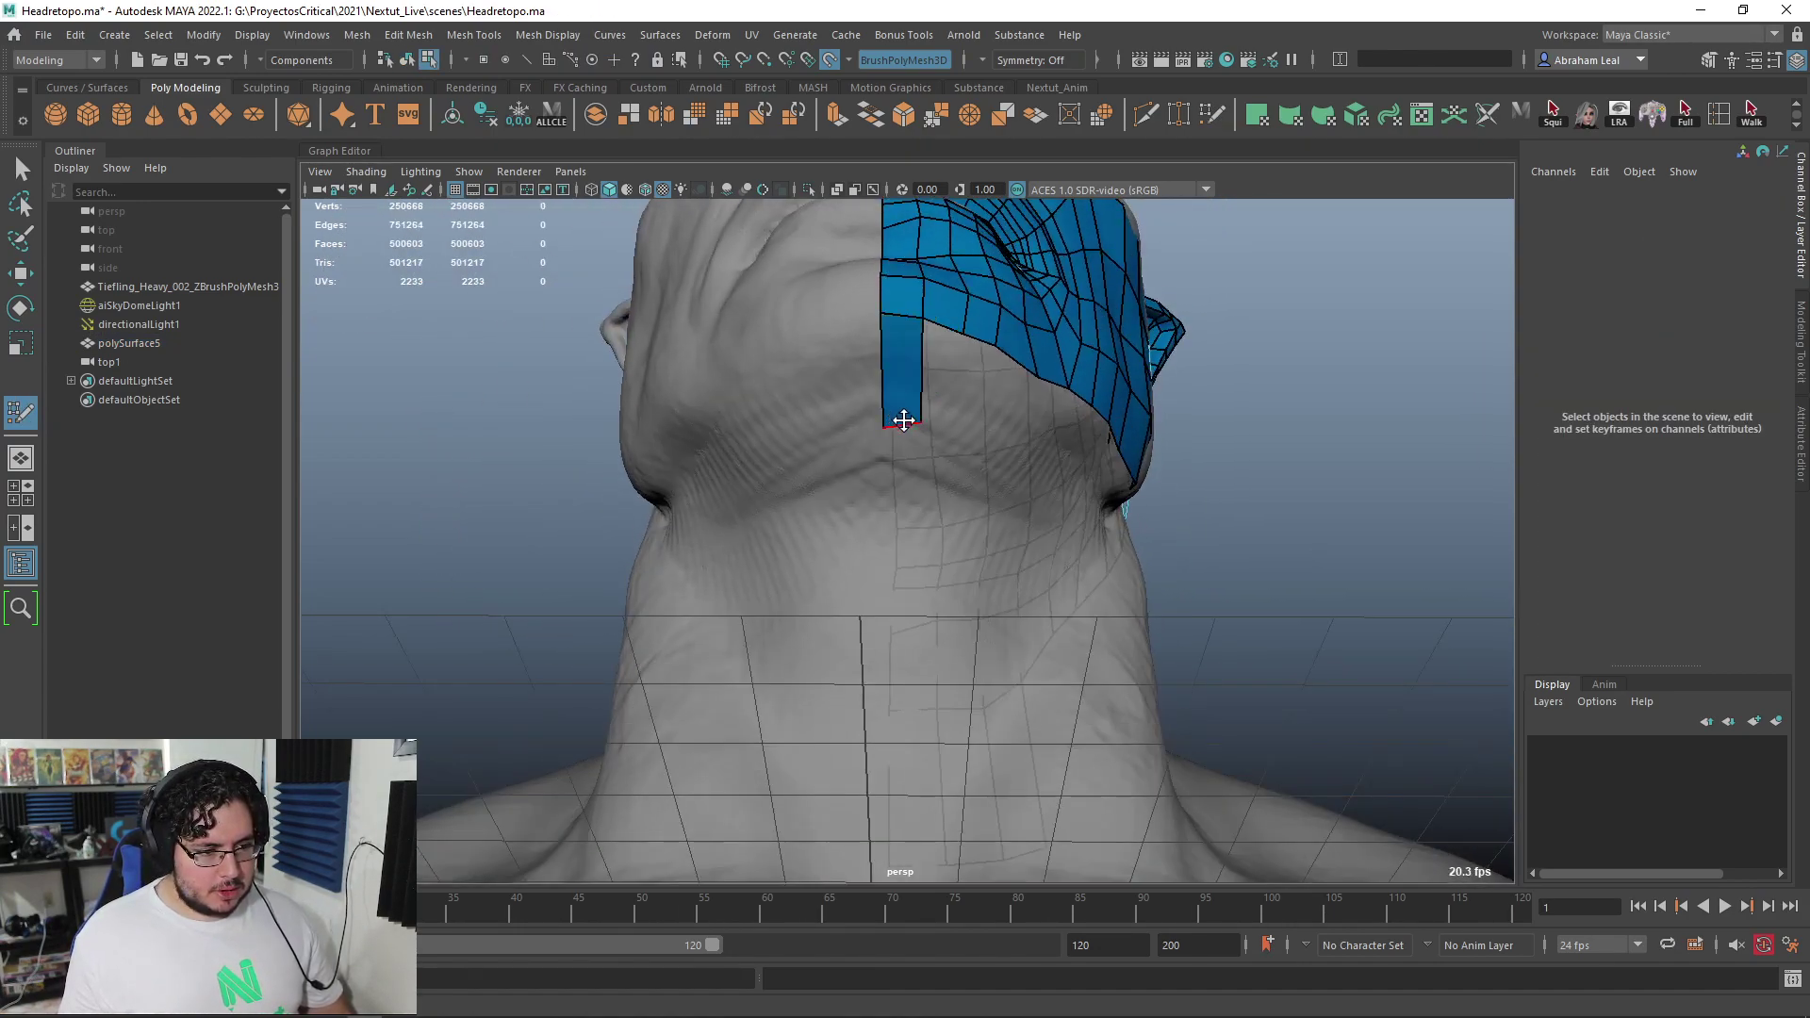
# Extend the midline strip down the front of the throat and insert edge loops across it
pyautogui.keyDown('alt'); pyautogui.moveTo(903, 458); pyautogui.dragTo(881, 667); pyautogui.keyUp('alt')
pyautogui.keyDown('alt'); pyautogui.moveTo(881, 666); pyautogui.dragTo(879, 544, button='middle'); pyautogui.keyUp('alt')
pyautogui.keyDown('alt'); pyautogui.moveTo(878, 544); pyautogui.dragTo(881, 758, button='right'); pyautogui.keyUp('alt')
pyautogui.click(880, 736)
pyautogui.click(943, 726)
pyautogui.moveTo(942, 725)
pyautogui.keyDown('alt'); pyautogui.mouseDown()
pyautogui.moveTo(912, 695)
pyautogui.moveTo(912, 600)
pyautogui.moveTo(909, 654)
pyautogui.moveTo(804, 679)
pyautogui.moveTo(949, 638)
pyautogui.moveTo(909, 624)
pyautogui.mouseUp(); pyautogui.keyUp('alt')
pyautogui.keyDown('shift'); pyautogui.click(888, 579); pyautogui.keyUp('shift')
pyautogui.keyDown('ctrl'); pyautogui.click(907, 621); pyautogui.keyUp('ctrl')
pyautogui.keyDown('ctrl'); pyautogui.click(893, 406); pyautogui.keyUp('ctrl')
# Add a row of three quads down the side of the neck from the rear jaw corner
pyautogui.keyDown('alt'); pyautogui.moveTo(981, 505); pyautogui.dragTo(829, 570); pyautogui.keyUp('alt')
pyautogui.keyDown('alt'); pyautogui.moveTo(976, 428); pyautogui.dragTo(1017, 539); pyautogui.keyUp('alt')
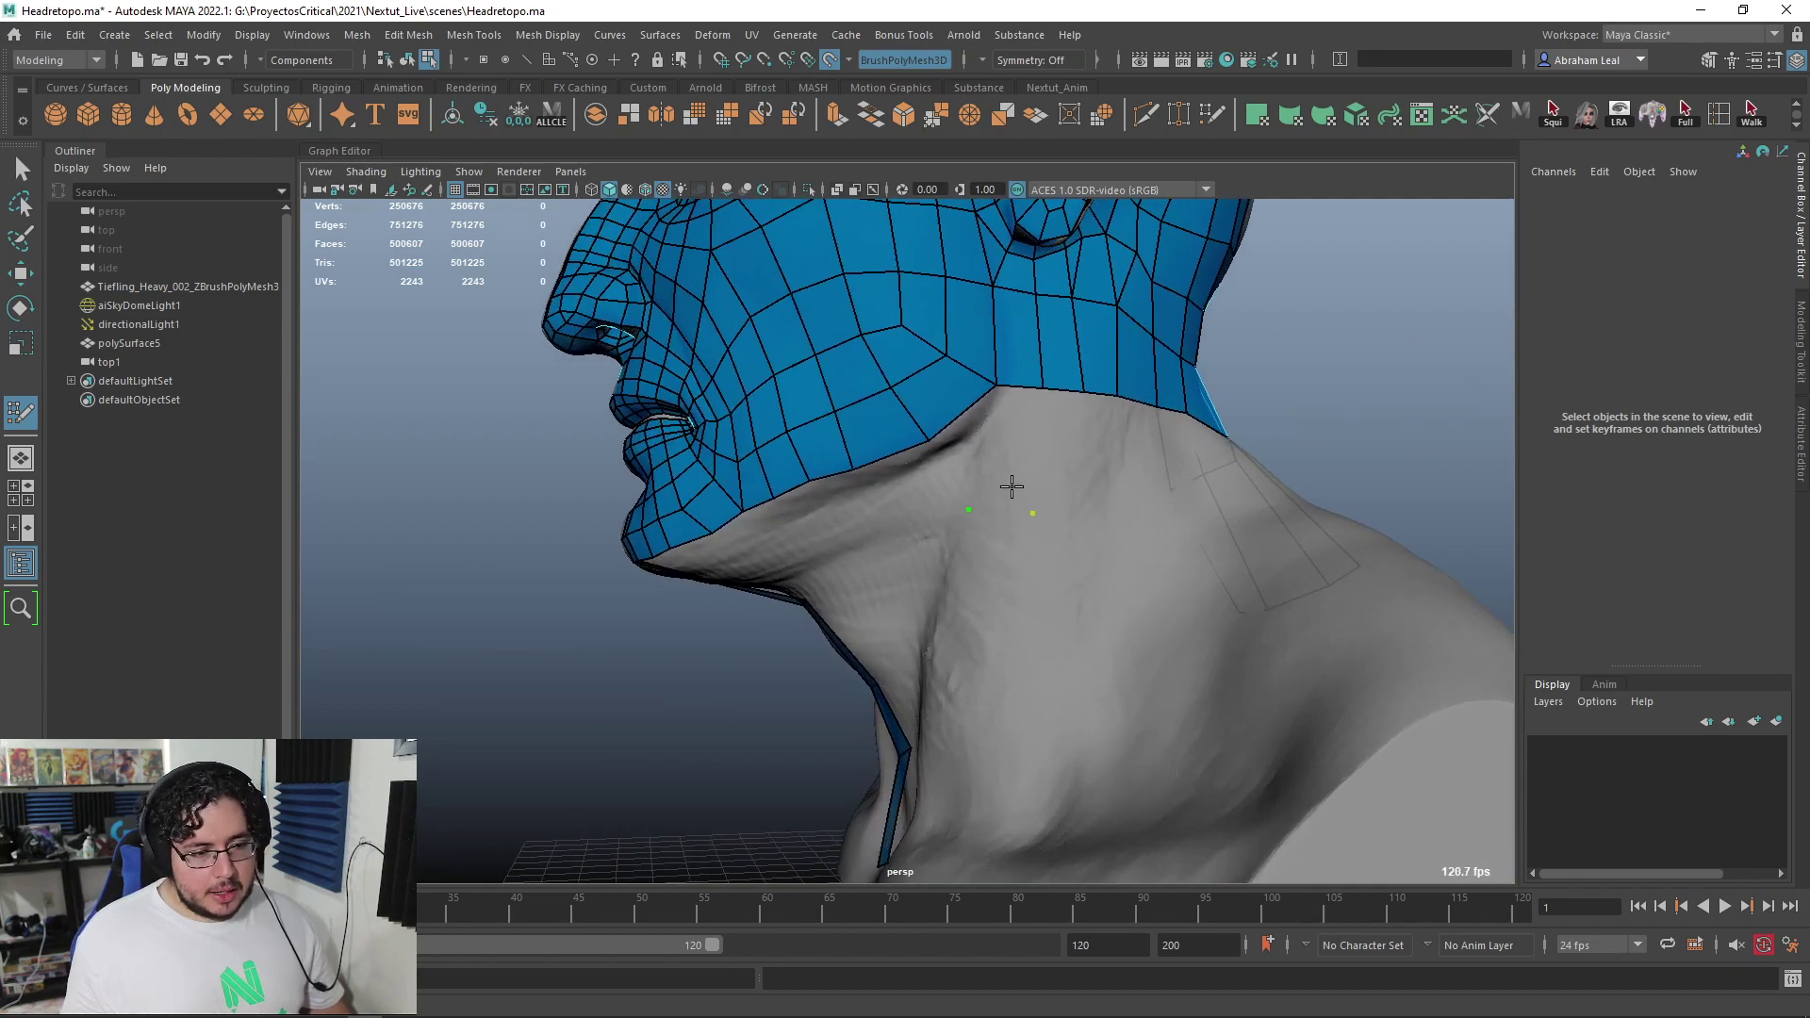
pyautogui.keyDown('shift'); pyautogui.click(1019, 457); pyautogui.keyUp('shift')
pyautogui.keyDown('alt'); pyautogui.moveTo(1043, 529); pyautogui.dragTo(1086, 534); pyautogui.keyUp('alt')
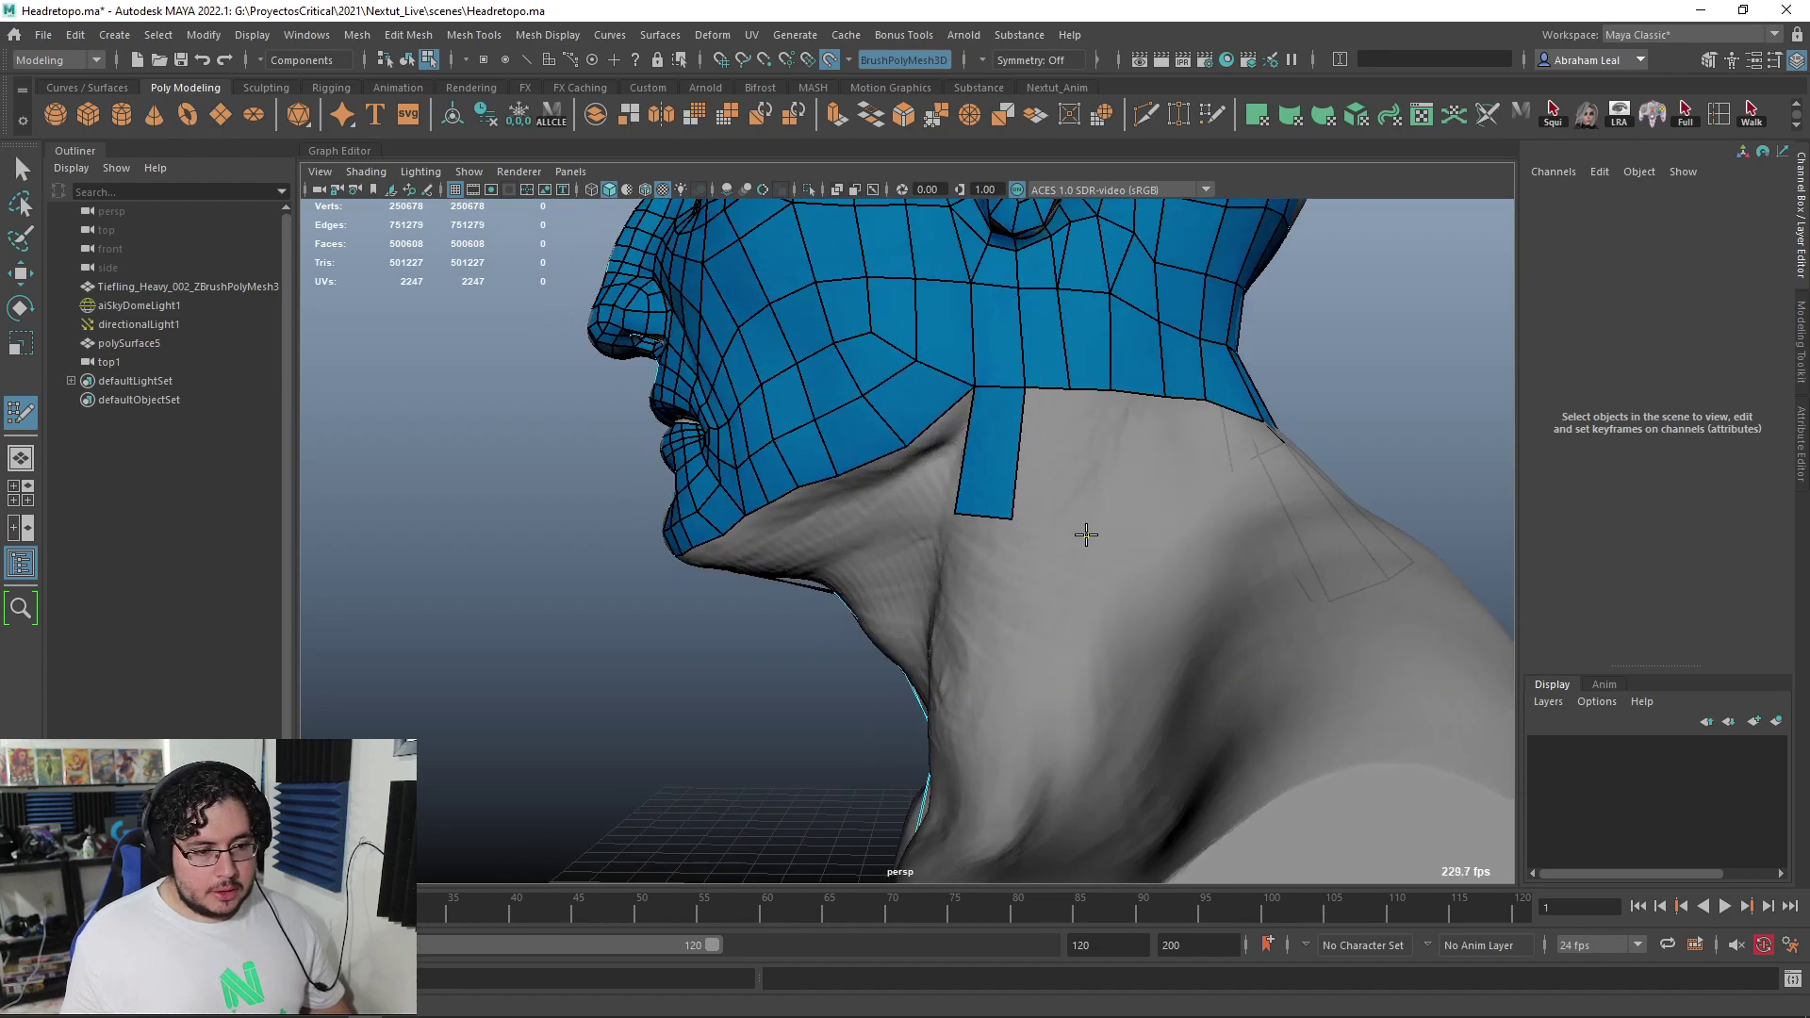
pyautogui.keyDown('shift'); pyautogui.click(1089, 459); pyautogui.keyUp('shift')
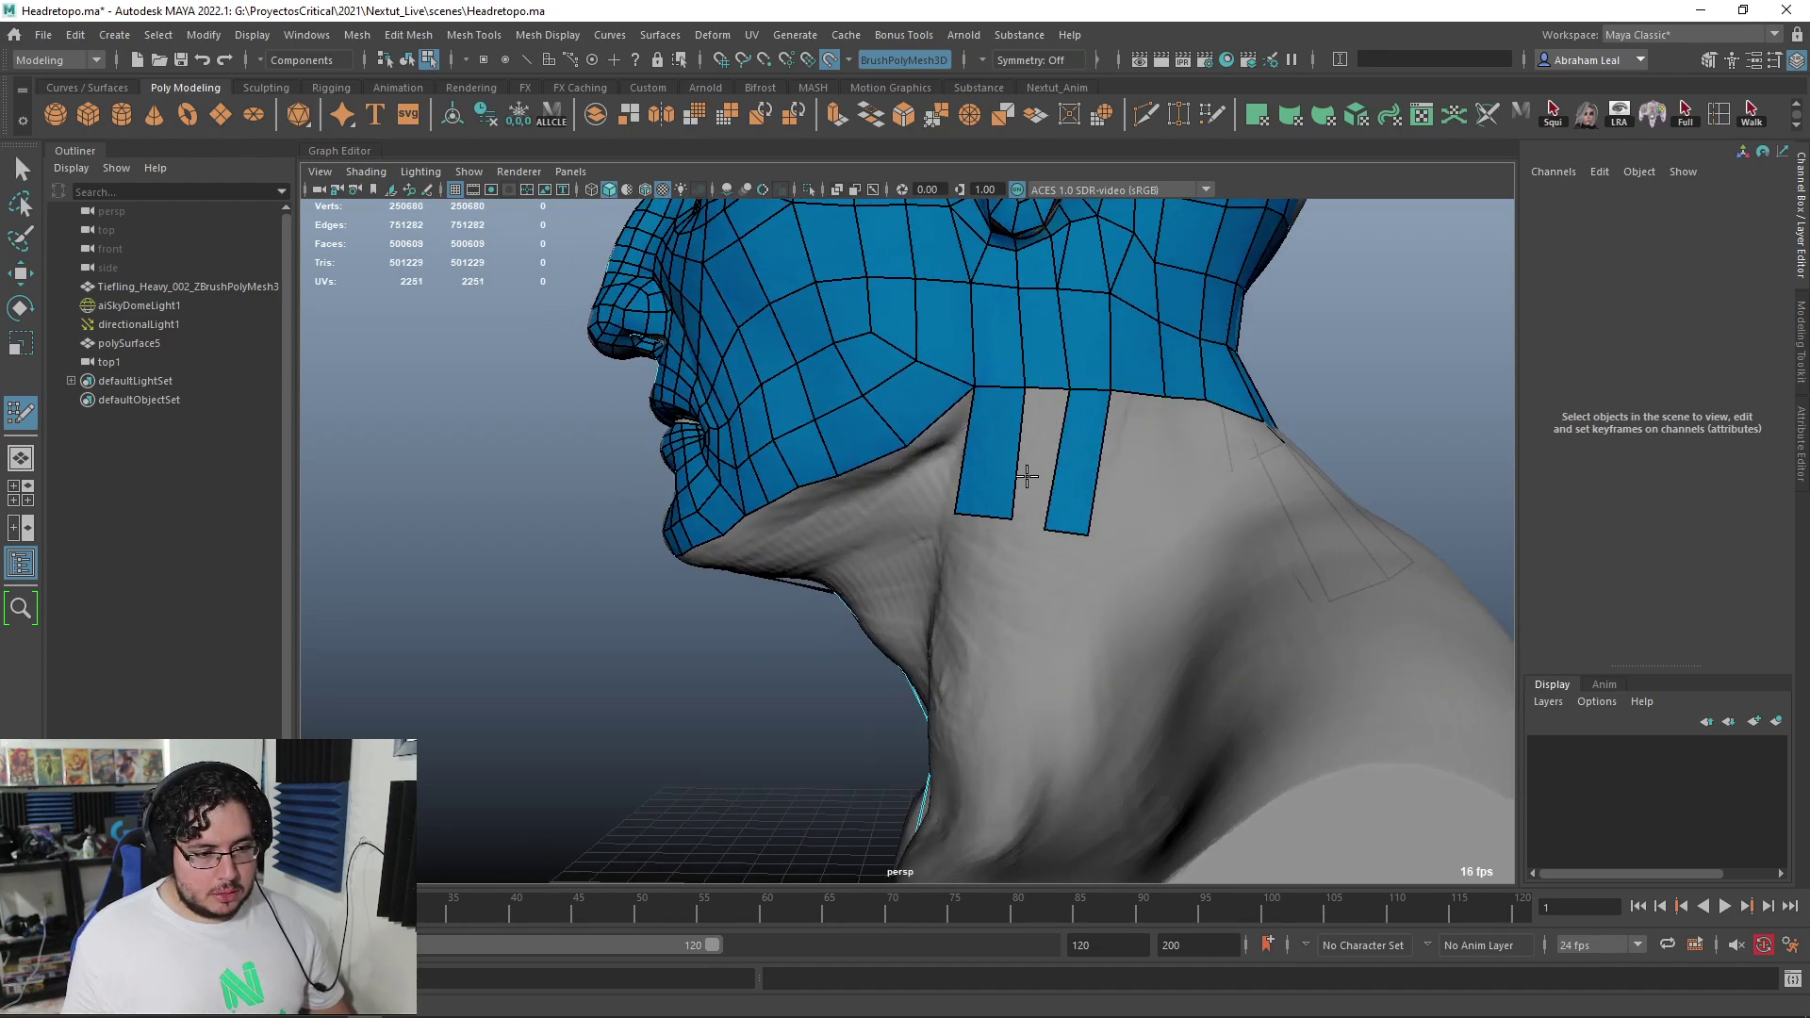
pyautogui.keyDown('shift'); pyautogui.click(1028, 476); pyautogui.keyUp('shift')
# Continue the side neck strip downward with additional rows of quads toward the base of the neck
pyautogui.moveTo(1002, 518)
pyautogui.keyDown('alt'); pyautogui.mouseDown()
pyautogui.moveTo(1043, 553)
pyautogui.moveTo(1064, 495)
pyautogui.moveTo(1055, 540)
pyautogui.mouseUp(); pyautogui.keyUp('alt')
pyautogui.keyDown('shift'); pyautogui.click(1000, 498); pyautogui.keyUp('shift')
pyautogui.keyDown('shift'); pyautogui.click(1063, 502); pyautogui.keyUp('shift')
pyautogui.click(1099, 539)
pyautogui.keyDown('shift'); pyautogui.click(1091, 509); pyautogui.keyUp('shift')
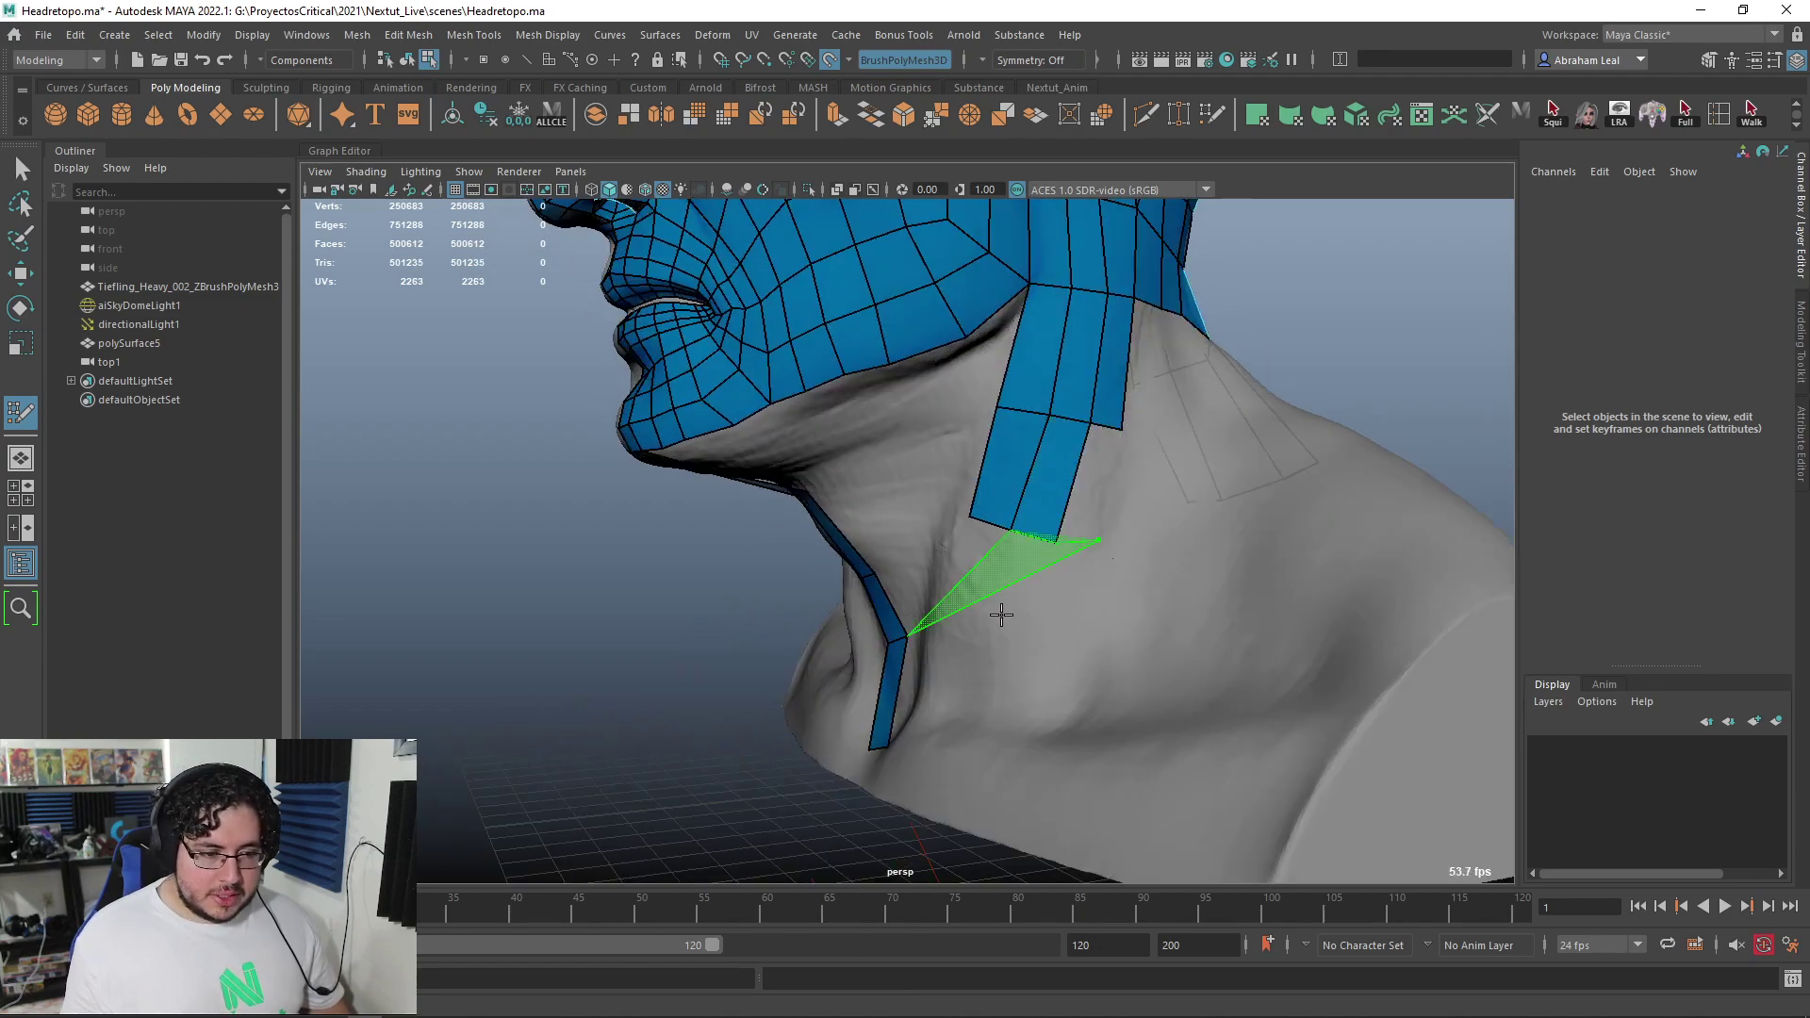
pyautogui.keyDown('shift'); pyautogui.click(980, 639); pyautogui.keyUp('shift')
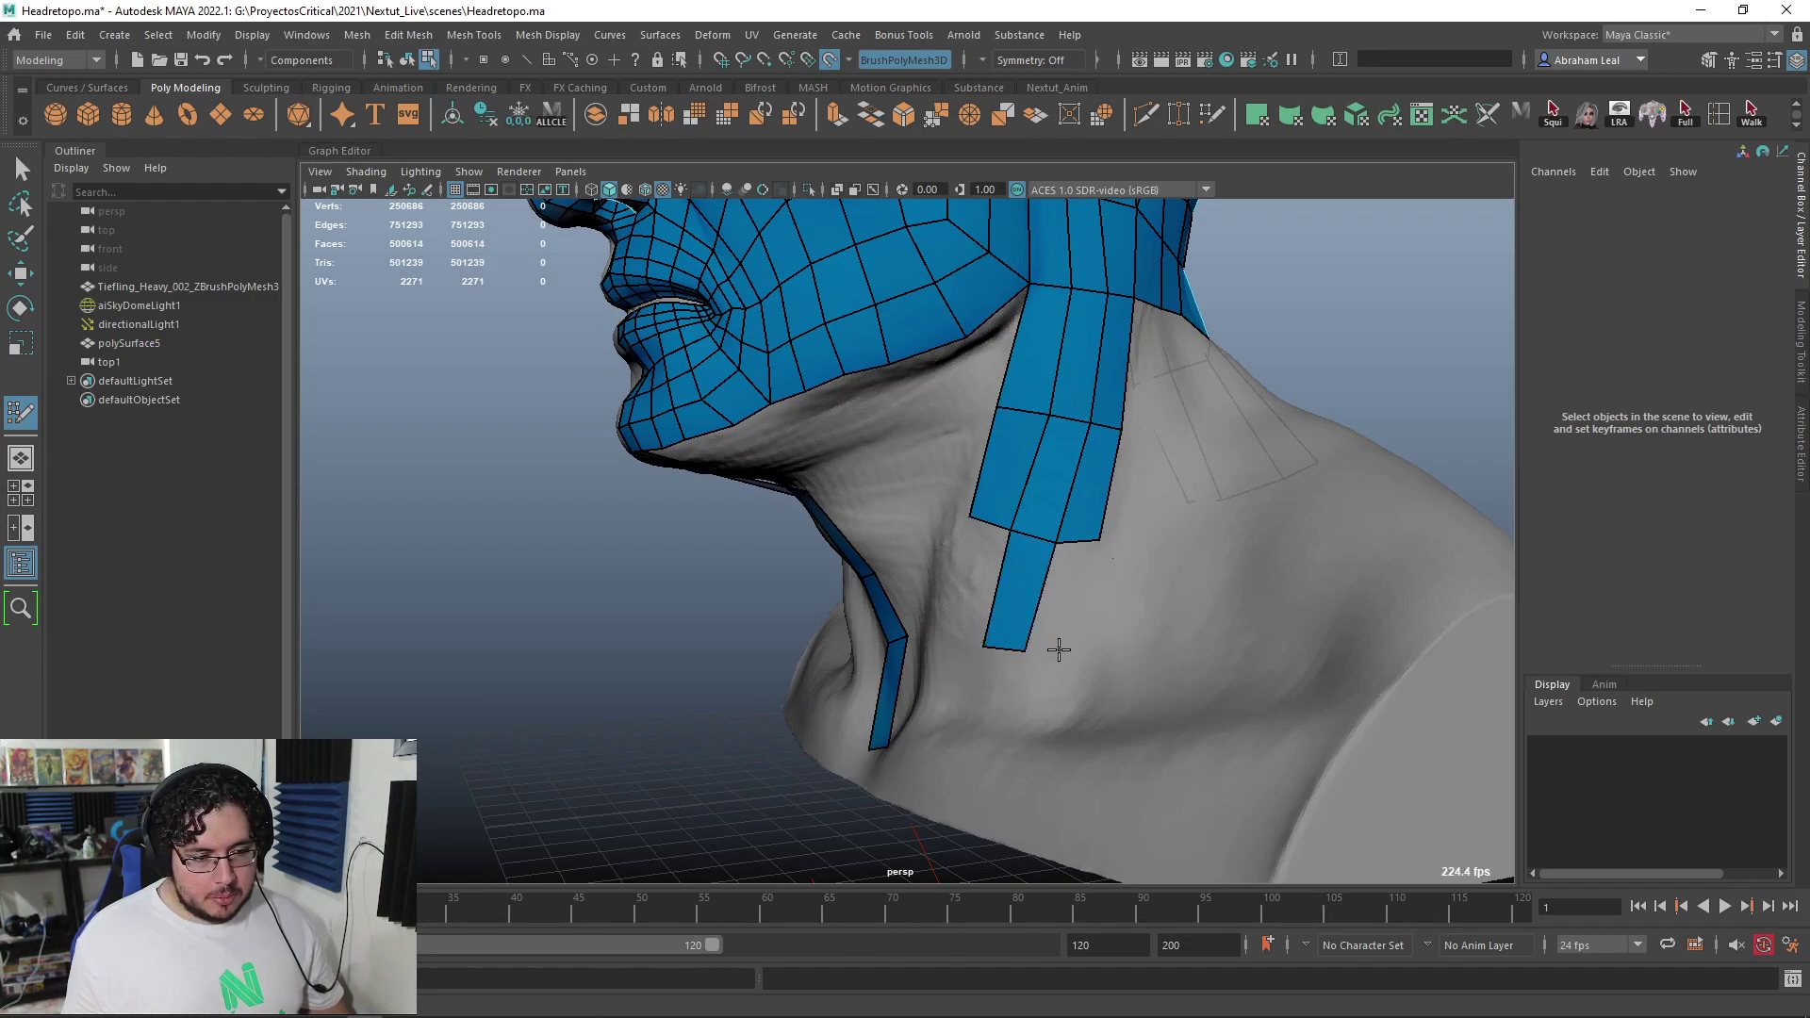
pyautogui.keyDown('shift'); pyautogui.click(1071, 622); pyautogui.keyUp('shift')
pyautogui.keyDown('shift'); pyautogui.click(1169, 655); pyautogui.keyUp('shift')
pyautogui.moveTo(1168, 655)
pyautogui.keyDown('alt'); pyautogui.mouseDown()
pyautogui.moveTo(981, 695)
pyautogui.moveTo(1111, 506)
pyautogui.moveTo(1014, 518)
pyautogui.mouseUp(); pyautogui.keyUp('alt')
# Undo the lower rows of the side neck strip, back to the first row below the jaw
pyautogui.moveTo(993, 607)
pyautogui.keyDown('alt'); pyautogui.mouseDown()
pyautogui.moveTo(1146, 575)
pyautogui.moveTo(1120, 533)
pyautogui.mouseUp(); pyautogui.keyUp('alt')
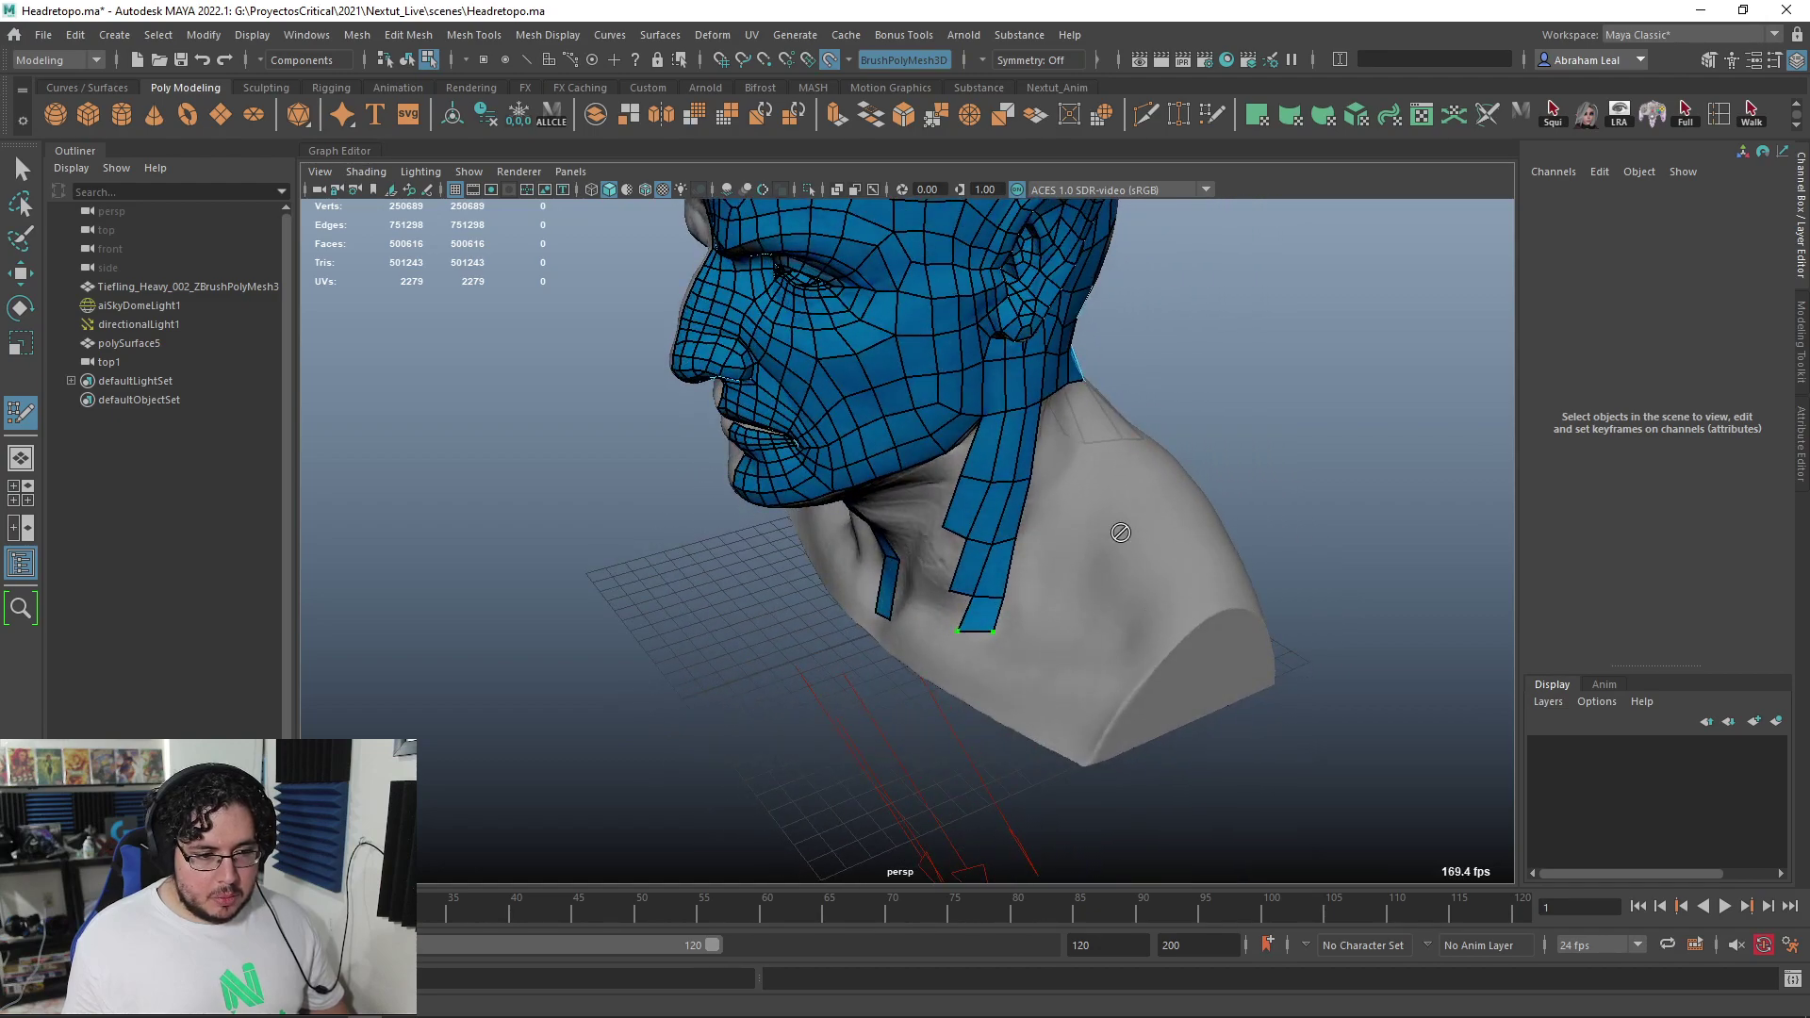
pyautogui.hotkey('ctrl', 'z')
pyautogui.hotkey('ctrl', 'z')
pyautogui.hotkey('ctrl', 'z')
pyautogui.hotkey('ctrl', 'z')
pyautogui.hotkey('ctrl', 'z')
pyautogui.hotkey('ctrl', 'z')
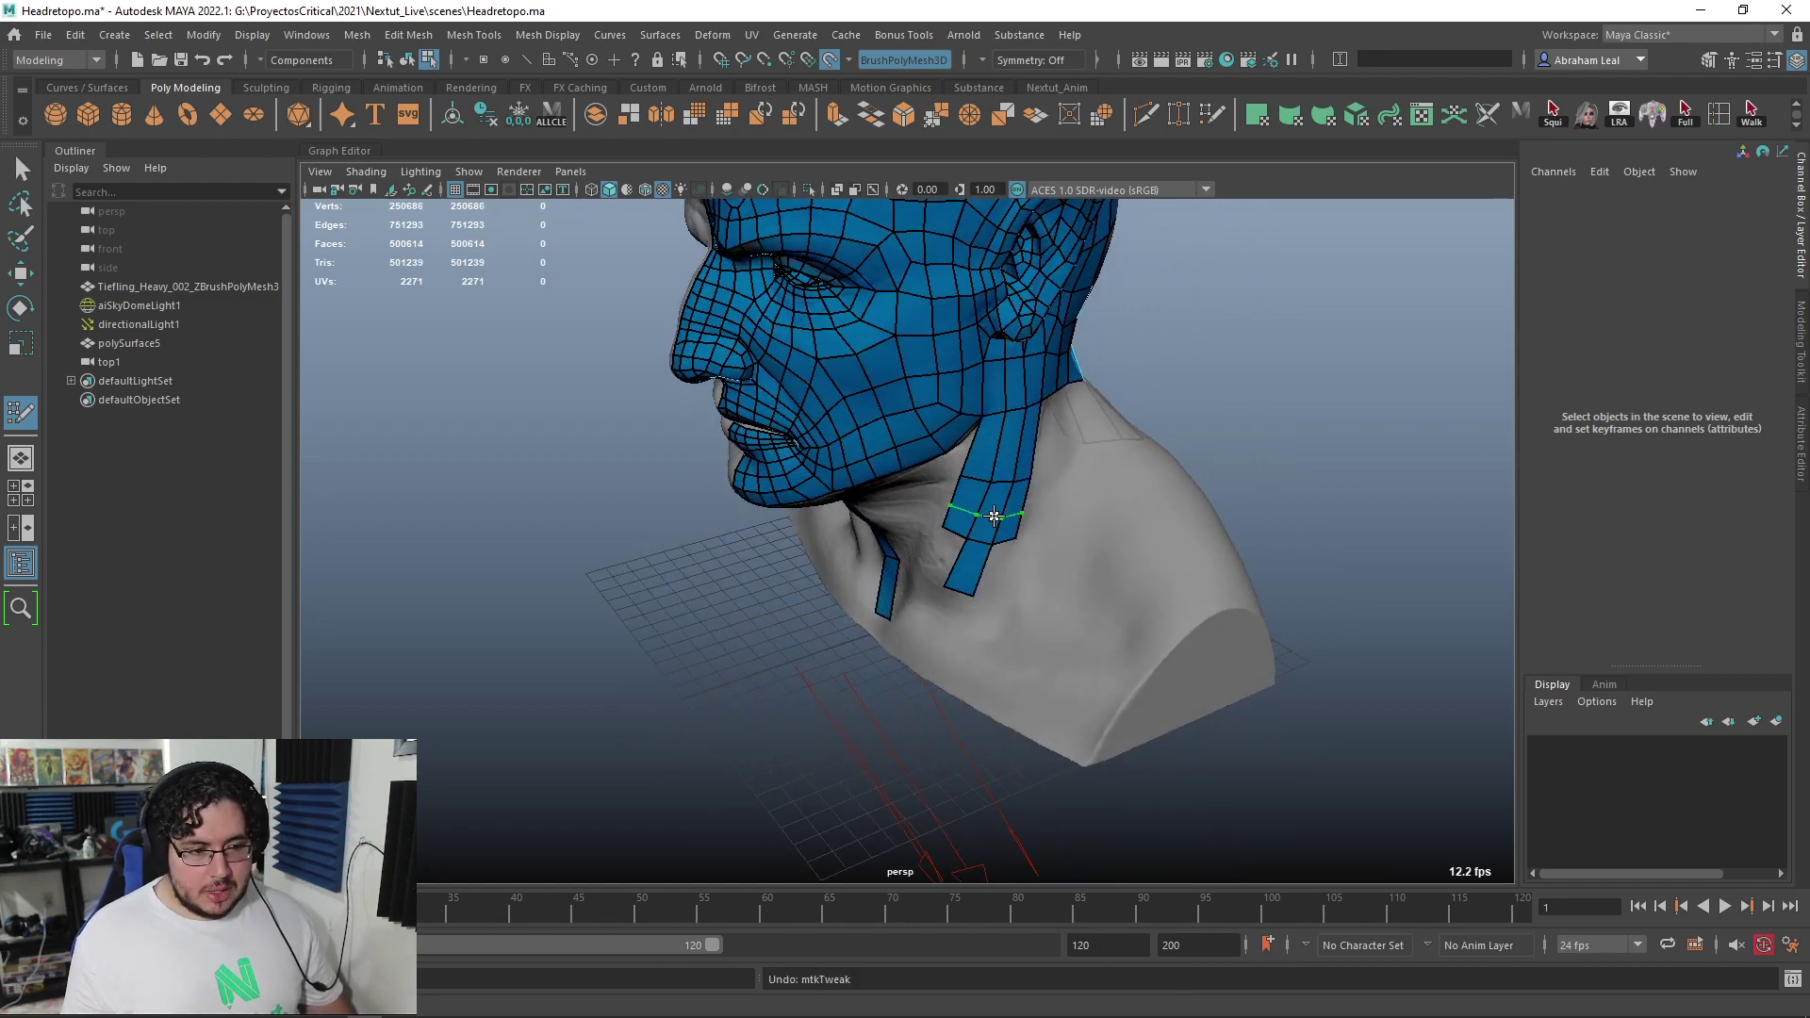
pyautogui.hotkey('ctrl', 'z')
pyautogui.hotkey('ctrl', 'z')
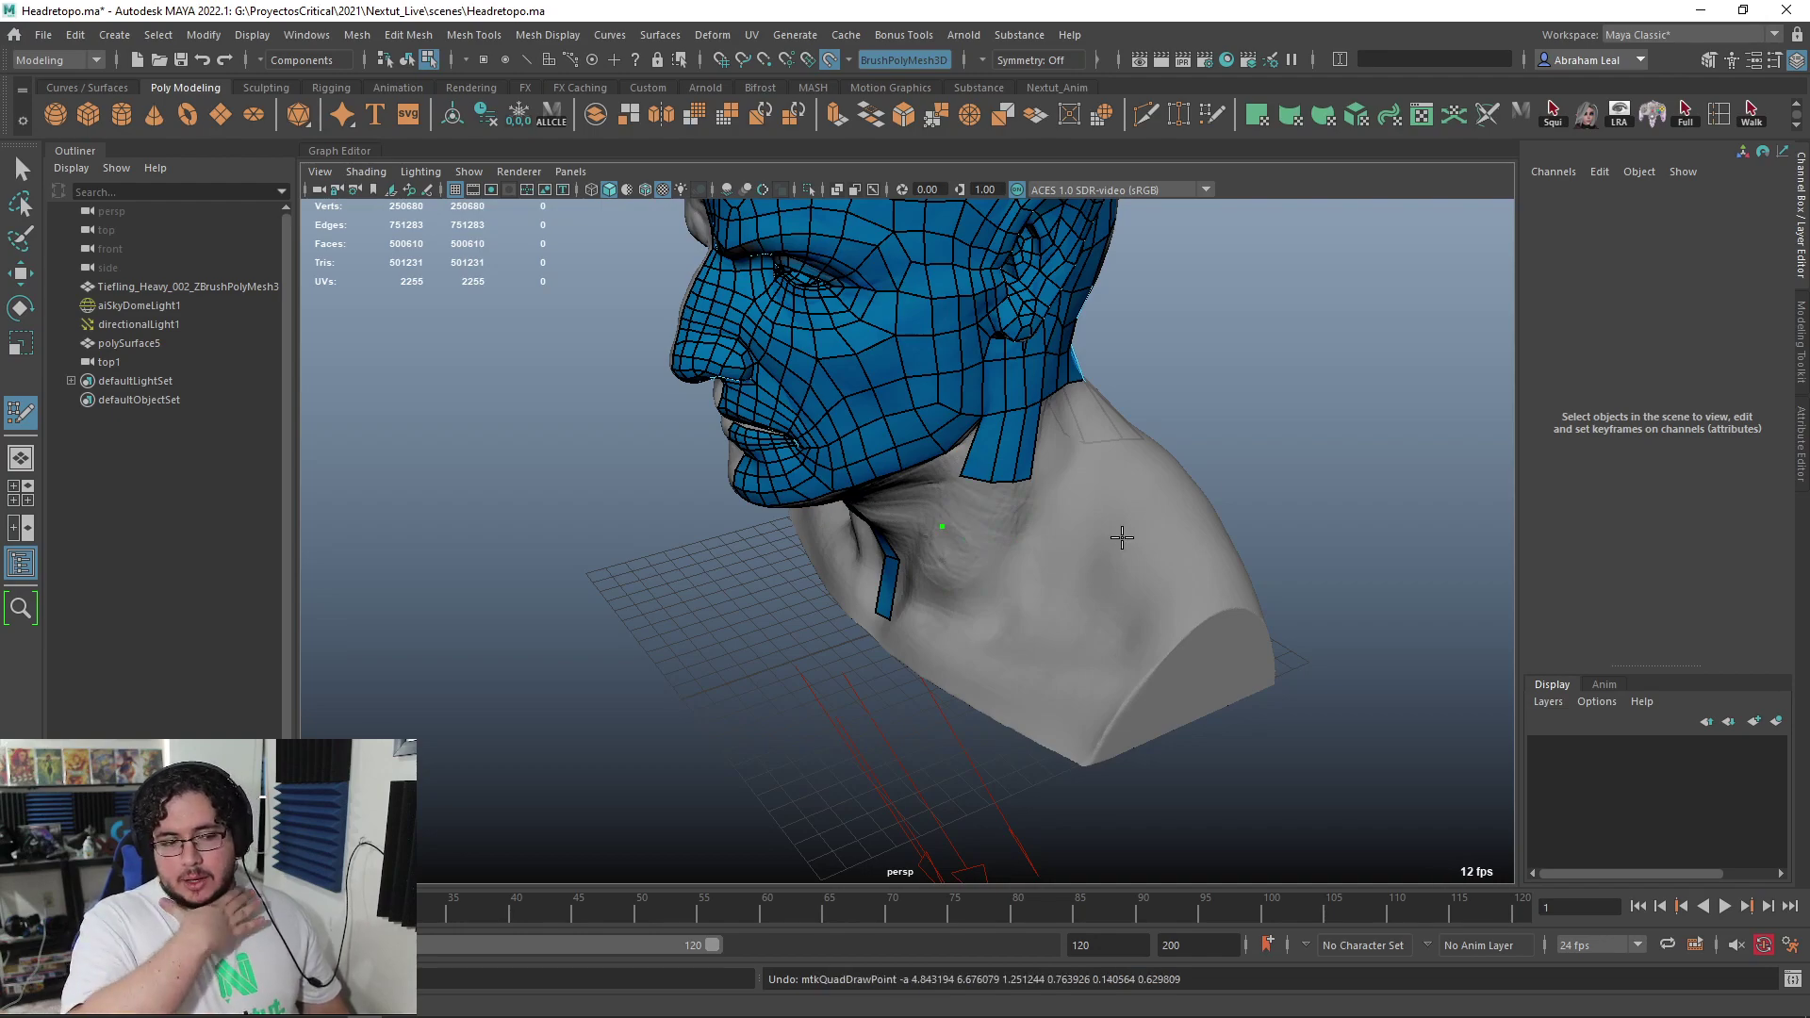
pyautogui.hotkey('ctrl', 'z')
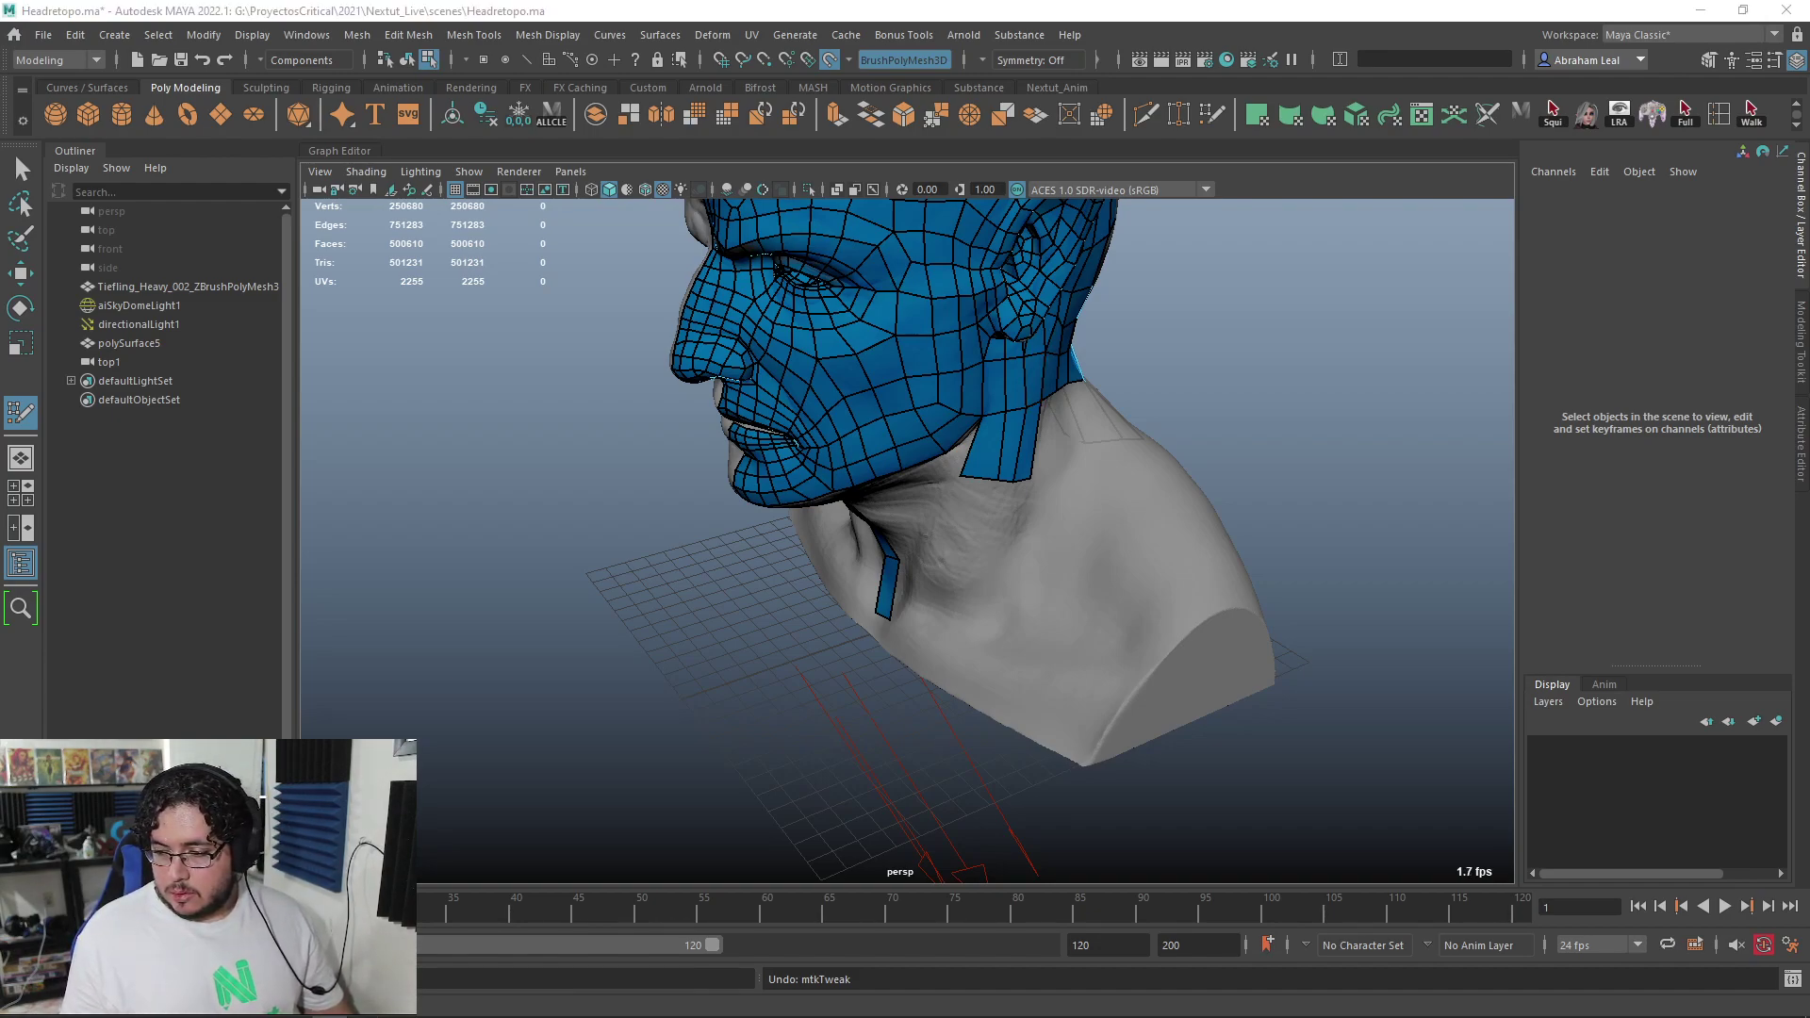
# Delete the three remaining quads on the side of the neck below the rear jaw corner
pyautogui.keyDown('alt'); pyautogui.moveTo(1119, 627); pyautogui.dragTo(1152, 648, button='middle'); pyautogui.keyUp('alt')
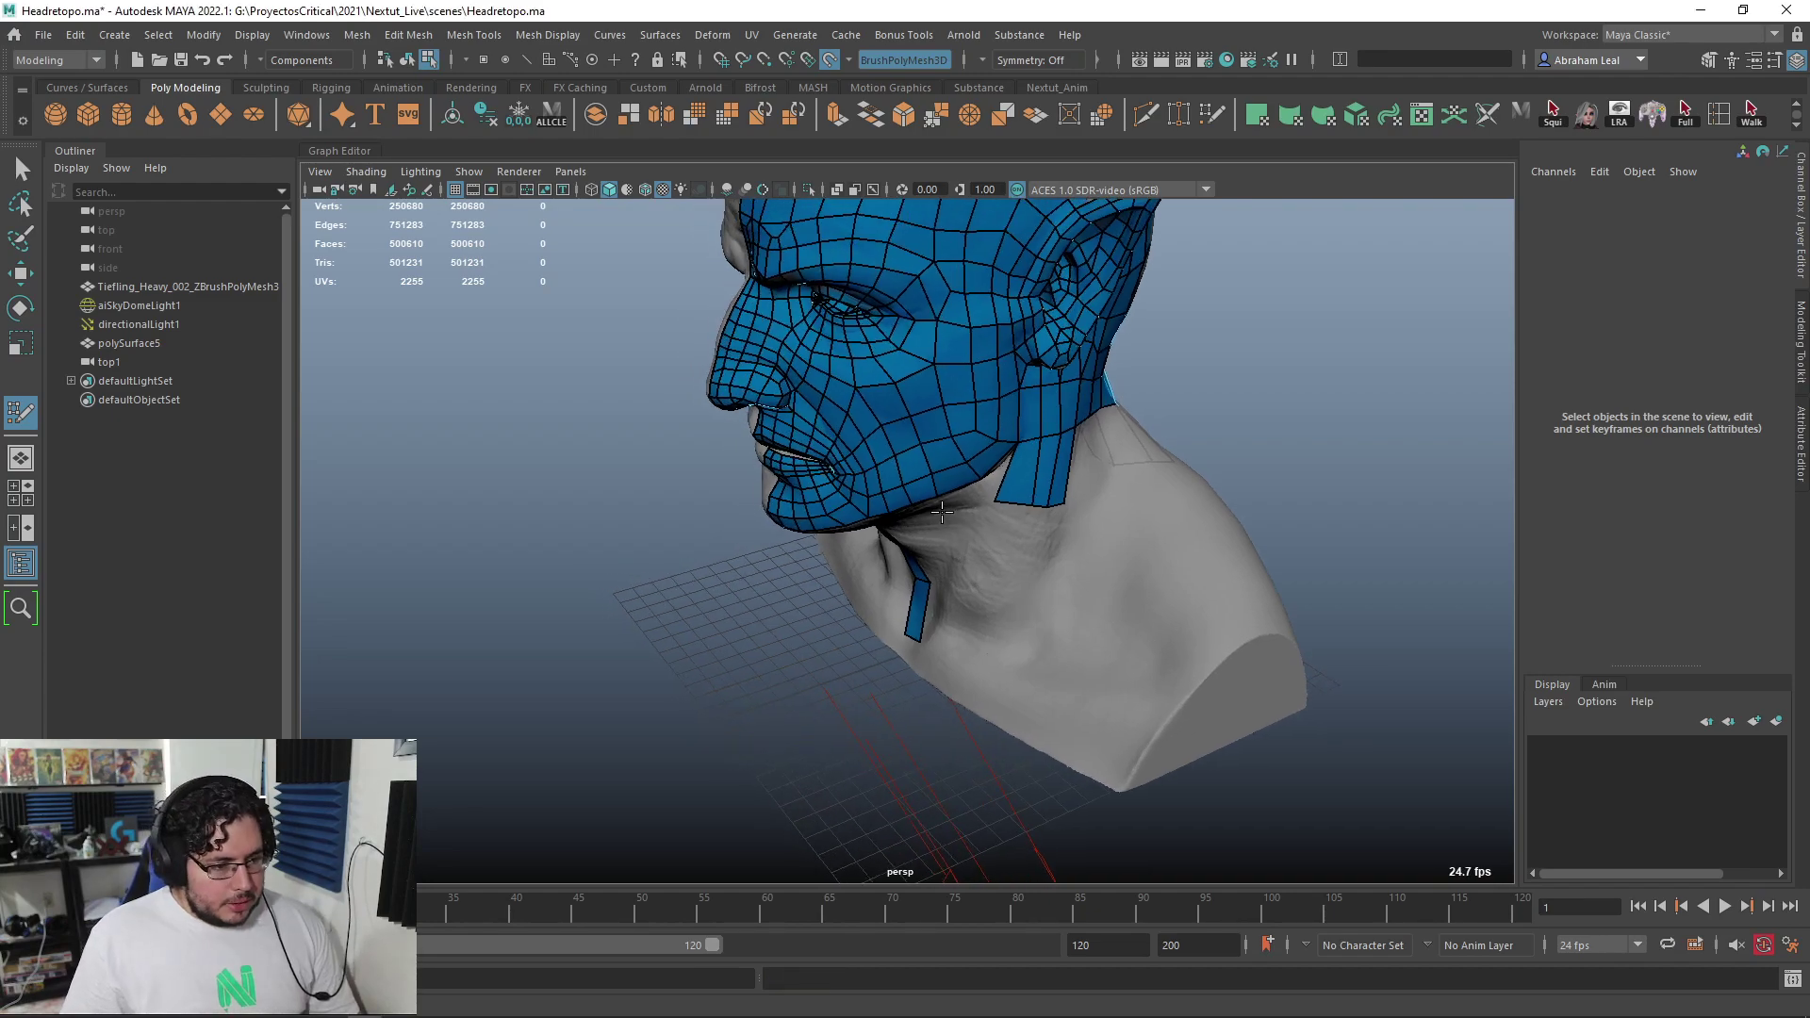
pyautogui.scroll(4, 921, 493)
pyautogui.keyDown('alt'); pyautogui.moveTo(921, 494); pyautogui.dragTo(1047, 550); pyautogui.keyUp('alt')
pyautogui.keyDown('alt'); pyautogui.moveTo(1046, 550); pyautogui.dragTo(790, 381, button='right'); pyautogui.keyUp('alt')
pyautogui.keyDown('alt'); pyautogui.moveTo(790, 381); pyautogui.dragTo(946, 448); pyautogui.keyUp('alt')
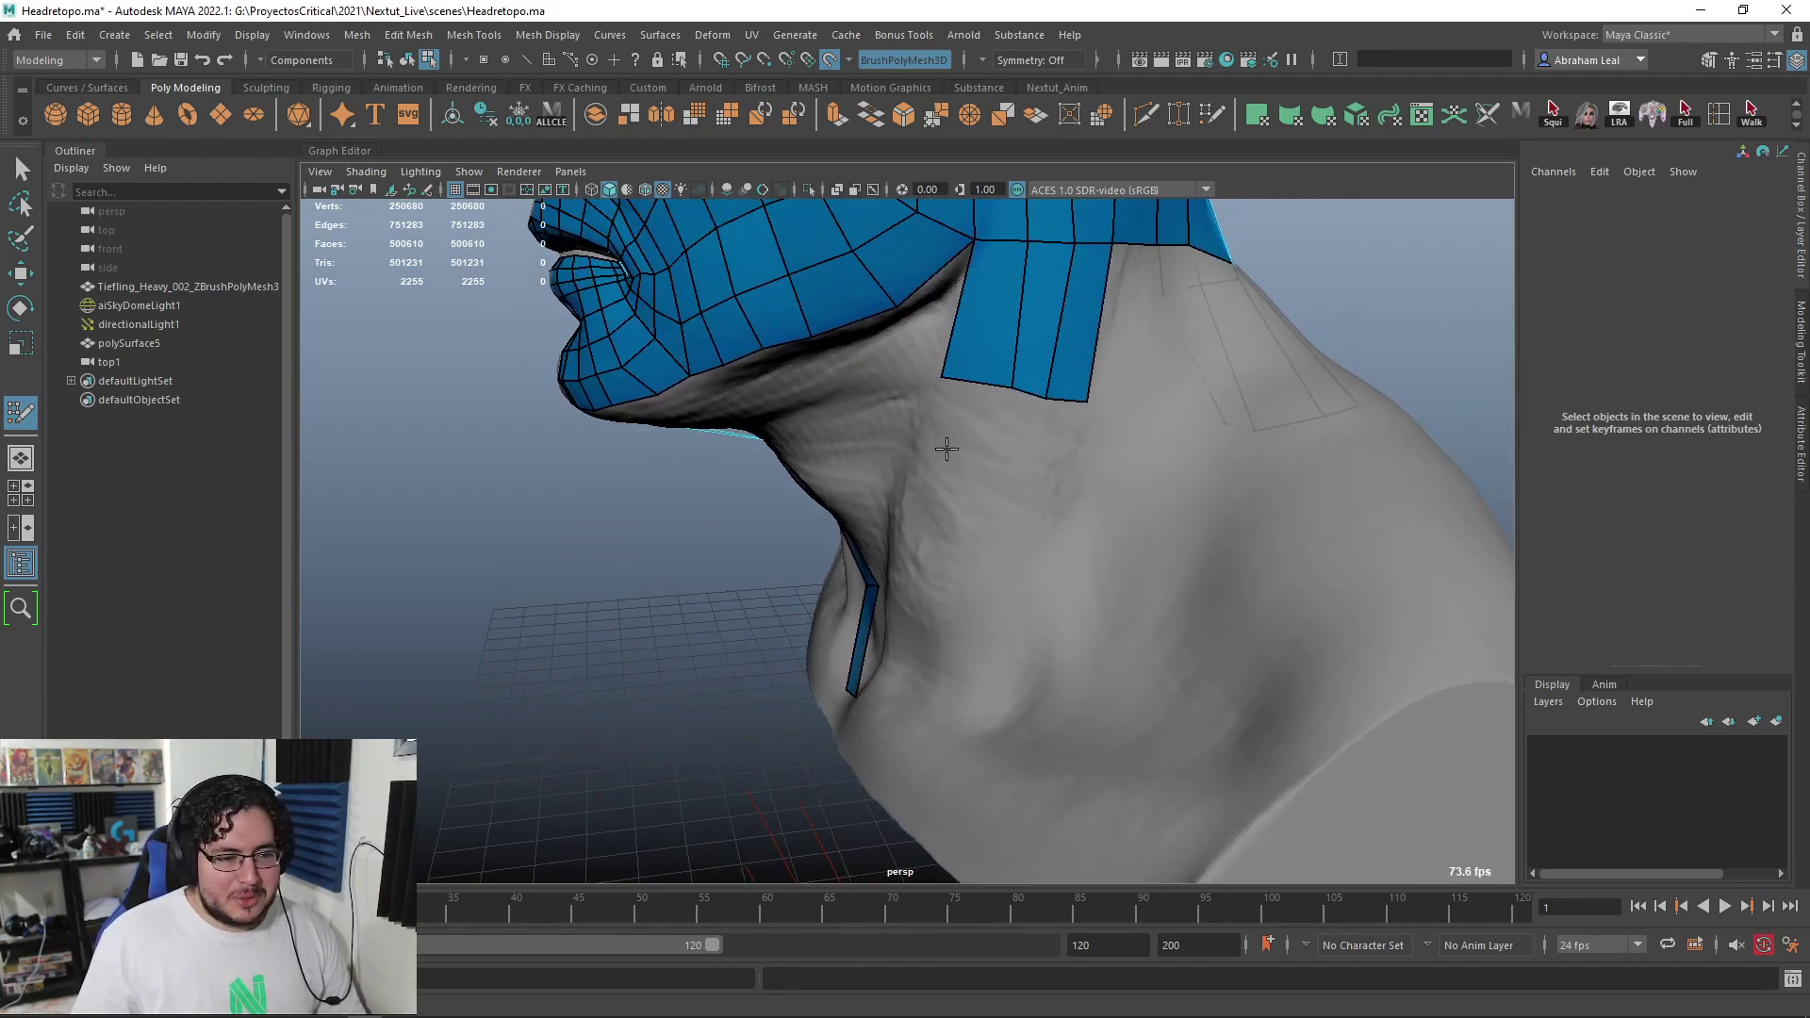
pyautogui.keyDown('alt'); pyautogui.moveTo(1012, 386); pyautogui.dragTo(1060, 399); pyautogui.keyUp('alt')
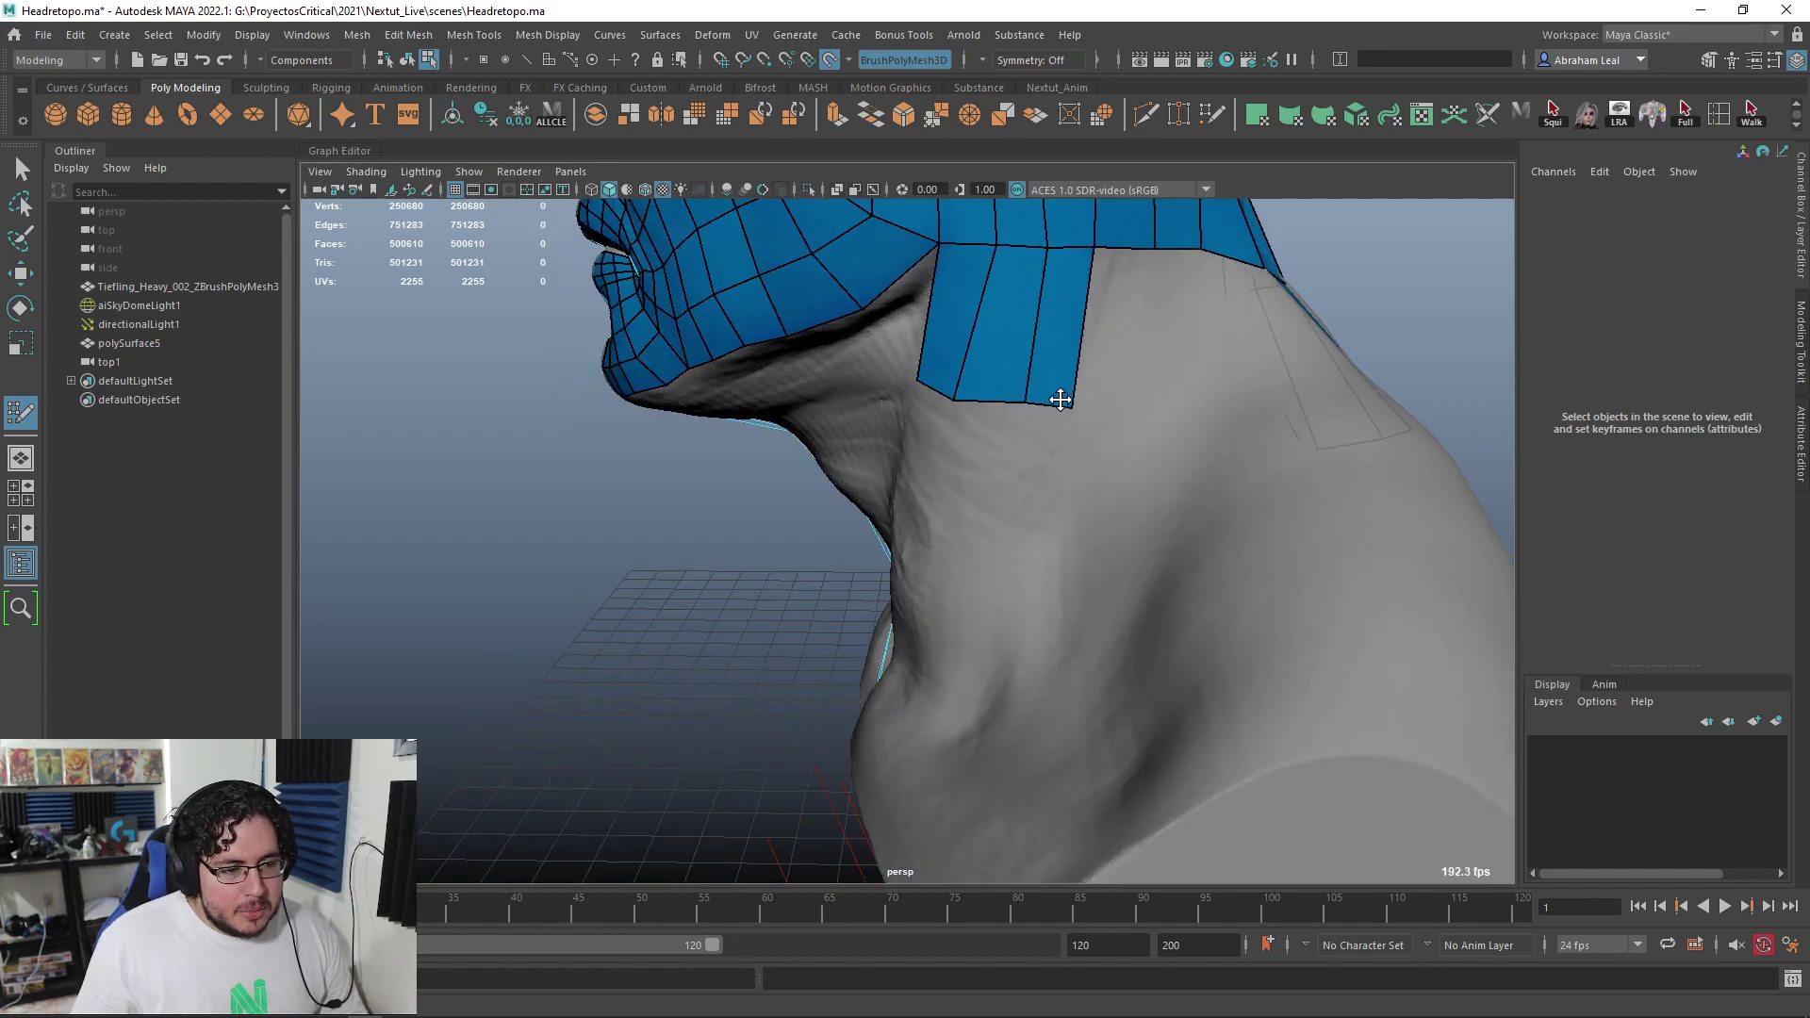
pyautogui.moveTo(924, 392)
pyautogui.keyDown('alt'); pyautogui.mouseDown()
pyautogui.moveTo(997, 400)
pyautogui.moveTo(953, 396)
pyautogui.mouseUp(); pyautogui.keyUp('alt')
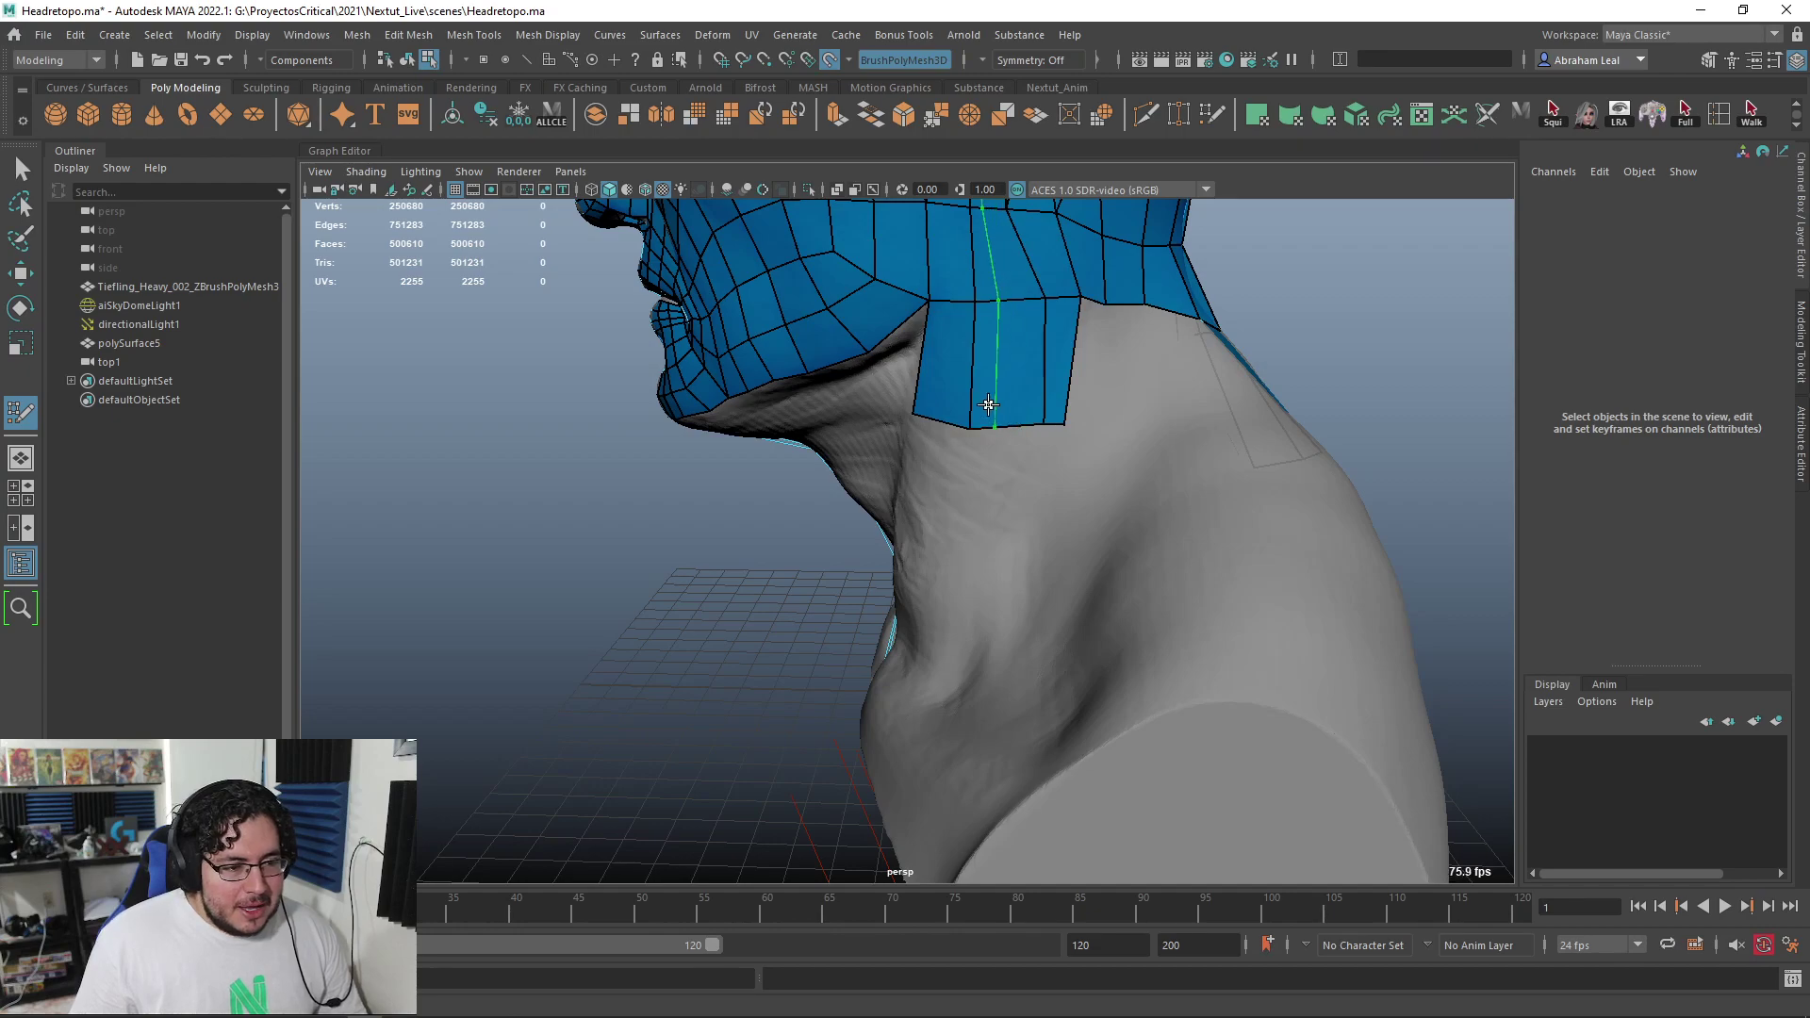
pyautogui.hotkey('ctrl', 'z')
pyautogui.keyDown('ctrl'); pyautogui.keyDown('shift'); pyautogui.click(942, 391); pyautogui.keyUp('shift'); pyautogui.keyUp('ctrl')
pyautogui.keyDown('ctrl'); pyautogui.keyDown('shift'); pyautogui.click(982, 398); pyautogui.keyUp('shift'); pyautogui.keyUp('ctrl')
pyautogui.keyDown('ctrl'); pyautogui.keyDown('shift'); pyautogui.click(1026, 401); pyautogui.keyUp('shift'); pyautogui.keyUp('ctrl')
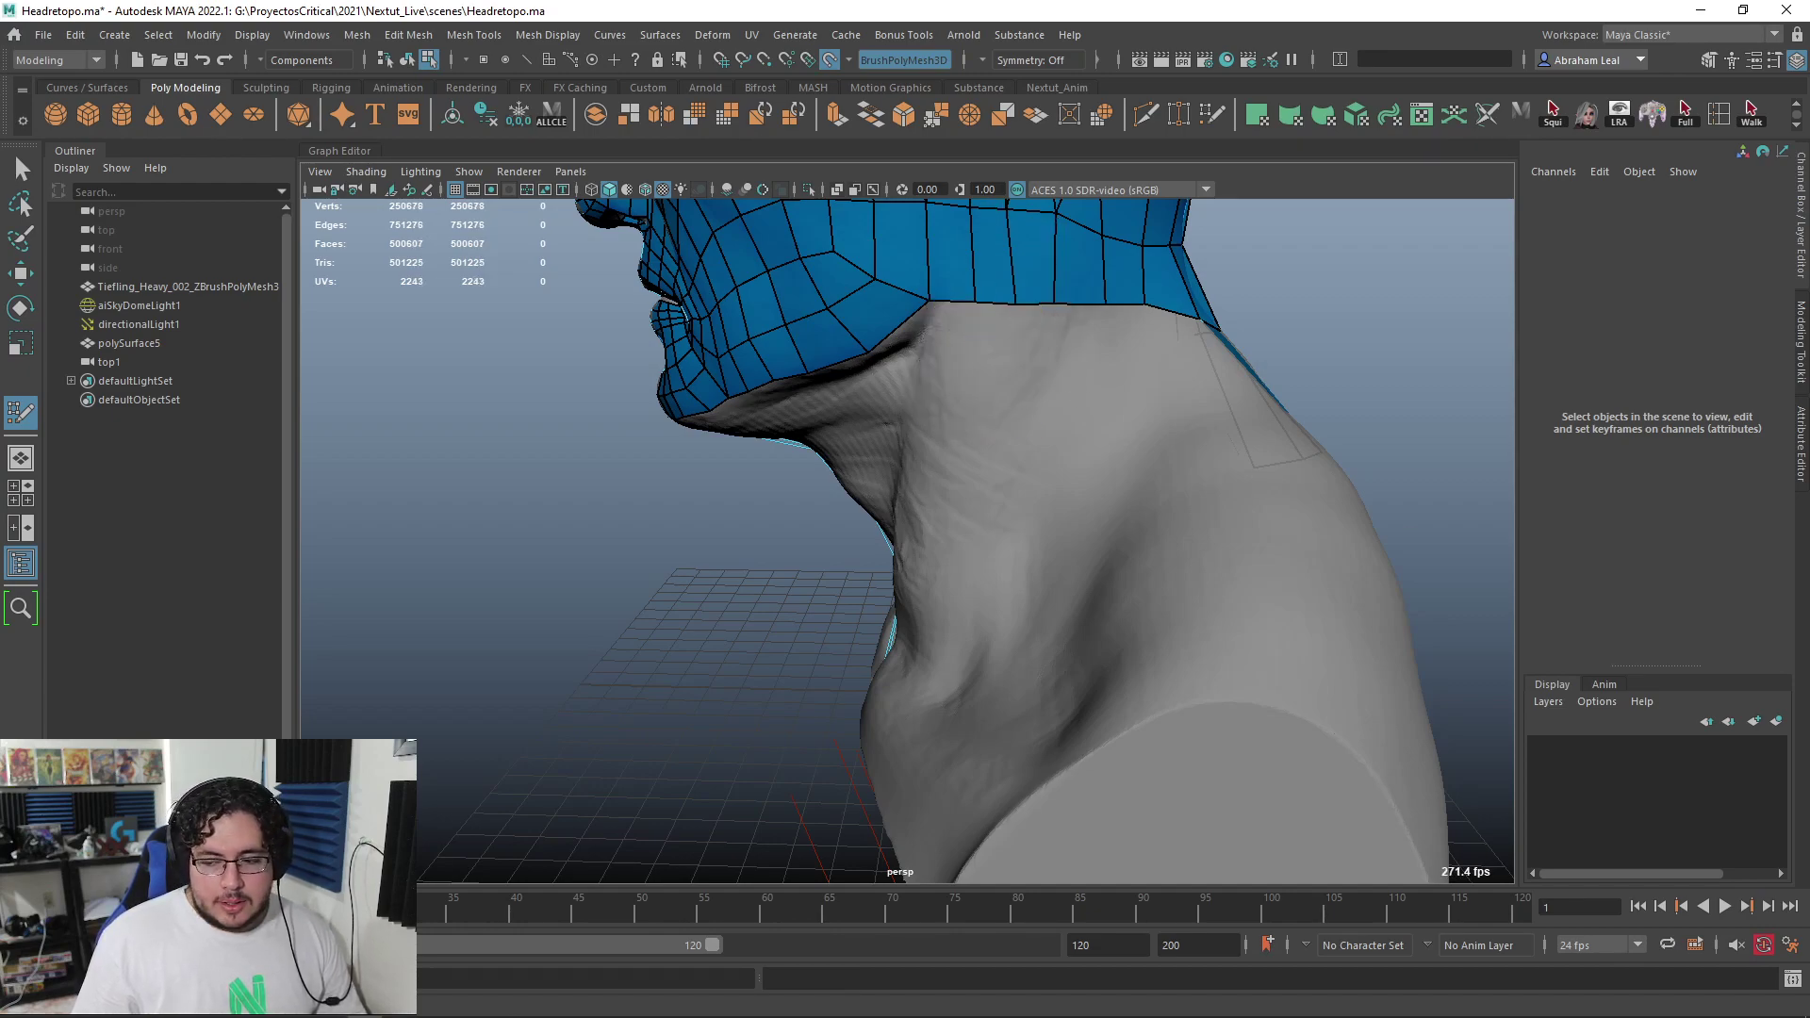
# Fill a row of three long quads down the side of the neck below the rear jaw corner
pyautogui.keyDown('shift'); pyautogui.click(958, 443); pyautogui.keyUp('shift')
pyautogui.hotkey('ctrl', 'z')
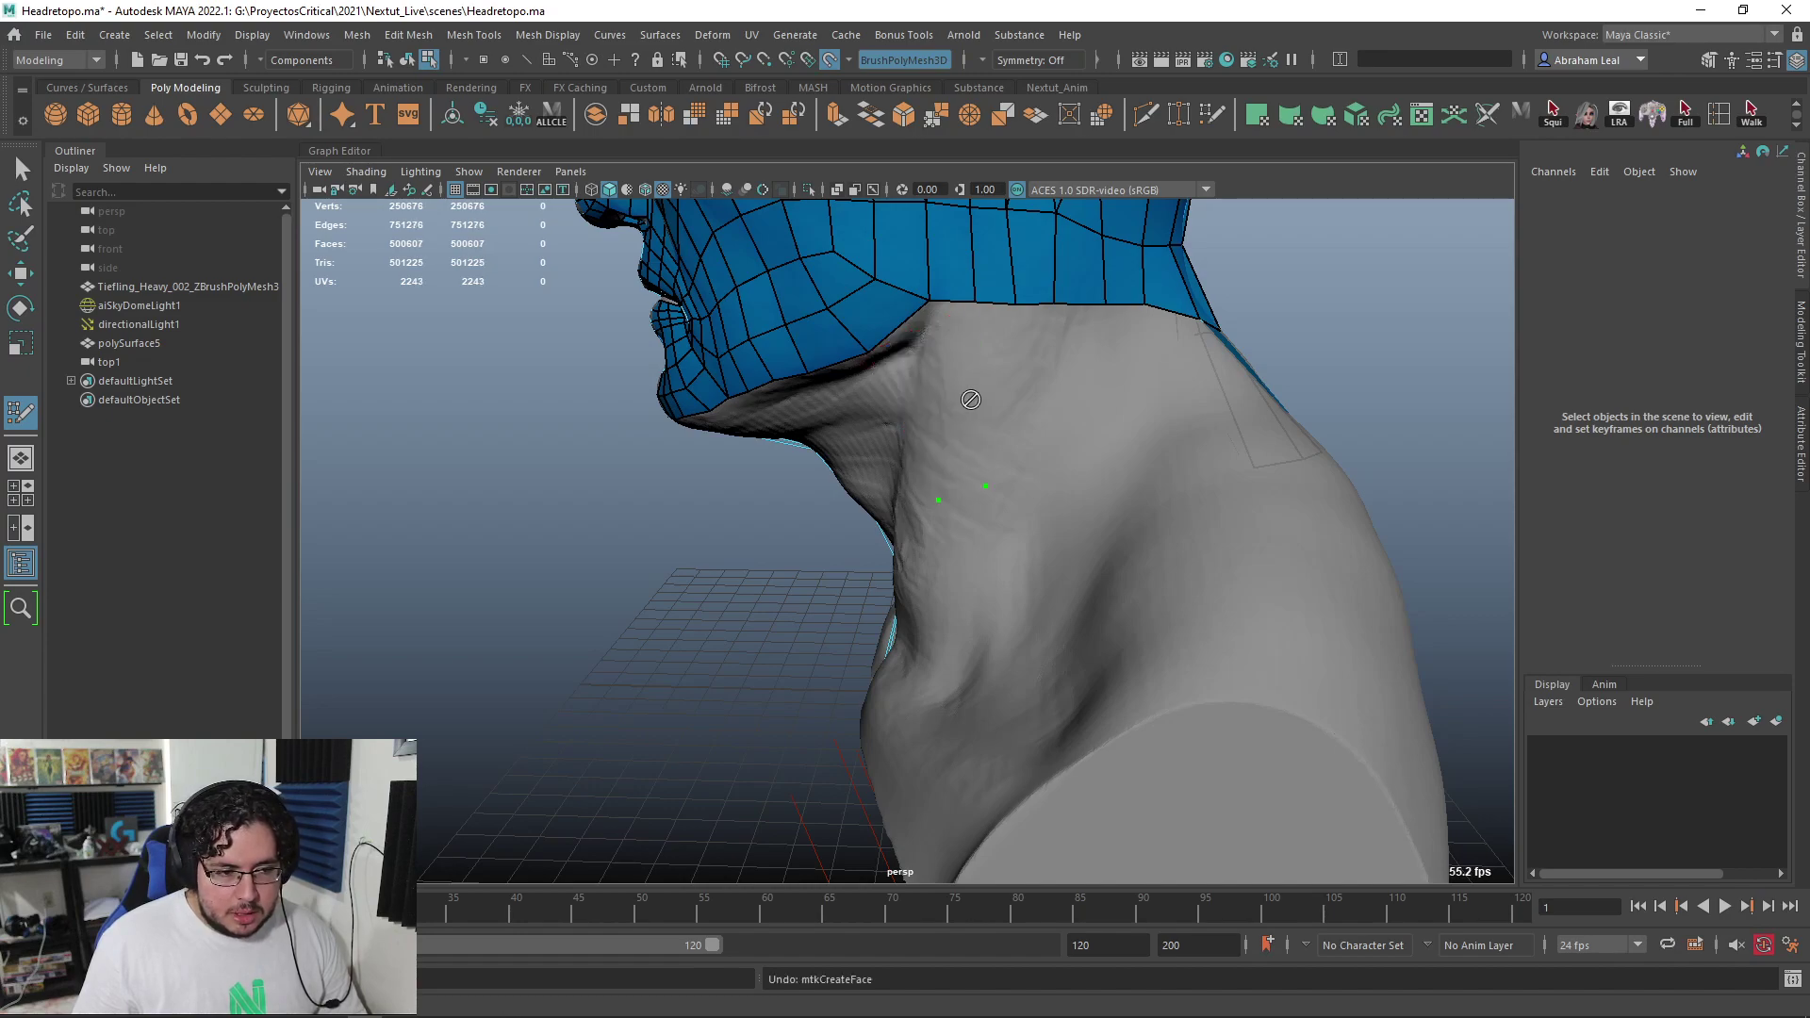
pyautogui.keyDown('shift'); pyautogui.click(1002, 388); pyautogui.keyUp('shift')
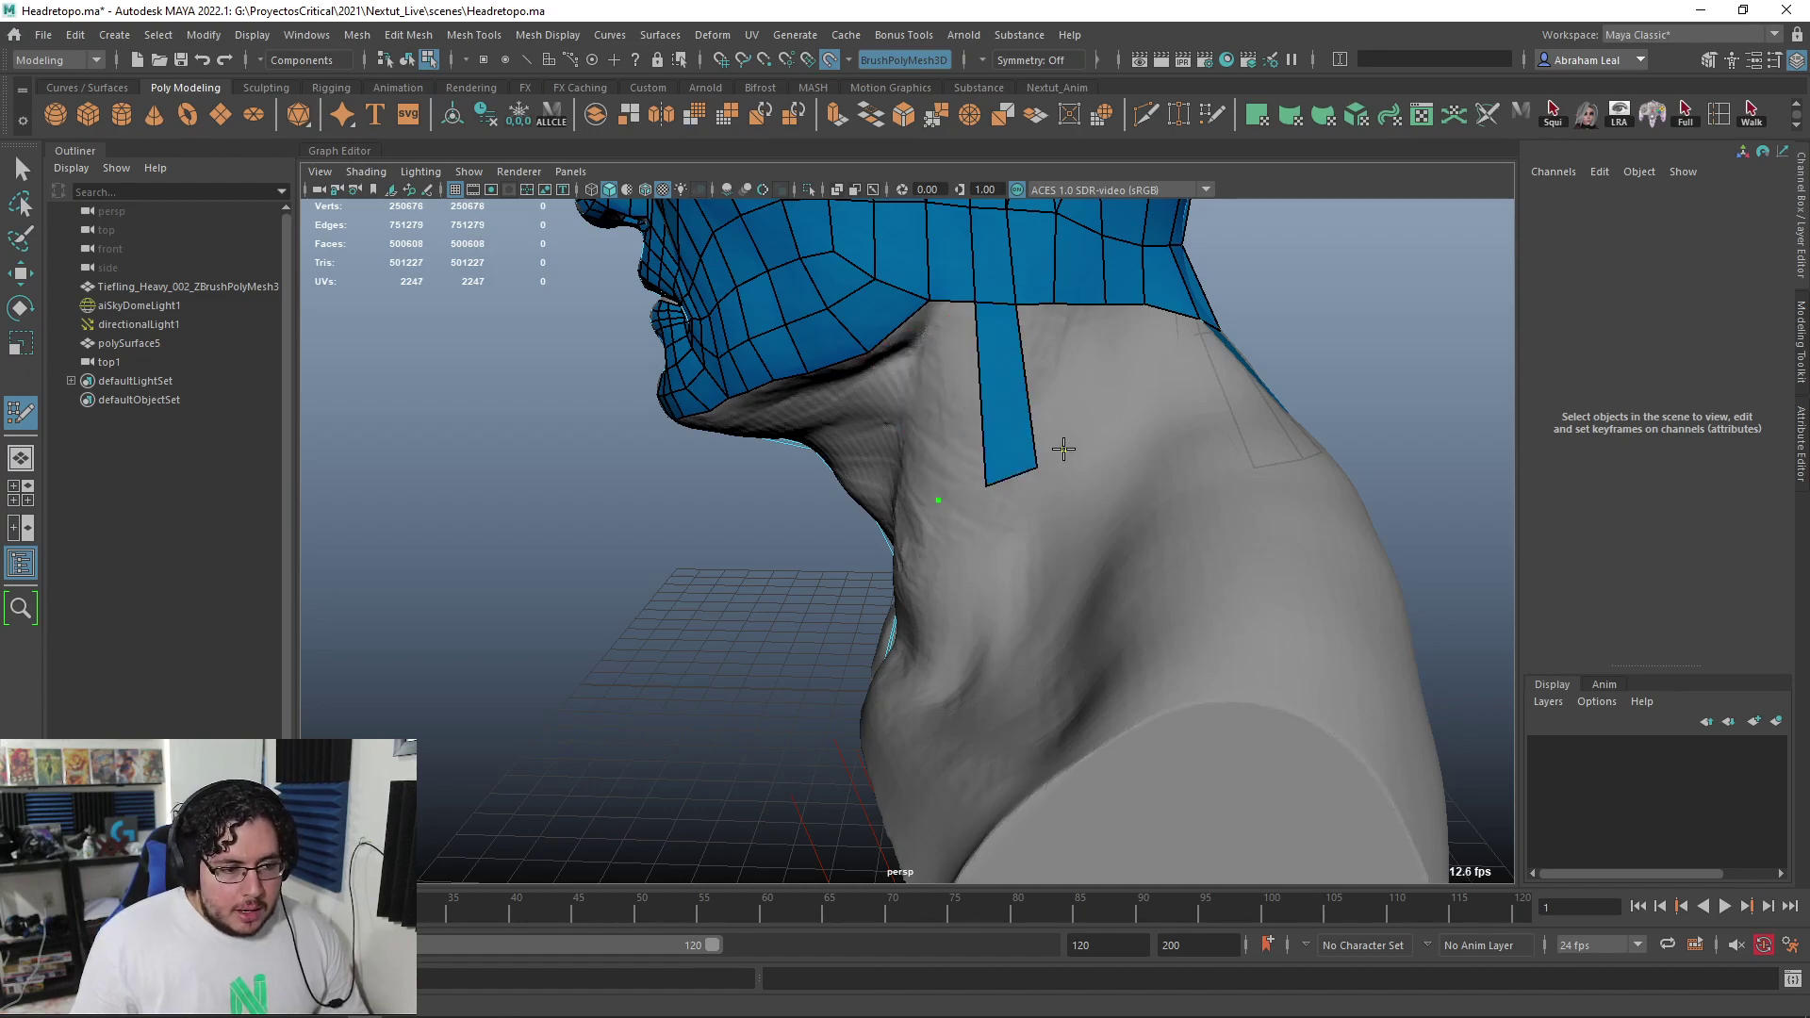
pyautogui.keyDown('shift'); pyautogui.click(1042, 416); pyautogui.keyUp('shift')
pyautogui.keyDown('alt'); pyautogui.moveTo(1042, 416); pyautogui.dragTo(1042, 433); pyautogui.keyUp('alt')
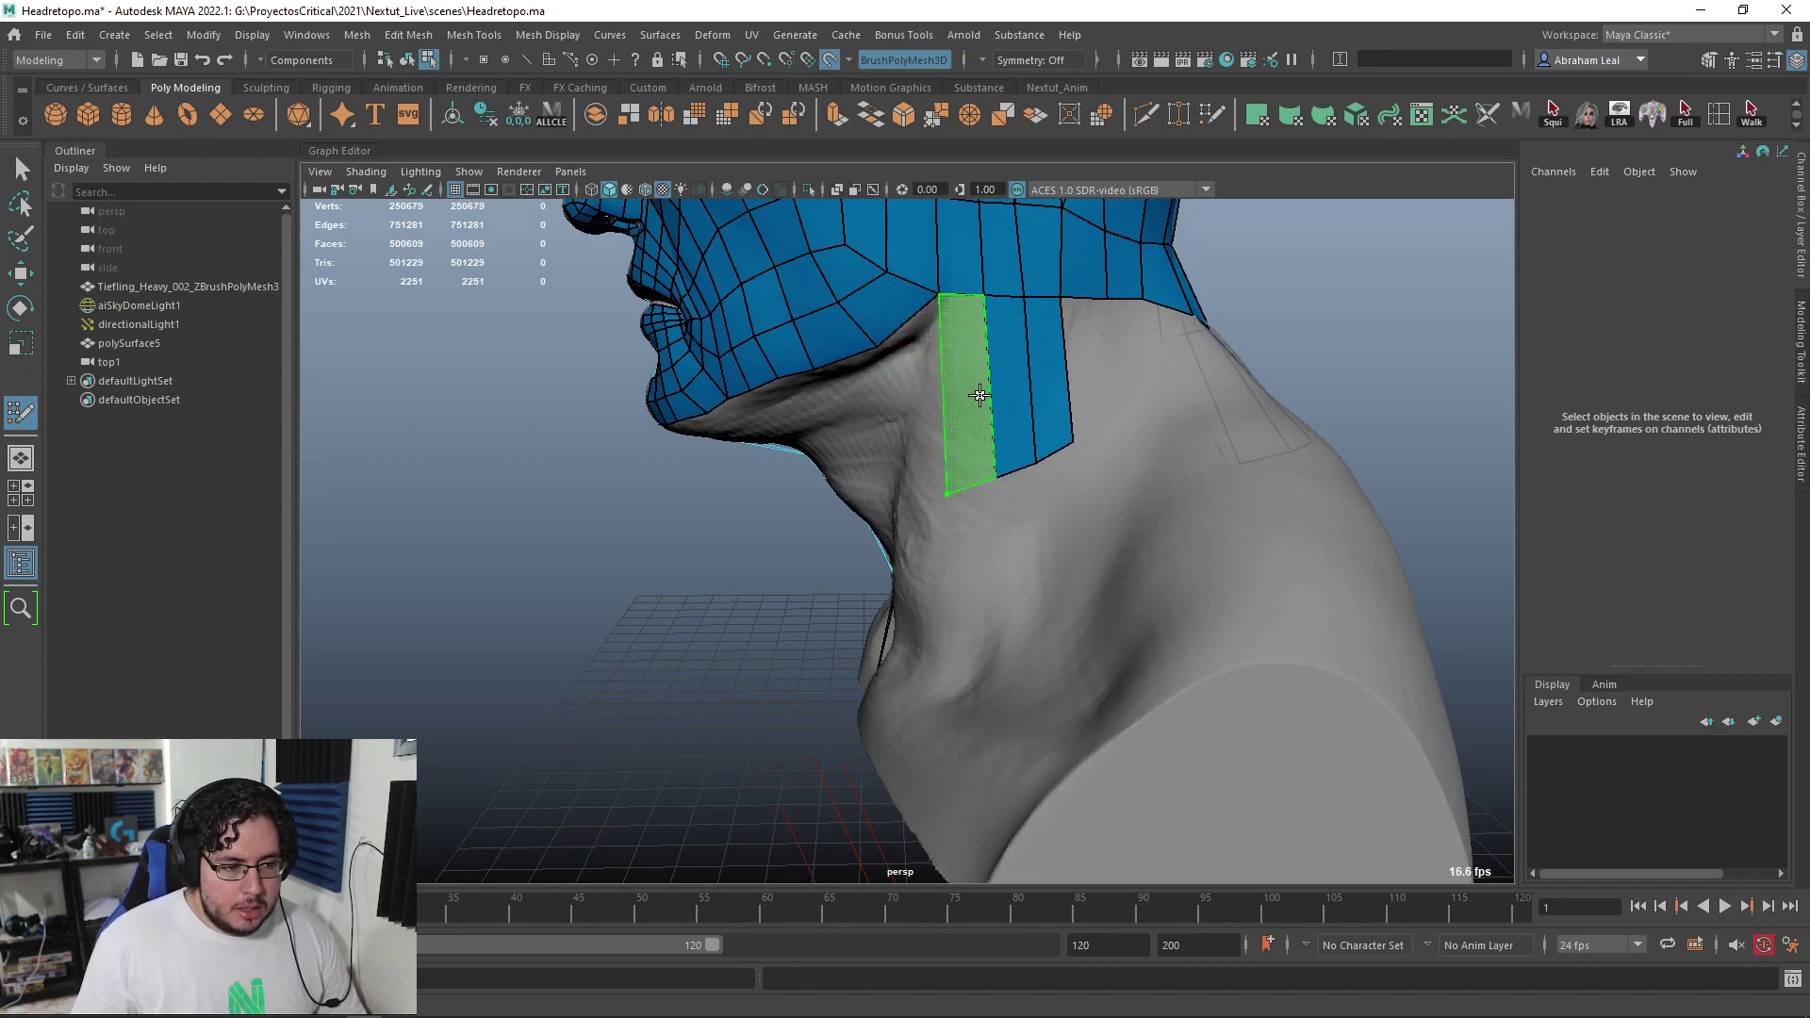
pyautogui.keyDown('shift'); pyautogui.click(978, 394); pyautogui.keyUp('shift')
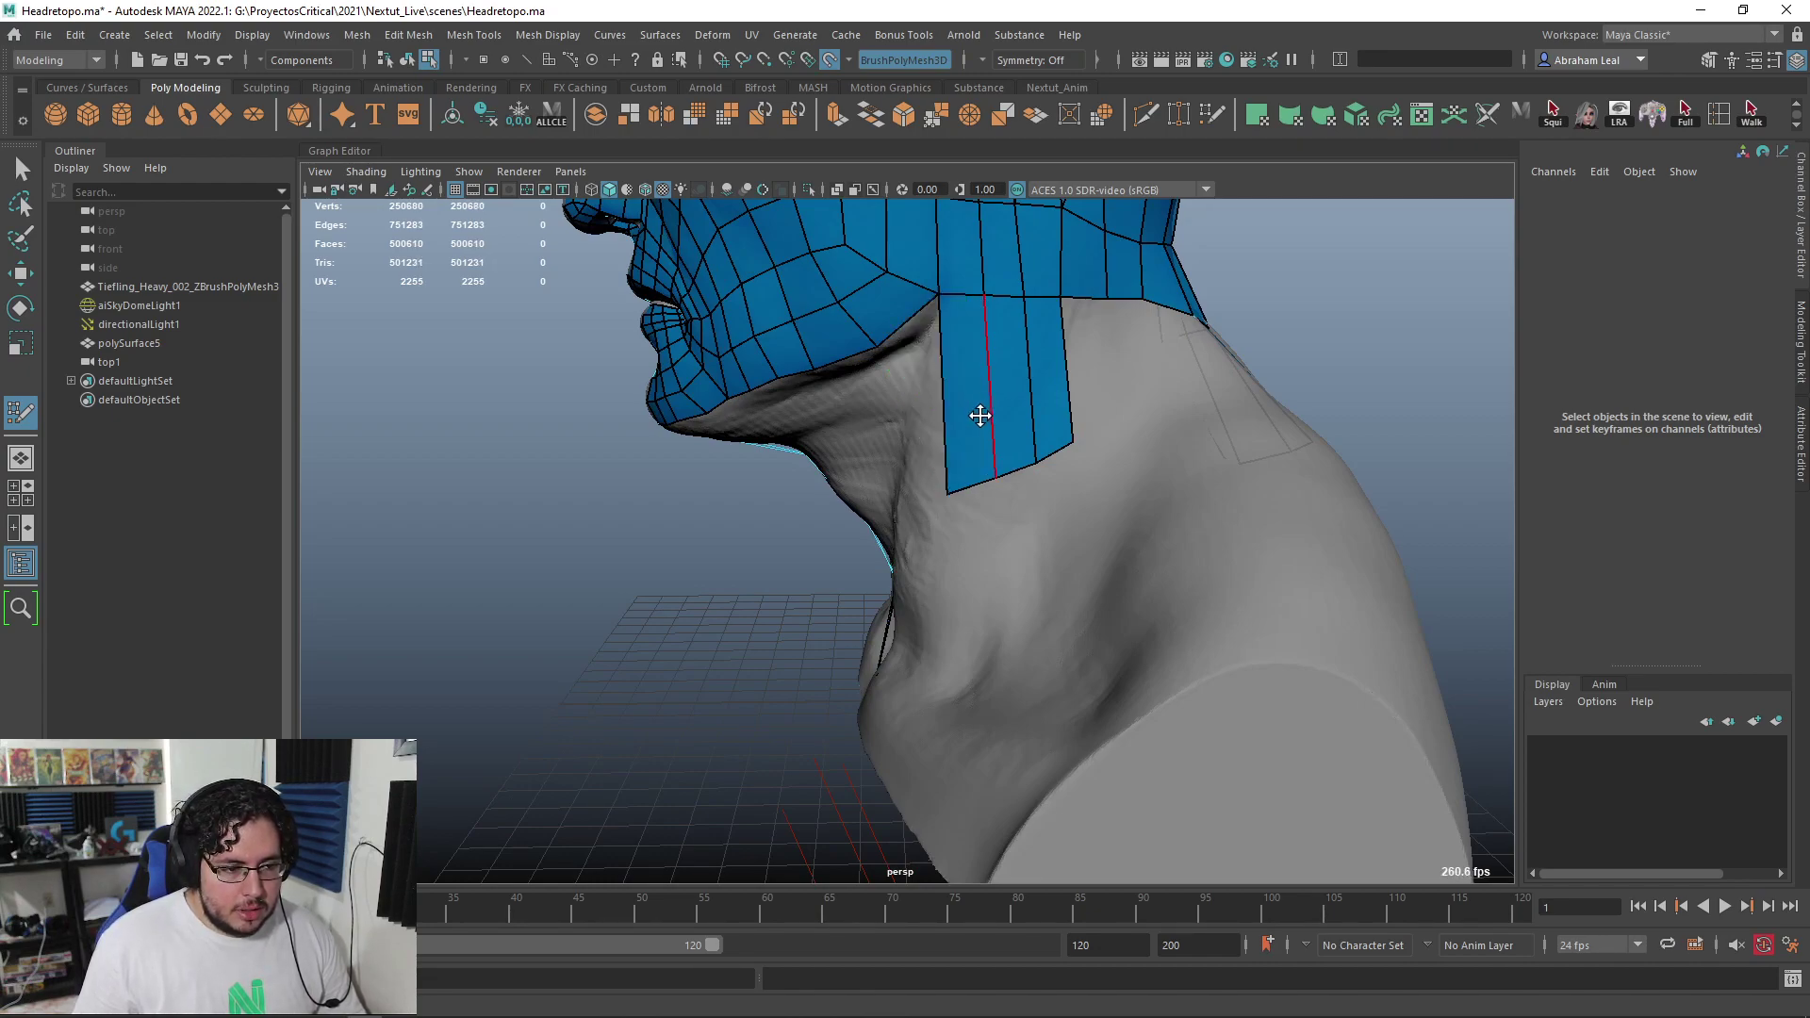
# Add a second row of three quads beneath them, reaching toward the base of the neck
pyautogui.keyDown('alt'); pyautogui.moveTo(977, 408); pyautogui.dragTo(1001, 569); pyautogui.keyUp('alt')
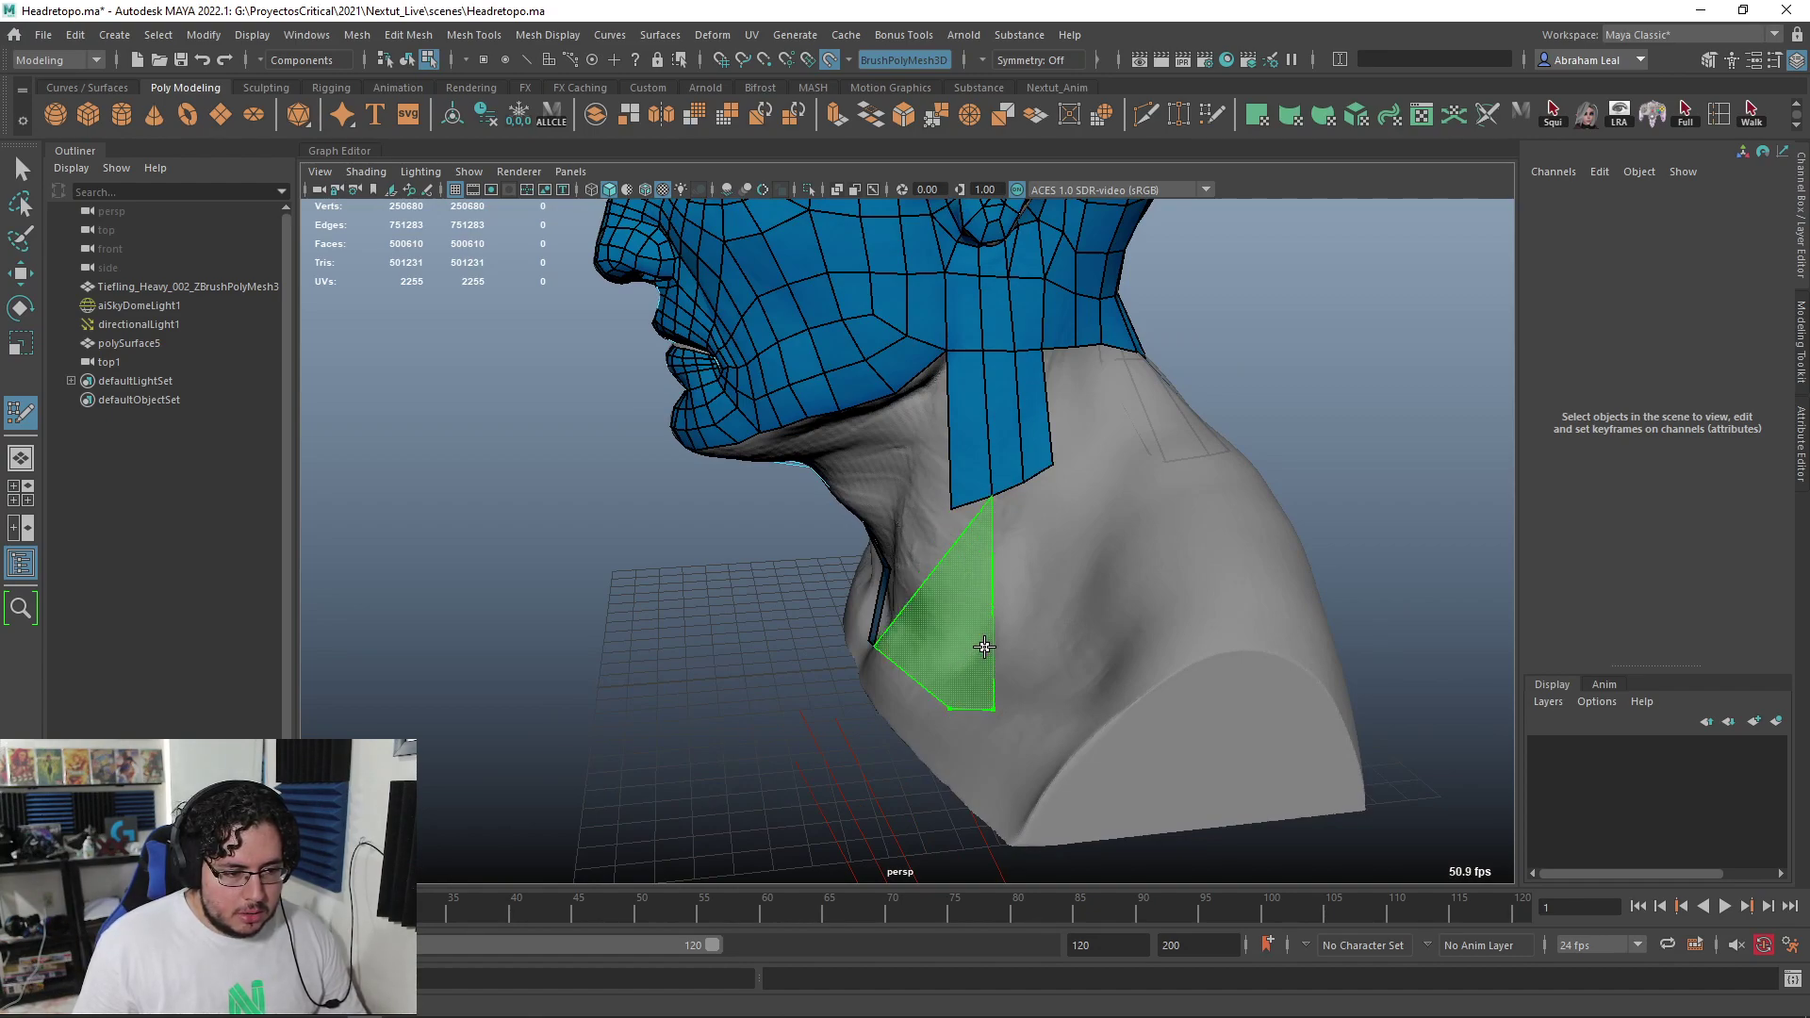
pyautogui.click(1053, 697)
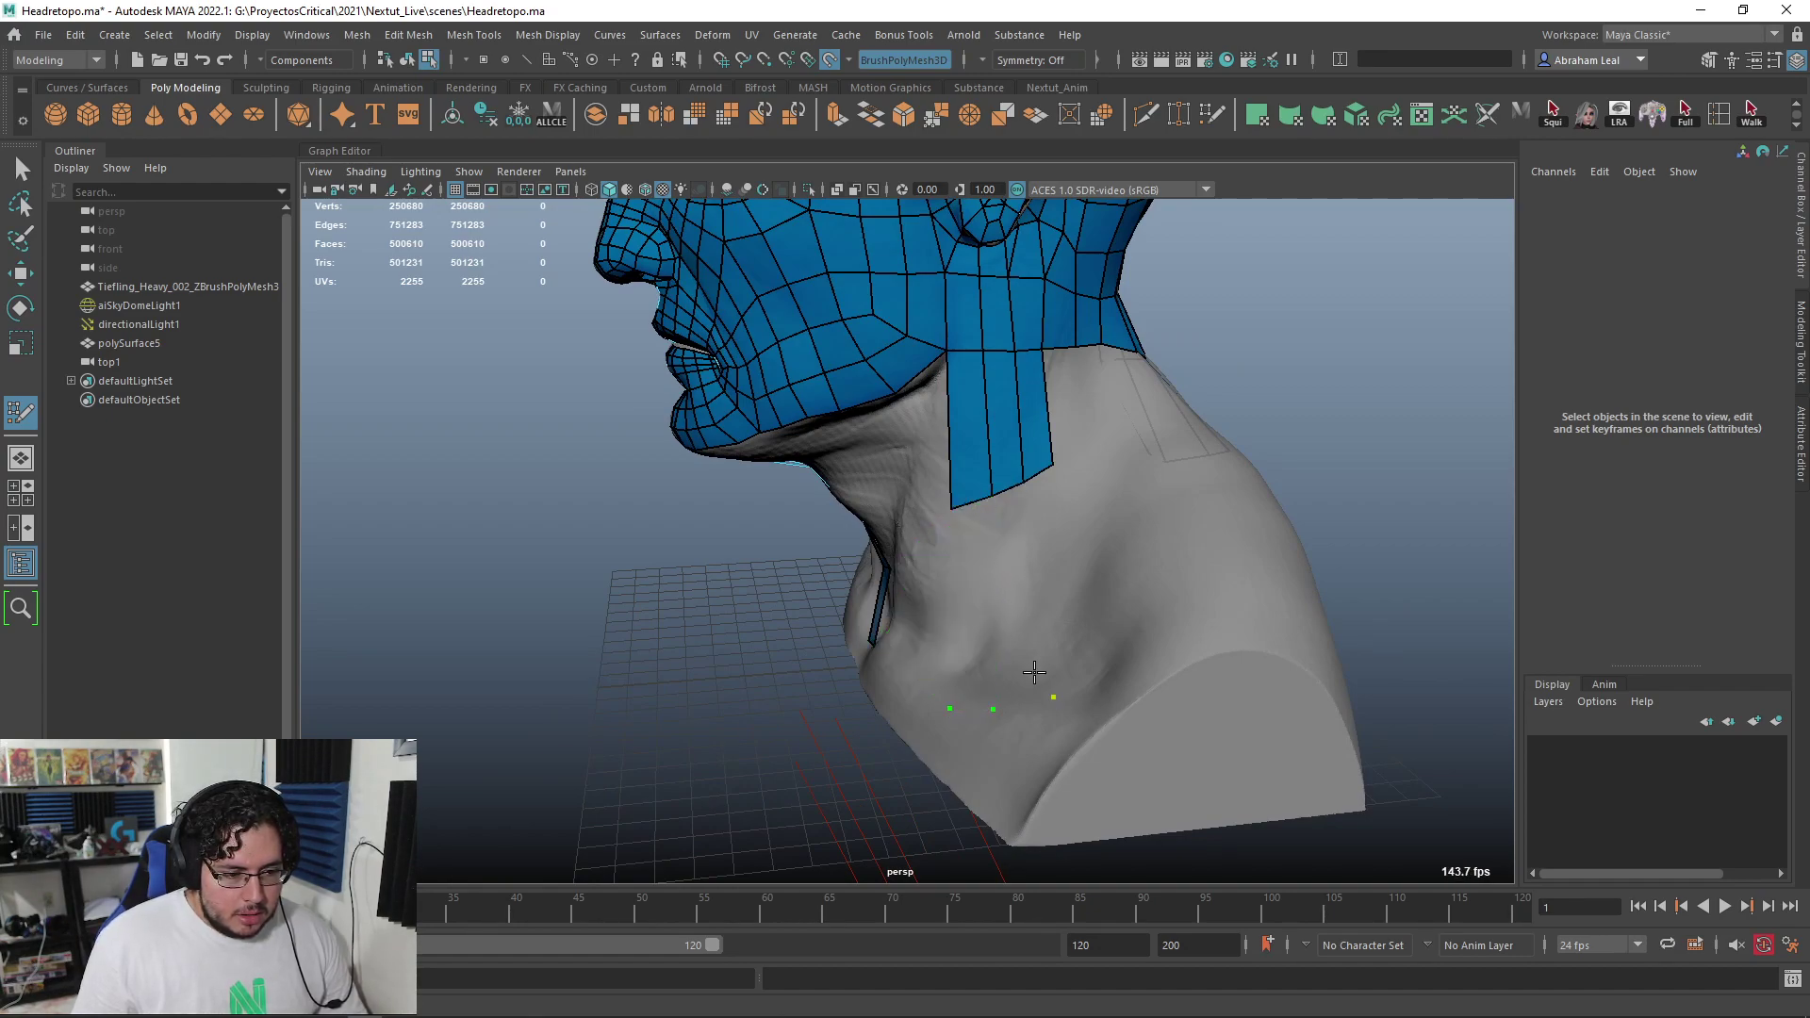
pyautogui.keyDown('shift'); pyautogui.click(1030, 607); pyautogui.keyUp('shift')
pyautogui.click(1093, 649)
pyautogui.keyDown('shift'); pyautogui.click(1037, 613); pyautogui.keyUp('shift')
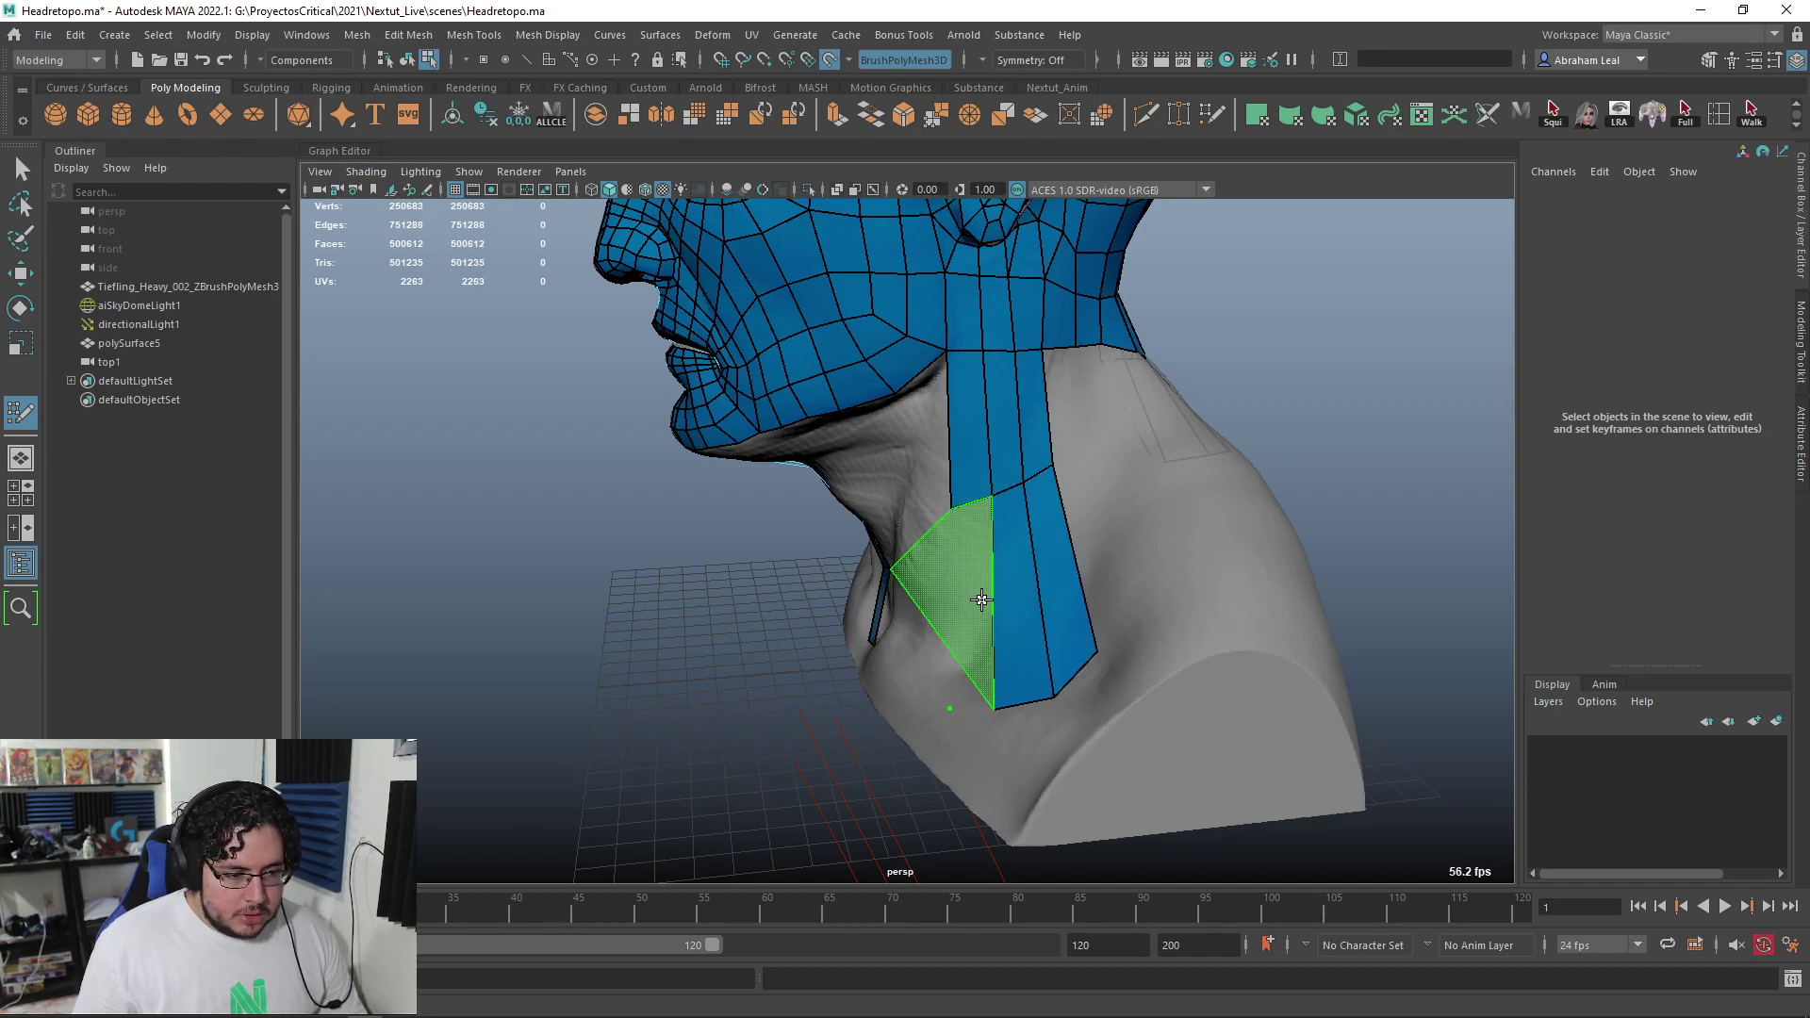
pyautogui.moveTo(957, 731)
pyautogui.keyDown('alt'); pyautogui.mouseDown()
pyautogui.moveTo(1015, 601)
pyautogui.moveTo(1076, 590)
pyautogui.moveTo(1116, 711)
pyautogui.mouseUp(); pyautogui.keyUp('alt')
pyautogui.keyDown('shift'); pyautogui.click(1037, 600); pyautogui.keyUp('shift')
# Extend the upper row back to the existing strip on the nape and continue the lower row toward the shoulder
pyautogui.click(1132, 687)
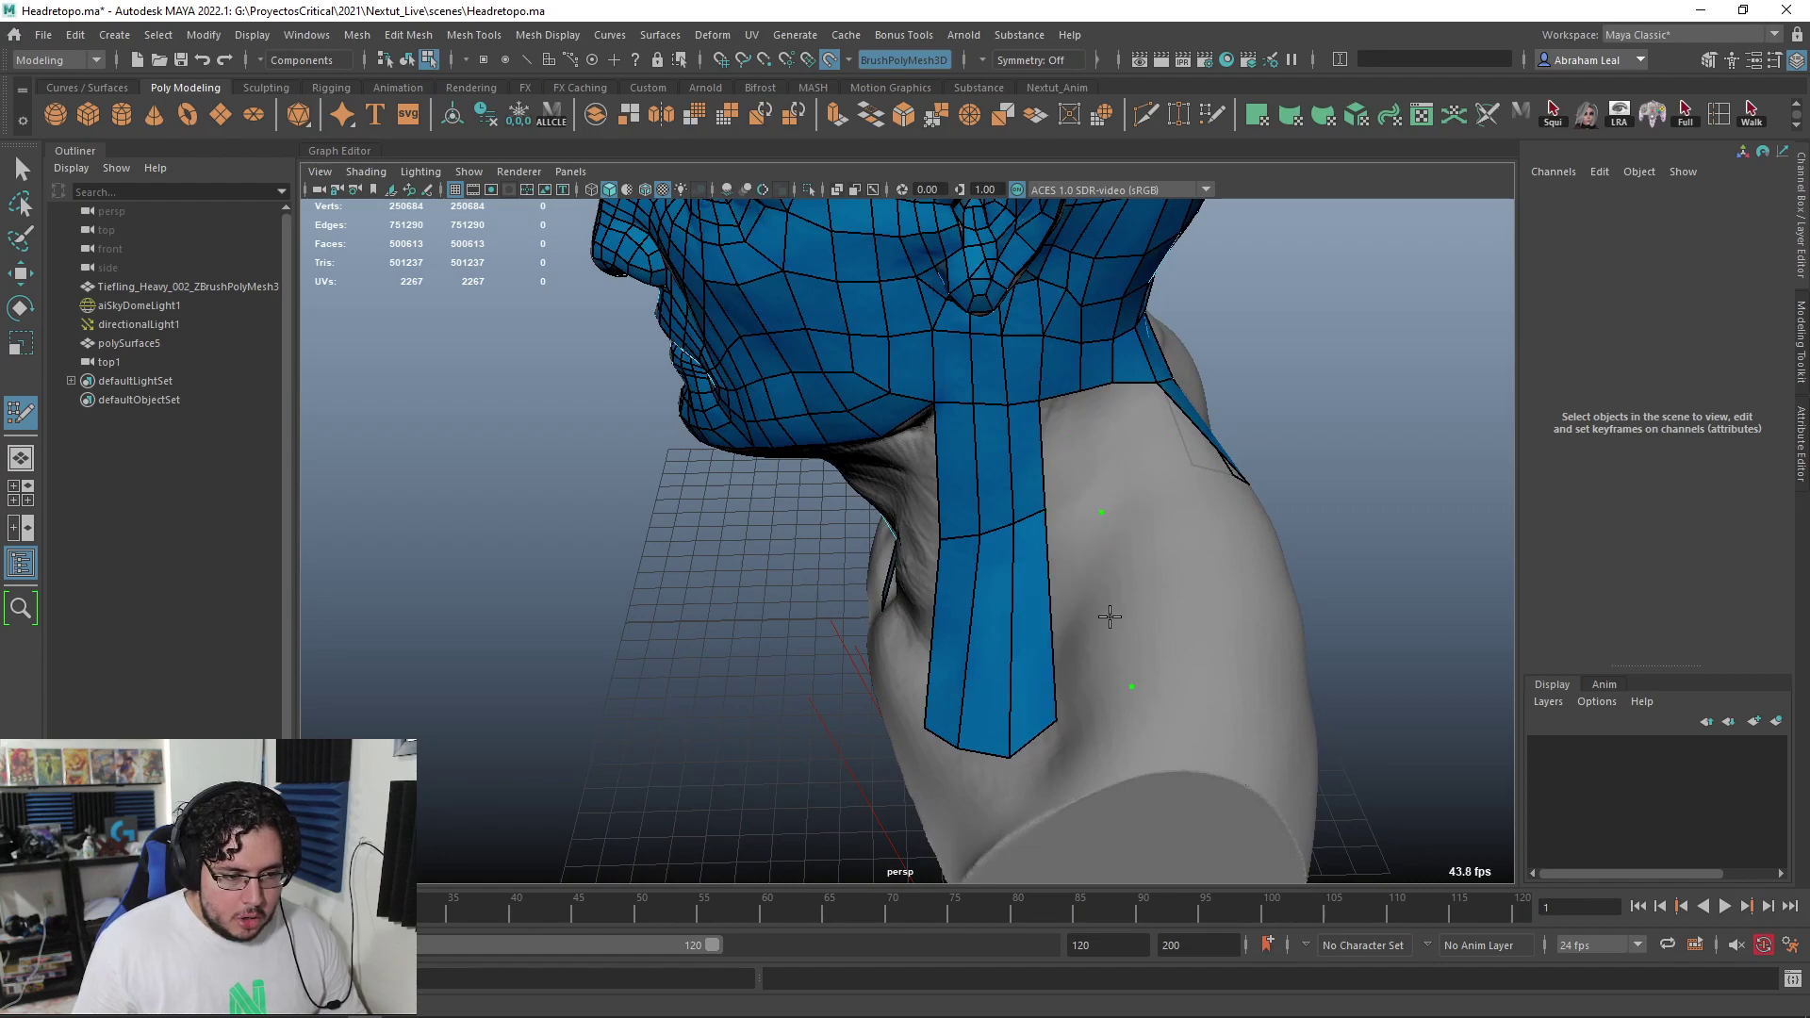
pyautogui.keyDown('shift'); pyautogui.click(1094, 608); pyautogui.keyUp('shift')
pyautogui.keyDown('alt'); pyautogui.moveTo(1093, 608); pyautogui.dragTo(1072, 469); pyautogui.keyUp('alt')
pyautogui.keyDown('shift'); pyautogui.click(1030, 496); pyautogui.keyUp('shift')
pyautogui.moveTo(1039, 722)
pyautogui.mouseDown()
pyautogui.moveTo(1080, 749)
pyautogui.moveTo(993, 792)
pyautogui.moveTo(1019, 618)
pyautogui.mouseUp()
pyautogui.click(1026, 619)
pyautogui.keyDown('shift'); pyautogui.click(1015, 573); pyautogui.keyUp('shift')
pyautogui.keyDown('shift'); pyautogui.click(1108, 626); pyautogui.keyUp('shift')
pyautogui.keyDown('alt'); pyautogui.moveTo(1144, 647); pyautogui.dragTo(986, 776); pyautogui.keyUp('alt')
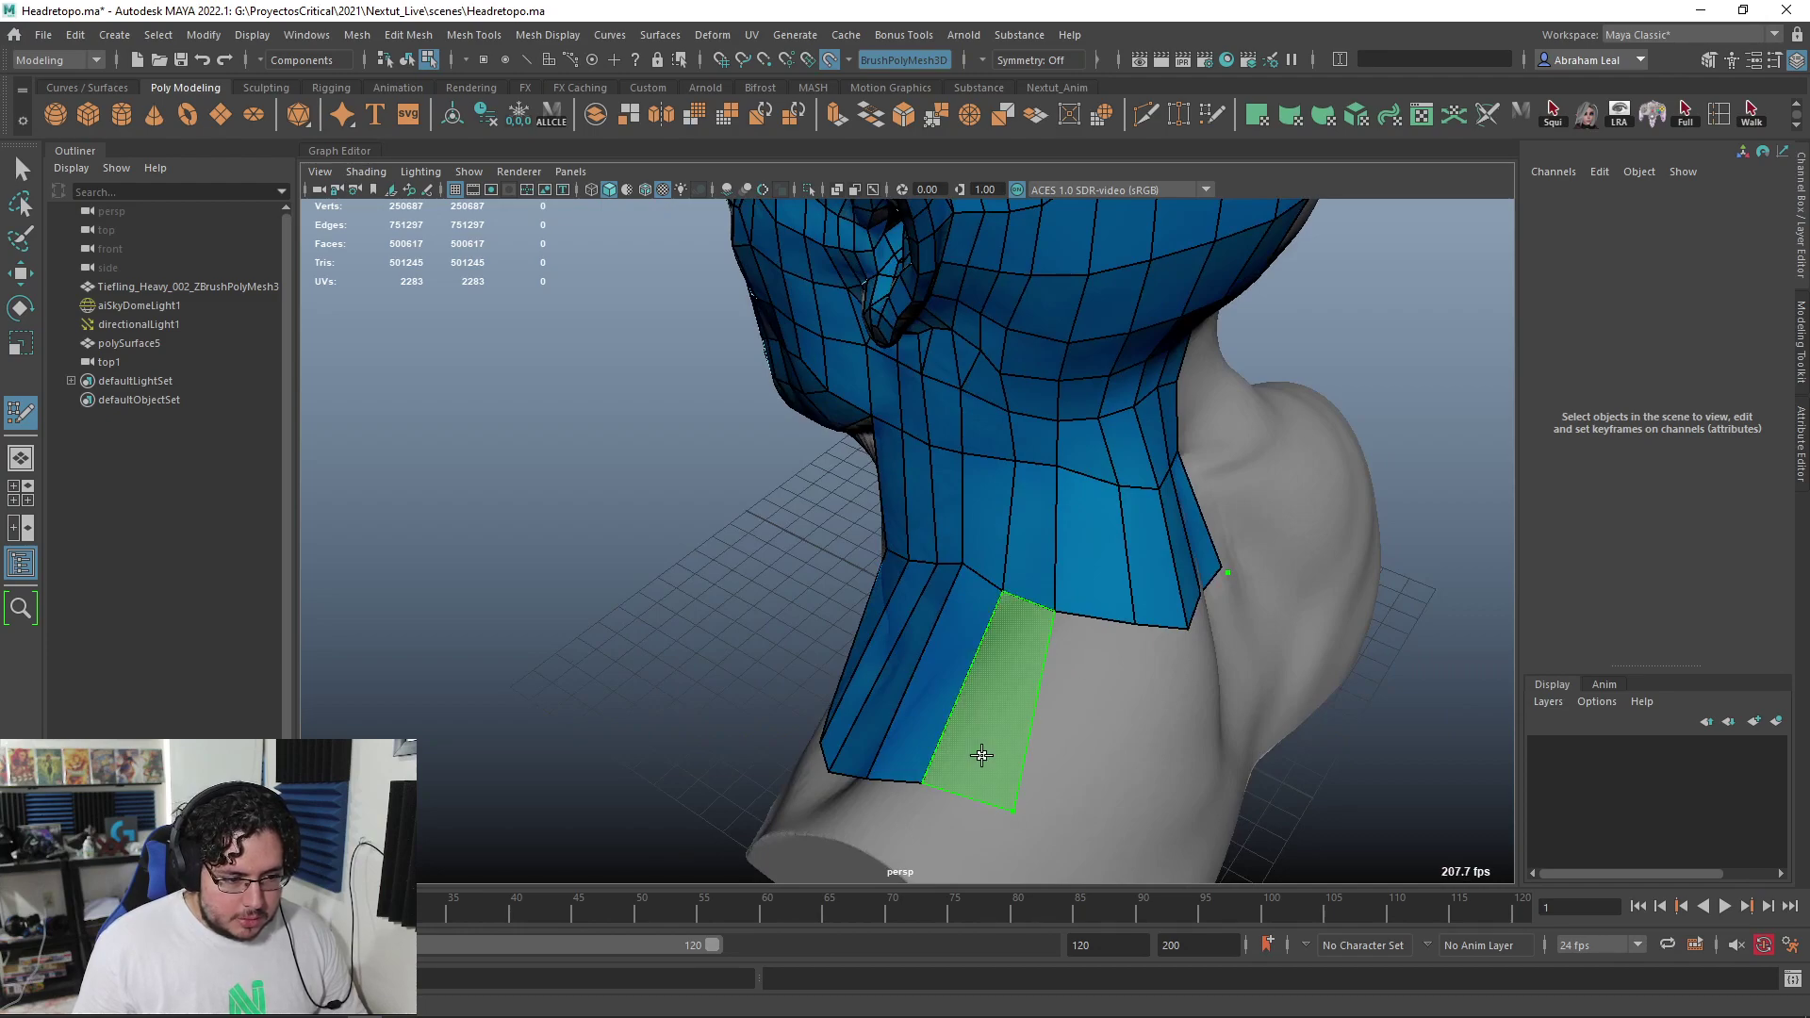
pyautogui.keyDown('shift'); pyautogui.click(1057, 717); pyautogui.keyUp('shift')
# Continue the lower row with two more quads from the shoulder onto the upper back and undo the last tweak
pyautogui.keyDown('alt'); pyautogui.moveTo(1058, 716); pyautogui.dragTo(939, 700); pyautogui.keyUp('alt')
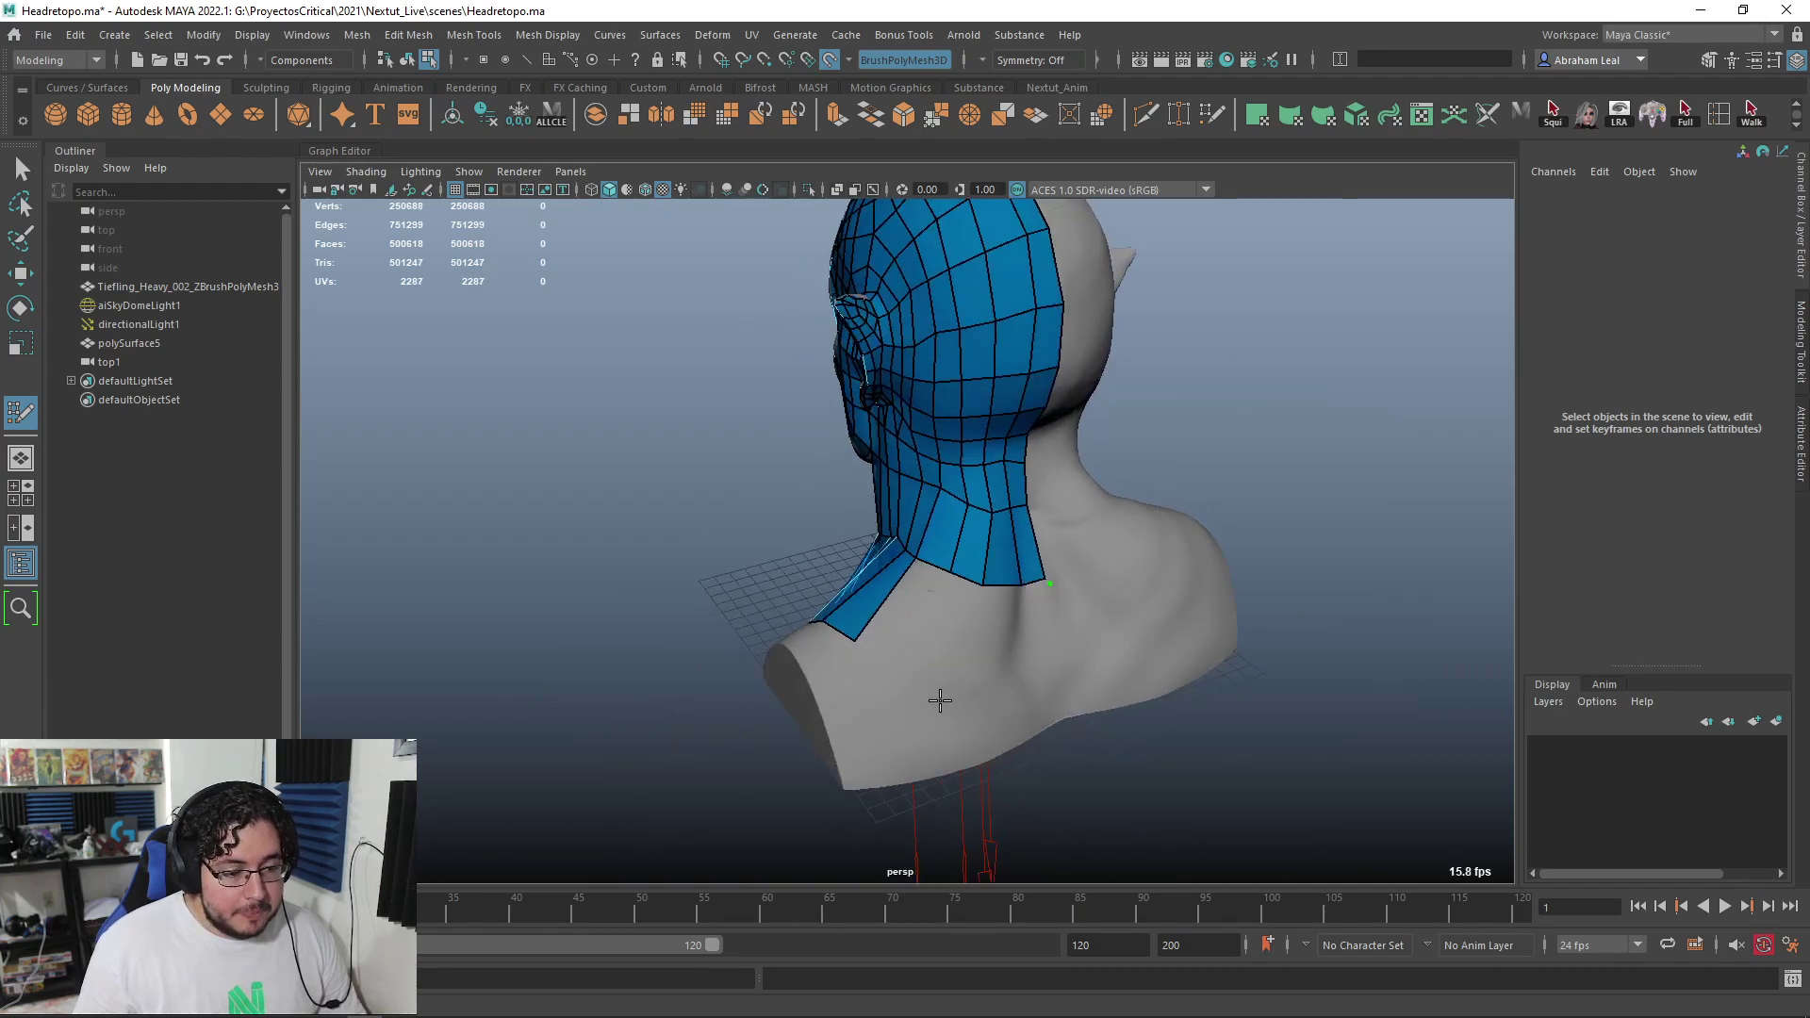
pyautogui.keyDown('shift'); pyautogui.click(906, 633); pyautogui.keyUp('shift')
pyautogui.keyDown('shift'); pyautogui.click(943, 634); pyautogui.keyUp('shift')
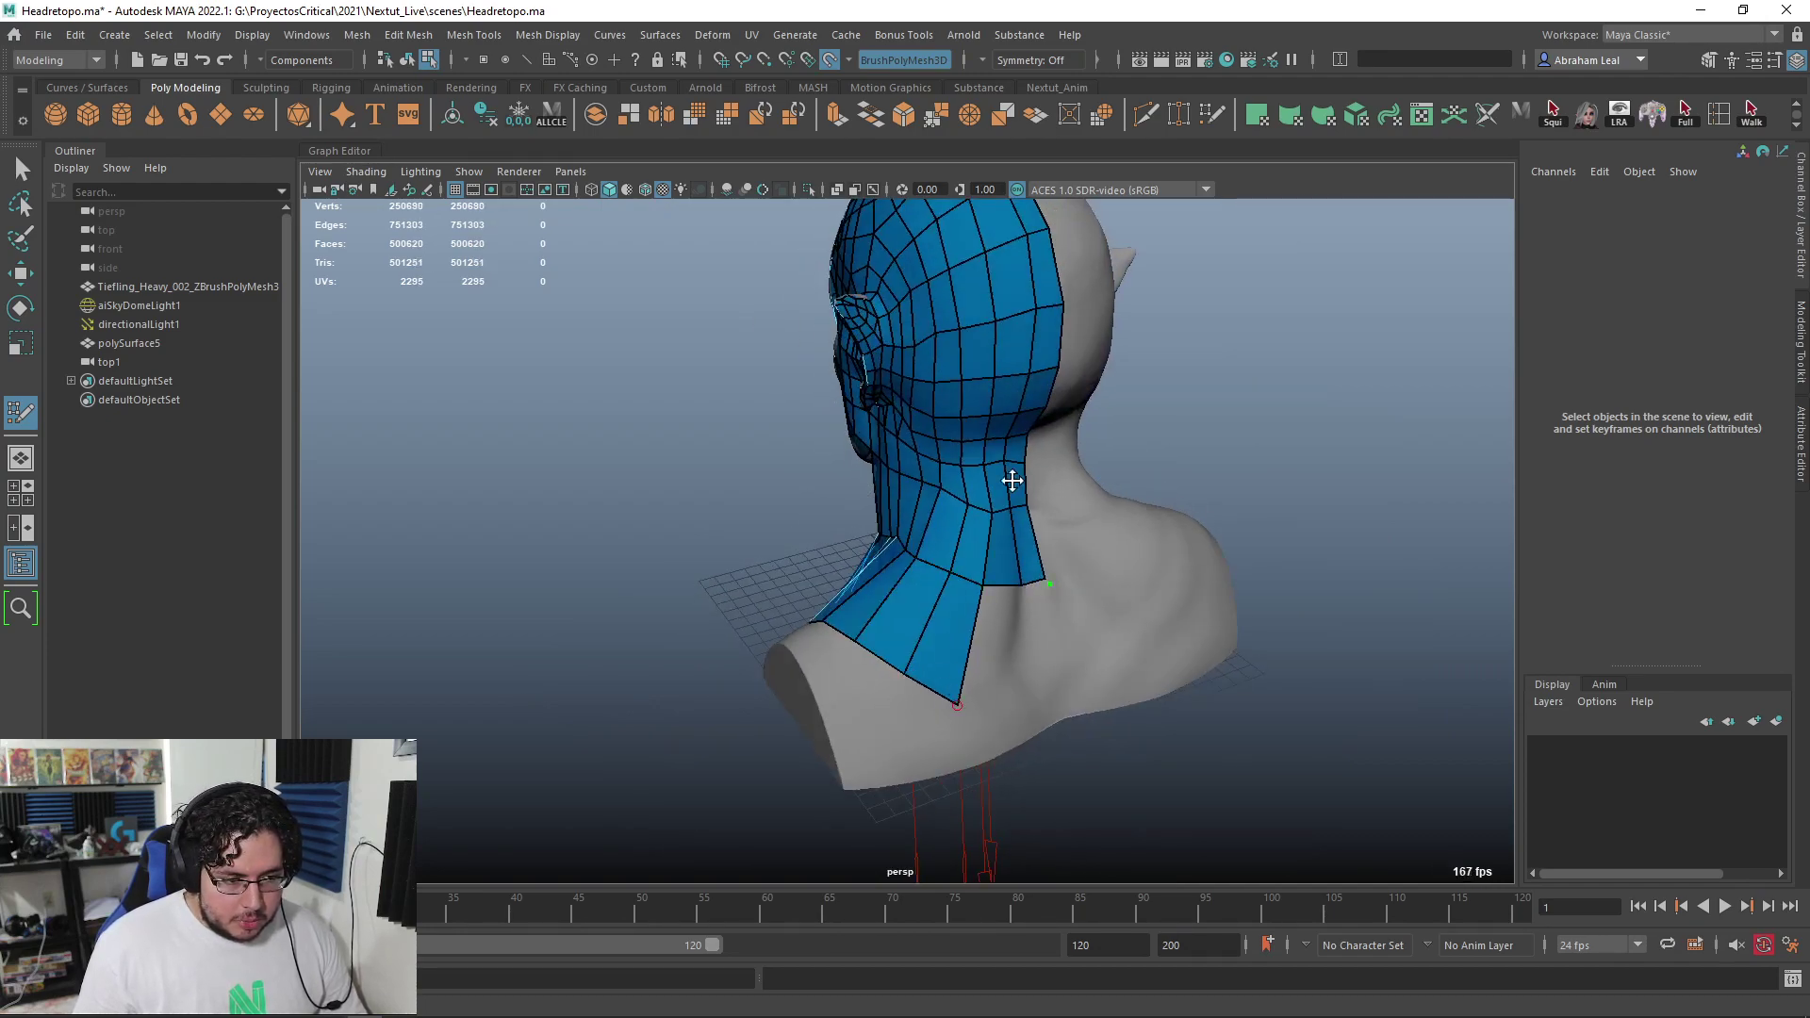
pyautogui.keyDown('alt'); pyautogui.moveTo(988, 387); pyautogui.dragTo(820, 651); pyautogui.keyUp('alt')
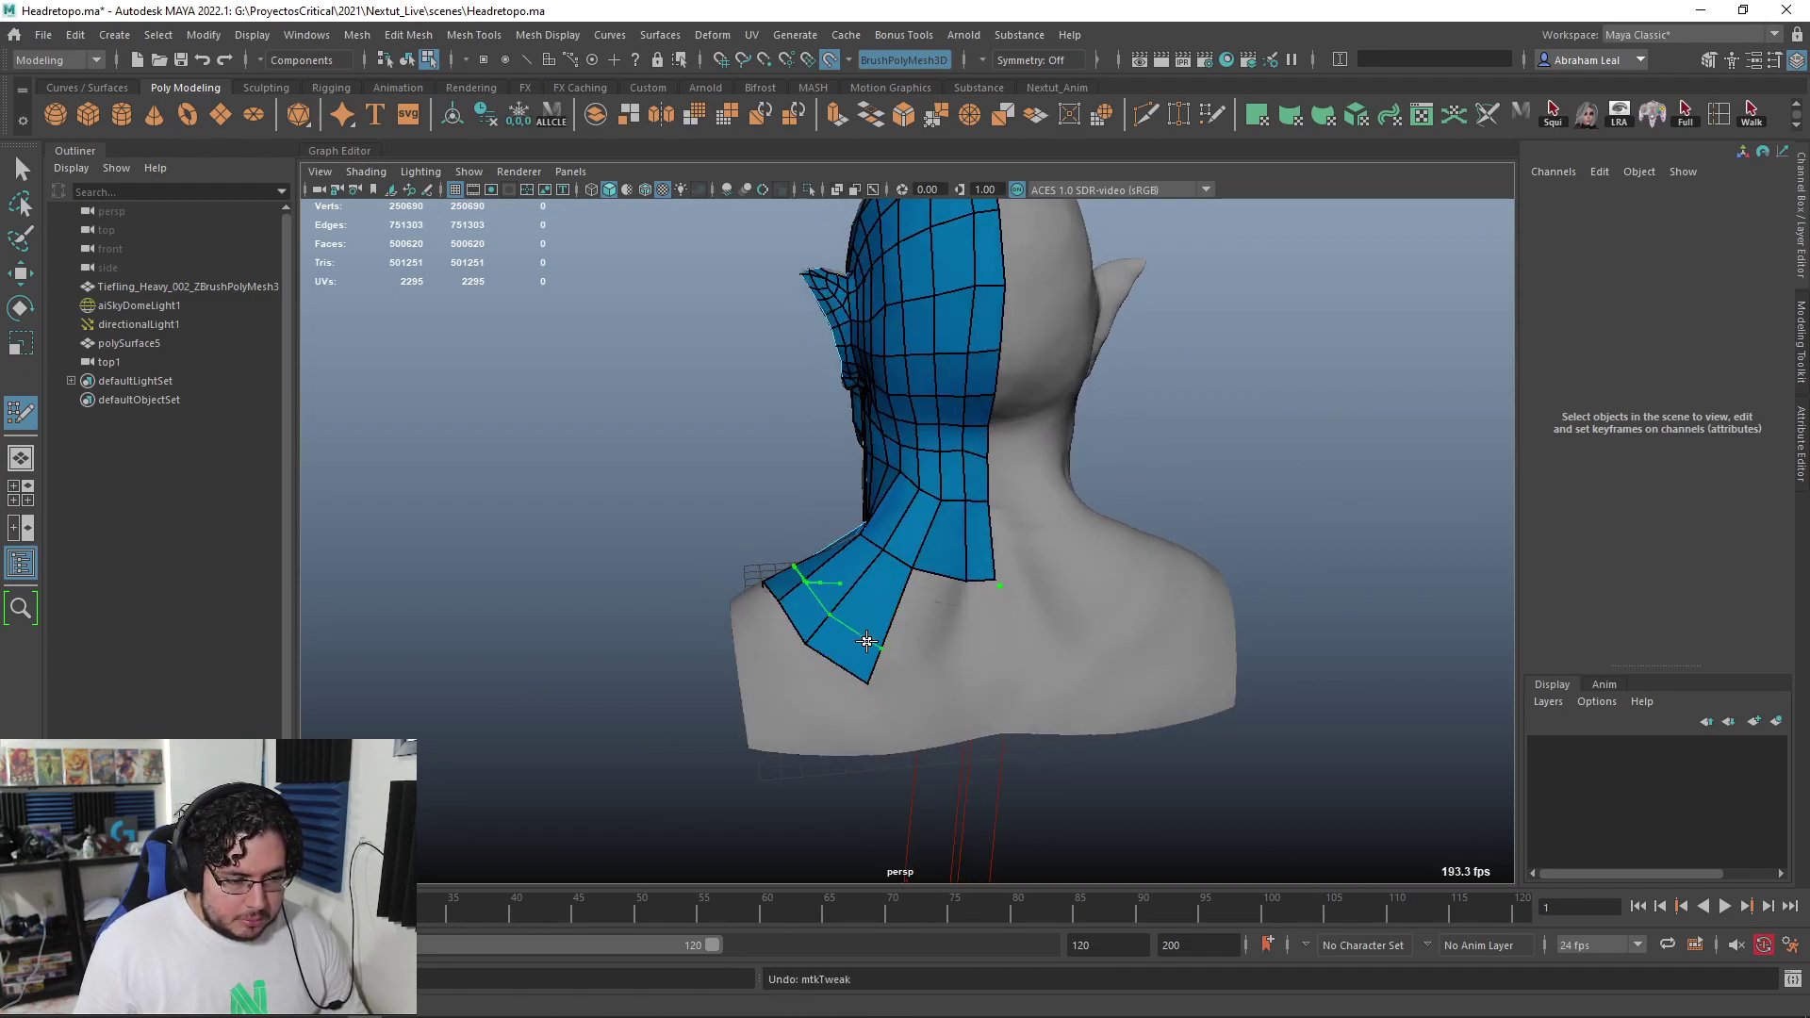
pyautogui.hotkey('ctrl', 'z')
# Fill the remaining quads on the upper back below the nape to reach the centre line
pyautogui.click(874, 602)
pyautogui.keyDown('shift'); pyautogui.click(890, 583); pyautogui.keyUp('shift')
pyautogui.moveTo(881, 617)
pyautogui.keyDown('alt'); pyautogui.mouseDown()
pyautogui.moveTo(863, 649)
pyautogui.moveTo(895, 623)
pyautogui.moveTo(925, 638)
pyautogui.mouseUp(); pyautogui.keyUp('alt')
pyautogui.keyDown('shift'); pyautogui.click(886, 643); pyautogui.keyUp('shift')
pyautogui.keyDown('shift'); pyautogui.click(869, 607); pyautogui.keyUp('shift')
pyautogui.keyDown('shift'); pyautogui.click(921, 610); pyautogui.keyUp('shift')
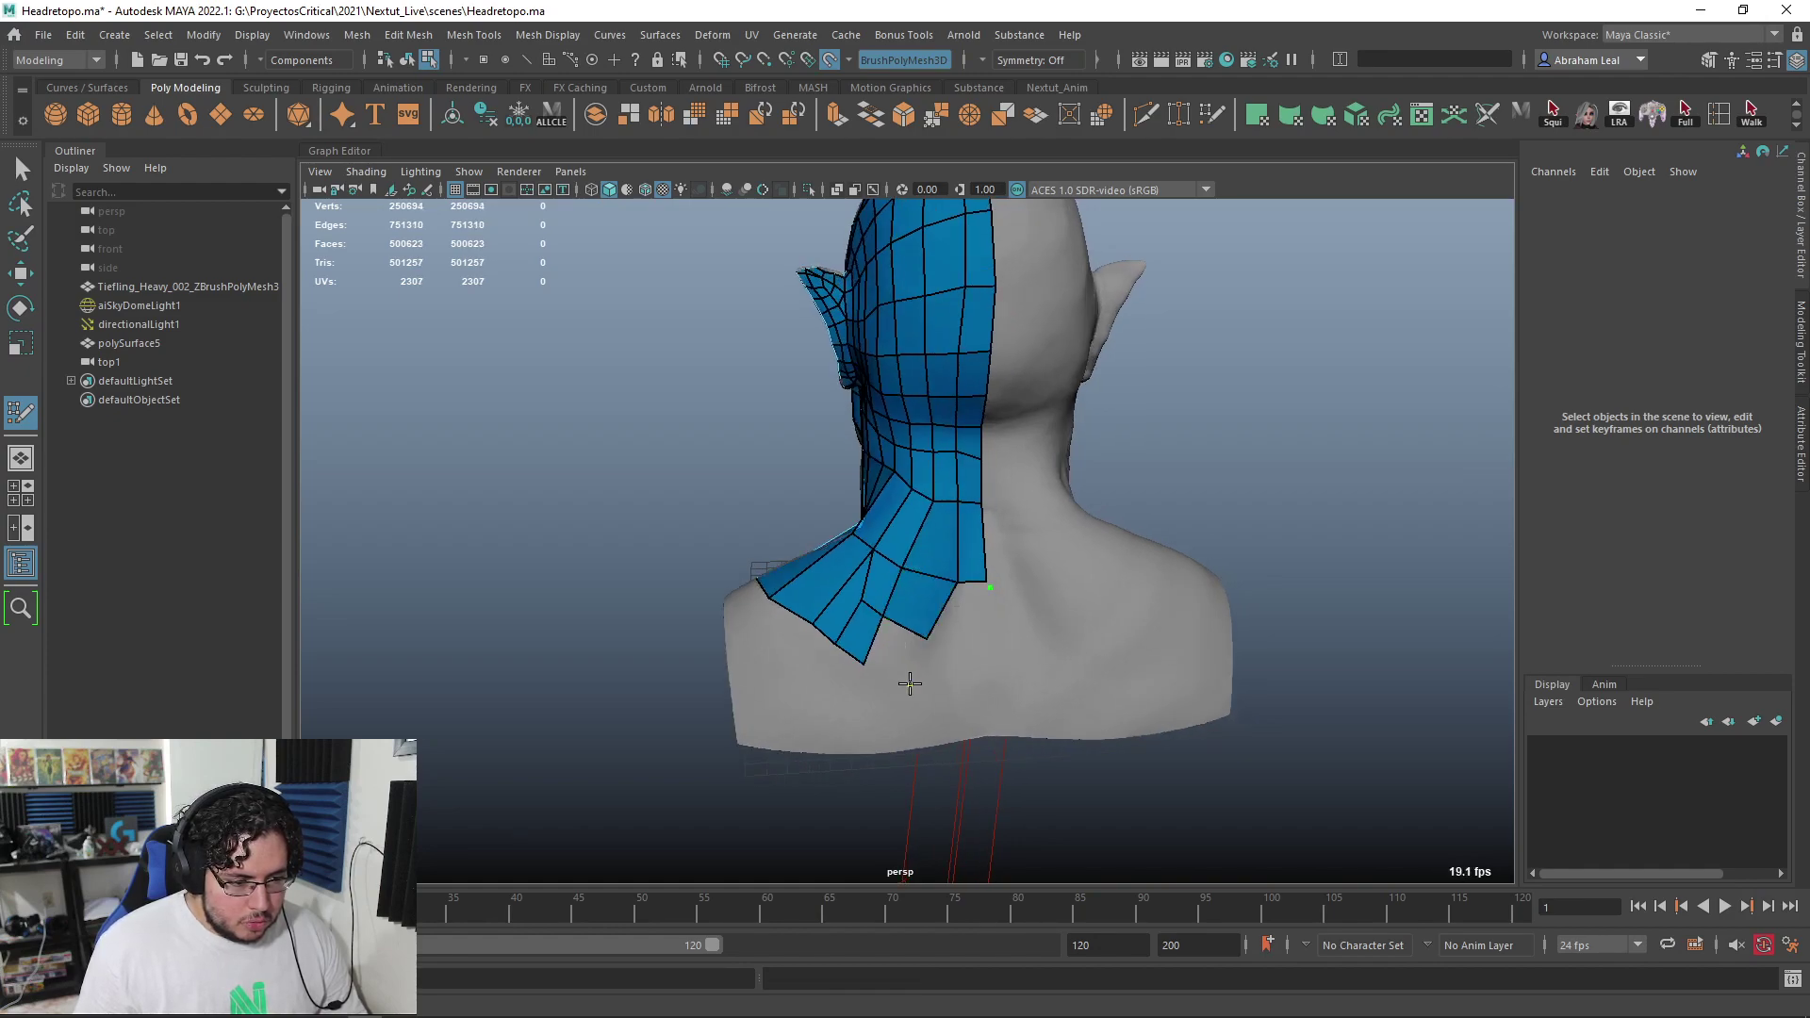
pyautogui.keyDown('shift'); pyautogui.click(971, 645); pyautogui.keyUp('shift')
pyautogui.keyDown('shift'); pyautogui.click(954, 669); pyautogui.keyUp('shift')
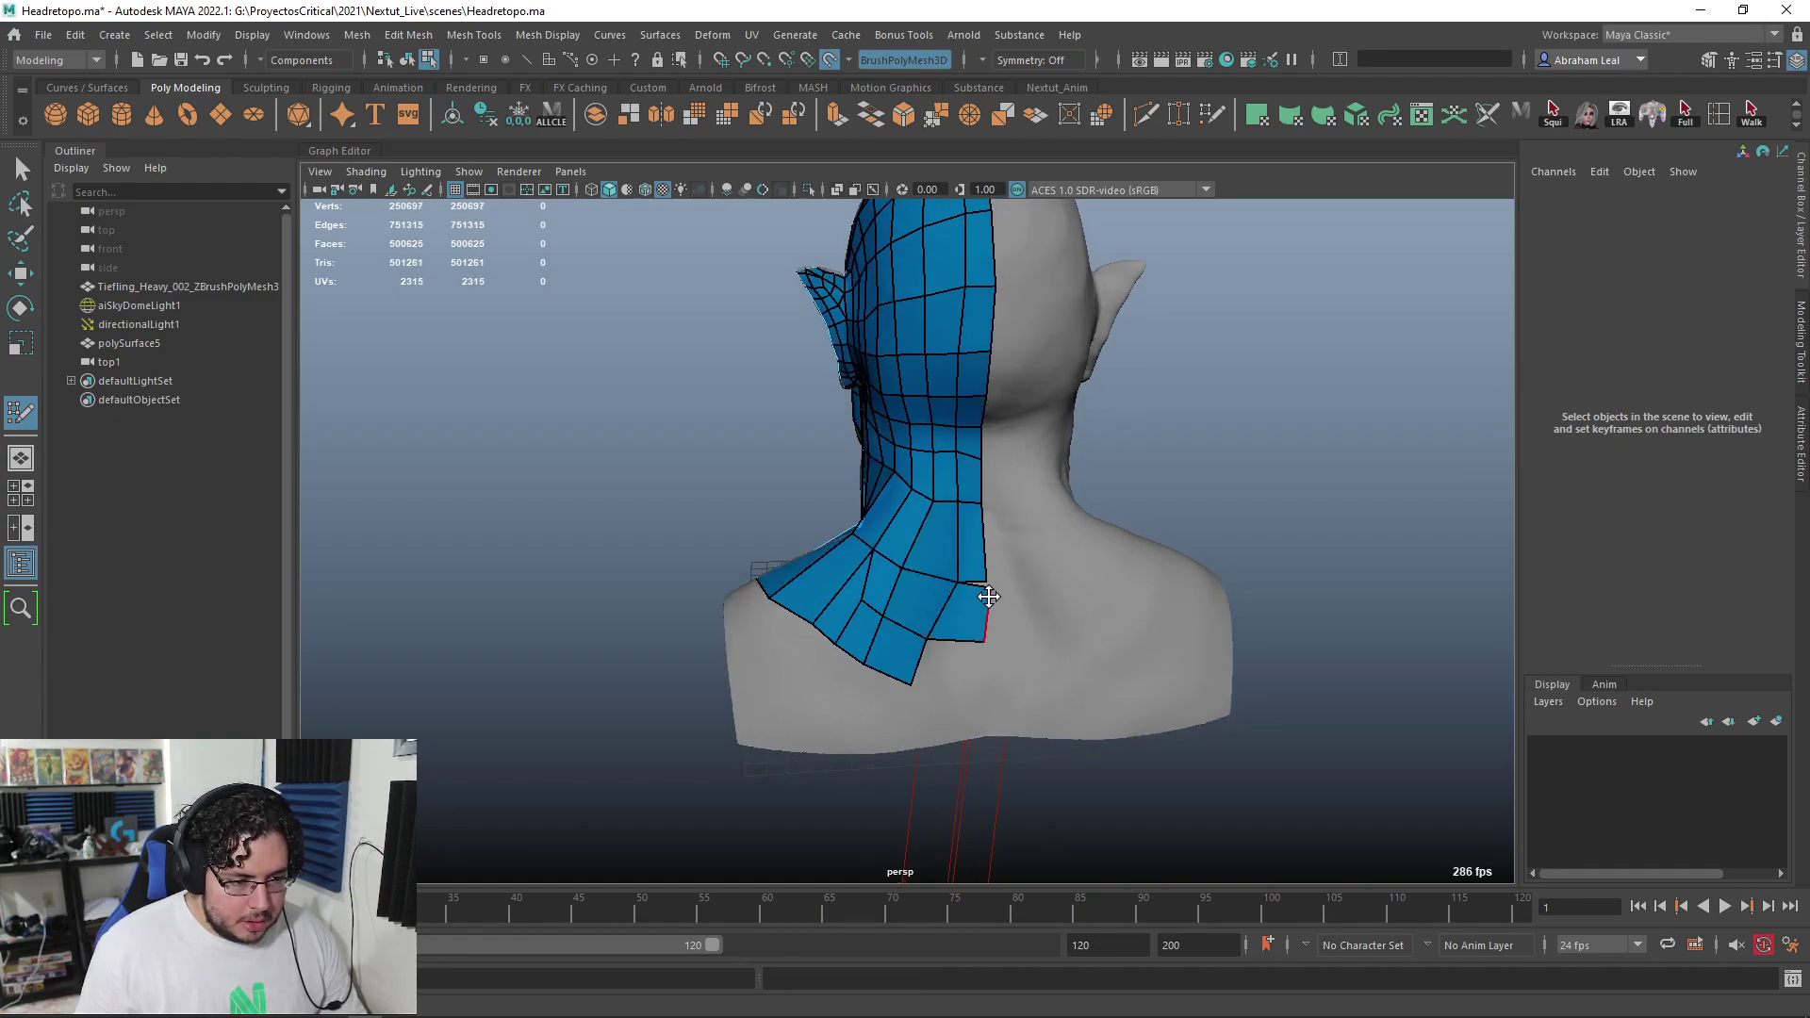
pyautogui.keyDown('shift'); pyautogui.click(950, 679); pyautogui.keyUp('shift')
# Relax the quads on the shoulder and upper back and reposition the uneven vertices near the centre line
pyautogui.moveTo(993, 660)
pyautogui.mouseDown()
pyautogui.moveTo(974, 673)
pyautogui.moveTo(875, 567)
pyautogui.mouseUp()
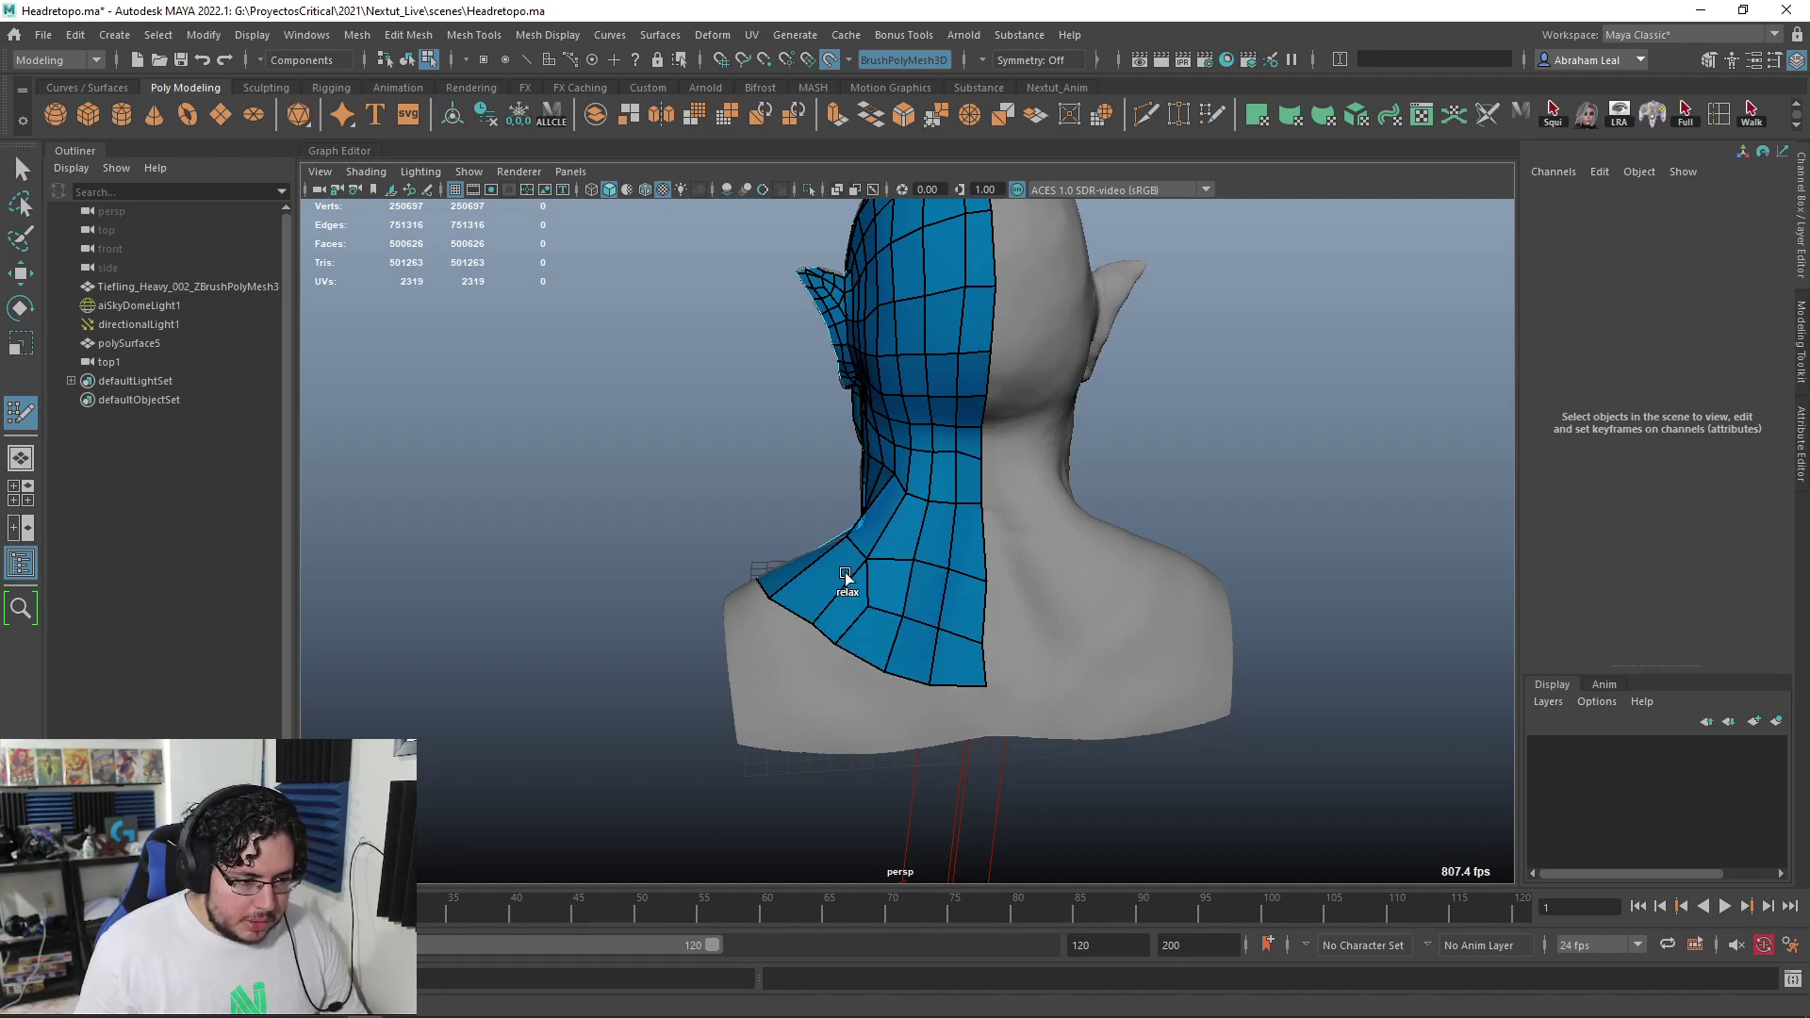
pyautogui.moveTo(835, 657)
pyautogui.mouseDown()
pyautogui.moveTo(943, 650)
pyautogui.moveTo(1113, 707)
pyautogui.moveTo(697, 575)
pyautogui.mouseUp()
pyautogui.scroll(3, 804, 618)
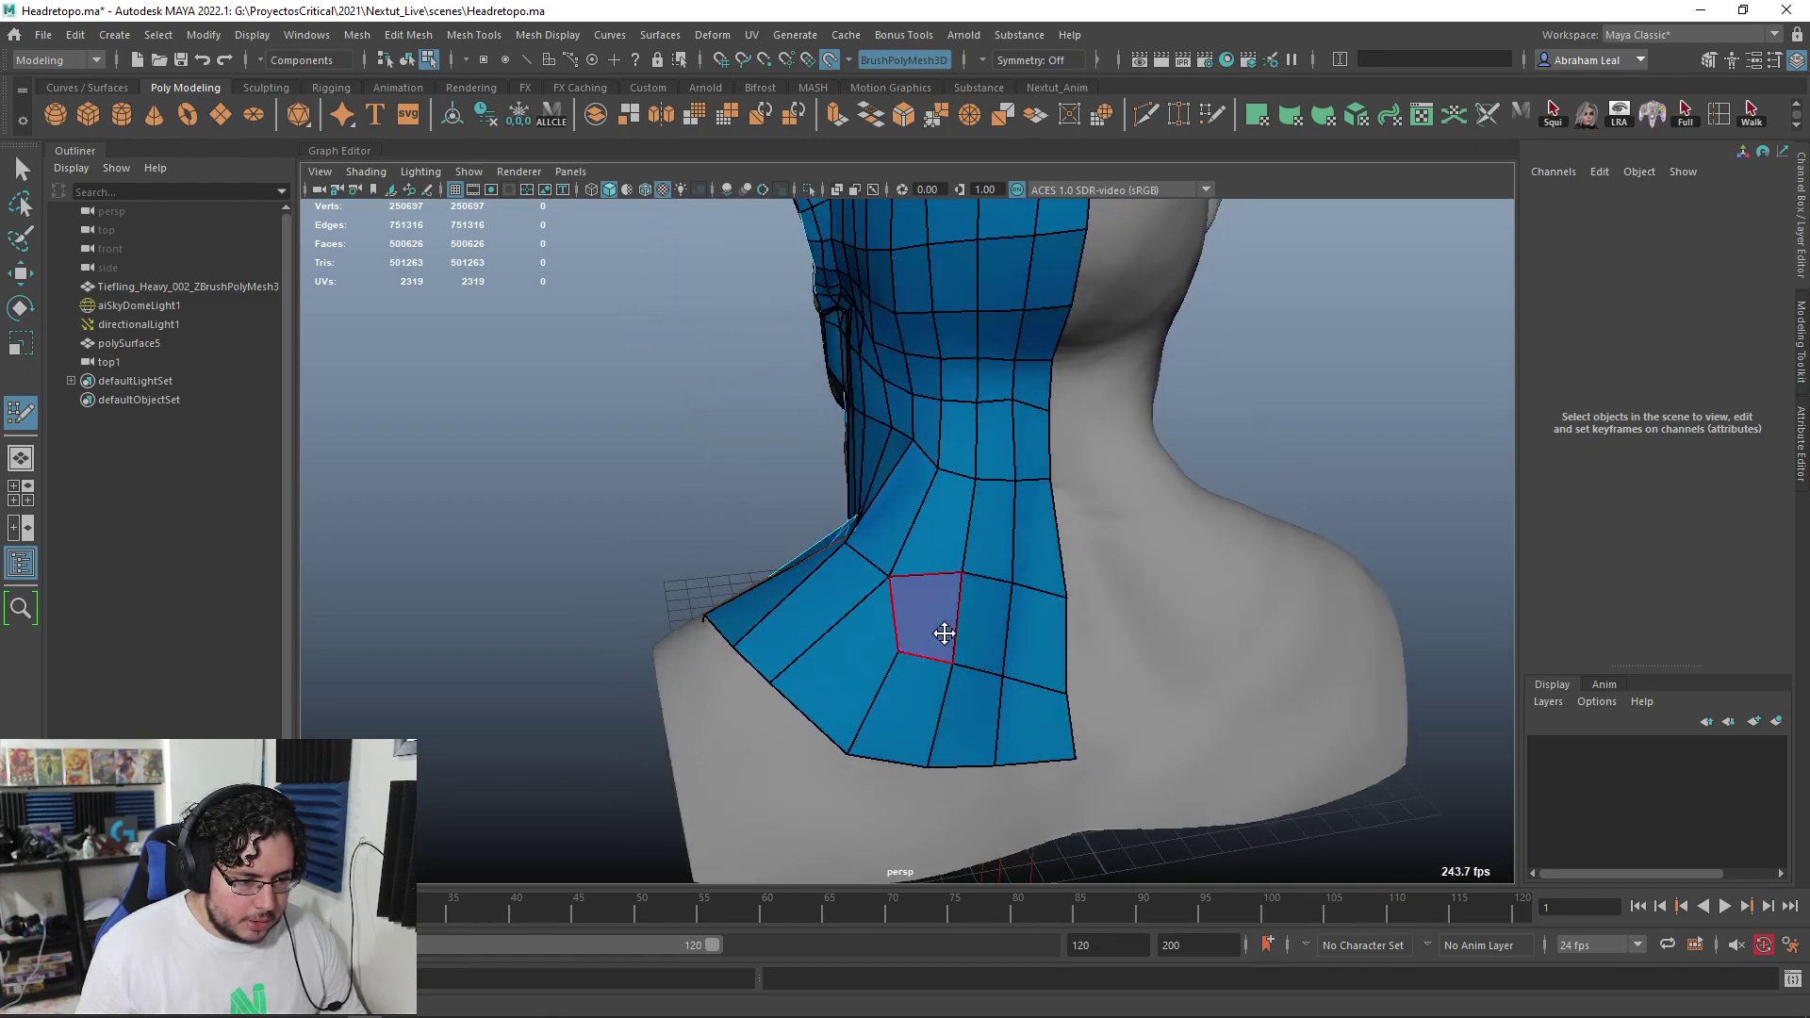
pyautogui.moveTo(1004, 684); pyautogui.dragTo(999, 653)
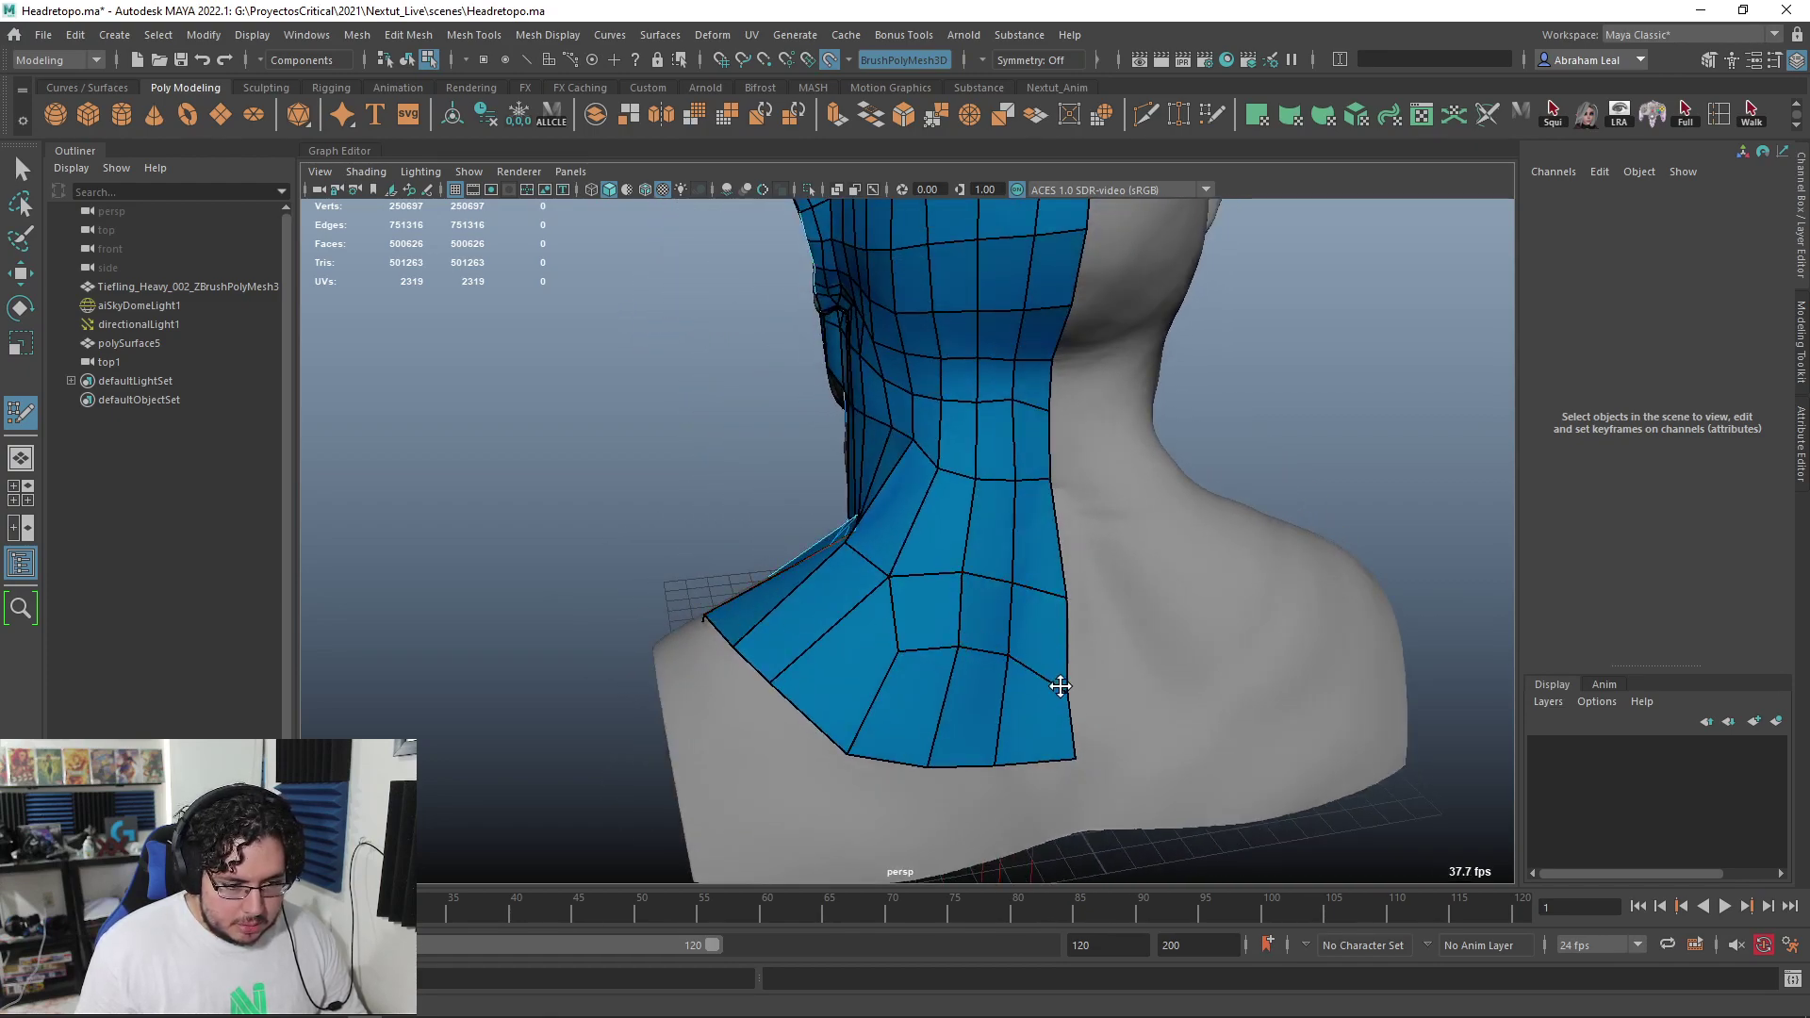
# Insert edge loops through the tall rows of quads around the side and back of the neck
pyautogui.keyDown('alt'); pyautogui.moveTo(896, 569); pyautogui.dragTo(1098, 502); pyautogui.keyUp('alt')
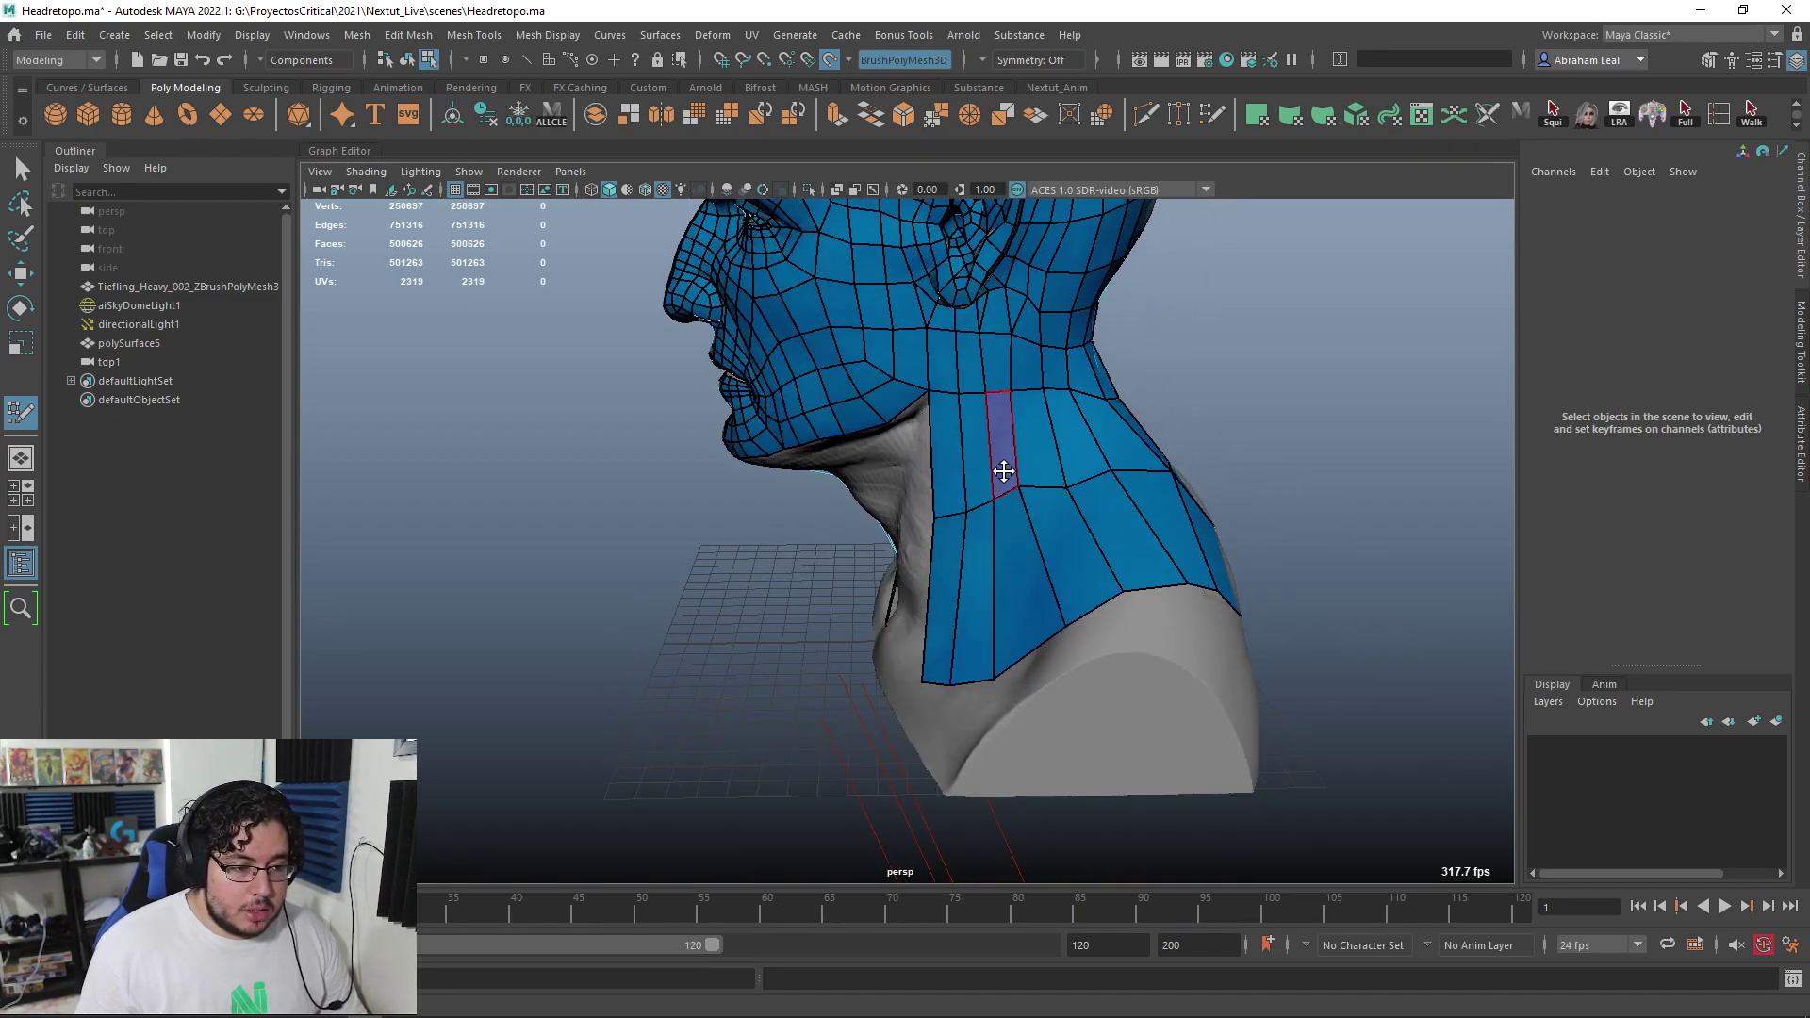
pyautogui.moveTo(1029, 491)
pyautogui.keyDown('alt'); pyautogui.mouseDown()
pyautogui.moveTo(999, 485)
pyautogui.moveTo(1028, 415)
pyautogui.mouseUp(); pyautogui.keyUp('alt')
pyautogui.keyDown('ctrl'); pyautogui.click(1077, 541); pyautogui.keyUp('ctrl')
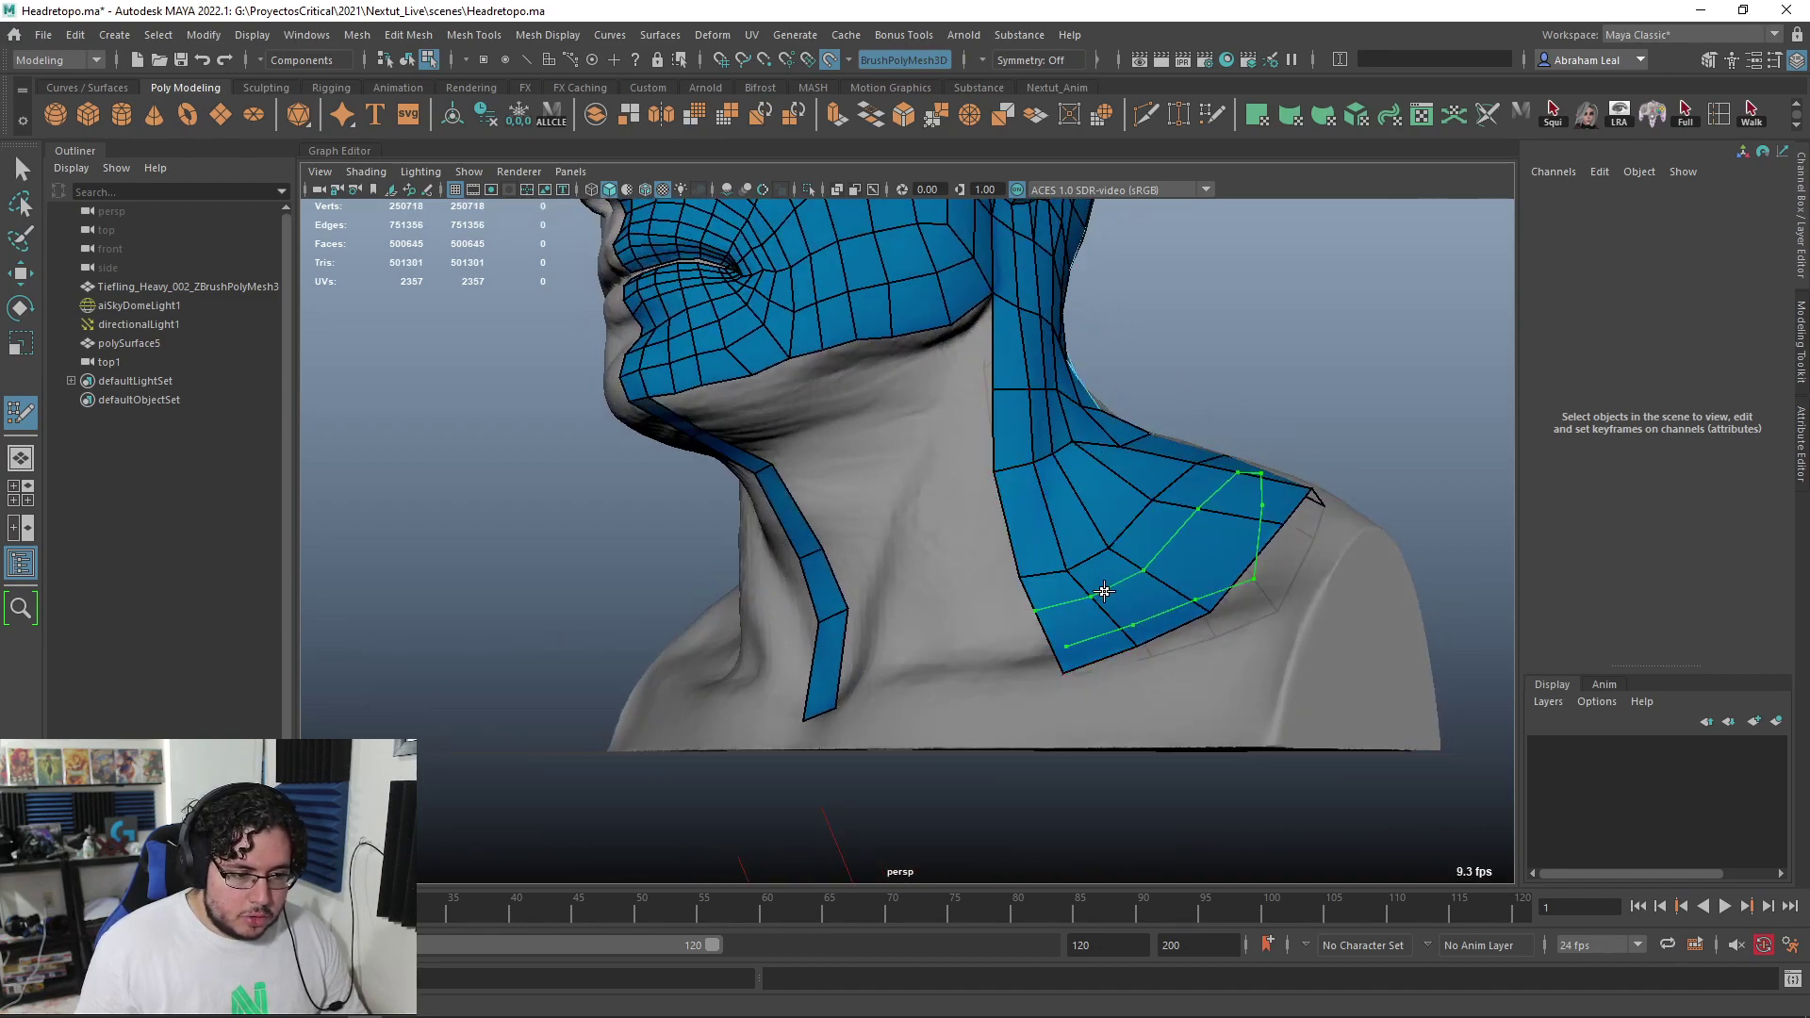
pyautogui.keyDown('ctrl'); pyautogui.click(1158, 594); pyautogui.keyUp('ctrl')
# Relax the subdivided quads on the neck, shoulder and upper back and even out the lower border vertices
pyautogui.keyDown('alt'); pyautogui.moveTo(1160, 602); pyautogui.dragTo(1139, 633); pyautogui.keyUp('alt')
pyautogui.moveTo(1136, 530)
pyautogui.keyDown('shift'); pyautogui.mouseDown()
pyautogui.moveTo(1147, 614)
pyautogui.moveTo(1148, 493)
pyautogui.mouseUp(); pyautogui.keyUp('shift')
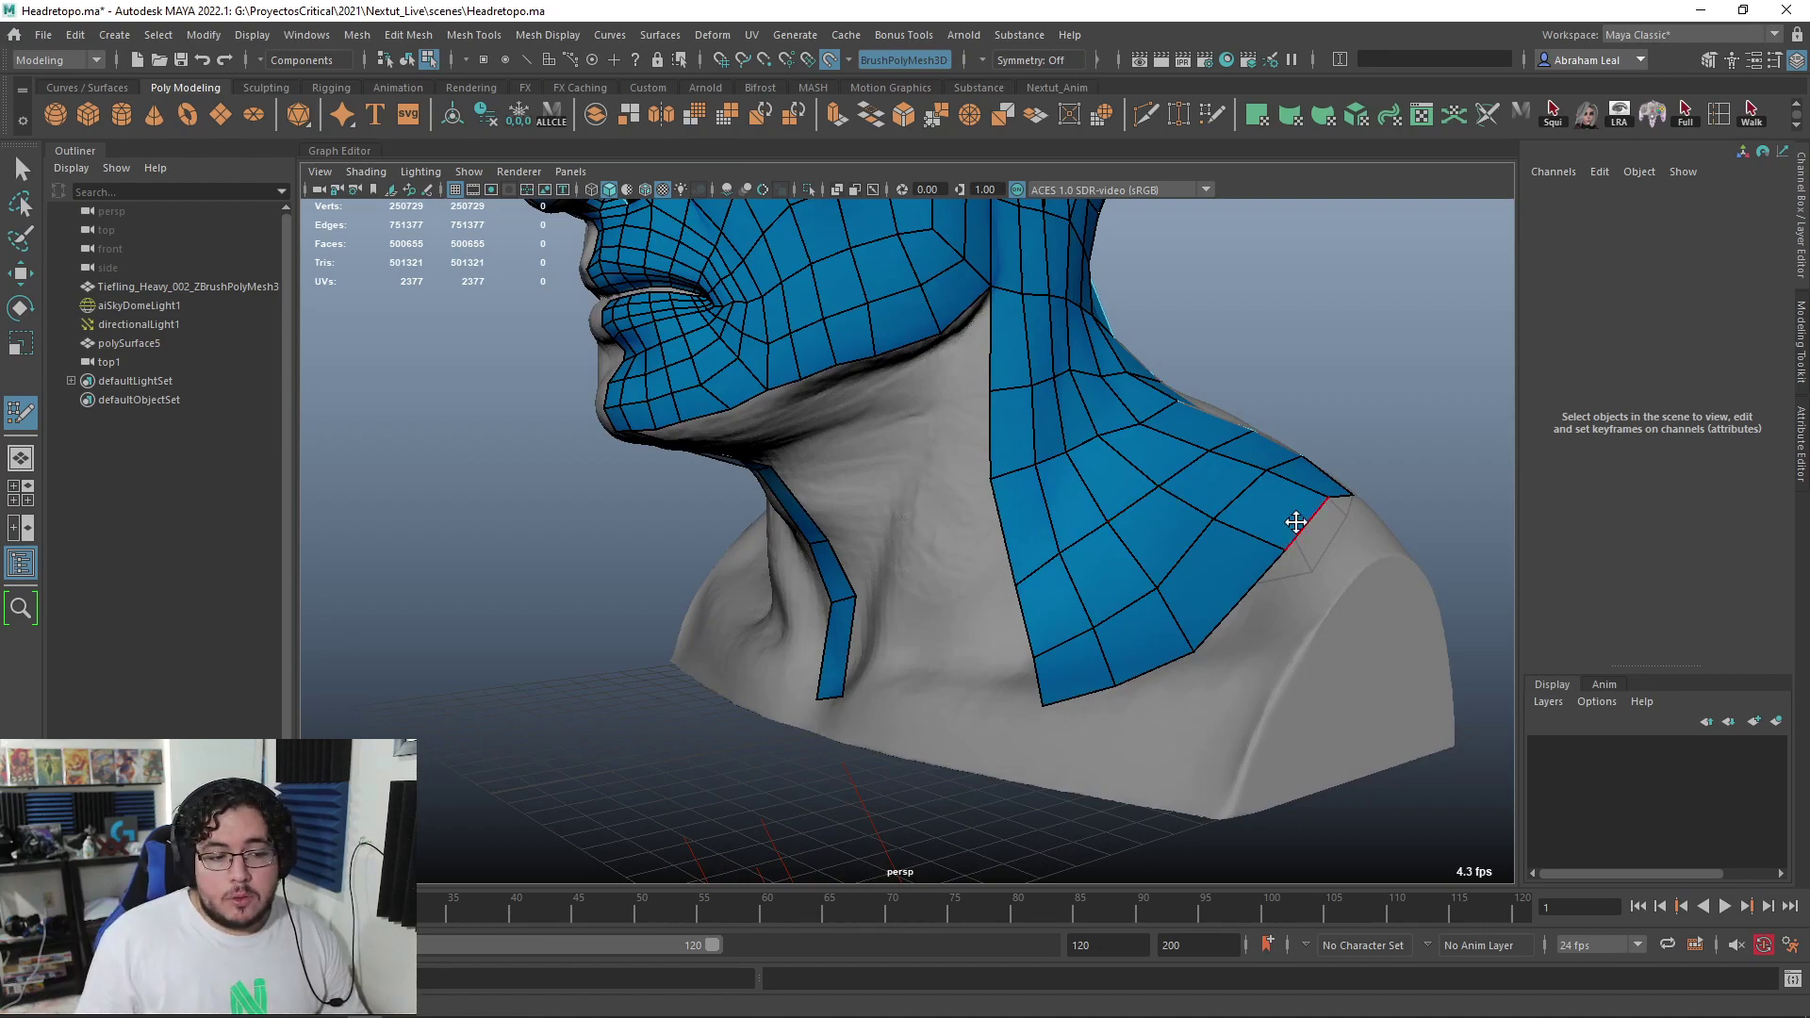
pyautogui.keyDown('alt'); pyautogui.moveTo(1297, 522); pyautogui.dragTo(1030, 525); pyautogui.keyUp('alt')
pyautogui.moveTo(971, 472)
pyautogui.keyDown('shift'); pyautogui.mouseDown()
pyautogui.moveTo(970, 659)
pyautogui.moveTo(974, 496)
pyautogui.mouseUp(); pyautogui.keyUp('shift')
pyautogui.moveTo(1126, 613)
pyautogui.keyDown('alt'); pyautogui.mouseDown()
pyautogui.moveTo(1043, 635)
pyautogui.moveTo(1037, 591)
pyautogui.mouseUp(); pyautogui.keyUp('alt')
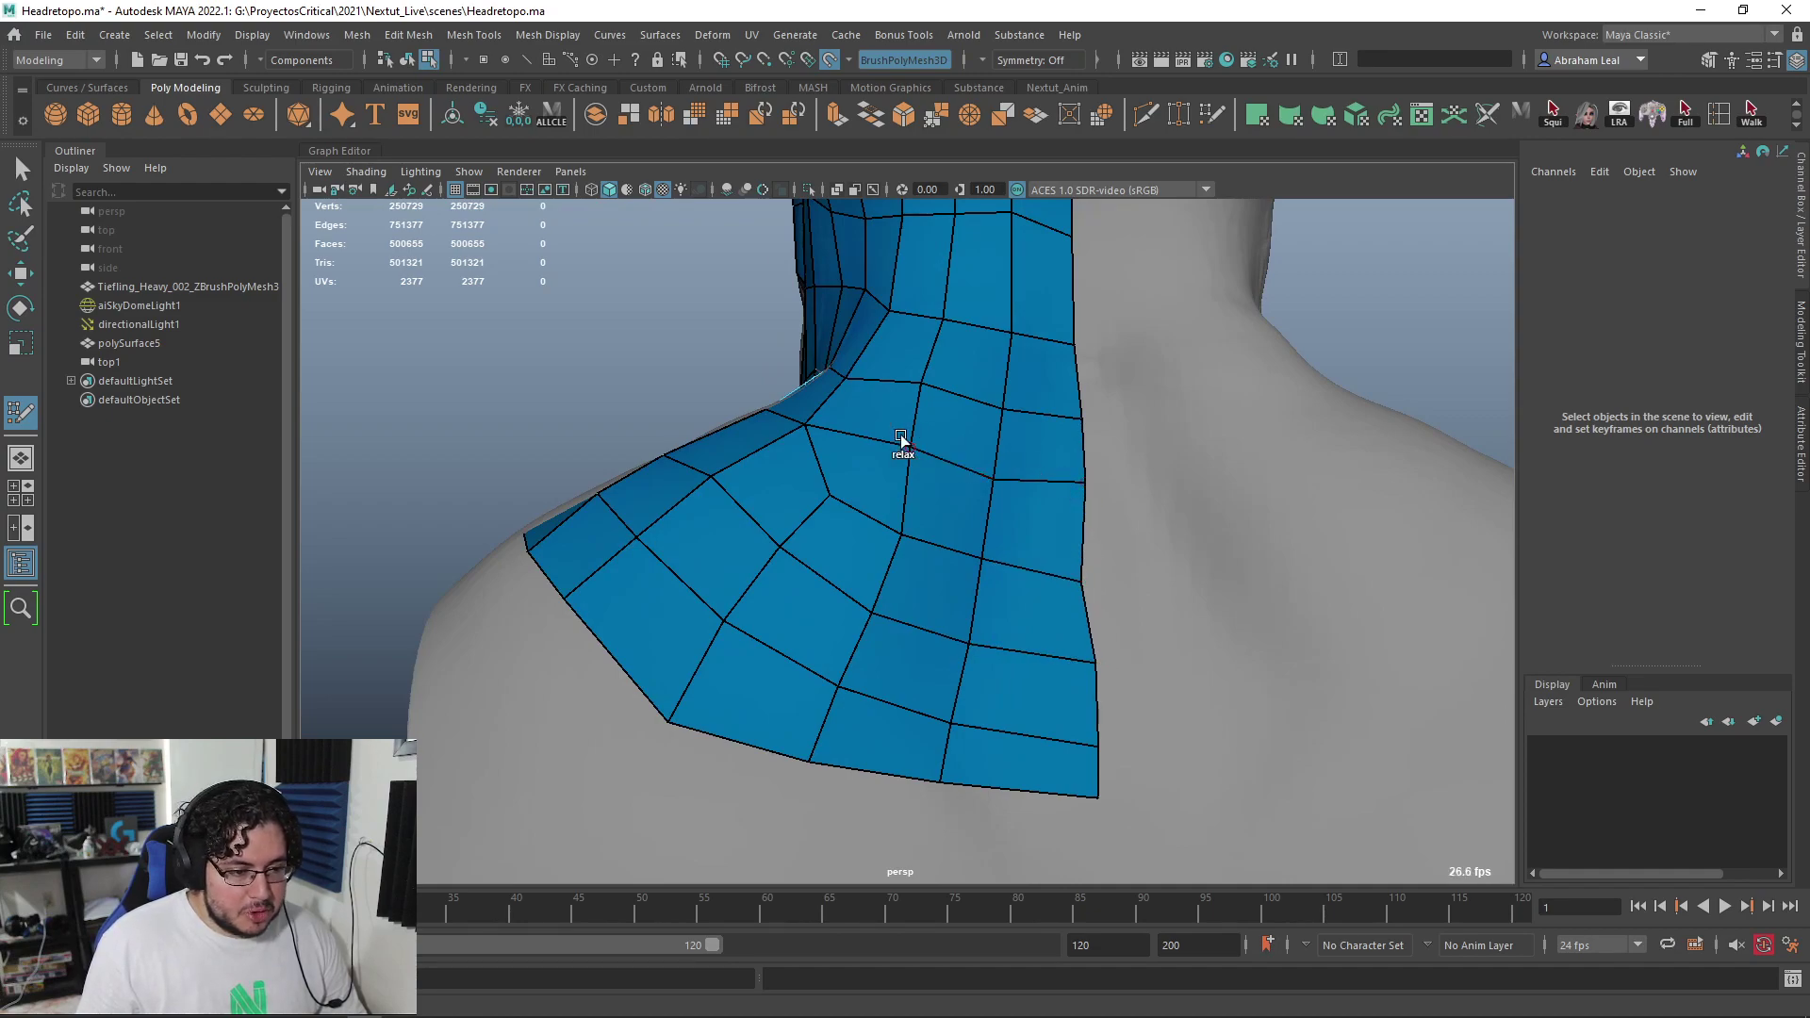
pyautogui.keyDown('shift'); pyautogui.moveTo(916, 435); pyautogui.dragTo(946, 716); pyautogui.keyUp('shift')
pyautogui.moveTo(1043, 796); pyautogui.dragTo(1041, 830)
pyautogui.keyDown('alt'); pyautogui.moveTo(1041, 829); pyautogui.dragTo(1066, 590, button='middle'); pyautogui.keyUp('alt')
pyautogui.moveTo(1031, 592)
pyautogui.mouseDown()
pyautogui.moveTo(1026, 627)
pyautogui.moveTo(808, 553)
pyautogui.moveTo(860, 475)
pyautogui.moveTo(866, 596)
pyautogui.mouseUp()
pyautogui.keyDown('alt'); pyautogui.moveTo(914, 787); pyautogui.dragTo(1071, 450); pyautogui.keyUp('alt')
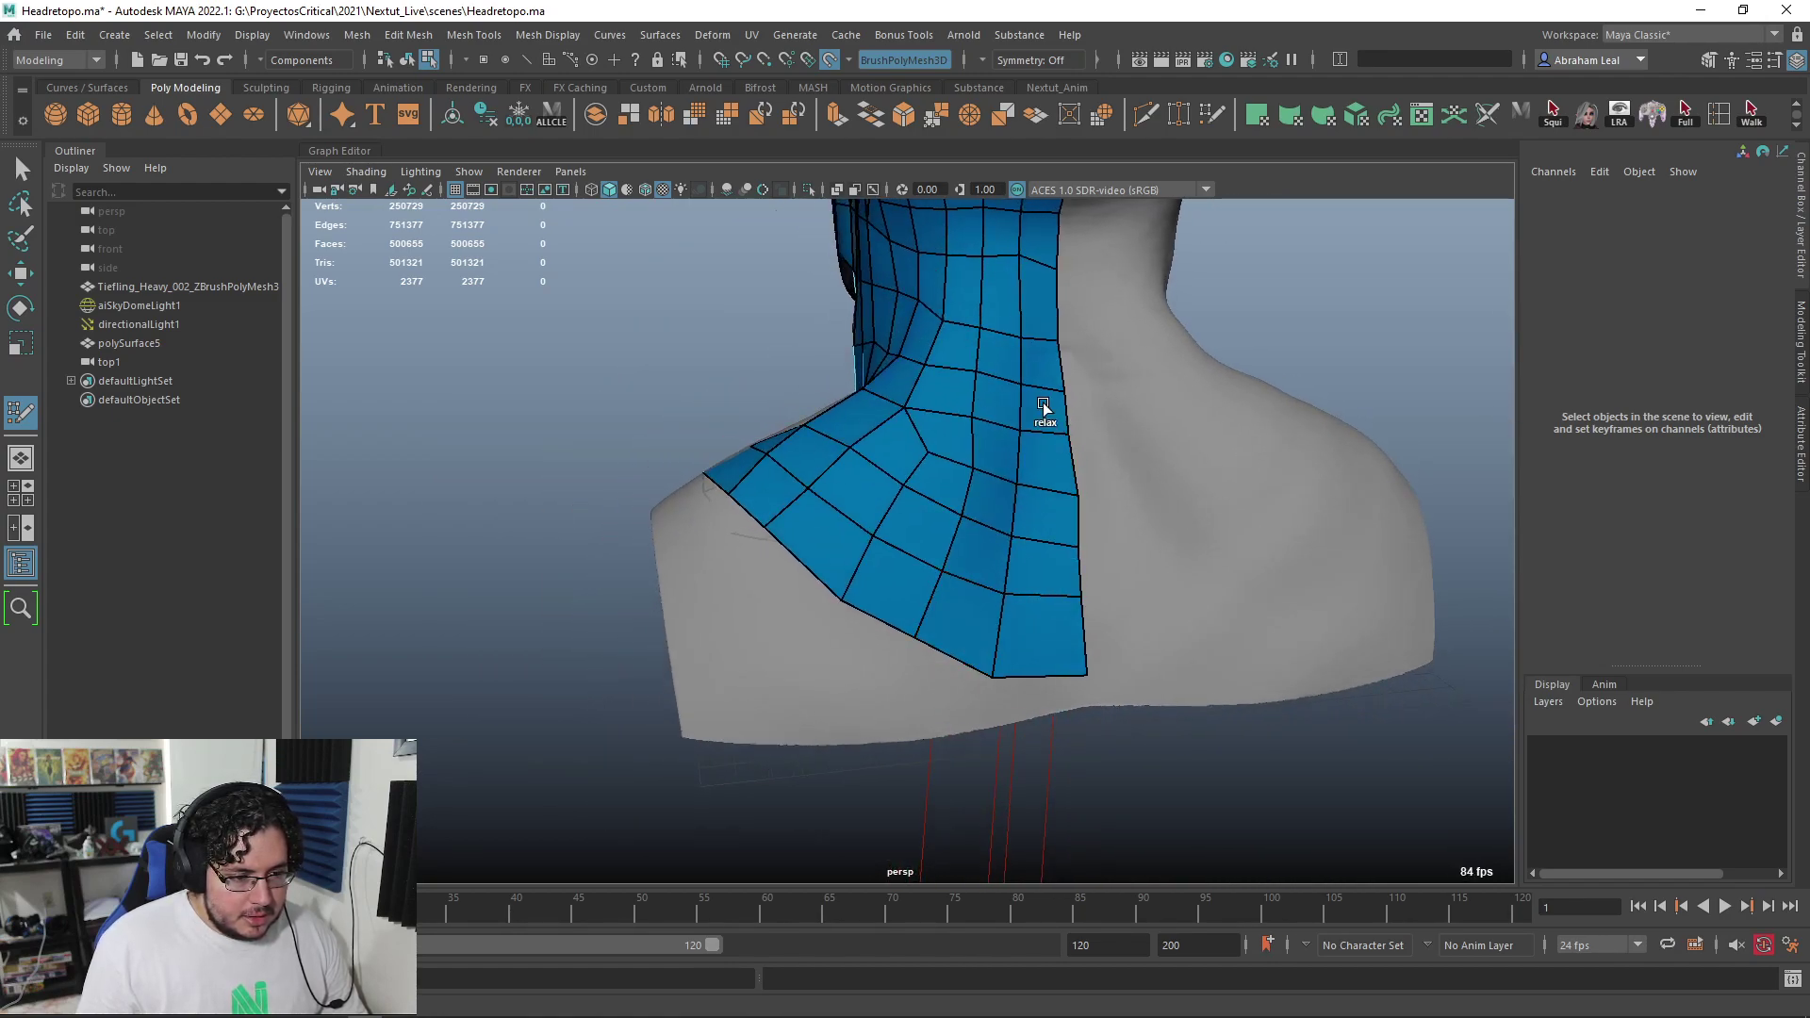
# Add a row of five quads under the jaw, starting from the centre strip below the chin
pyautogui.moveTo(932, 483)
pyautogui.keyDown('alt'); pyautogui.mouseDown()
pyautogui.moveTo(953, 481)
pyautogui.moveTo(990, 537)
pyautogui.moveTo(1127, 562)
pyautogui.moveTo(920, 370)
pyautogui.moveTo(1015, 546)
pyautogui.moveTo(943, 537)
pyautogui.moveTo(751, 576)
pyautogui.moveTo(889, 598)
pyautogui.moveTo(589, 487)
pyautogui.mouseUp(); pyautogui.keyUp('alt')
pyautogui.keyDown('alt'); pyautogui.moveTo(822, 453); pyautogui.dragTo(902, 478); pyautogui.keyUp('alt')
pyautogui.moveTo(868, 579)
pyautogui.mouseDown()
pyautogui.moveTo(896, 566)
pyautogui.moveTo(848, 429)
pyautogui.moveTo(762, 440)
pyautogui.mouseUp()
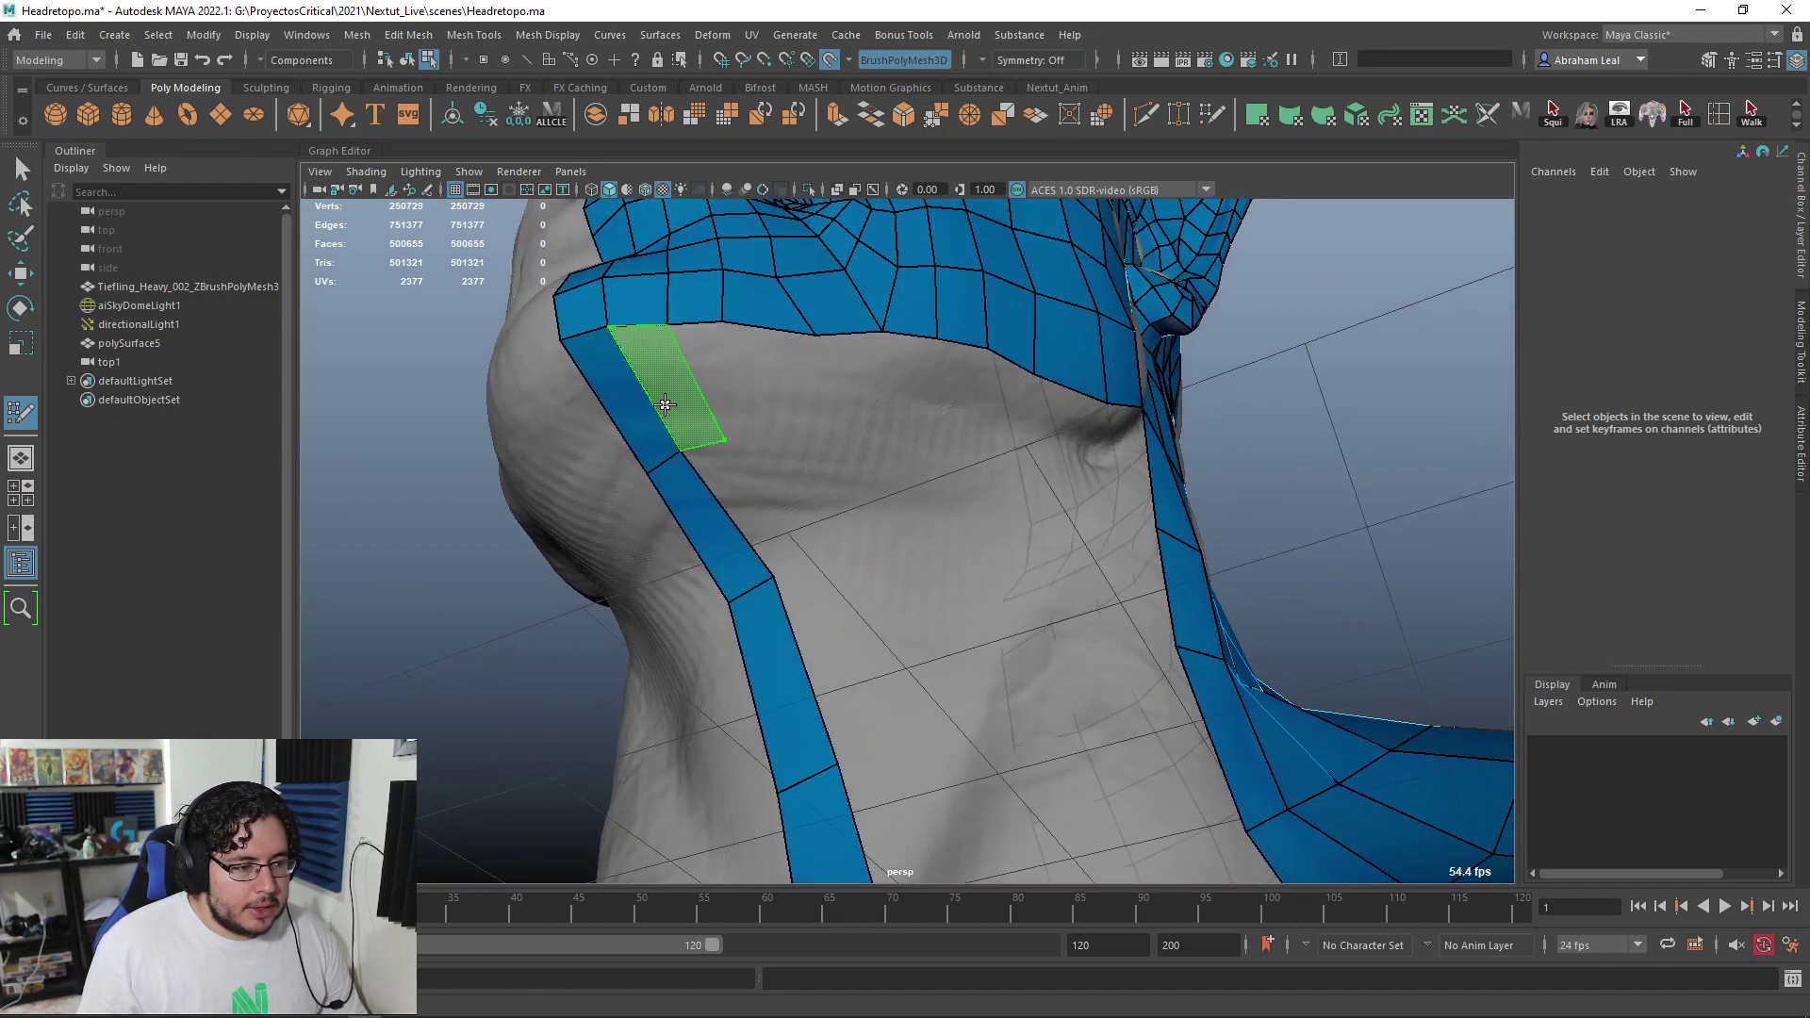
pyautogui.keyDown('shift'); pyautogui.click(672, 396); pyautogui.keyUp('shift')
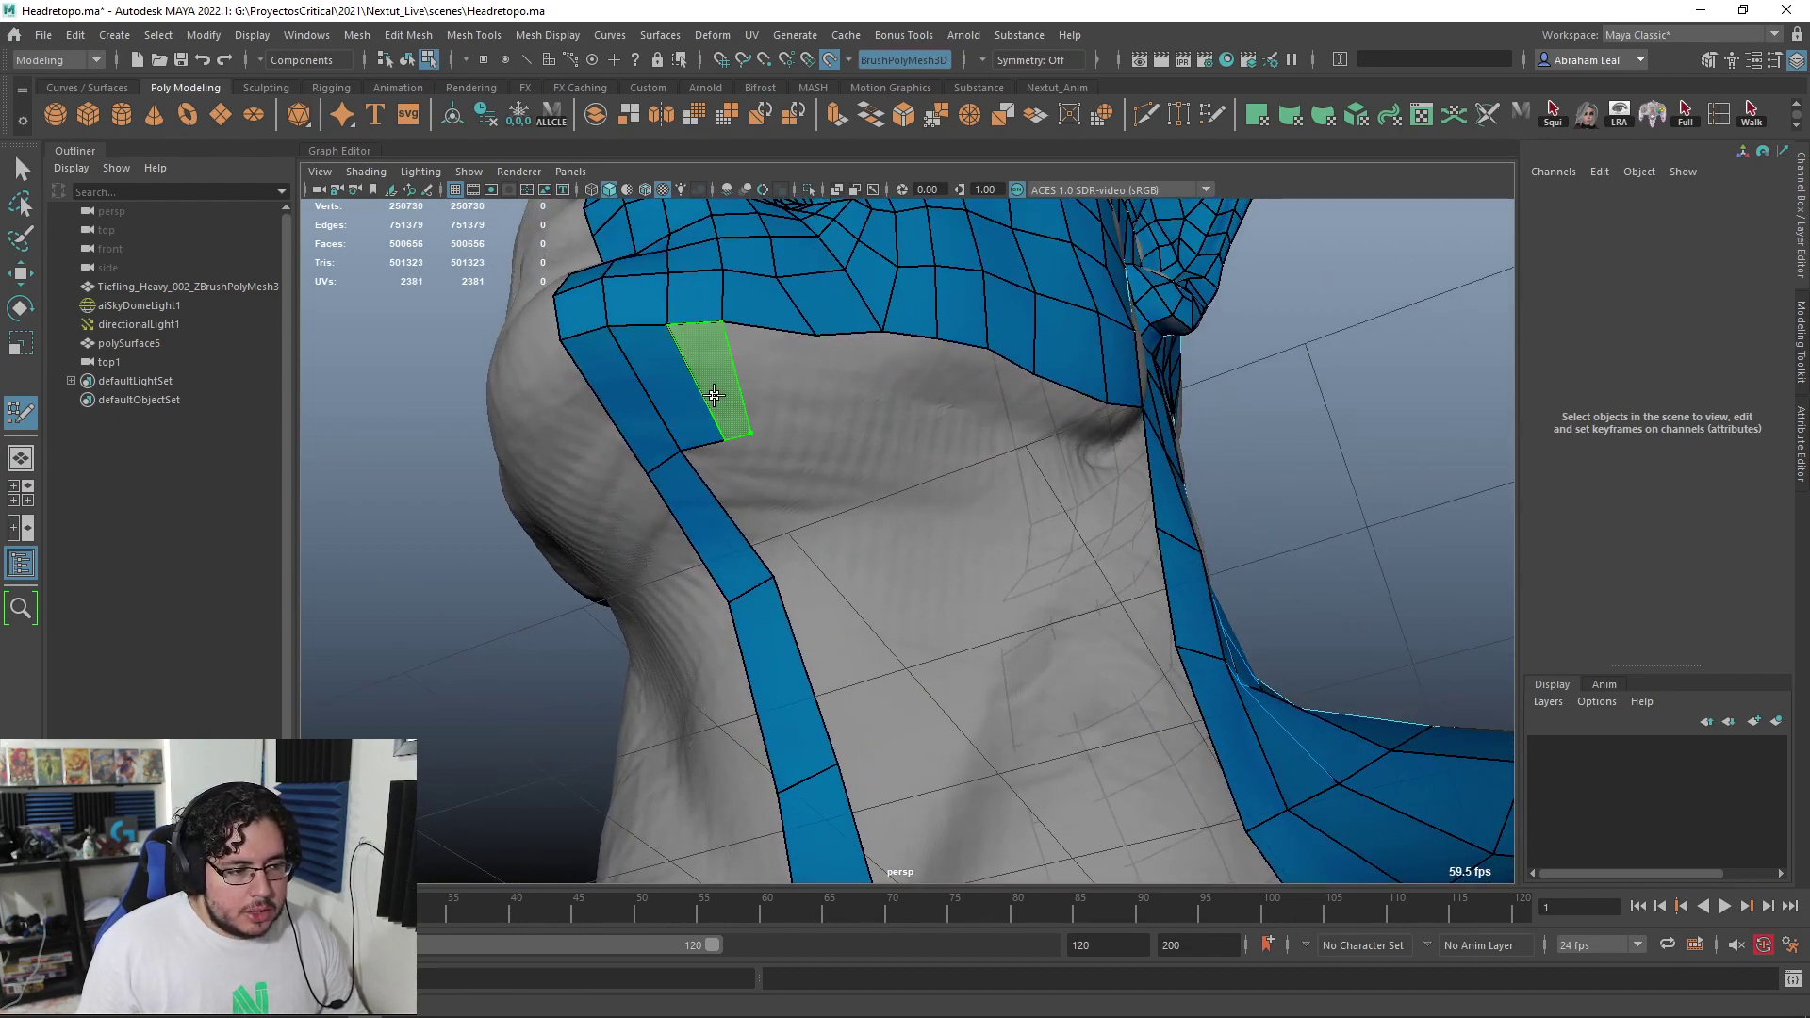
pyautogui.keyDown('shift'); pyautogui.click(714, 395); pyautogui.keyUp('shift')
pyautogui.click(820, 428)
pyautogui.keyDown('shift'); pyautogui.click(770, 415); pyautogui.keyUp('shift')
pyautogui.hotkey('ctrl', 'z')
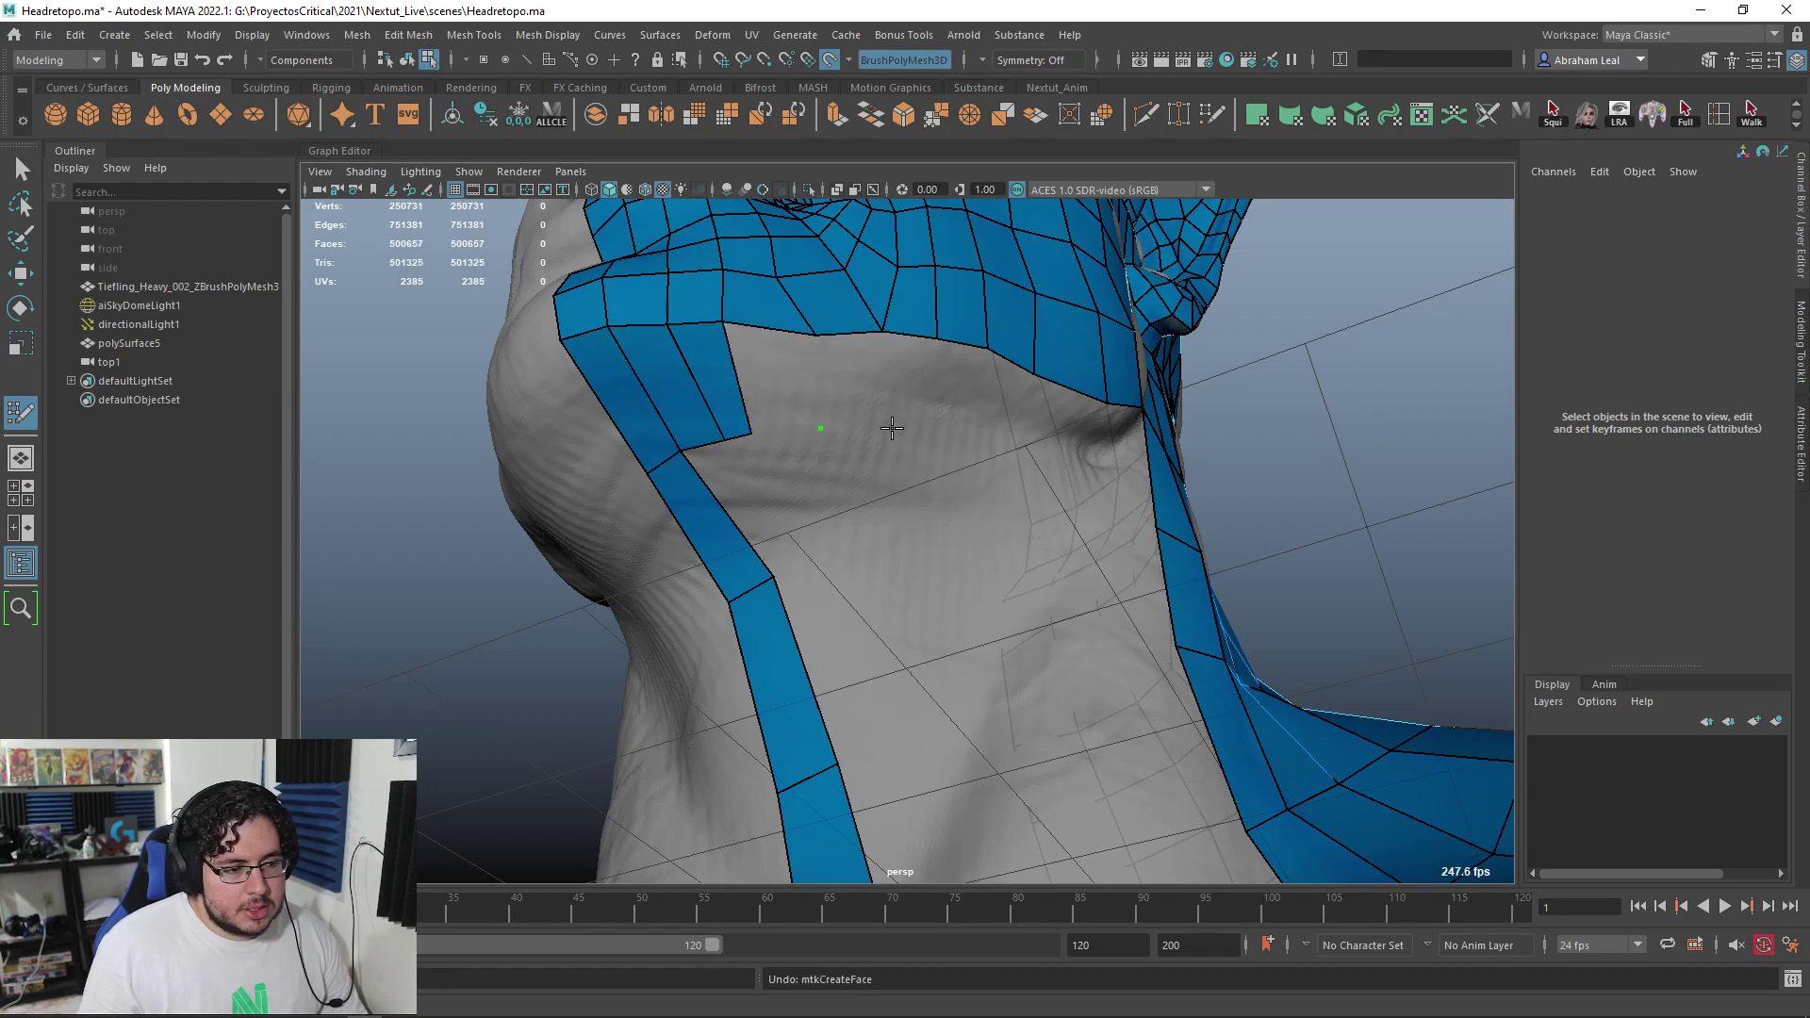
pyautogui.keyDown('shift'); pyautogui.click(839, 391); pyautogui.keyUp('shift')
pyautogui.keyDown('shift'); pyautogui.click(751, 433); pyautogui.keyUp('shift')
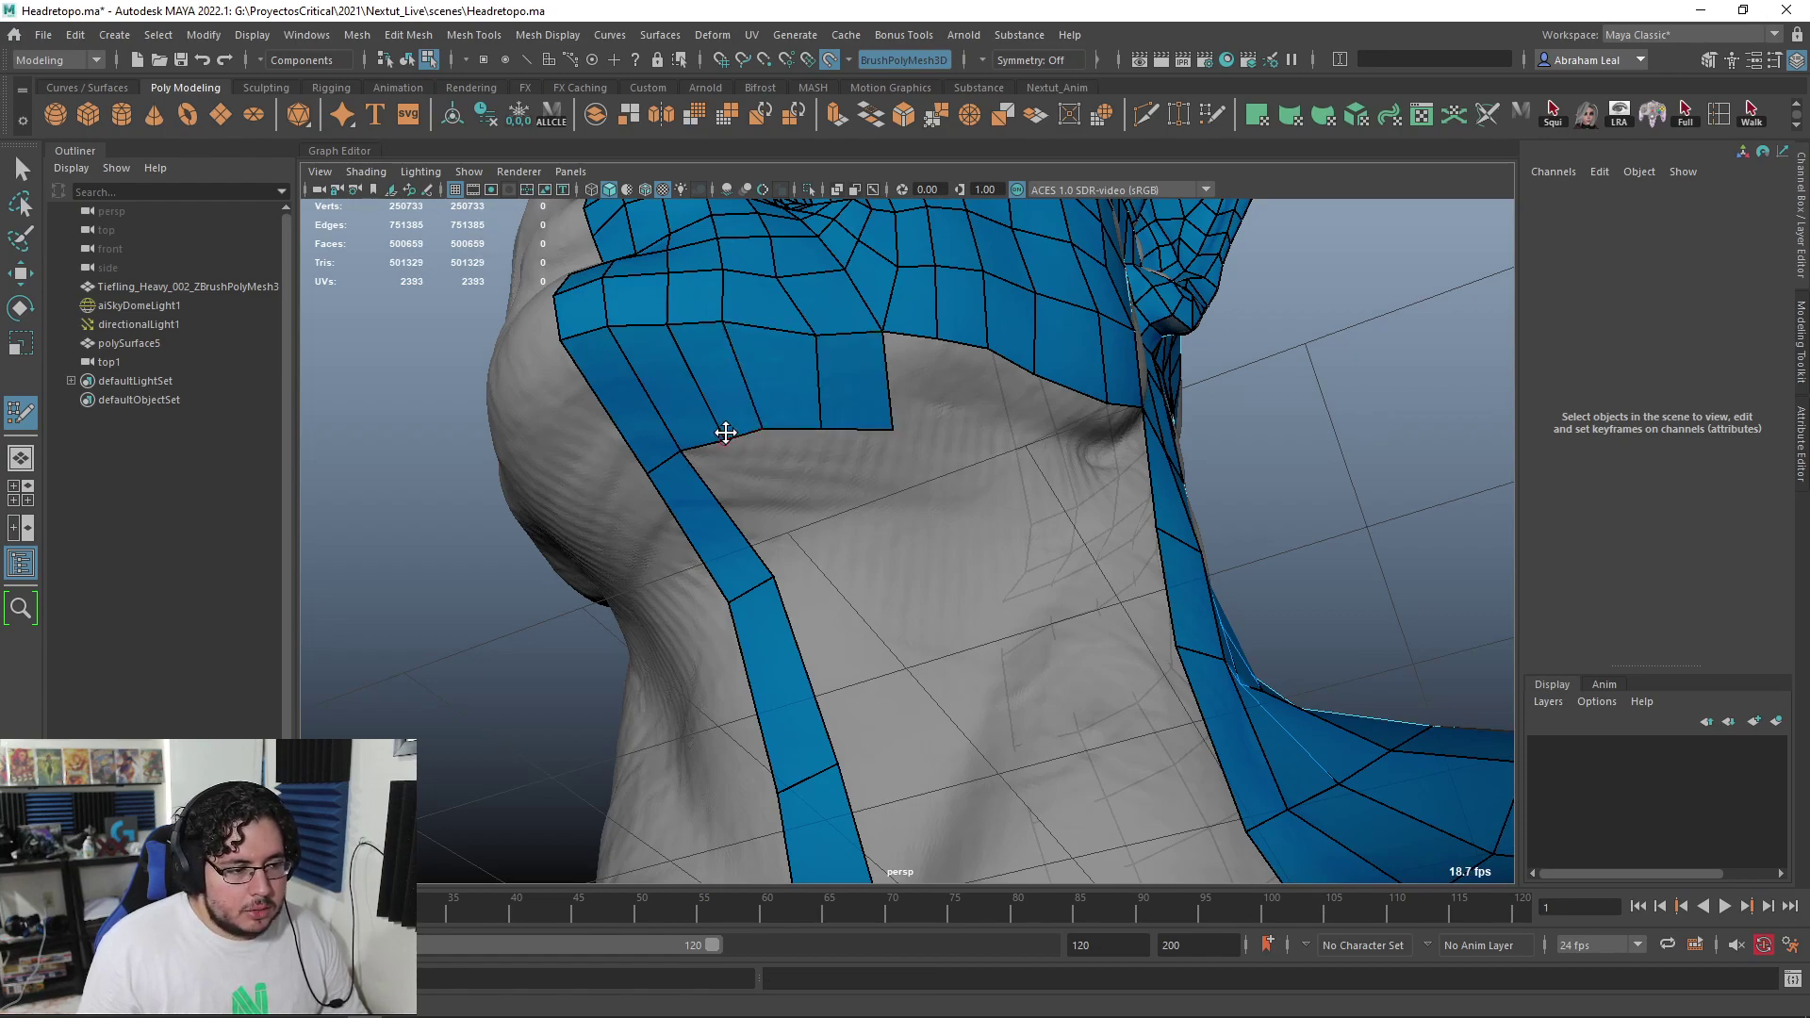
# Complete the under-jaw row with quads back to the rear jaw corner, joining it to the side neck mesh
pyautogui.keyDown('alt'); pyautogui.moveTo(923, 471); pyautogui.dragTo(920, 415); pyautogui.keyUp('alt')
pyautogui.keyDown('shift'); pyautogui.click(956, 396); pyautogui.keyUp('shift')
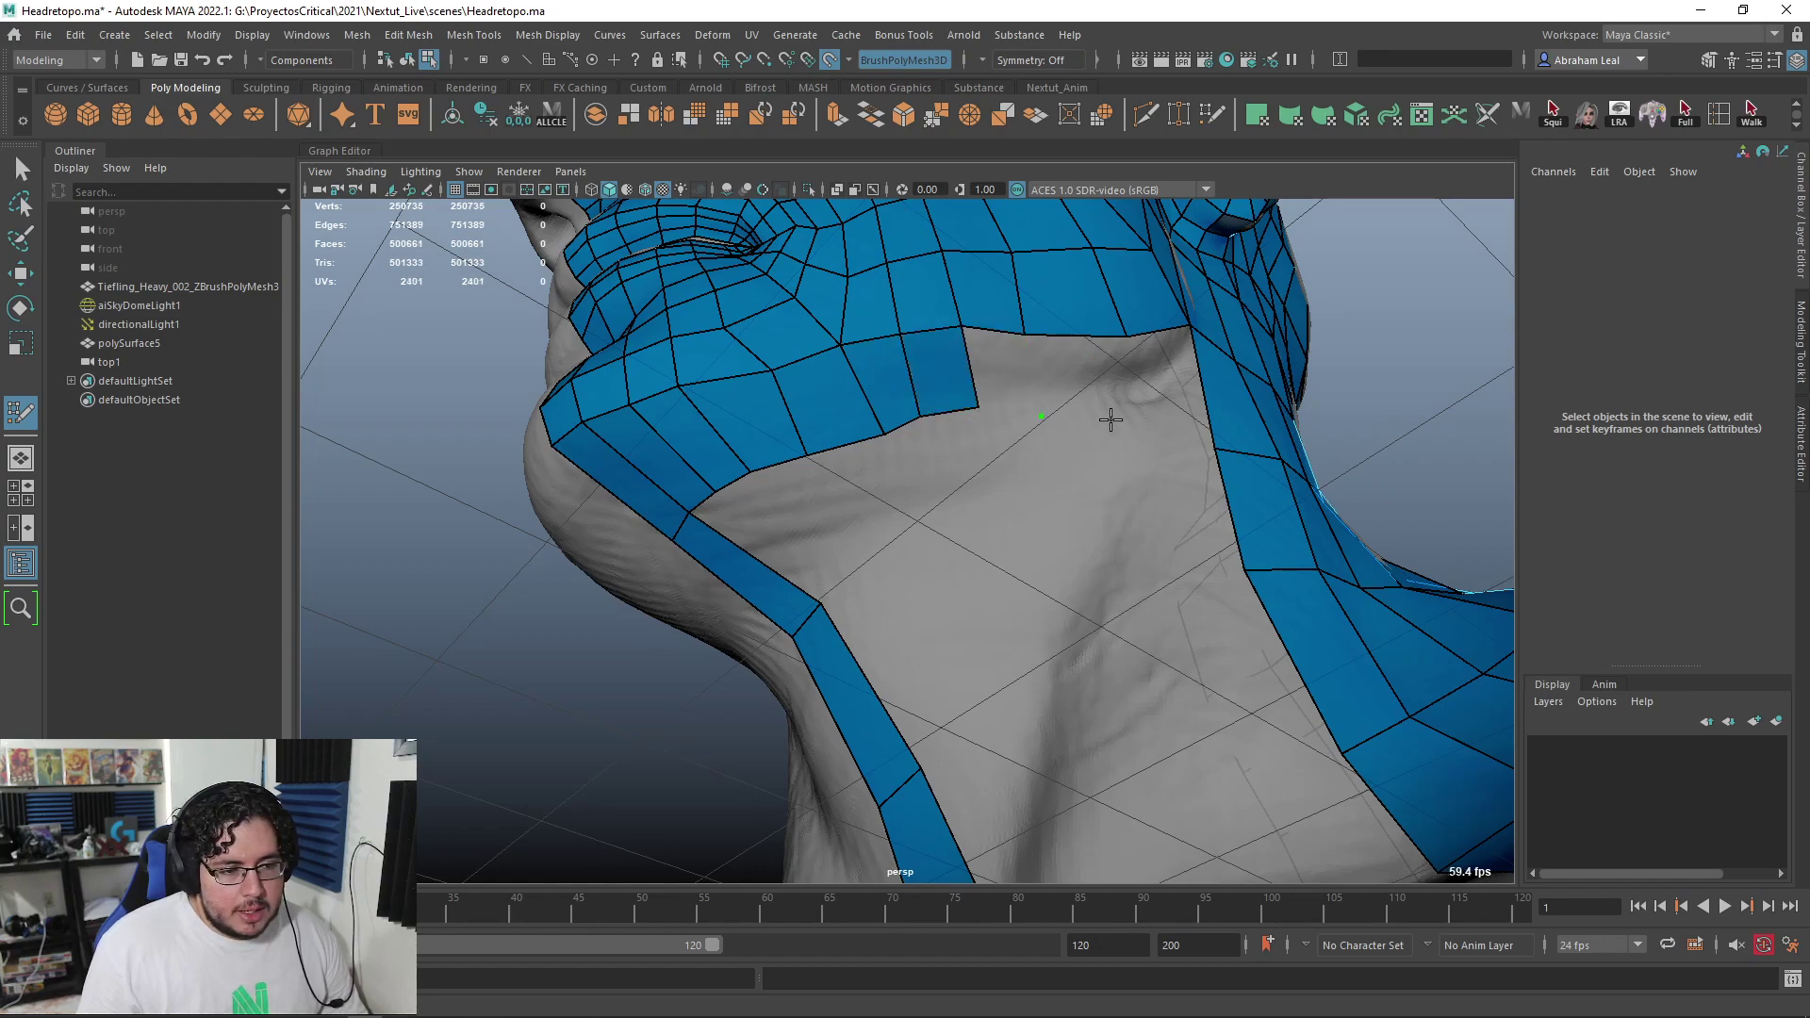
pyautogui.keyDown('shift'); pyautogui.click(1013, 387); pyautogui.keyUp('shift')
pyautogui.keyDown('alt'); pyautogui.moveTo(1013, 386); pyautogui.dragTo(1004, 436); pyautogui.keyUp('alt')
pyautogui.keyDown('shift'); pyautogui.click(1105, 306); pyautogui.keyUp('shift')
pyautogui.keyDown('alt'); pyautogui.moveTo(1088, 379); pyautogui.dragTo(1117, 374); pyautogui.keyUp('alt')
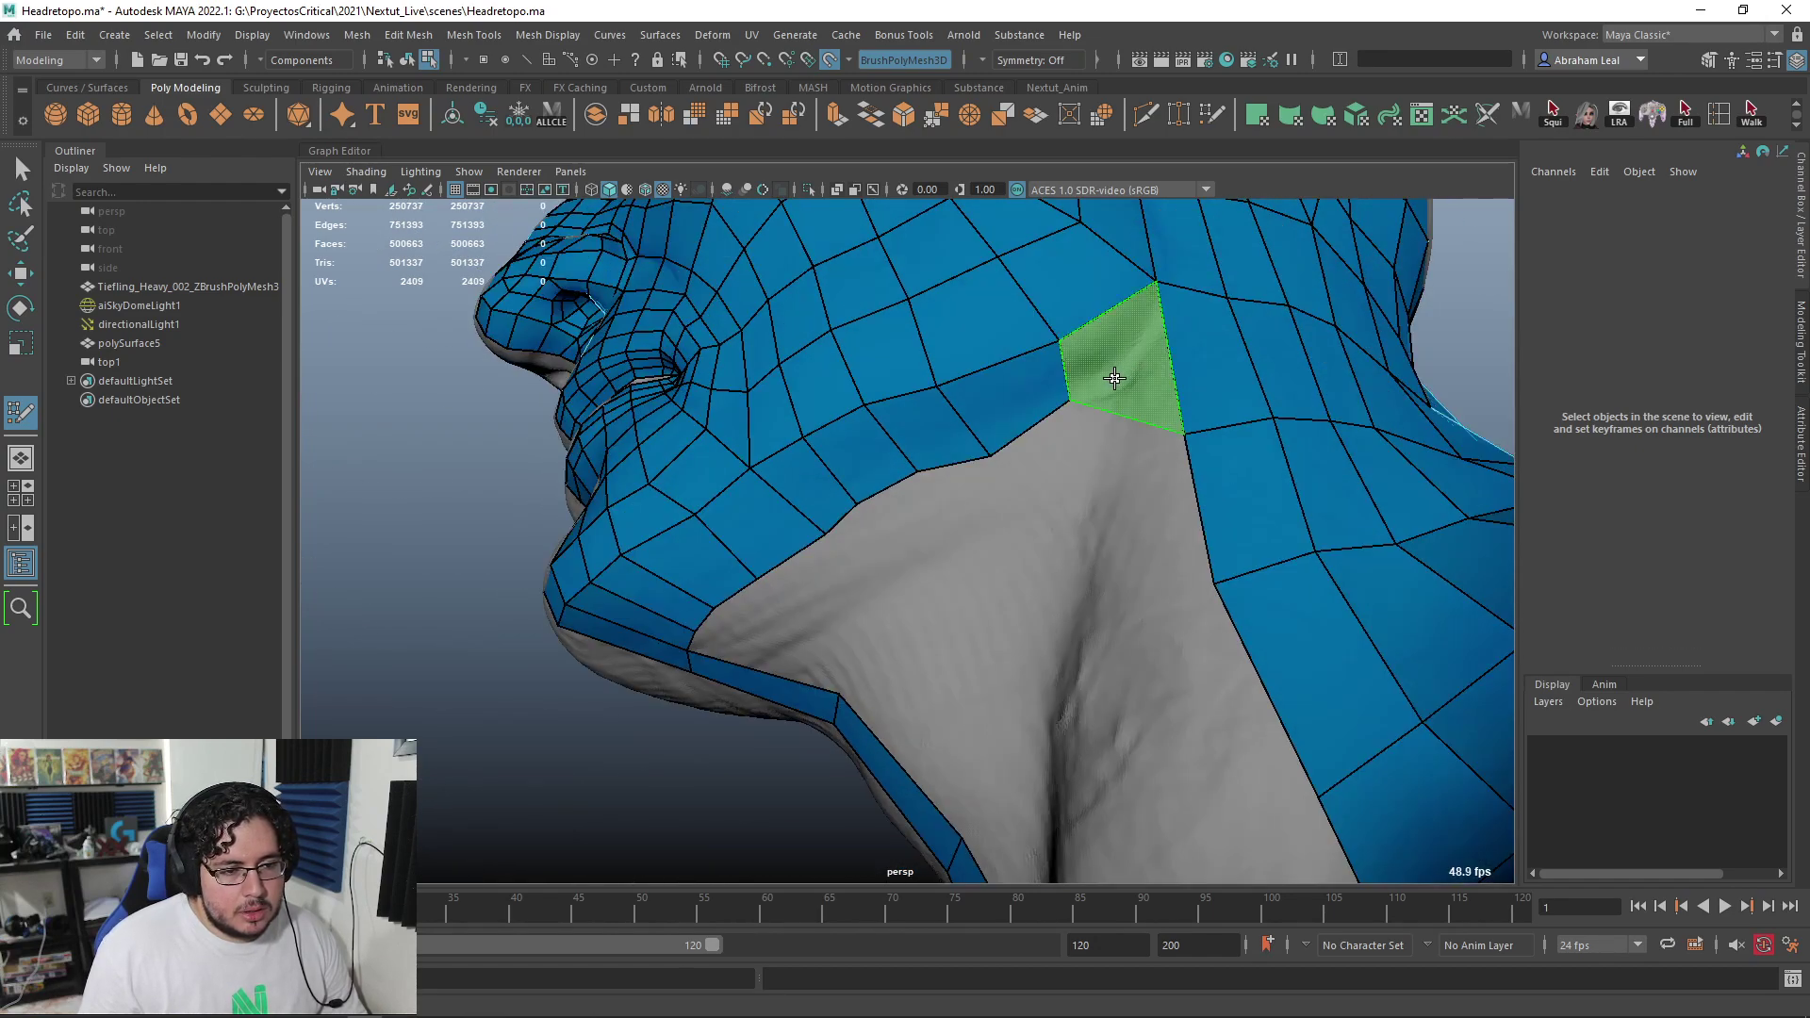
pyautogui.keyDown('shift'); pyautogui.click(1161, 433); pyautogui.keyUp('shift')
# Fill a triangular face between the centre throat strip and the under-jaw row
pyautogui.keyDown('alt'); pyautogui.moveTo(1119, 452); pyautogui.dragTo(885, 453); pyautogui.keyUp('alt')
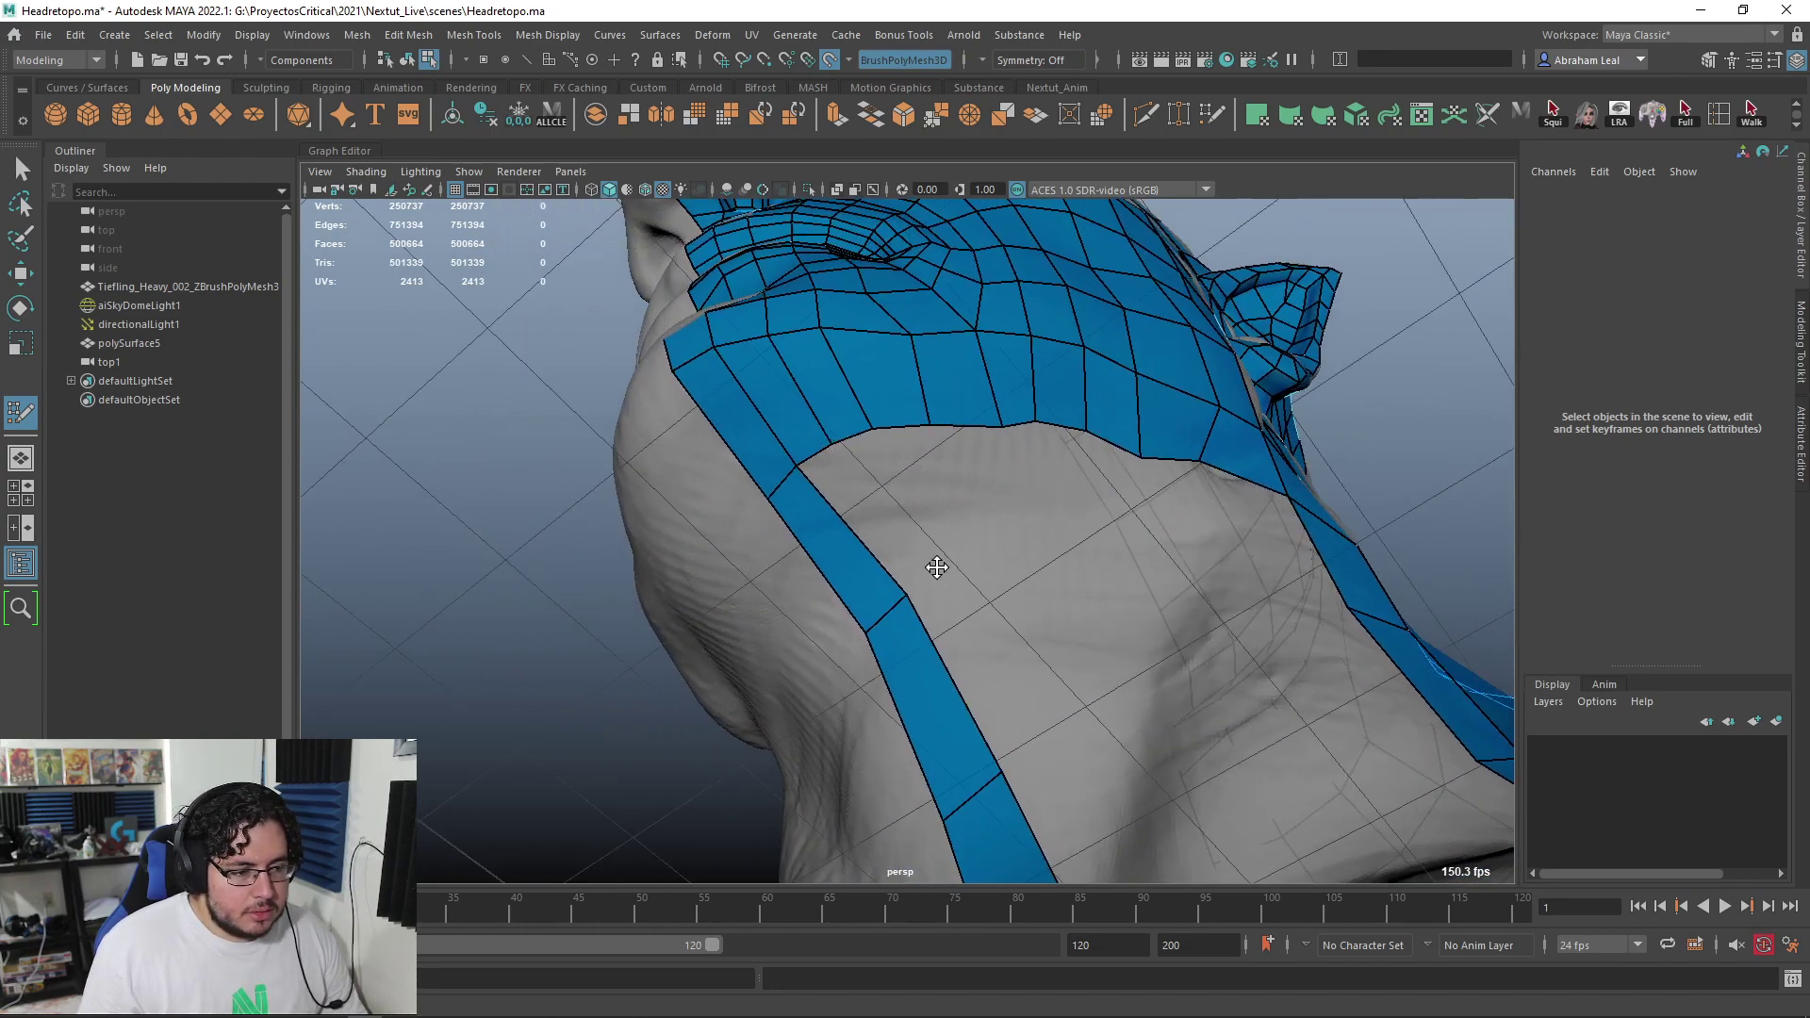
pyautogui.keyDown('shift'); pyautogui.click(903, 542); pyautogui.keyUp('shift')
pyautogui.hotkey('ctrl', 'z')
pyautogui.keyDown('alt'); pyautogui.moveTo(903, 543); pyautogui.dragTo(866, 588); pyautogui.keyUp('alt')
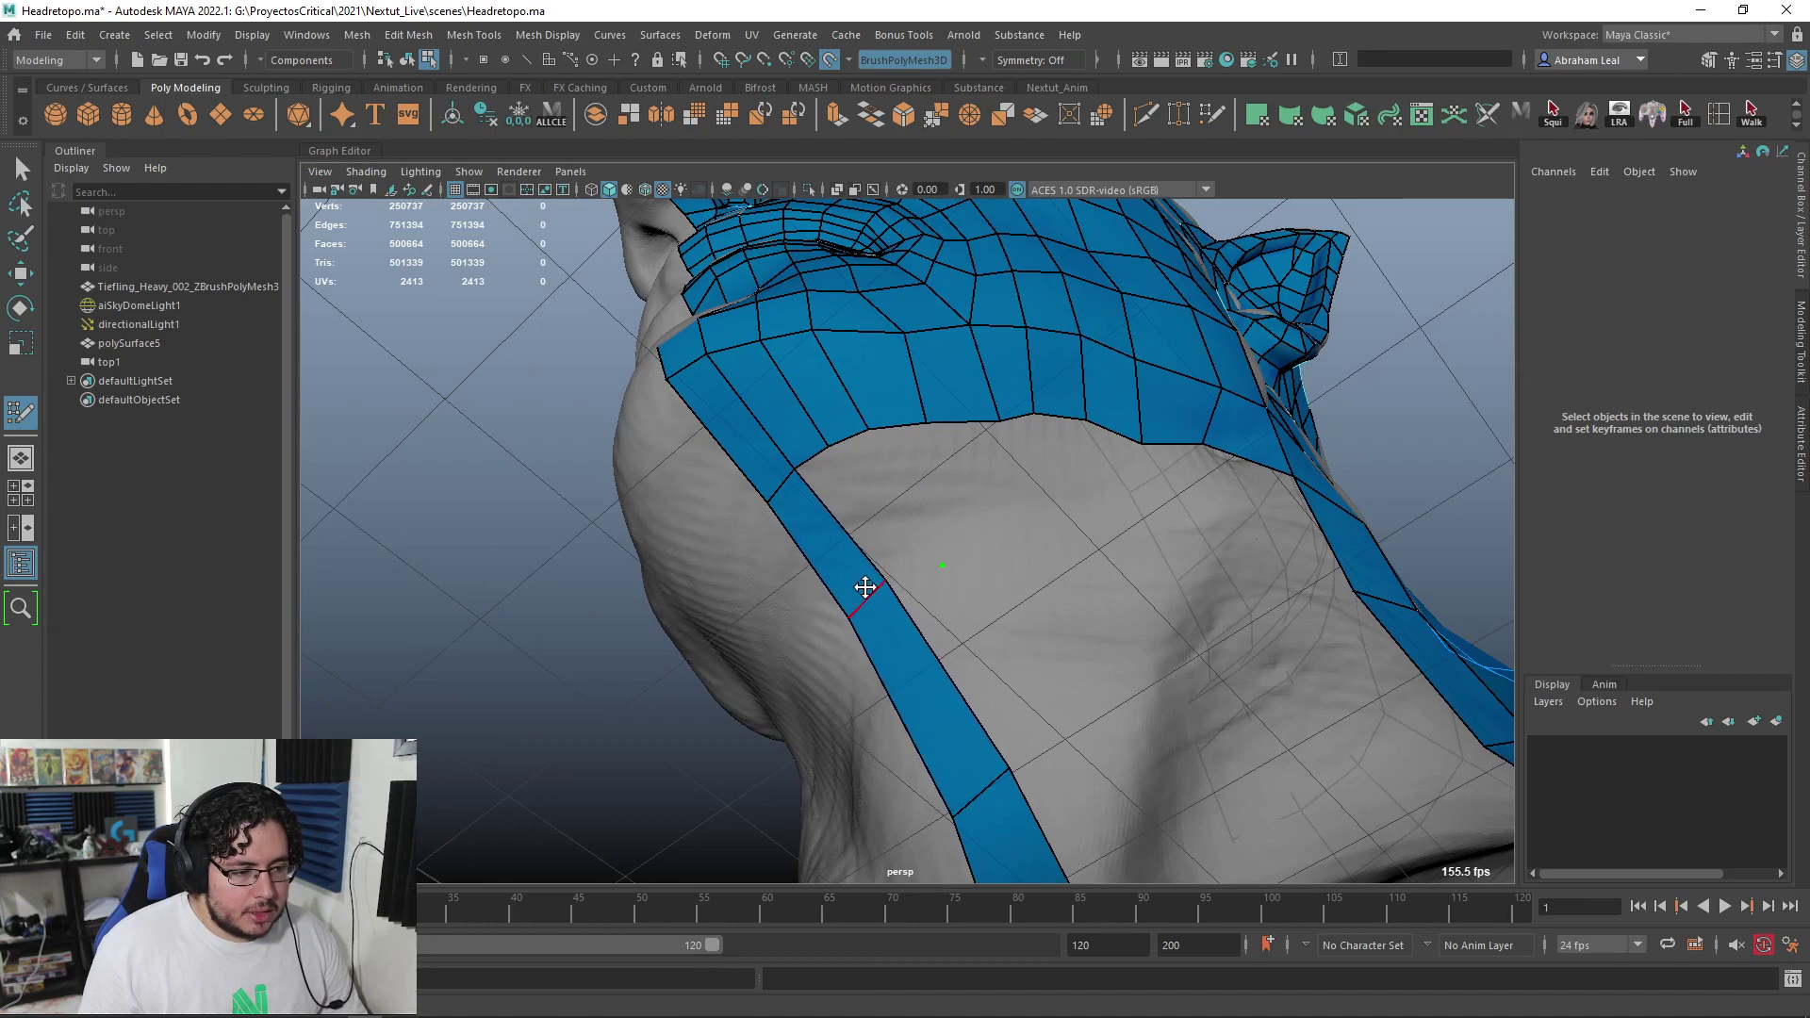
pyautogui.keyDown('shift'); pyautogui.click(924, 539); pyautogui.keyUp('shift')
pyautogui.keyDown('shift'); pyautogui.click(915, 497); pyautogui.keyUp('shift')
pyautogui.moveTo(938, 561); pyautogui.dragTo(910, 547)
pyautogui.keyDown('ctrl'); pyautogui.keyDown('shift'); pyautogui.click(901, 555); pyautogui.keyUp('shift'); pyautogui.keyUp('ctrl')
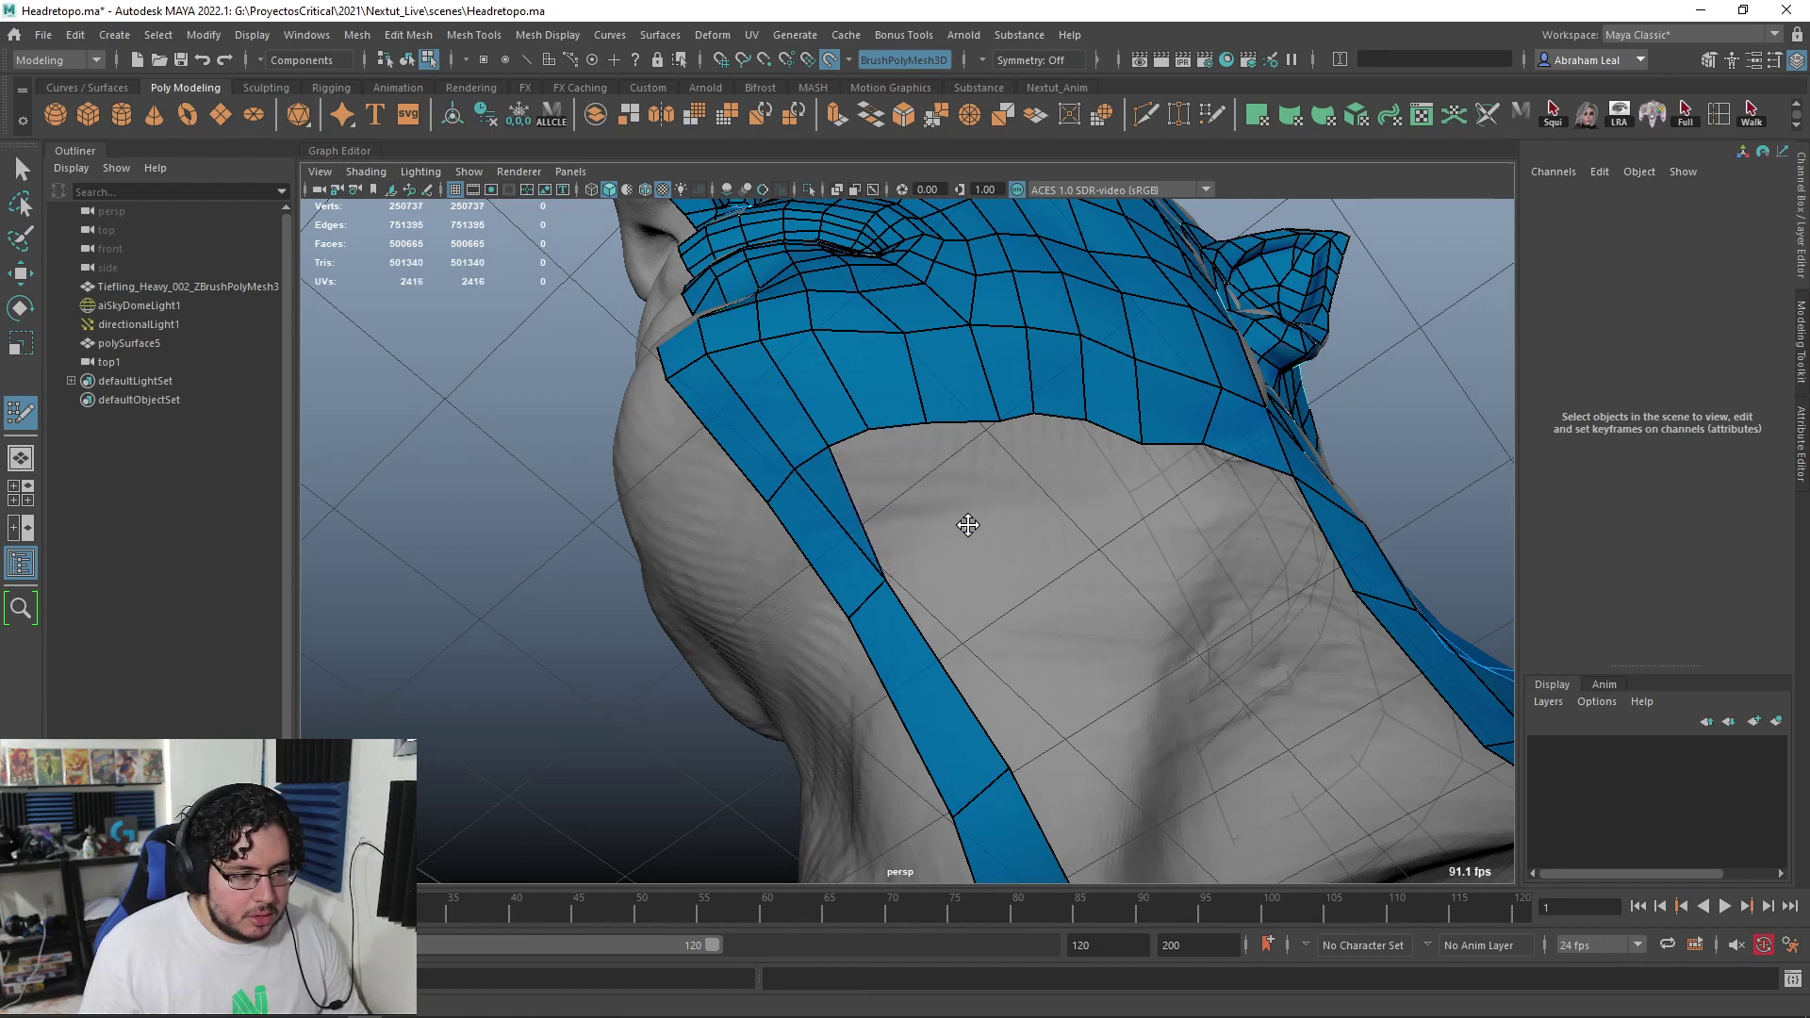
# Extend a second row of faces beneath the under-jaw row, from the throat strip toward the side of the neck
pyautogui.keyDown('shift'); pyautogui.click(920, 487); pyautogui.keyUp('shift')
pyautogui.keyDown('shift'); pyautogui.click(848, 545); pyautogui.keyUp('shift')
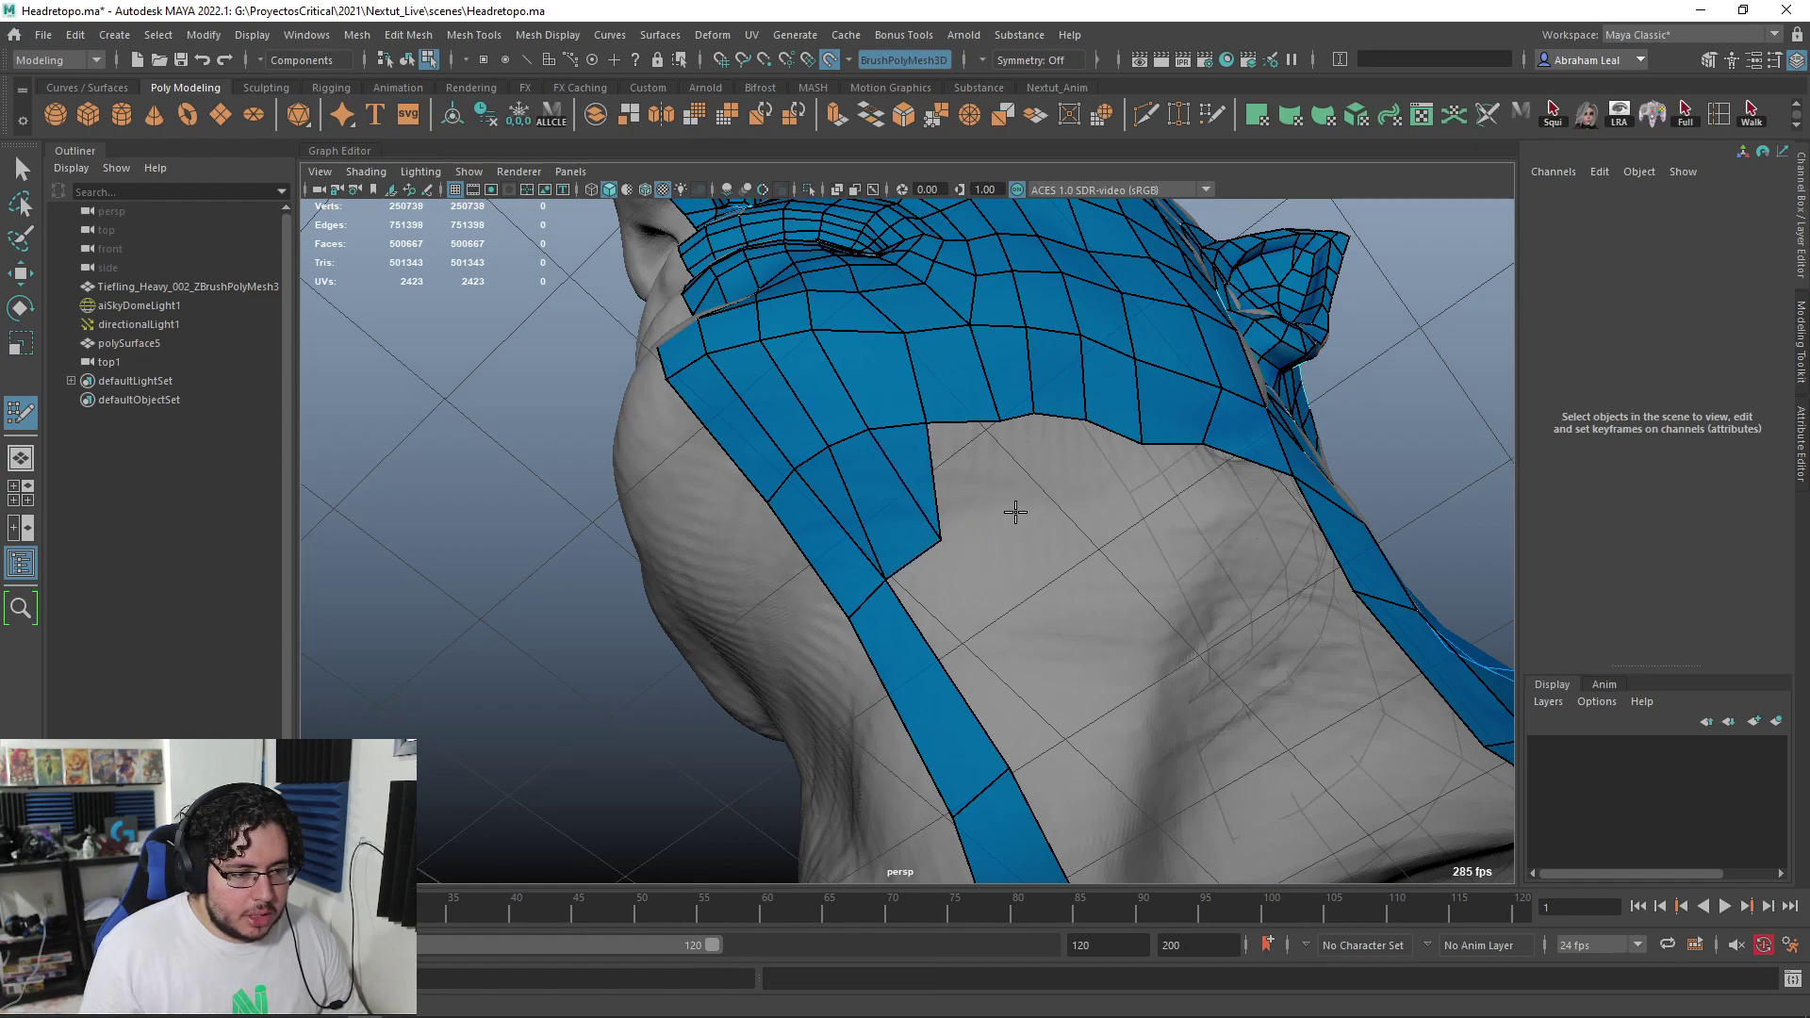
pyautogui.keyDown('shift'); pyautogui.click(1048, 501); pyautogui.keyUp('shift')
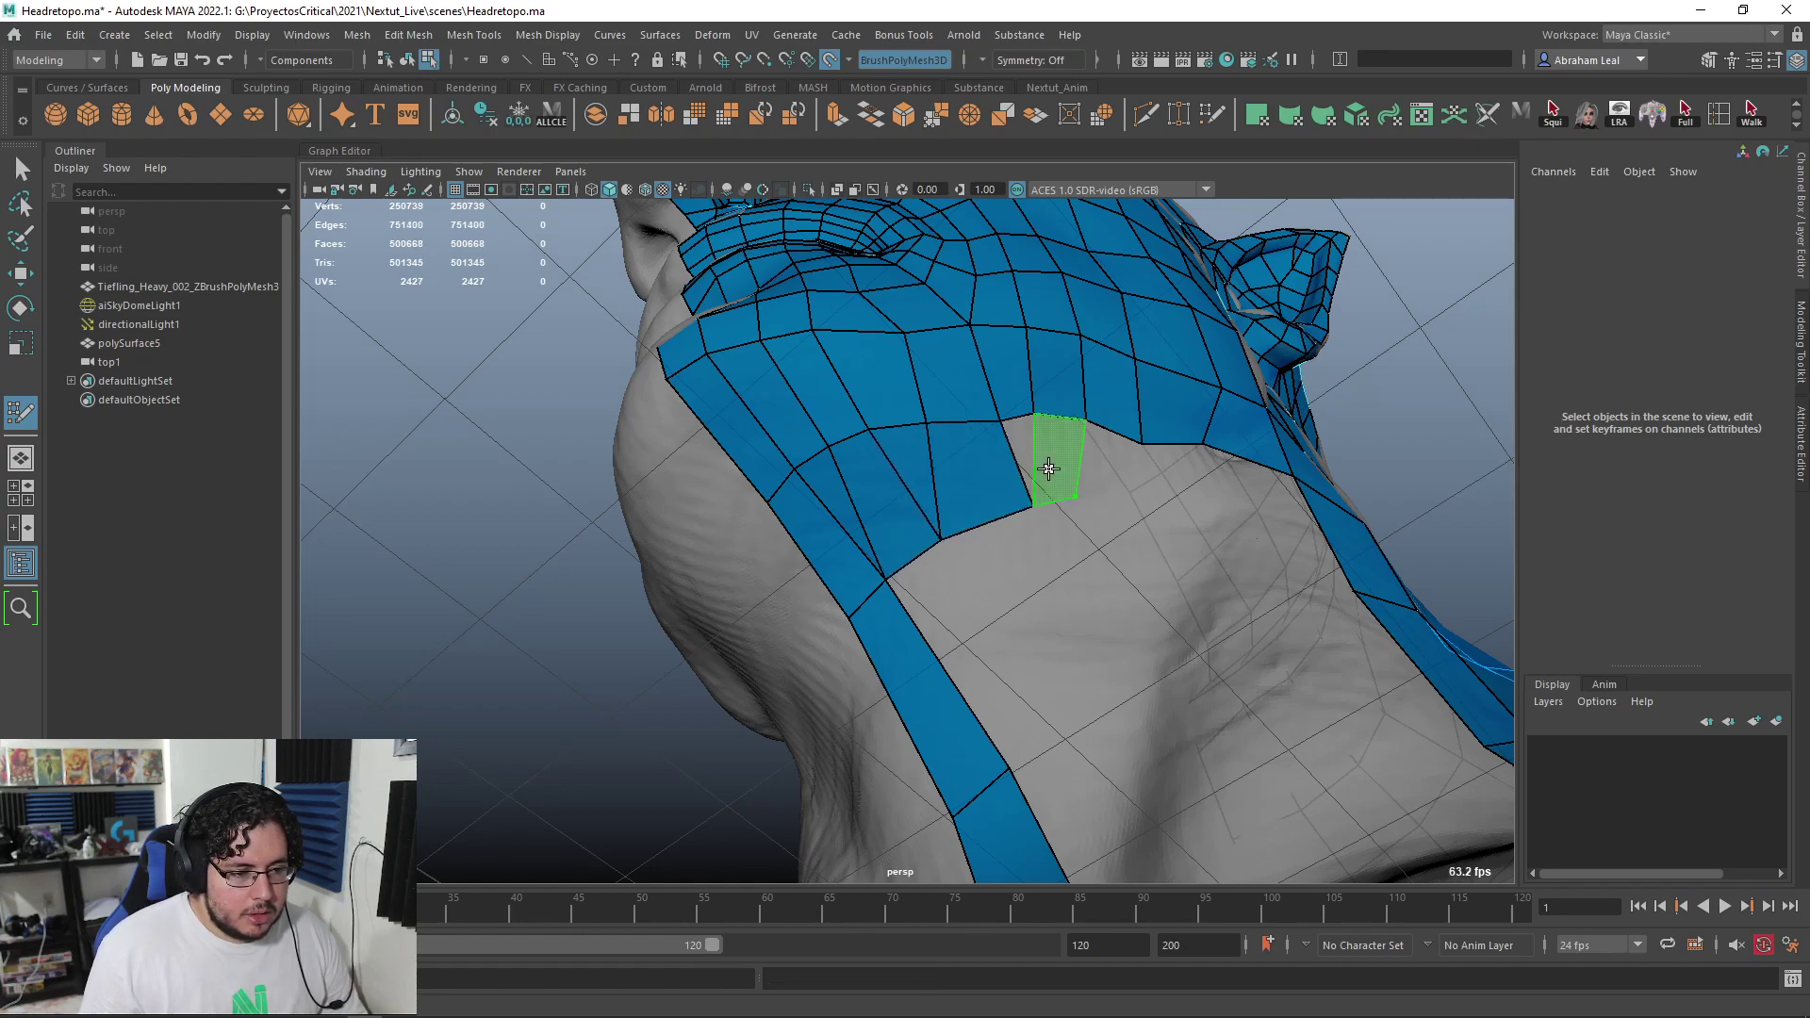
pyautogui.keyDown('shift'); pyautogui.click(1026, 447); pyautogui.keyUp('shift')
pyautogui.moveTo(1026, 447)
pyautogui.keyDown('alt'); pyautogui.mouseDown()
pyautogui.moveTo(1059, 525)
pyautogui.moveTo(1253, 371)
pyautogui.moveTo(985, 451)
pyautogui.moveTo(1119, 500)
pyautogui.moveTo(962, 501)
pyautogui.moveTo(1115, 465)
pyautogui.moveTo(1062, 455)
pyautogui.mouseUp(); pyautogui.keyUp('alt')
pyautogui.keyDown('shift'); pyautogui.click(1104, 416); pyautogui.keyUp('shift')
pyautogui.keyDown('shift'); pyautogui.click(1253, 382); pyautogui.keyUp('shift')
# Adjust the side neck mesh, insert a horizontal edge loop below the jaw, and fill the remaining gap beside it
pyautogui.keyDown('alt'); pyautogui.moveTo(1172, 433); pyautogui.dragTo(978, 461); pyautogui.keyUp('alt')
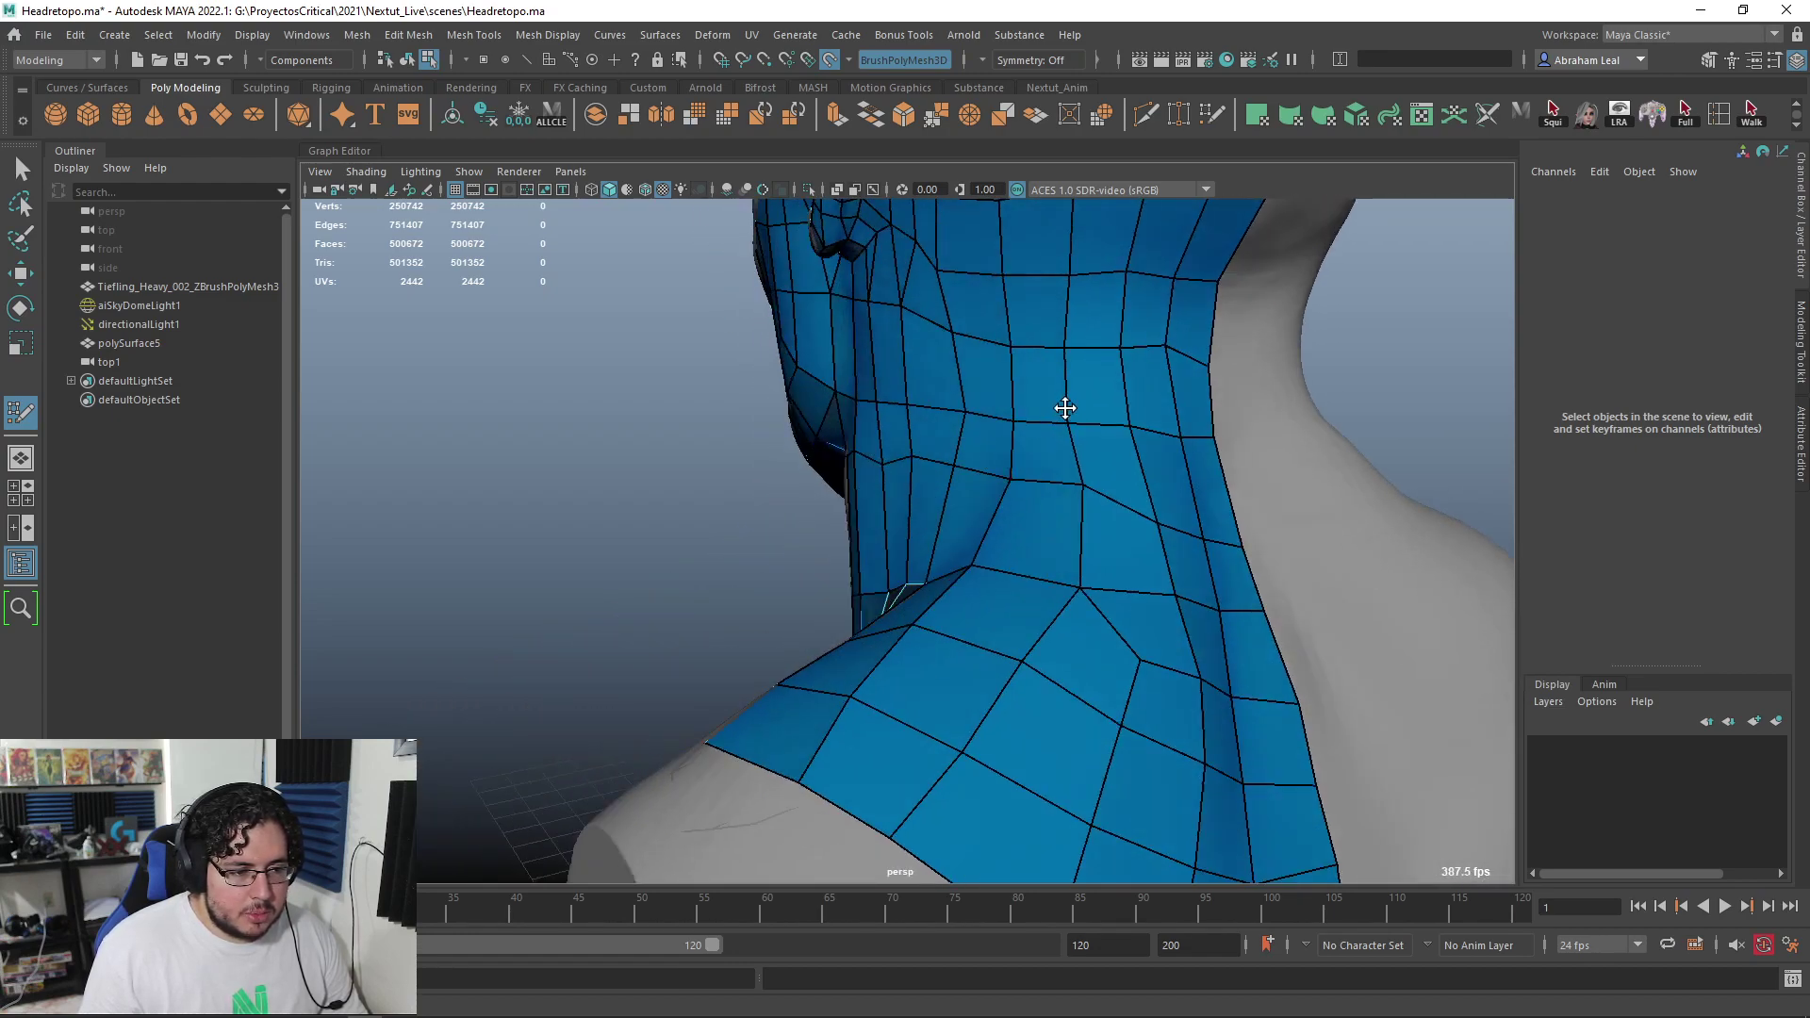
pyautogui.moveTo(1167, 528)
pyautogui.mouseDown()
pyautogui.moveTo(1212, 529)
pyautogui.moveTo(1211, 508)
pyautogui.mouseUp()
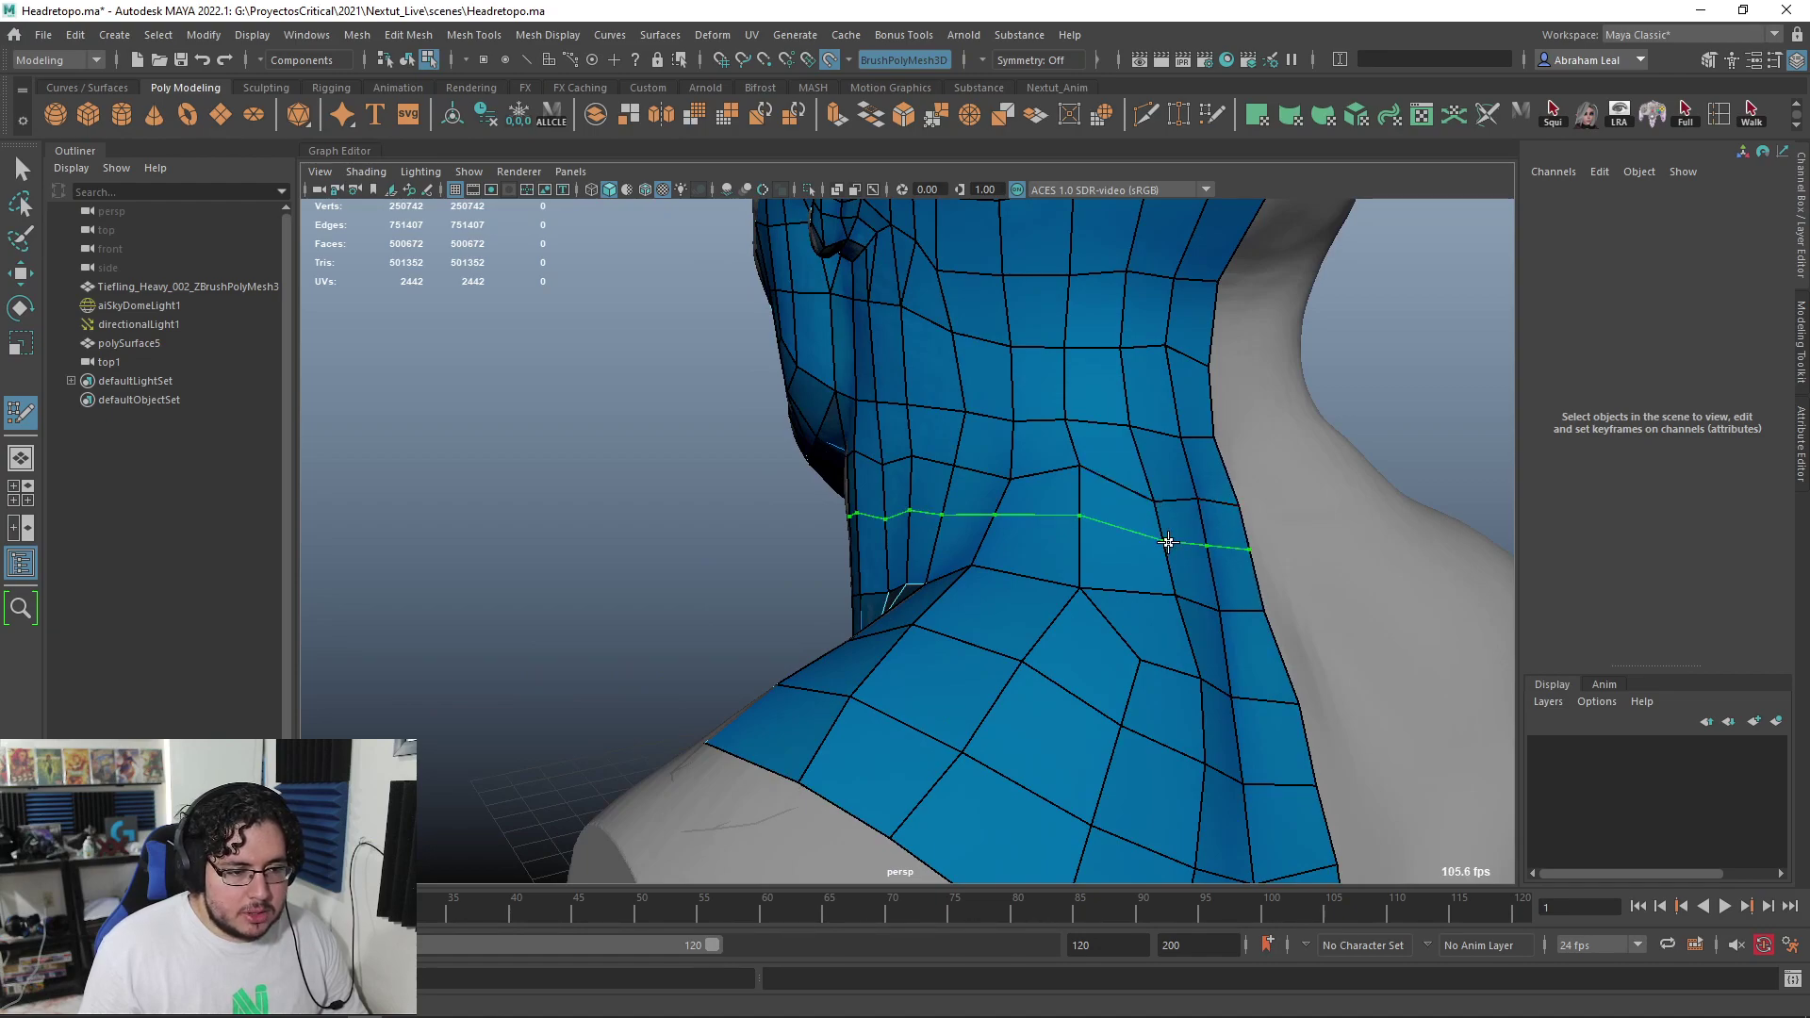
pyautogui.keyDown('ctrl'); pyautogui.click(927, 573); pyautogui.keyUp('ctrl')
pyautogui.keyDown('alt'); pyautogui.moveTo(928, 573); pyautogui.dragTo(1002, 537); pyautogui.keyUp('alt')
pyautogui.keyDown('shift'); pyautogui.click(940, 657); pyautogui.keyUp('shift')
pyautogui.keyDown('alt'); pyautogui.moveTo(940, 657); pyautogui.dragTo(1015, 698); pyautogui.keyUp('alt')
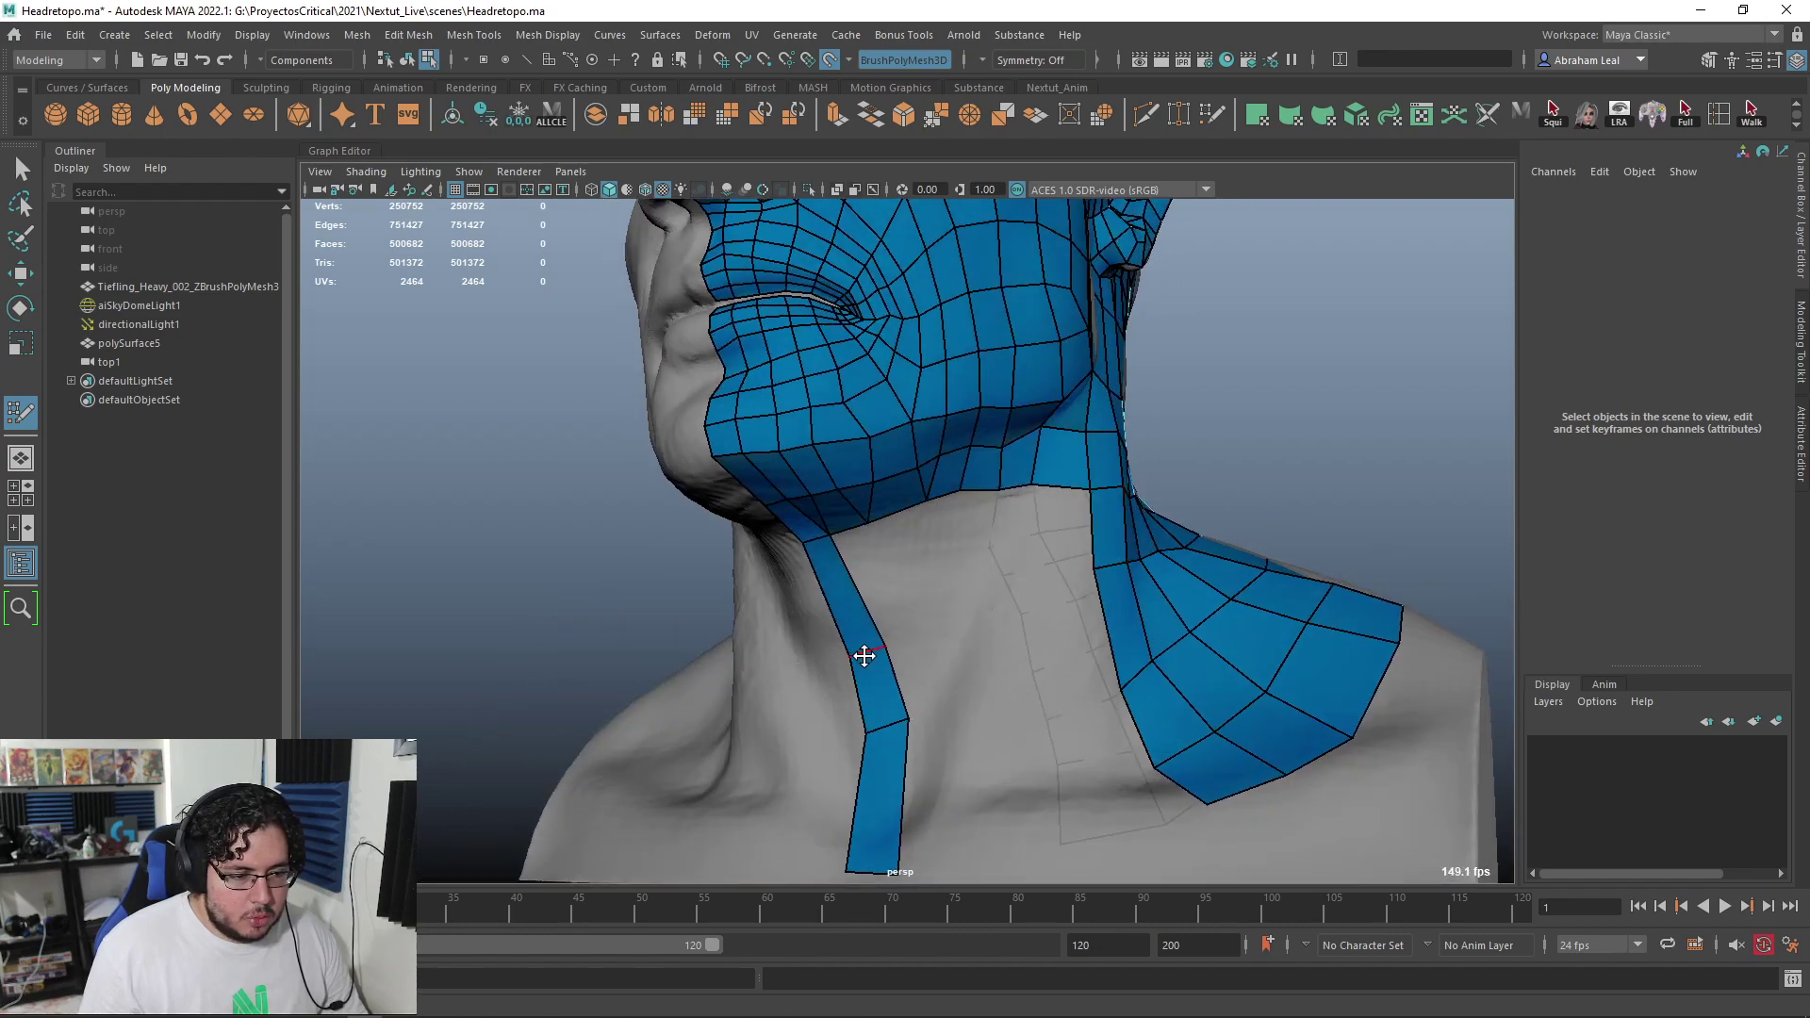
# Shift the throat strip's lower cross edge upward and insert another edge loop across the strip's bottom face
pyautogui.moveTo(908, 728); pyautogui.dragTo(878, 685)
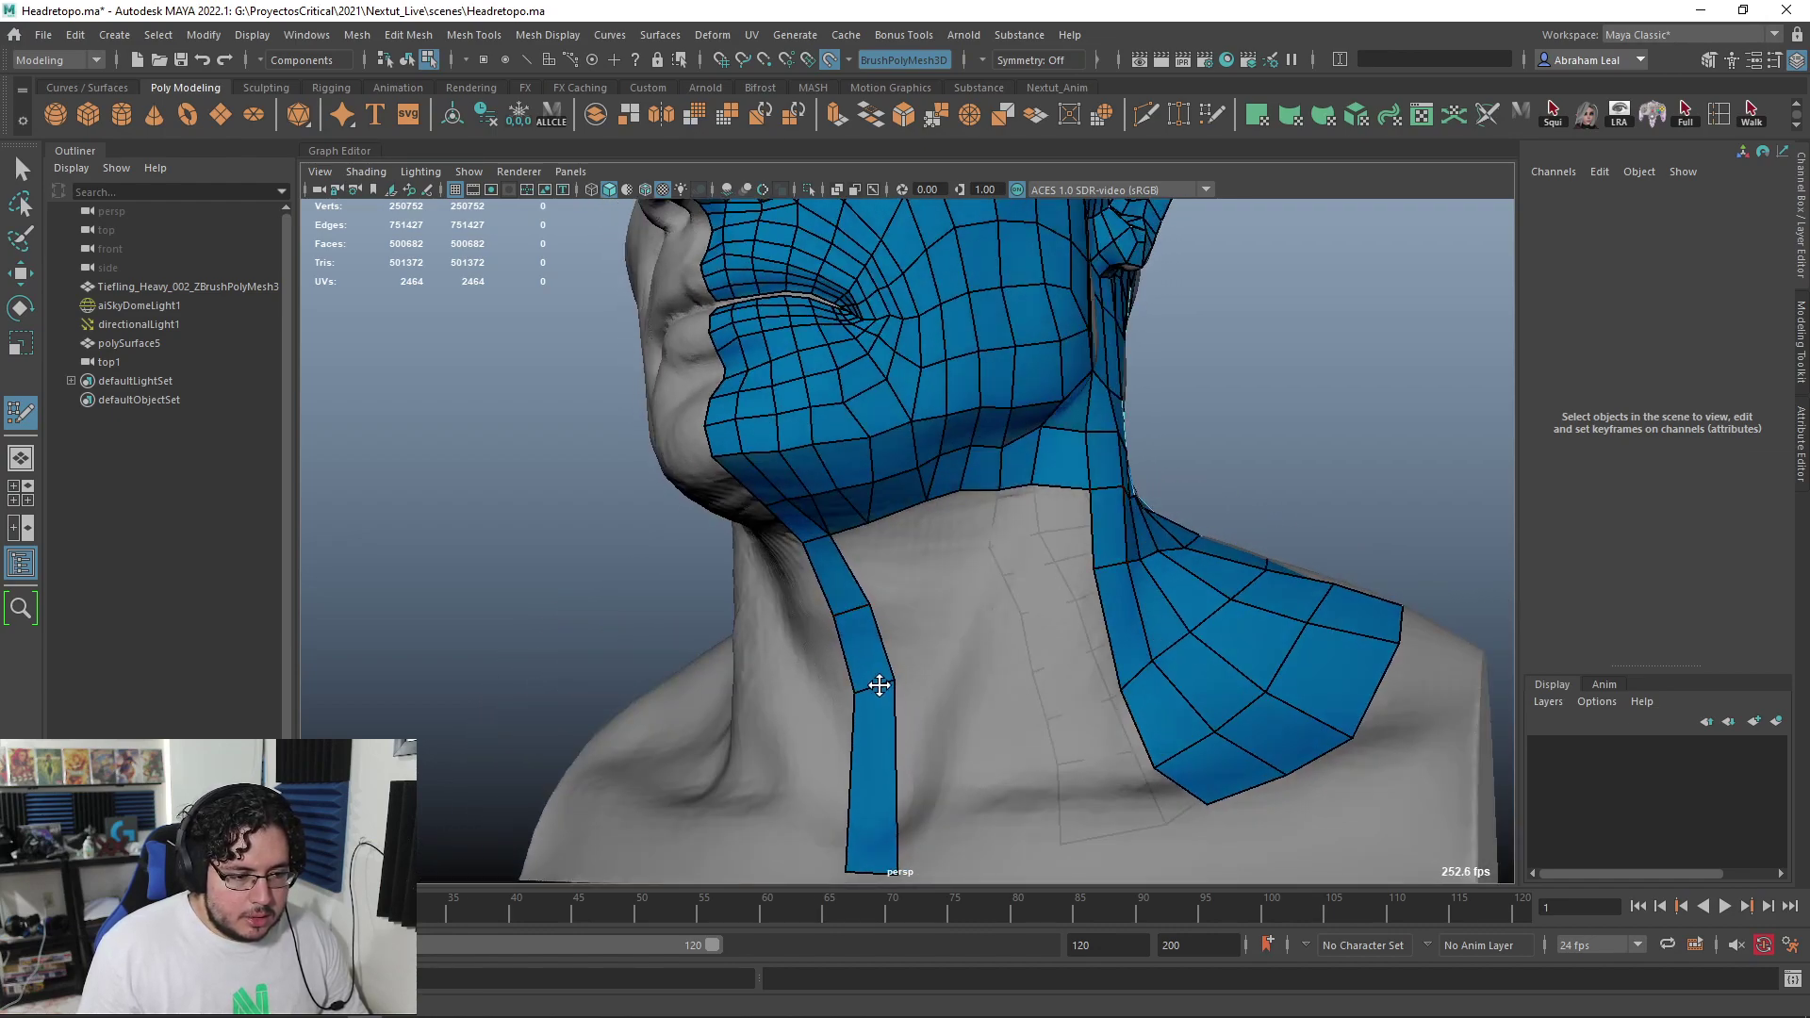
pyautogui.keyDown('ctrl'); pyautogui.click(885, 779); pyautogui.keyUp('ctrl')
pyautogui.keyDown('alt'); pyautogui.moveTo(988, 752); pyautogui.dragTo(999, 802); pyautogui.keyUp('alt')
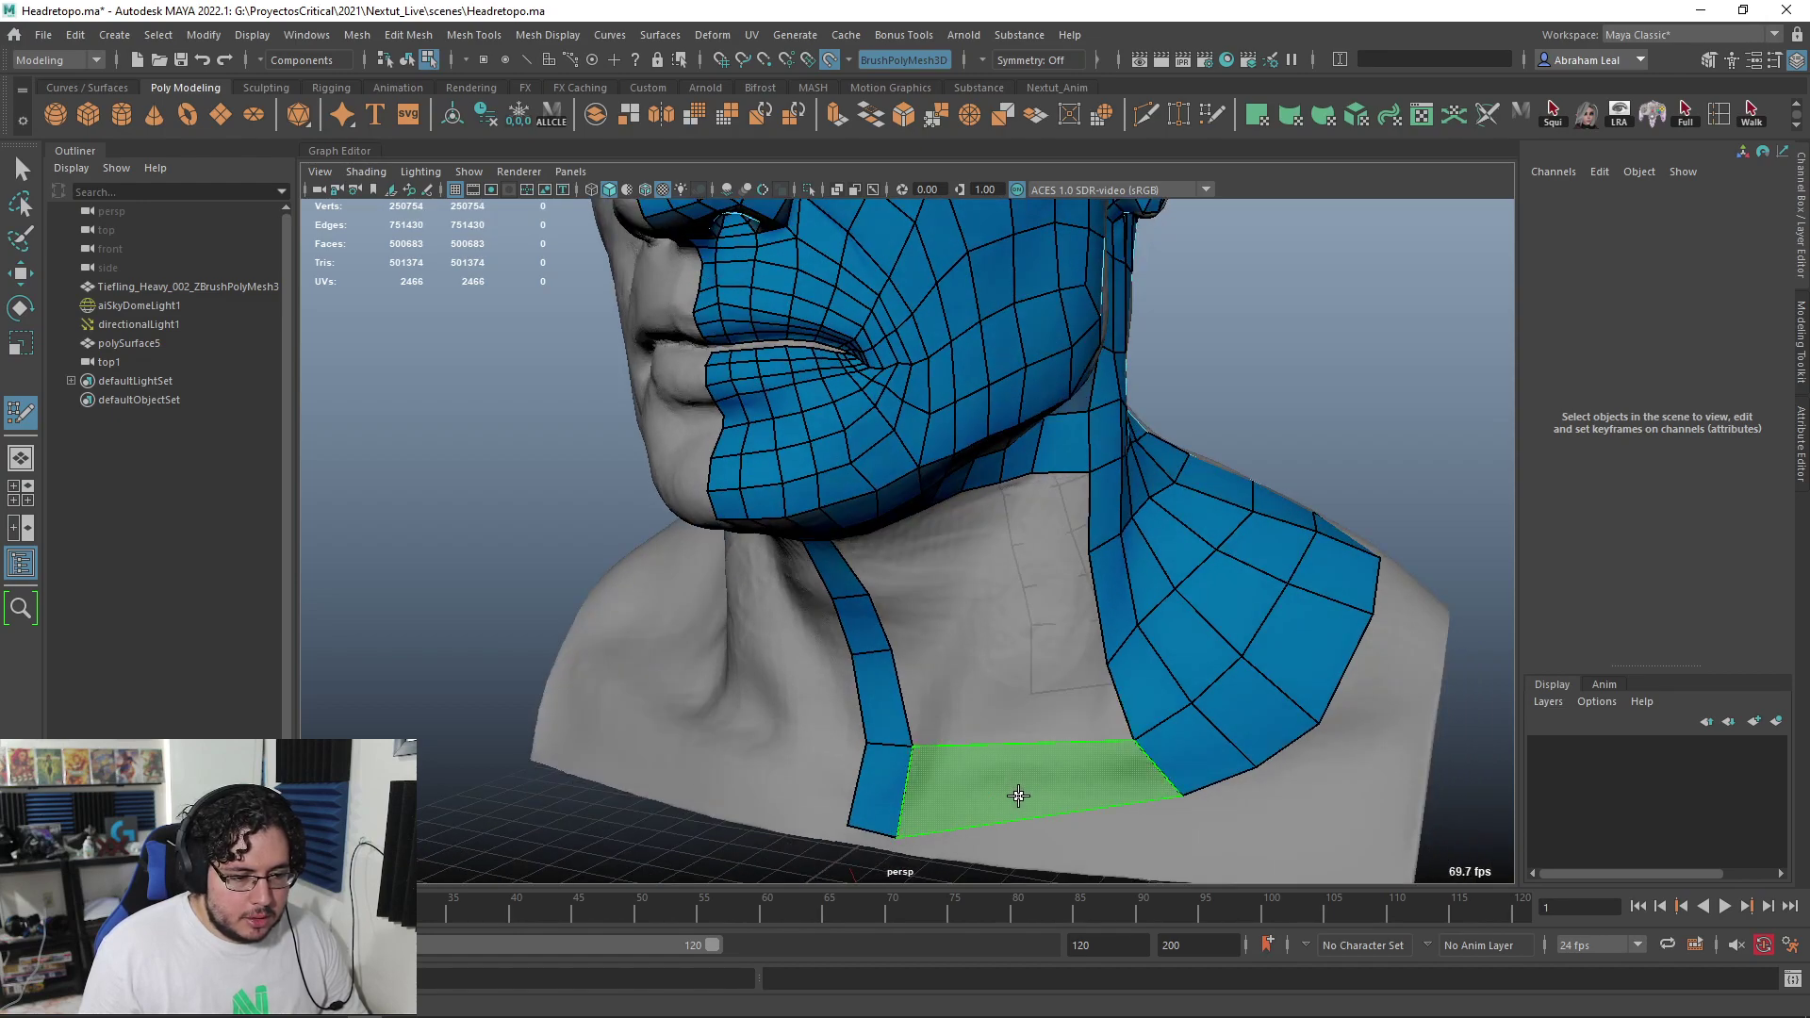
# Bridge the throat strip to the shoulder mesh with three wide stacked quads across the front of the neck
pyautogui.keyDown('shift'); pyautogui.click(1019, 715); pyautogui.keyUp('shift')
pyautogui.keyDown('shift'); pyautogui.click(1012, 705); pyautogui.keyUp('shift')
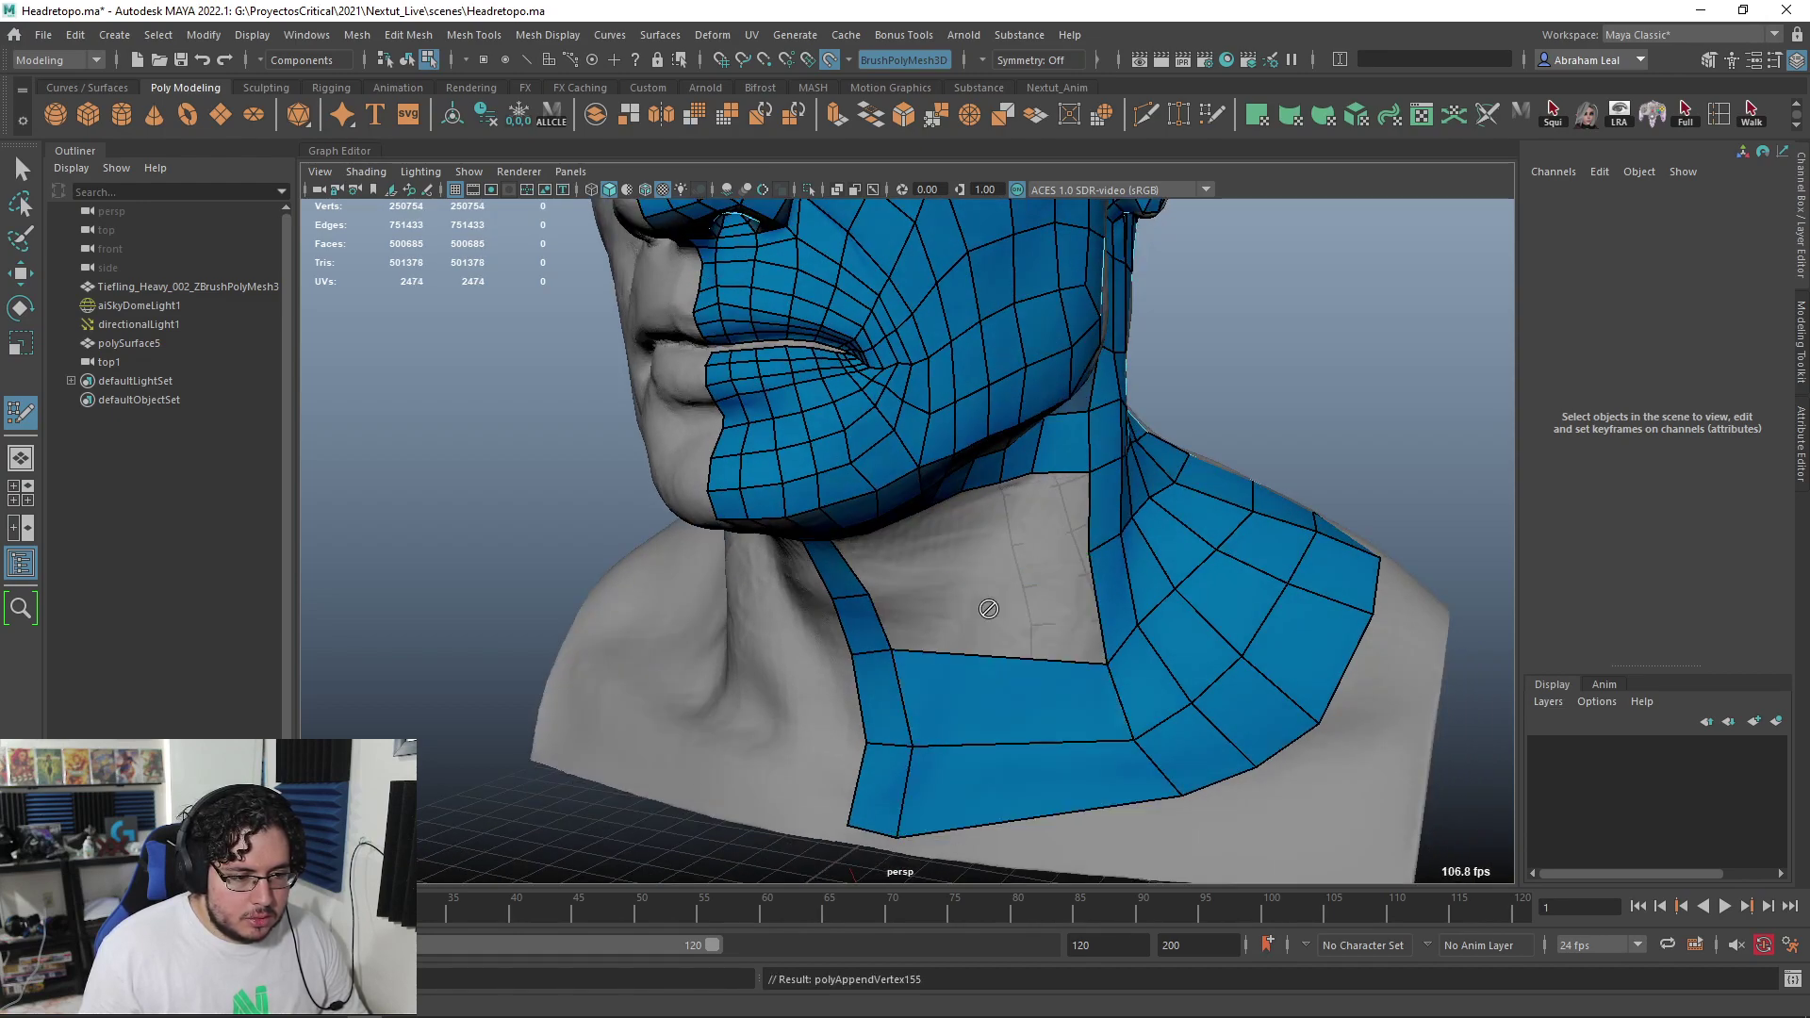
pyautogui.keyDown('shift'); pyautogui.click(998, 634); pyautogui.keyUp('shift')
# Divide the wide front neck quads with four vertical edge loops lined up with the under-jaw faces
pyautogui.keyDown('alt'); pyautogui.moveTo(999, 634); pyautogui.dragTo(1066, 585); pyautogui.keyUp('alt')
pyautogui.keyDown('ctrl'); pyautogui.click(1084, 582); pyautogui.keyUp('ctrl')
pyautogui.keyDown('ctrl'); pyautogui.click(1032, 594); pyautogui.keyUp('ctrl')
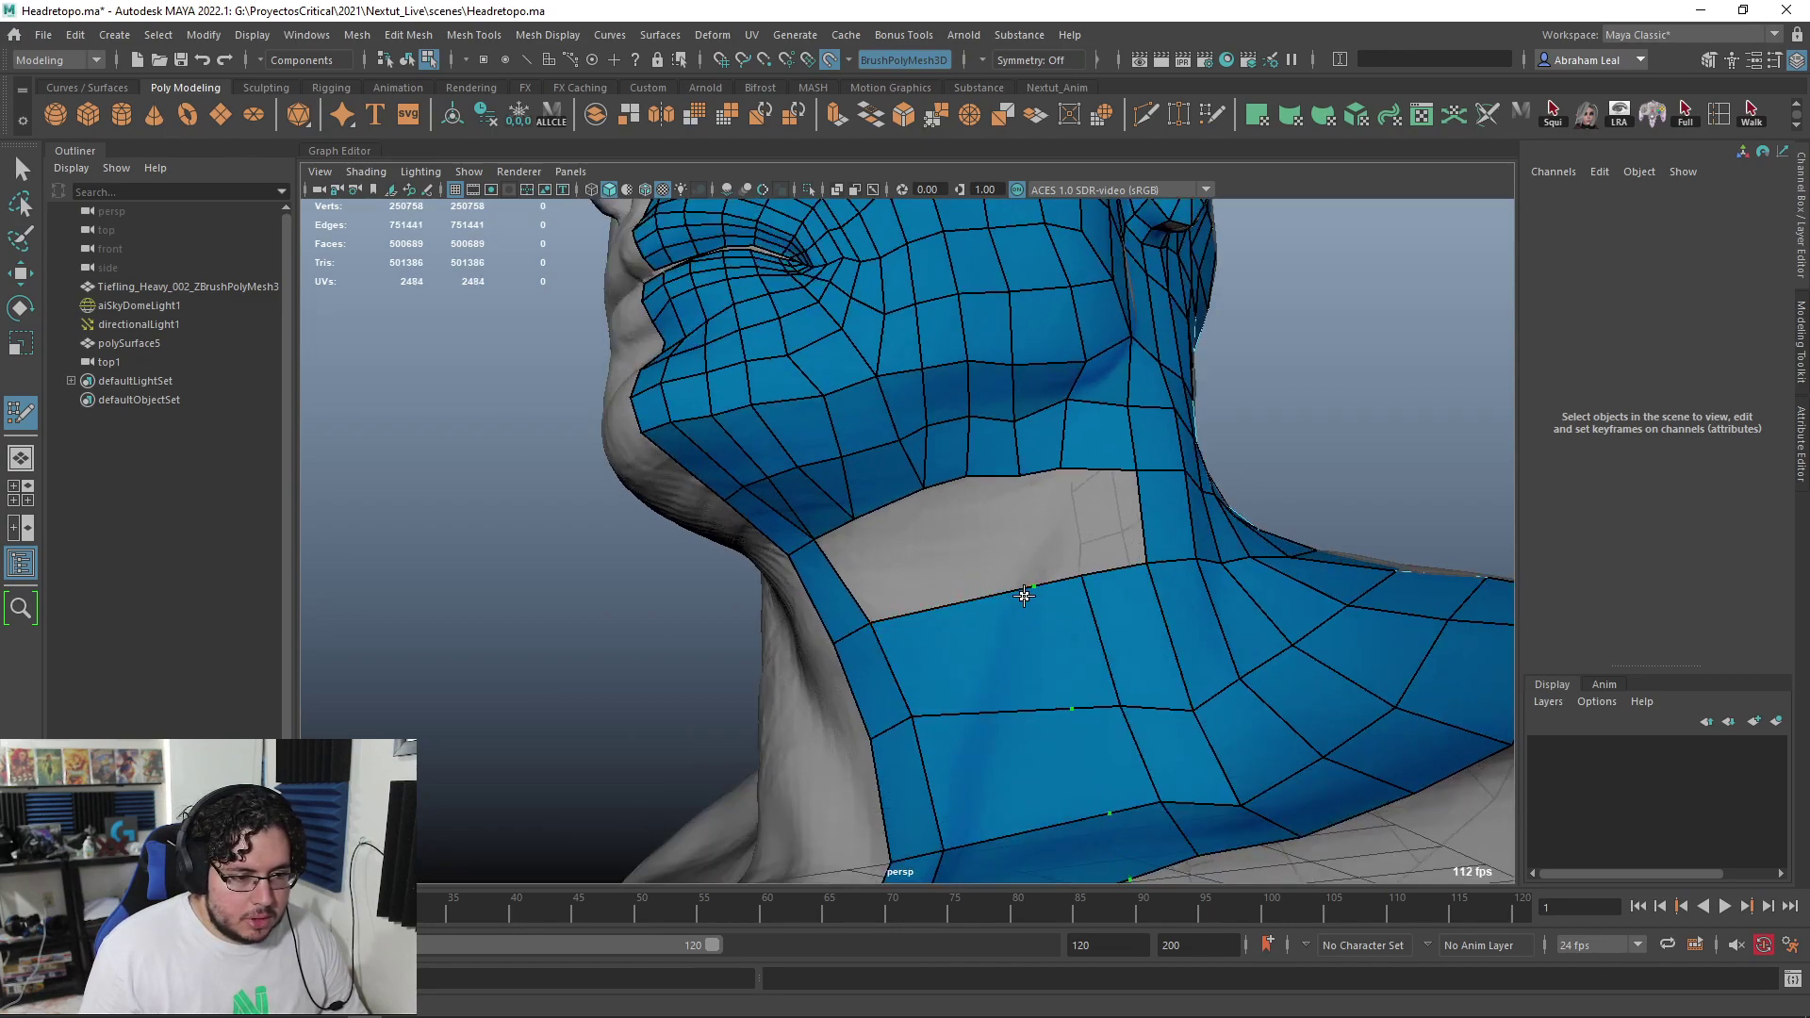
pyautogui.keyDown('ctrl'); pyautogui.click(912, 622); pyautogui.keyUp('ctrl')
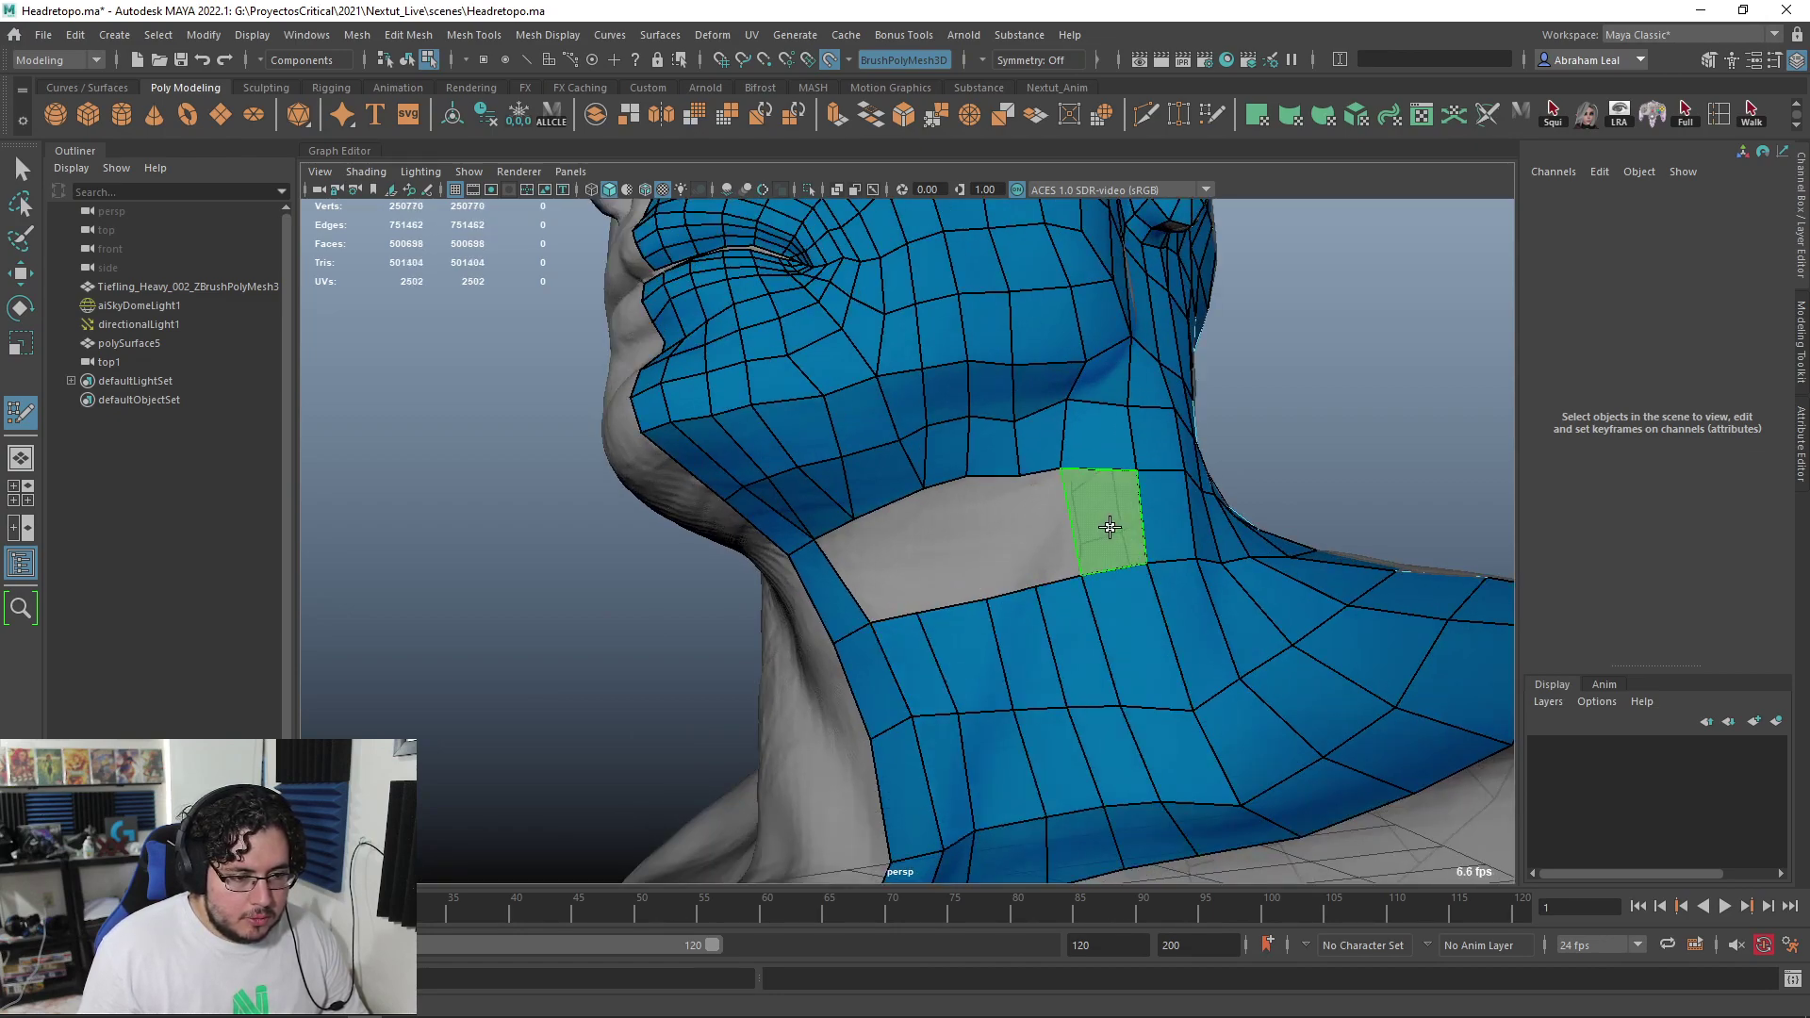
# Close the open band between the under-jaw row and the neck mesh with five quads and one triangle
pyautogui.keyDown('shift'); pyautogui.click(1099, 524); pyautogui.keyUp('shift')
pyautogui.keyDown('shift'); pyautogui.click(1048, 530); pyautogui.keyUp('shift')
pyautogui.keyDown('shift'); pyautogui.click(998, 545); pyautogui.keyUp('shift')
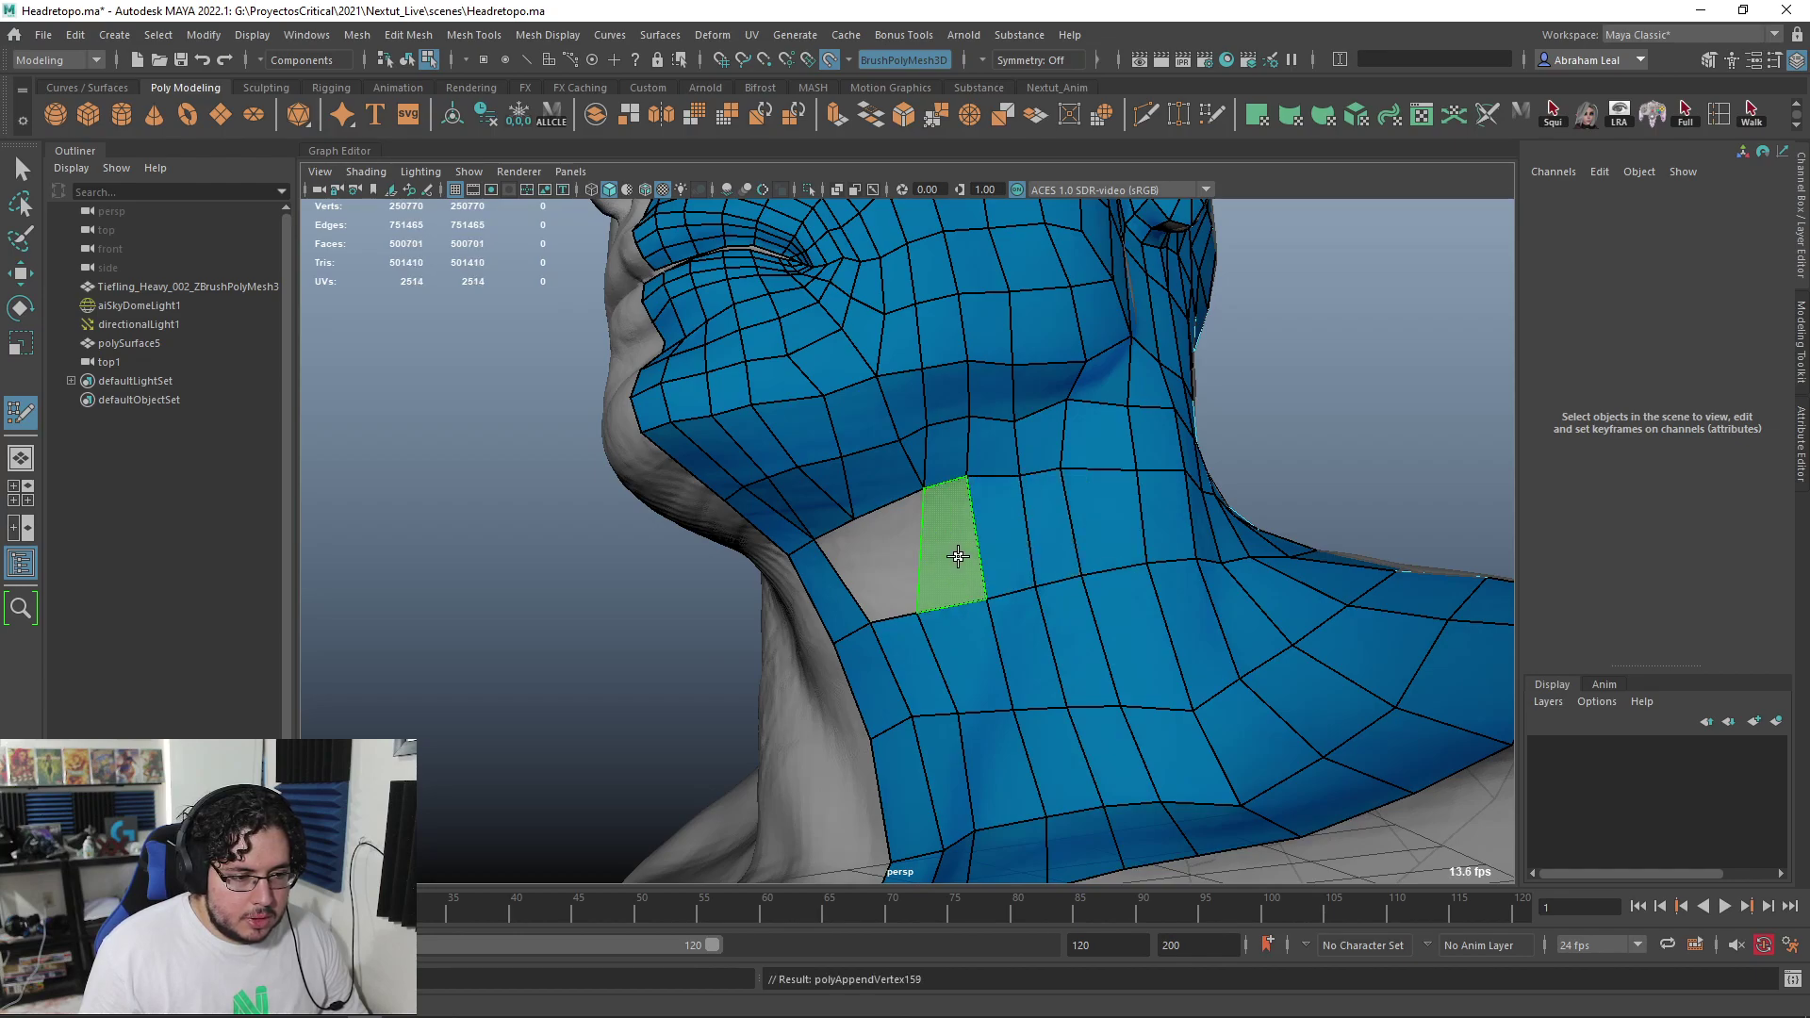
pyautogui.keyDown('shift'); pyautogui.click(918, 570); pyautogui.keyUp('shift')
pyautogui.keyDown('alt'); pyautogui.moveTo(918, 570); pyautogui.dragTo(878, 565); pyautogui.keyUp('alt')
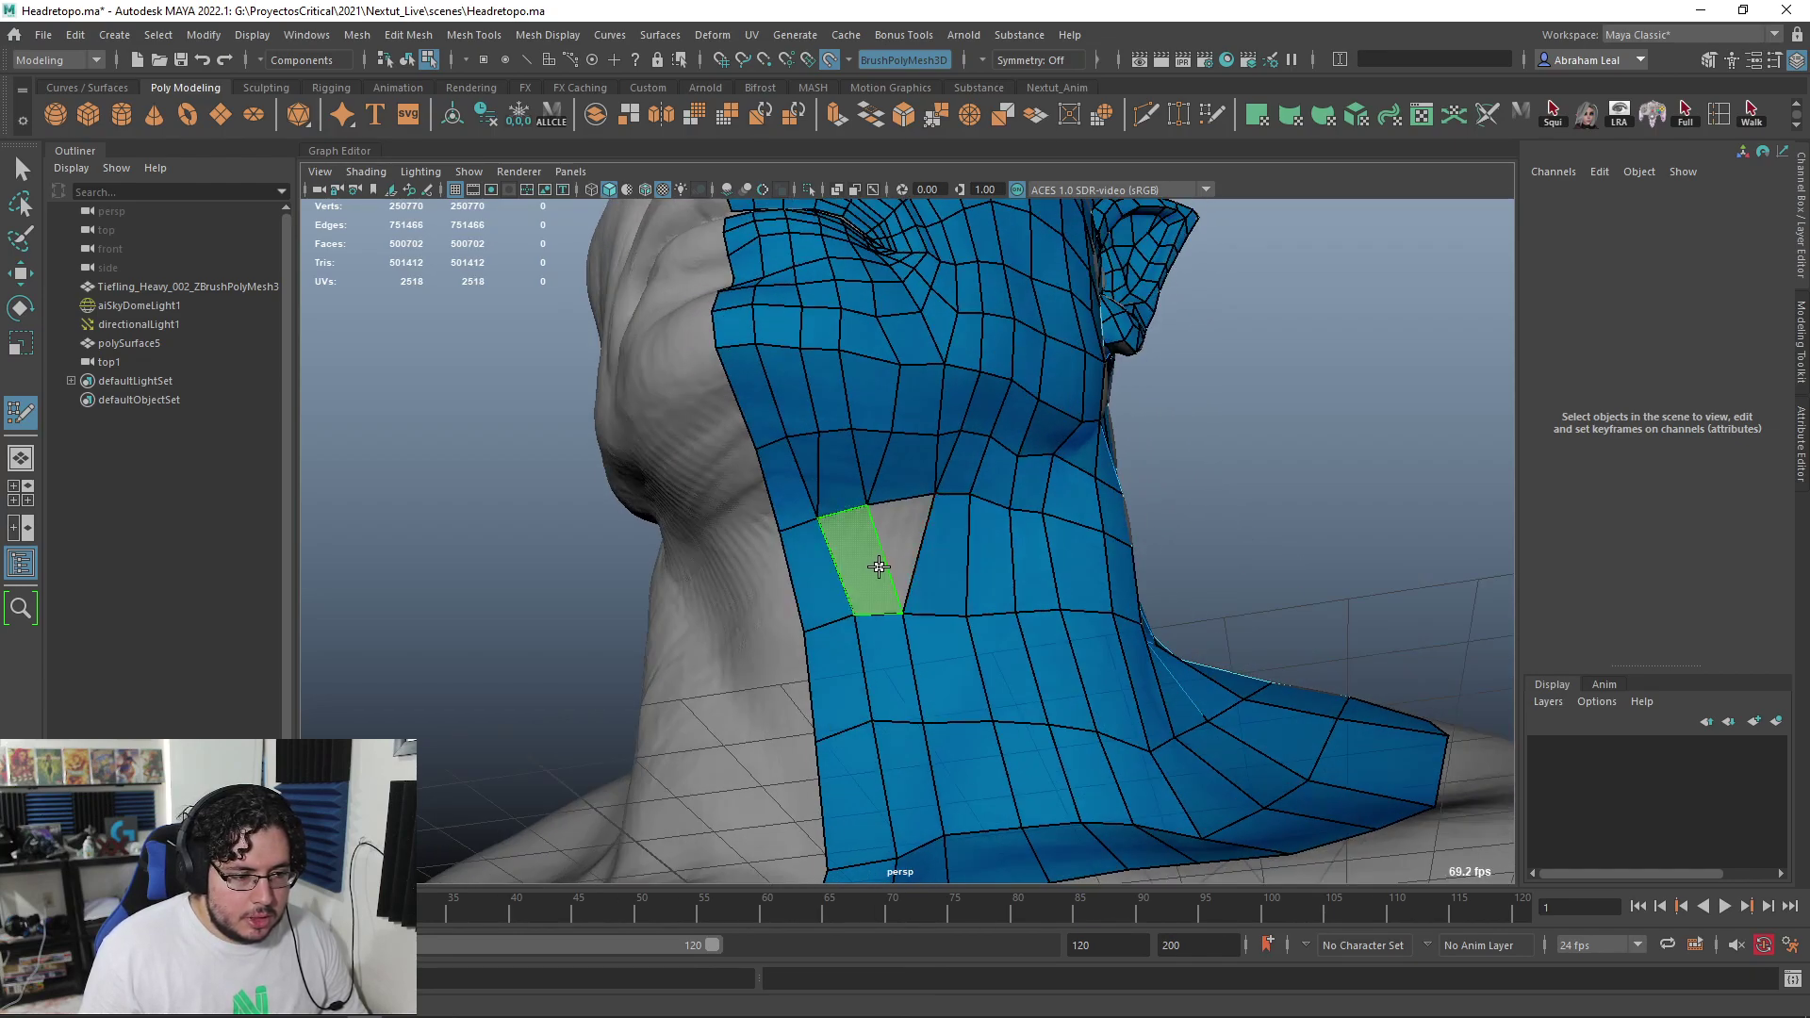
pyautogui.keyDown('shift'); pyautogui.click(878, 566); pyautogui.keyUp('shift')
pyautogui.keyDown('shift'); pyautogui.click(910, 552); pyautogui.keyUp('shift')
# Relax the retopologized mesh over the front of the neck, under the jaw and along the side of the neck
pyautogui.moveTo(986, 614)
pyautogui.keyDown('alt'); pyautogui.mouseDown()
pyautogui.moveTo(788, 688)
pyautogui.moveTo(1015, 551)
pyautogui.moveTo(965, 574)
pyautogui.moveTo(965, 630)
pyautogui.moveTo(864, 659)
pyautogui.moveTo(865, 698)
pyautogui.moveTo(1071, 538)
pyautogui.moveTo(925, 796)
pyautogui.mouseUp(); pyautogui.keyUp('alt')
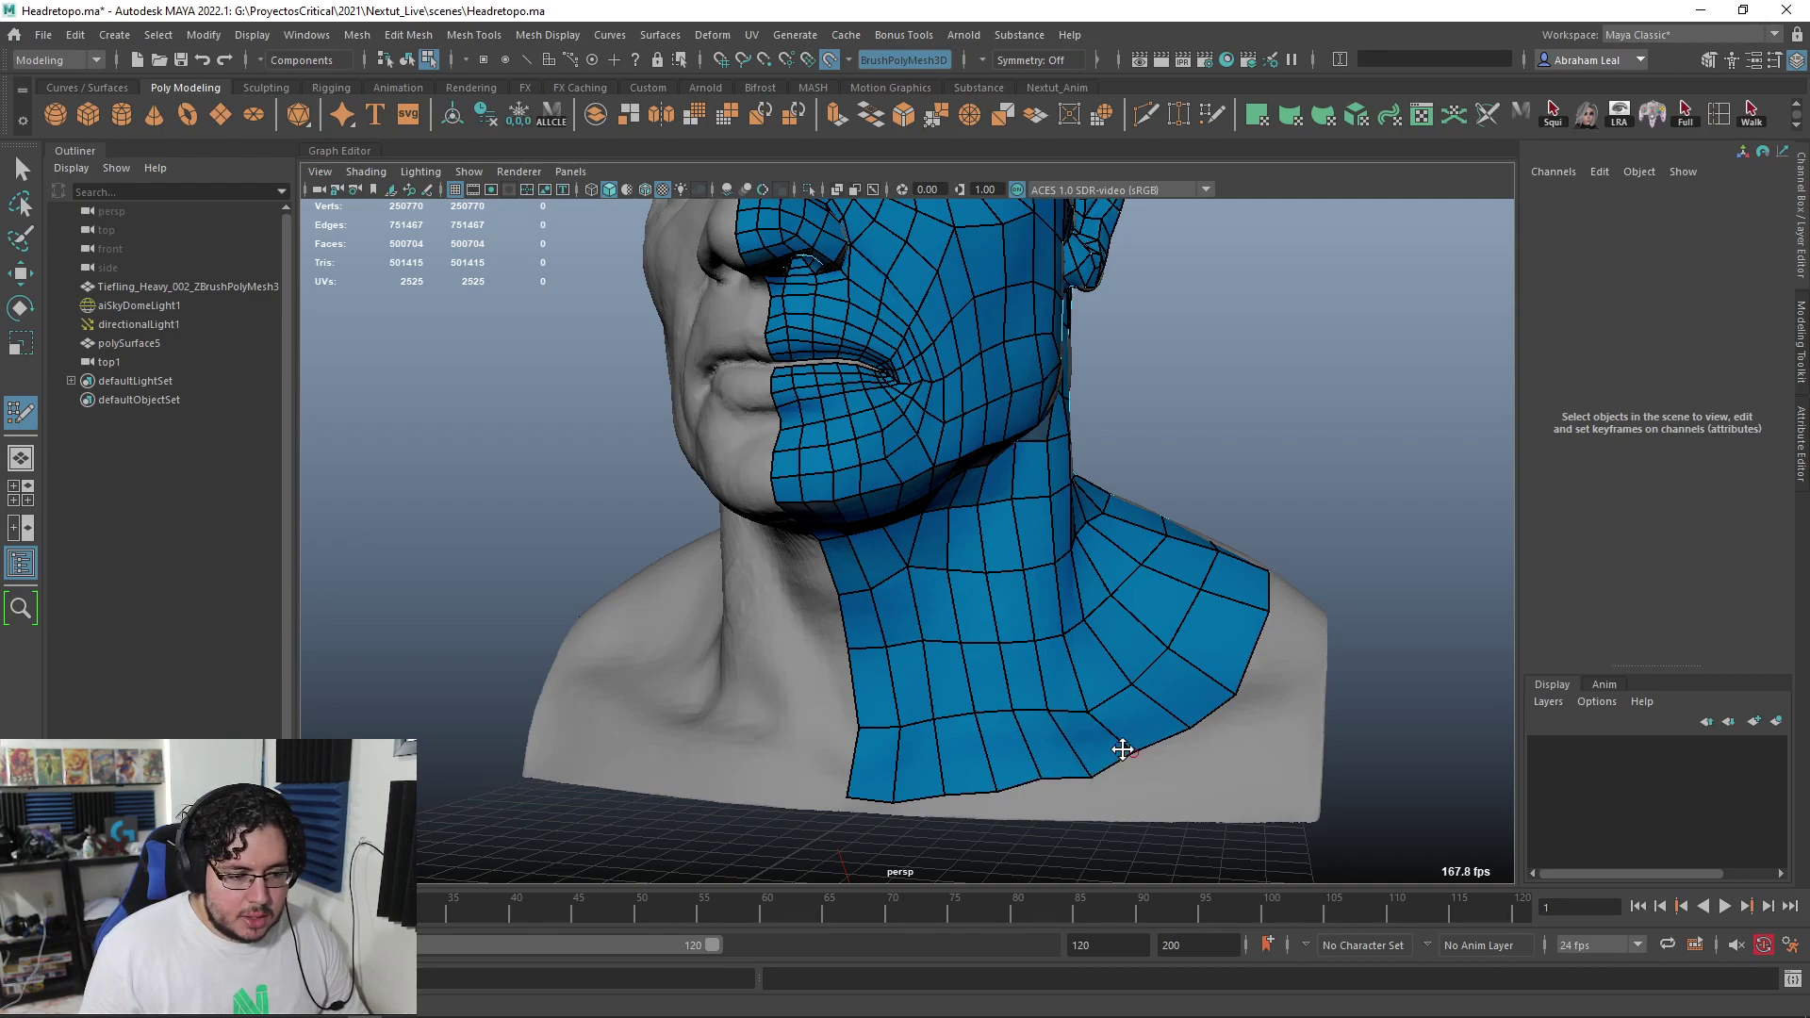
pyautogui.moveTo(1014, 773)
pyautogui.keyDown('shift'); pyautogui.mouseDown()
pyautogui.moveTo(1034, 598)
pyautogui.moveTo(1006, 642)
pyautogui.moveTo(1020, 530)
pyautogui.moveTo(958, 462)
pyautogui.mouseUp(); pyautogui.keyUp('shift')
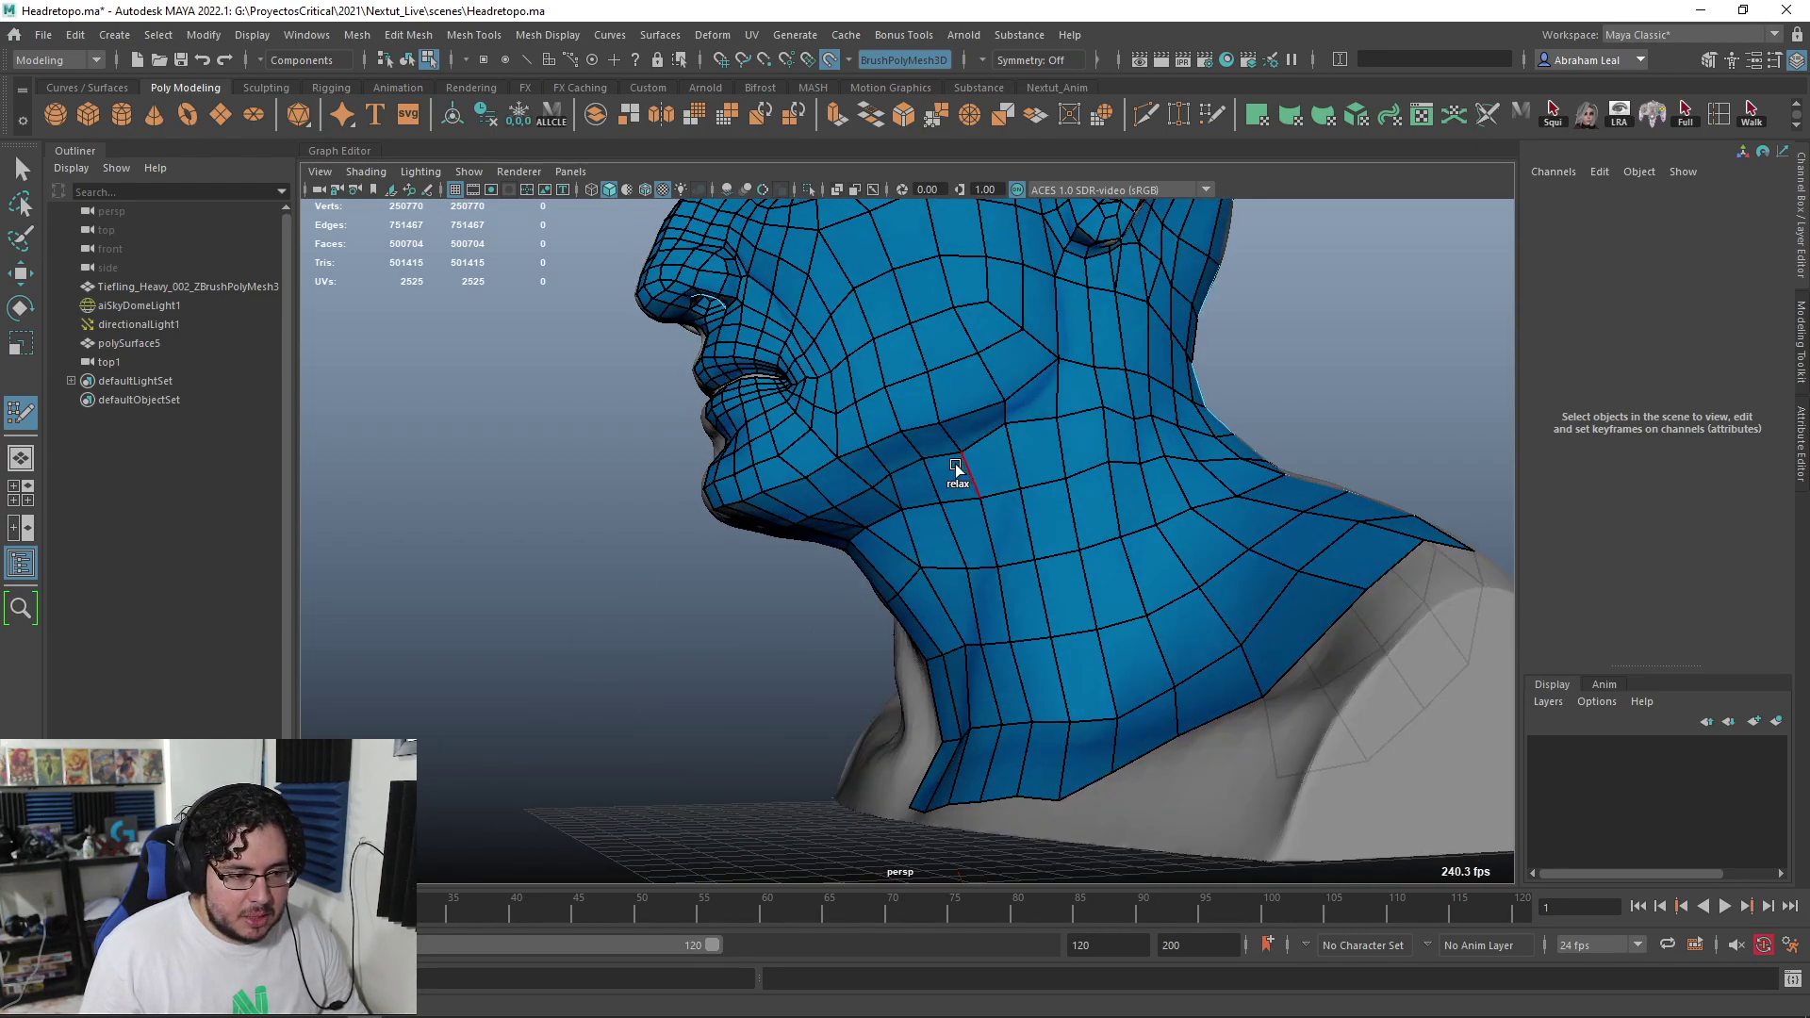
pyautogui.moveTo(1108, 465)
pyautogui.keyDown('shift'); pyautogui.mouseDown()
pyautogui.moveTo(1176, 594)
pyautogui.moveTo(1018, 651)
pyautogui.moveTo(1186, 440)
pyautogui.moveTo(1074, 406)
pyautogui.mouseUp(); pyautogui.keyUp('shift')
pyautogui.moveTo(1358, 509)
pyautogui.keyDown('alt'); pyautogui.mouseDown()
pyautogui.moveTo(1208, 566)
pyautogui.moveTo(1056, 554)
pyautogui.mouseUp(); pyautogui.keyUp('alt')
pyautogui.moveTo(1056, 555)
pyautogui.keyDown('shift'); pyautogui.mouseDown()
pyautogui.moveTo(972, 696)
pyautogui.moveTo(1094, 499)
pyautogui.mouseUp(); pyautogui.keyUp('shift')
pyautogui.moveTo(1093, 500)
pyautogui.keyDown('alt'); pyautogui.mouseDown(button='right')
pyautogui.moveTo(937, 477)
pyautogui.moveTo(908, 391)
pyautogui.mouseUp(button='right'); pyautogui.keyUp('alt')
pyautogui.moveTo(980, 411)
pyautogui.keyDown('alt'); pyautogui.mouseDown()
pyautogui.moveTo(944, 463)
pyautogui.moveTo(1244, 462)
pyautogui.mouseUp(); pyautogui.keyUp('alt')
pyautogui.keyDown('alt'); pyautogui.moveTo(1053, 325); pyautogui.dragTo(1053, 555, button='middle'); pyautogui.keyUp('alt')
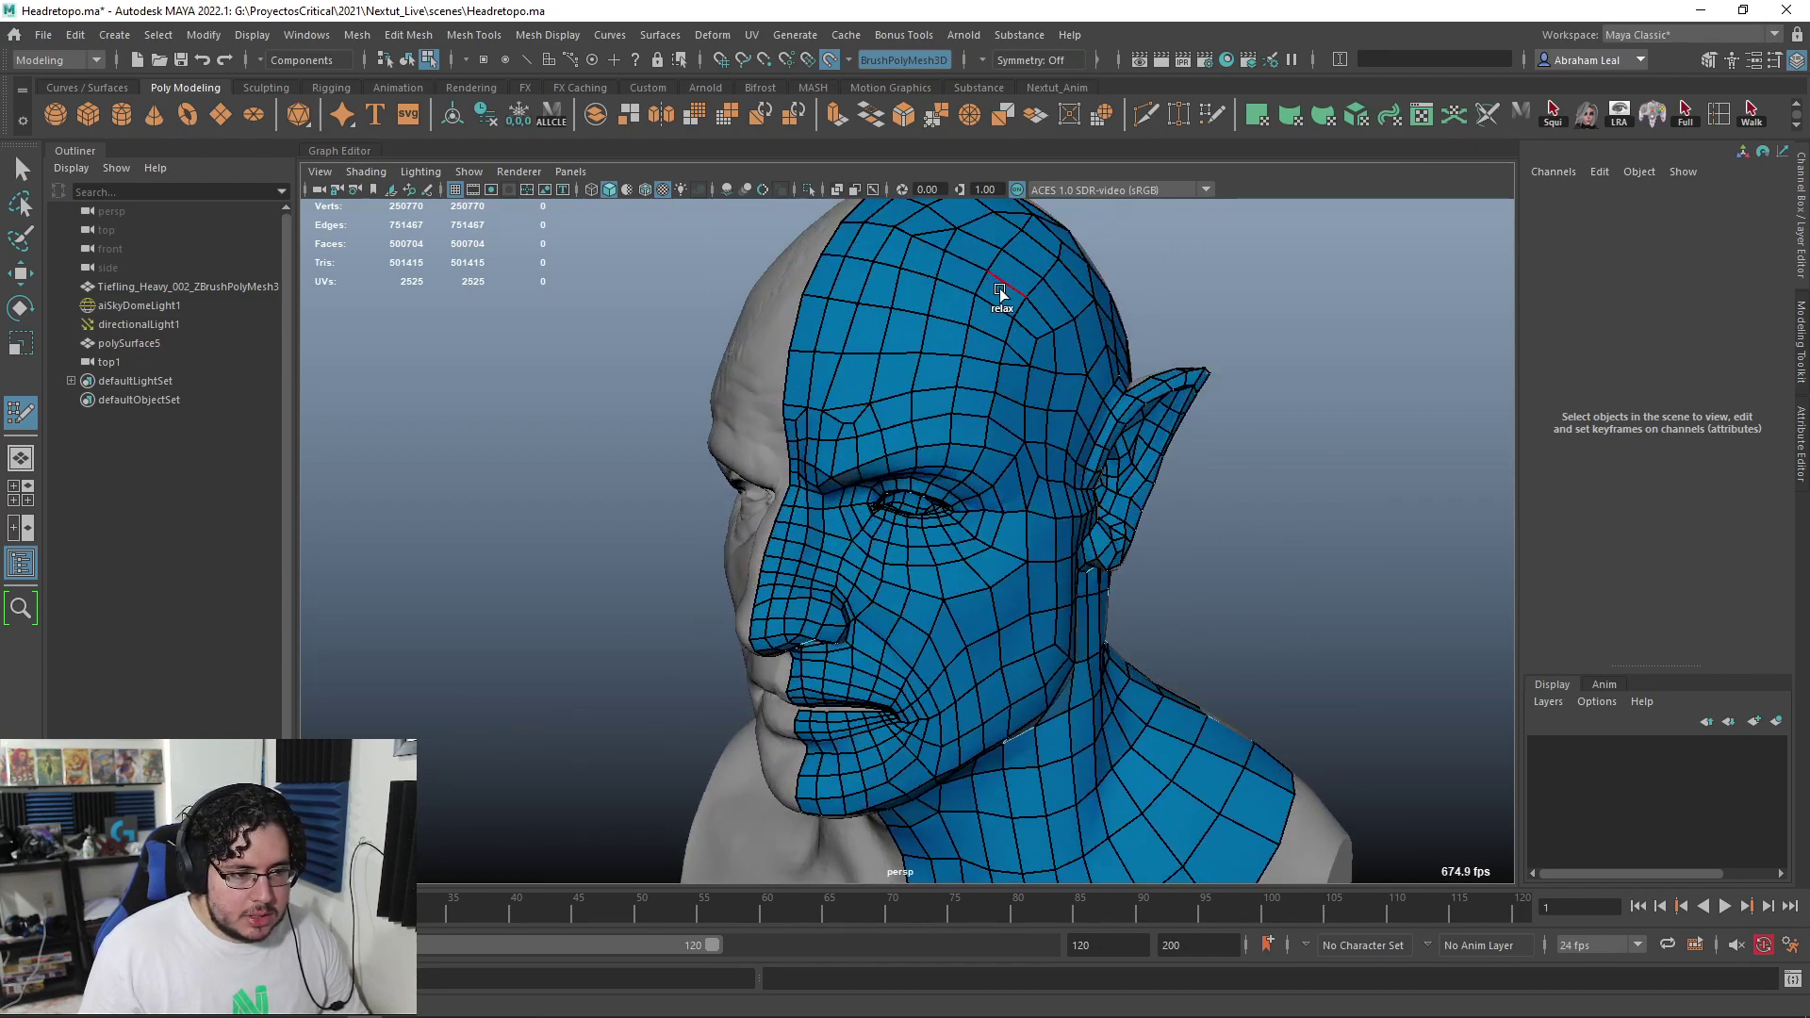
# Leave Quad Draw, isolate the retopology mesh in object mode, and show it as a wireframe in the front view
pyautogui.keyDown('alt'); pyautogui.moveTo(993, 285); pyautogui.dragTo(947, 302, button='right'); pyautogui.keyUp('alt')
pyautogui.press('q')
pyautogui.press('F8')
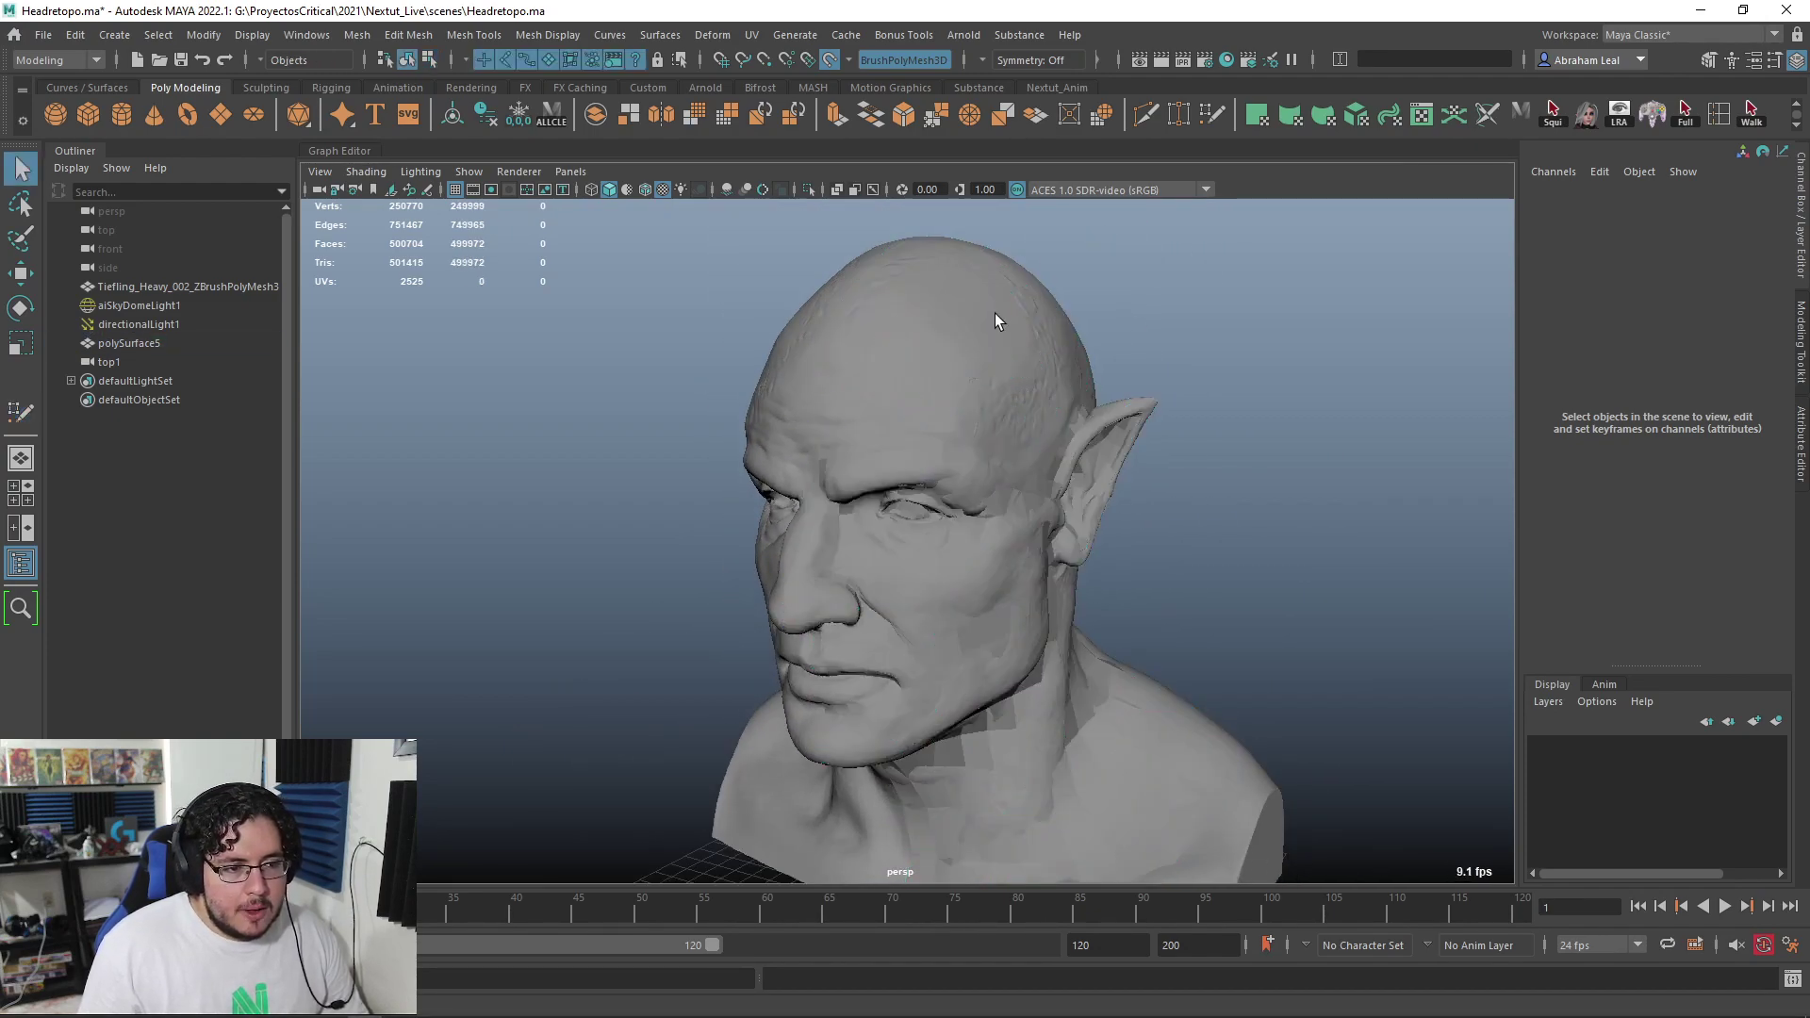
pyautogui.click(993, 313)
pyautogui.click(807, 189)
pyautogui.press('space')
pyautogui.moveTo(1069, 441); pyautogui.dragTo(1066, 483)
pyautogui.press('4')
# Select the half head's open centre border edges, flatten them along X and move them onto the centre line
pyautogui.moveTo(974, 456); pyautogui.dragTo(941, 396, button='right')
pyautogui.click(883, 268)
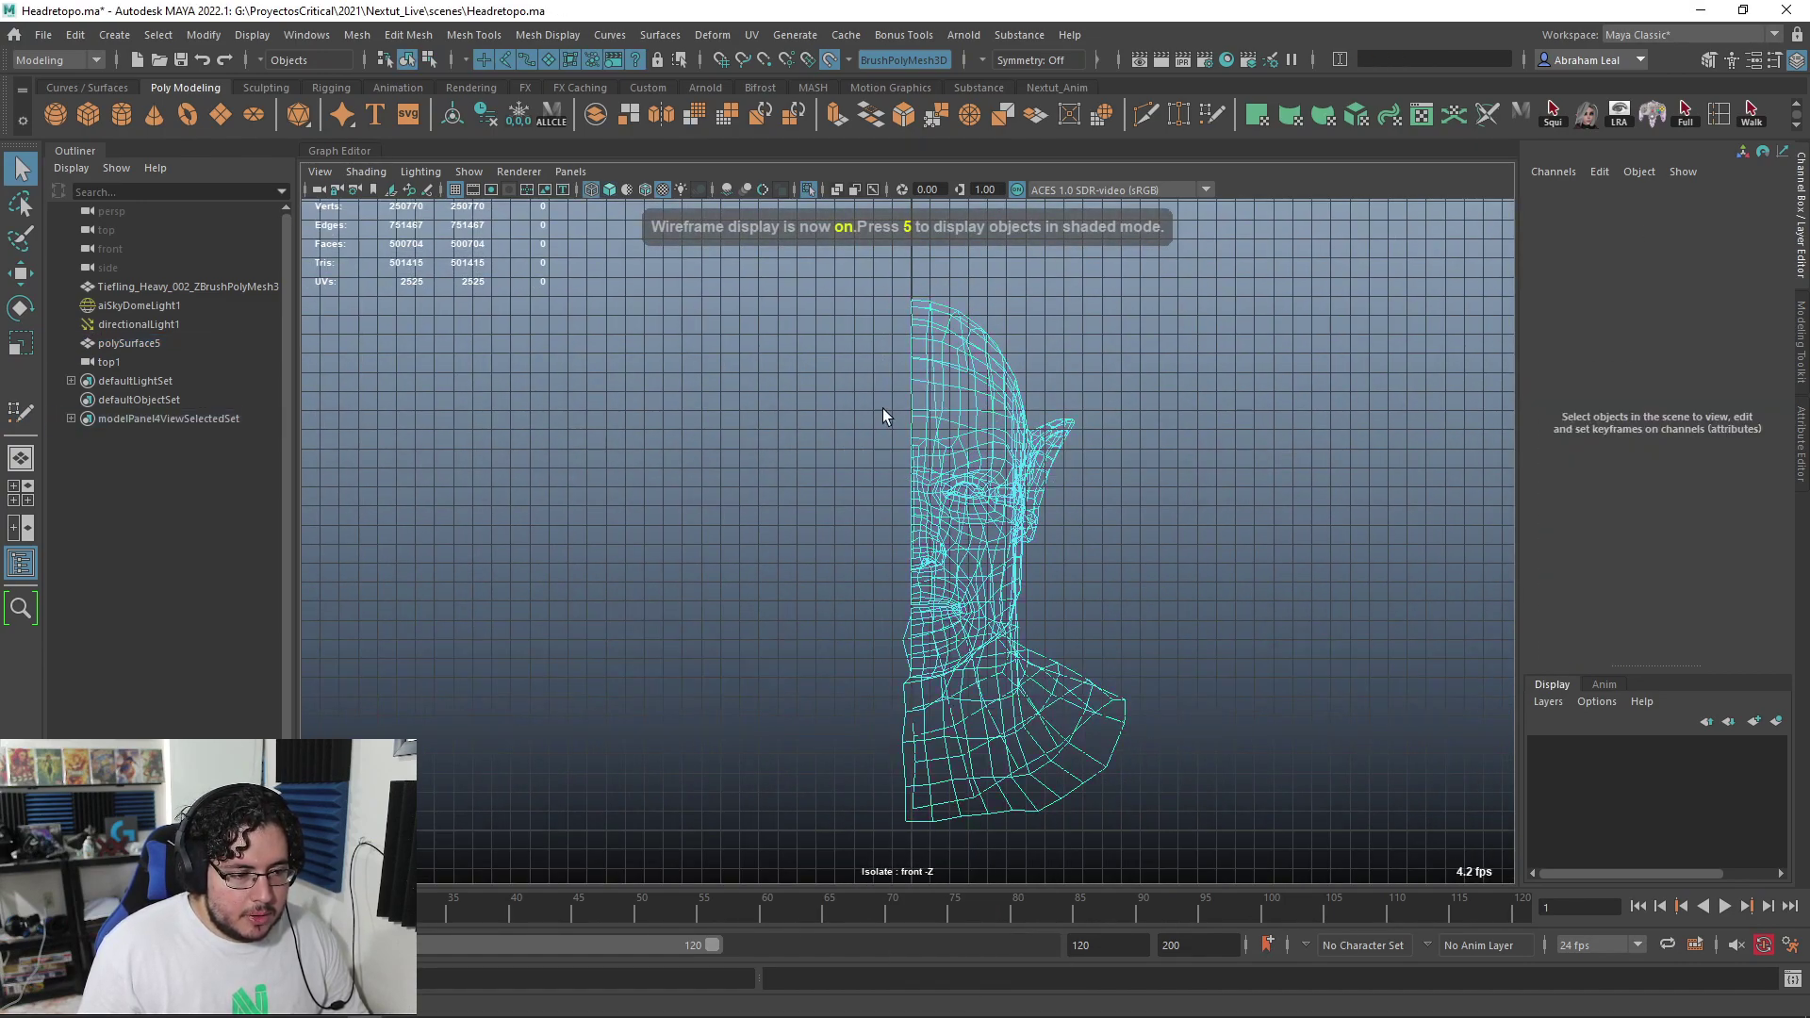
pyautogui.doubleClick(908, 349)
pyautogui.keyDown('alt'); pyautogui.moveTo(1032, 641); pyautogui.dragTo(1197, 388, button='middle'); pyautogui.keyUp('alt')
pyautogui.moveTo(1203, 362); pyautogui.dragTo(912, 794)
pyautogui.scroll(5, 934, 755)
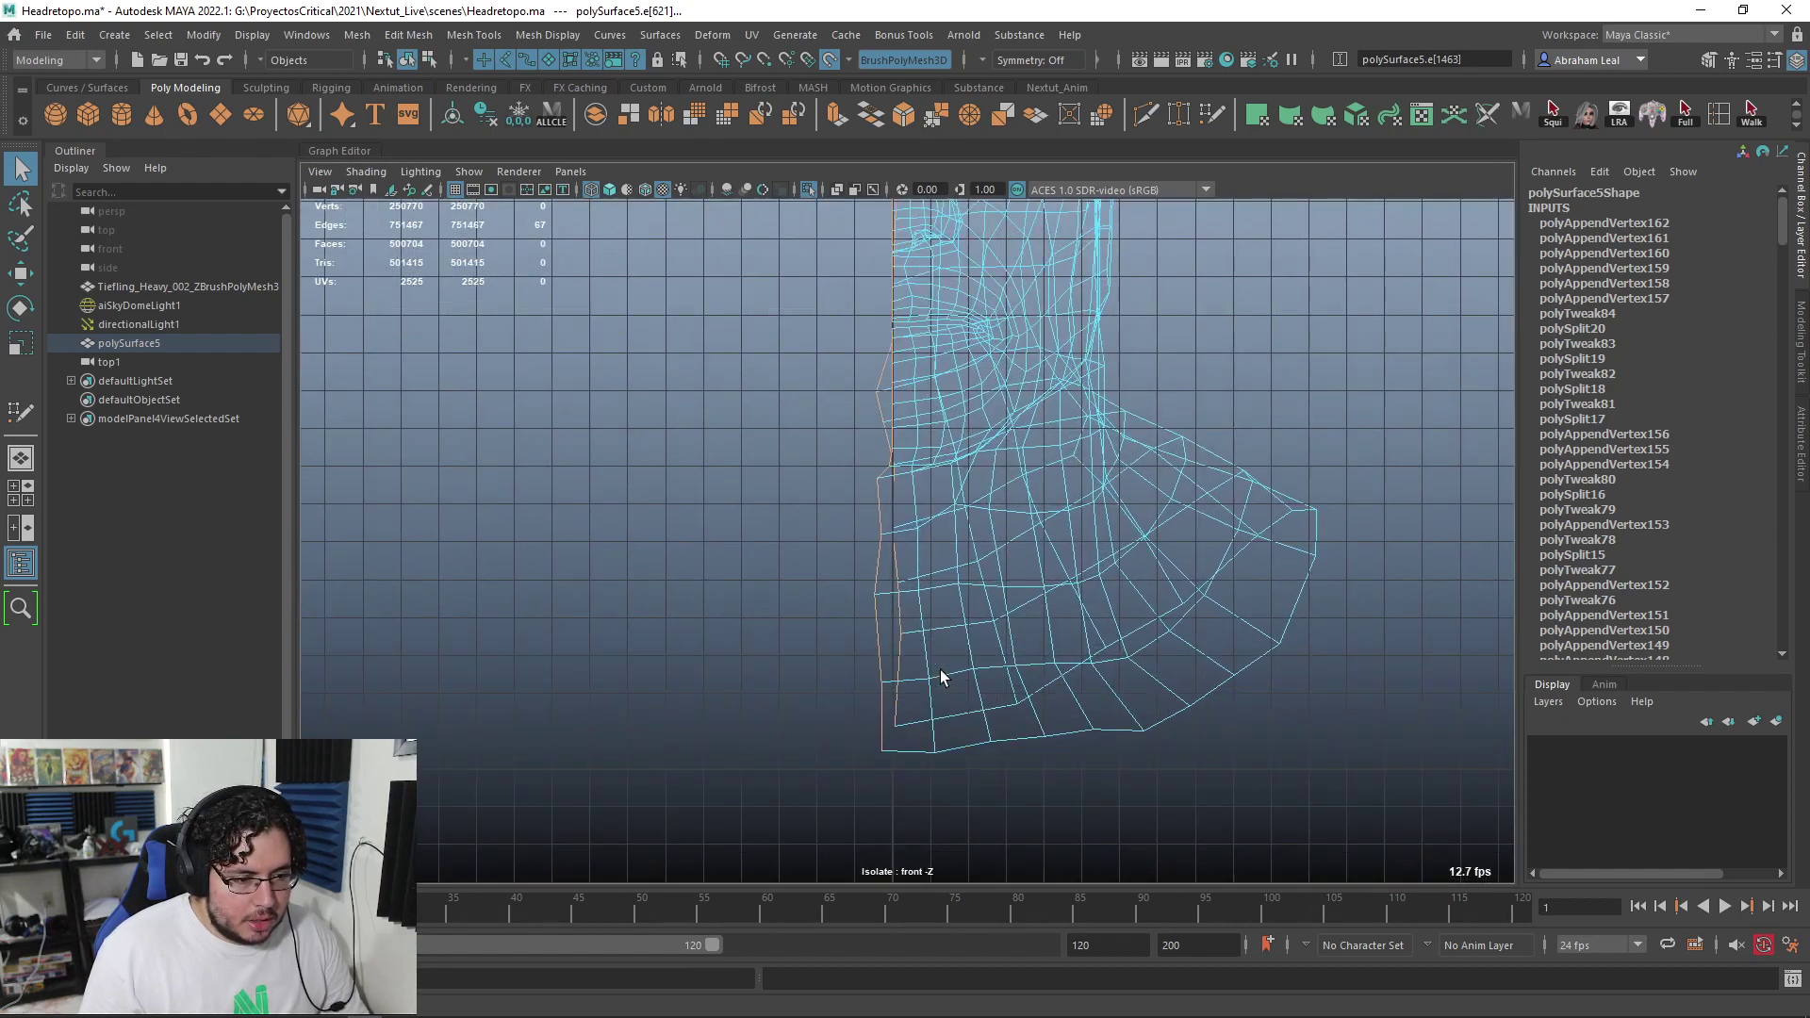
pyautogui.press('r')
pyautogui.moveTo(1051, 236); pyautogui.dragTo(627, 291)
pyautogui.press('w')
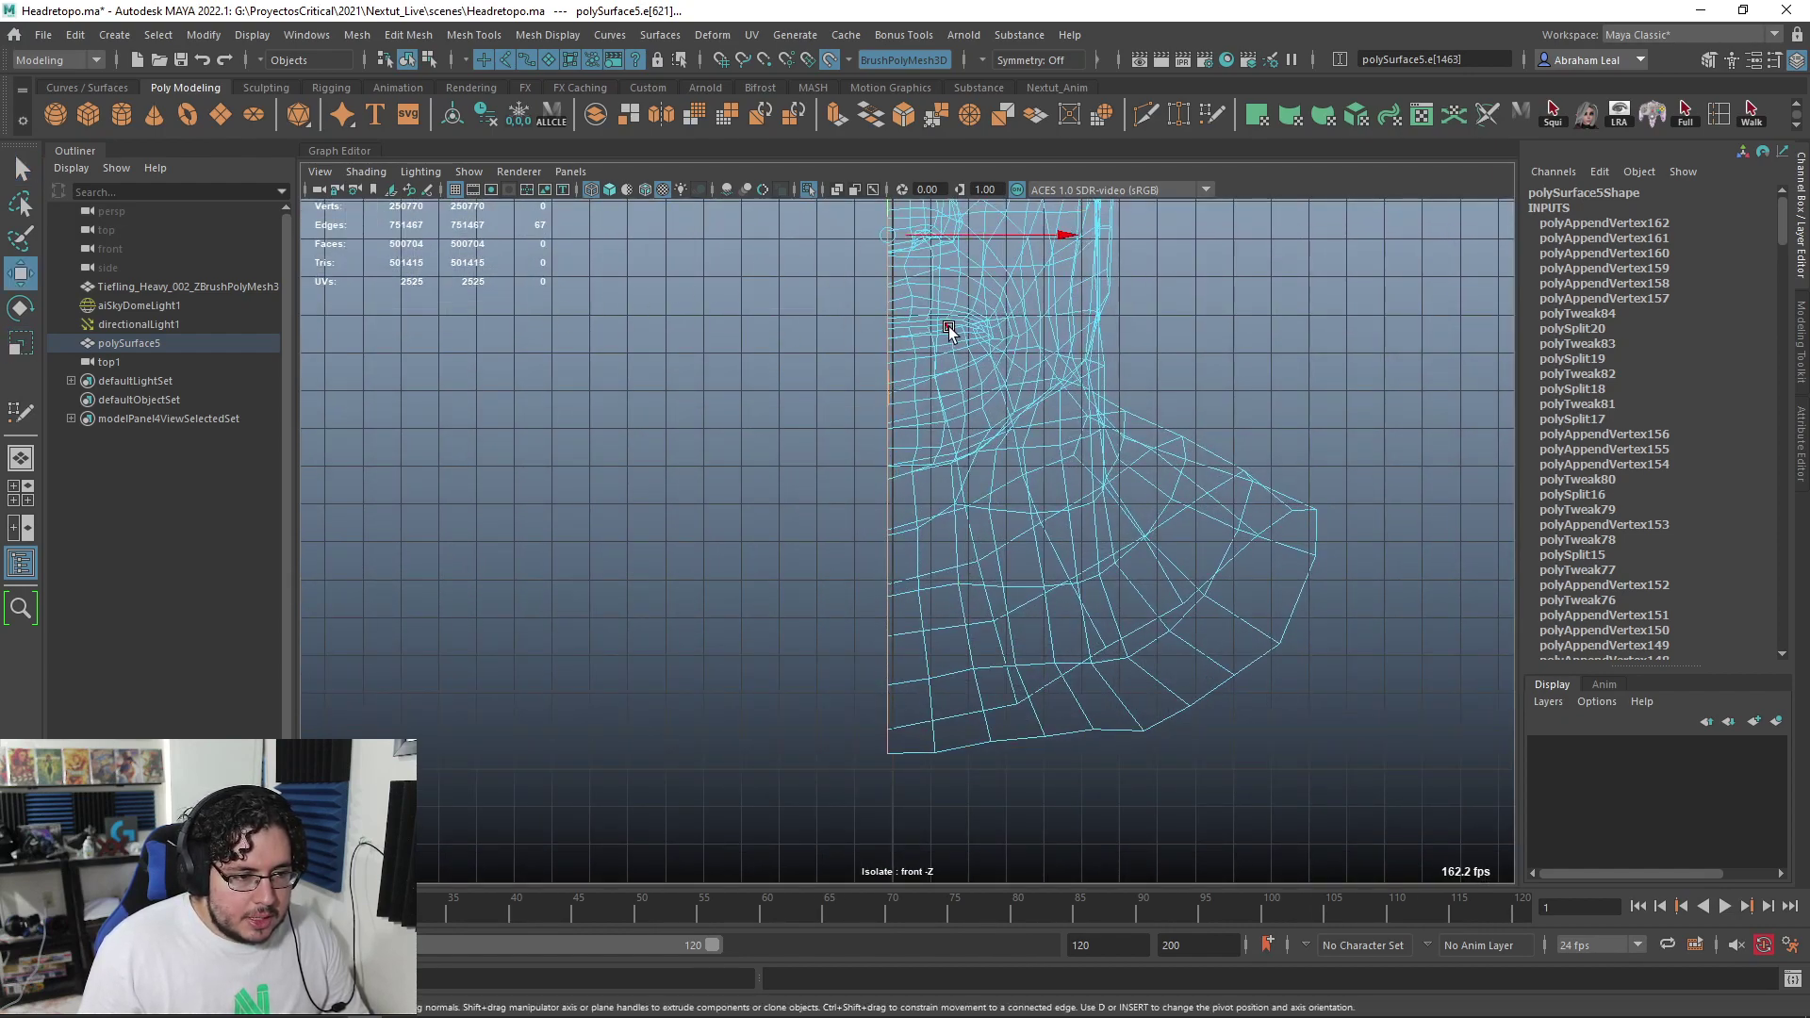
pyautogui.moveTo(1042, 240); pyautogui.dragTo(884, 278)
# Try to mirror the half head across the world X axis with merged border vertices
pyautogui.moveTo(974, 352); pyautogui.dragTo(1103, 295, button='right')
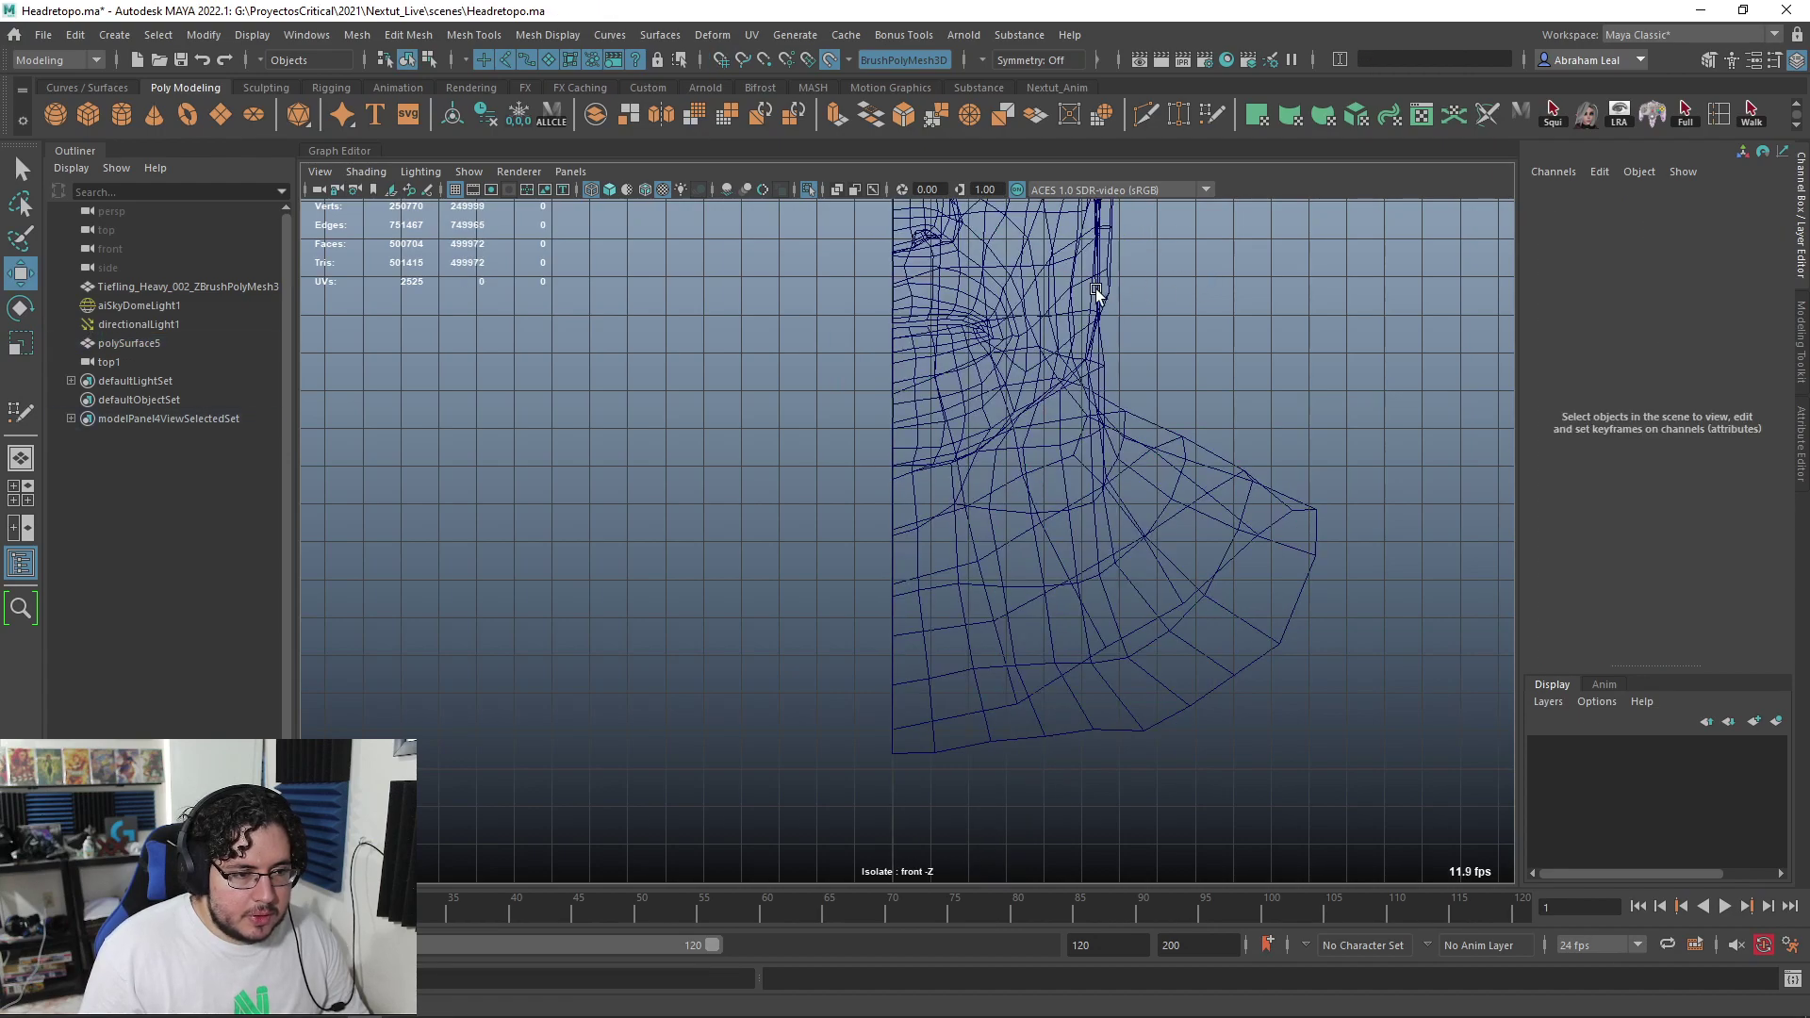
pyautogui.click(964, 356)
pyautogui.press('5')
pyautogui.keyDown('alt'); pyautogui.moveTo(1003, 220); pyautogui.dragTo(957, 391, button='middle'); pyautogui.keyUp('alt')
pyautogui.moveTo(957, 388)
pyautogui.keyDown('shift'); pyautogui.mouseDown(button='right')
pyautogui.moveTo(1009, 663)
pyautogui.moveTo(1049, 603)
pyautogui.mouseUp(button='right'); pyautogui.keyUp('shift')
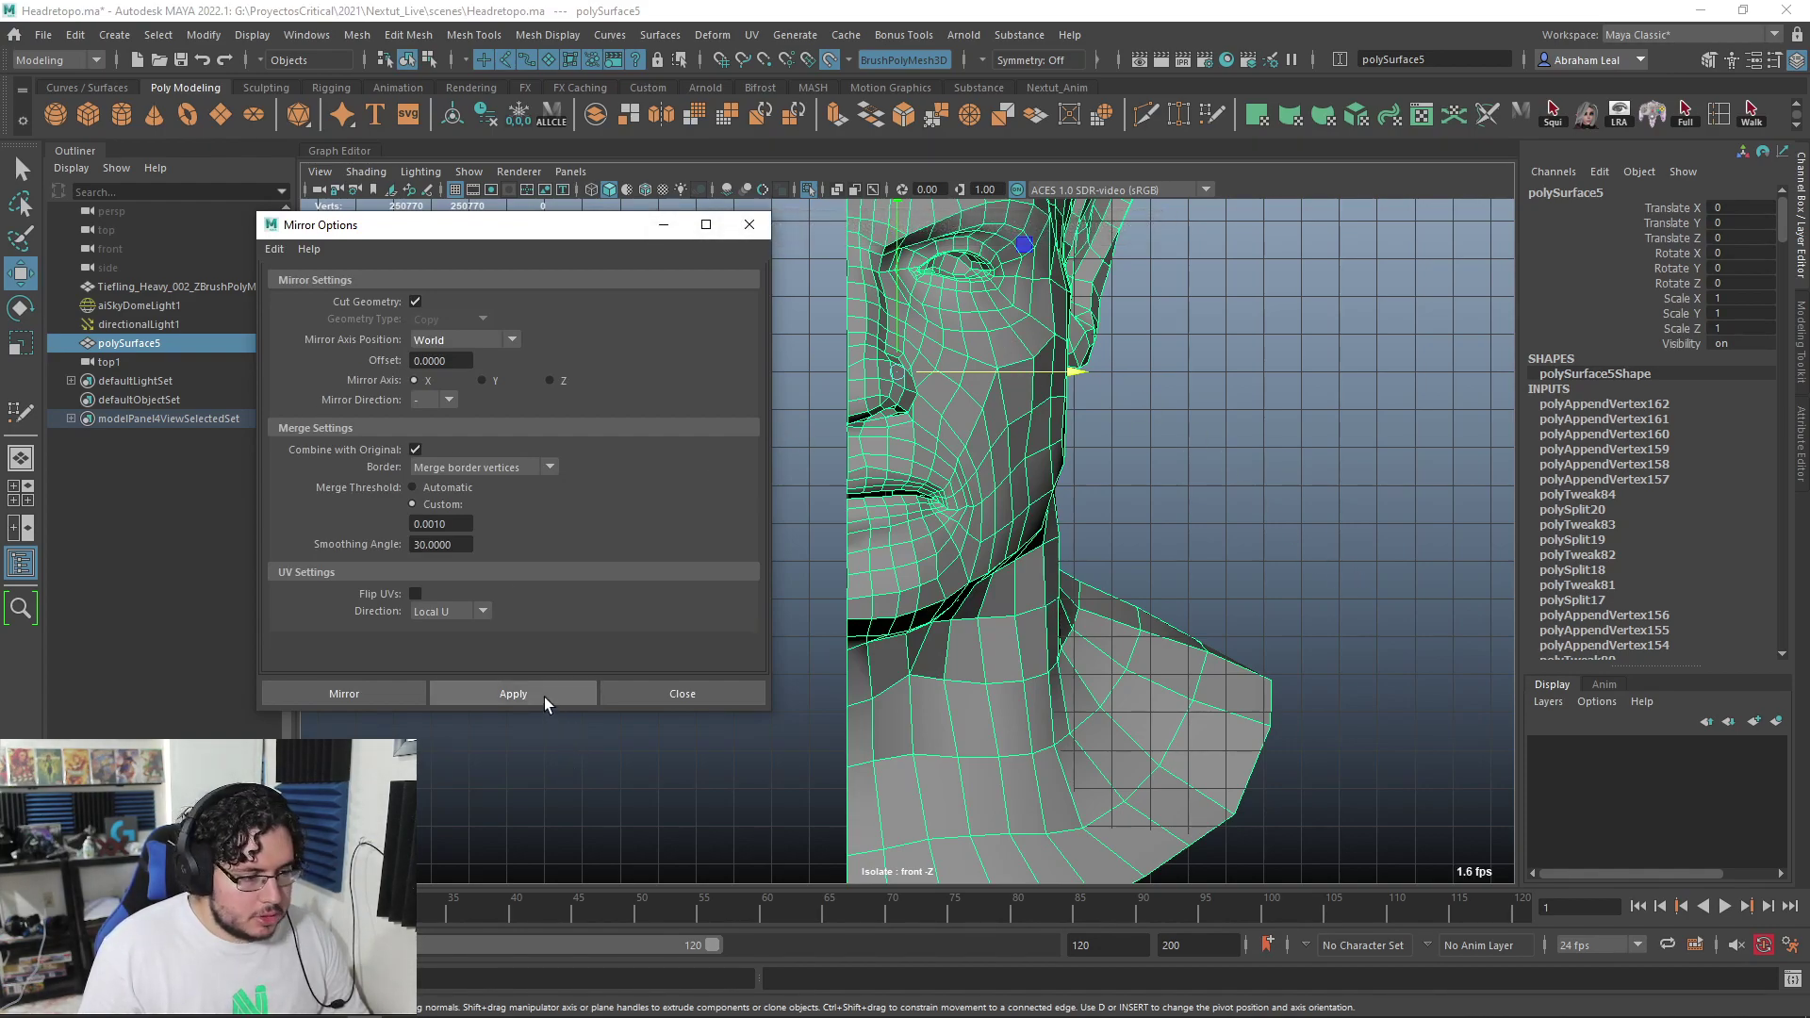
pyautogui.click(513, 694)
pyautogui.click(1151, 370)
pyautogui.scroll(3, 884, 380)
pyautogui.keyDown('alt'); pyautogui.moveTo(894, 408); pyautogui.dragTo(958, 570, button='middle'); pyautogui.keyUp('alt')
pyautogui.hotkey('ctrl', 'z')
pyautogui.hotkey('ctrl', 'z')
# Disable the live surface and align all of the half head's centre-line vertices exactly to the world centre
pyautogui.click(964, 443)
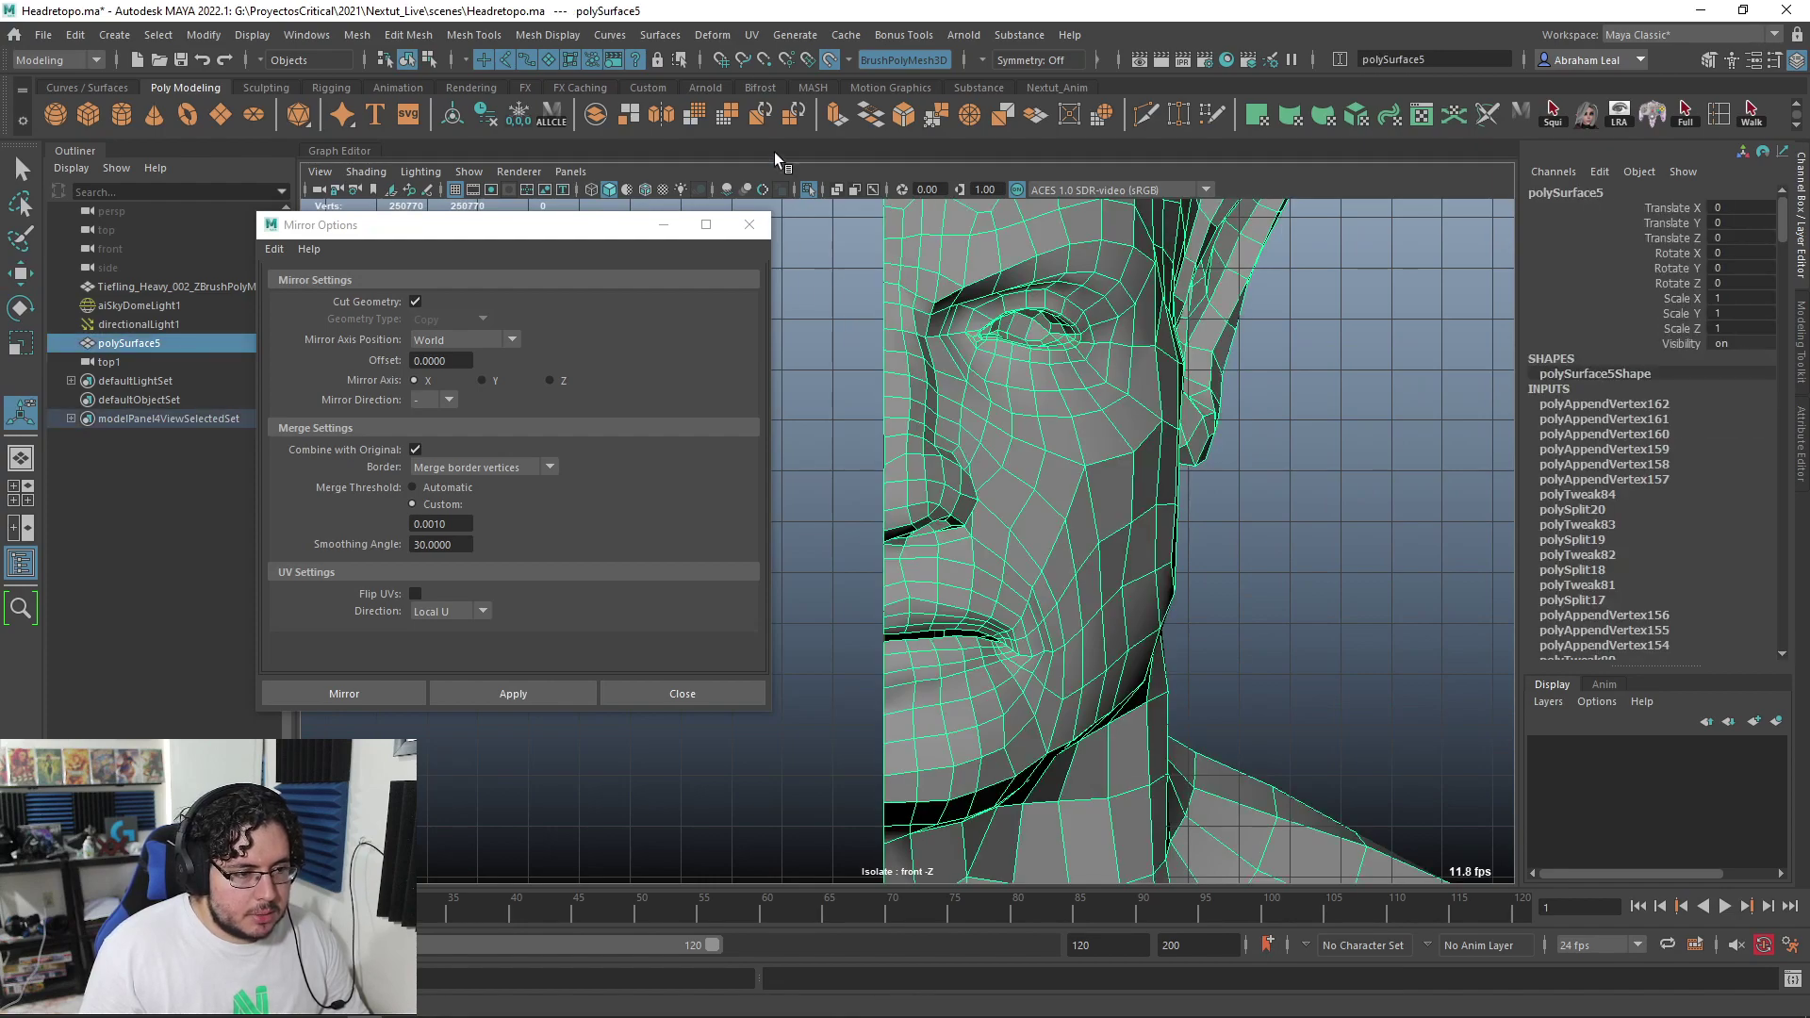
pyautogui.click(829, 61)
pyautogui.moveTo(941, 479); pyautogui.dragTo(875, 469, button='right')
pyautogui.scroll(-7, 872, 448)
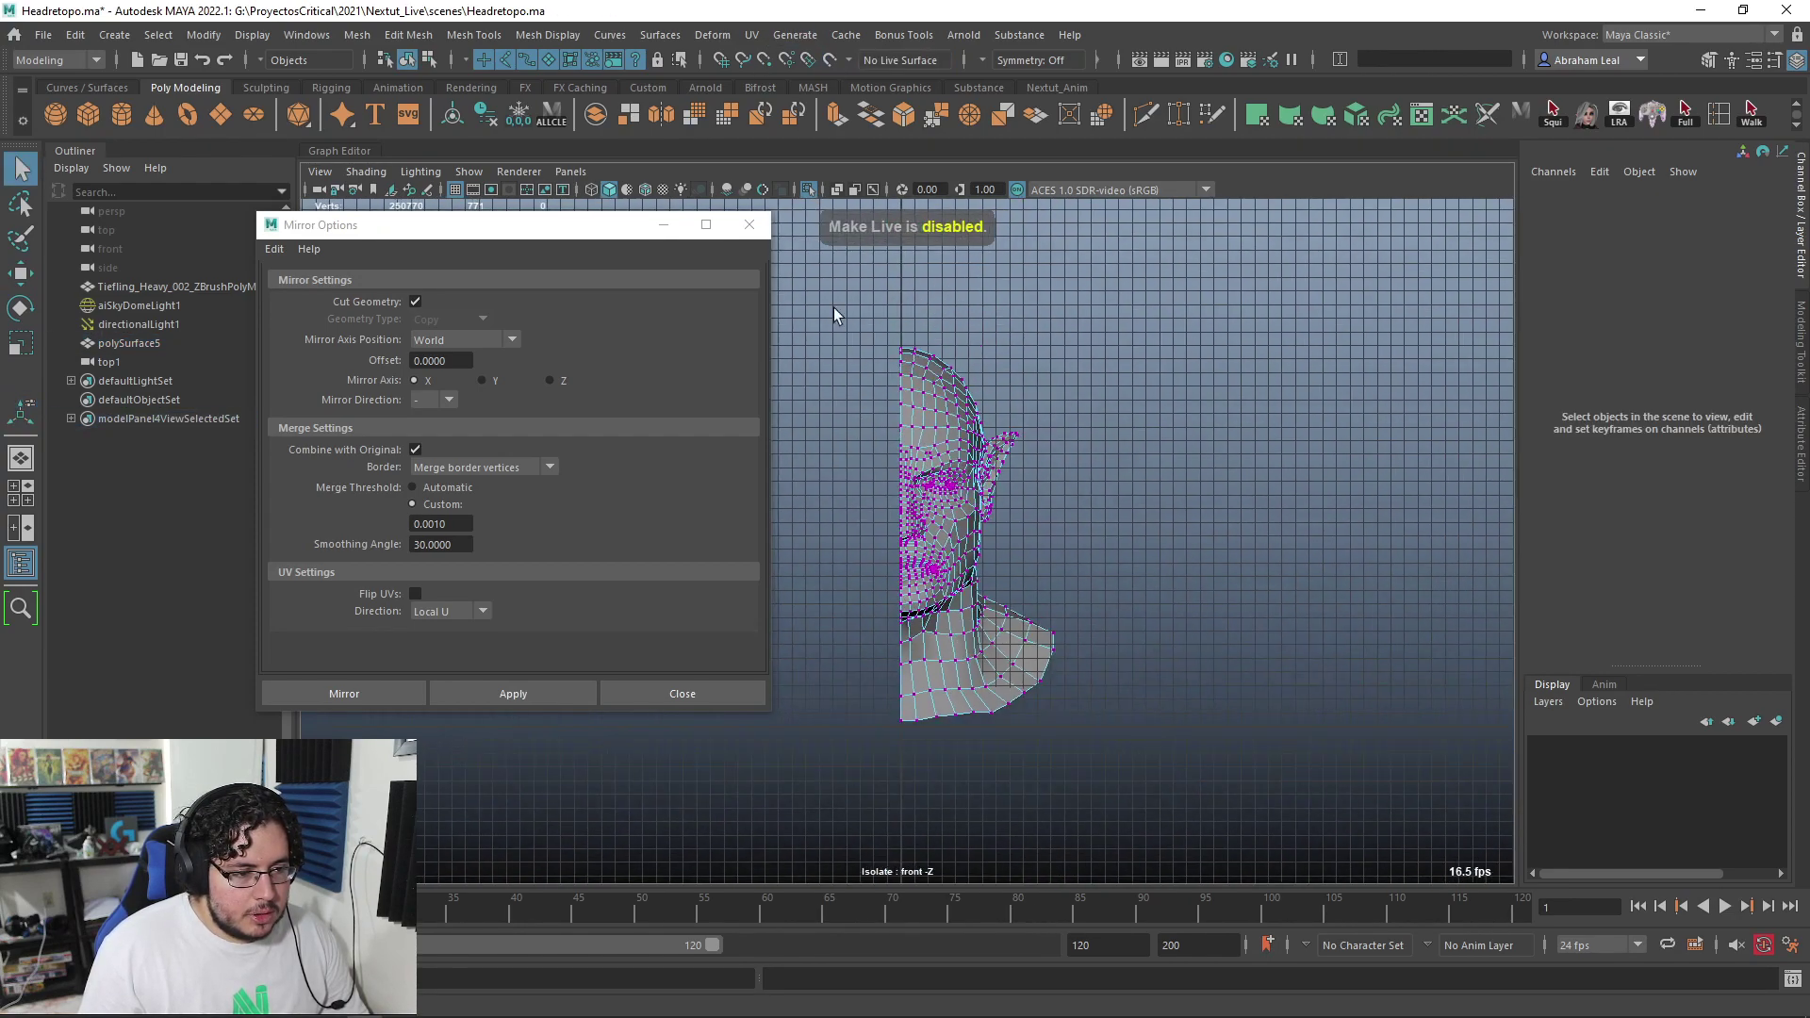
pyautogui.moveTo(903, 805); pyautogui.dragTo(901, 805)
pyautogui.press('4')
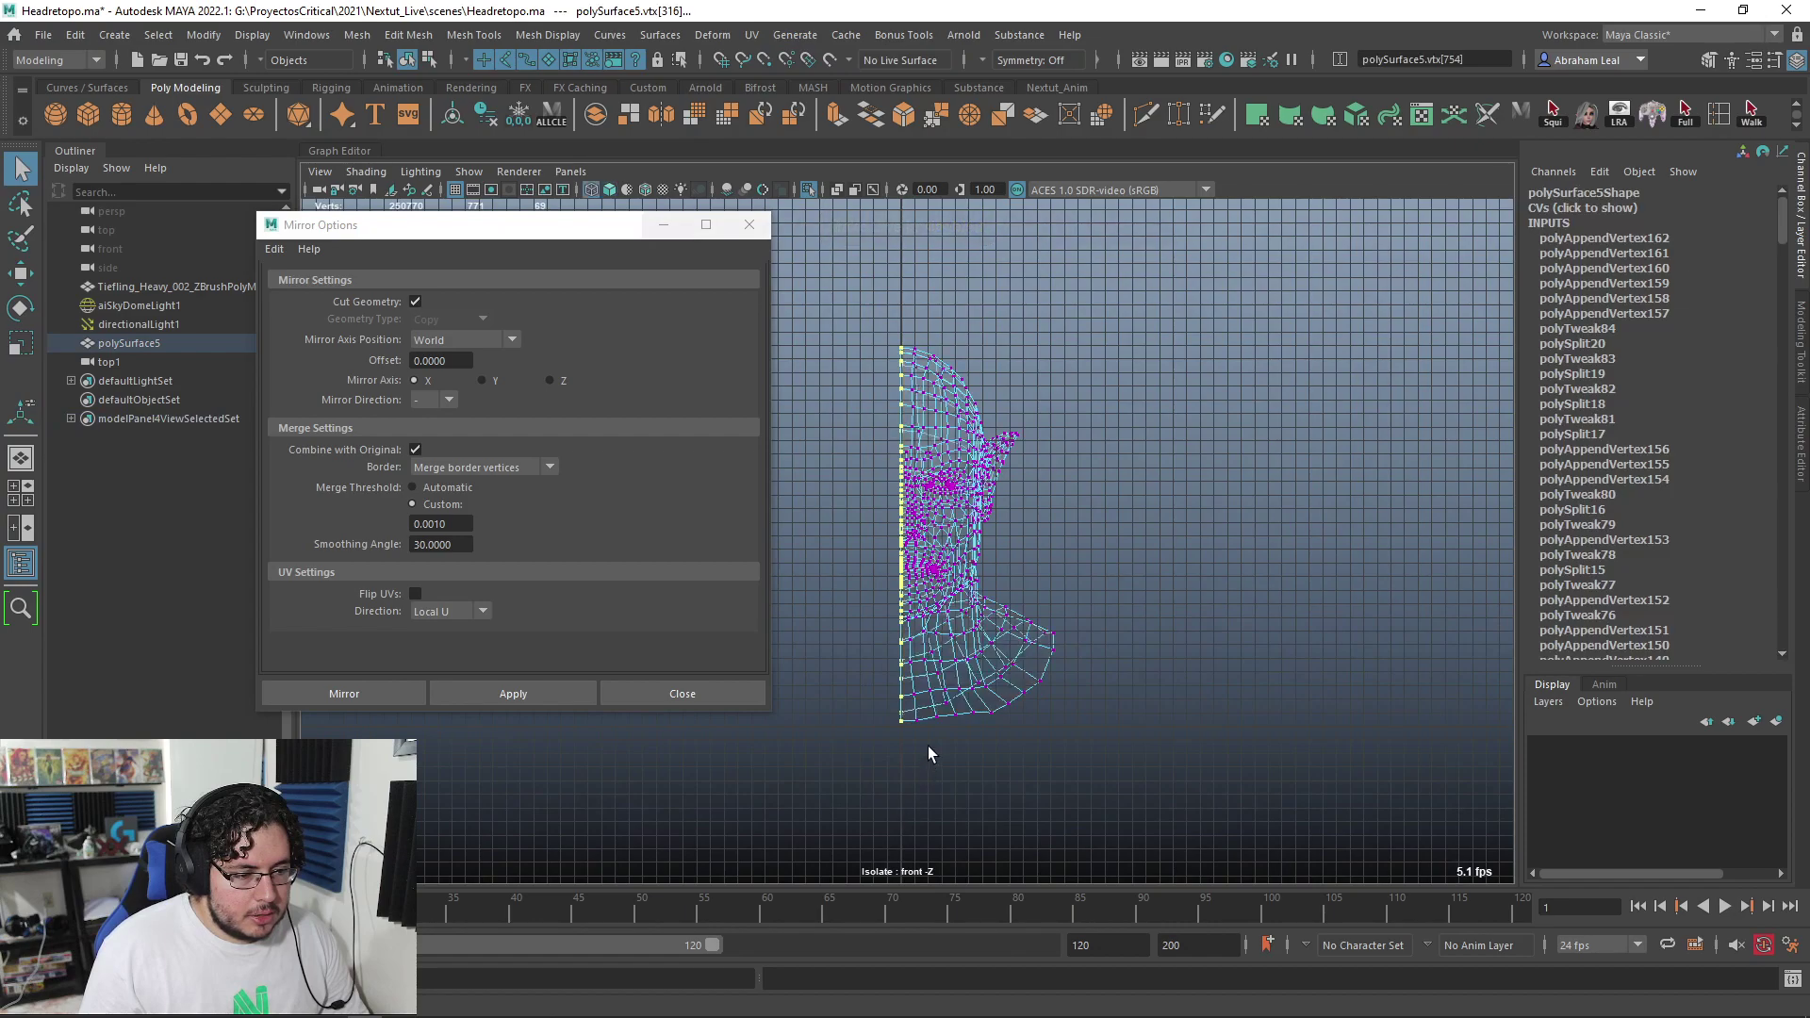
pyautogui.scroll(6, 926, 754)
pyautogui.press('f')
pyautogui.press('r')
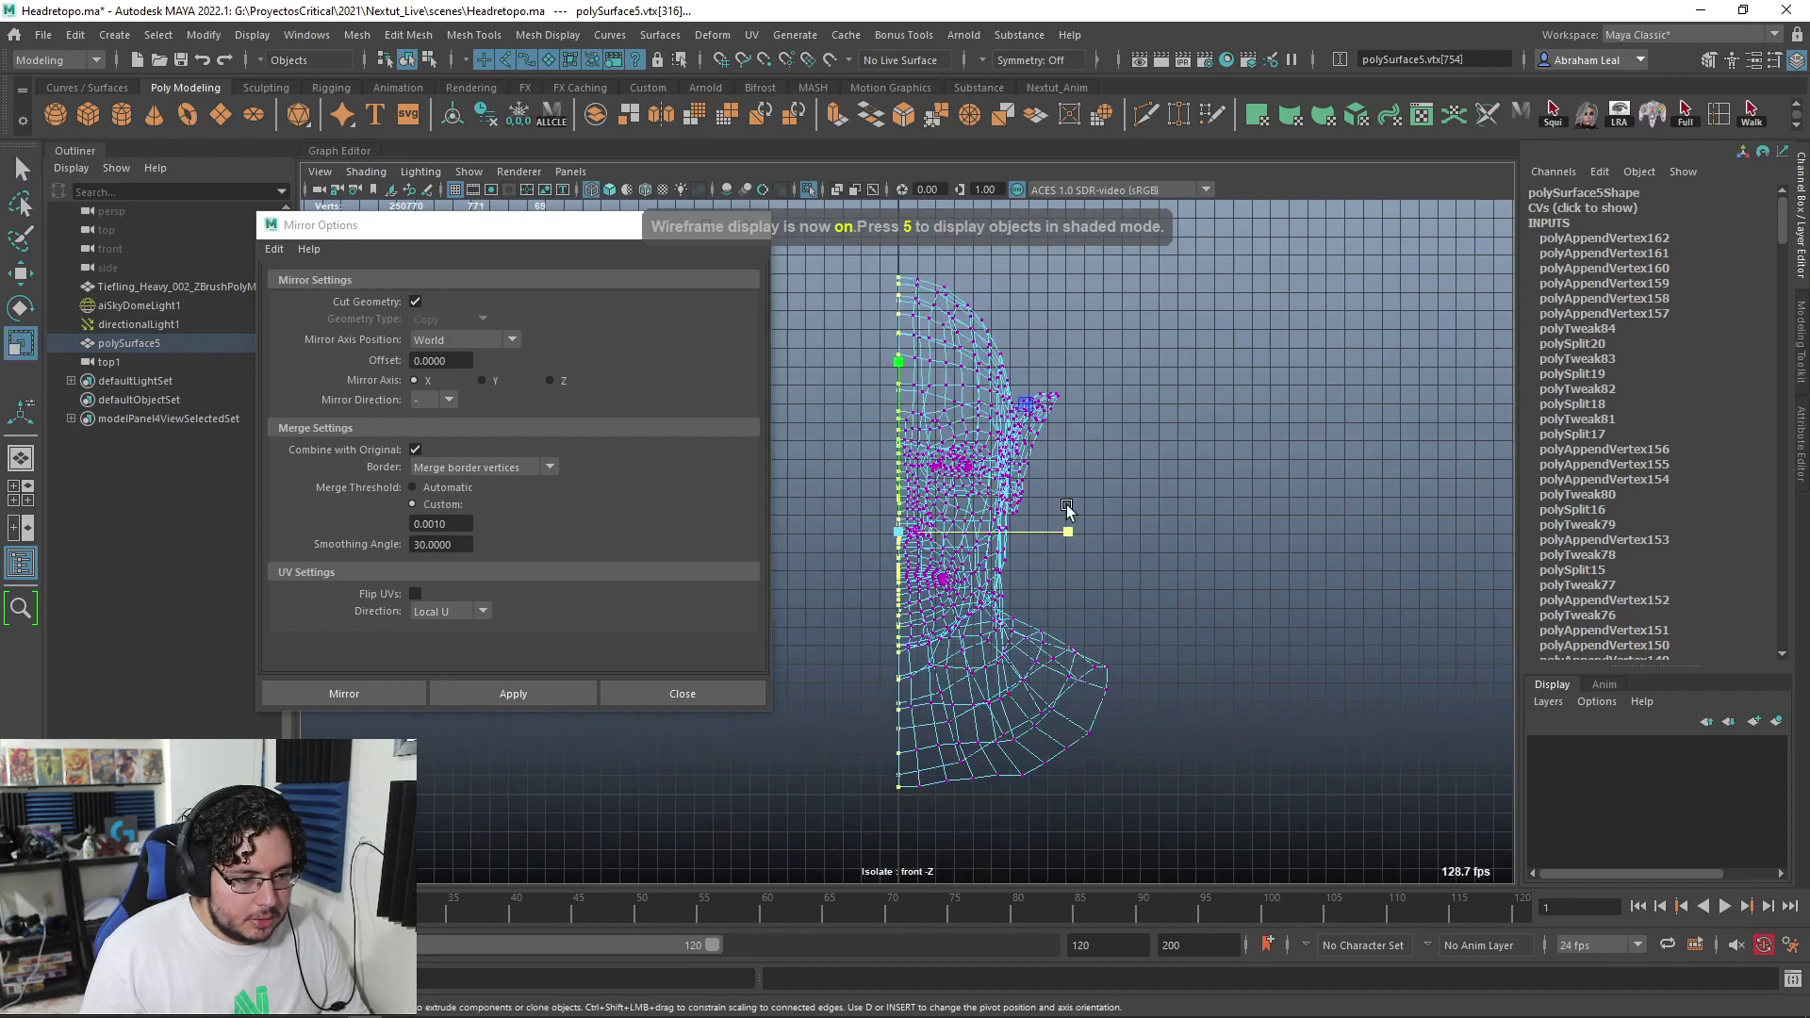
pyautogui.scroll(4, 993, 531)
pyautogui.press('w')
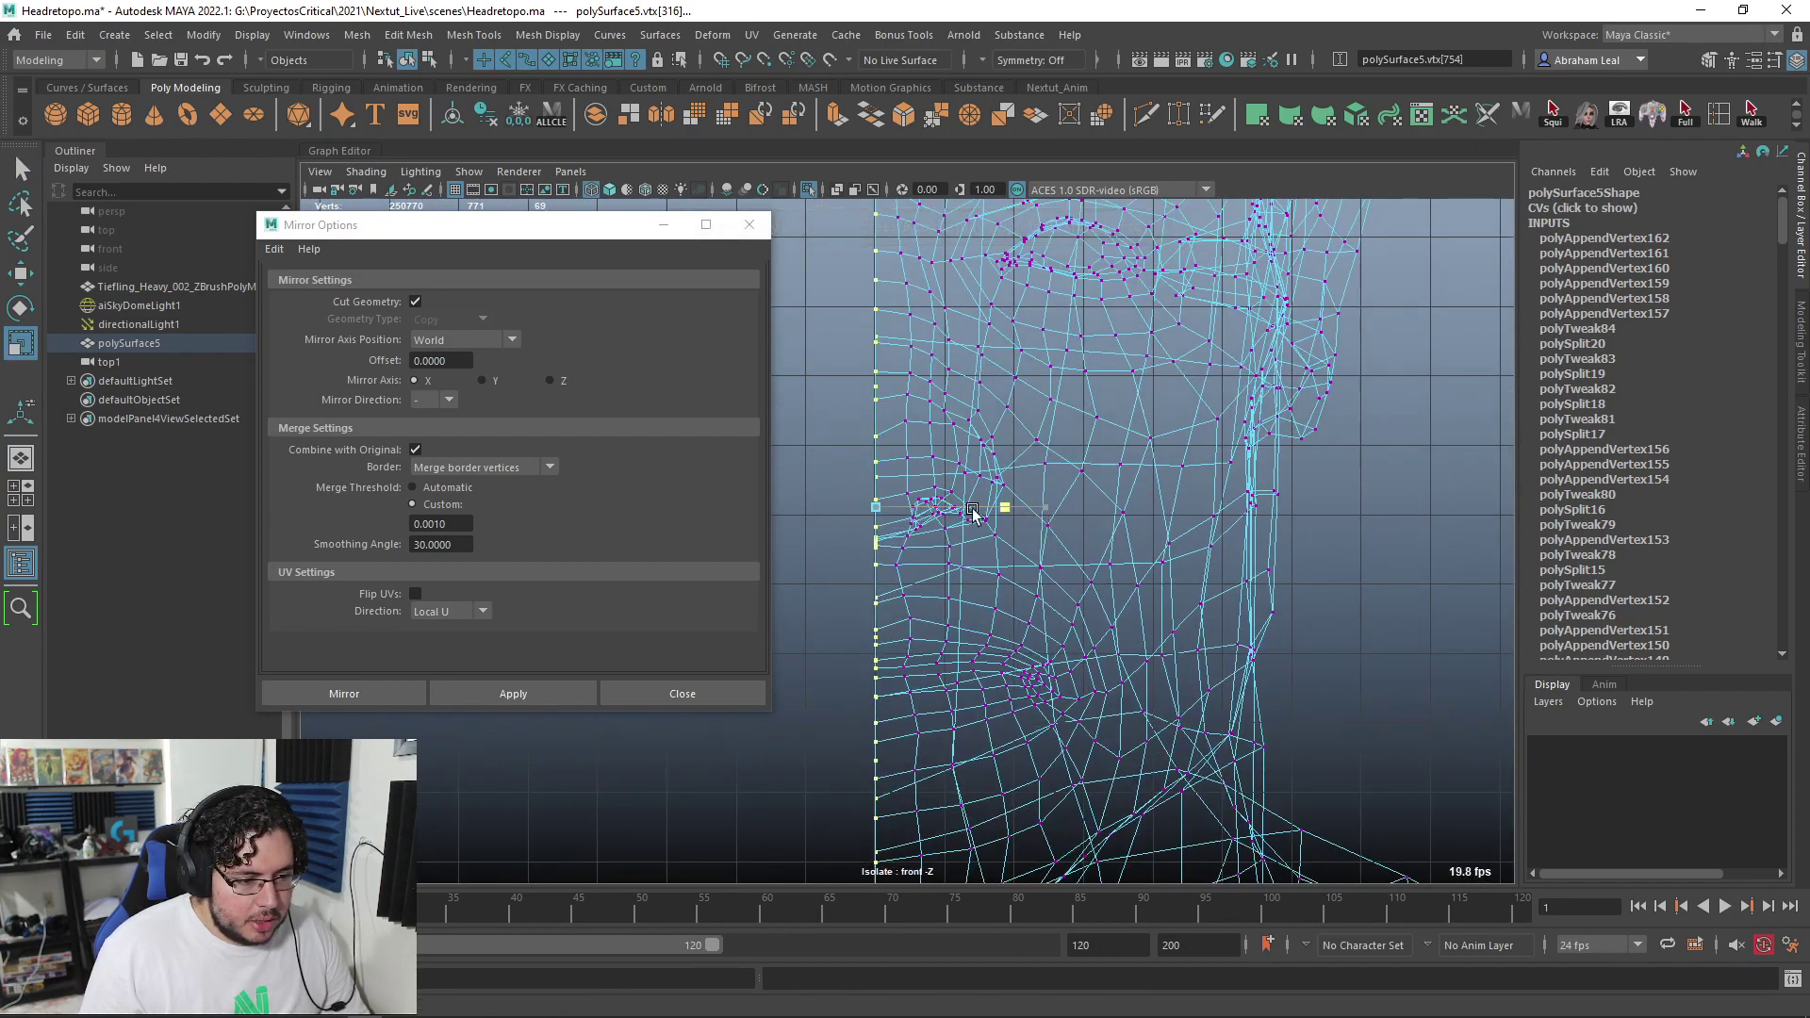
pyautogui.moveTo(1007, 514); pyautogui.dragTo(1040, 508)
# Mirror the half head across the world X axis, combined with the original and merging border vertices at a 0.0010 threshold
pyautogui.press('F8')
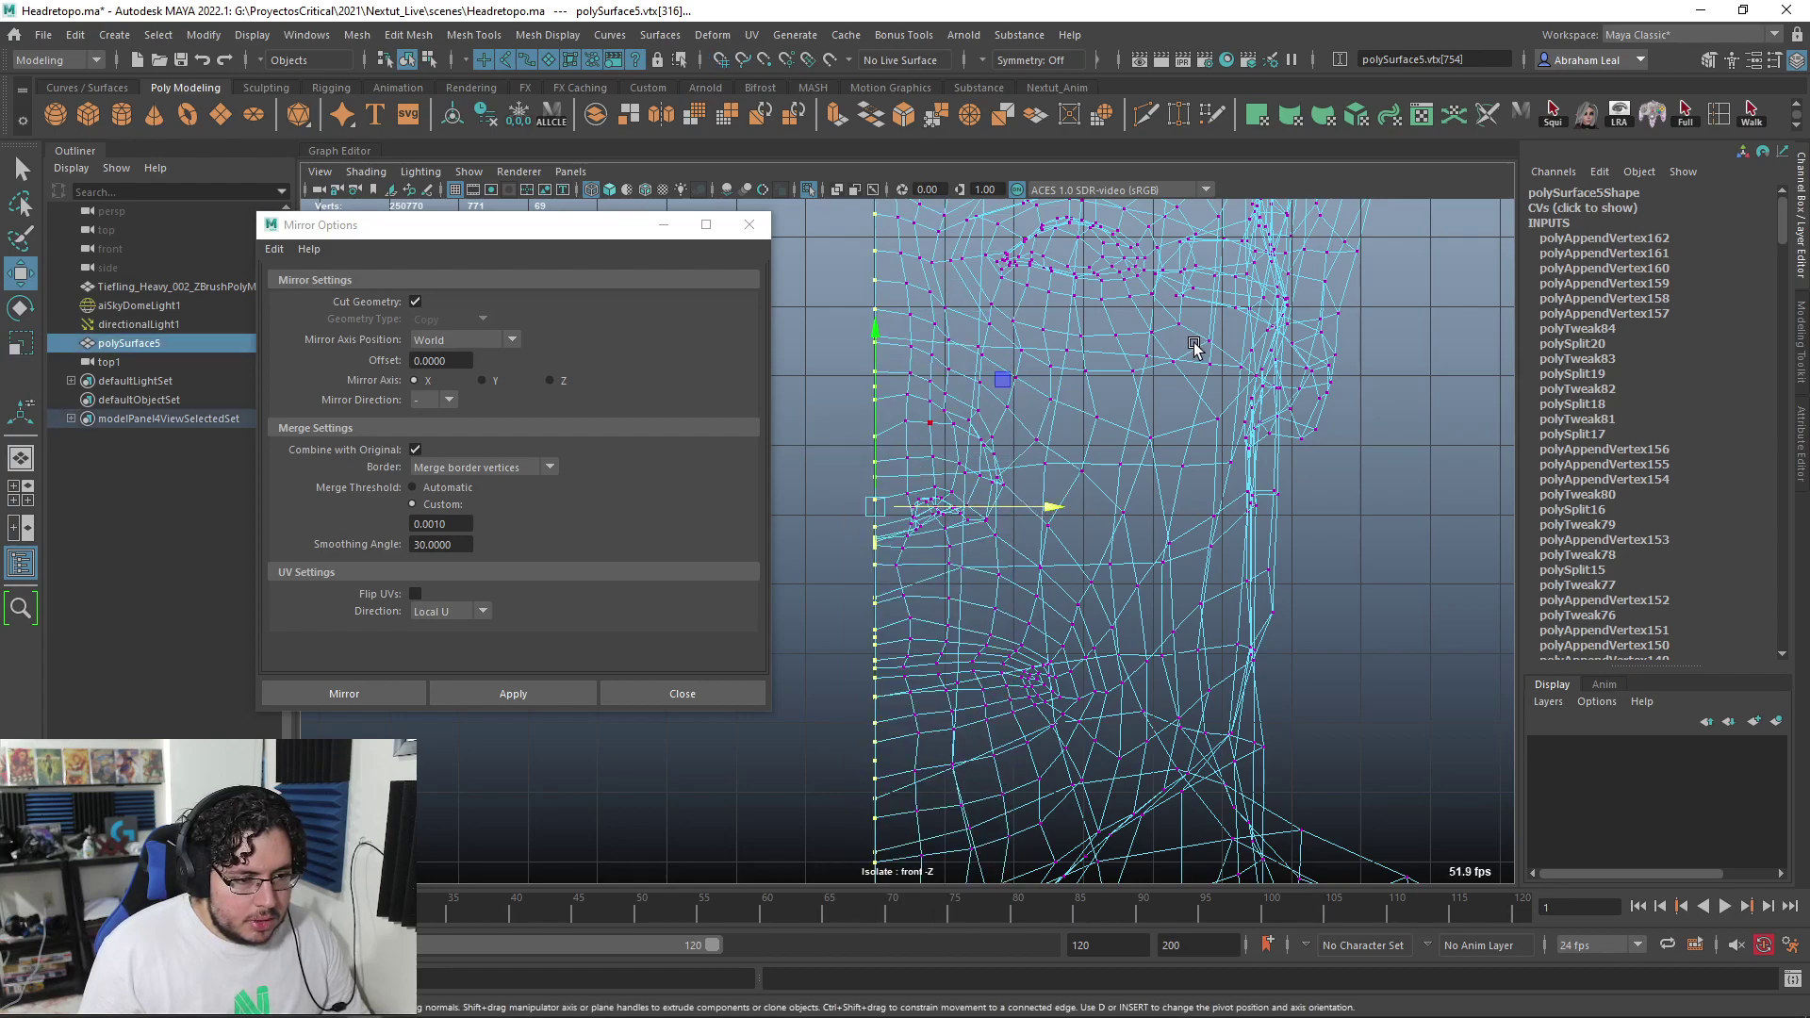
pyautogui.keyDown('shift'); pyautogui.moveTo(1064, 428); pyautogui.dragTo(1026, 643, button='right'); pyautogui.keyUp('shift')
pyautogui.click(747, 225)
# Return to the shaded perspective view and delete the construction history of the mirrored head
pyautogui.press('5')
pyautogui.press('space')
pyautogui.moveTo(1124, 727)
pyautogui.mouseDown()
pyautogui.moveTo(1128, 647)
pyautogui.moveTo(1236, 626)
pyautogui.moveTo(896, 597)
pyautogui.moveTo(1021, 564)
pyautogui.moveTo(994, 663)
pyautogui.mouseUp()
pyautogui.press('6')
pyautogui.click(1236, 626)
pyautogui.scroll(5, 905, 663)
pyautogui.keyDown('alt'); pyautogui.moveTo(848, 670); pyautogui.dragTo(801, 370); pyautogui.keyUp('alt')
pyautogui.click(864, 647)
pyautogui.click(481, 112)
pyautogui.scroll(-6, 820, 319)
pyautogui.scroll(6, 848, 408)
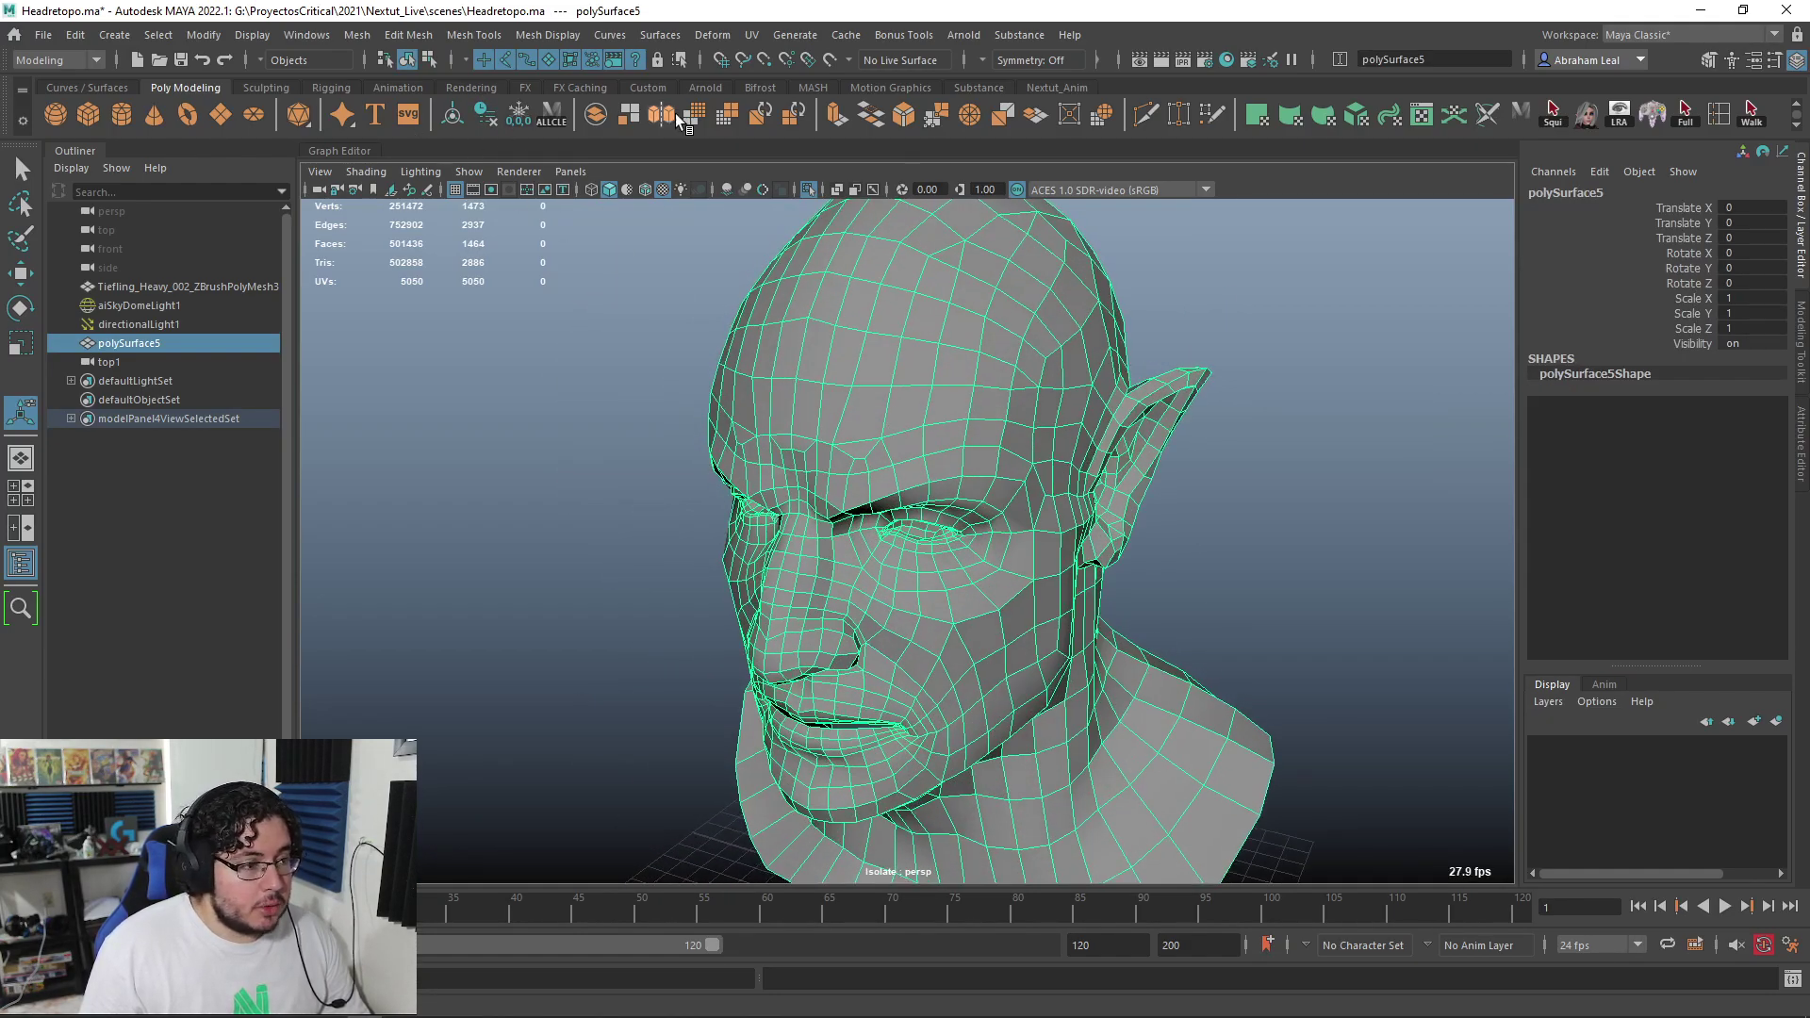
# Smooth the complete head mesh by one division
pyautogui.click(363, 35)
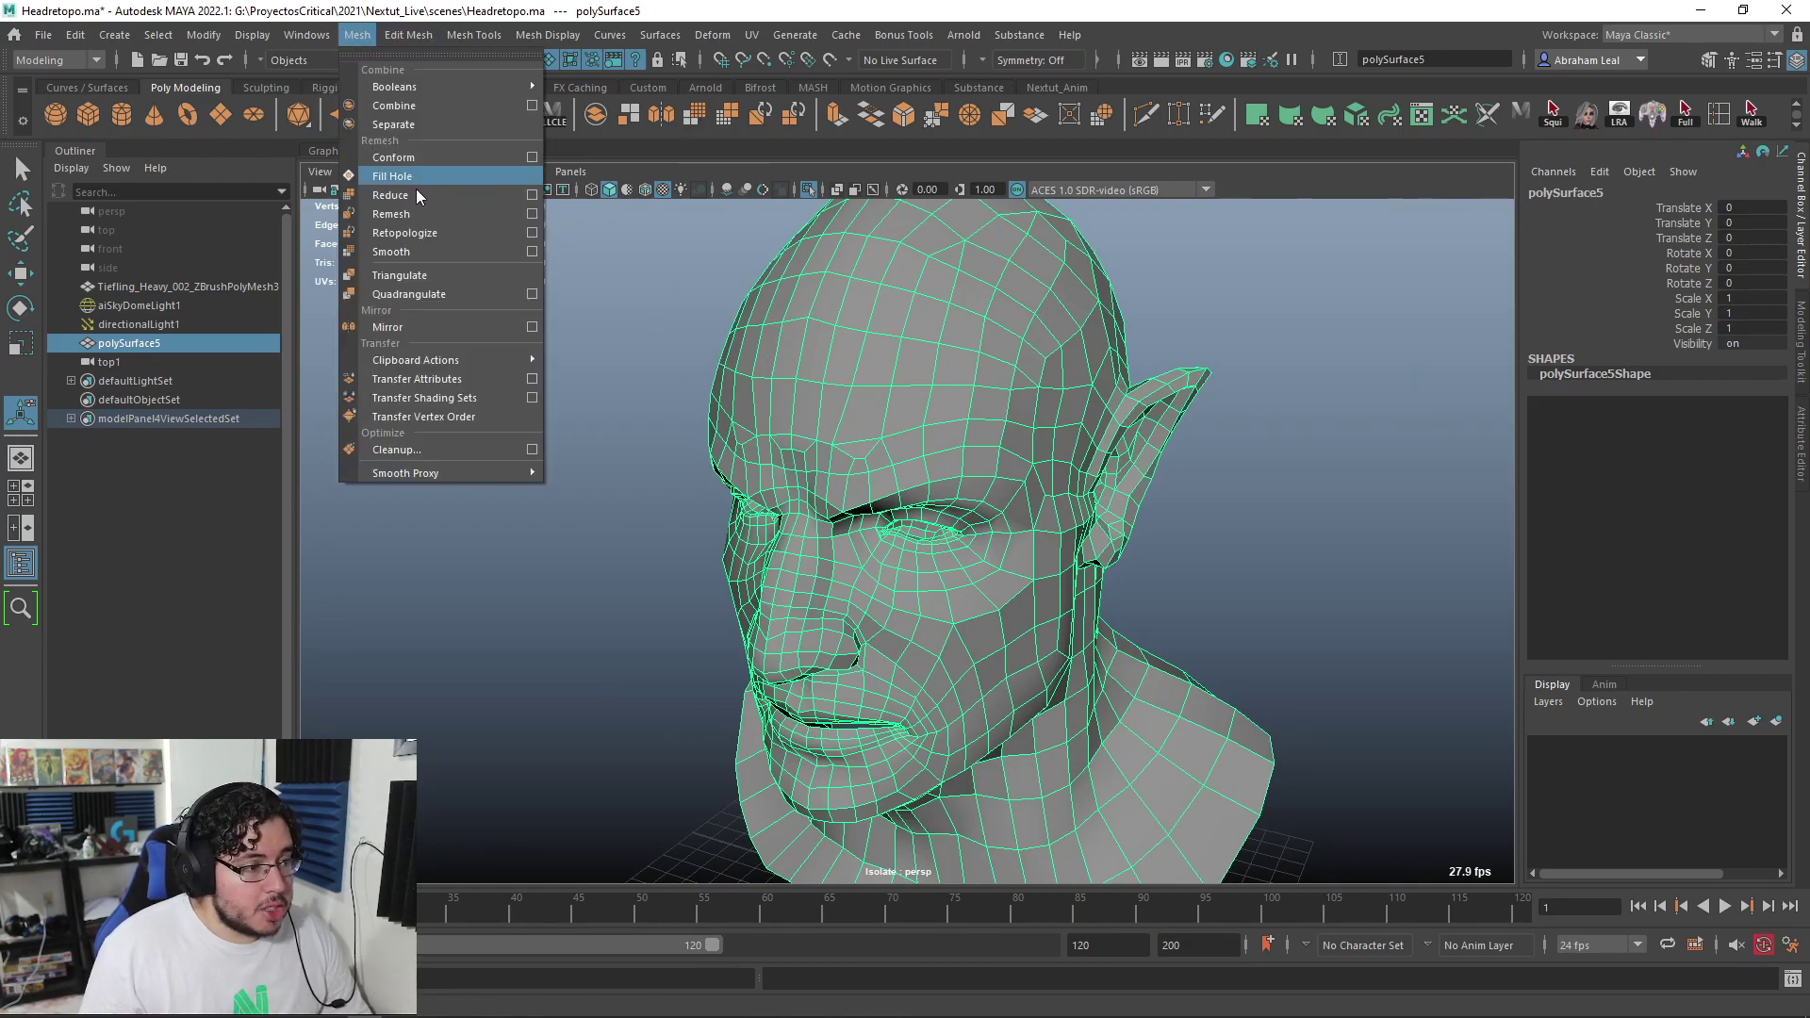
pyautogui.click(415, 251)
pyautogui.keyDown('alt'); pyautogui.moveTo(640, 509); pyautogui.dragTo(779, 460); pyautogui.keyUp('alt')
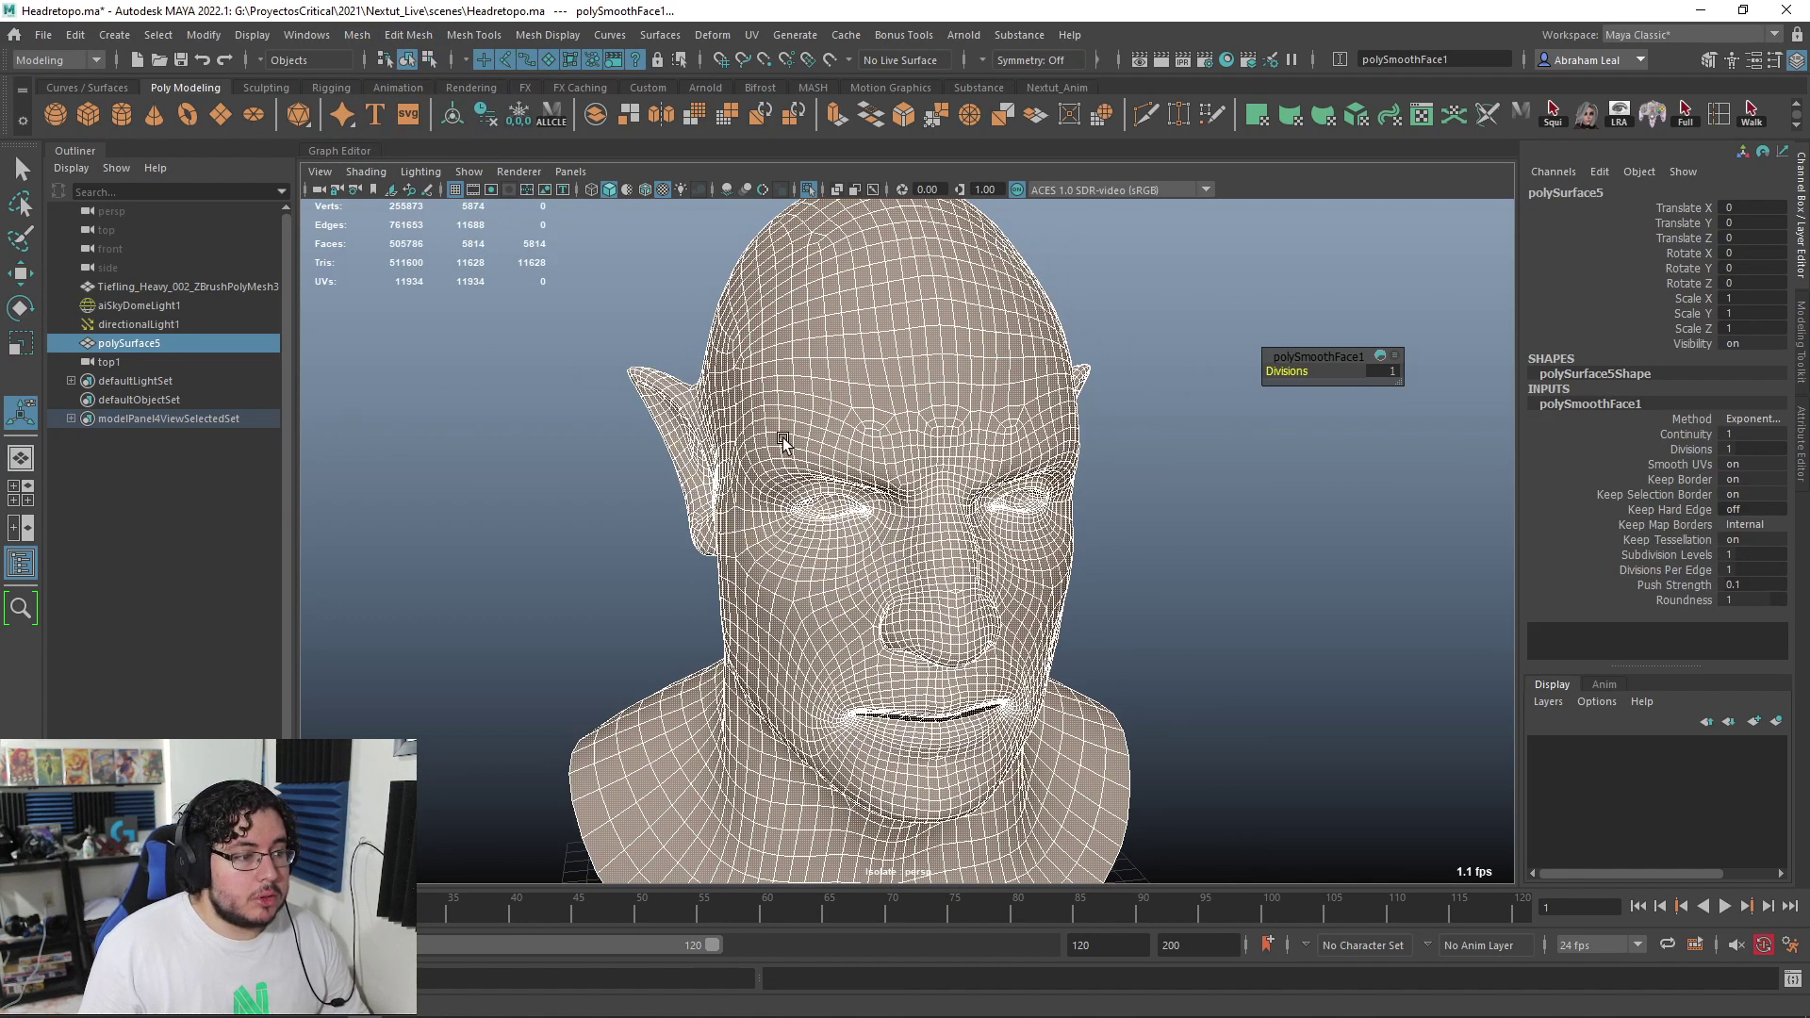
# Select all faces of the smoothed head and examine its polygon count and overall topology from several angles
pyautogui.press('F11')
pyautogui.doubleClick(788, 411)
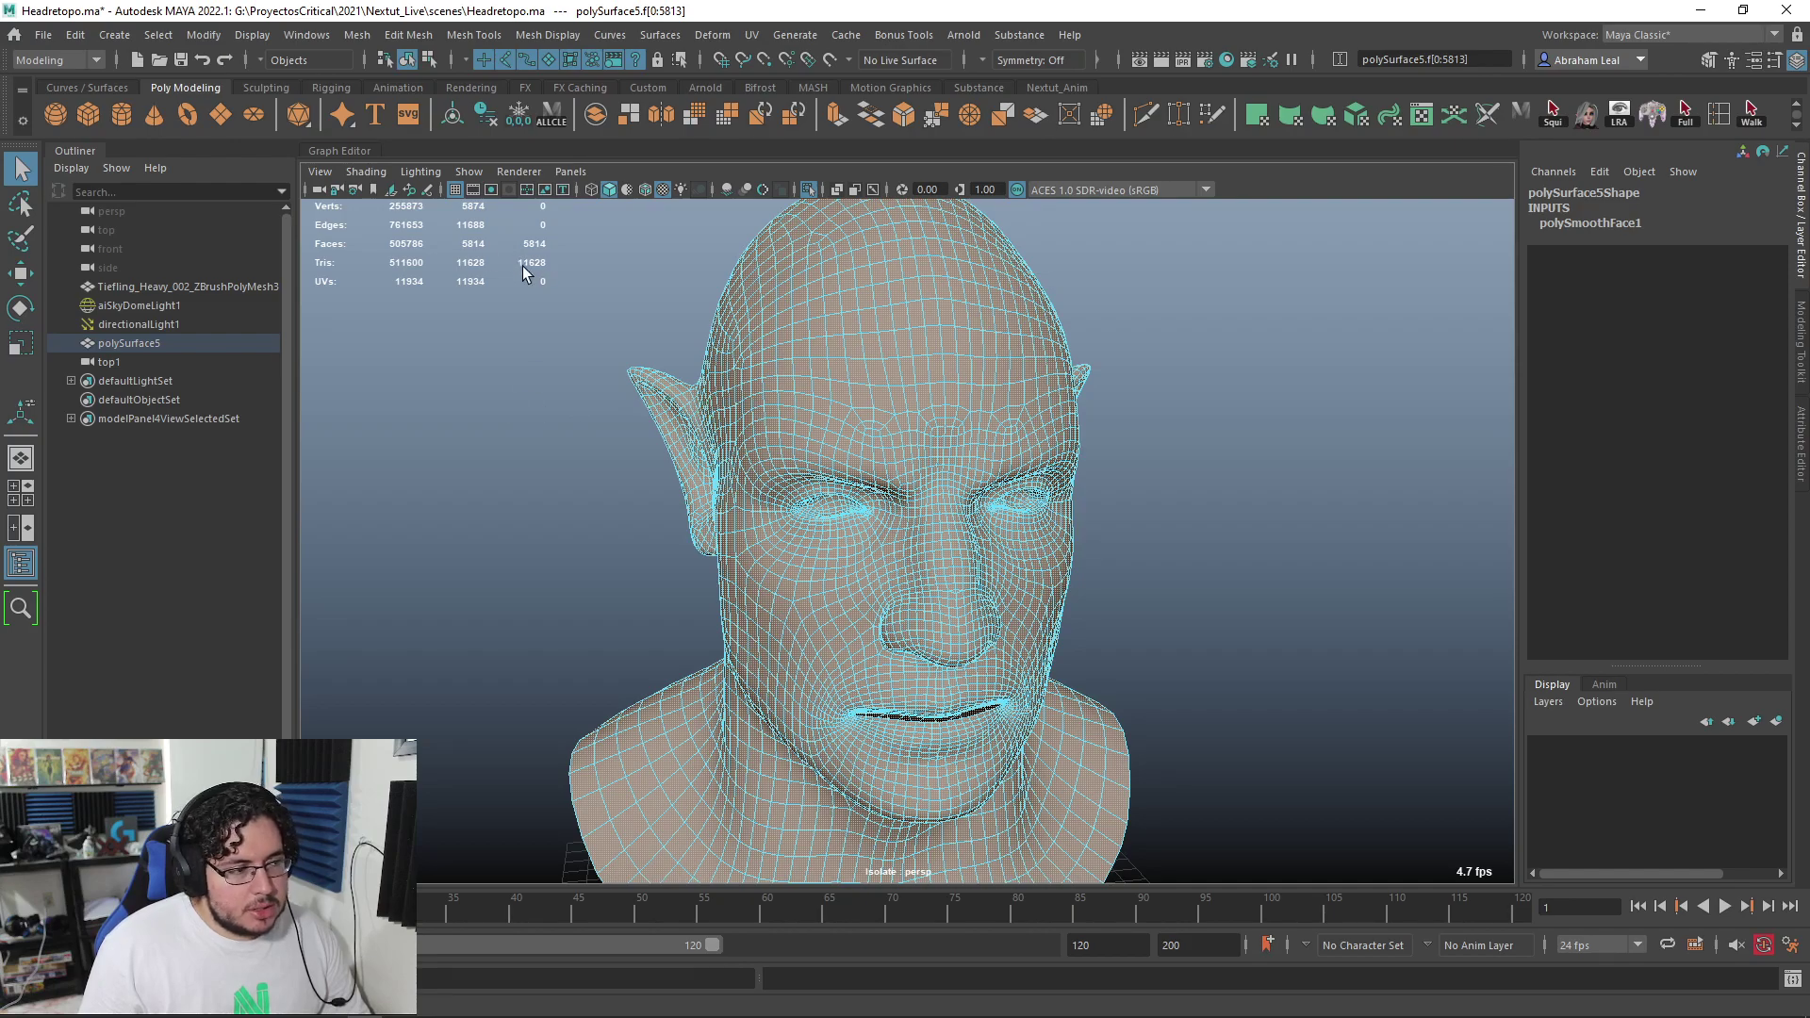
pyautogui.scroll(-1, 649, 421)
pyautogui.keyDown('alt'); pyautogui.moveTo(740, 458); pyautogui.dragTo(876, 451); pyautogui.keyUp('alt')
pyautogui.scroll(-3, 1031, 464)
pyautogui.scroll(3, 849, 462)
pyautogui.scroll(-6, 886, 490)
pyautogui.keyDown('alt'); pyautogui.moveTo(918, 718); pyautogui.dragTo(1112, 716); pyautogui.keyUp('alt')
pyautogui.keyDown('alt'); pyautogui.moveTo(1112, 717); pyautogui.dragTo(1096, 317, button='middle'); pyautogui.keyUp('alt')
pyautogui.keyDown('alt'); pyautogui.moveTo(932, 500); pyautogui.dragTo(1006, 546); pyautogui.keyUp('alt')
pyautogui.keyDown('alt'); pyautogui.moveTo(985, 461); pyautogui.dragTo(981, 540, button='middle'); pyautogui.keyUp('alt')
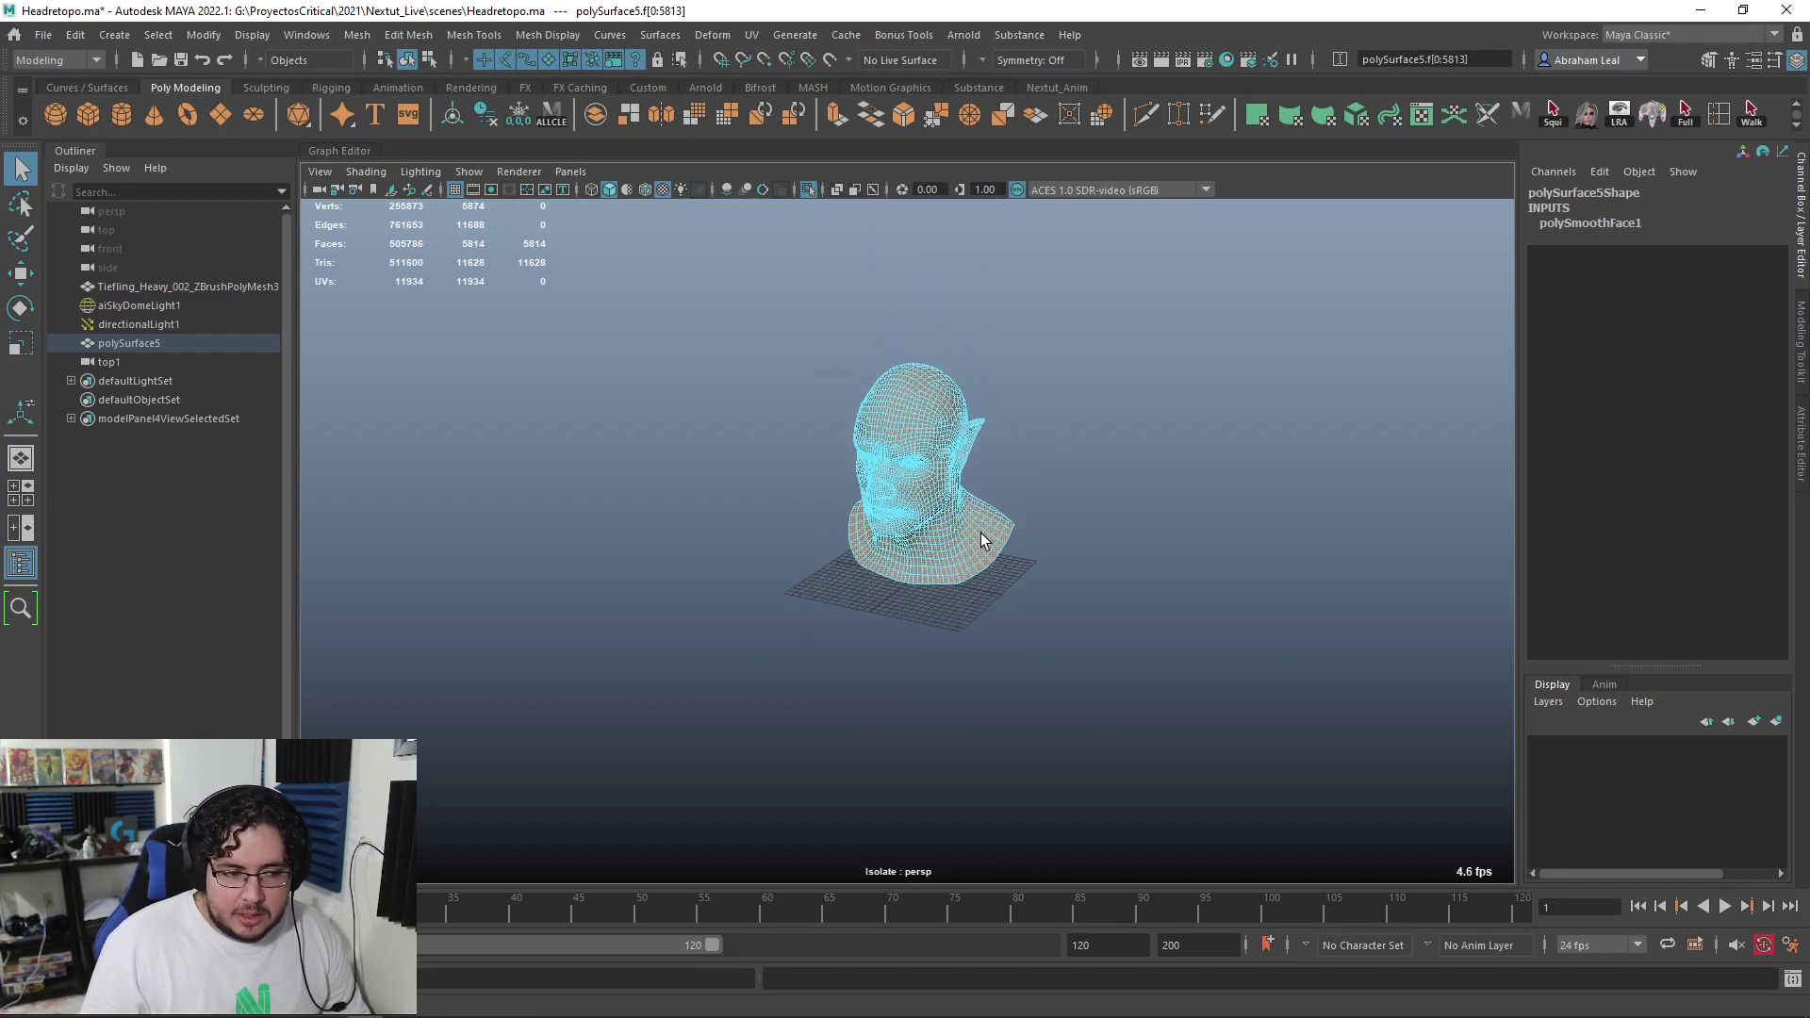
pyautogui.keyDown('alt'); pyautogui.moveTo(958, 551); pyautogui.dragTo(1002, 578); pyautogui.keyUp('alt')
pyautogui.scroll(5, 1003, 567)
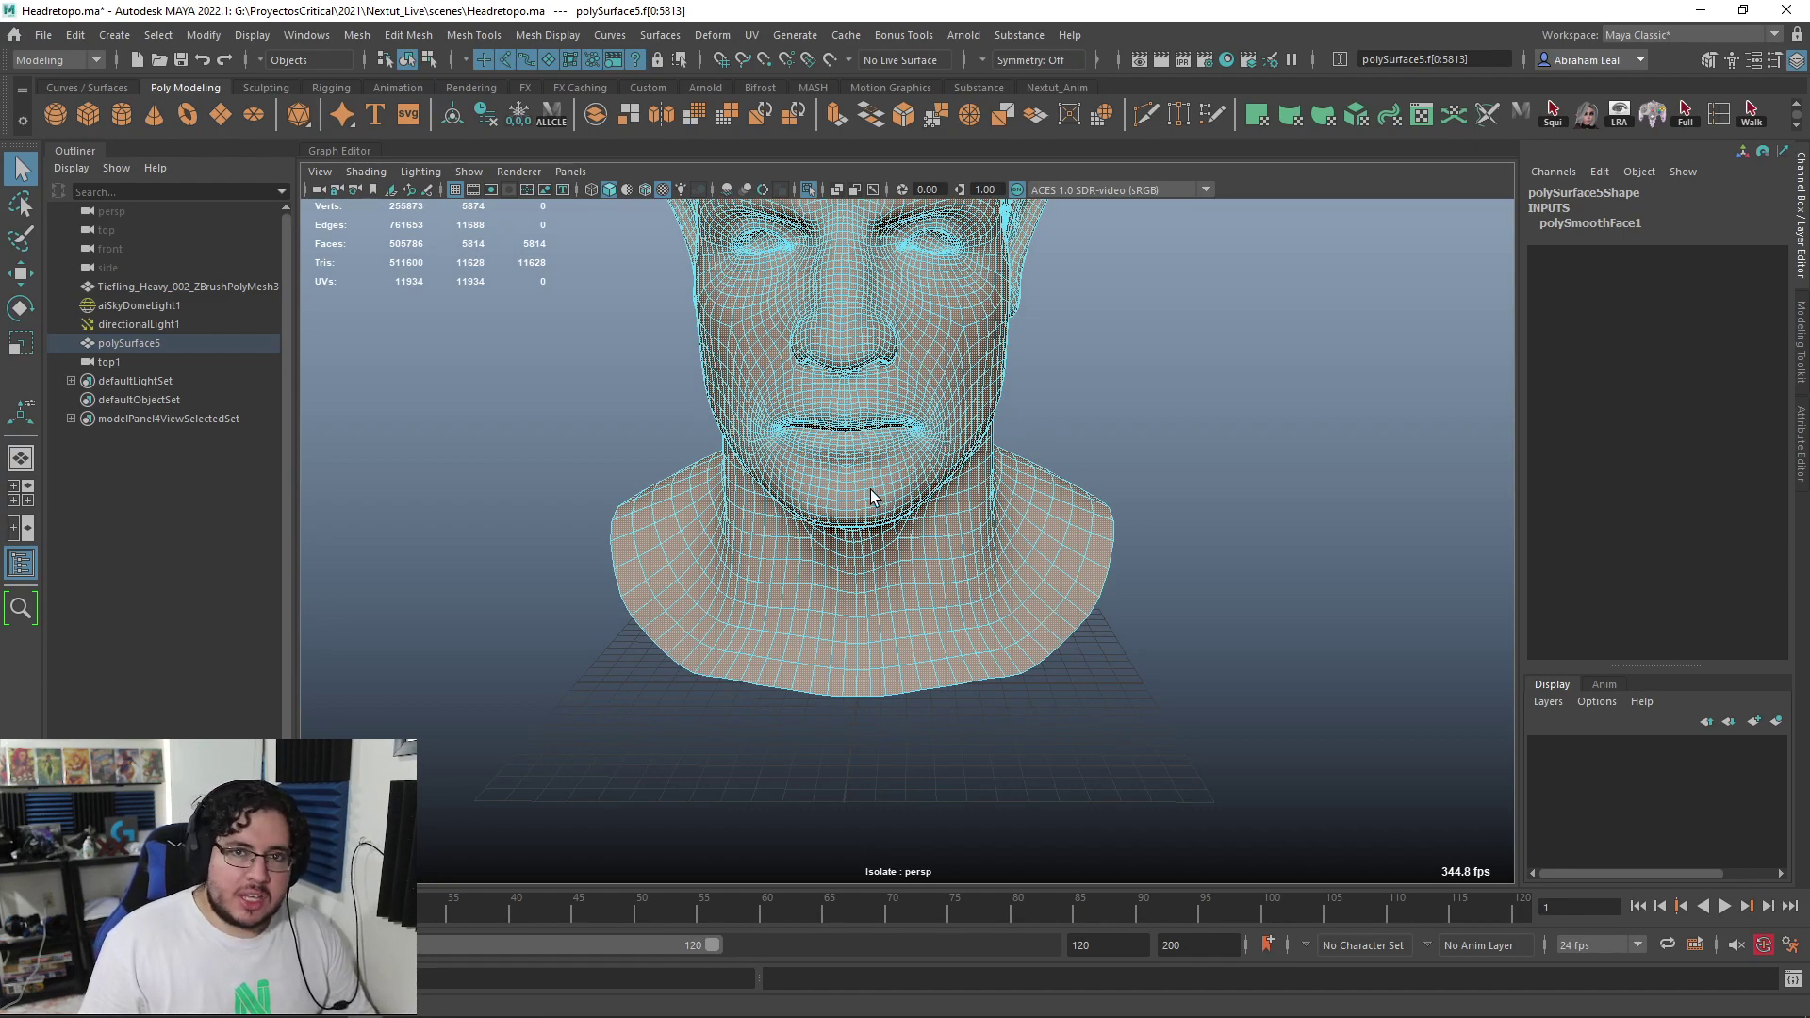
pyautogui.click(764, 462)
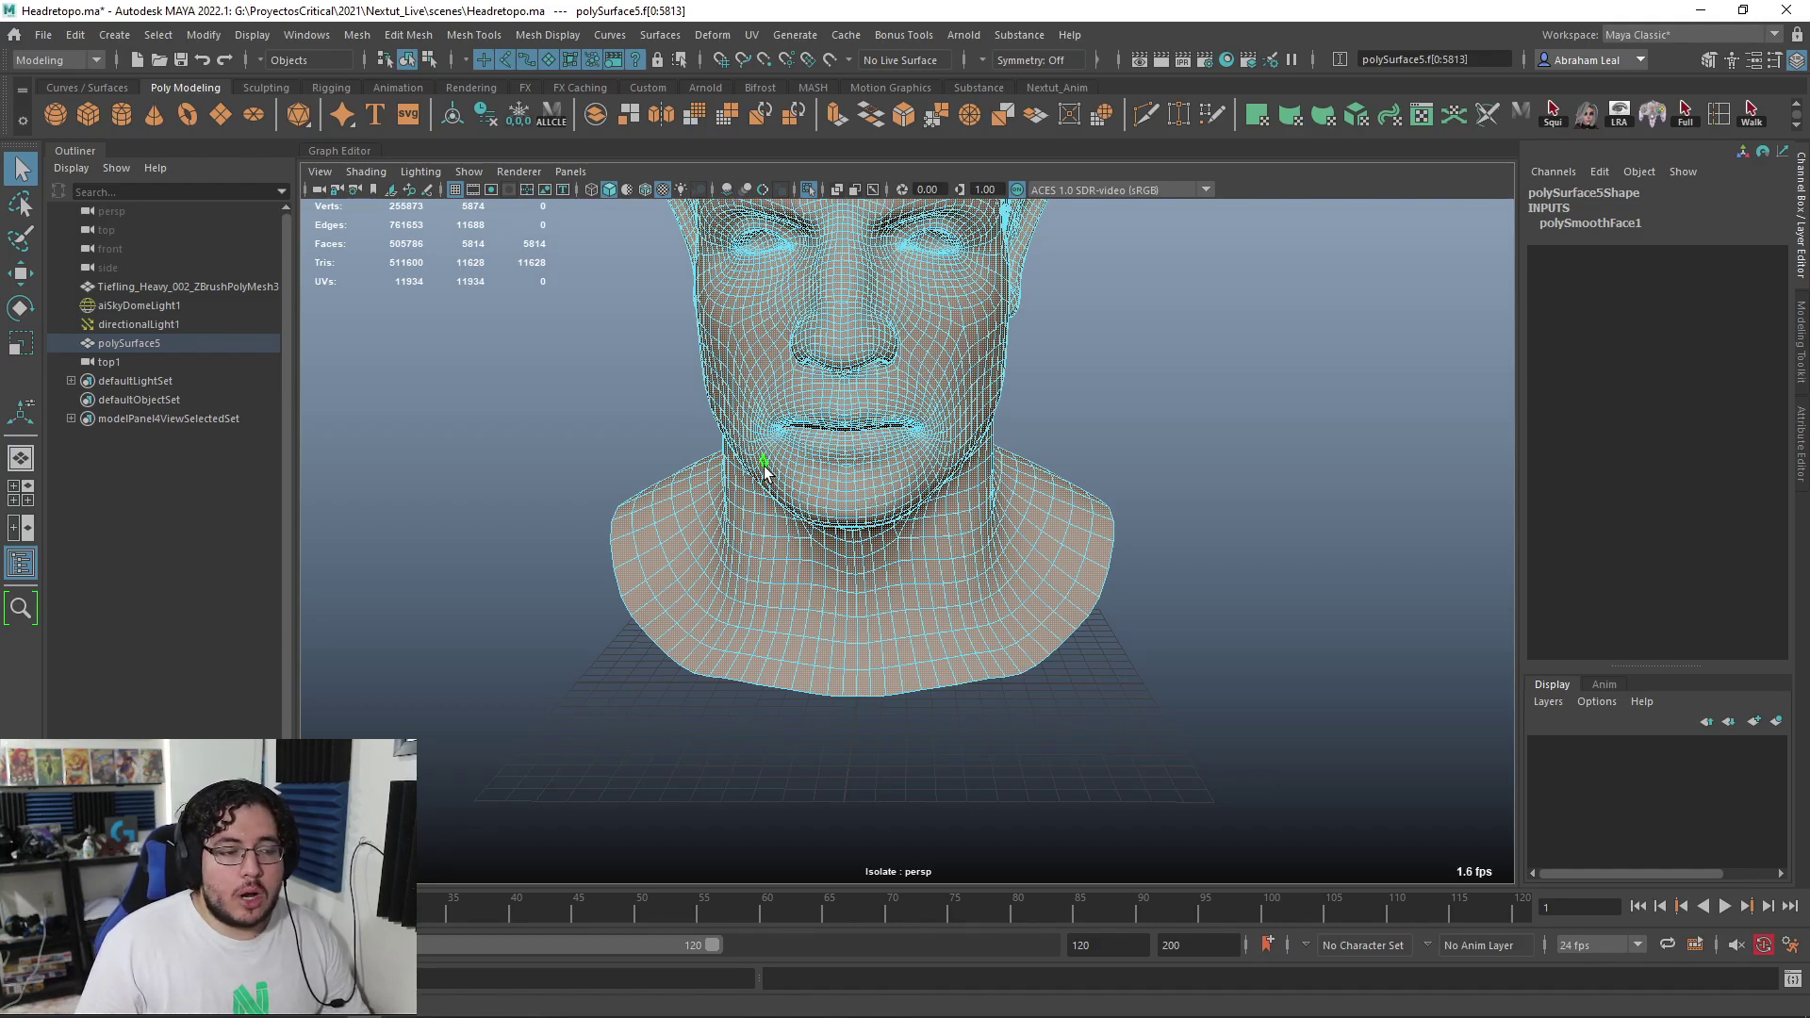
pyautogui.scroll(-4, 763, 465)
pyautogui.keyDown('alt'); pyautogui.moveTo(832, 462); pyautogui.dragTo(796, 522, button='middle'); pyautogui.keyUp('alt')
pyautogui.scroll(5, 779, 377)
# Delete the stray vertex in the middle of the short edge inside the diamond-shaped faces on the face's centre line
pyautogui.keyDown('alt'); pyautogui.moveTo(779, 377); pyautogui.dragTo(828, 455); pyautogui.keyUp('alt')
pyautogui.keyDown('alt'); pyautogui.moveTo(828, 454); pyautogui.dragTo(902, 450, button='right'); pyautogui.keyUp('alt')
pyautogui.keyDown('alt'); pyautogui.moveTo(903, 451); pyautogui.dragTo(793, 407); pyautogui.keyUp('alt')
pyautogui.keyDown('alt'); pyautogui.moveTo(803, 489); pyautogui.dragTo(912, 504, button='middle'); pyautogui.keyUp('alt')
pyautogui.keyDown('alt'); pyautogui.moveTo(764, 532); pyautogui.dragTo(830, 540, button='right'); pyautogui.keyUp('alt')
pyautogui.keyDown('alt'); pyautogui.moveTo(829, 540); pyautogui.dragTo(919, 575); pyautogui.keyUp('alt')
pyautogui.keyDown('alt'); pyautogui.moveTo(773, 514); pyautogui.dragTo(807, 514, button='right'); pyautogui.keyUp('alt')
pyautogui.keyDown('alt'); pyautogui.moveTo(783, 557); pyautogui.dragTo(874, 606, button='middle'); pyautogui.keyUp('alt')
pyautogui.scroll(4, 879, 613)
pyautogui.press('1')
pyautogui.moveTo(835, 479); pyautogui.dragTo(836, 398, button='right')
pyautogui.click(851, 574)
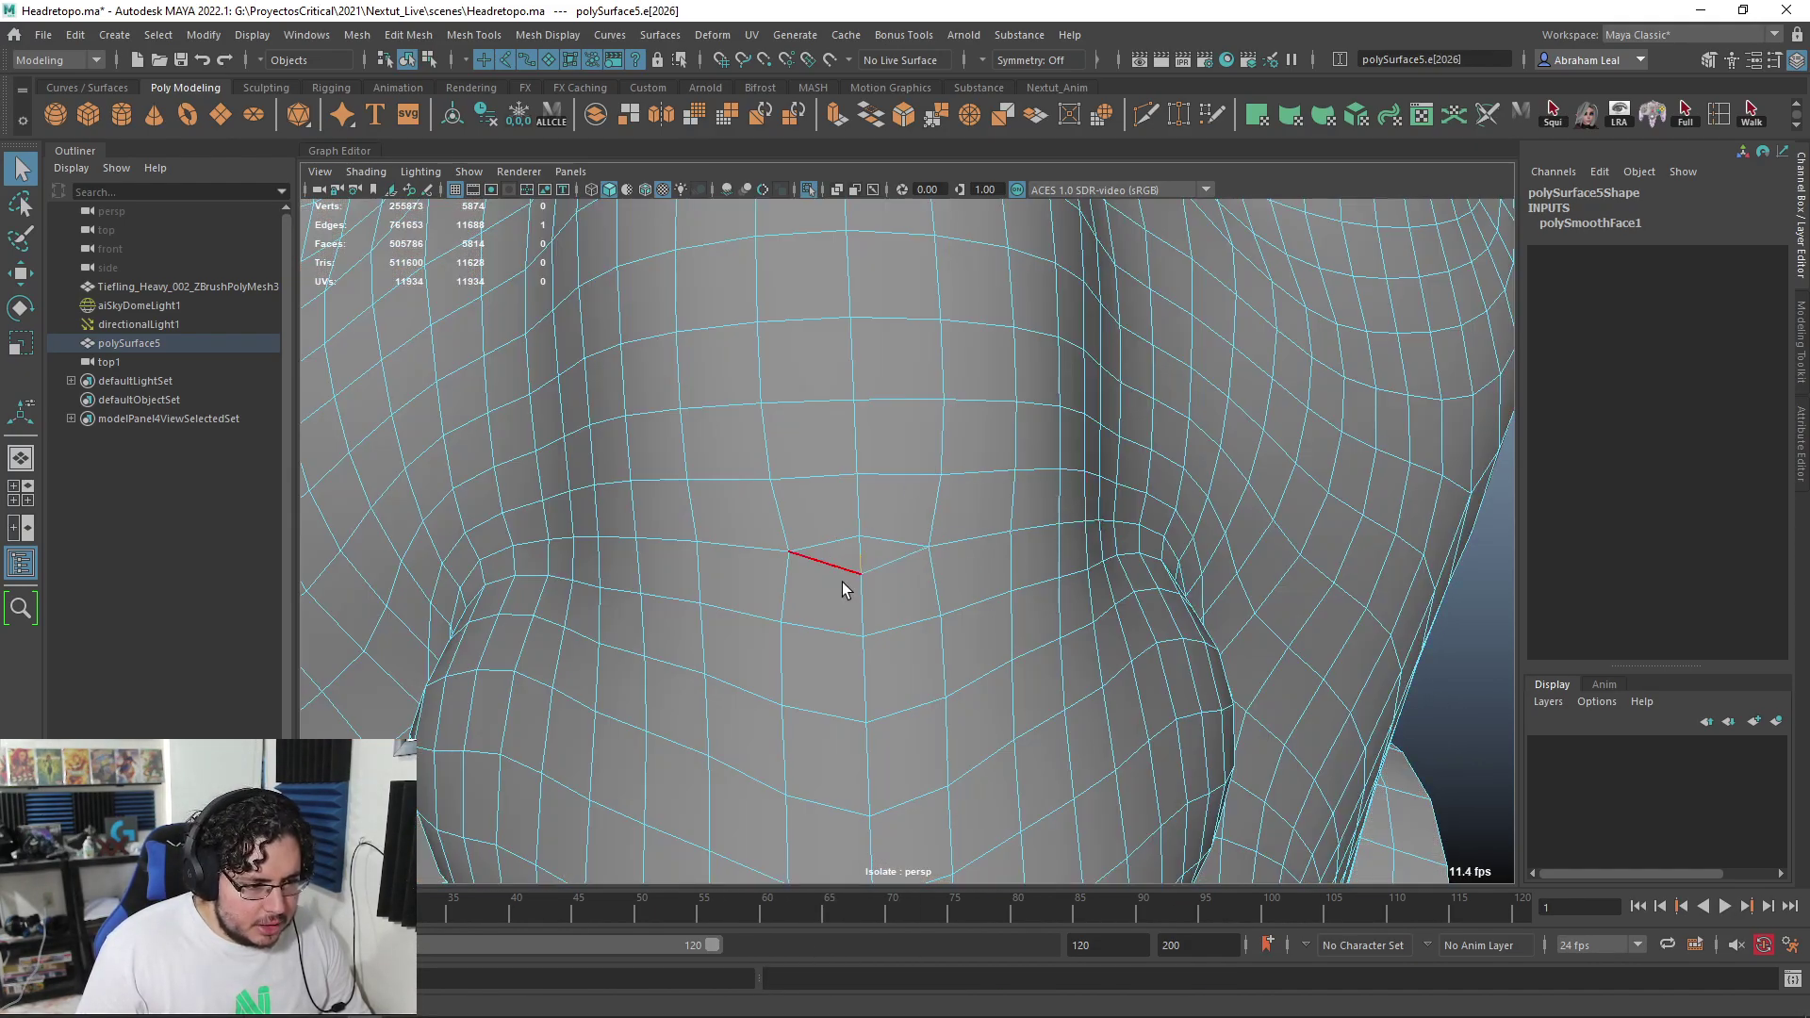
pyautogui.scroll(6, 867, 576)
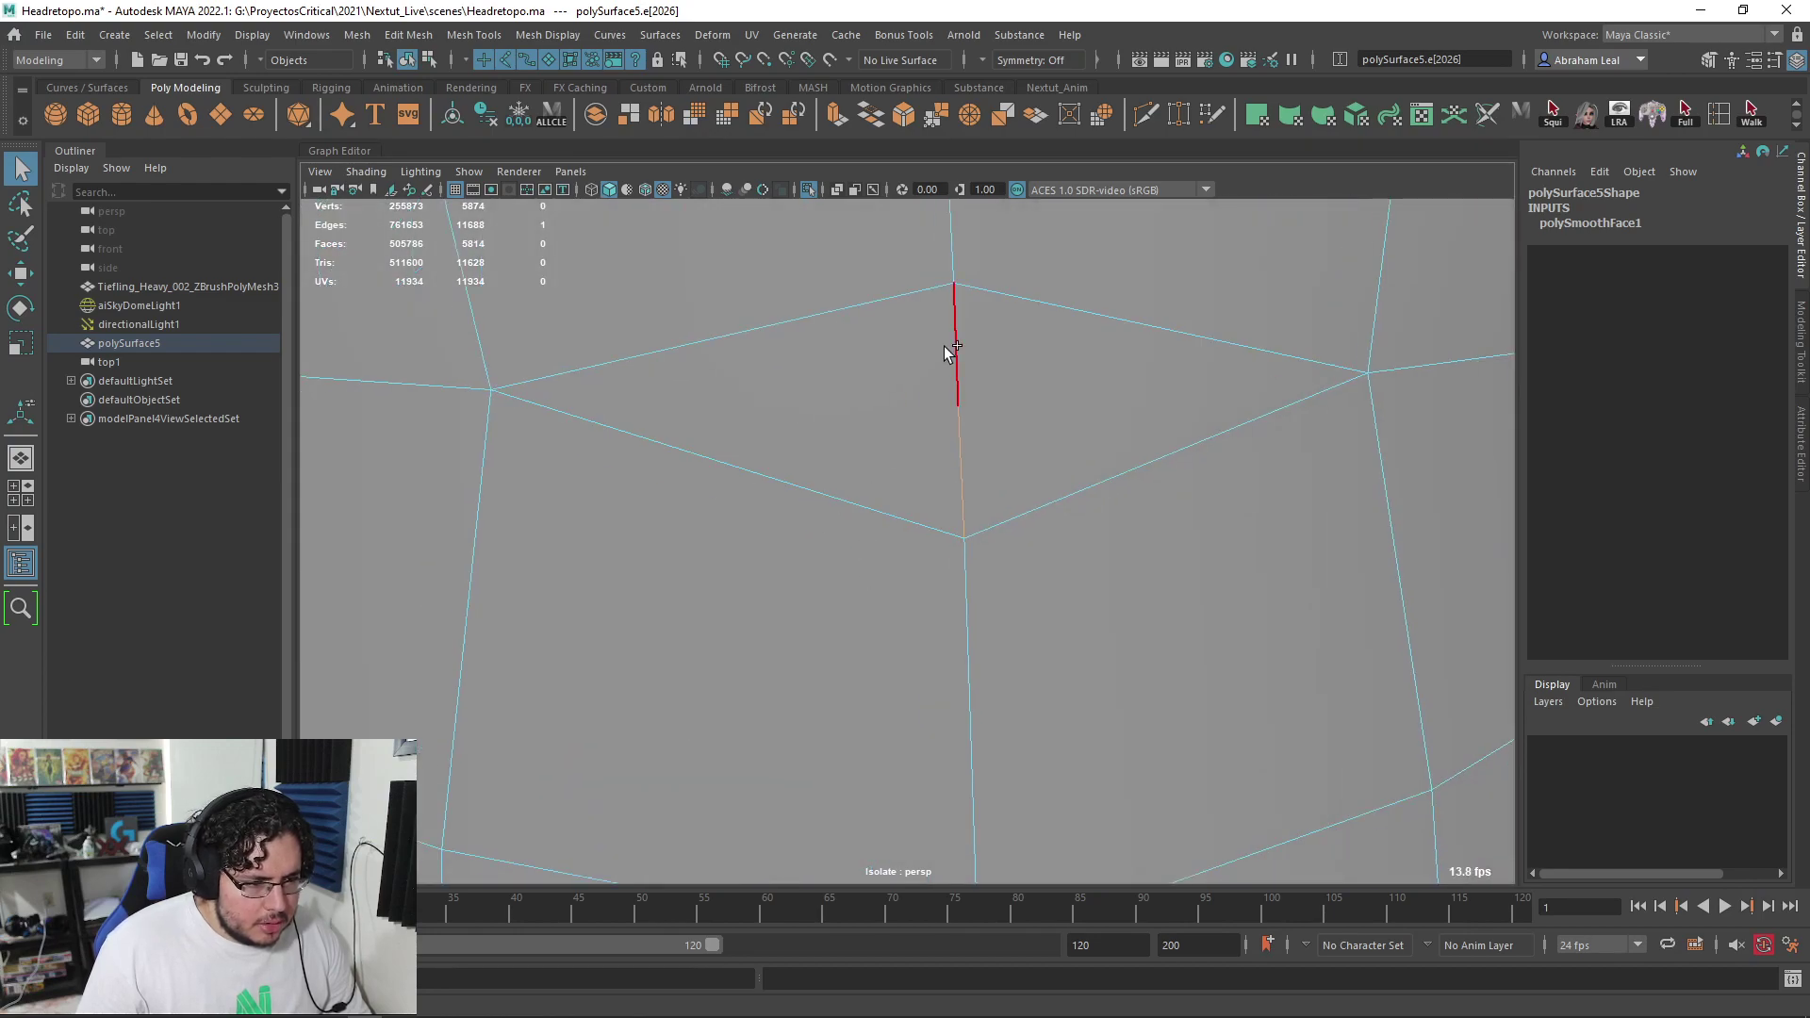
pyautogui.moveTo(969, 409); pyautogui.dragTo(931, 409, button='right')
pyautogui.click(933, 411)
pyautogui.press('Delete')
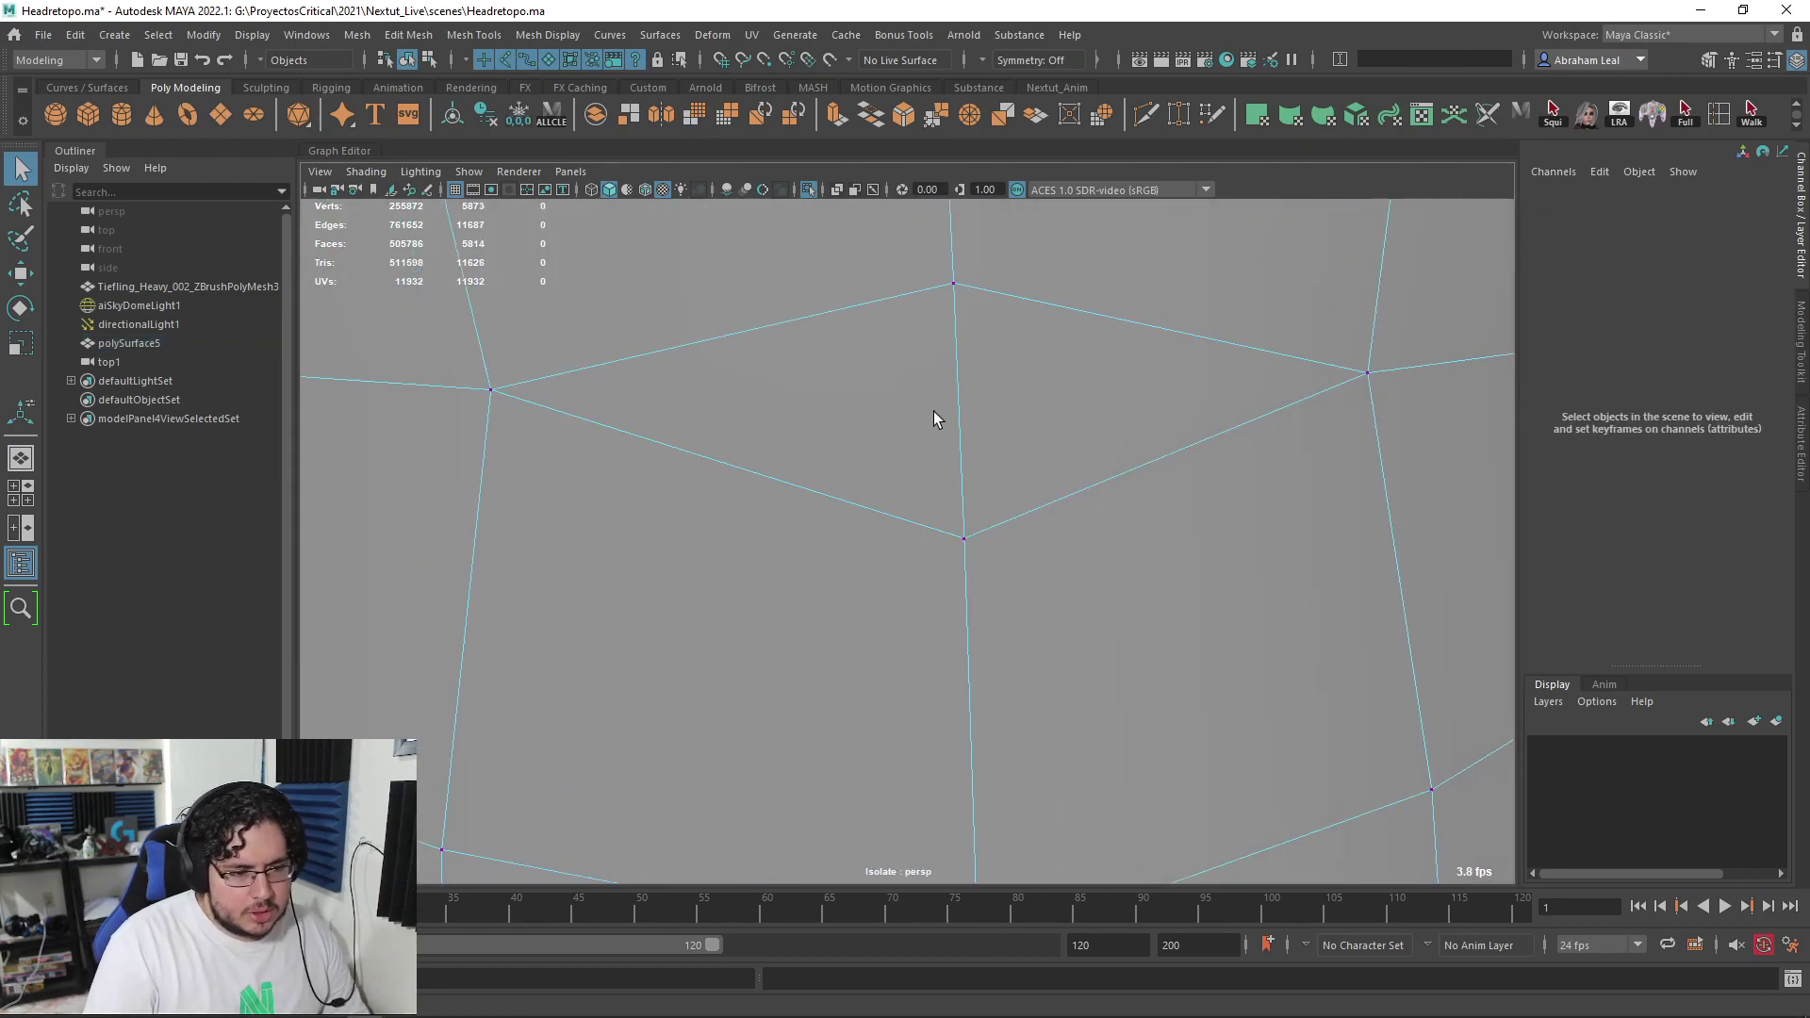
# Collapse the short vertical edge inside the diamond-shaped faces on the face's centre line and inspect the vertices between nose and mouth
pyautogui.click(971, 396)
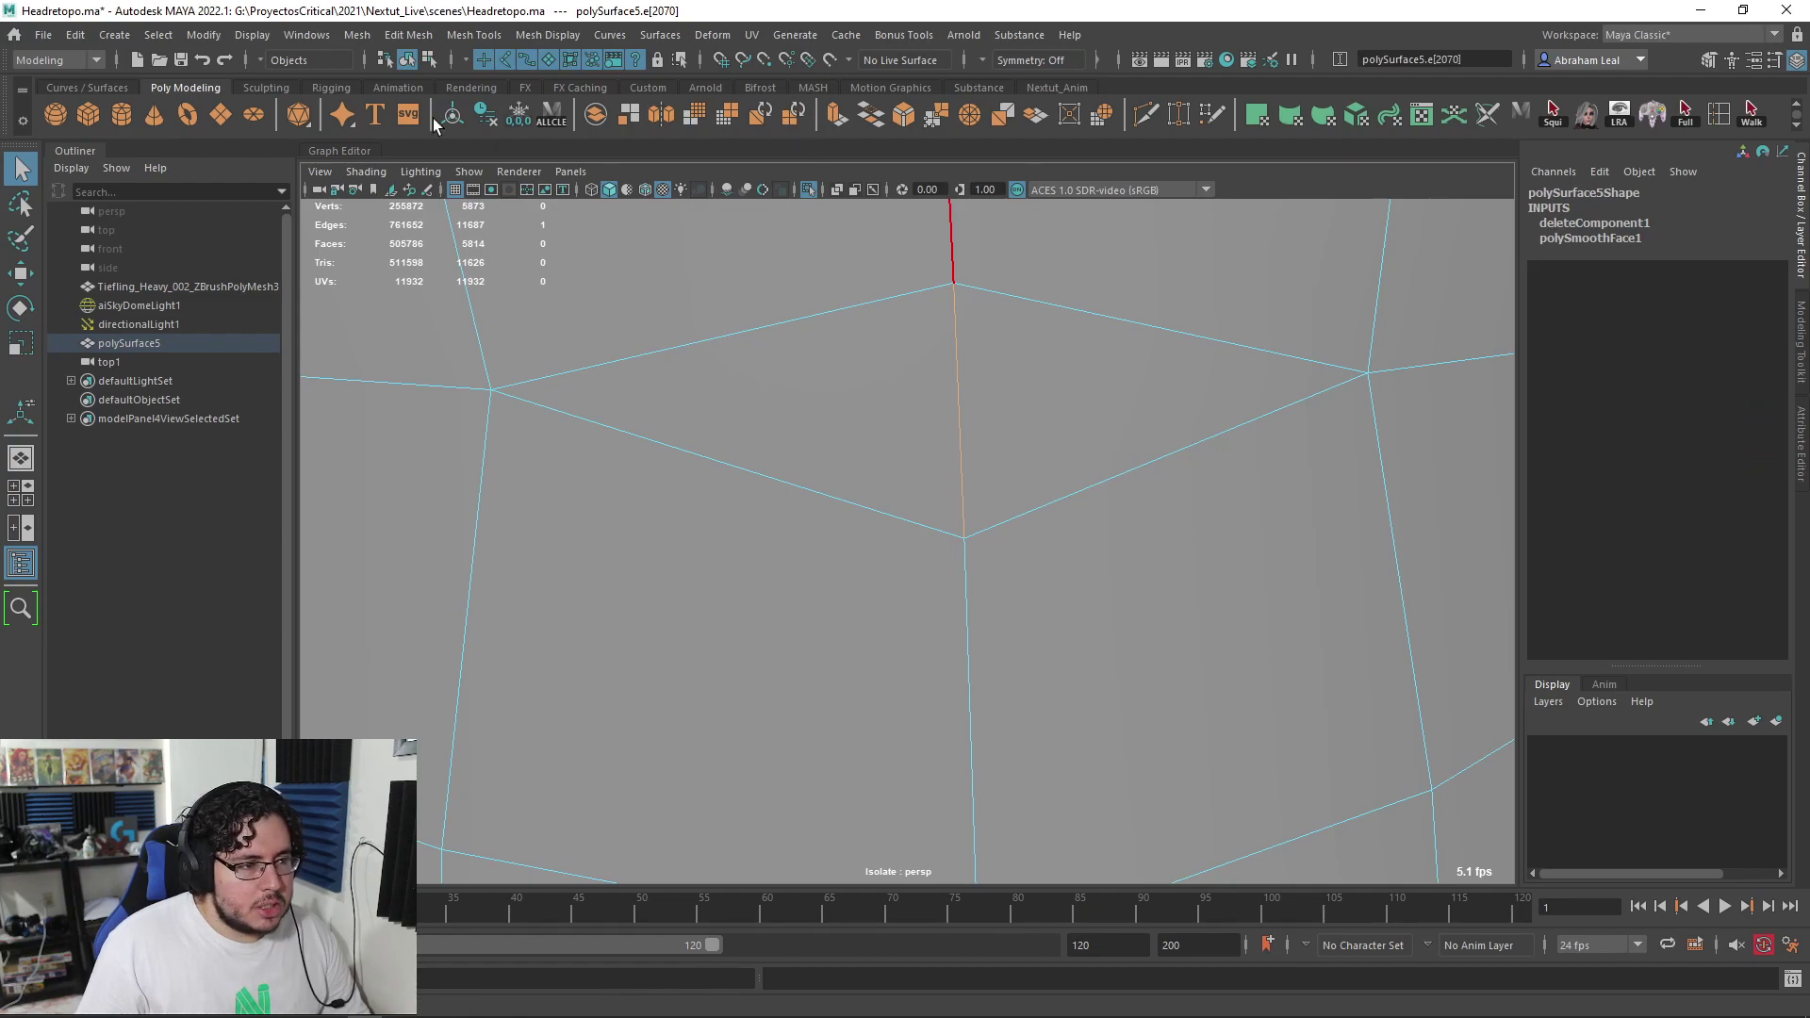
pyautogui.click(357, 35)
pyautogui.moveTo(424, 36)
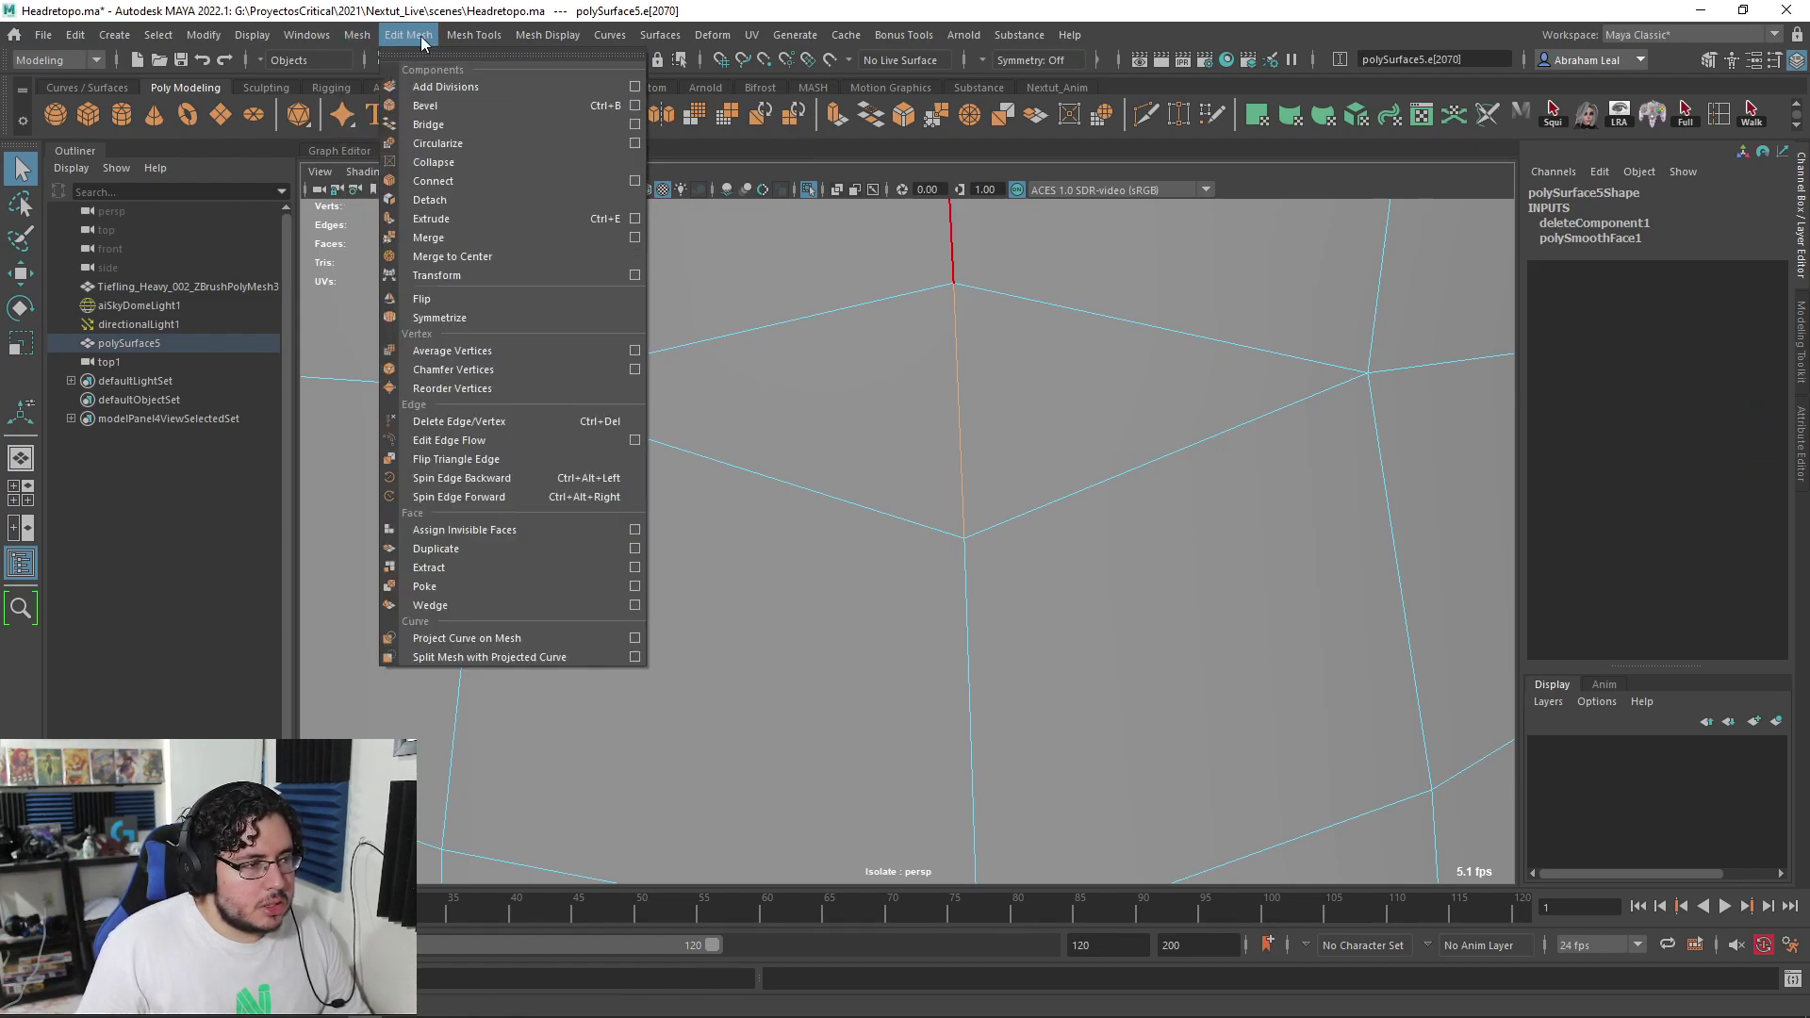
pyautogui.click(424, 163)
pyautogui.scroll(-5, 914, 444)
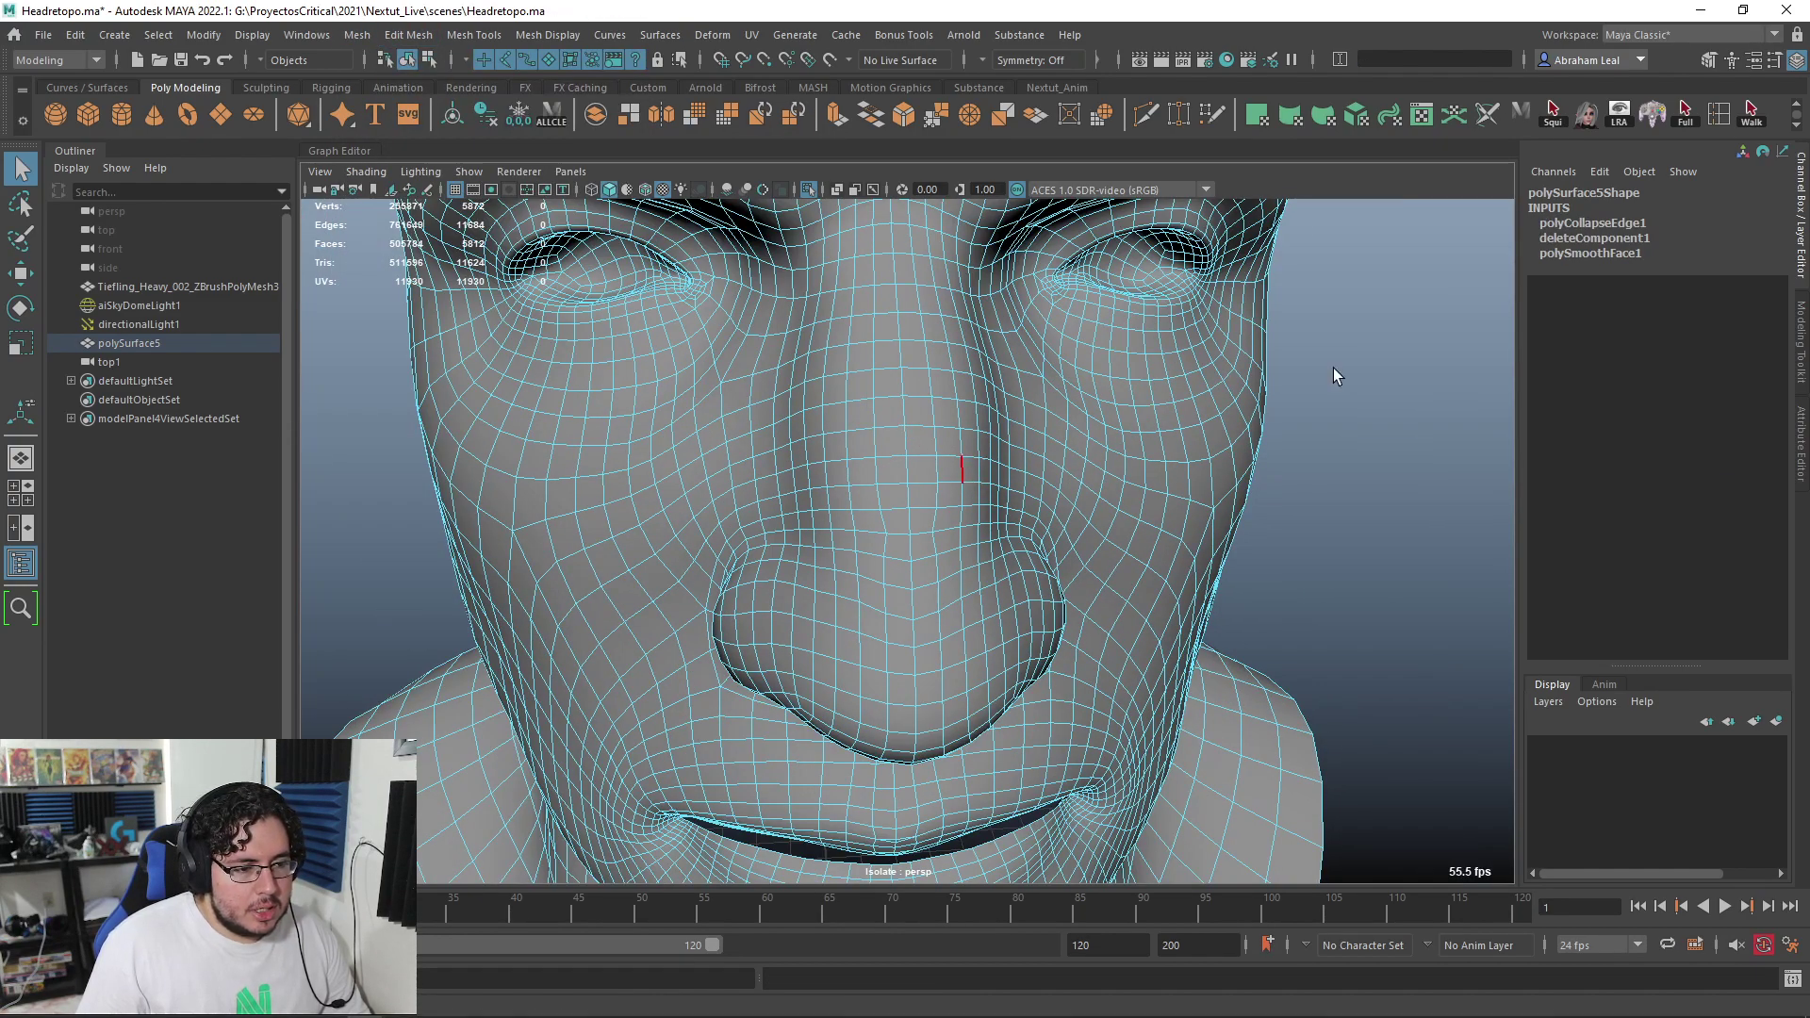
pyautogui.press('F9')
pyautogui.scroll(-3, 931, 489)
pyautogui.keyDown('alt'); pyautogui.moveTo(932, 490); pyautogui.dragTo(933, 424); pyautogui.keyUp('alt')
pyautogui.scroll(6, 1017, 544)
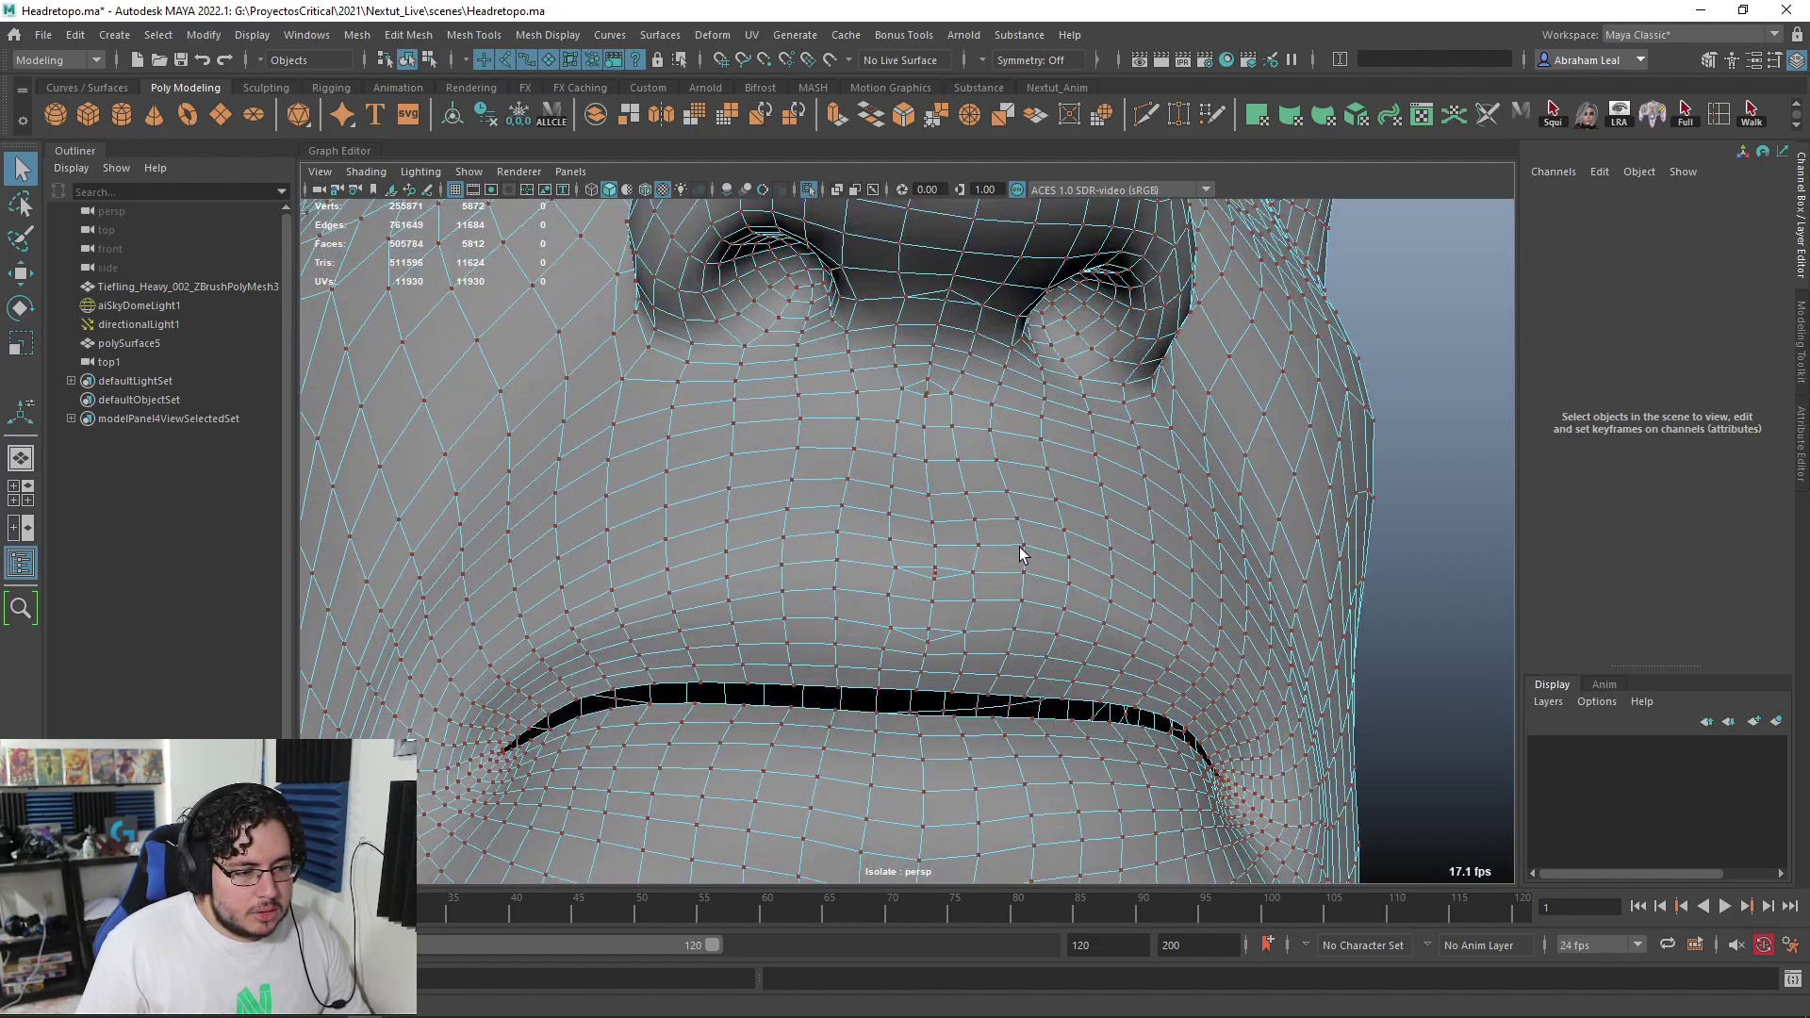
pyautogui.scroll(5, 1018, 552)
# Undo the recent edits back past the smoothing and the deletion of the mirrored head's history
pyautogui.hotkey('ctrl', 'z')
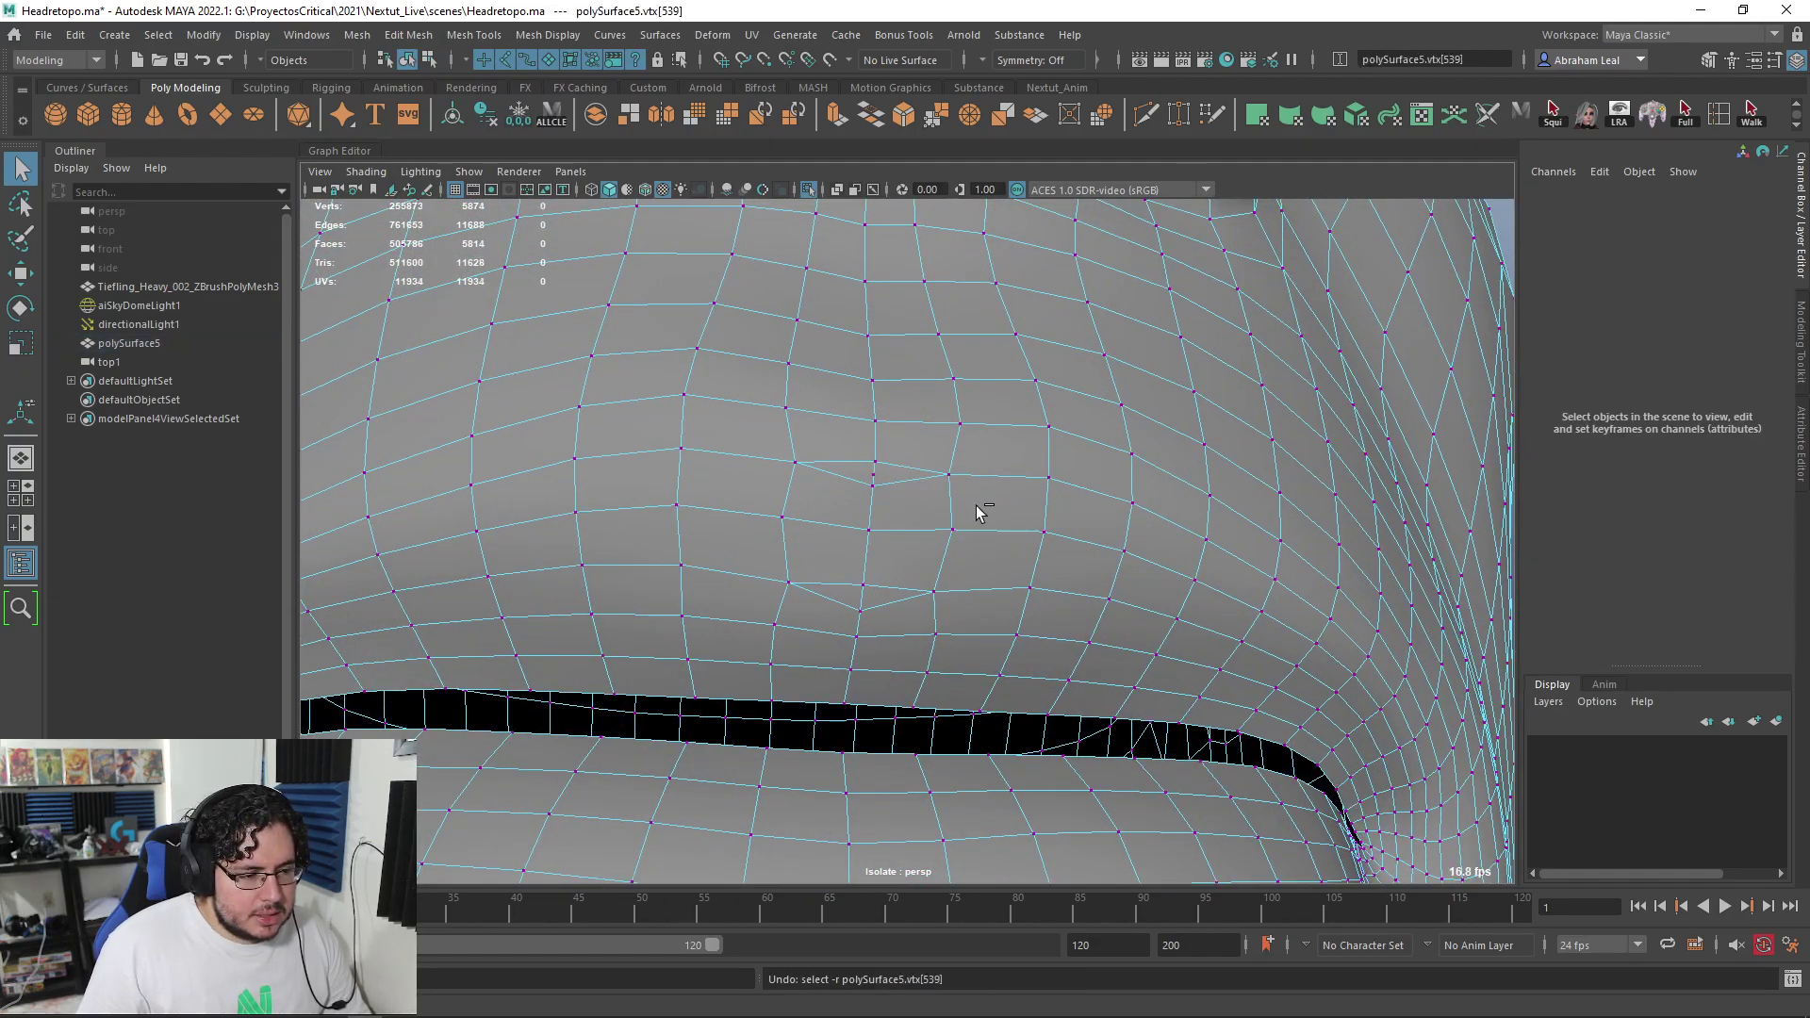
pyautogui.hotkey('ctrl', 'z')
pyautogui.hotkey('ctrl', 'z')
pyautogui.hotkey('ctrl', 'z')
pyautogui.hotkey('ctrl', 'z')
pyautogui.hotkey('ctrl', 'z')
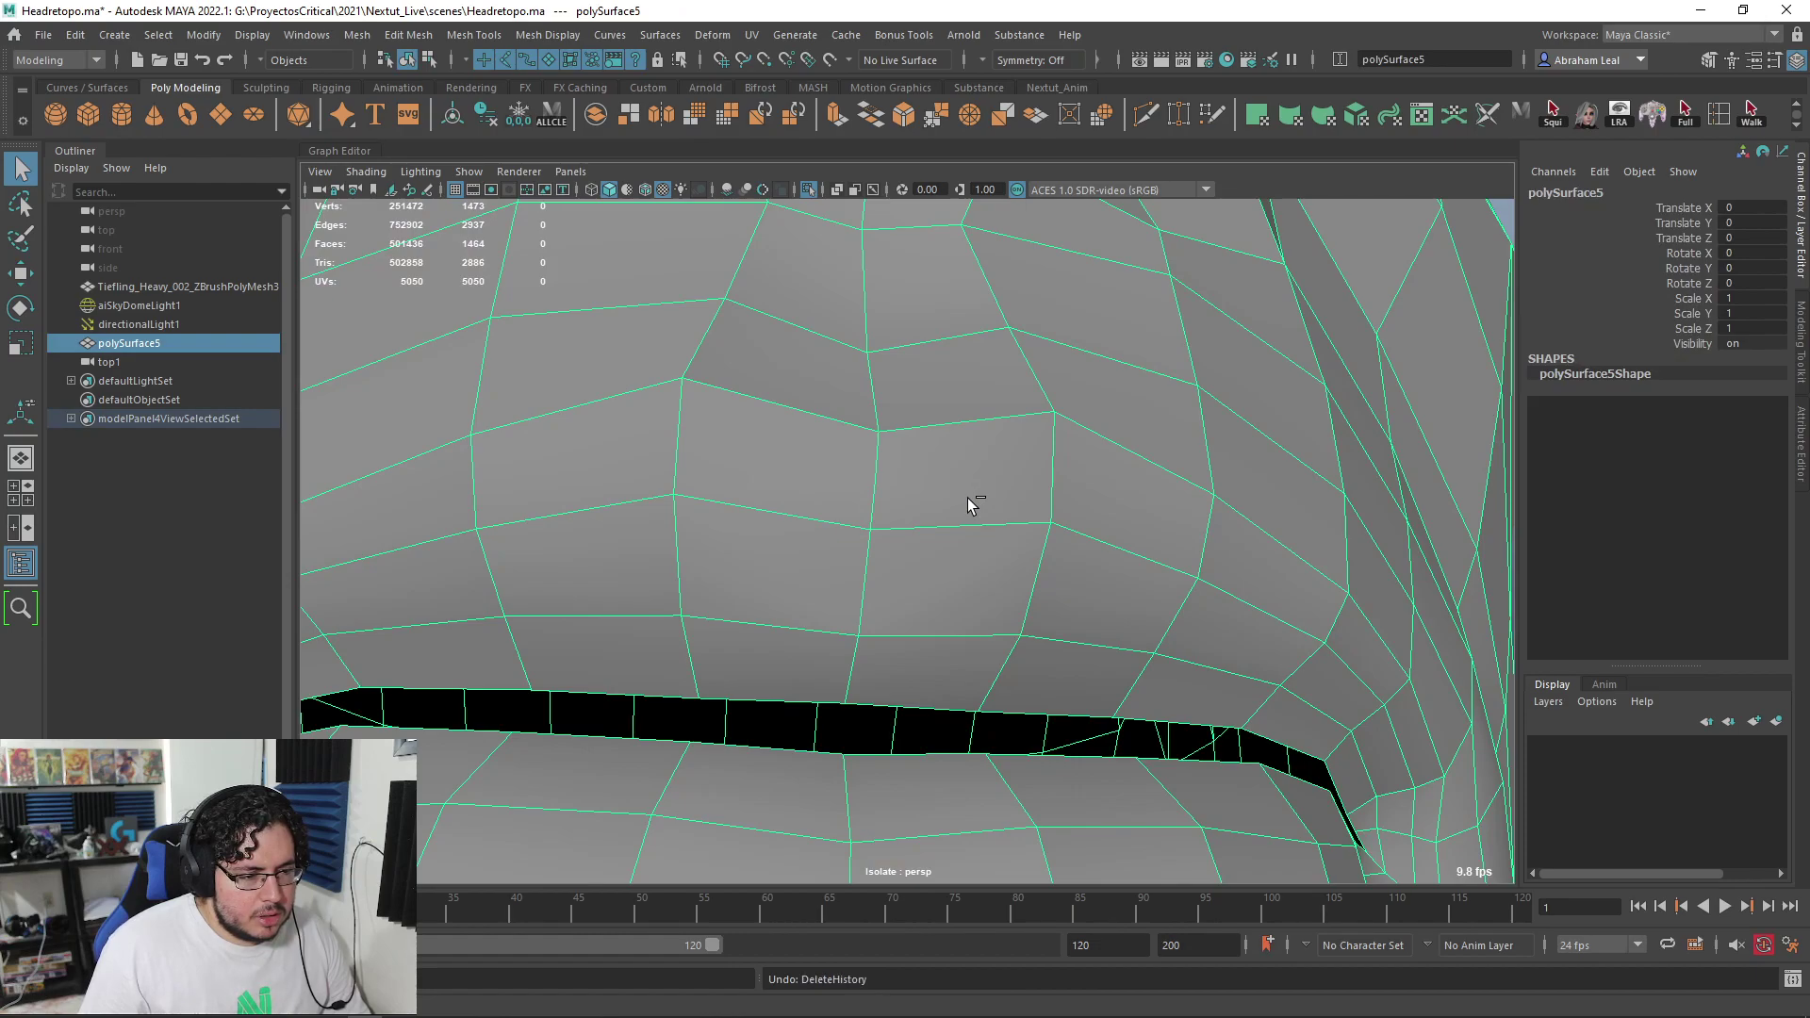
# Delete the three stray vertices along the unsmoothed head's centre line, including those on the nose and above the upper lip
pyautogui.moveTo(967, 498); pyautogui.dragTo(743, 443, button='right')
pyautogui.scroll(-6, 785, 469)
pyautogui.scroll(3, 886, 484)
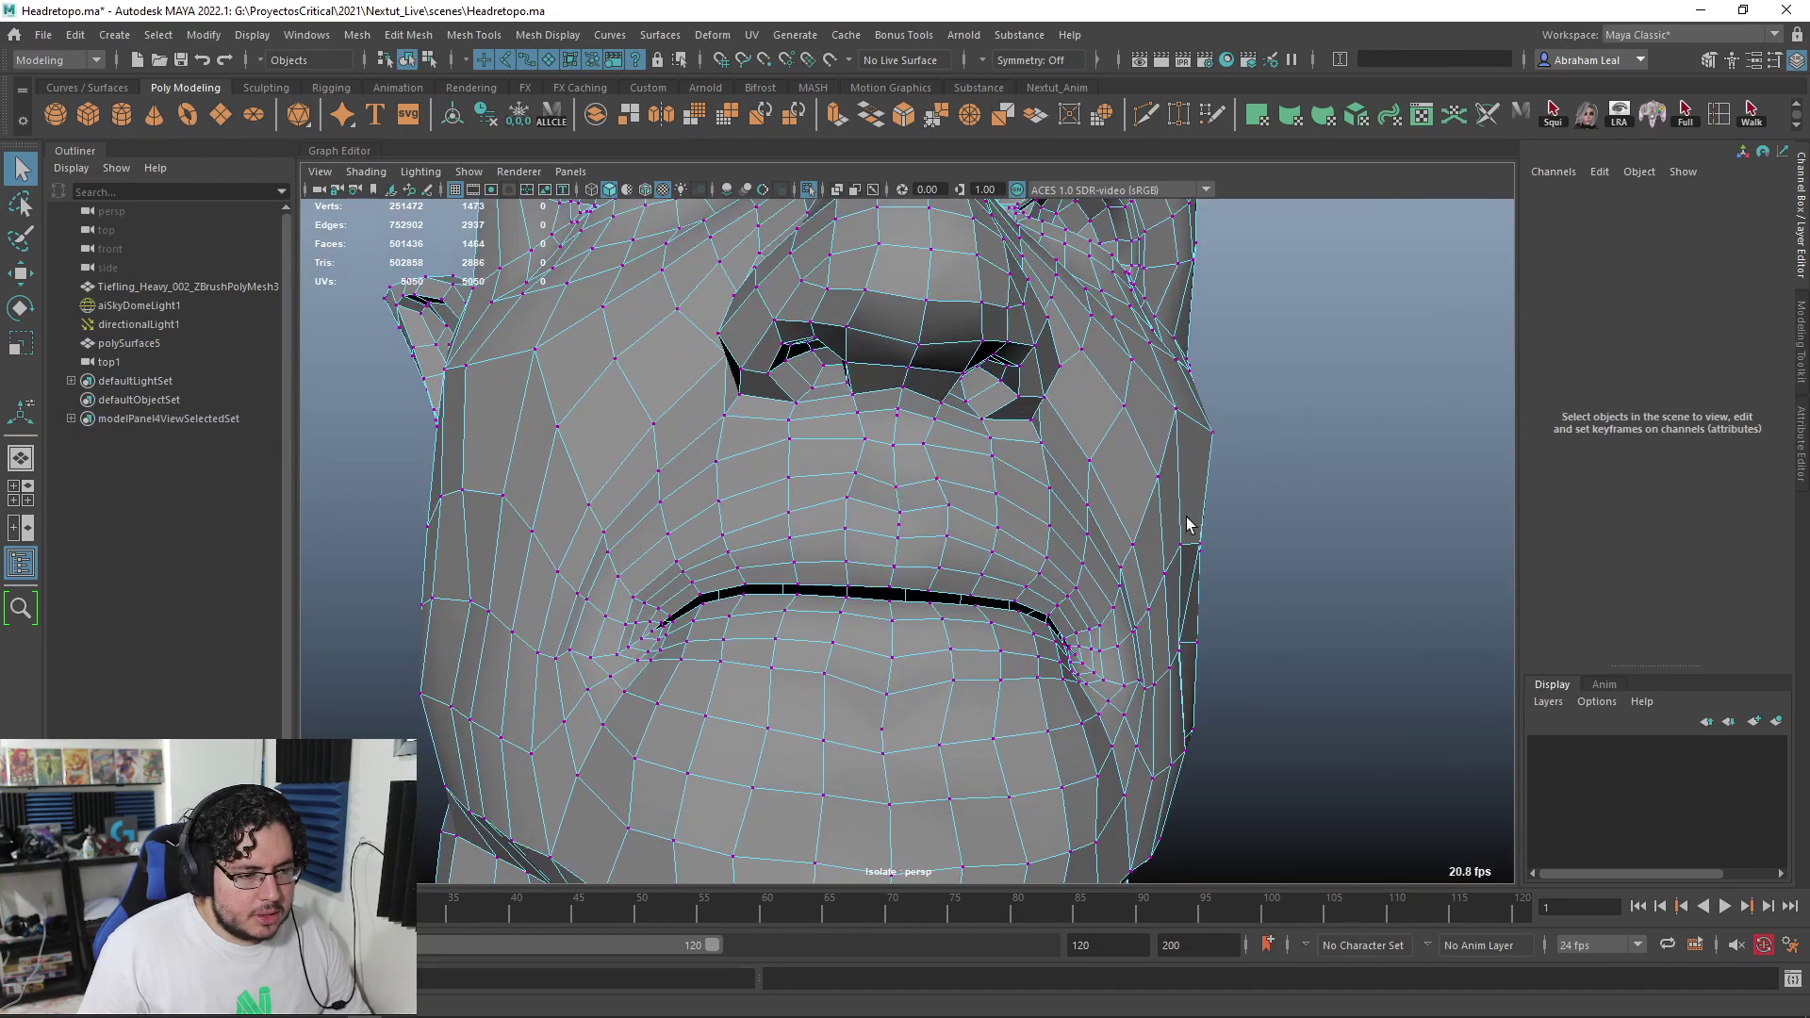
pyautogui.scroll(8, 884, 557)
pyautogui.click(879, 476)
pyautogui.keyDown('alt'); pyautogui.moveTo(856, 736); pyautogui.dragTo(924, 743, button='middle'); pyautogui.keyUp('alt')
pyautogui.scroll(-4, 923, 743)
pyautogui.keyDown('alt'); pyautogui.moveTo(821, 443); pyautogui.dragTo(839, 802, button='middle'); pyautogui.keyUp('alt')
pyautogui.scroll(2, 881, 618)
pyautogui.keyDown('alt'); pyautogui.moveTo(881, 617); pyautogui.dragTo(919, 443, button='middle'); pyautogui.keyUp('alt')
pyautogui.keyDown('shift'); pyautogui.click(896, 558); pyautogui.keyUp('shift')
pyautogui.keyDown('alt'); pyautogui.moveTo(929, 557); pyautogui.dragTo(837, 346); pyautogui.keyUp('alt')
pyautogui.scroll(-3, 915, 603)
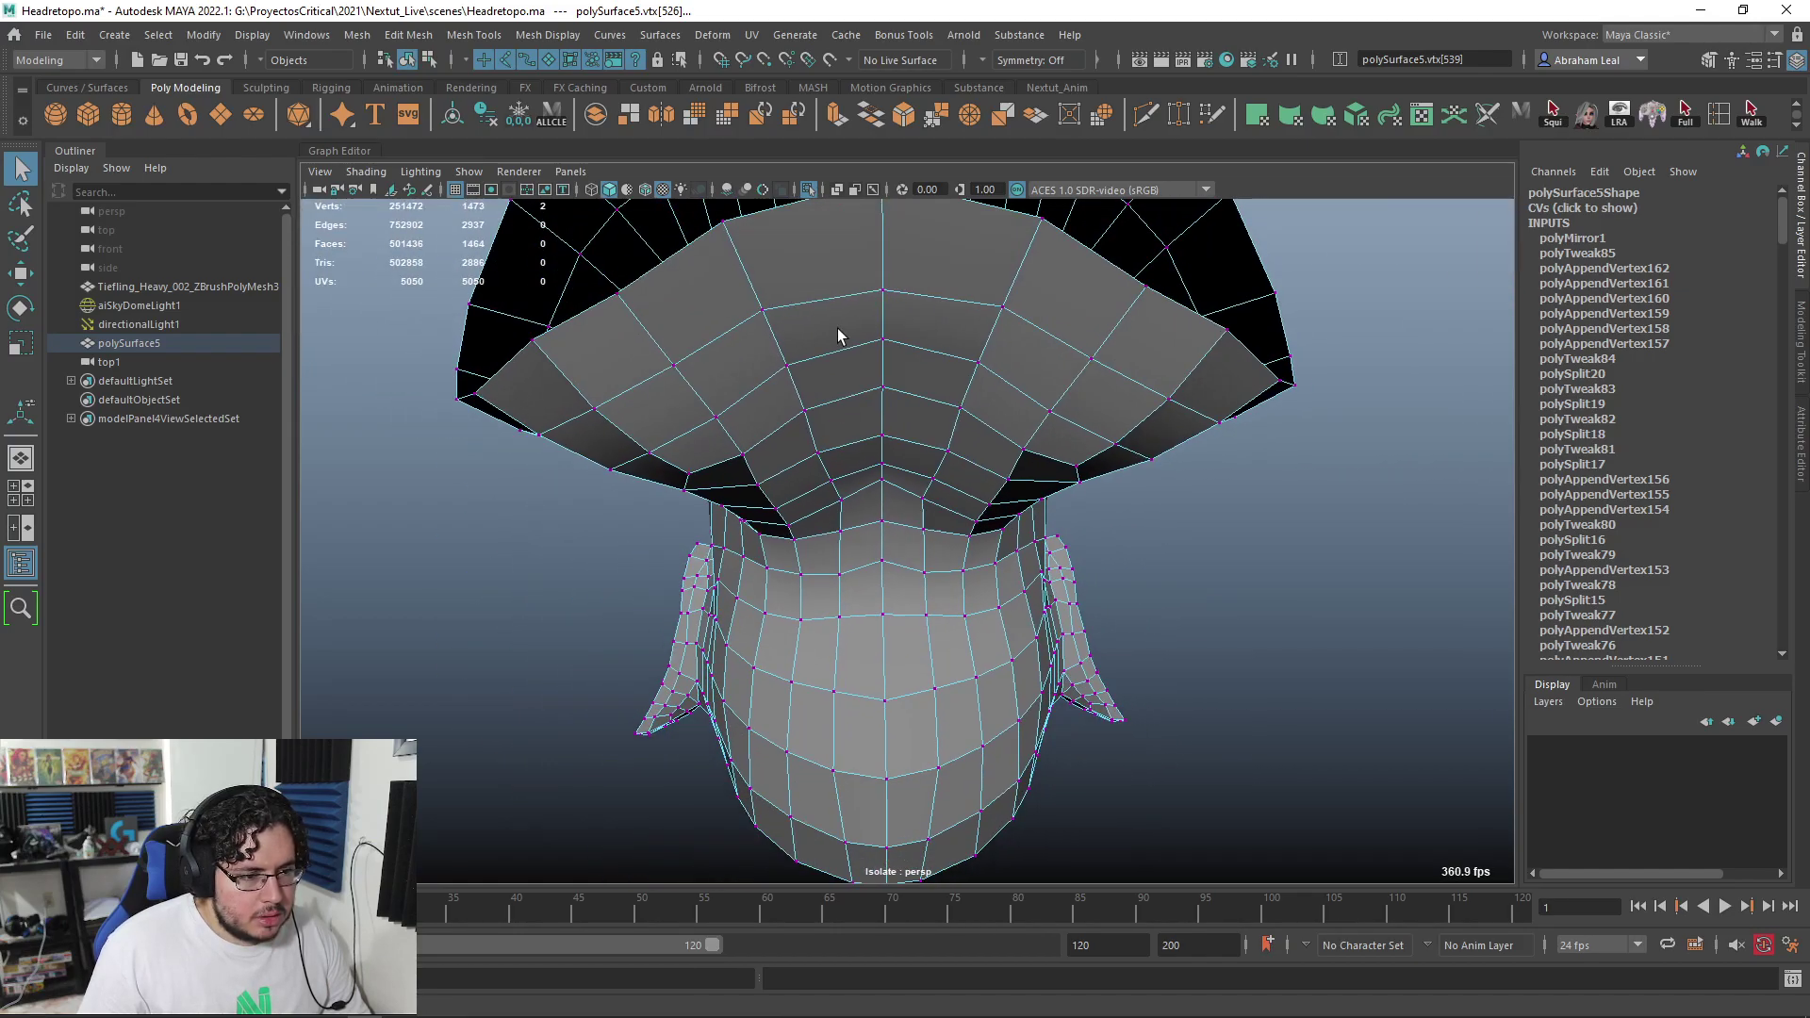
pyautogui.keyDown('alt'); pyautogui.moveTo(837, 346); pyautogui.dragTo(845, 477, button='middle'); pyautogui.keyUp('alt')
pyautogui.keyDown('alt'); pyautogui.moveTo(844, 477); pyautogui.dragTo(840, 170); pyautogui.keyUp('alt')
pyautogui.keyDown('alt'); pyautogui.moveTo(886, 293); pyautogui.dragTo(919, 296); pyautogui.keyUp('alt')
pyautogui.keyDown('alt'); pyautogui.moveTo(919, 296); pyautogui.dragTo(919, 350, button='middle'); pyautogui.keyUp('alt')
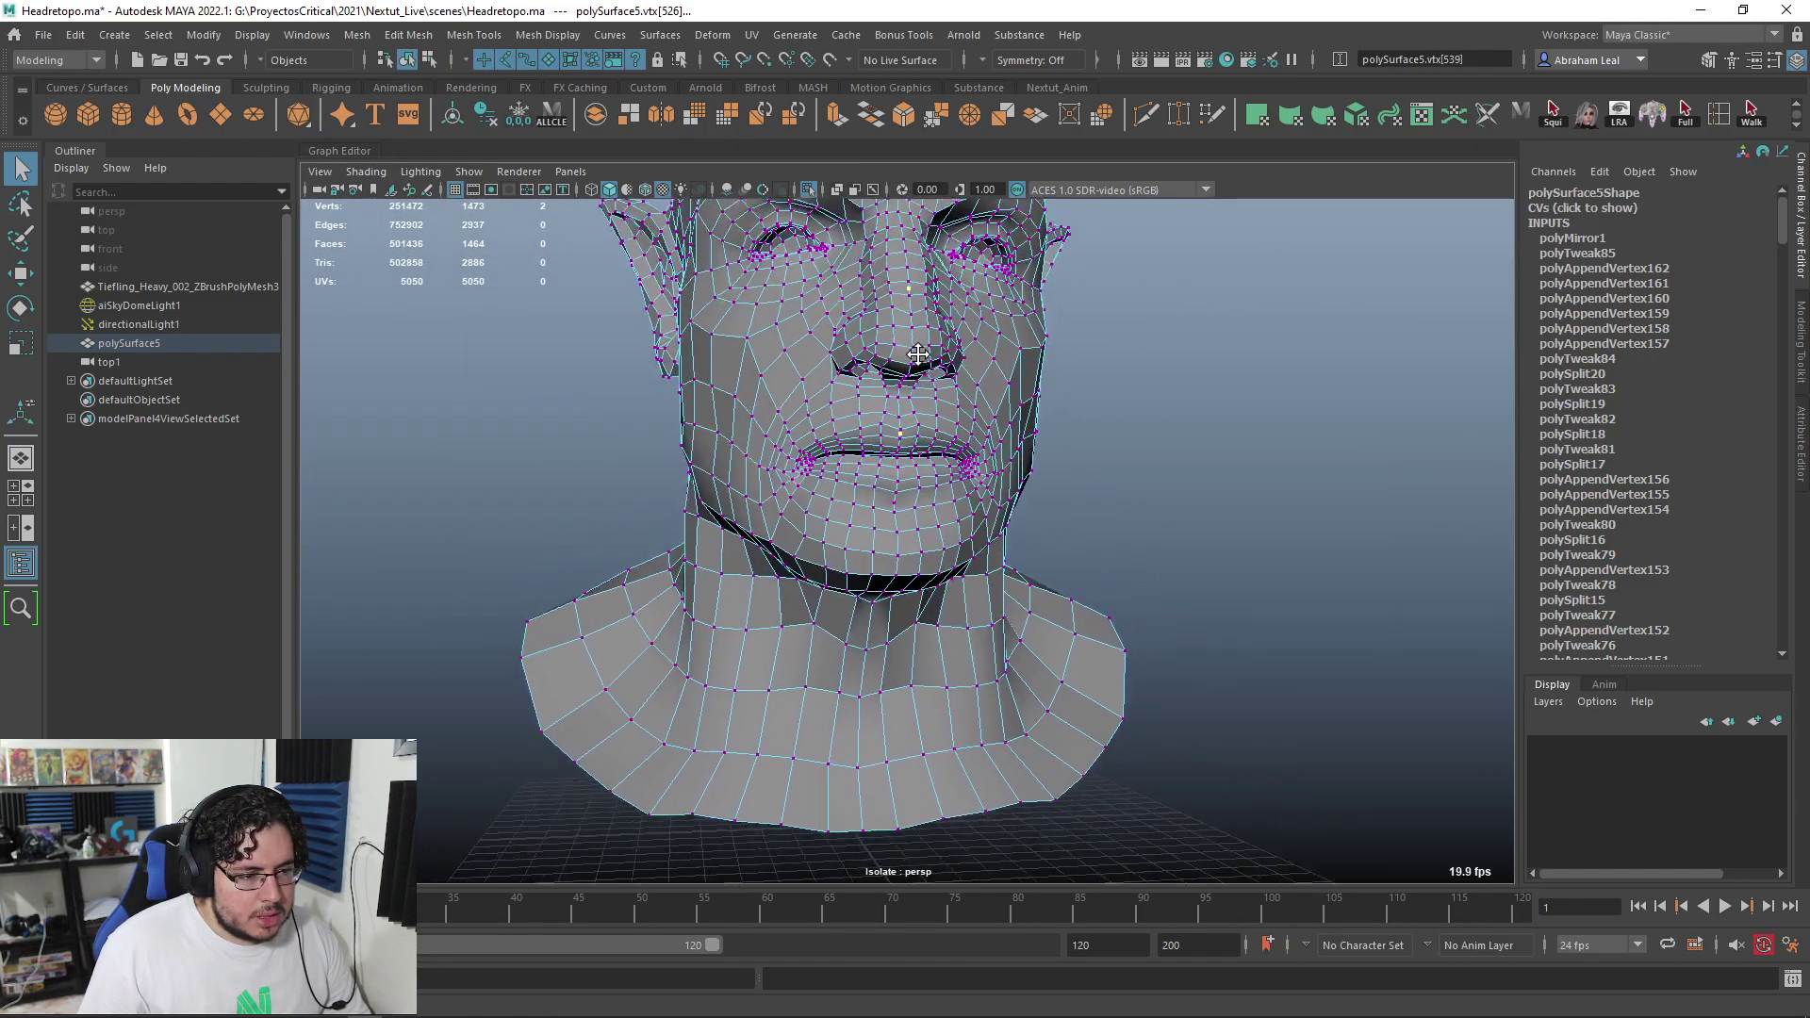
pyautogui.scroll(5, 1200, 606)
pyautogui.keyDown('alt'); pyautogui.moveTo(1005, 490); pyautogui.dragTo(999, 449); pyautogui.keyUp('alt')
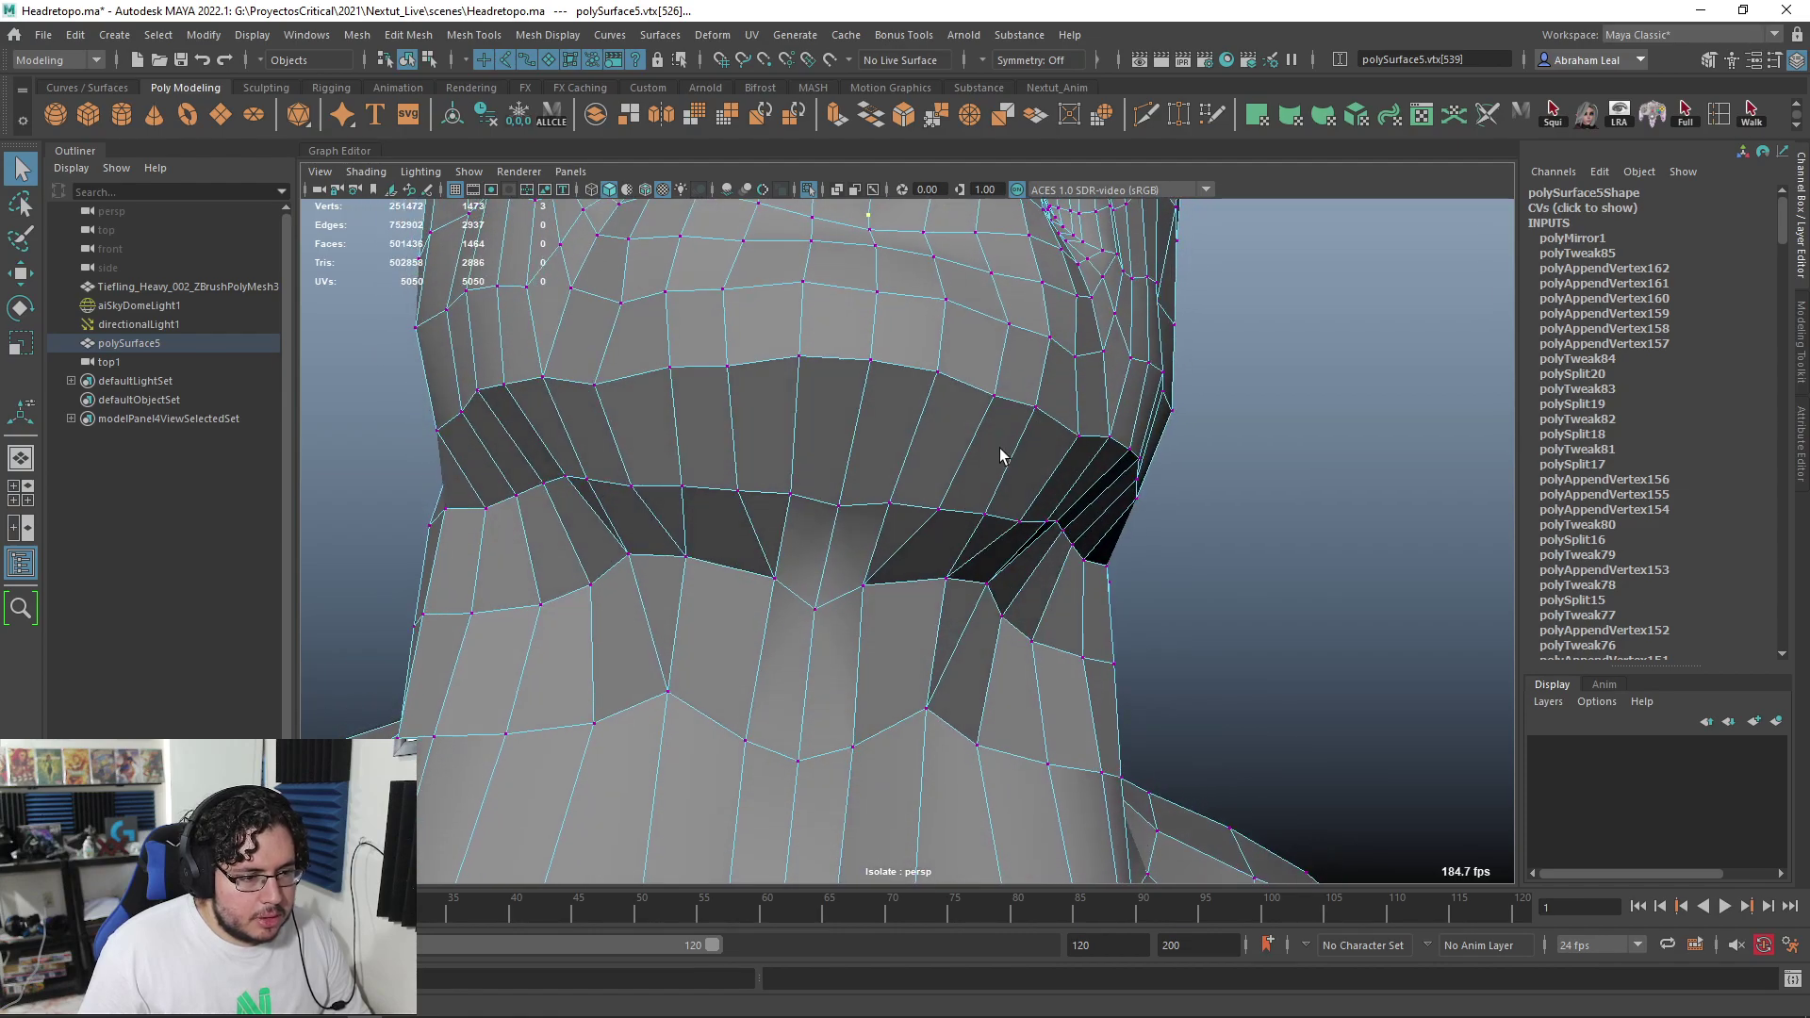
pyautogui.press('Delete')
# Return to object mode and rename the cleaned head mesh Face_PreSmooth
pyautogui.scroll(-8, 1001, 430)
pyautogui.moveTo(958, 525); pyautogui.dragTo(1129, 413, button='right')
pyautogui.keyDown('alt'); pyautogui.moveTo(1129, 413); pyautogui.dragTo(932, 443); pyautogui.keyUp('alt')
pyautogui.click(911, 450)
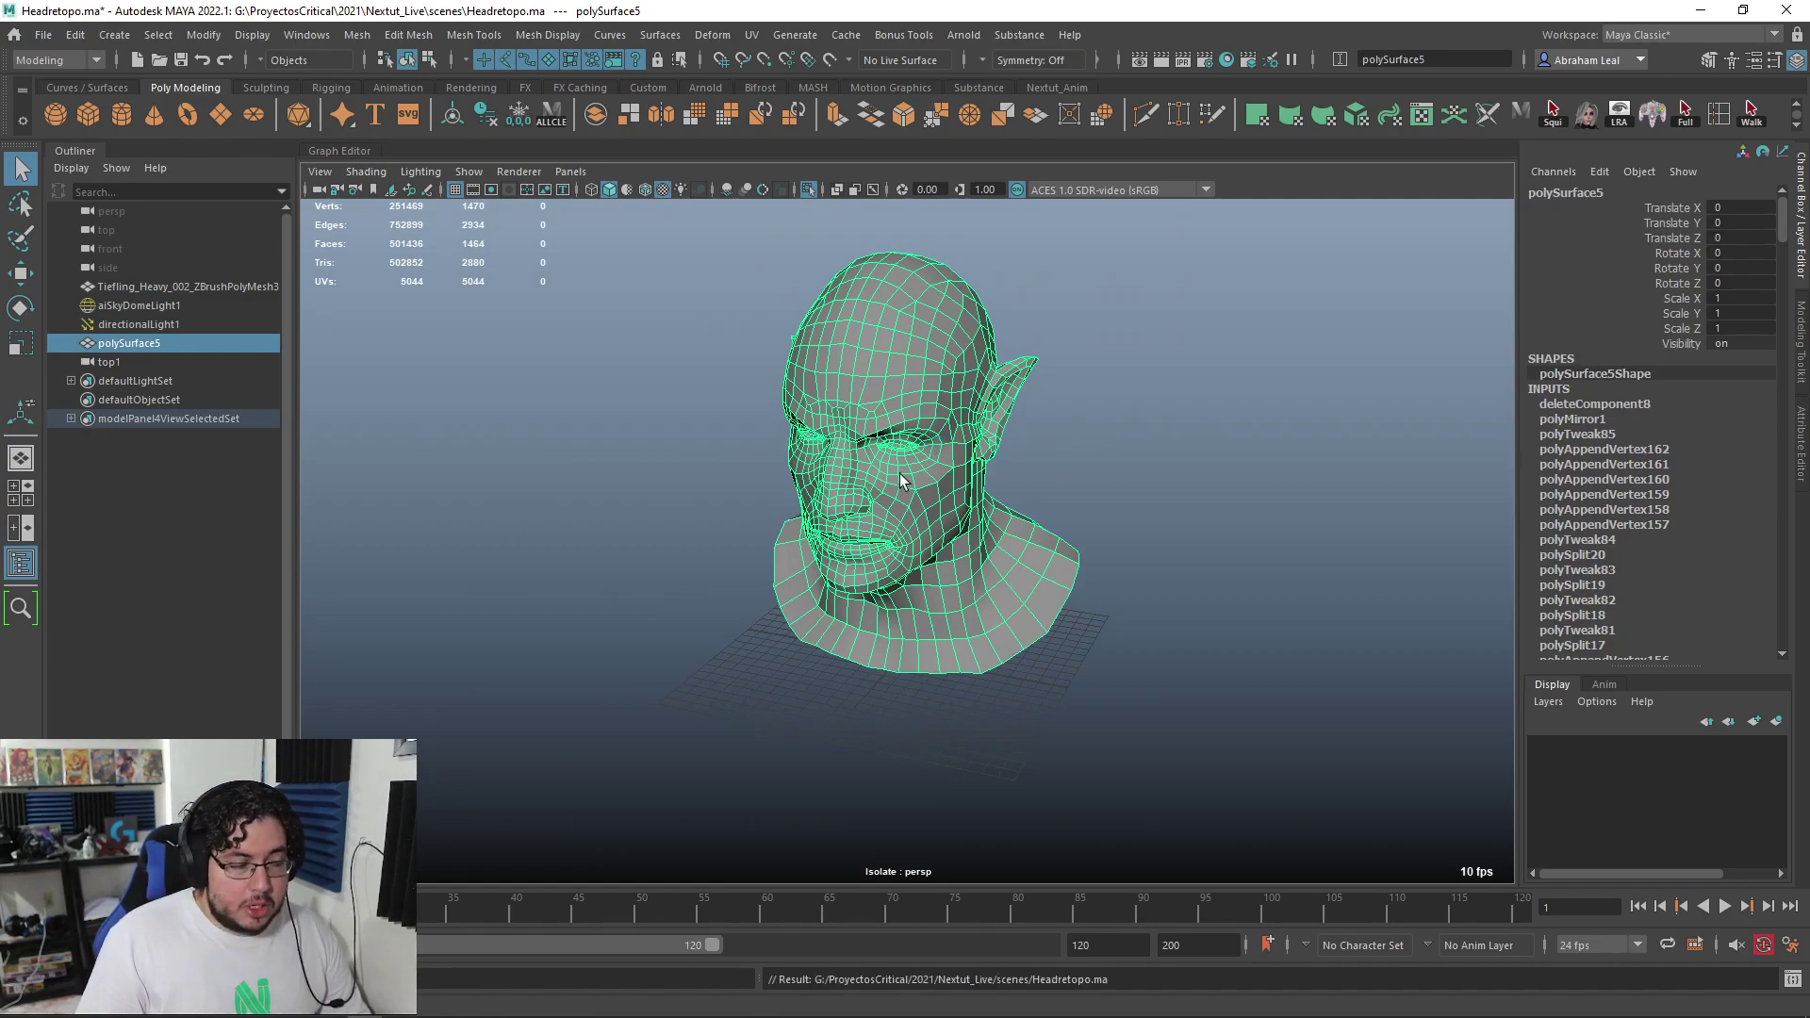
pyautogui.doubleClick(114, 343)
pyautogui.press('capslock')
pyautogui.write('Face_Pr')
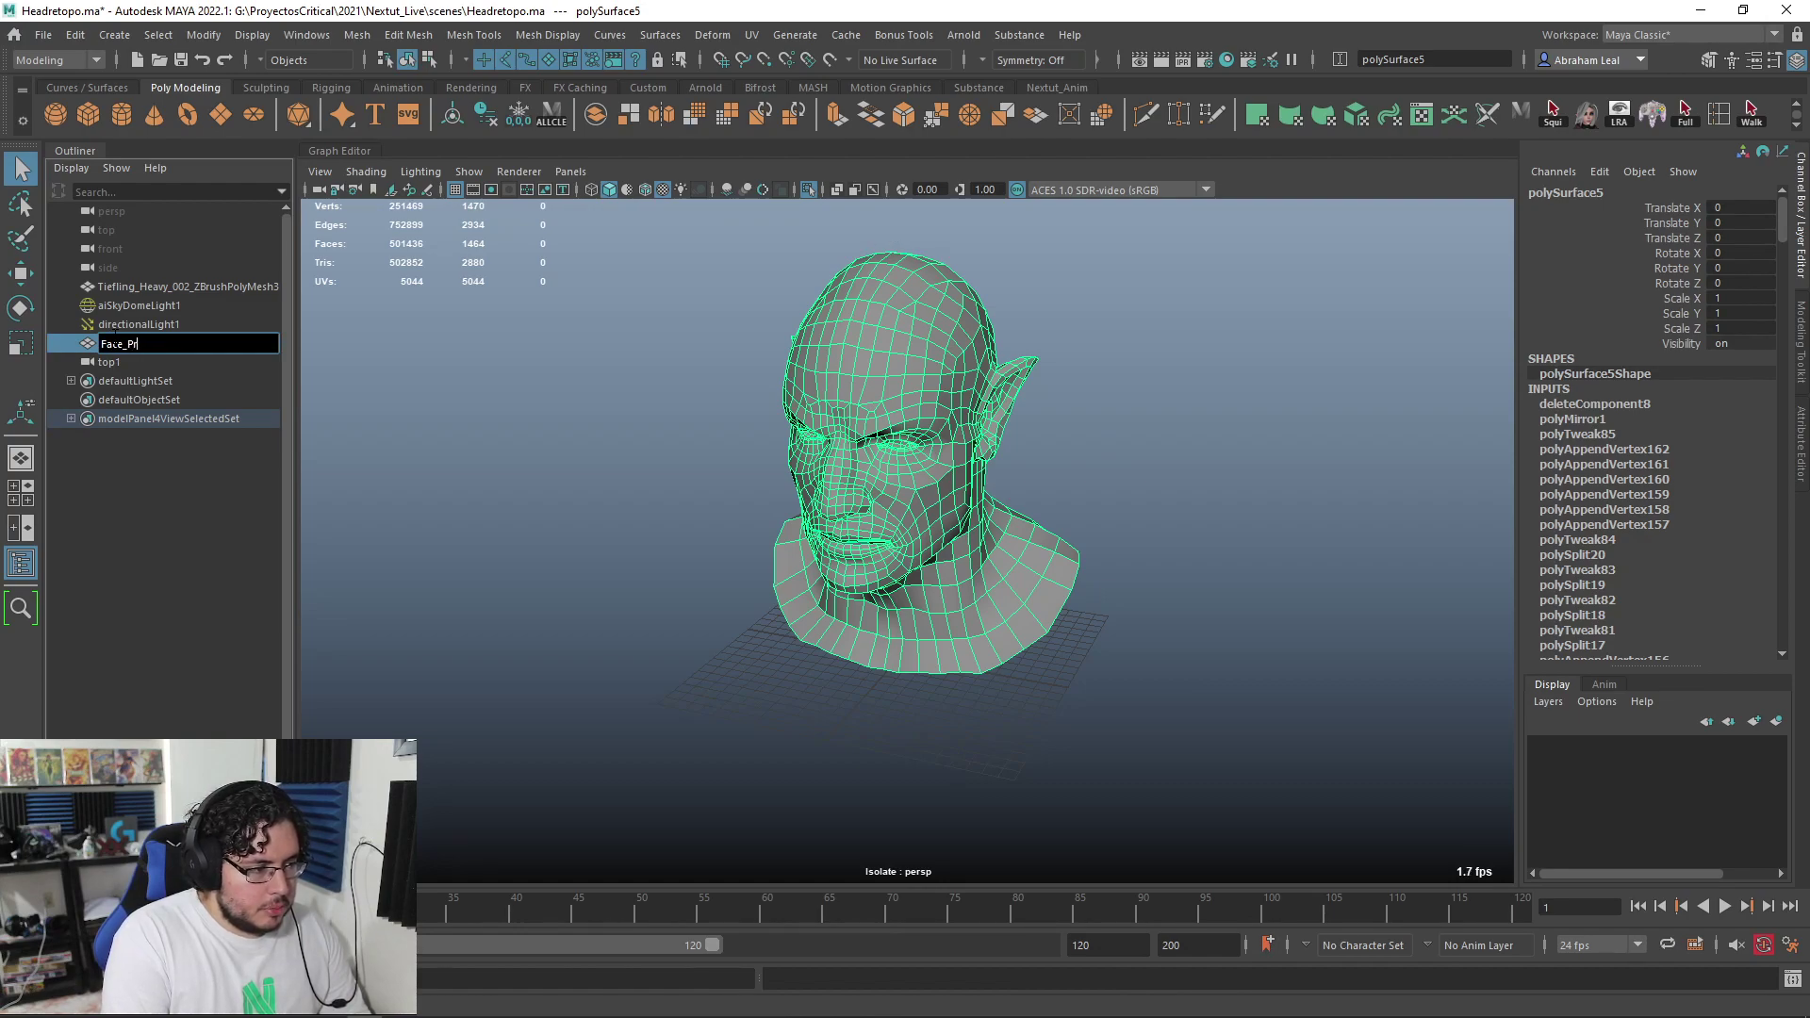
pyautogui.write('eSmooth')
pyautogui.press('Return')
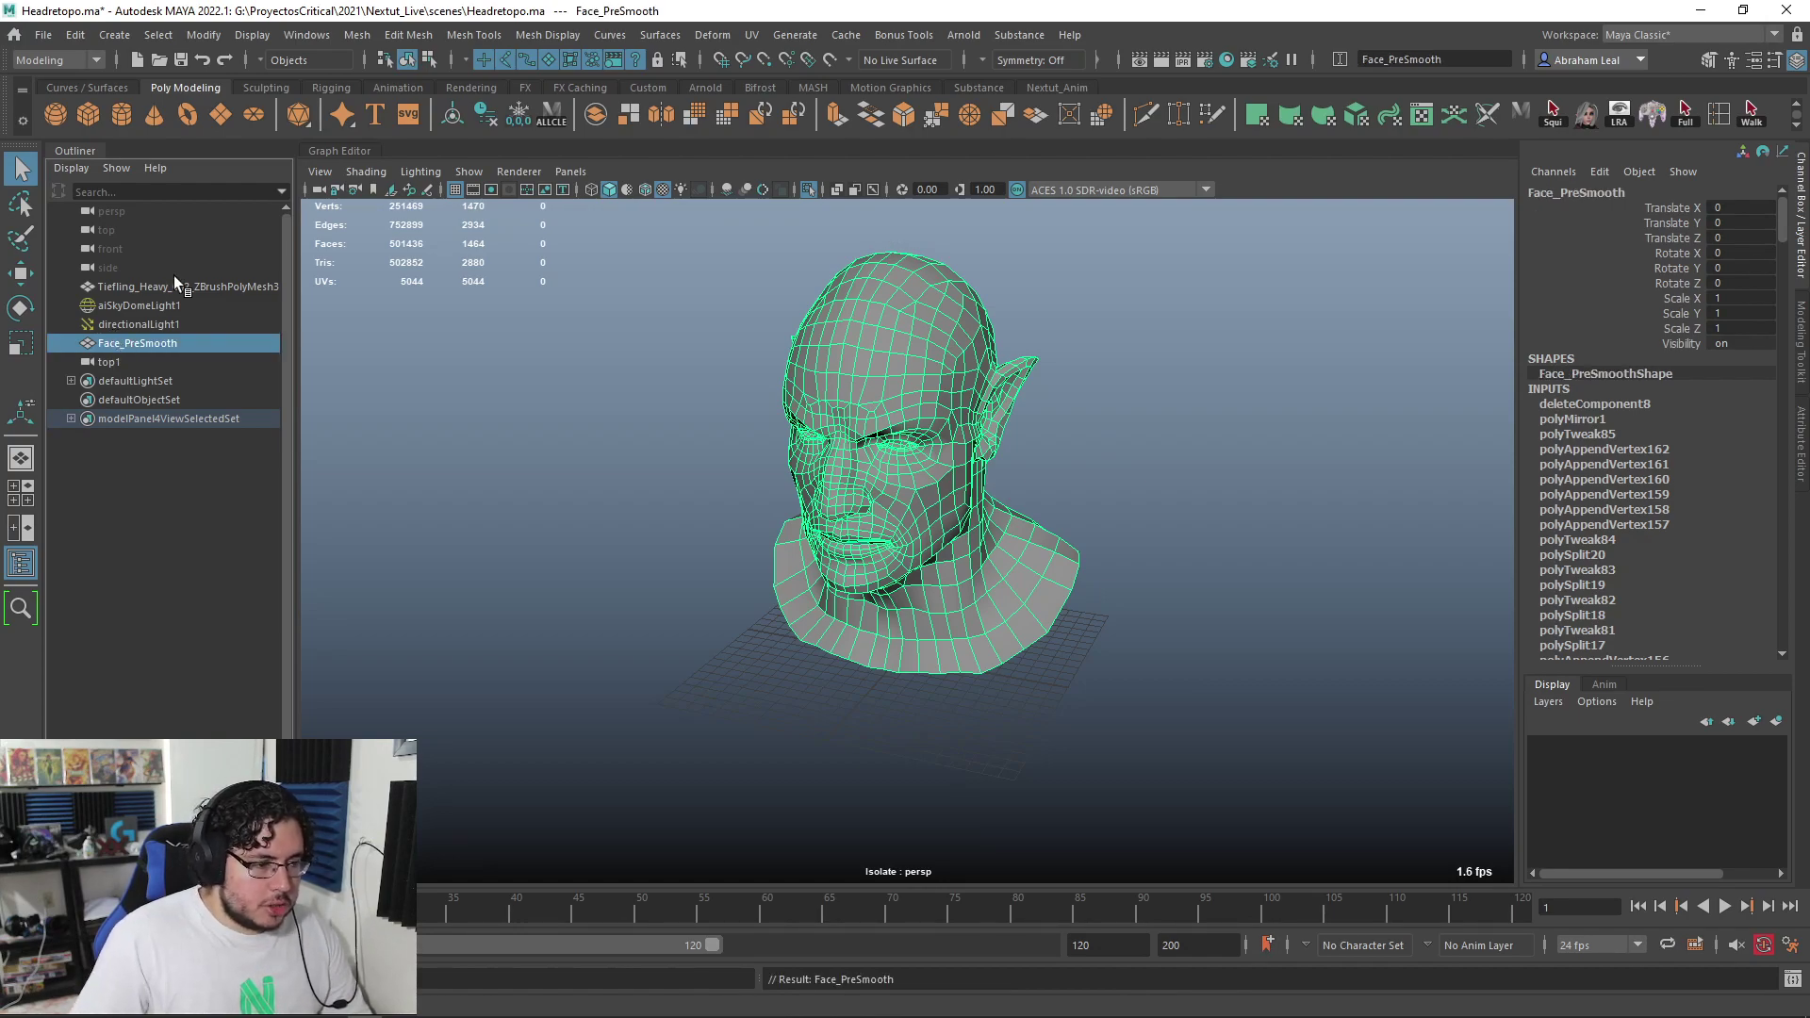
pyautogui.press('f')
pyautogui.click(1164, 479)
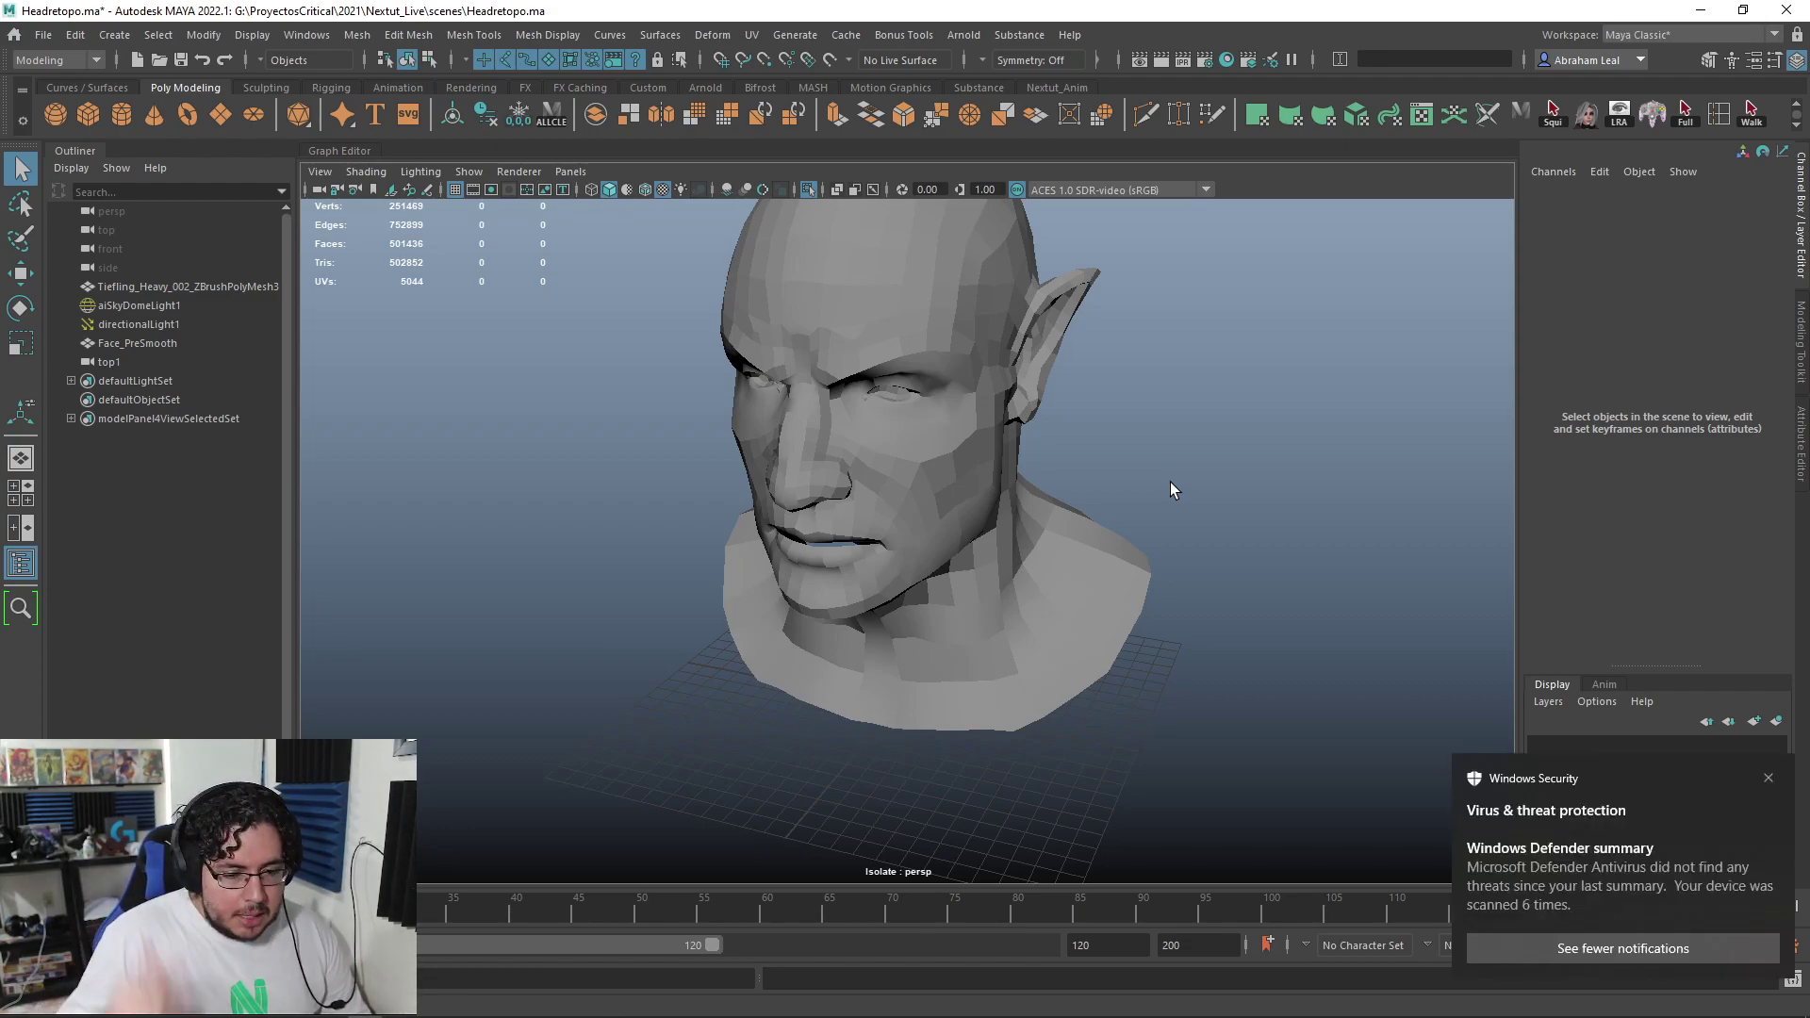
pyautogui.click(1768, 779)
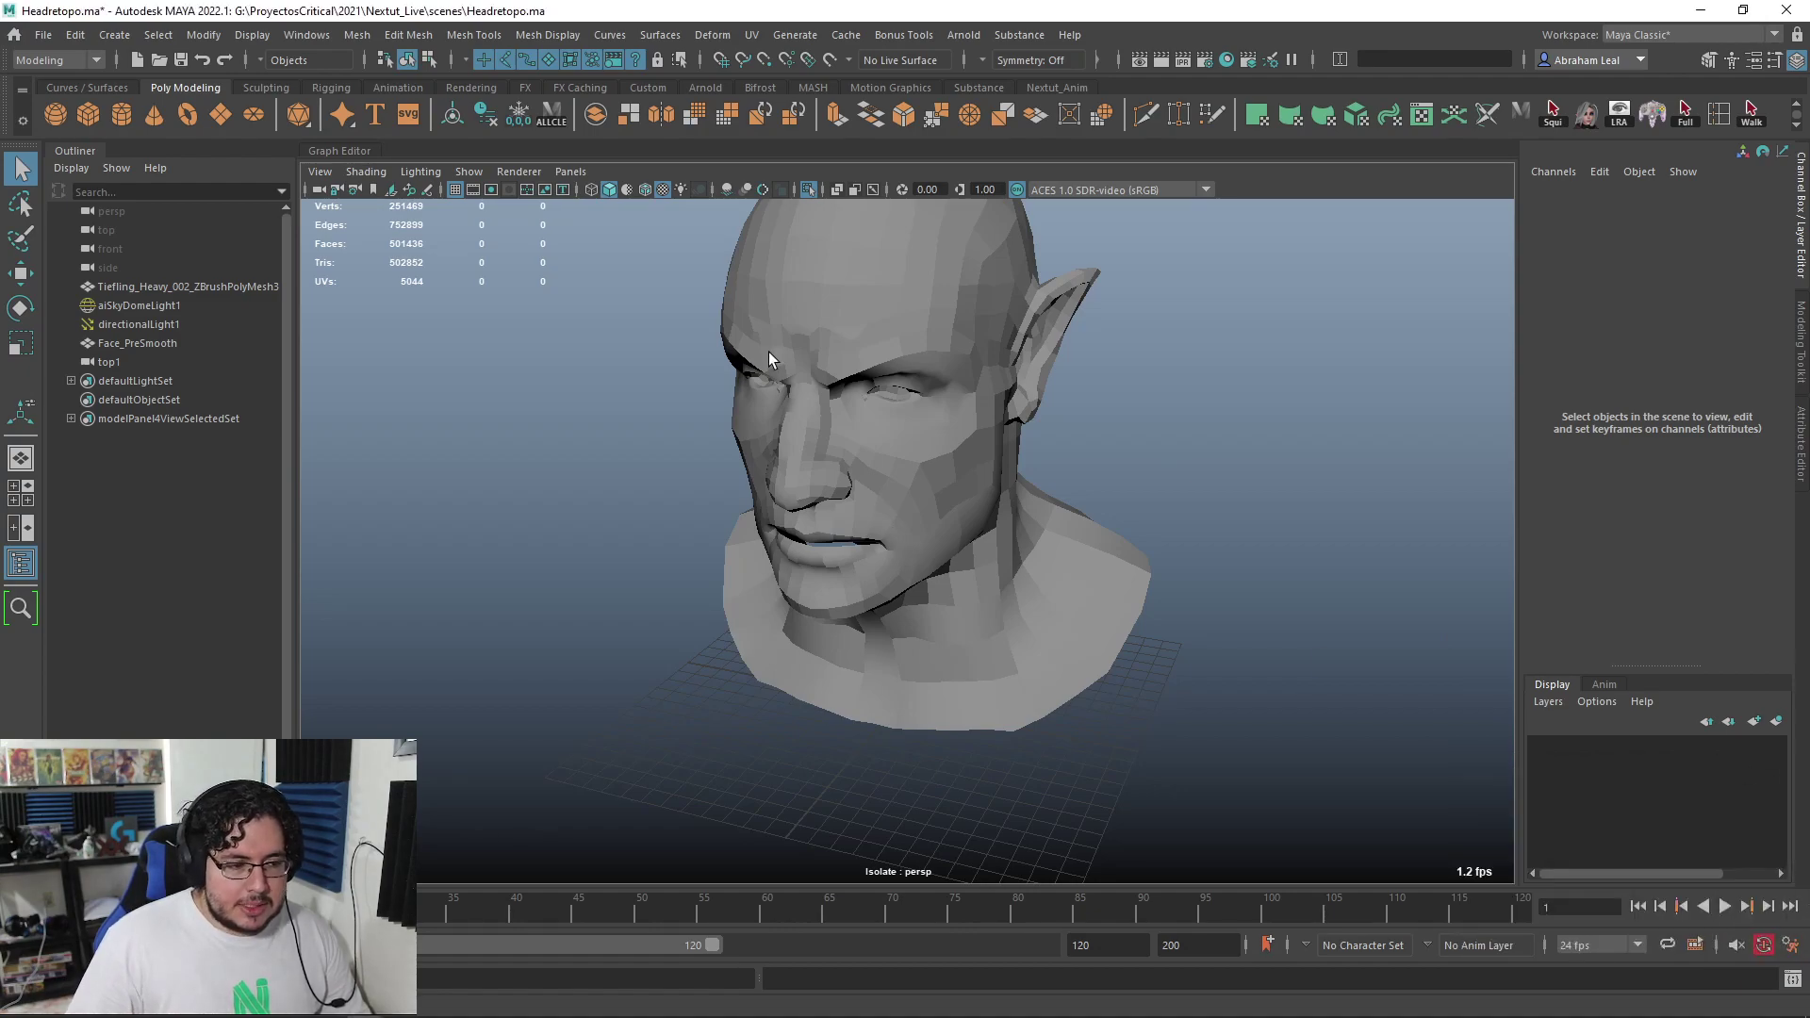
# Duplicate Face_PreSmooth, hide the original and select the copy
pyautogui.click(885, 453)
pyautogui.scroll(2, 617, 433)
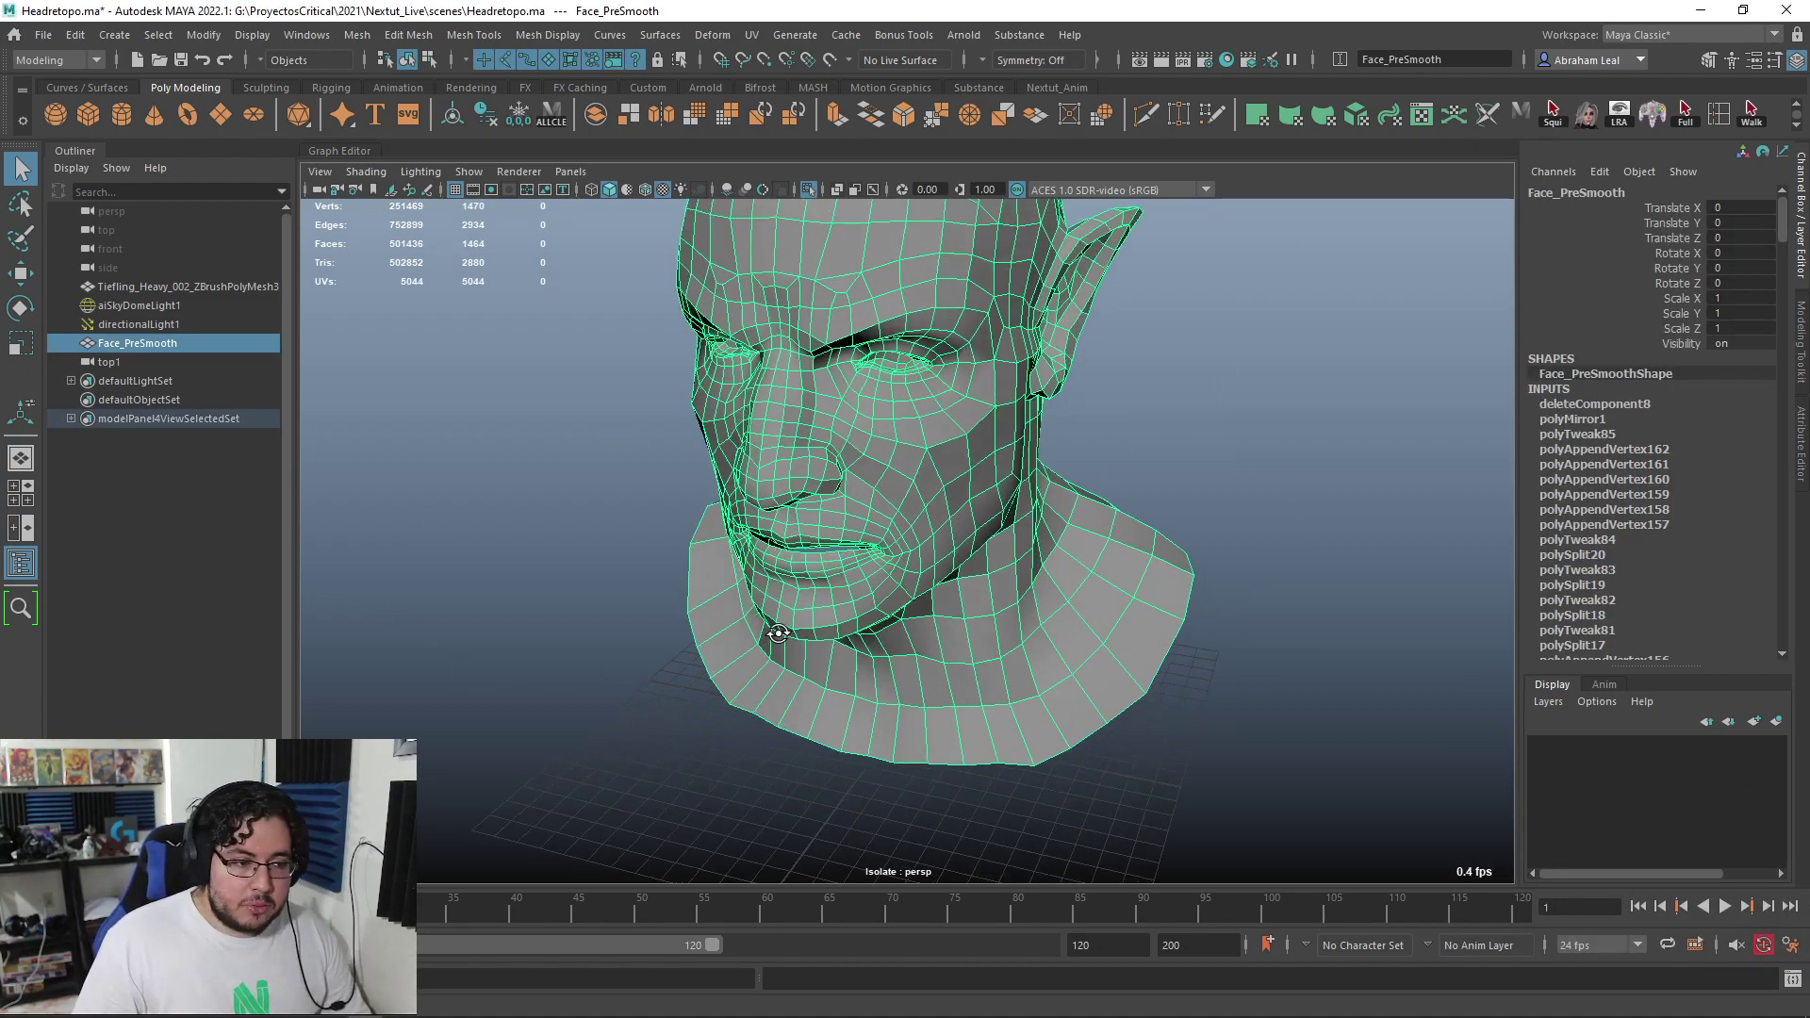
pyautogui.keyDown('alt'); pyautogui.moveTo(771, 631); pyautogui.dragTo(811, 500); pyautogui.keyUp('alt')
pyautogui.keyDown('alt'); pyautogui.moveTo(881, 417); pyautogui.dragTo(708, 447); pyautogui.keyUp('alt')
pyautogui.hotkey('ctrl', 'd')
pyautogui.click(173, 343)
pyautogui.press('h')
pyautogui.click(165, 380)
# Smooth the duplicated head mesh by one division
pyautogui.keyDown('alt'); pyautogui.moveTo(783, 524); pyautogui.dragTo(846, 528); pyautogui.keyUp('alt')
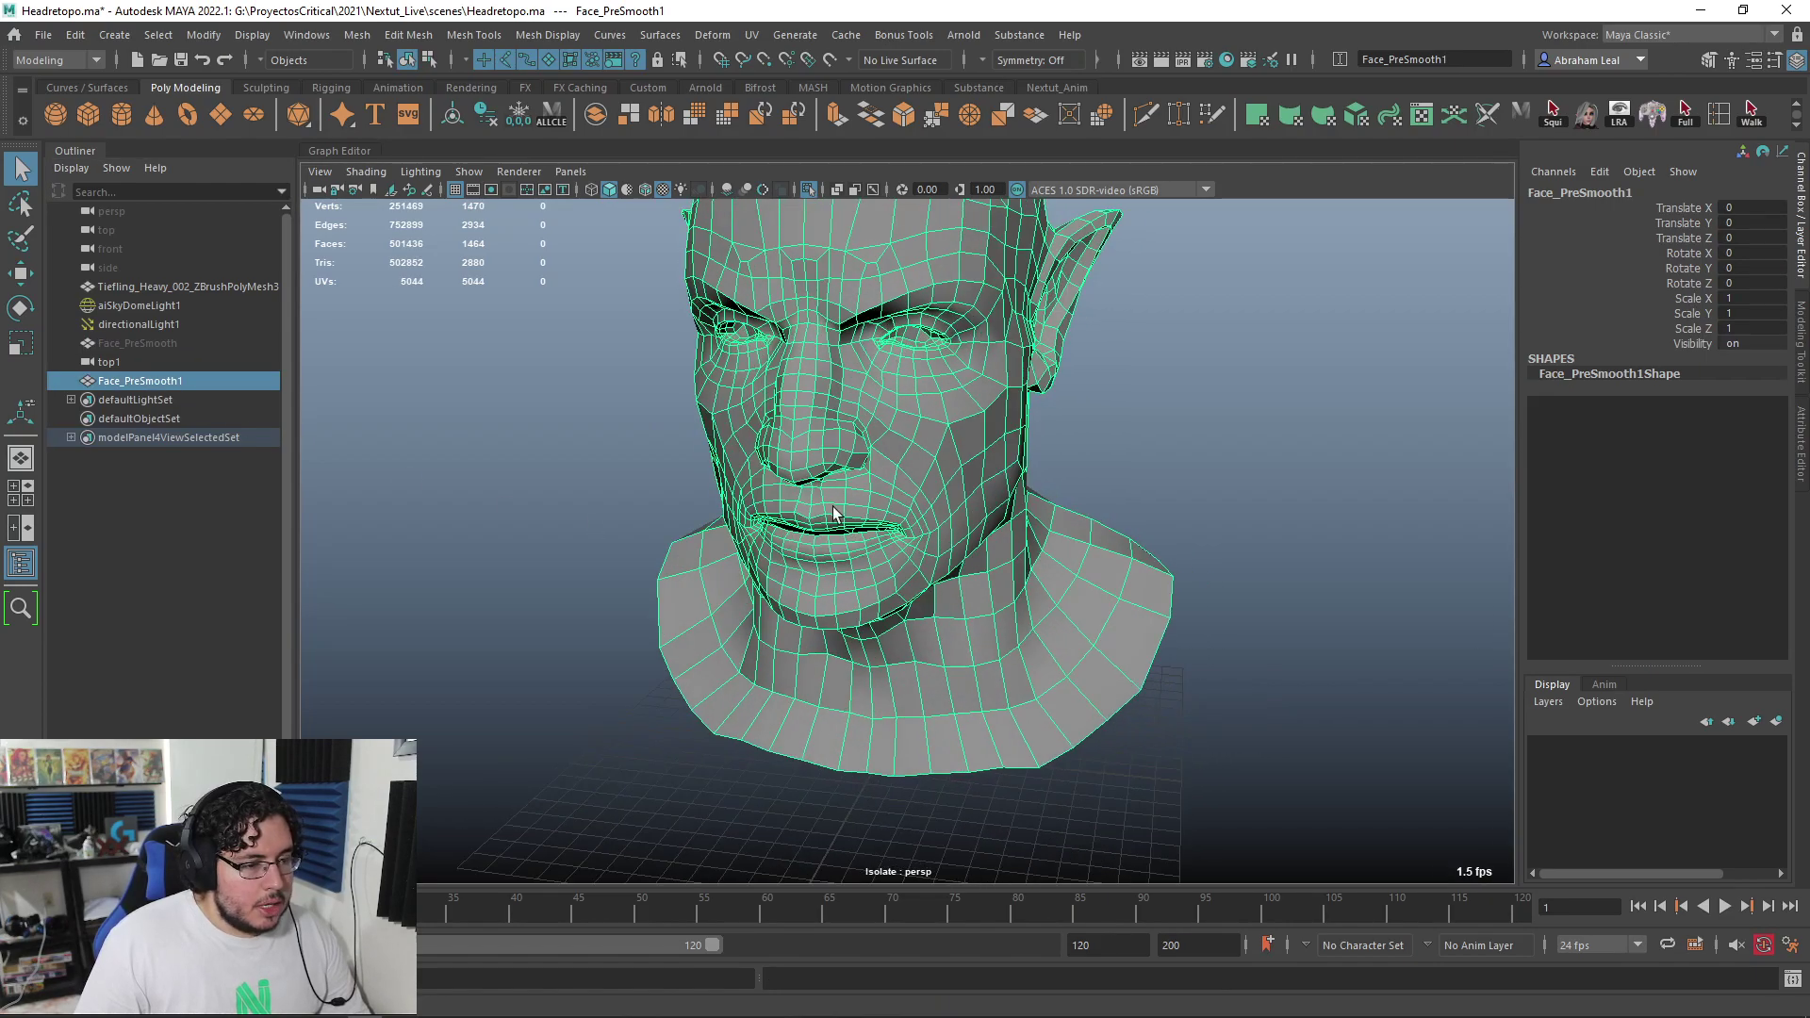
pyautogui.click(357, 34)
pyautogui.click(432, 250)
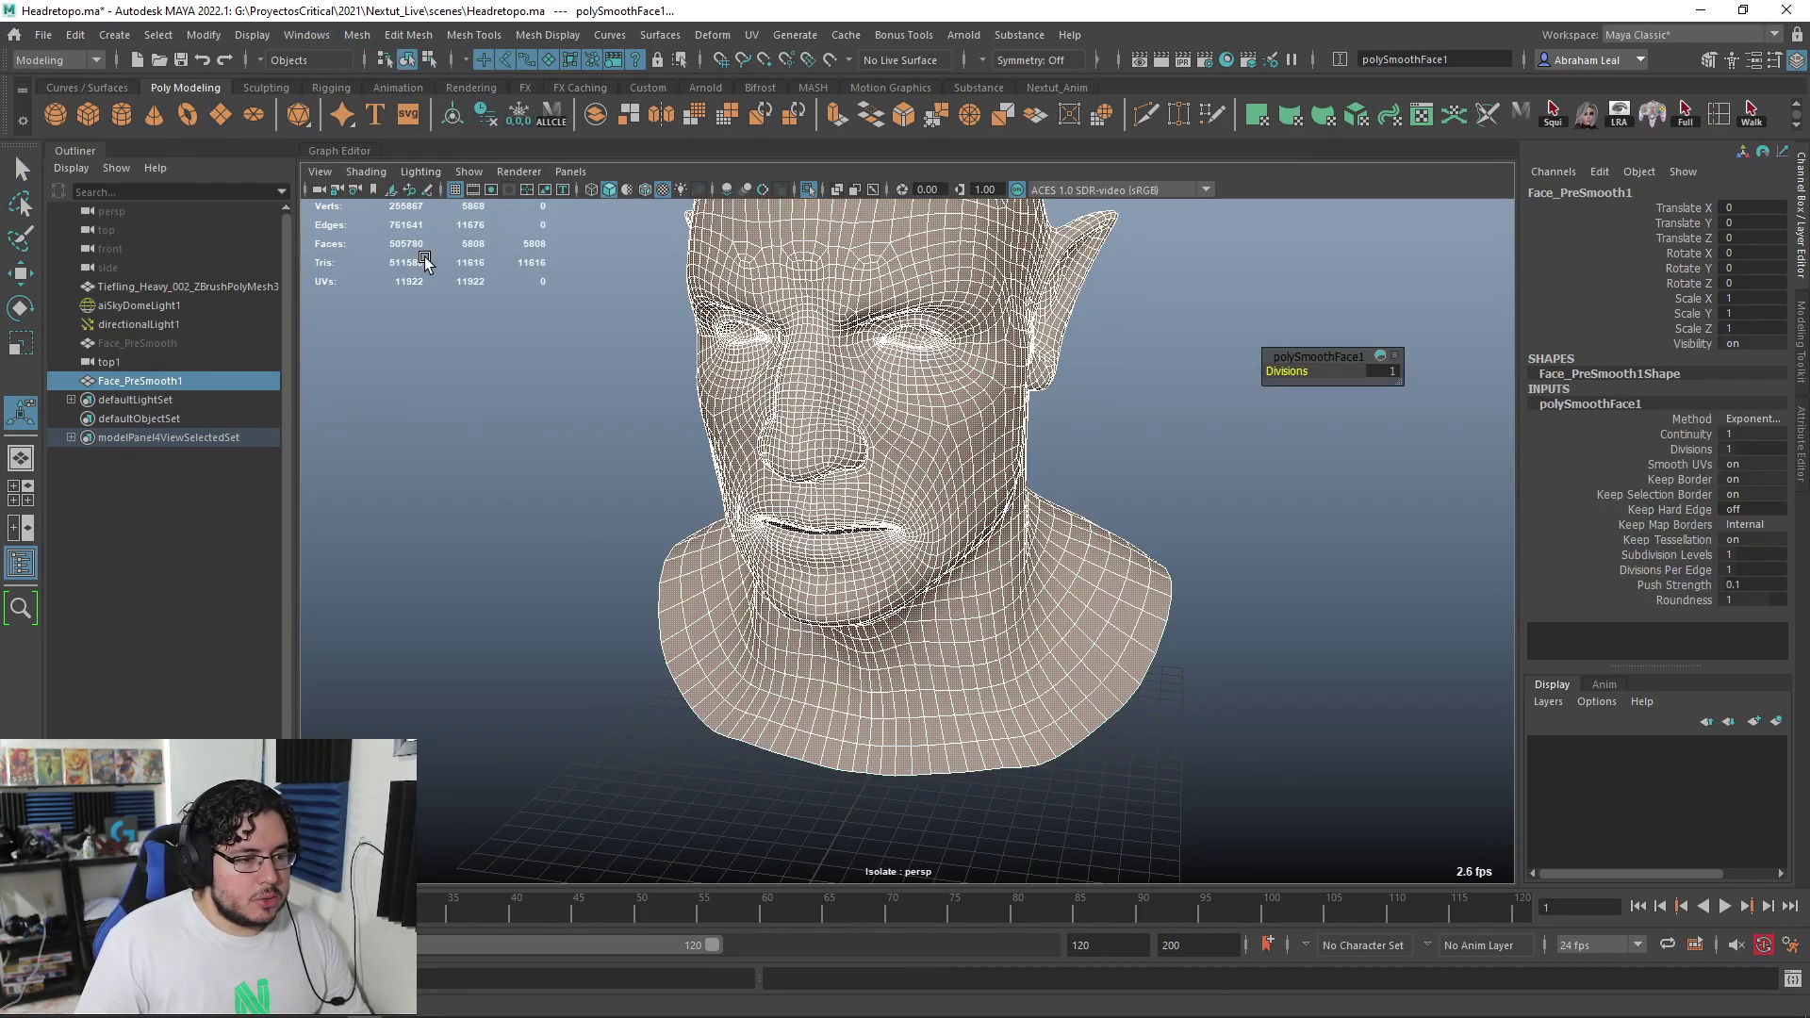
# Turn off isolation to show the original sculpt and make Tiefling_Heavy_002_ZBrushPolyMesh3D the live surface
pyautogui.keyDown('alt'); pyautogui.moveTo(618, 403); pyautogui.dragTo(952, 422); pyautogui.keyUp('alt')
pyautogui.click(1090, 389)
pyautogui.click(807, 191)
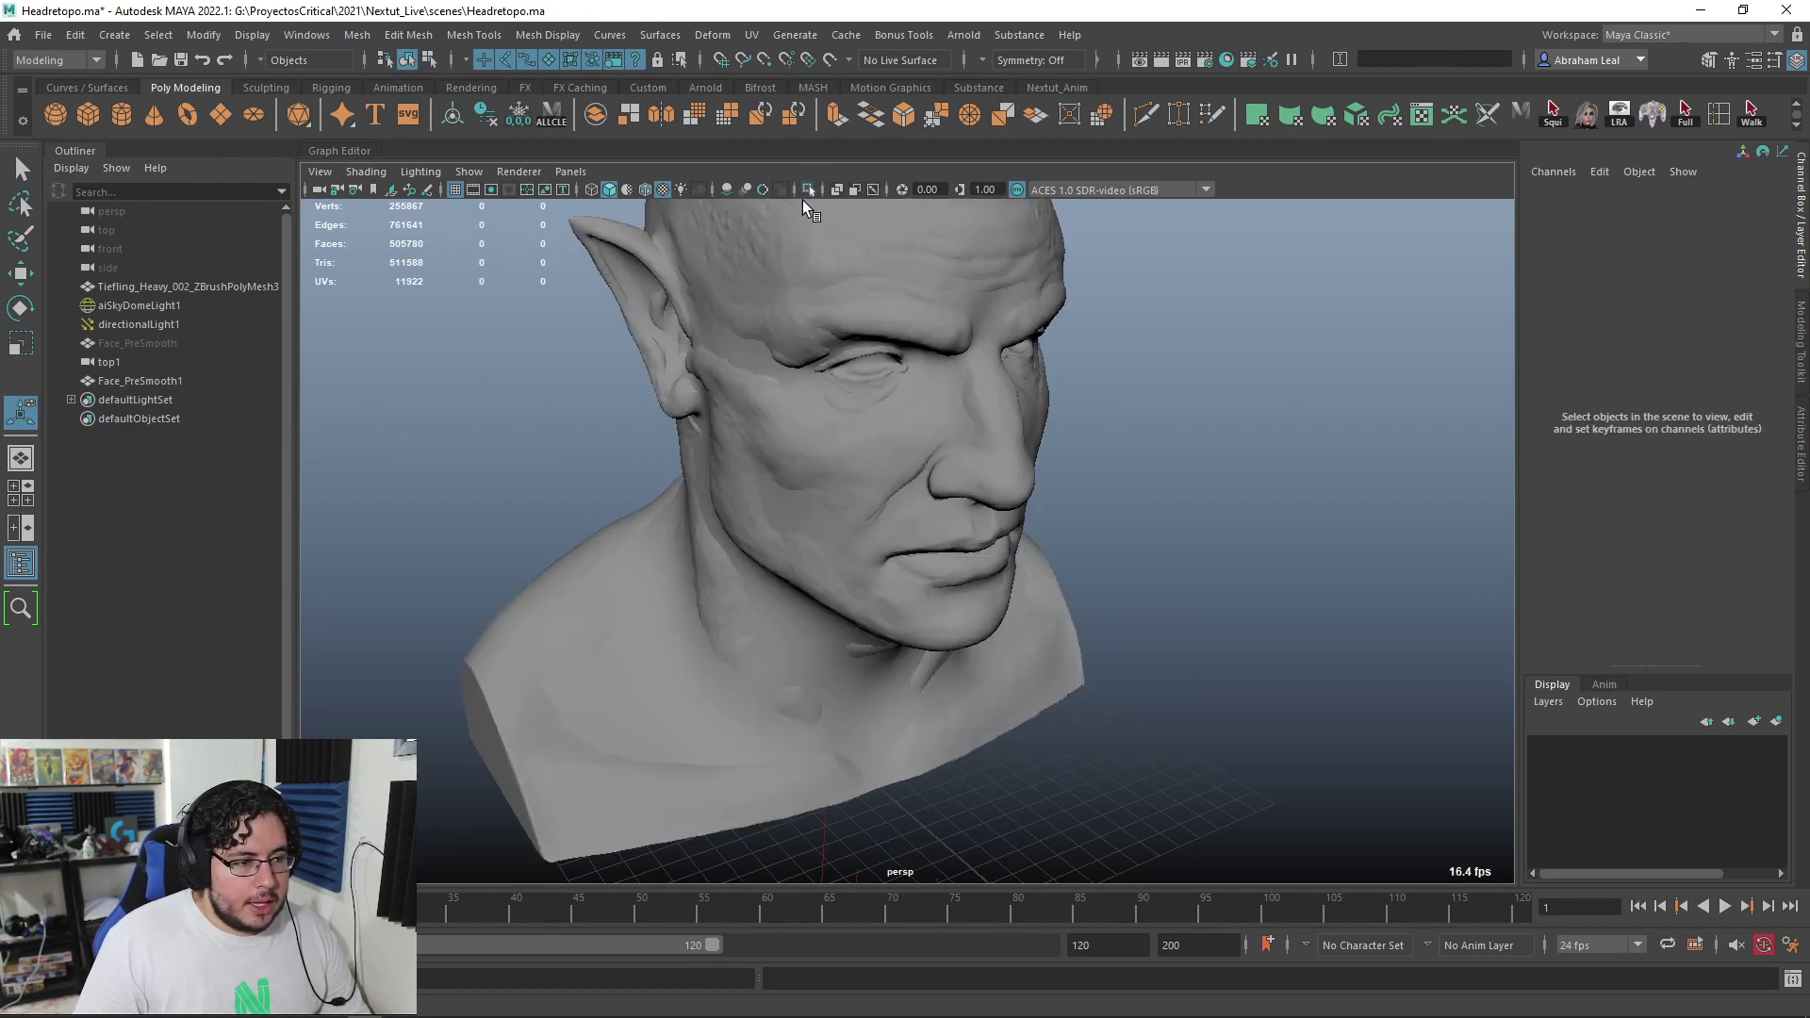
pyautogui.click(930, 300)
pyautogui.click(827, 59)
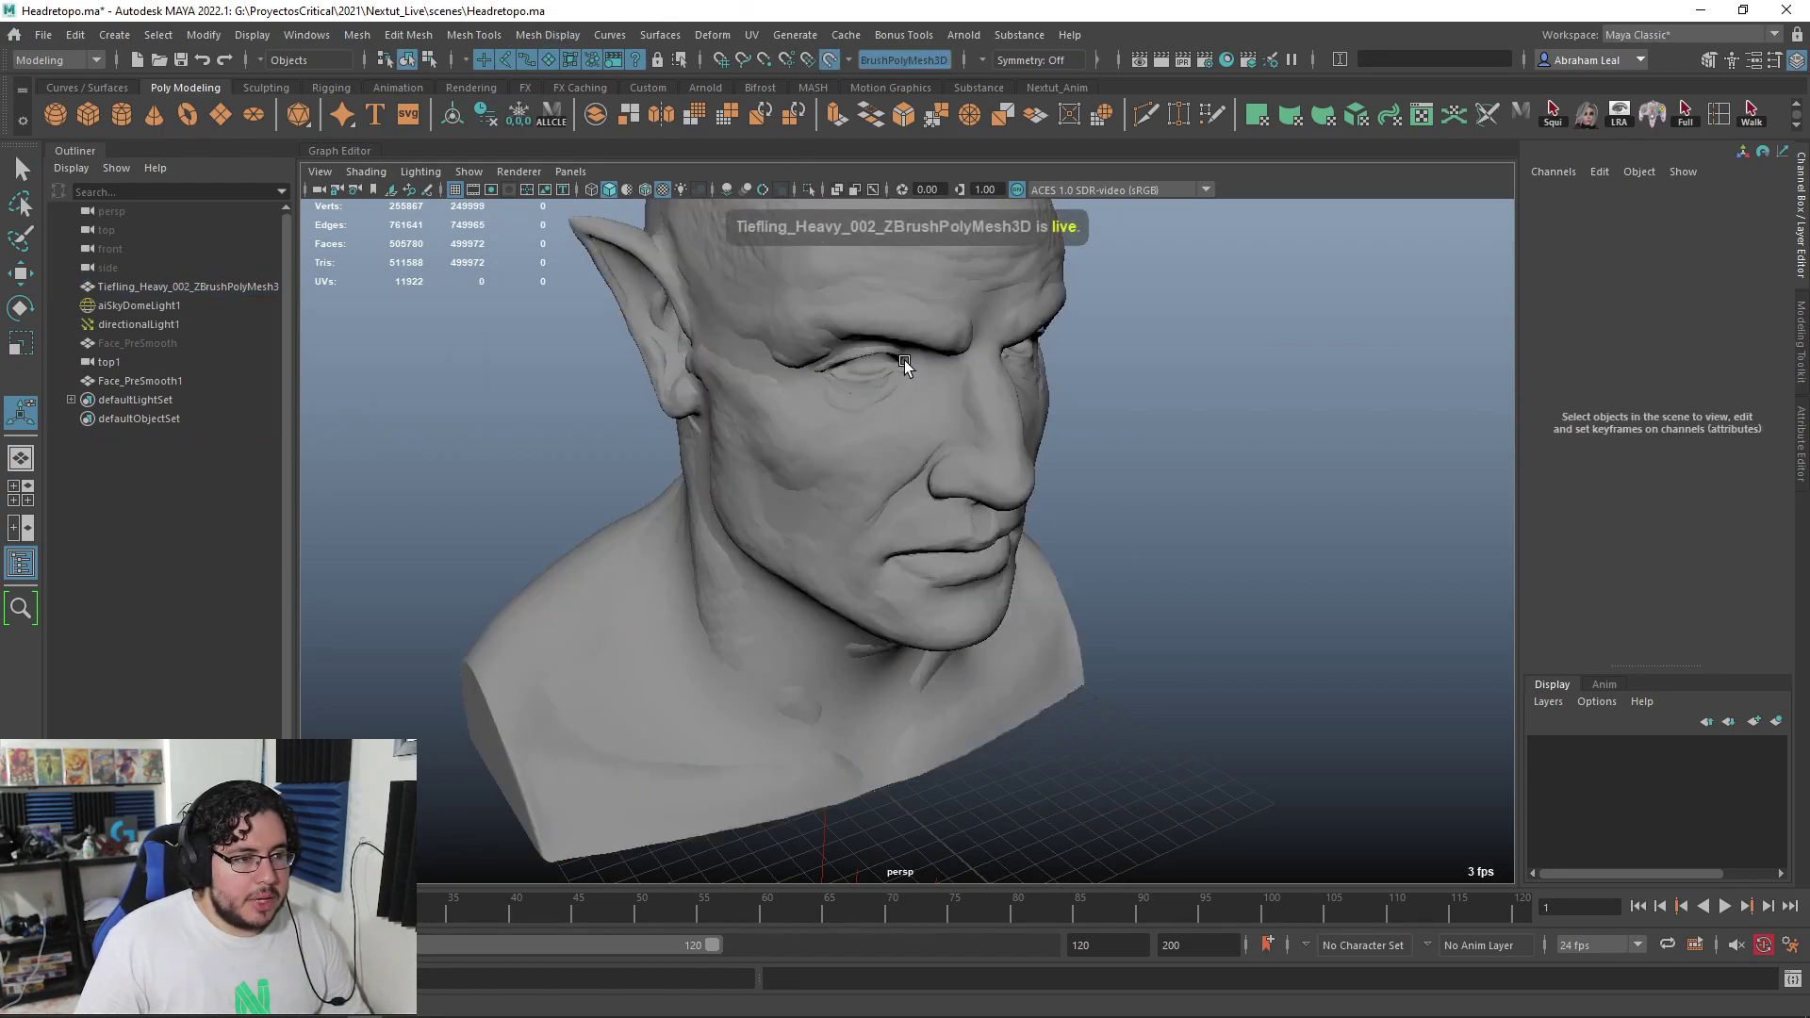
# Conform the smoothed head to the live sculpt, projecting along normals with a surface offset of 0.0010
pyautogui.click(896, 372)
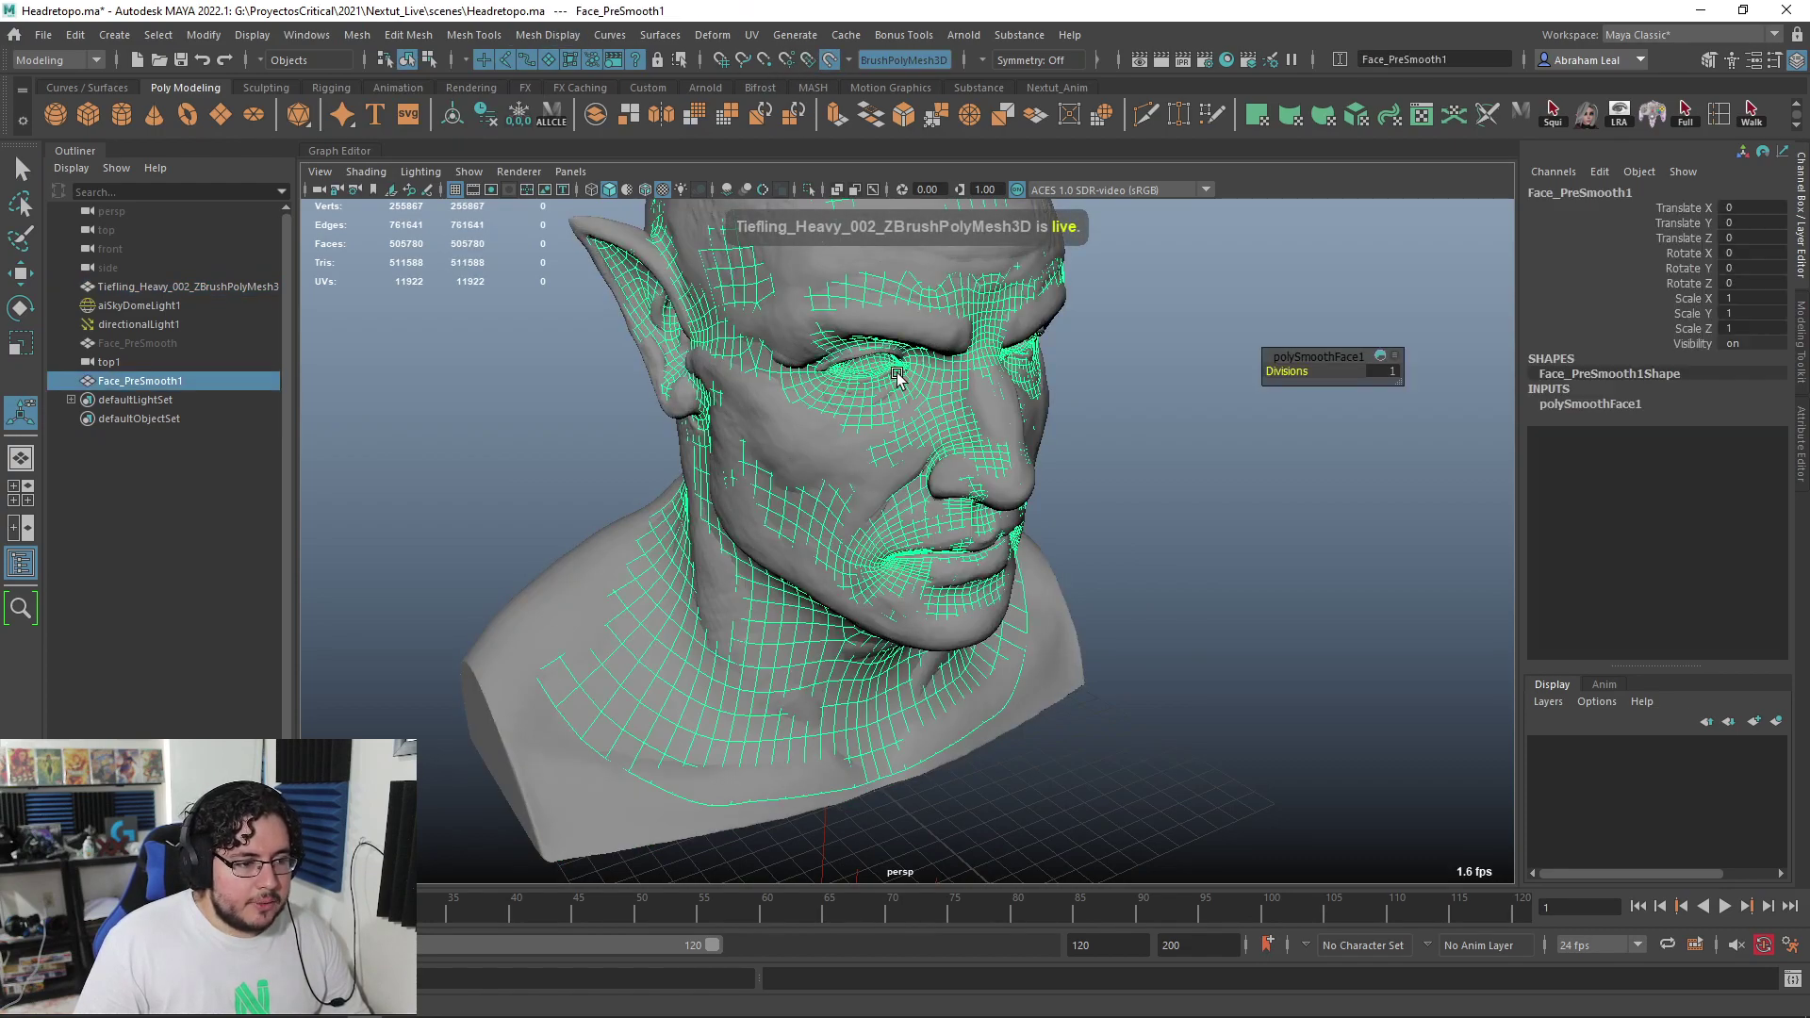
pyautogui.click(357, 35)
pyautogui.click(528, 159)
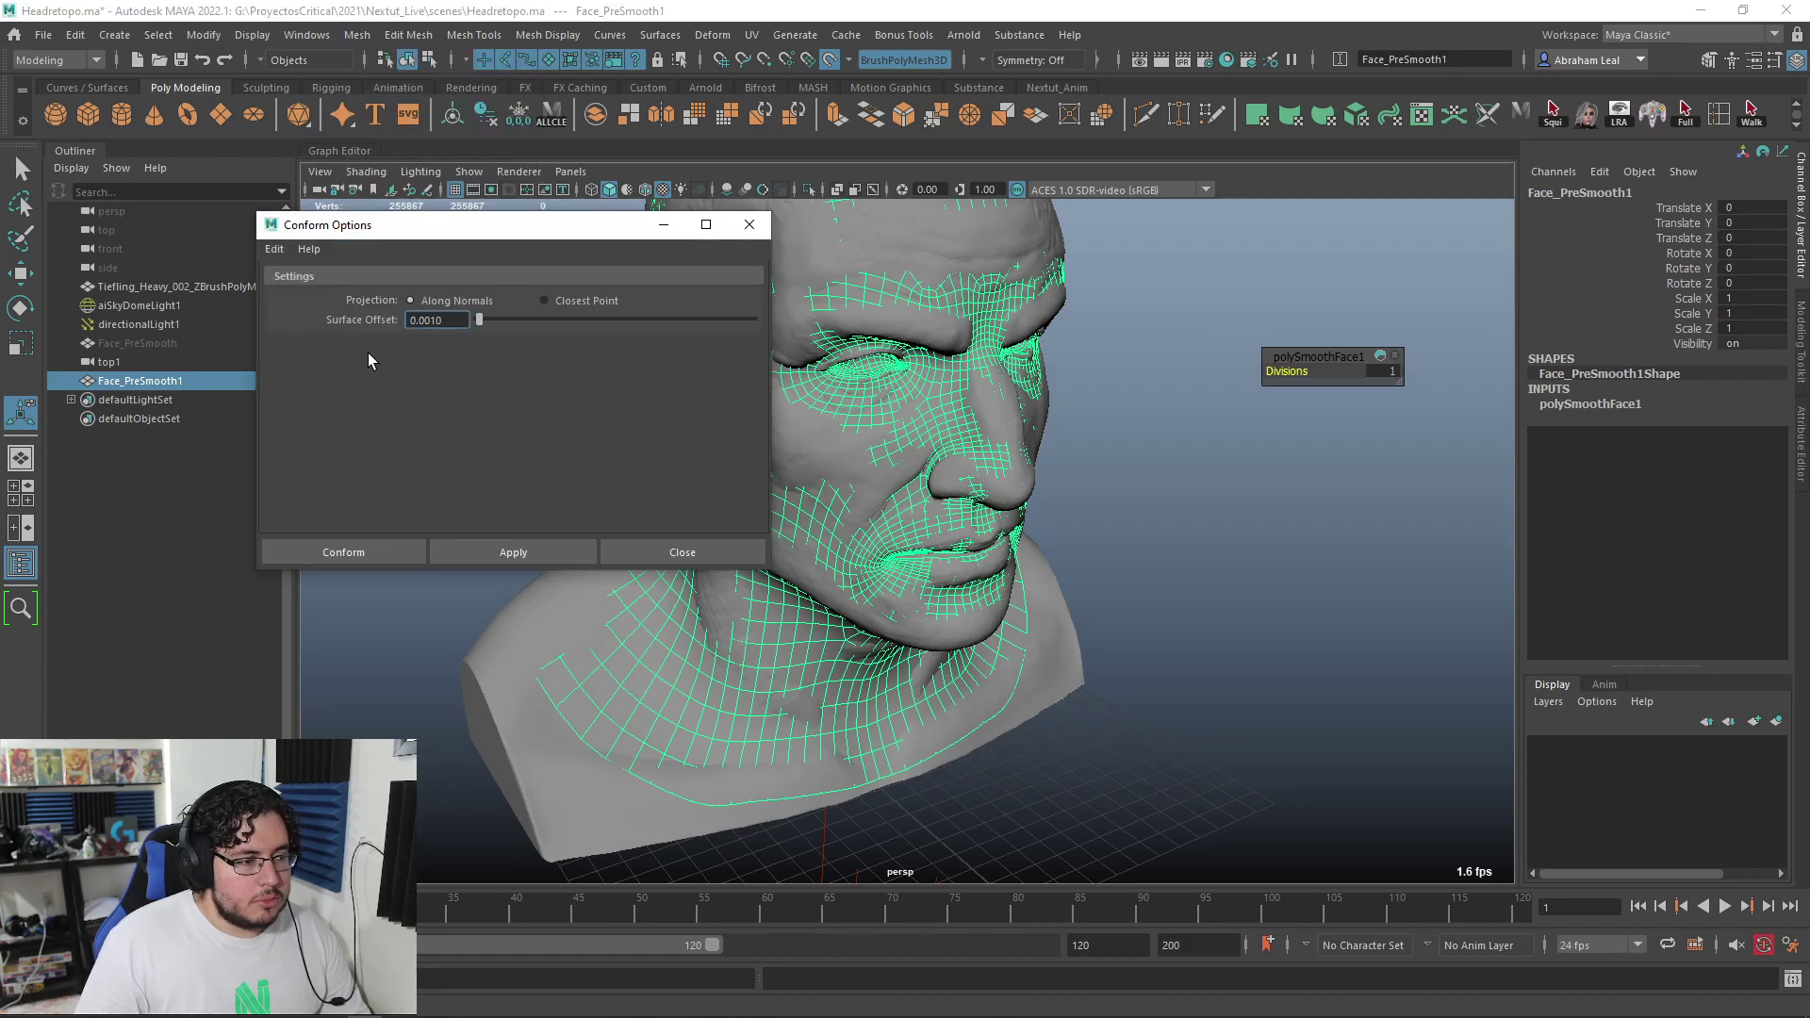
pyautogui.click(515, 553)
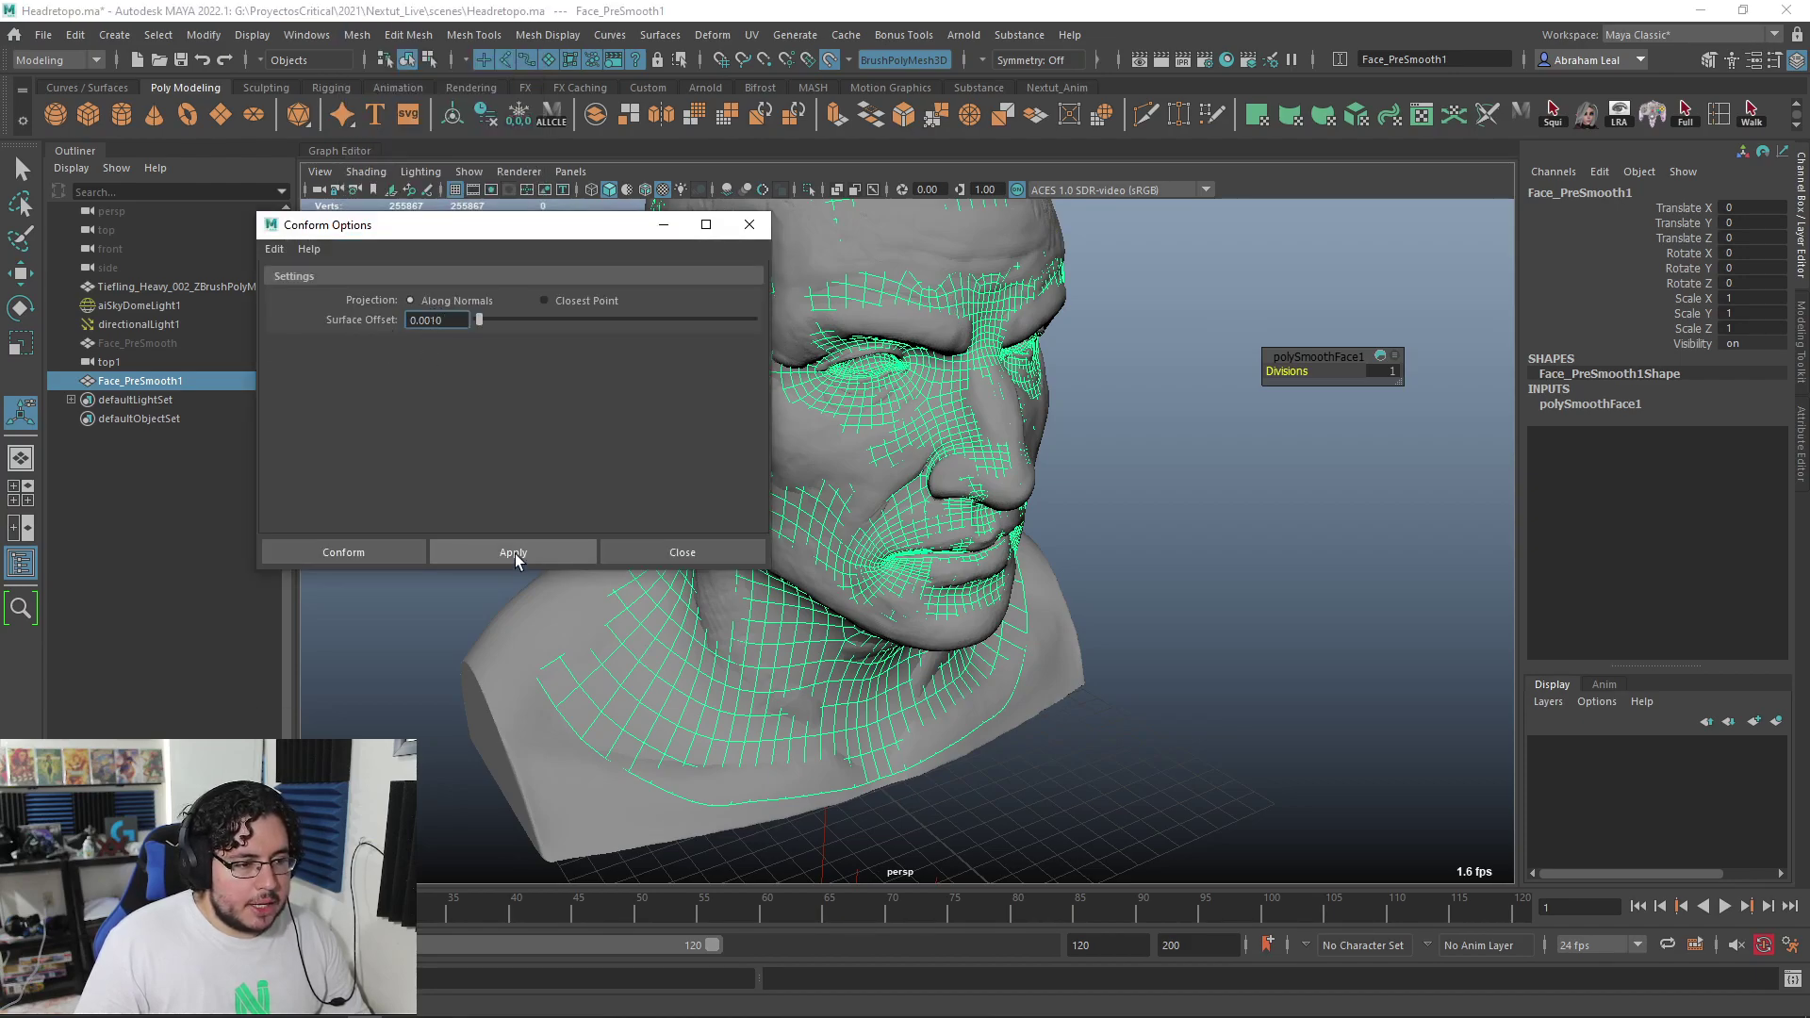
pyautogui.keyDown('alt'); pyautogui.moveTo(1101, 373); pyautogui.dragTo(679, 311); pyautogui.keyUp('alt')
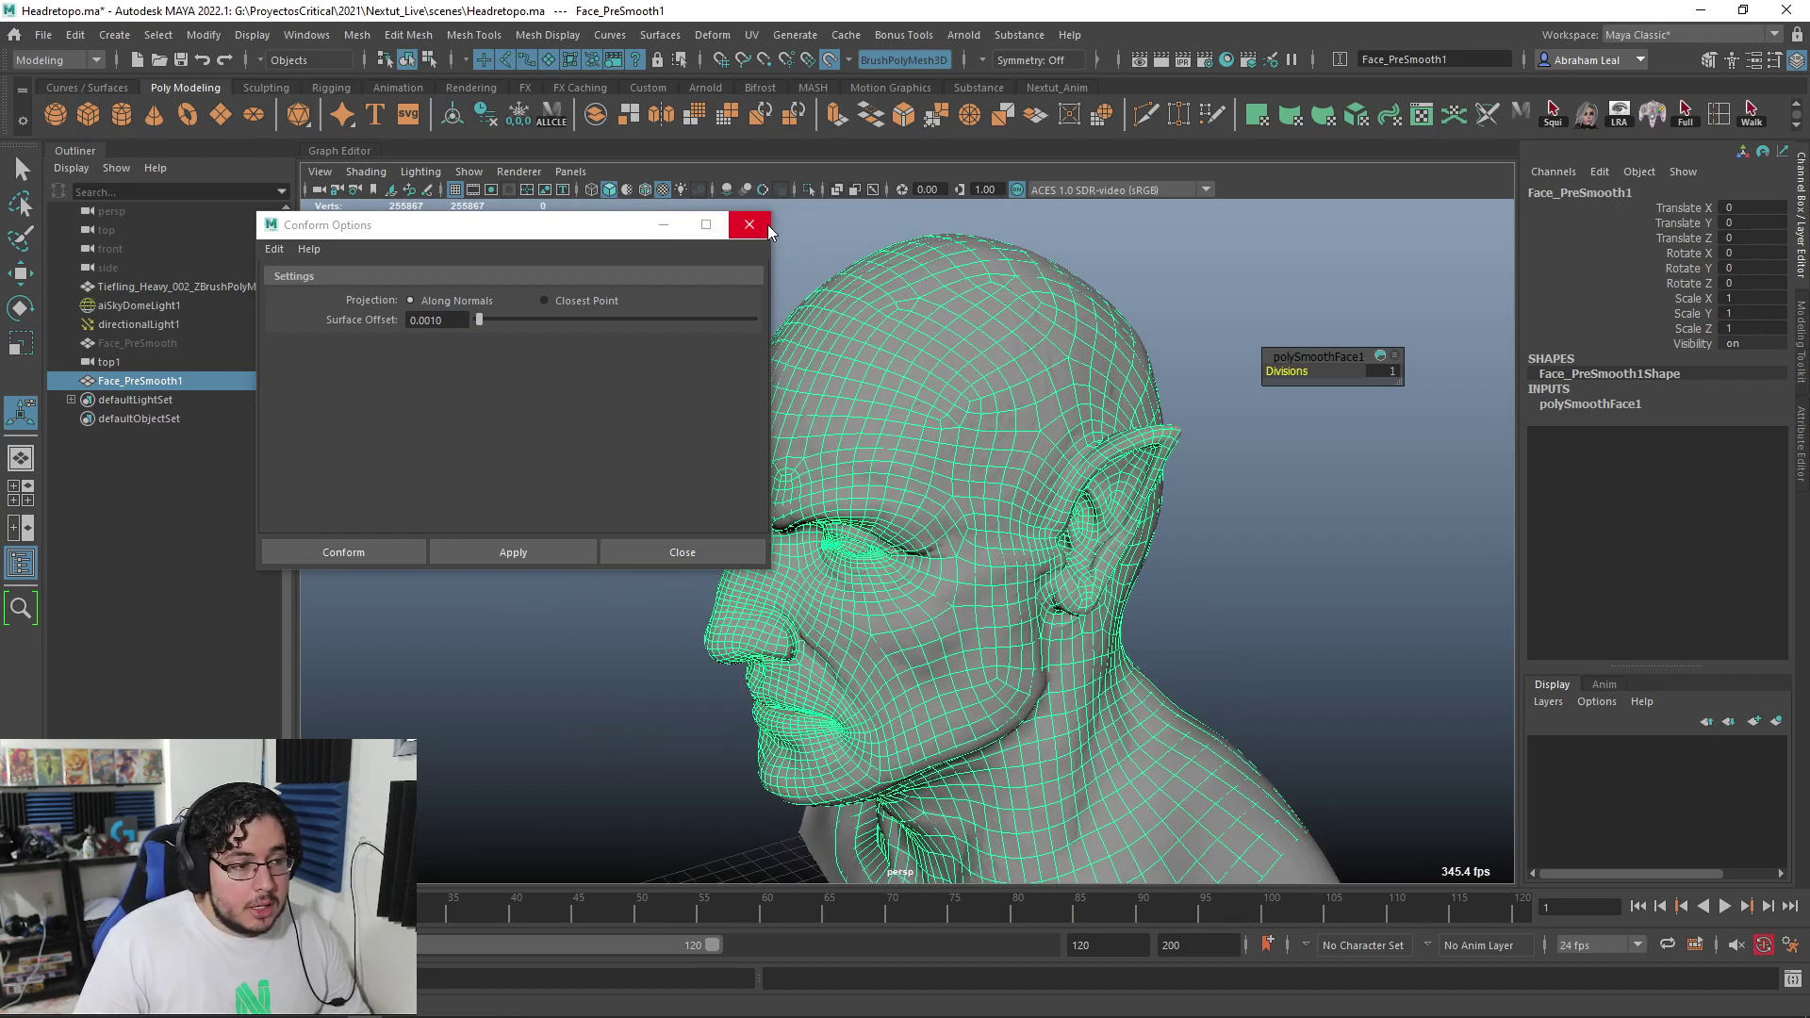
pyautogui.click(767, 224)
# Isolate the conformed head and examine its wireframe and shaded surface from the front and three-quarter views
pyautogui.click(608, 253)
pyautogui.click(805, 449)
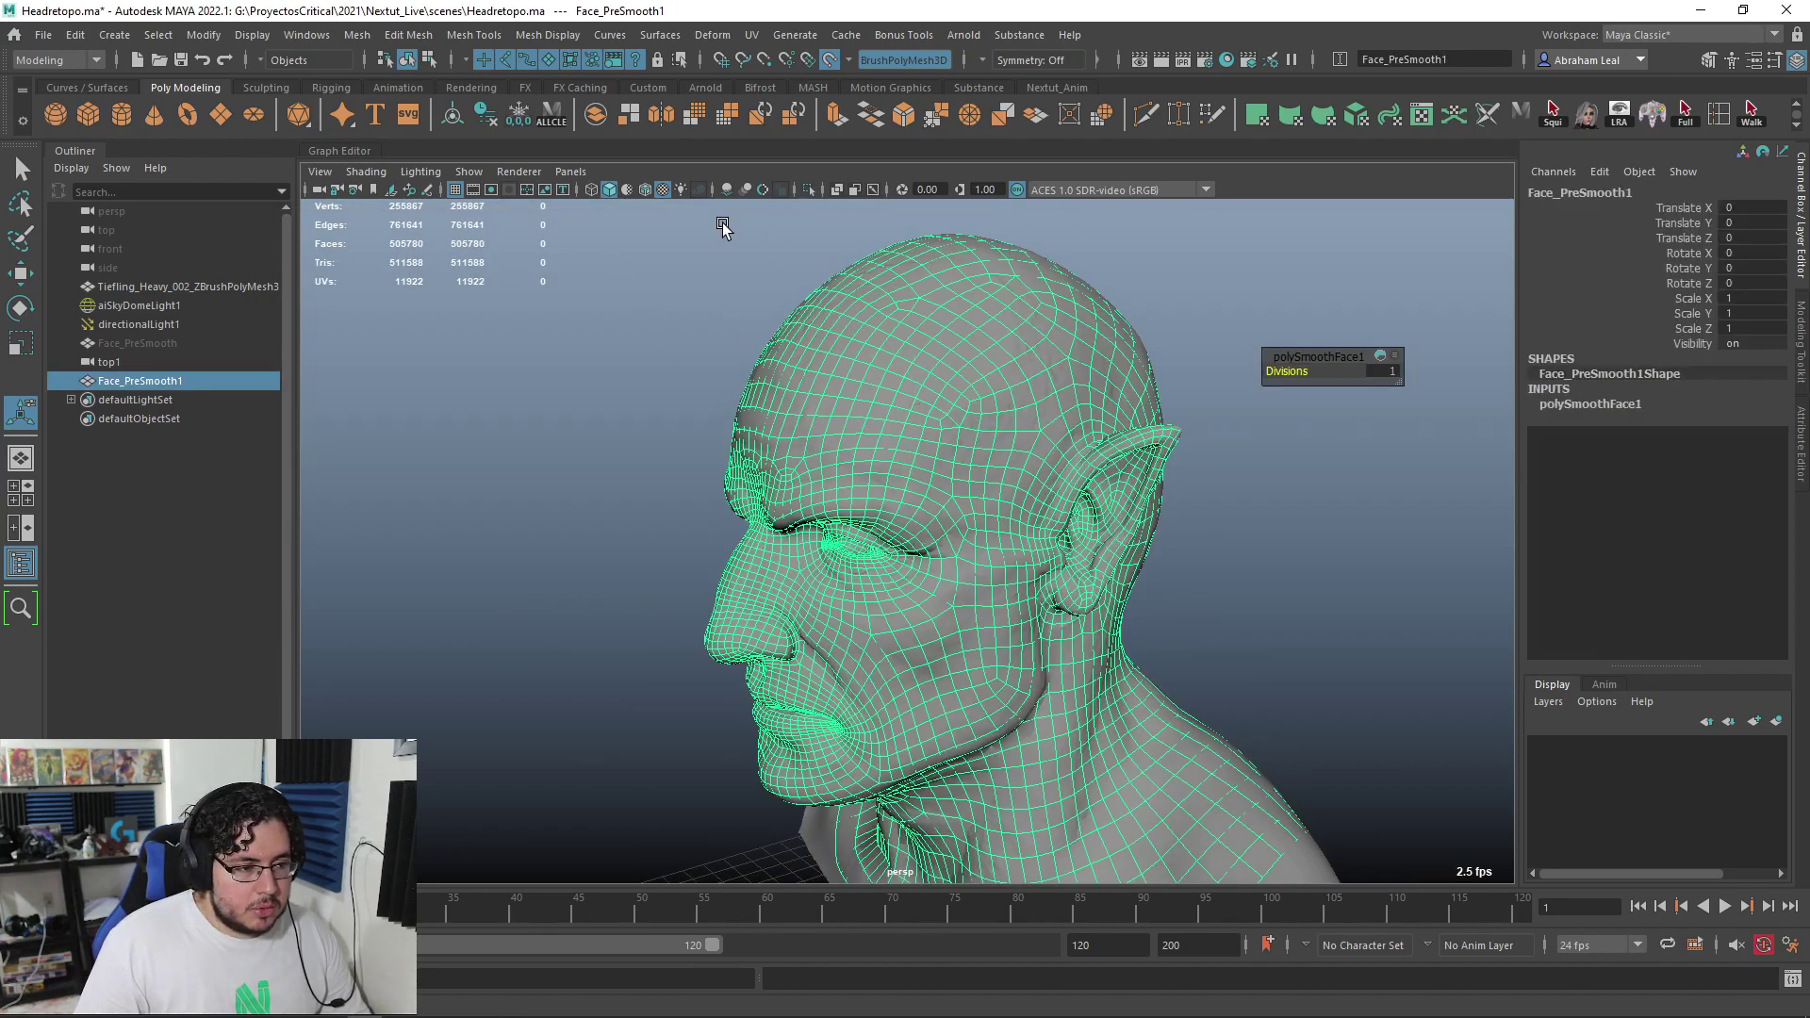
pyautogui.click(808, 190)
pyautogui.click(613, 323)
pyautogui.keyDown('alt'); pyautogui.moveTo(614, 323); pyautogui.dragTo(739, 556); pyautogui.keyUp('alt')
pyautogui.click(739, 556)
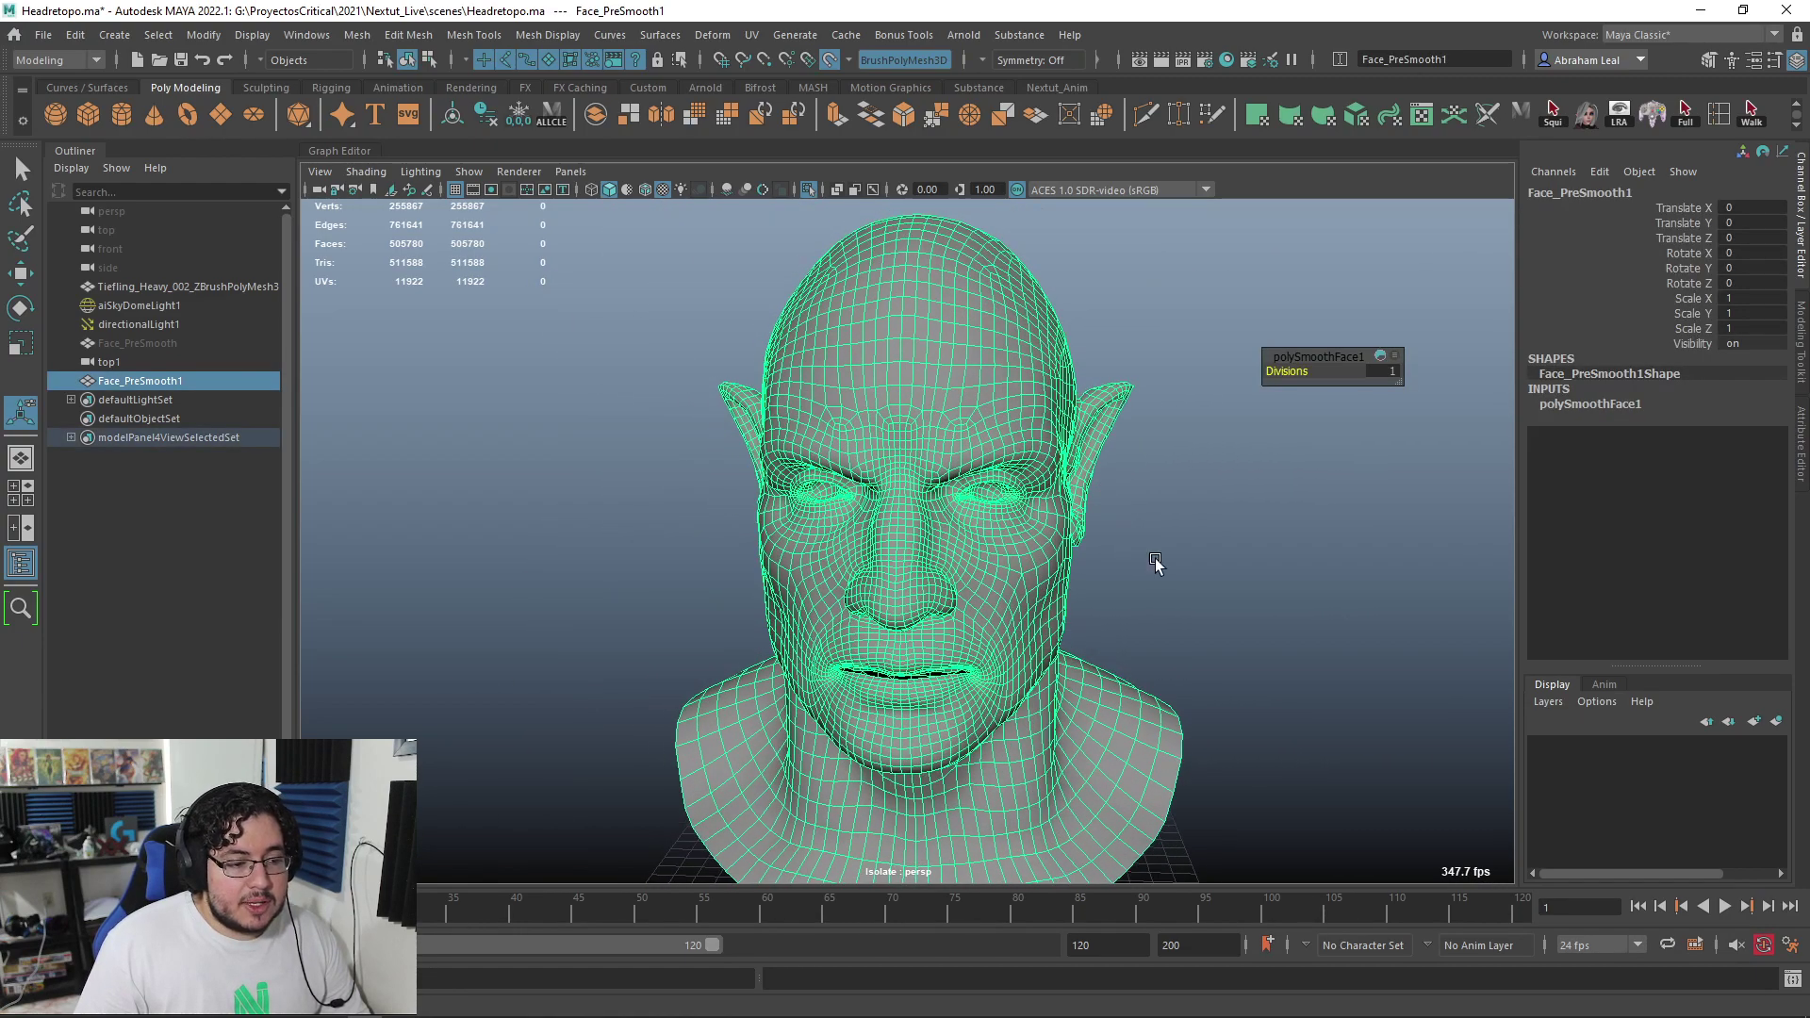
pyautogui.click(1144, 556)
pyautogui.keyDown('alt'); pyautogui.moveTo(1163, 570); pyautogui.dragTo(1135, 574); pyautogui.keyUp('alt')
pyautogui.keyDown('alt'); pyautogui.moveTo(1135, 574); pyautogui.dragTo(773, 506, button='right'); pyautogui.keyUp('alt')
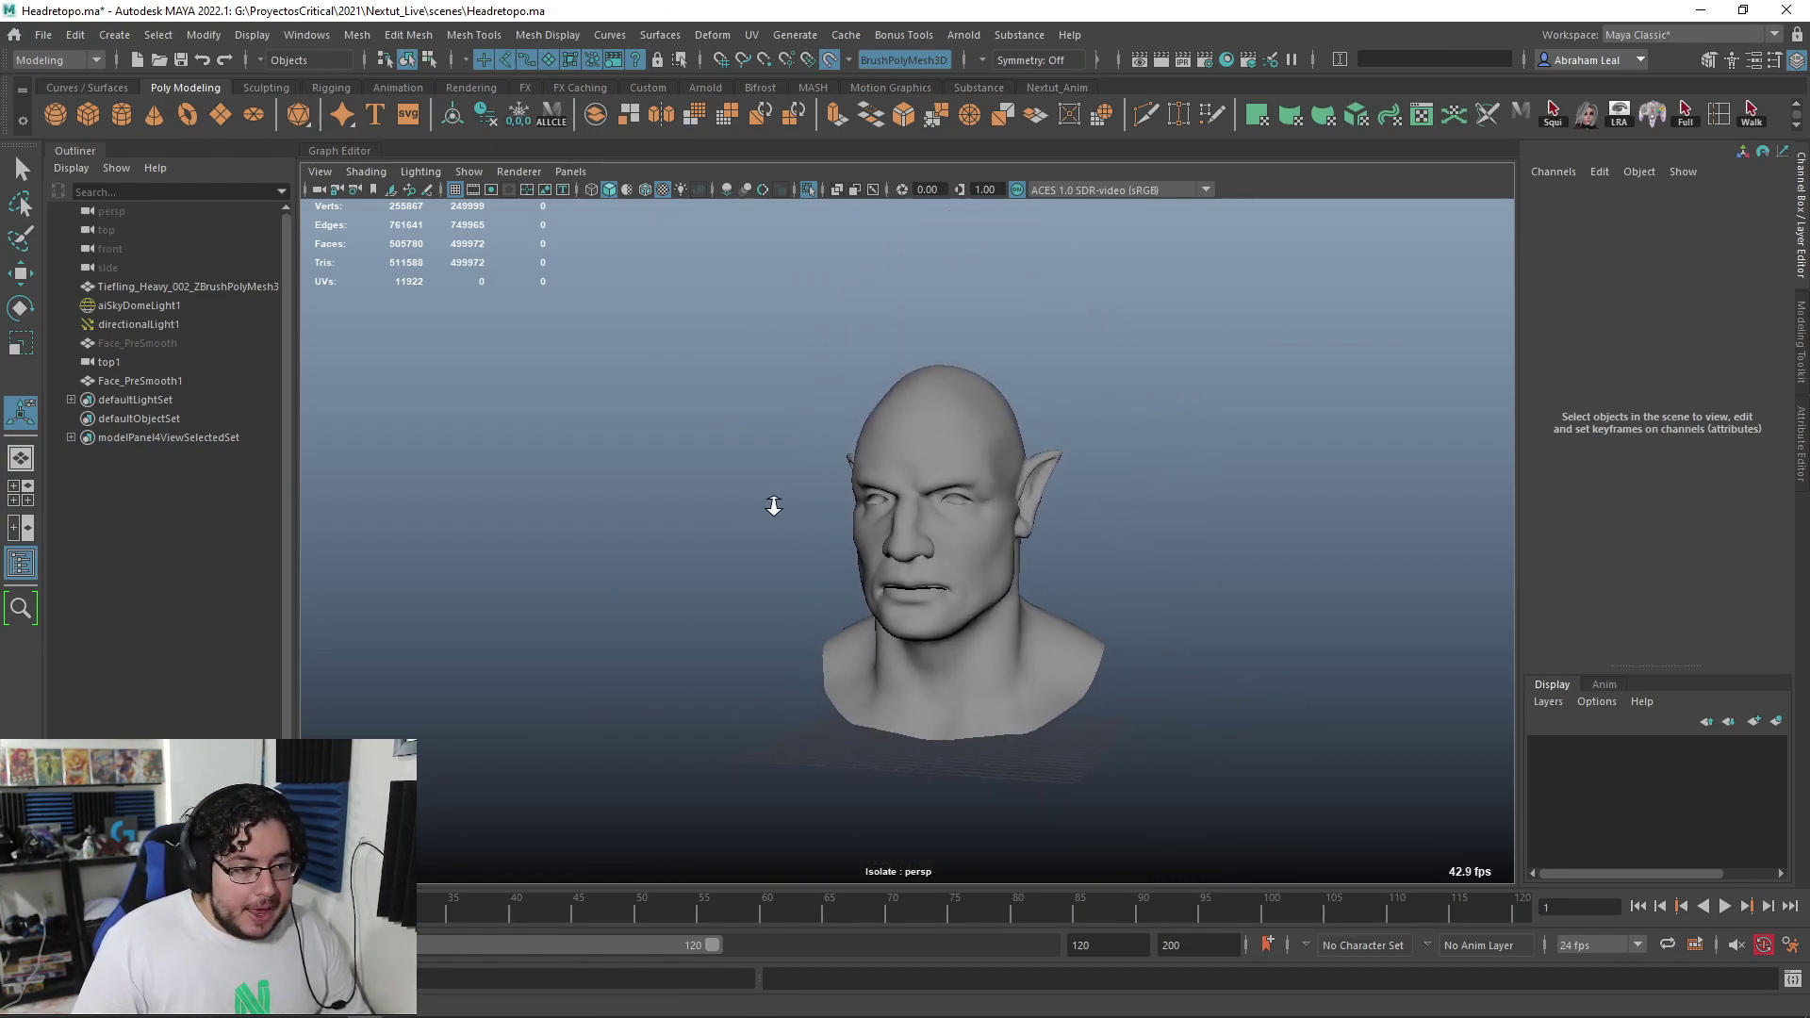
# Show the sculpt together with the conformed head and examine how the wireframe follows the face, jaw, ears and neck
pyautogui.click(807, 188)
pyautogui.scroll(2, 941, 536)
pyautogui.keyDown('alt'); pyautogui.moveTo(940, 535); pyautogui.dragTo(920, 571); pyautogui.keyUp('alt')
pyautogui.scroll(4, 919, 575)
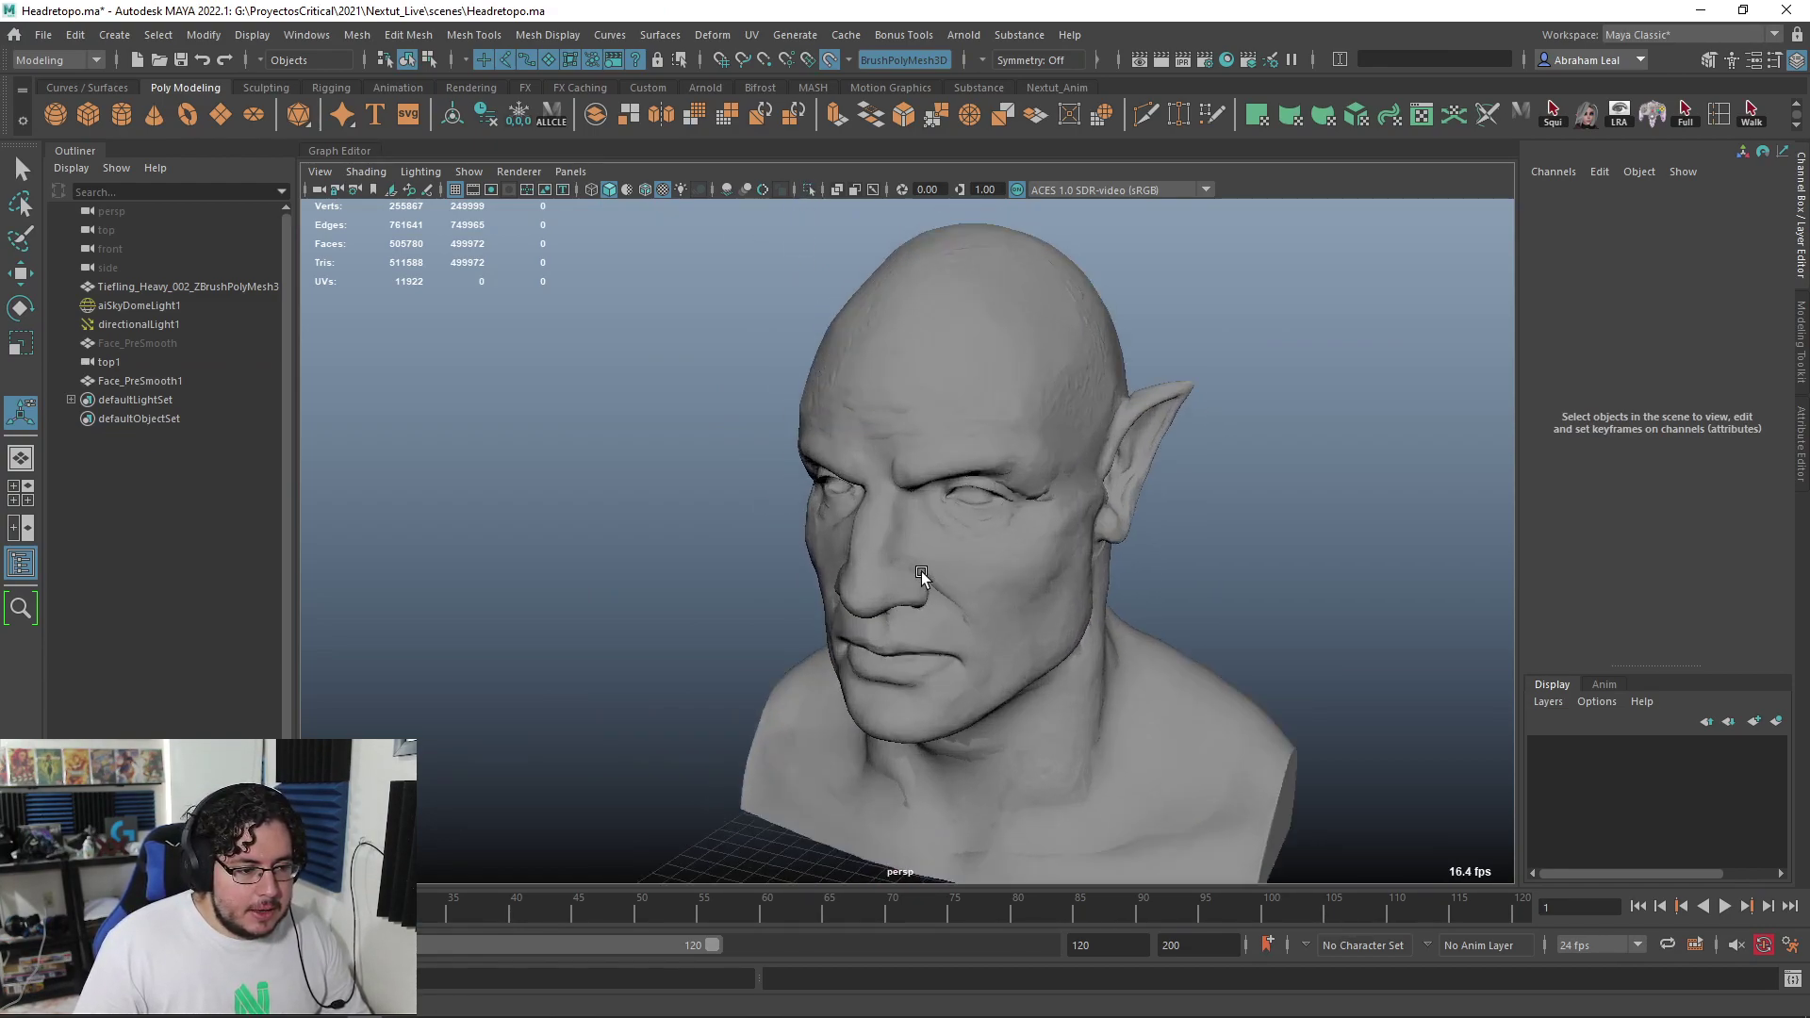
pyautogui.click(913, 587)
pyautogui.scroll(3, 988, 624)
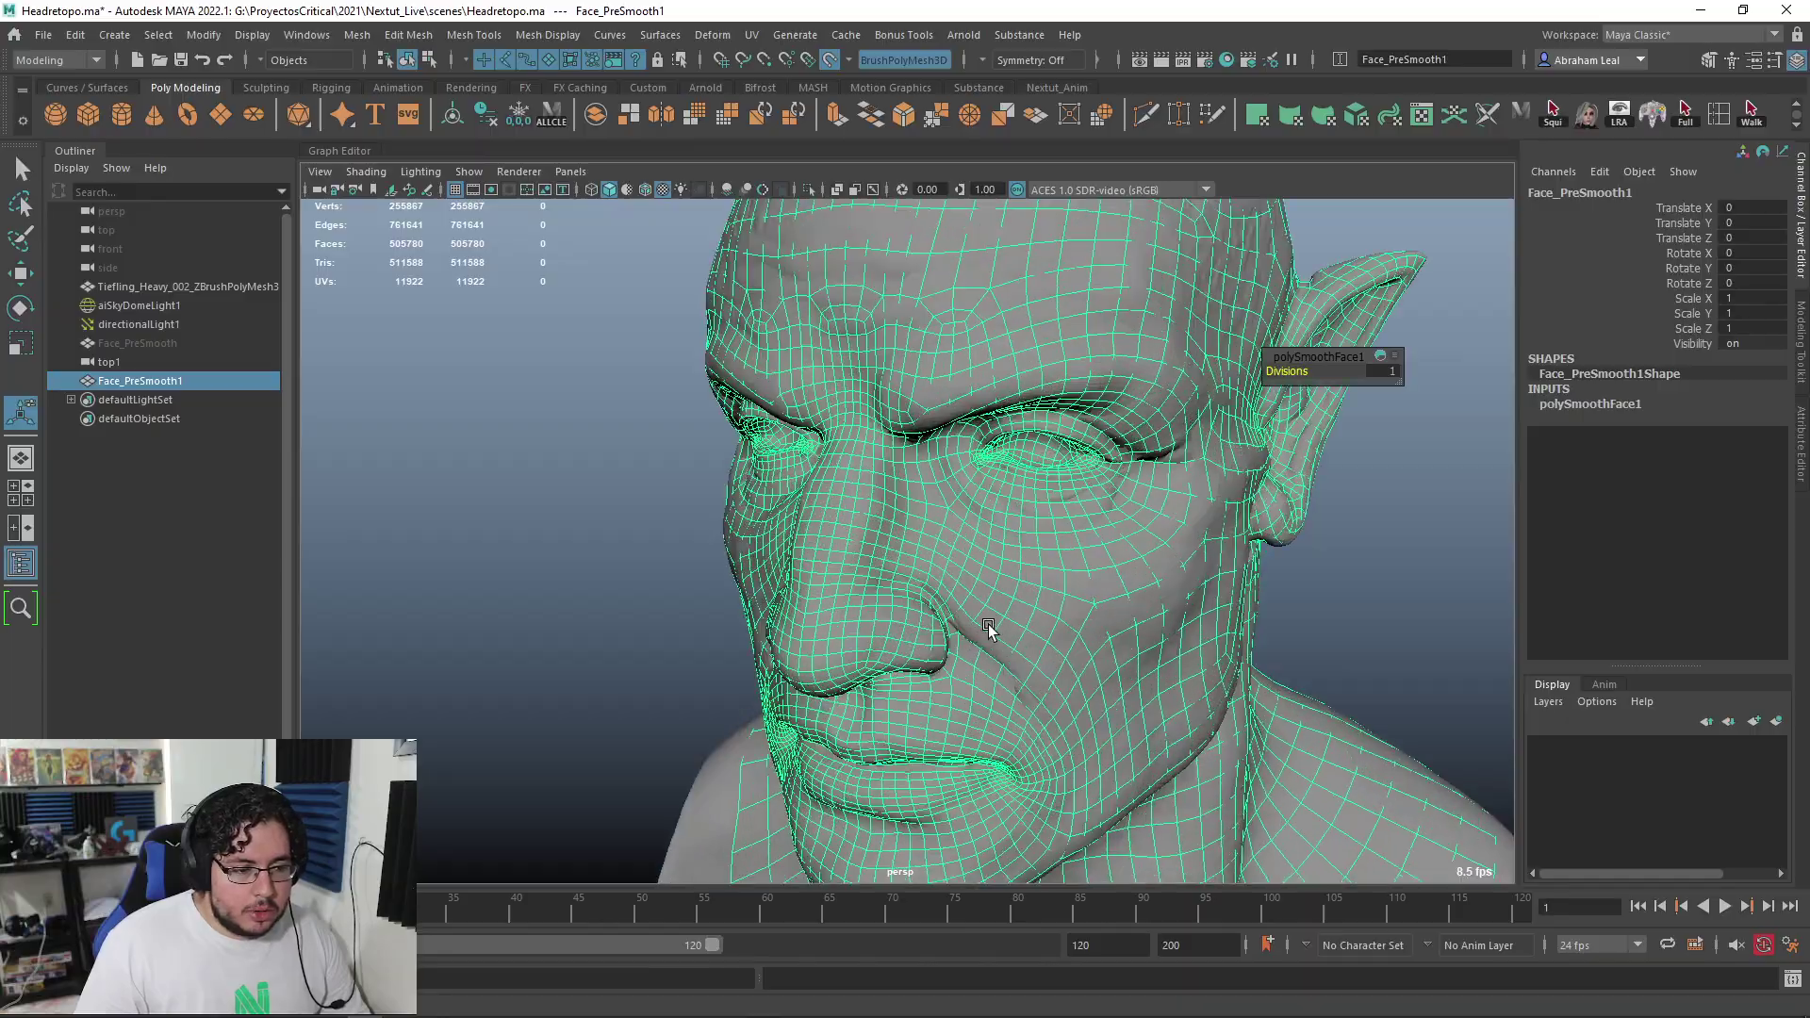
pyautogui.keyDown('alt'); pyautogui.moveTo(988, 624); pyautogui.dragTo(1063, 563); pyautogui.keyUp('alt')
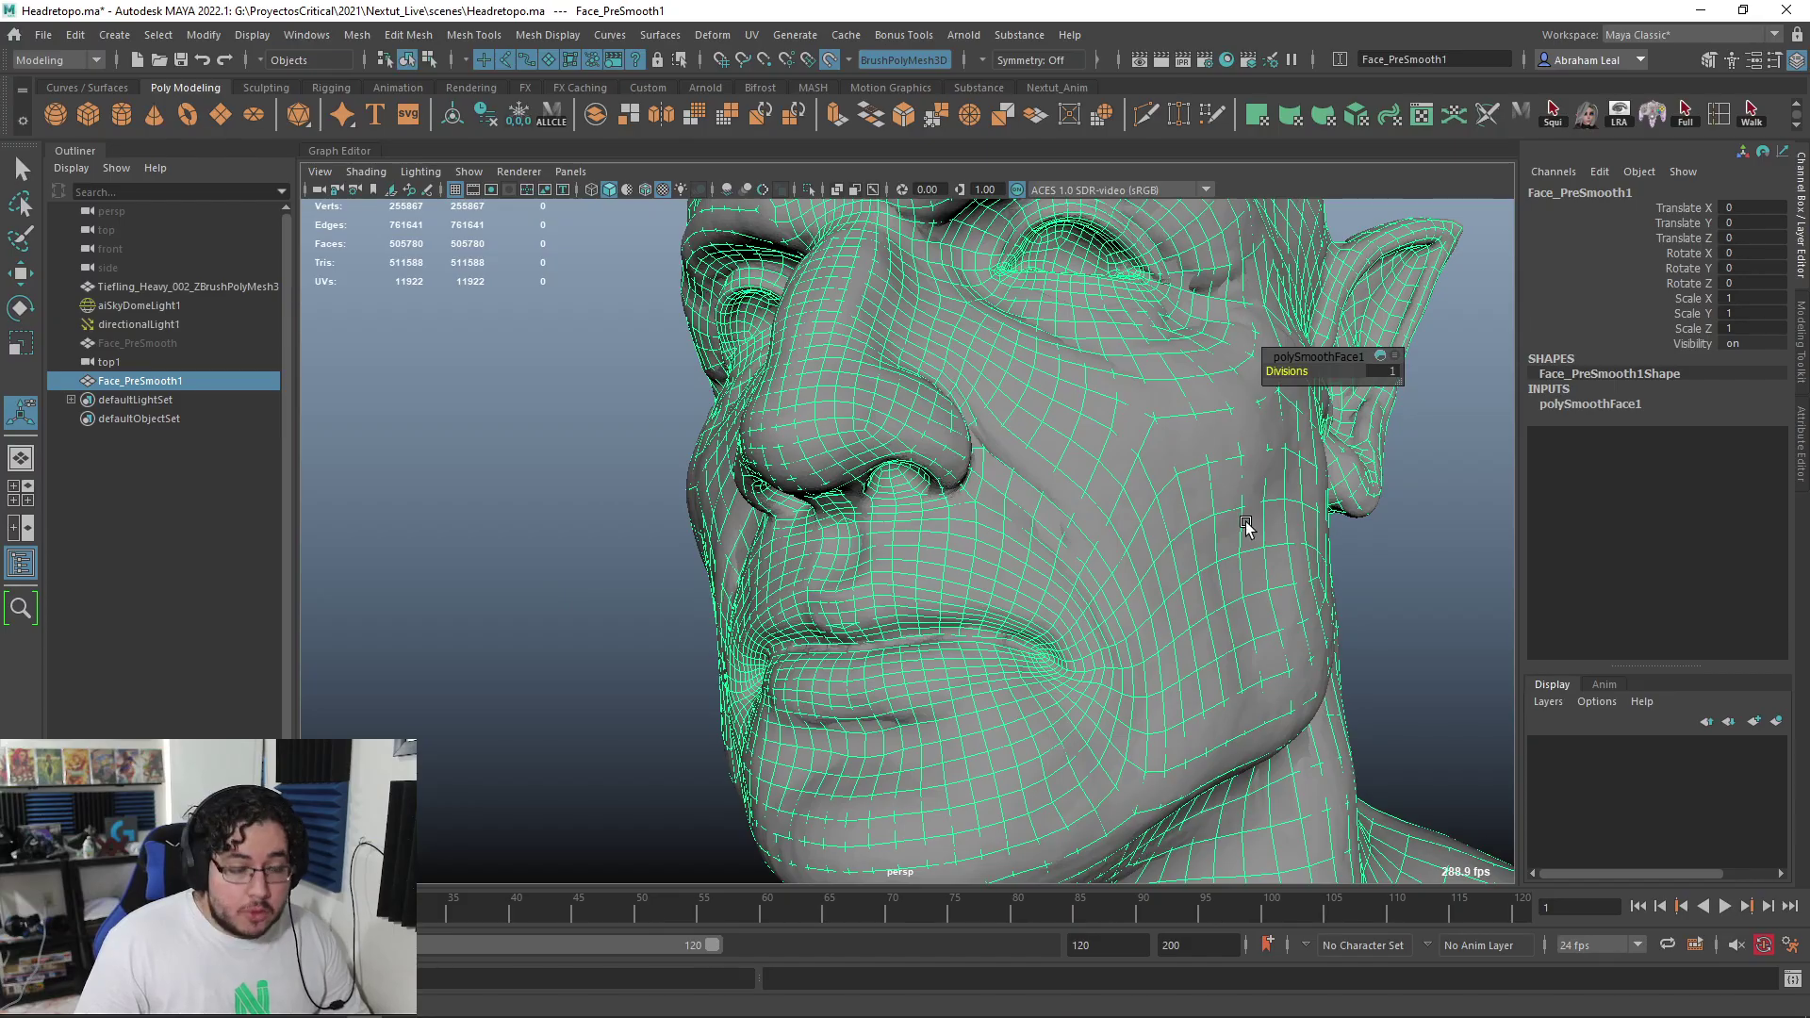
pyautogui.keyDown('alt'); pyautogui.moveTo(1232, 518); pyautogui.dragTo(1030, 526); pyautogui.keyUp('alt')
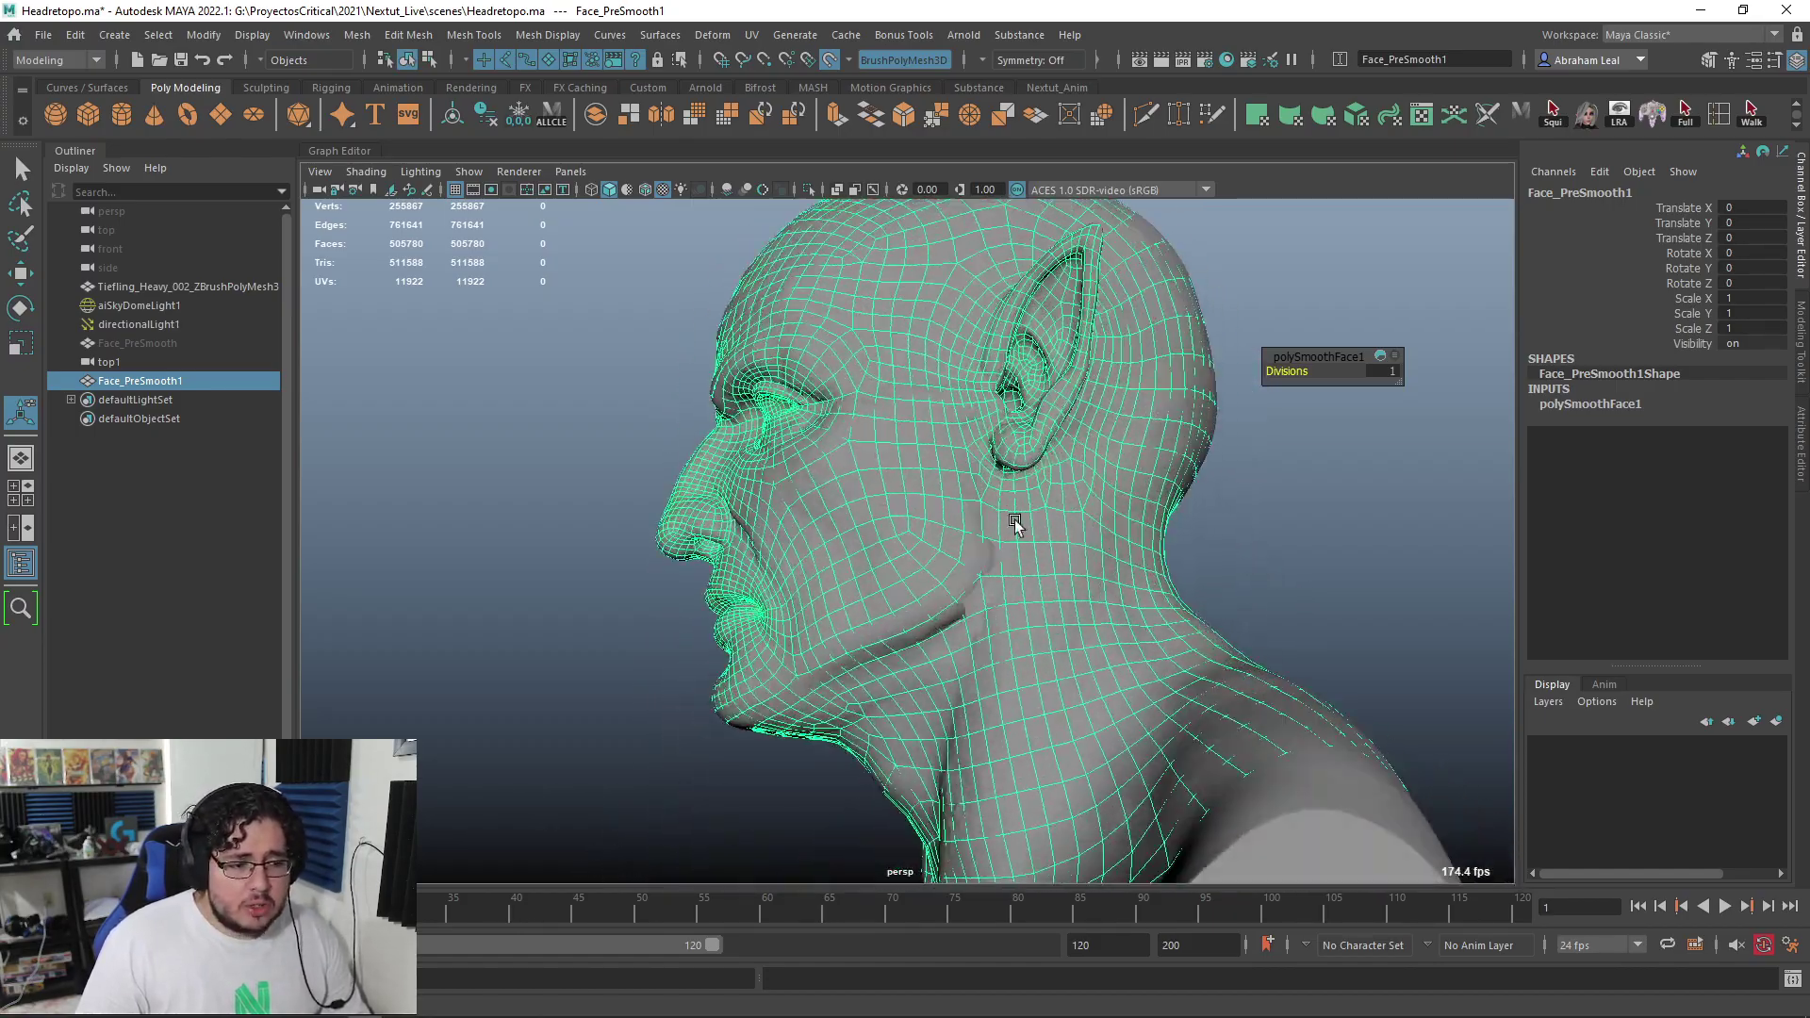
pyautogui.keyDown('alt'); pyautogui.moveTo(503, 644); pyautogui.dragTo(896, 622); pyautogui.keyUp('alt')
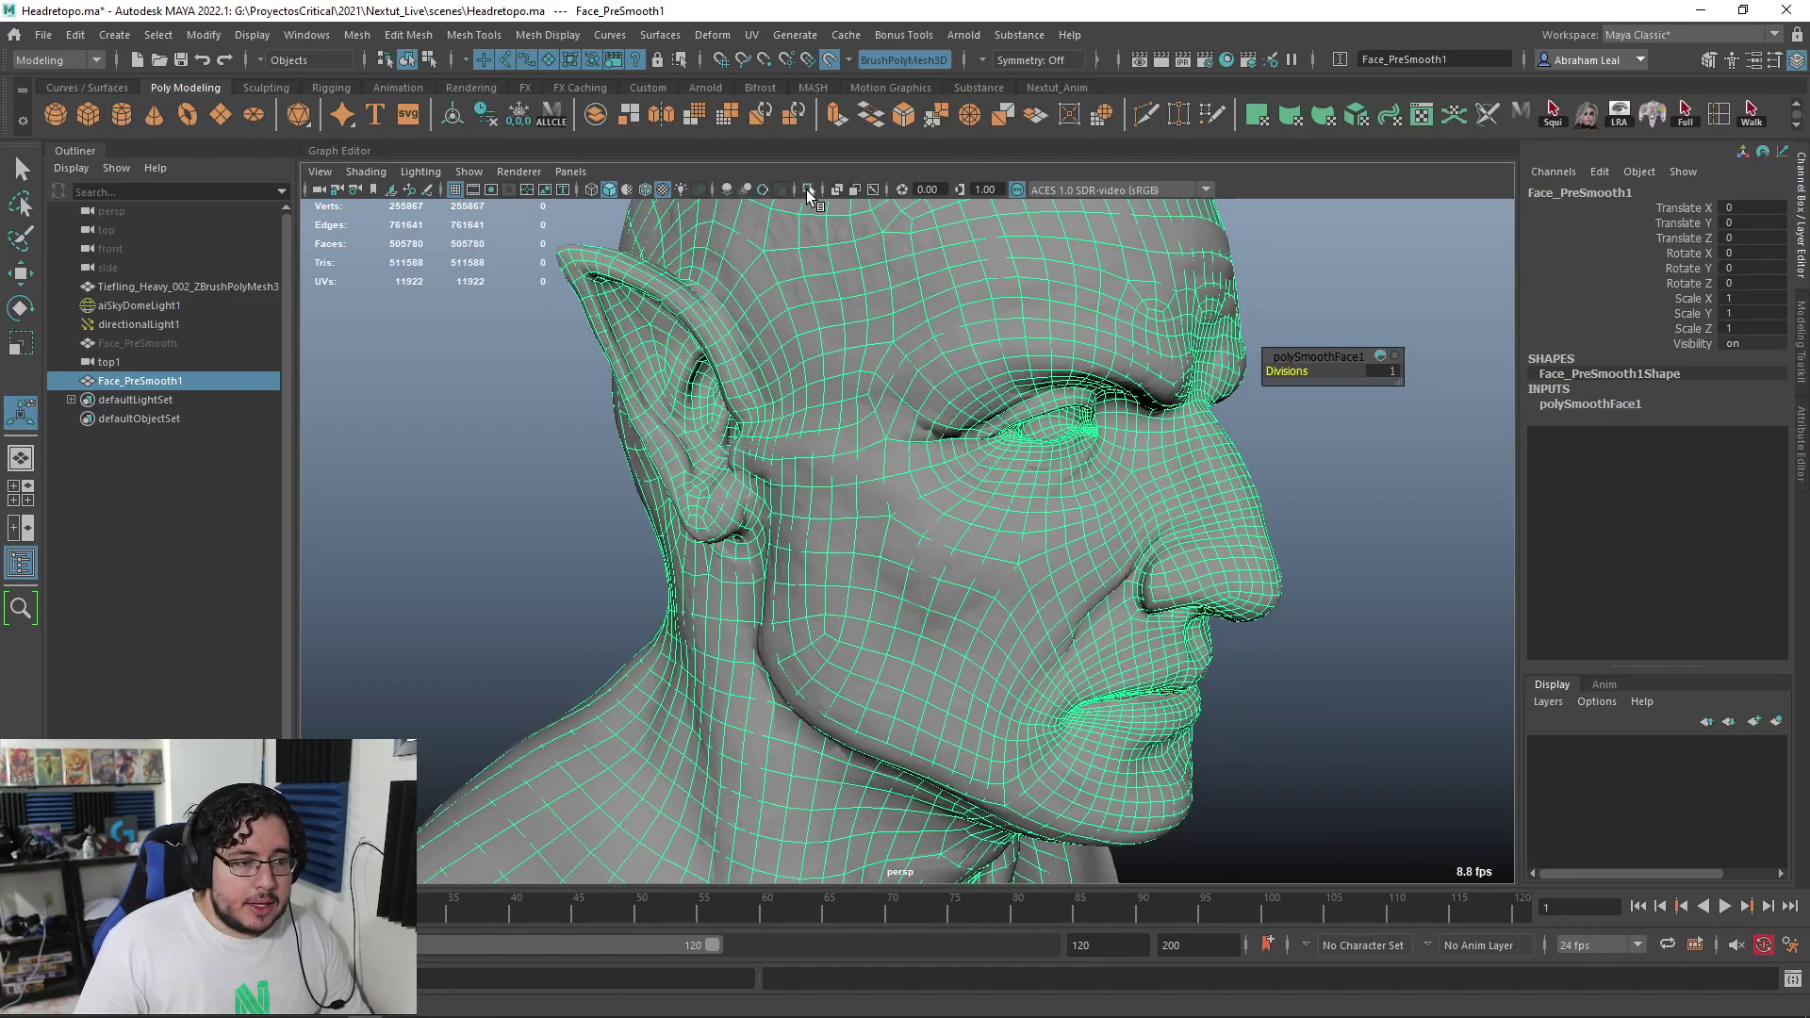
# Isolate the conformed head mesh again and view it as a whole
pyautogui.click(807, 189)
pyautogui.keyDown('alt'); pyautogui.moveTo(821, 424); pyautogui.dragTo(902, 561); pyautogui.keyUp('alt')
pyautogui.keyDown('alt'); pyautogui.moveTo(902, 562); pyautogui.dragTo(608, 450, button='right'); pyautogui.keyUp('alt')
# Switch to ZBrush and step the head sculpt back through its history to before the coloured guide lines were painted
pyautogui.hotkey('alt', 'Tab')
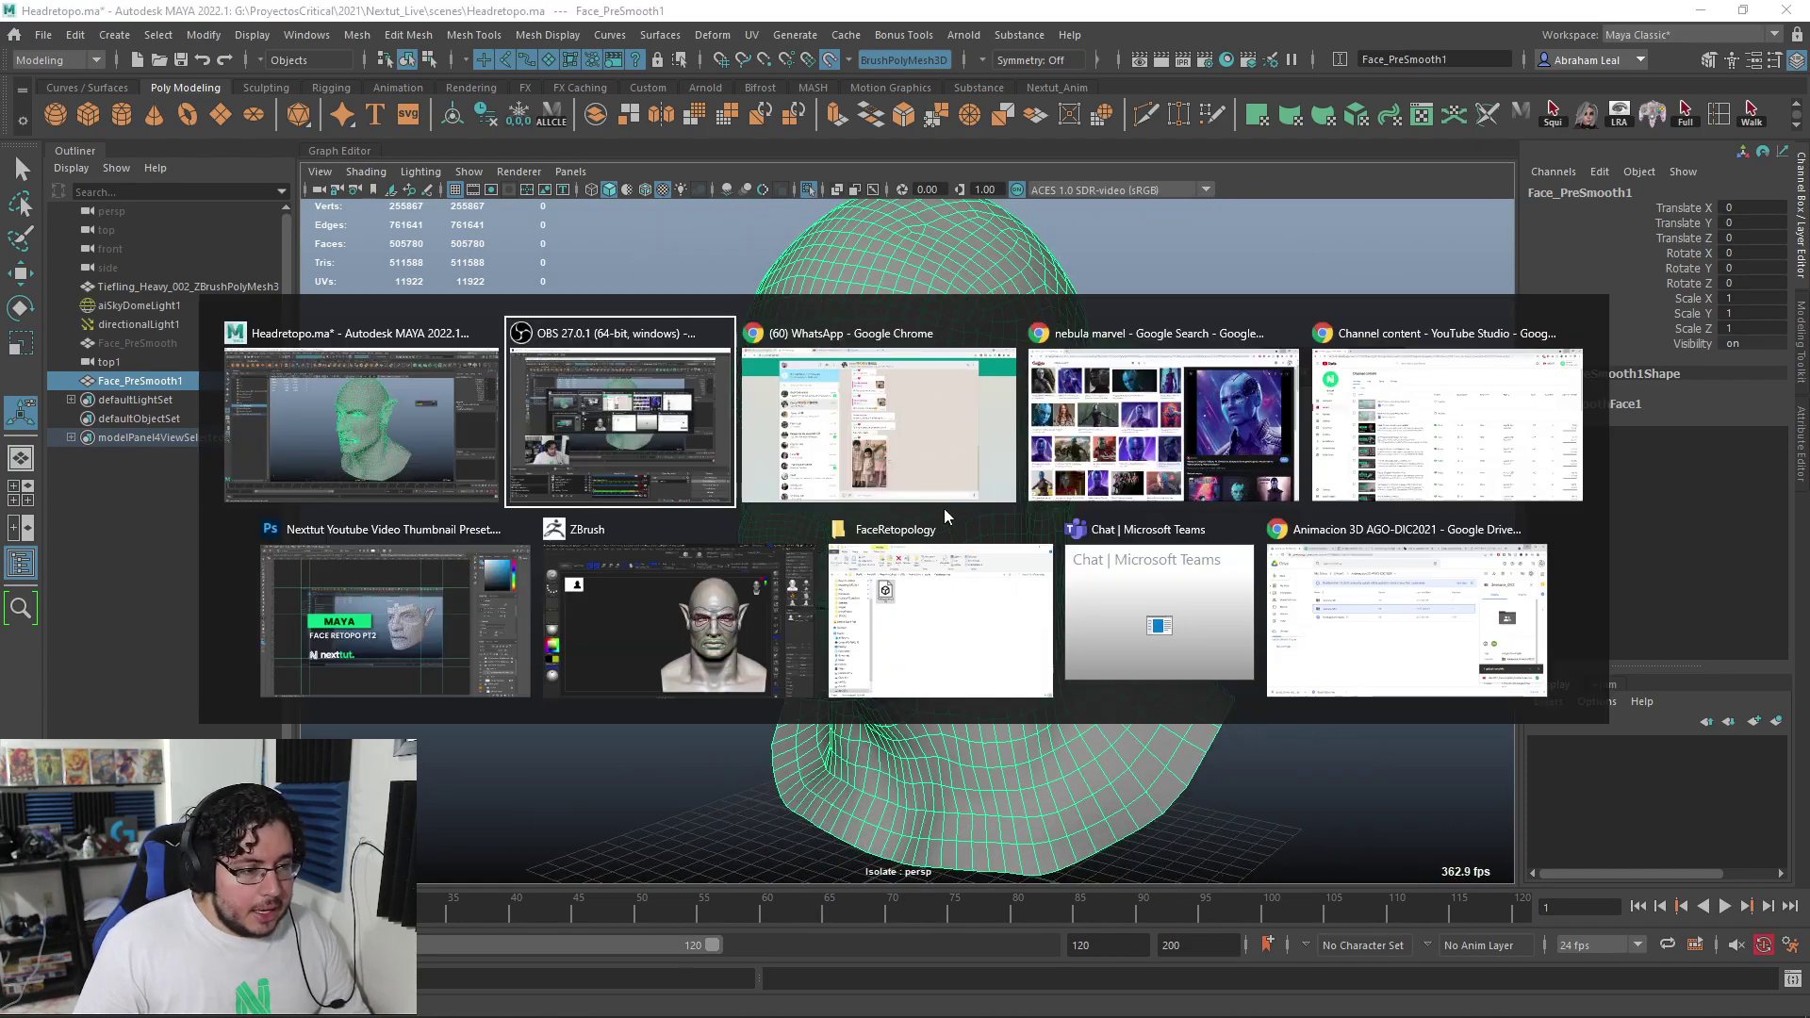
pyautogui.click(661, 587)
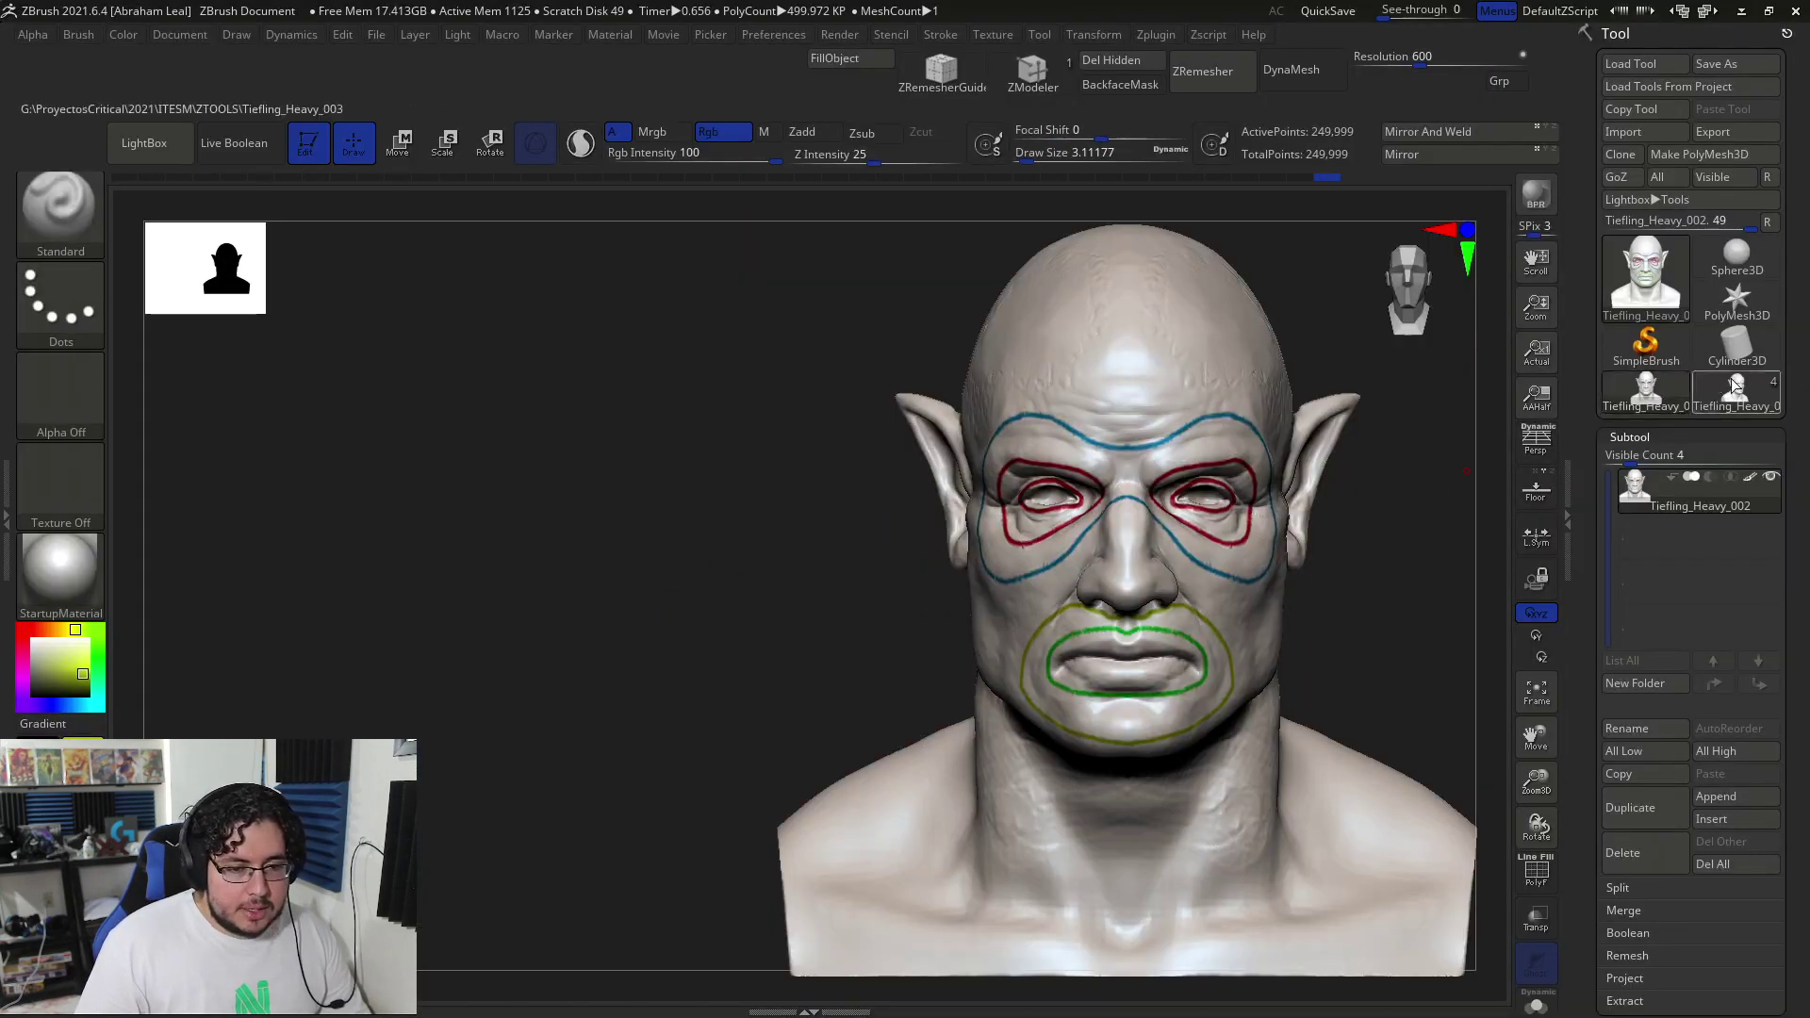
pyautogui.moveTo(1723, 398)
pyautogui.click(1631, 397)
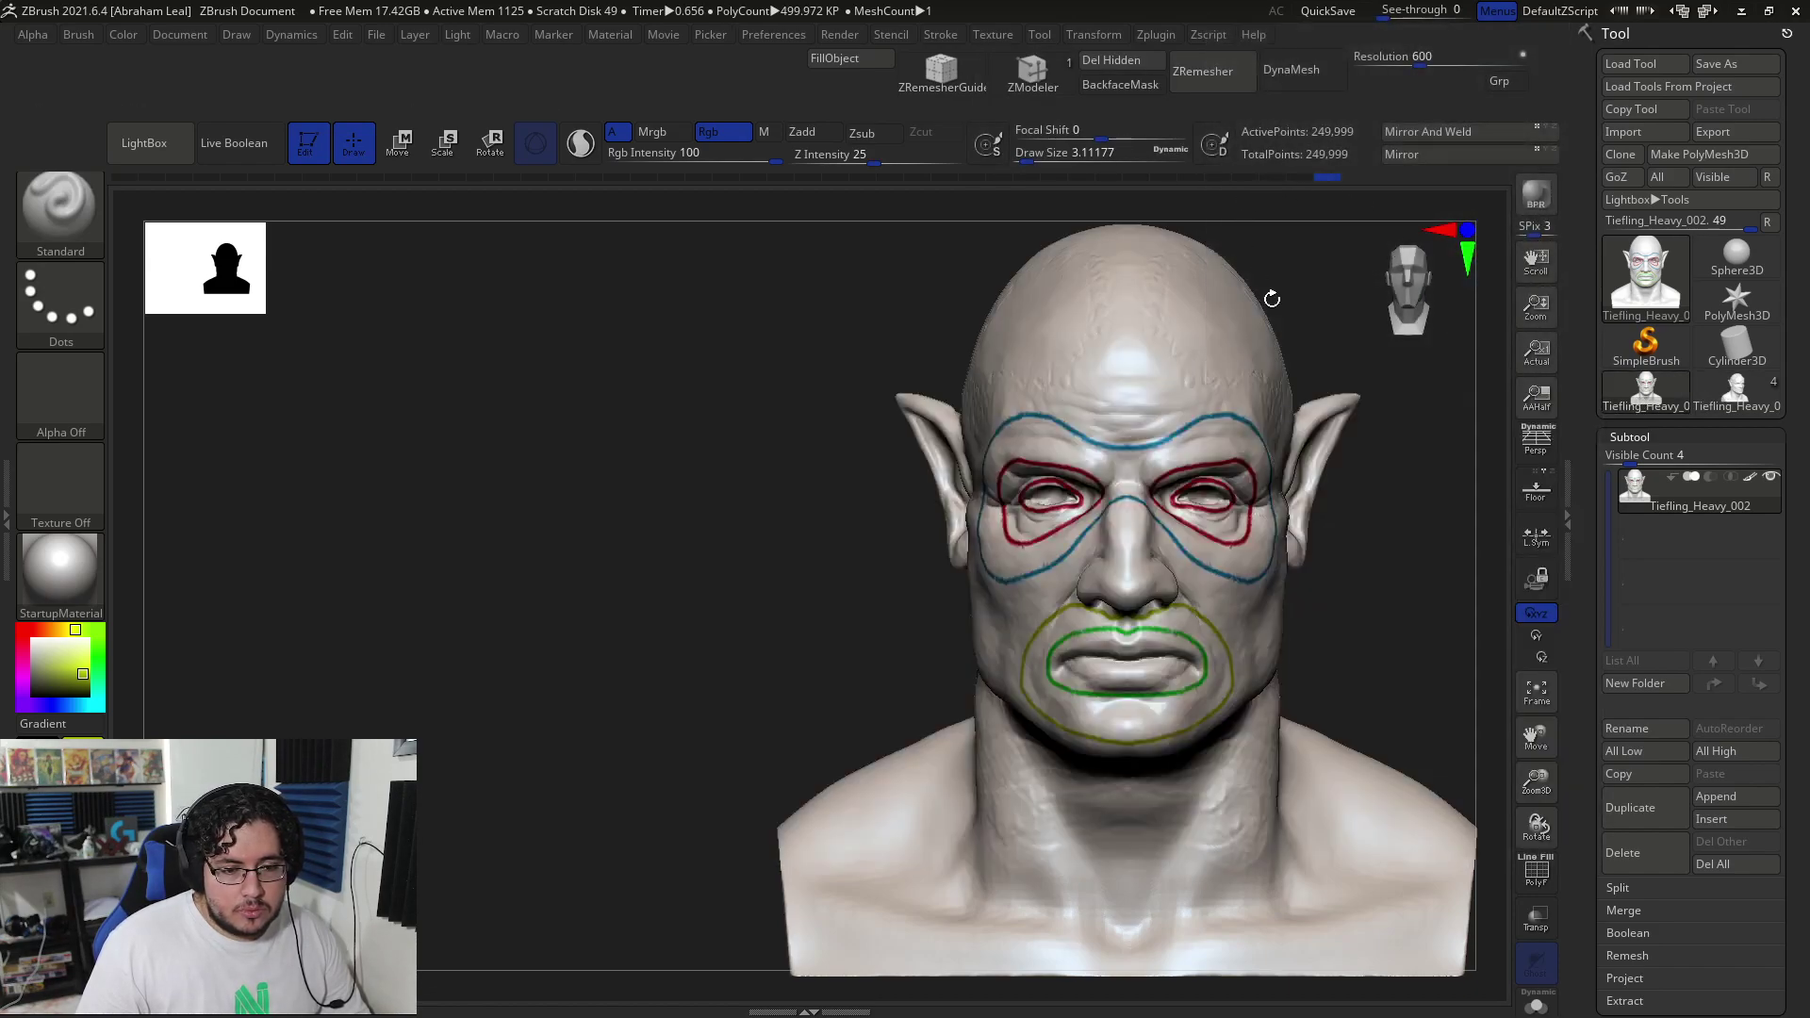
pyautogui.hotkey('ctrl', 'z')
pyautogui.hotkey('ctrl', 'z')
pyautogui.hotkey('ctrl', 'z')
pyautogui.hotkey('ctrl', 'z')
pyautogui.hotkey('ctrl', 'z')
pyautogui.hotkey('ctrl', 'z')
pyautogui.hotkey('ctrl', 'z')
pyautogui.hotkey('ctrl', 'z')
pyautogui.hotkey('ctrl', 'z')
pyautogui.hotkey('ctrl', 'z')
pyautogui.hotkey('ctrl', 'z')
pyautogui.hotkey('ctrl', 'z')
pyautogui.hotkey('ctrl', 'z')
pyautogui.hotkey('ctrl', 'z')
pyautogui.hotkey('ctrl', 'z')
pyautogui.hotkey('ctrl', 'z')
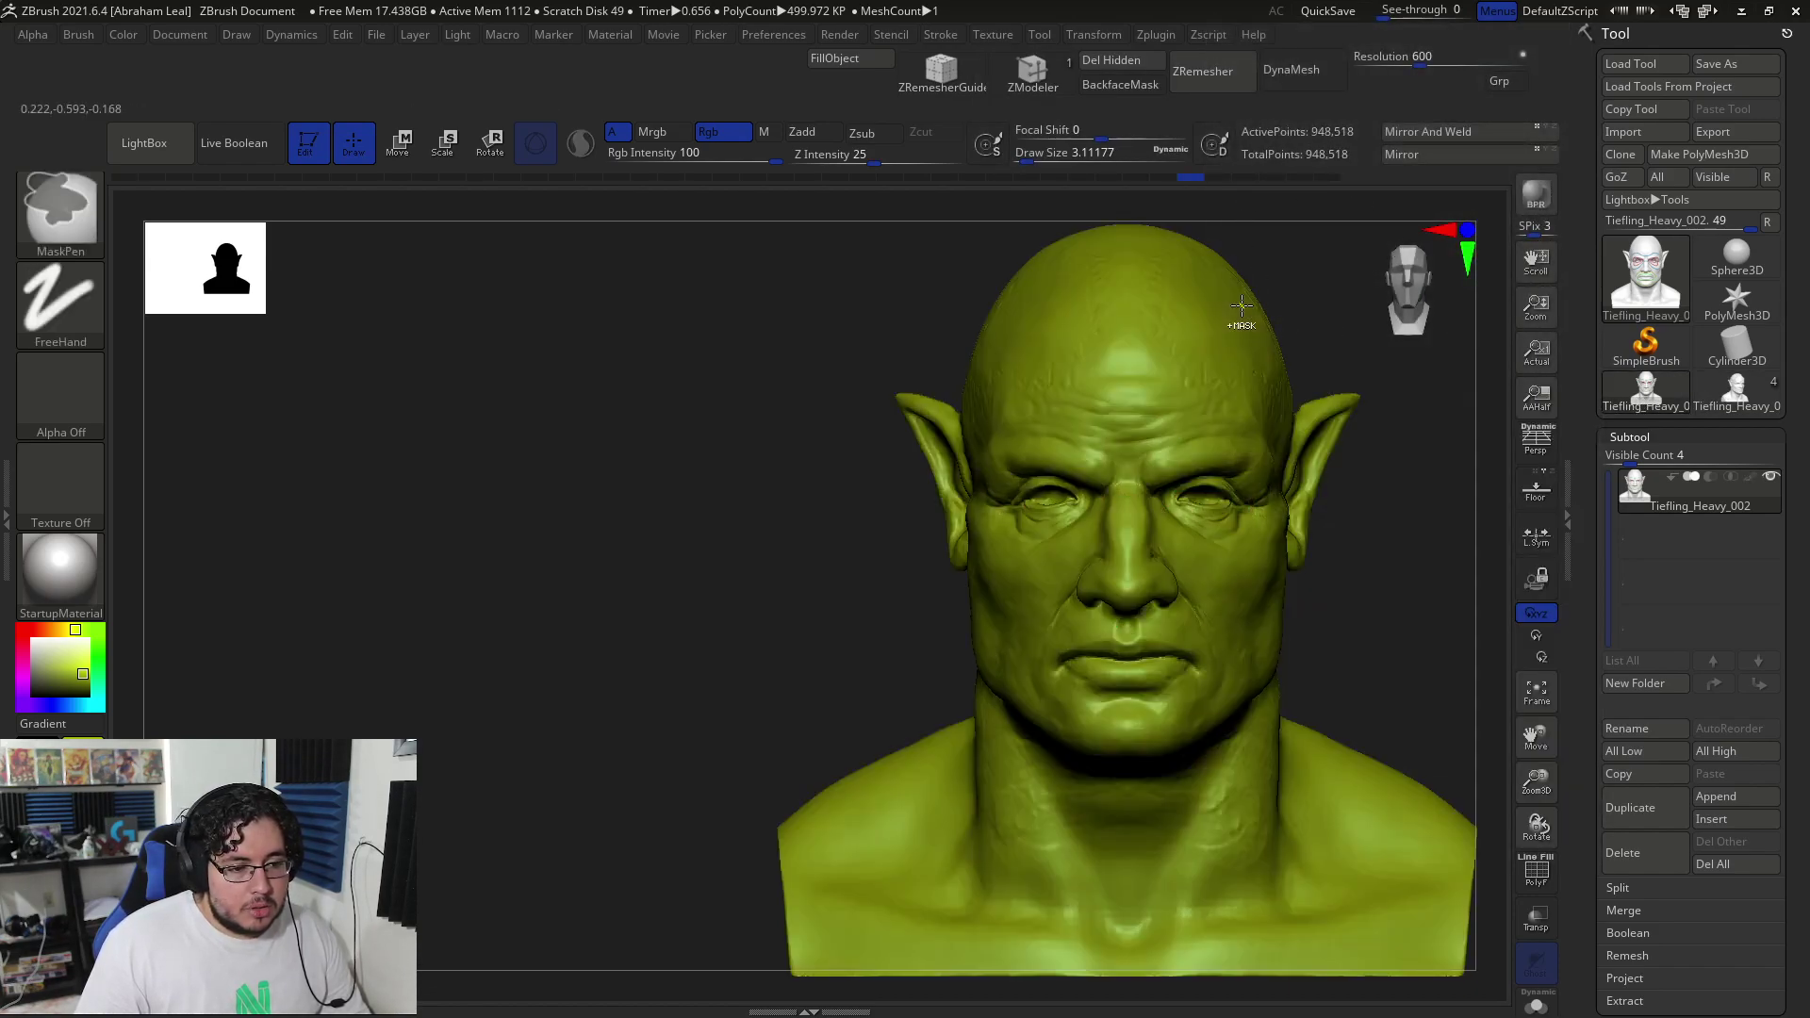
# Set the paint colour to white and lower the head sculpt to its low subdivision level
pyautogui.moveTo(55, 662); pyautogui.dragTo(31, 695)
pyautogui.click(33, 641)
pyautogui.keyDown('alt'); pyautogui.moveTo(949, 569); pyautogui.dragTo(660, 651); pyautogui.keyUp('alt')
pyautogui.hotkey('shift', 'd')
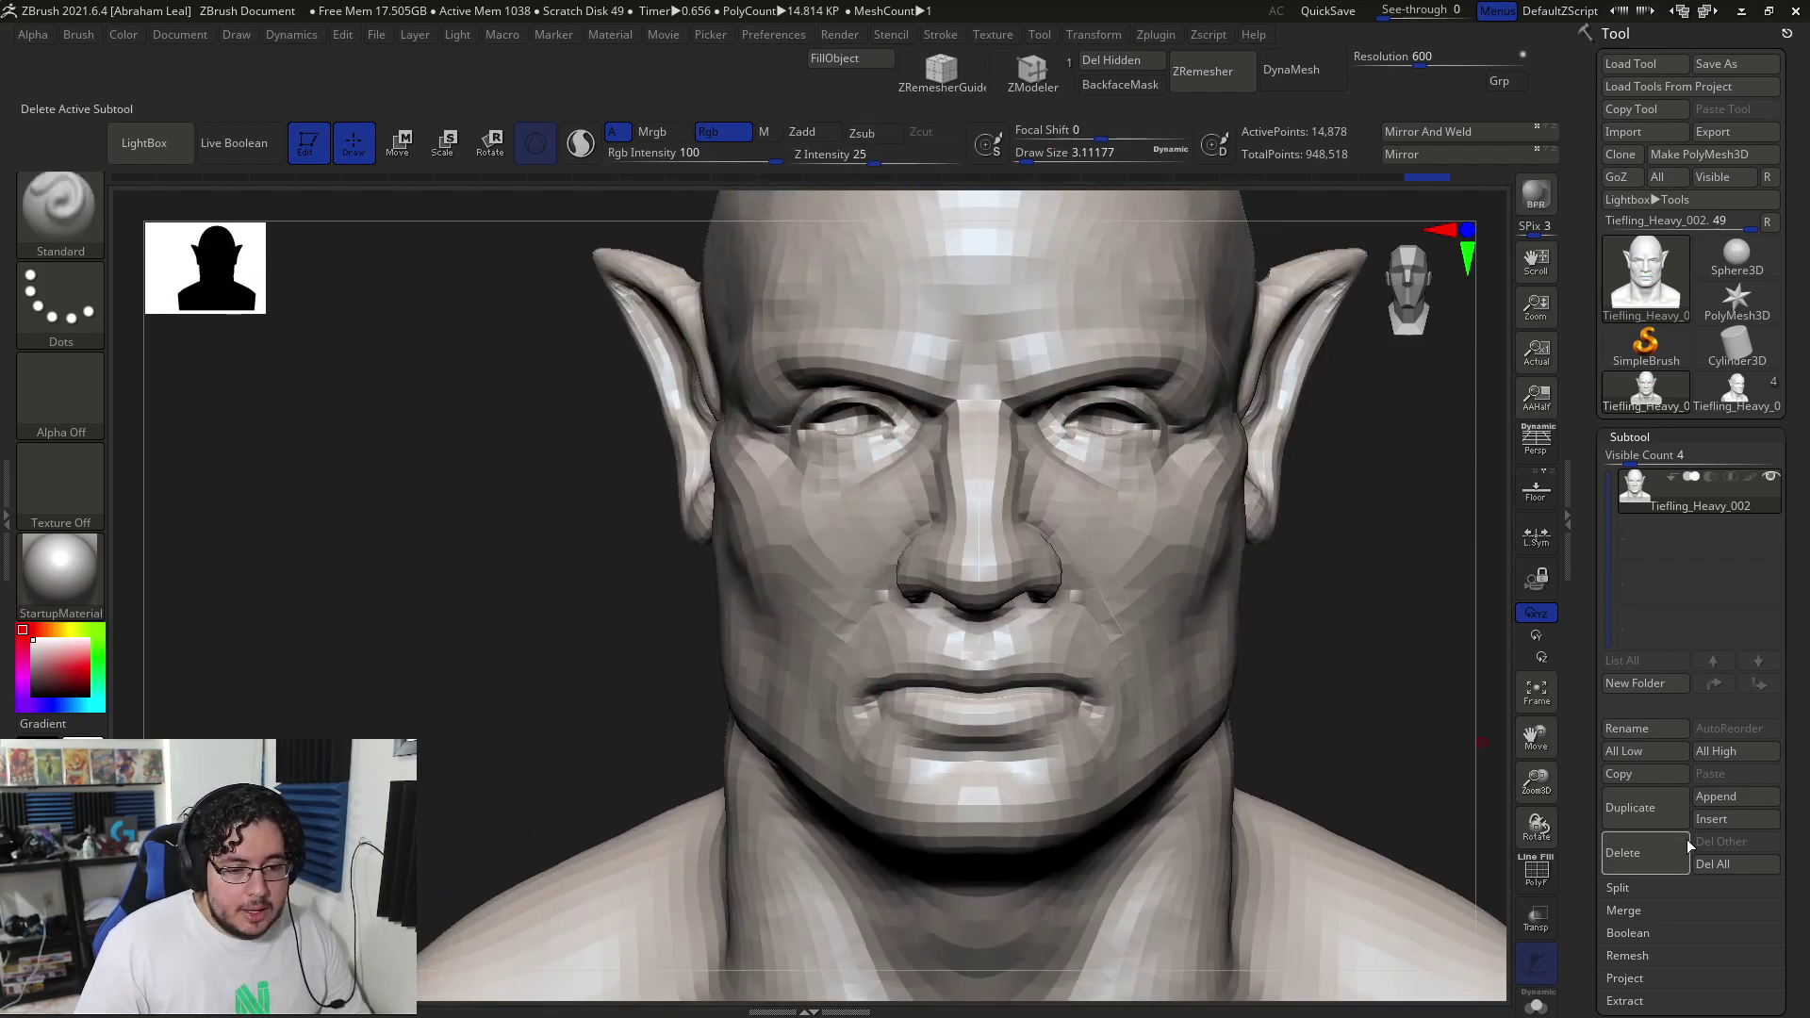
# Show the low-subdivision head's polygon wireframe and view it from a three-quarter angle
pyautogui.click(1535, 873)
pyautogui.moveTo(1313, 723); pyautogui.dragTo(1488, 662)
pyautogui.moveTo(603, 697); pyautogui.dragTo(528, 631)
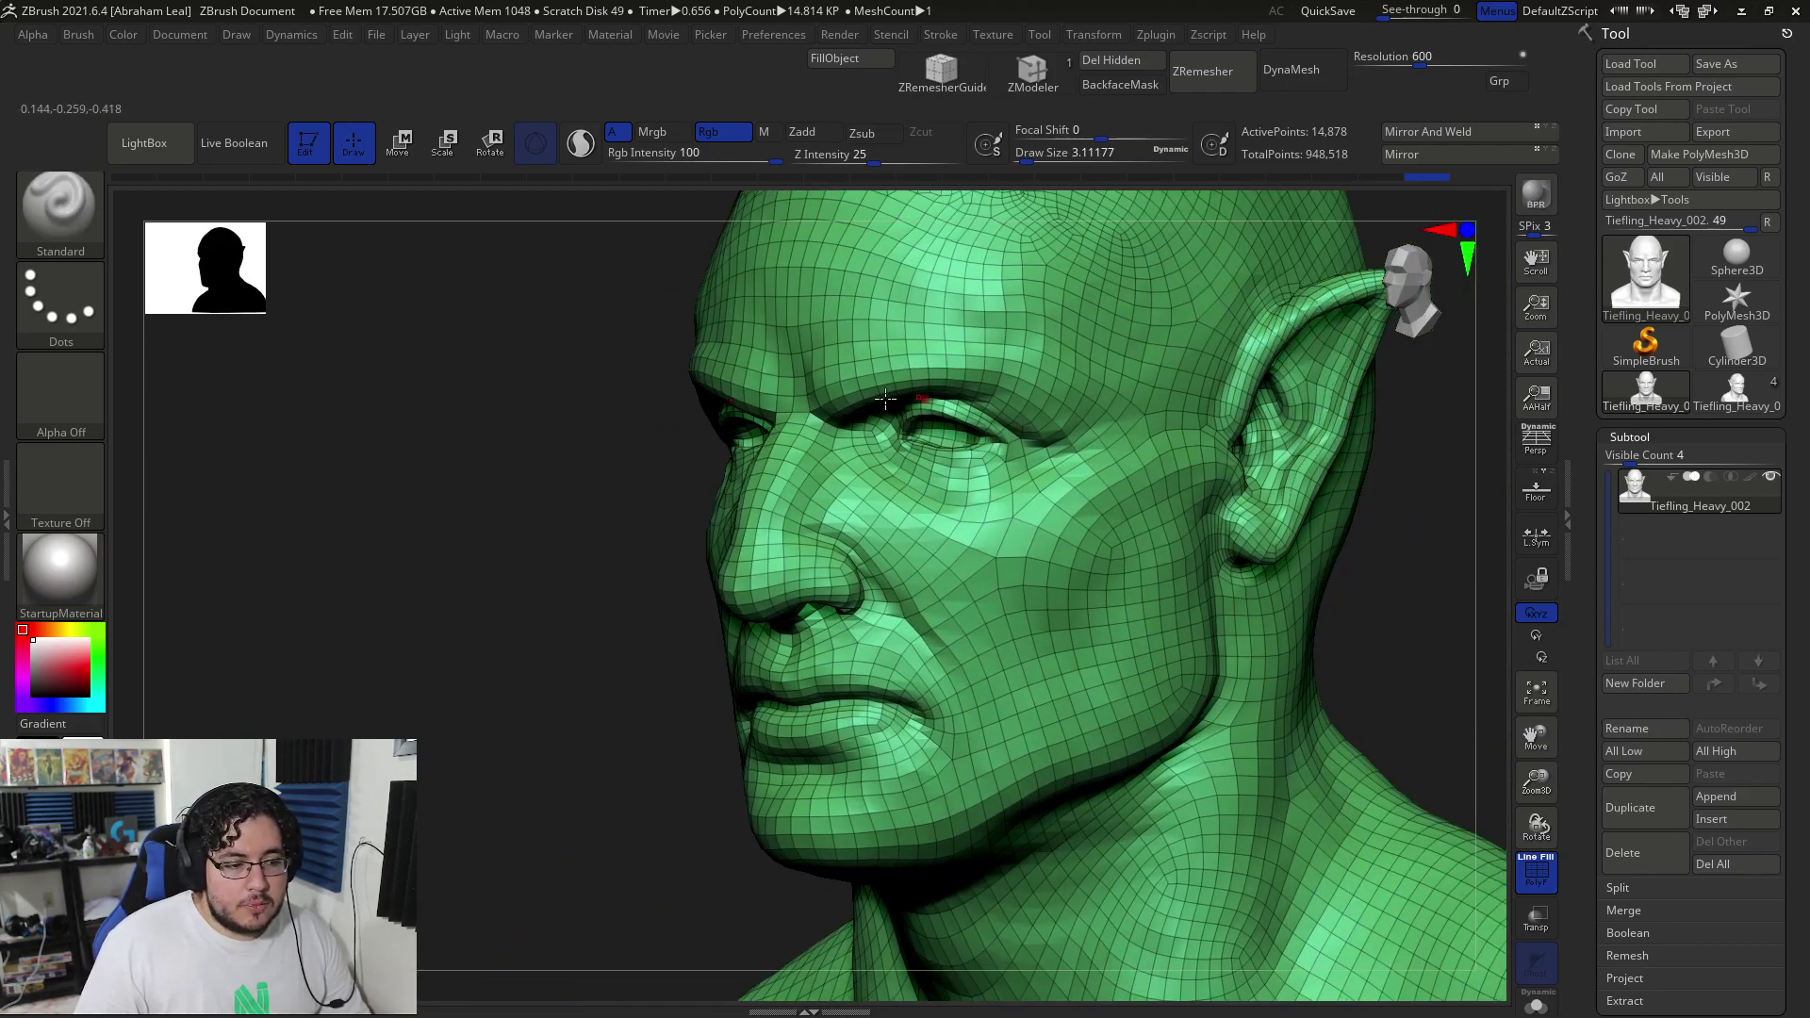
# Switch between Maya and ZBrush to compare the conformed head's topology with the low-subdivision sculpt from a similar three-quarter angle
pyautogui.hotkey('alt', 'Tab')
pyautogui.keyDown('alt'); pyautogui.moveTo(1128, 517); pyautogui.dragTo(1335, 628, button='right'); pyautogui.keyUp('alt')
pyautogui.hotkey('alt', 'Tab')
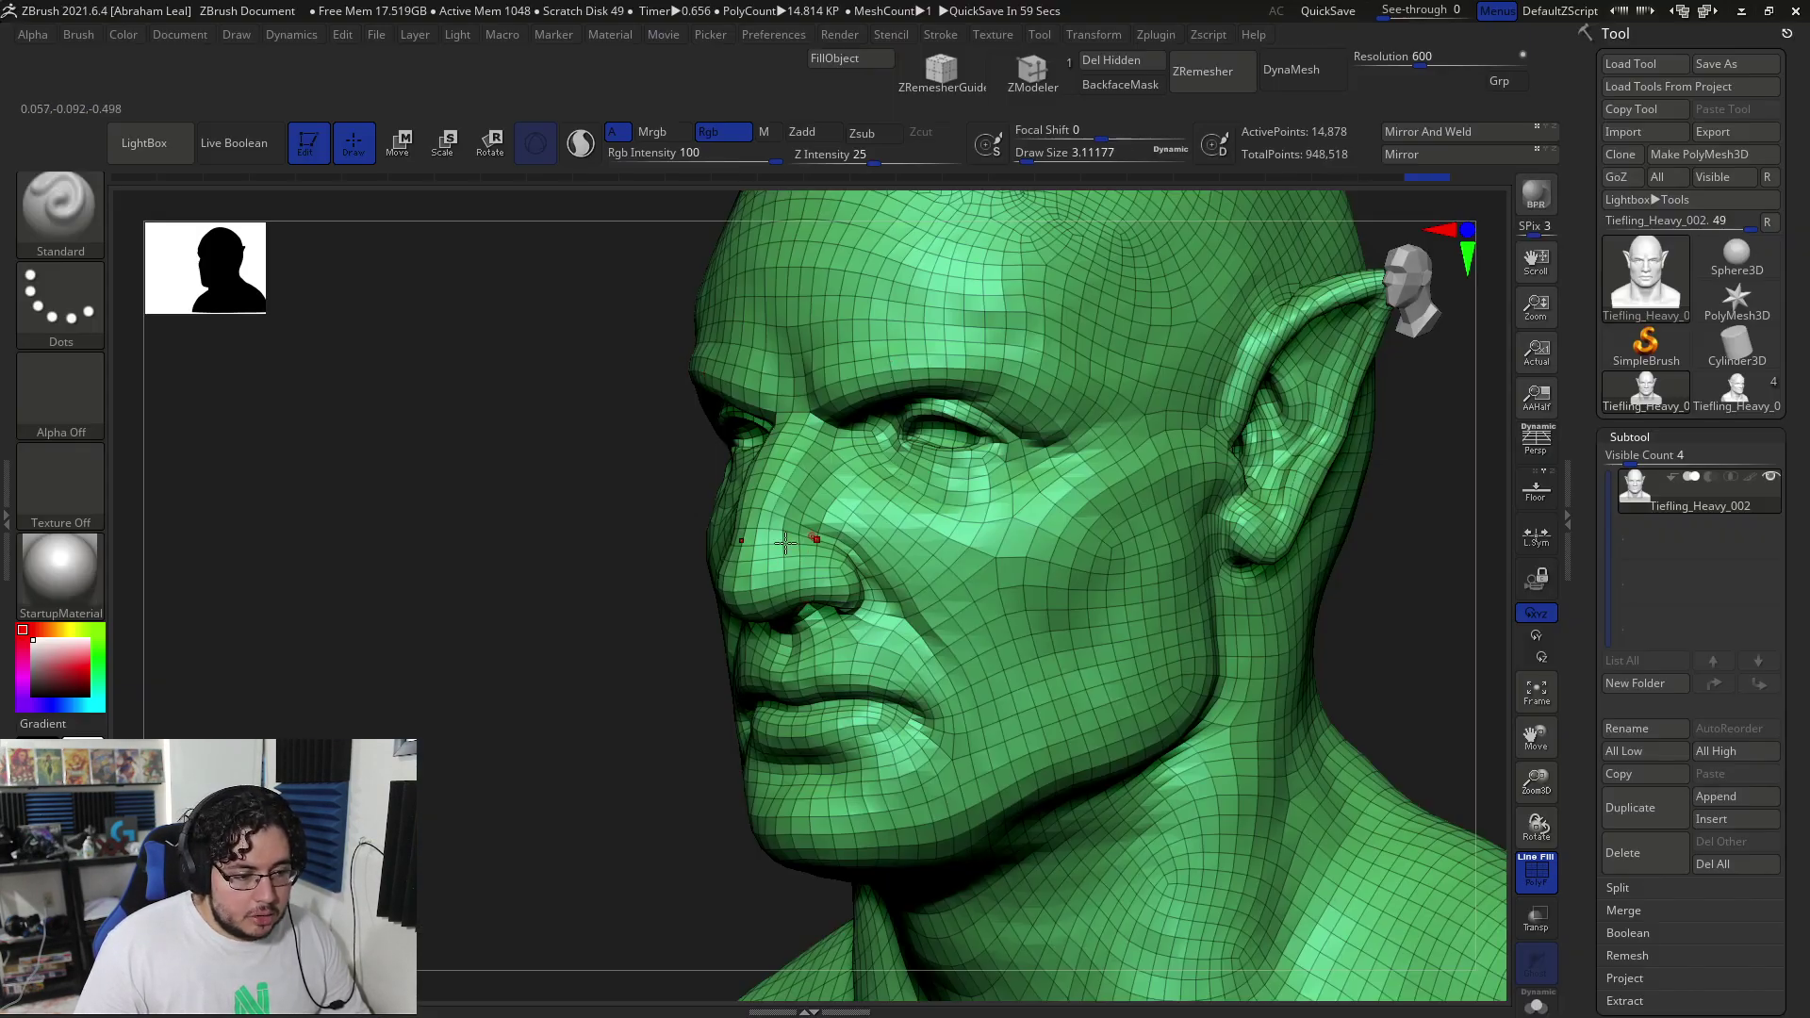
pyautogui.hotkey('alt', 'Tab')
pyautogui.hotkey('alt', 'Tab')
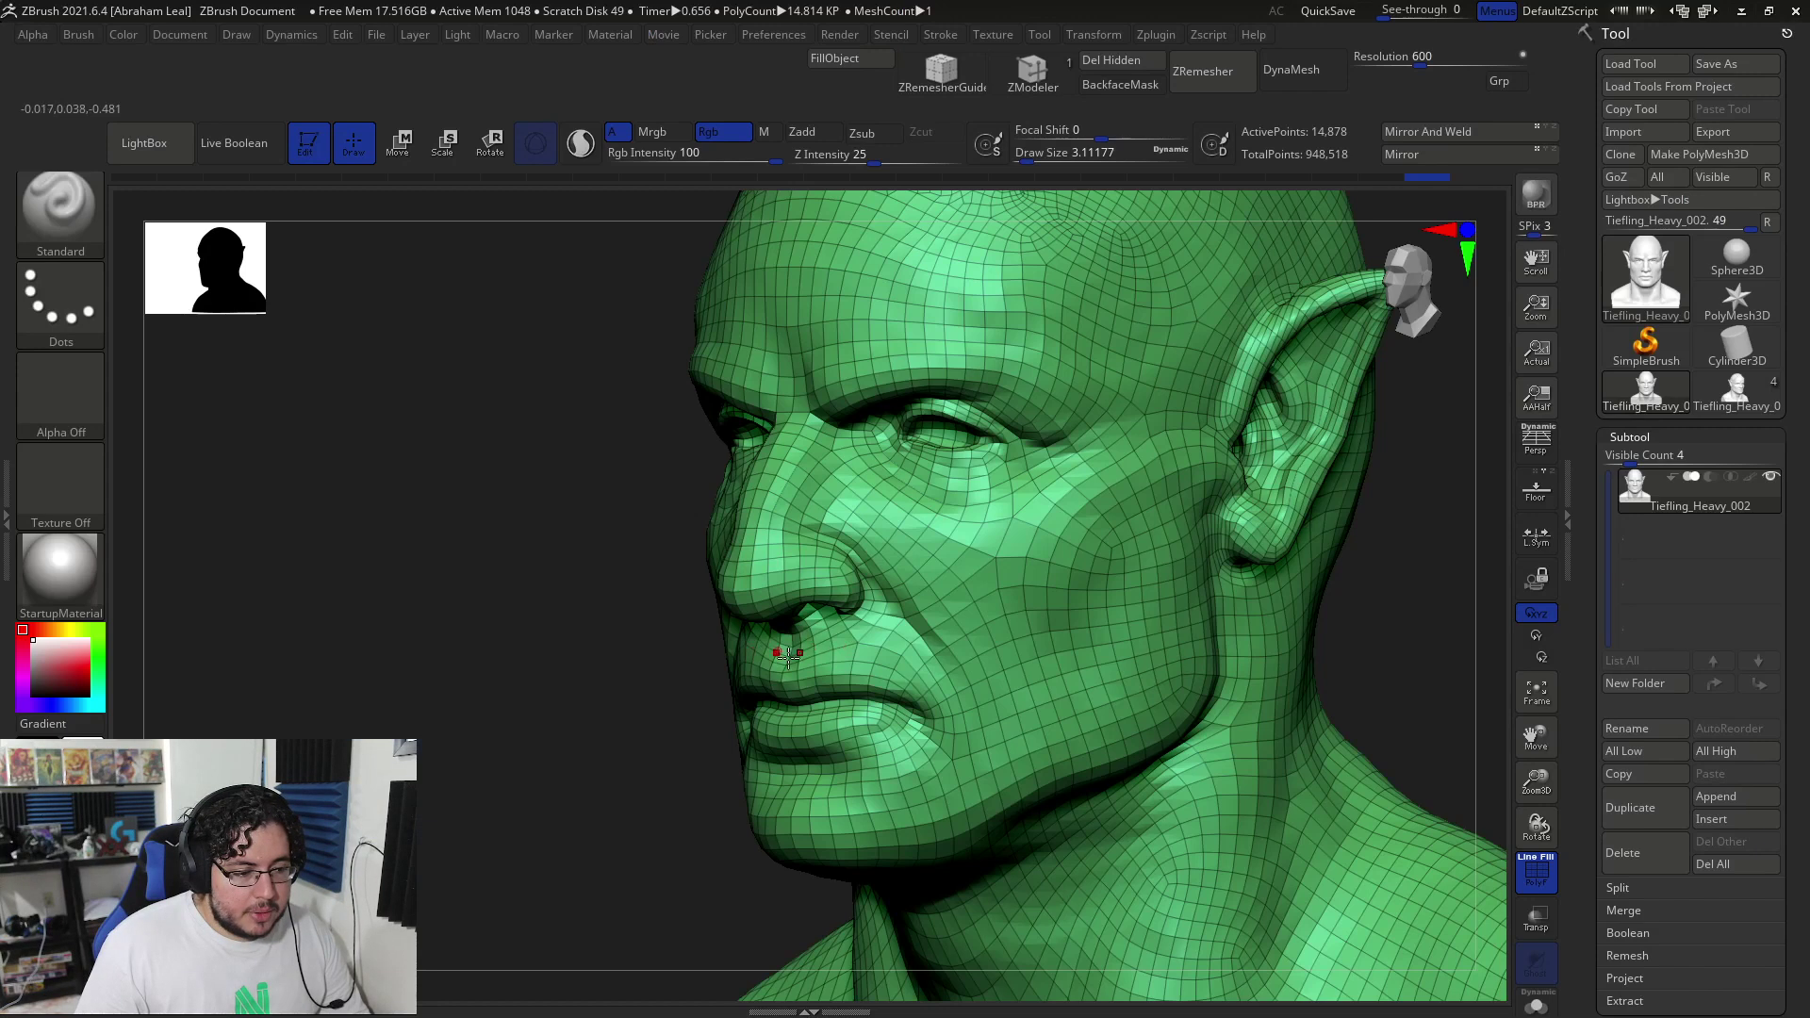
pyautogui.hotkey('alt', 'Tab')
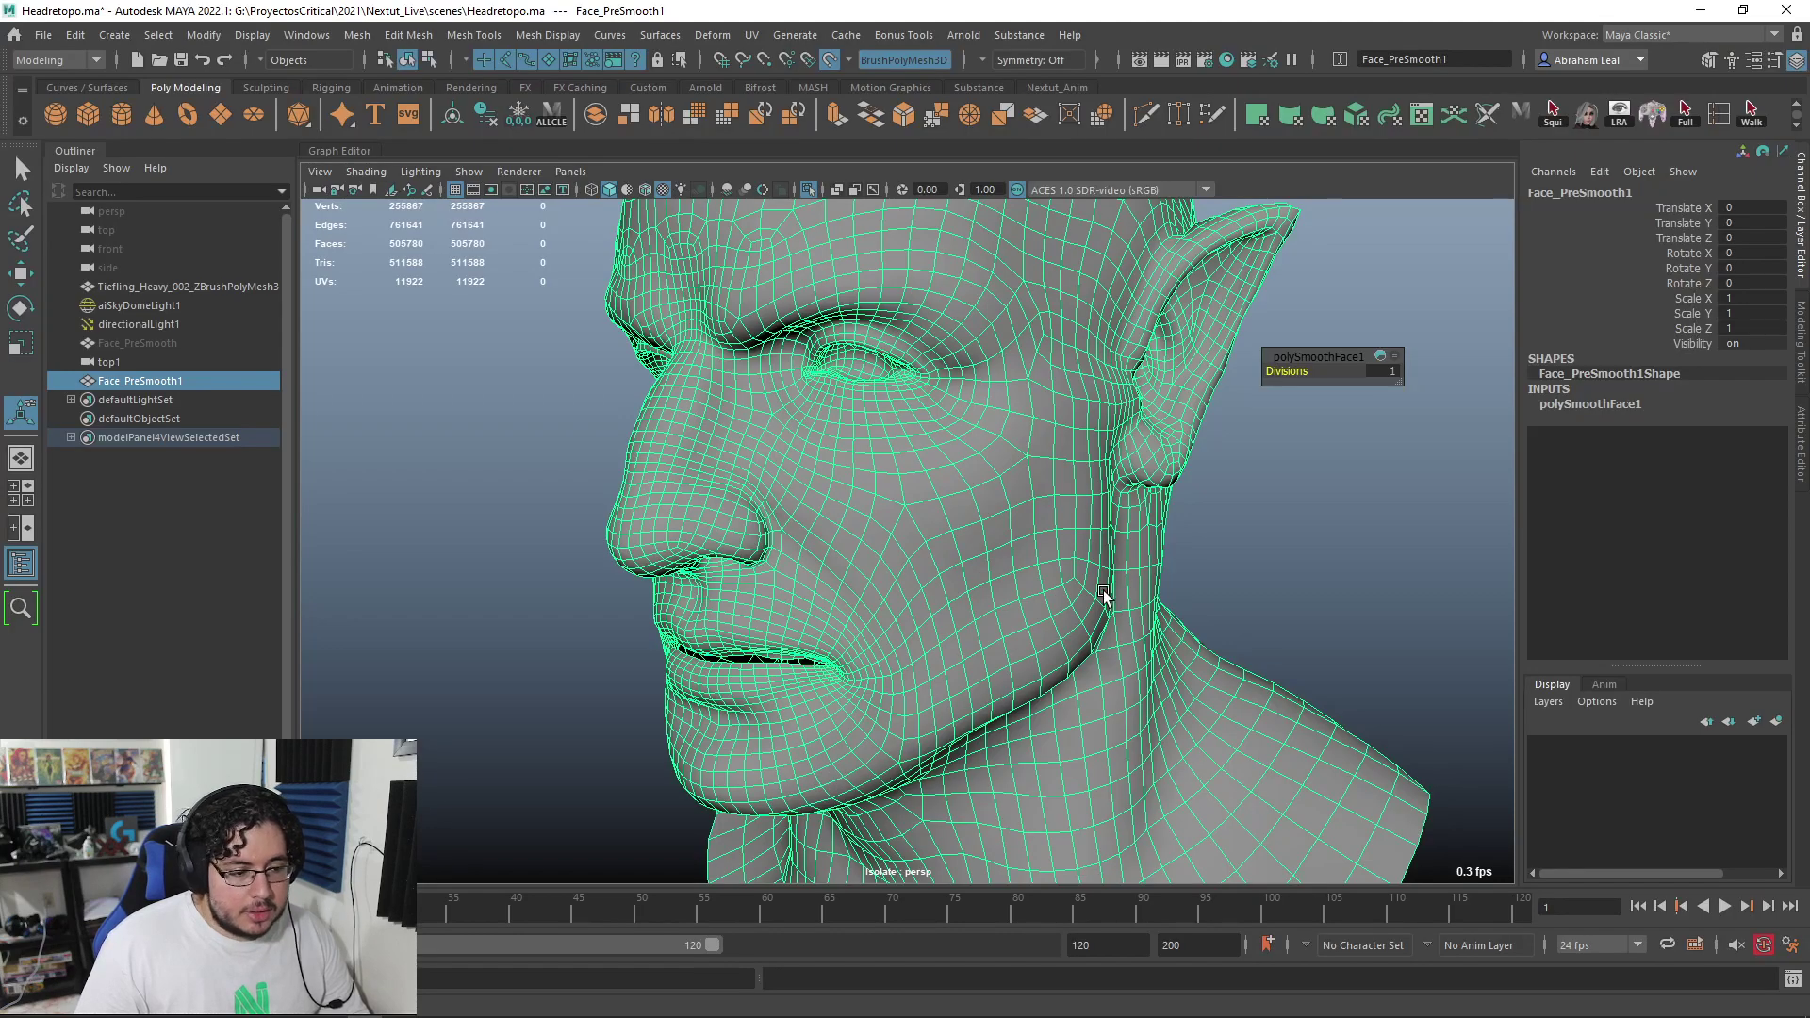
# Deselect the head in Maya, view its whole shaded surface, and compare it with the wireframed head in ZBrush
pyautogui.click(1343, 478)
pyautogui.press('f')
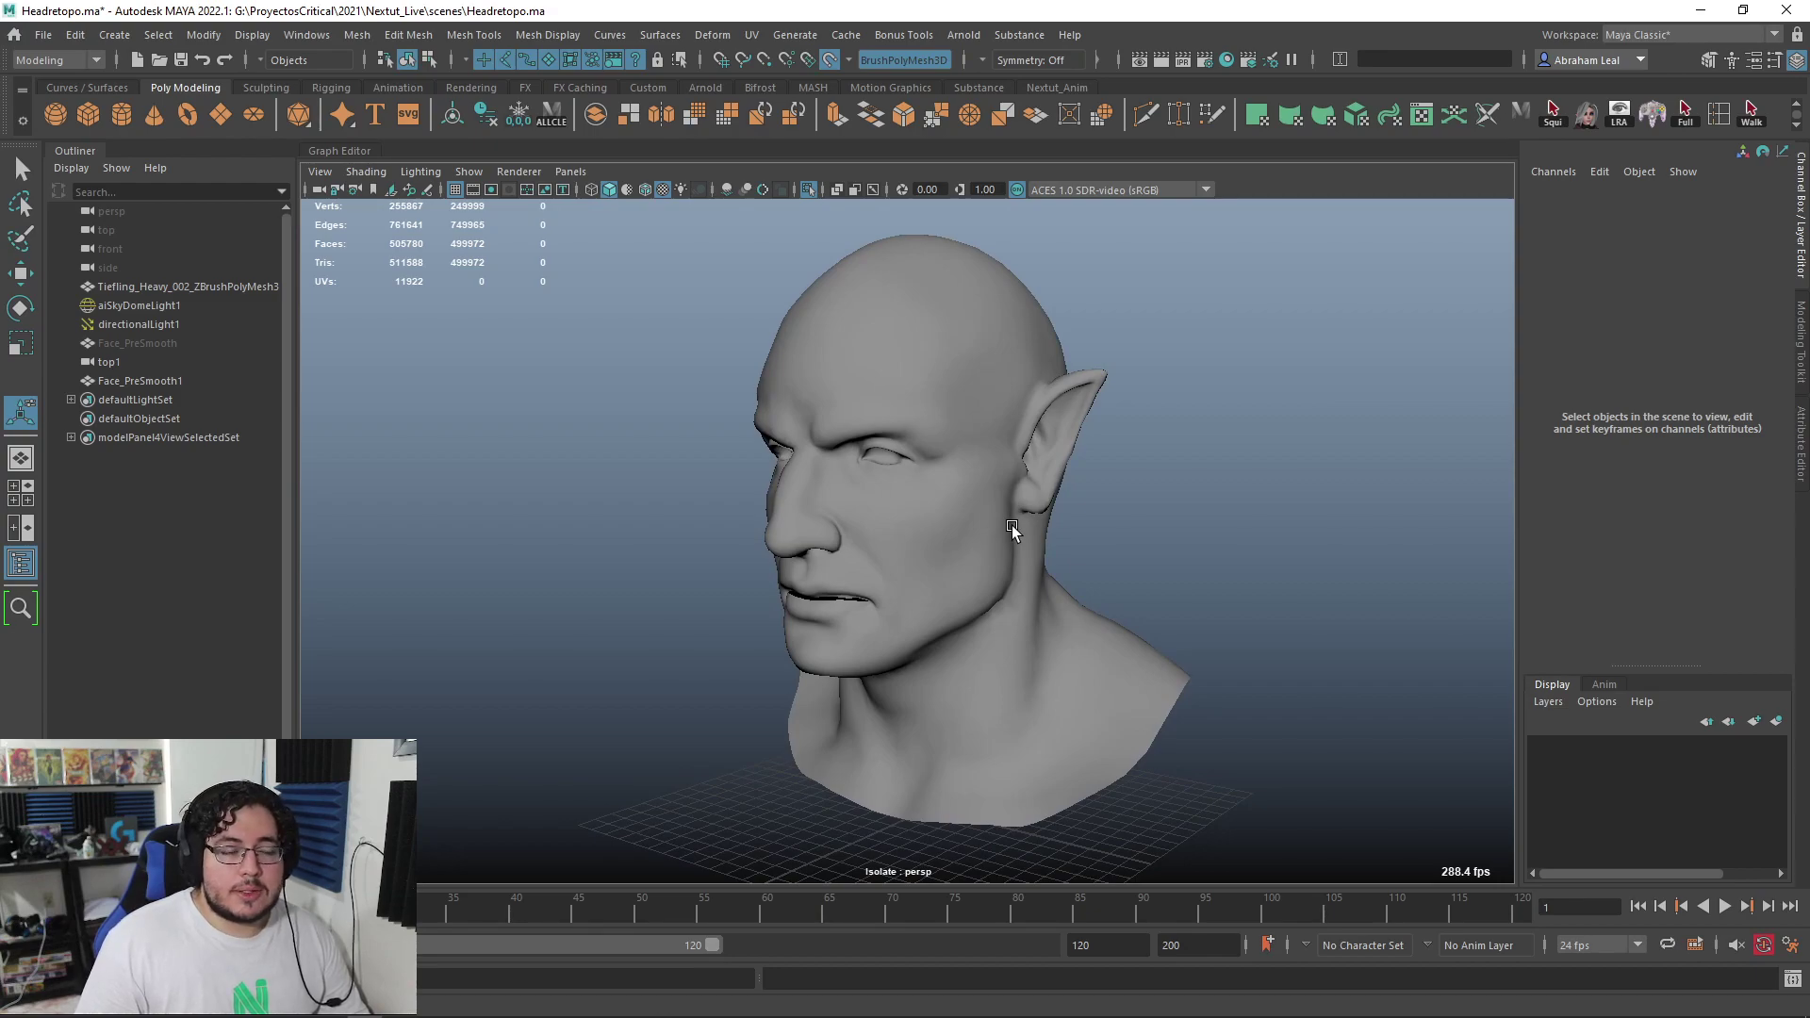
pyautogui.hotkey('alt', 'Tab')
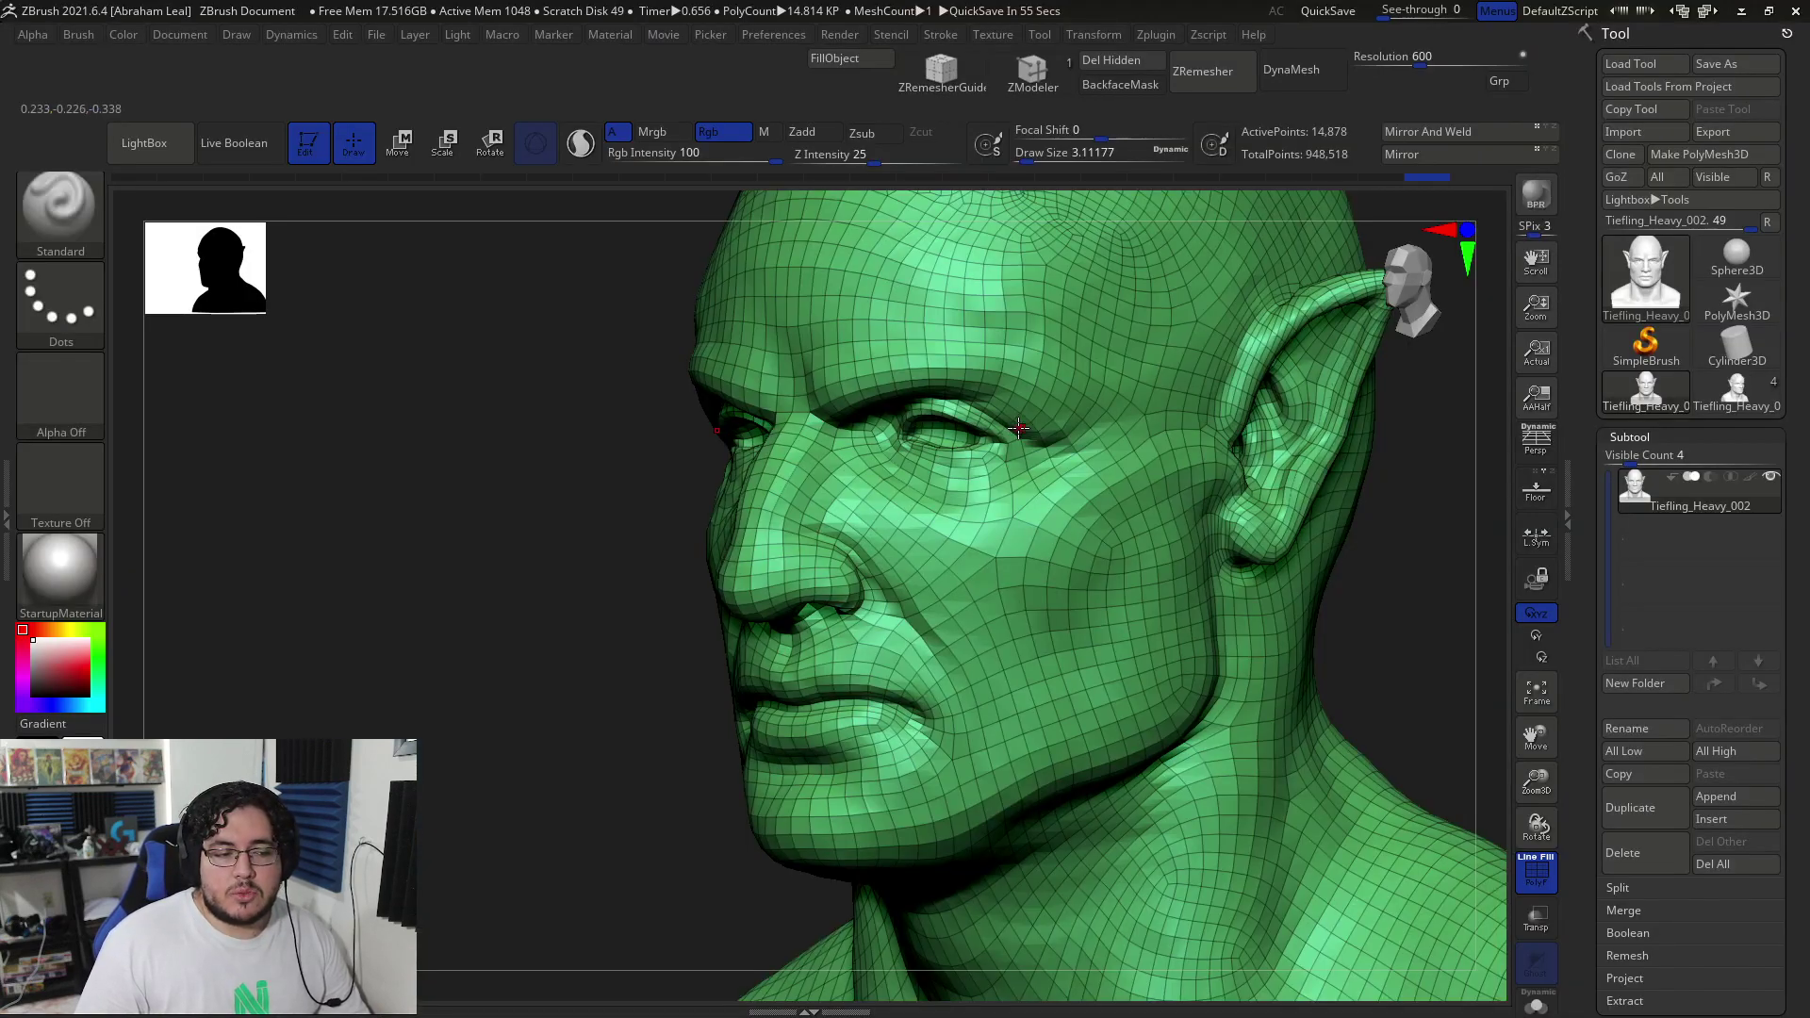
pyautogui.hotkey('alt', 'Tab')
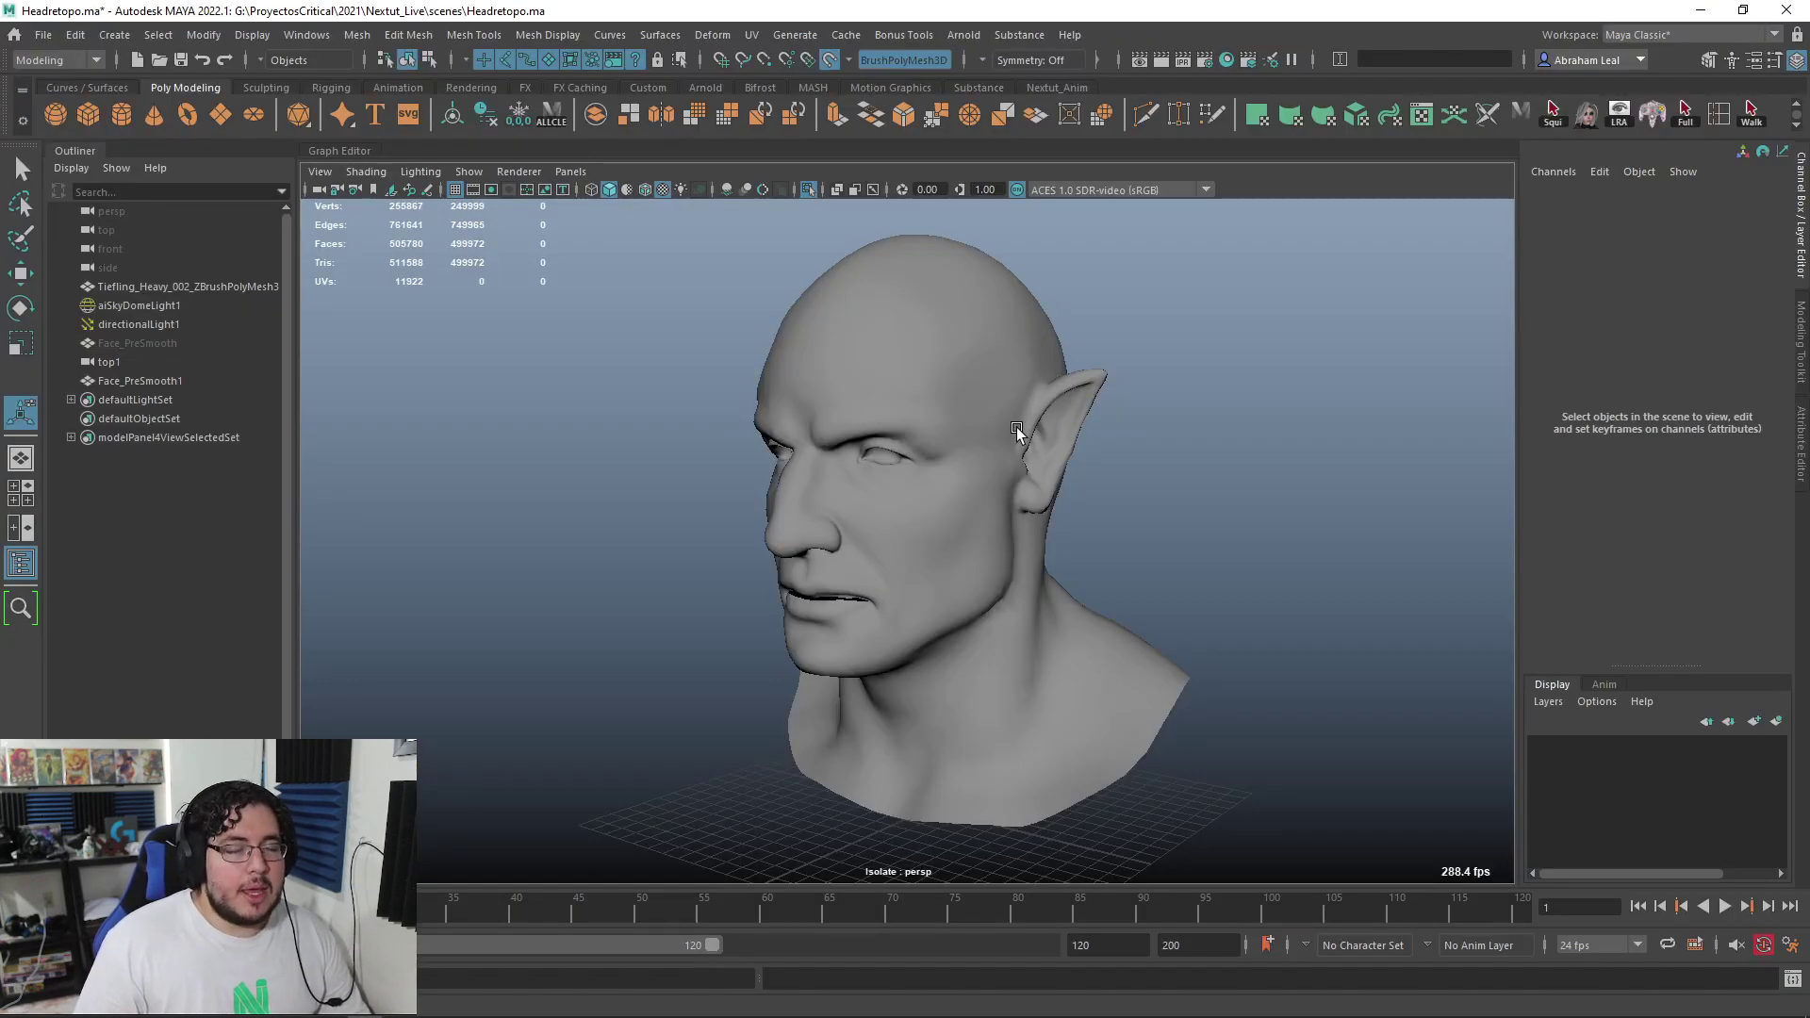
# Examine the shaded head in Maya up close, then select it and examine its full wireframe from three-quarter angles
pyautogui.keyDown('alt'); pyautogui.moveTo(641, 492); pyautogui.dragTo(829, 485); pyautogui.keyUp('alt')
pyautogui.scroll(8, 1041, 489)
pyautogui.click(1041, 489)
pyautogui.press('f')
pyautogui.keyDown('alt'); pyautogui.moveTo(476, 474); pyautogui.dragTo(744, 478); pyautogui.keyUp('alt')
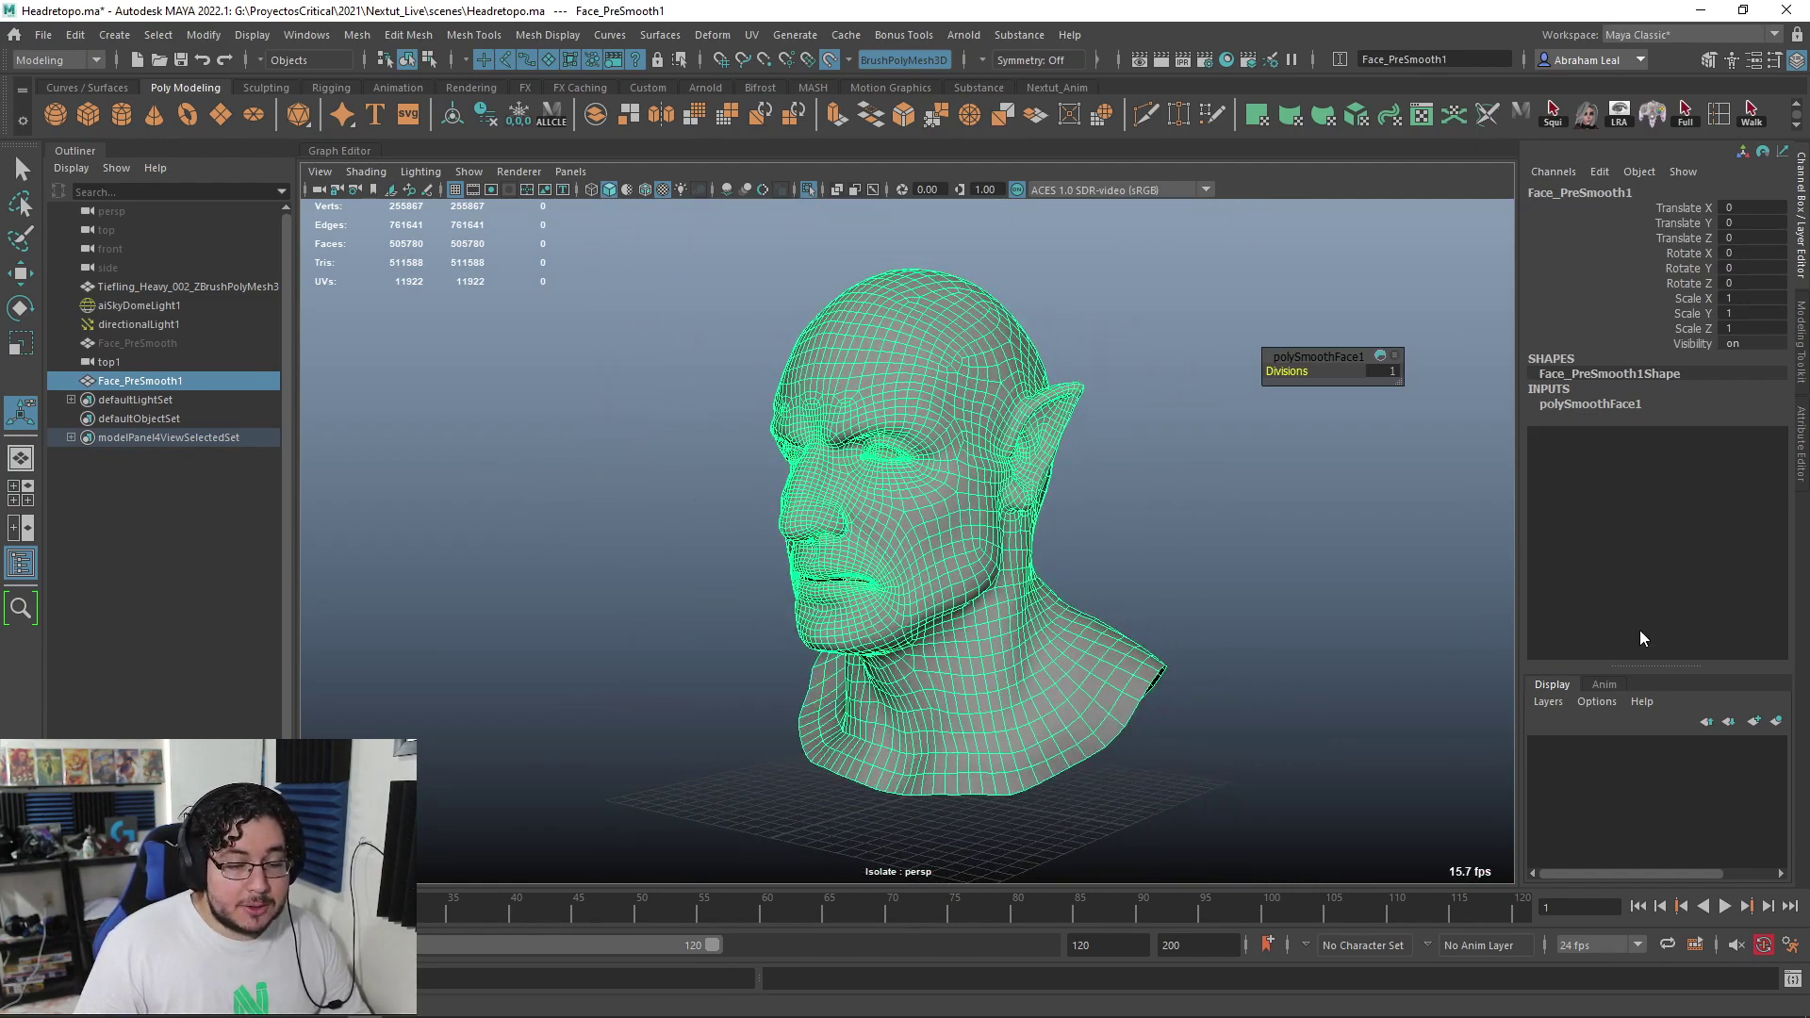
pyautogui.moveTo(1162, 520)
pyautogui.keyDown('alt'); pyautogui.mouseDown()
pyautogui.moveTo(1191, 557)
pyautogui.moveTo(1257, 566)
pyautogui.moveTo(1160, 546)
pyautogui.moveTo(1222, 559)
pyautogui.moveTo(1184, 578)
pyautogui.moveTo(1152, 503)
pyautogui.mouseUp(); pyautogui.keyUp('alt')
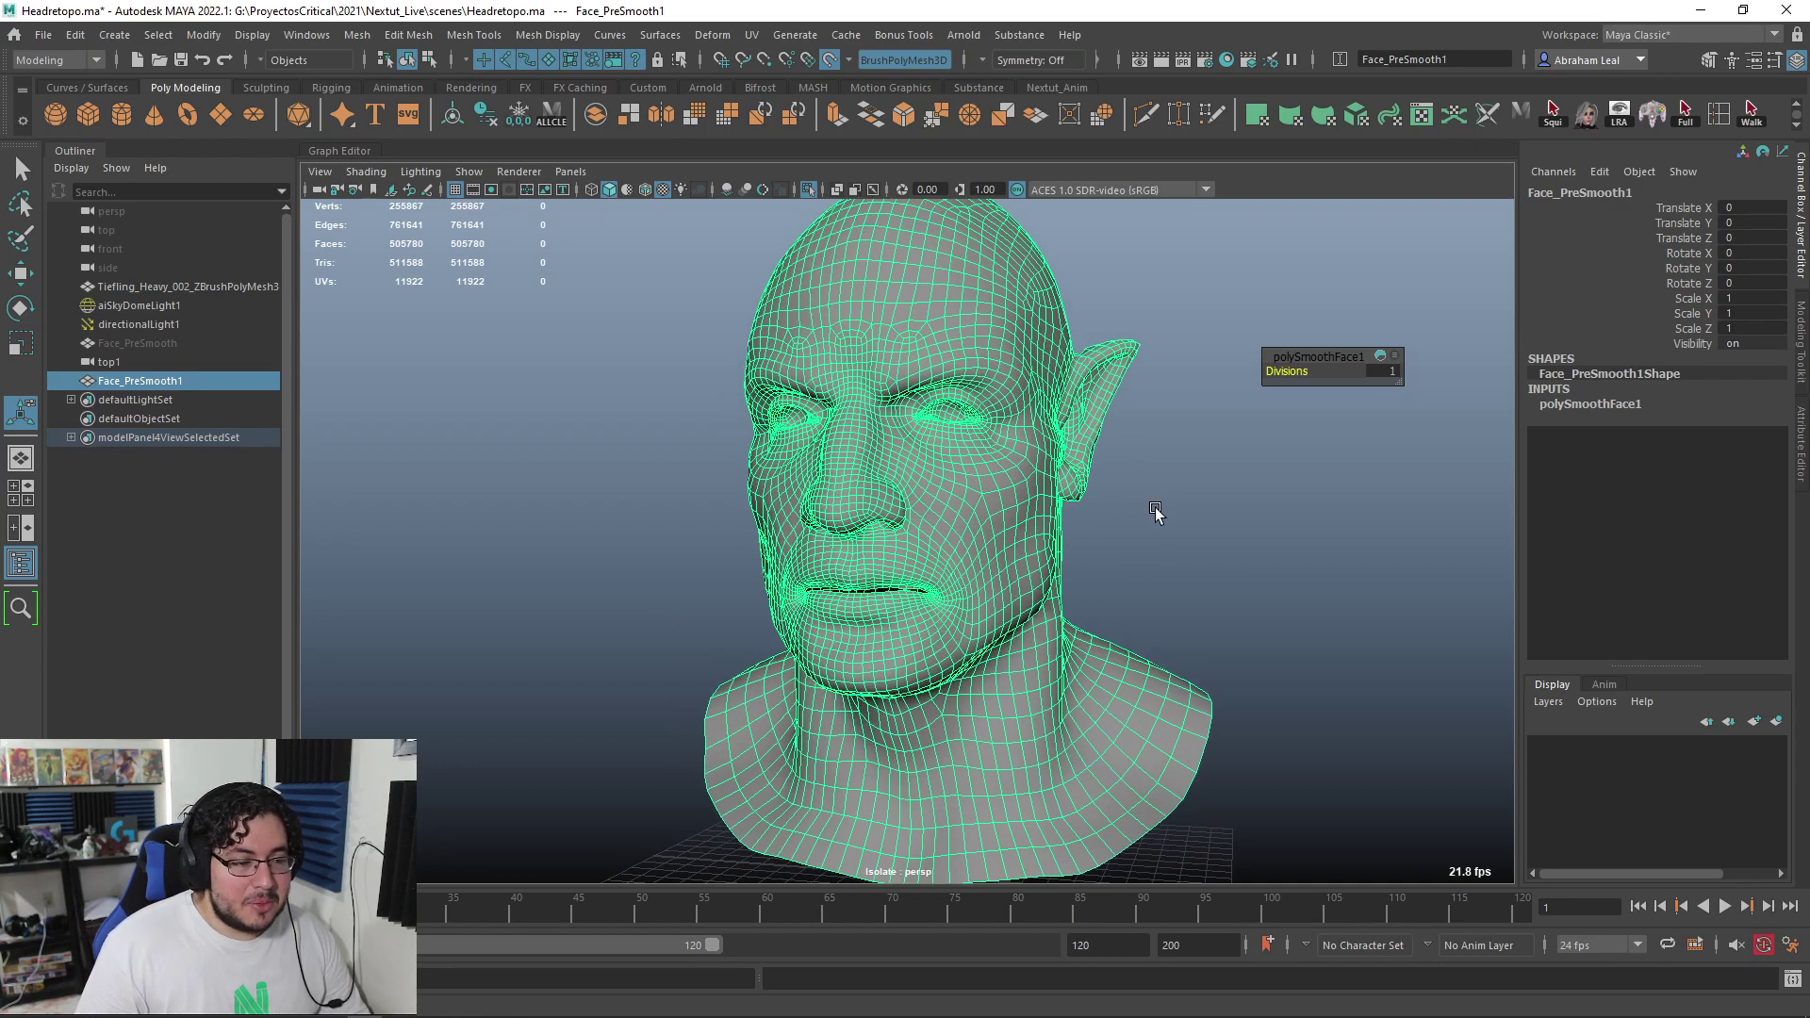